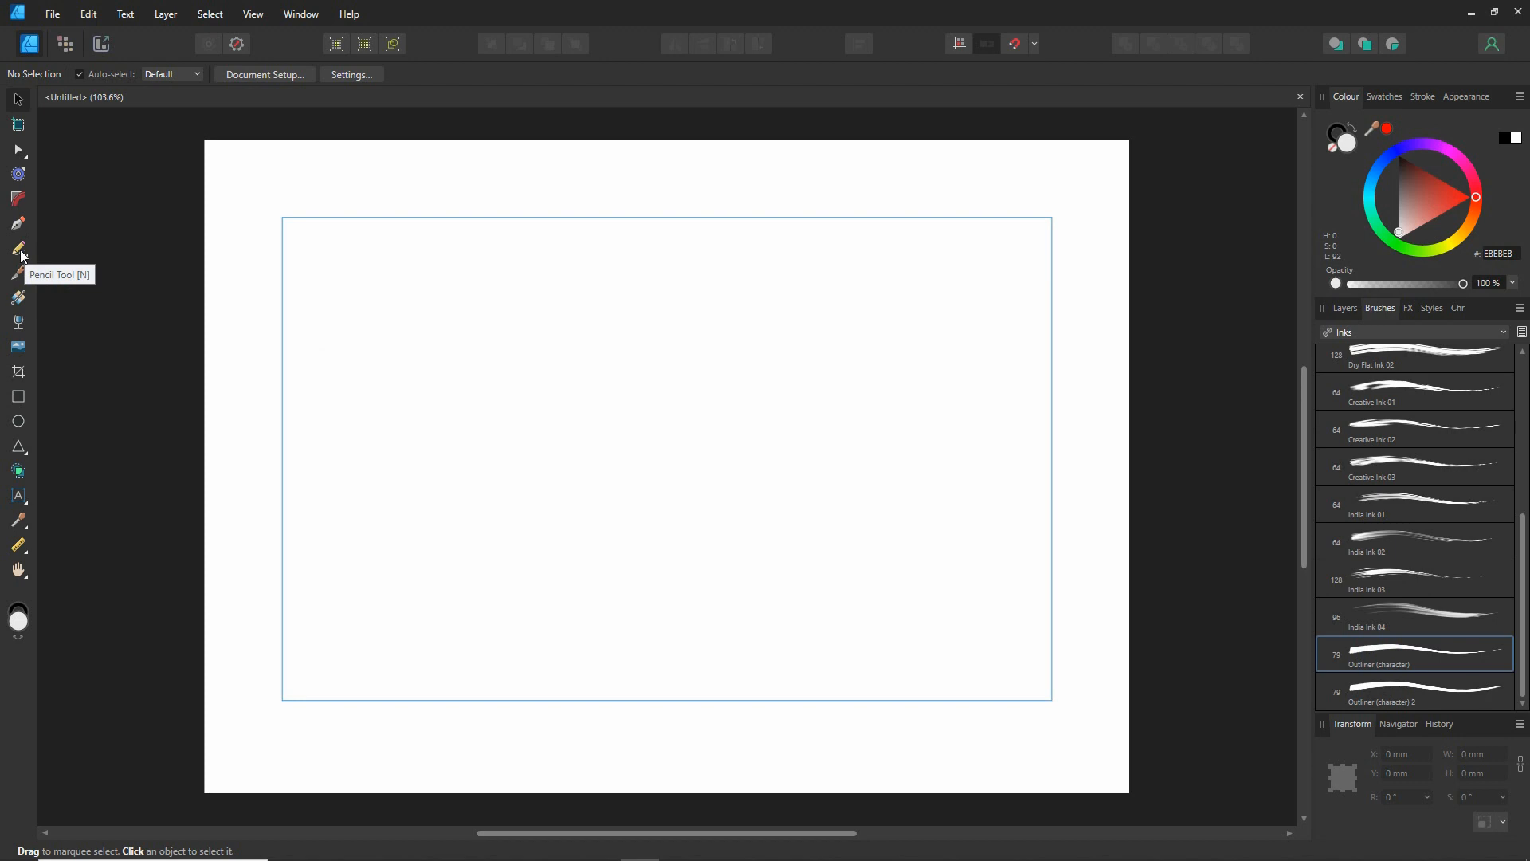
Draw a freehand spiral and a zigzag with the Pencil Tool, giving each curve the Outliner (character) ink brush
click(19, 252)
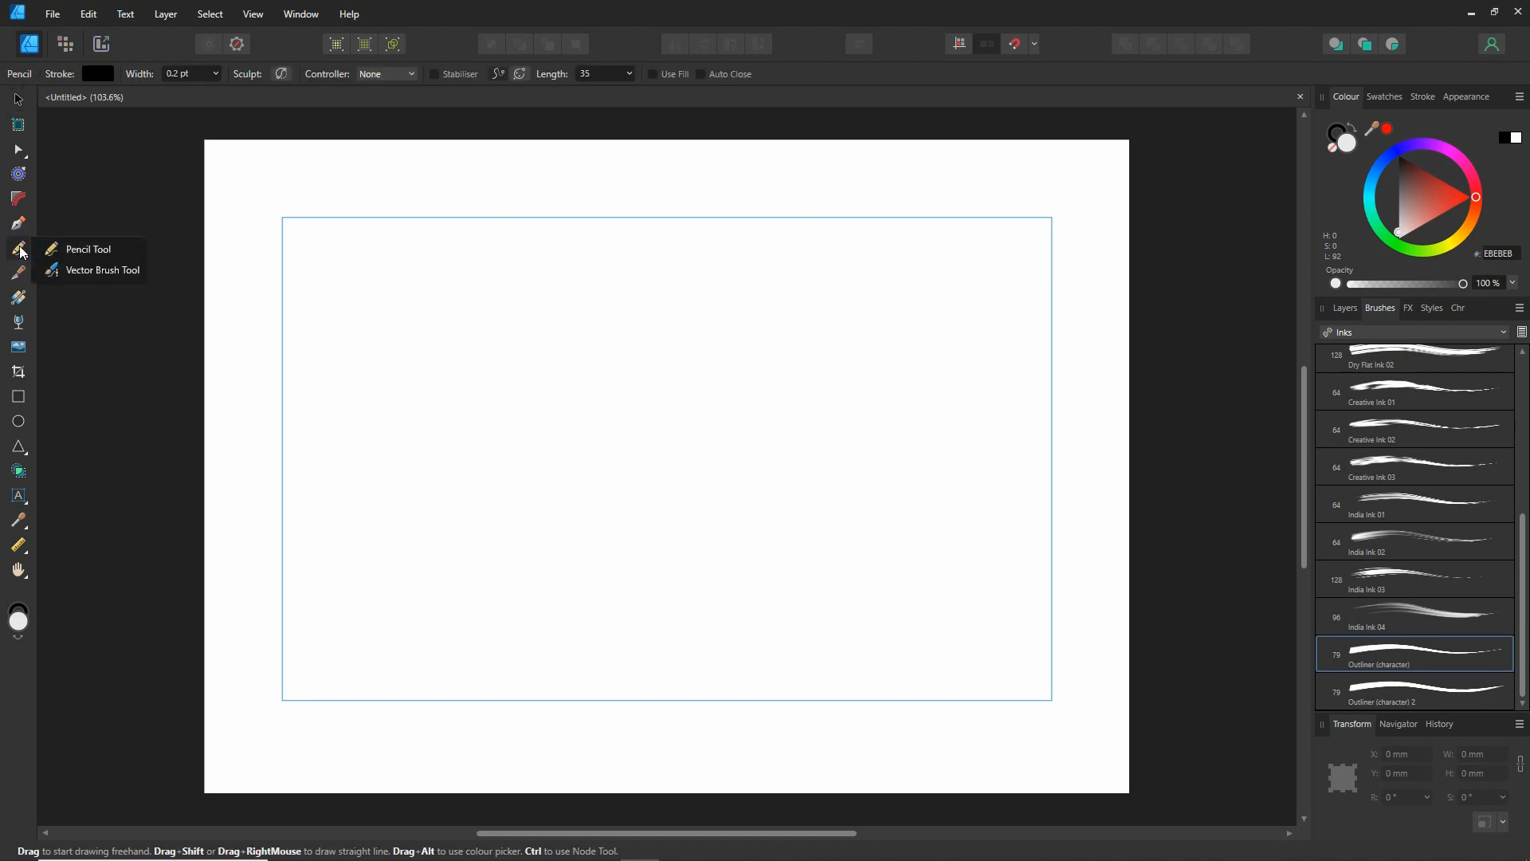
click(20, 227)
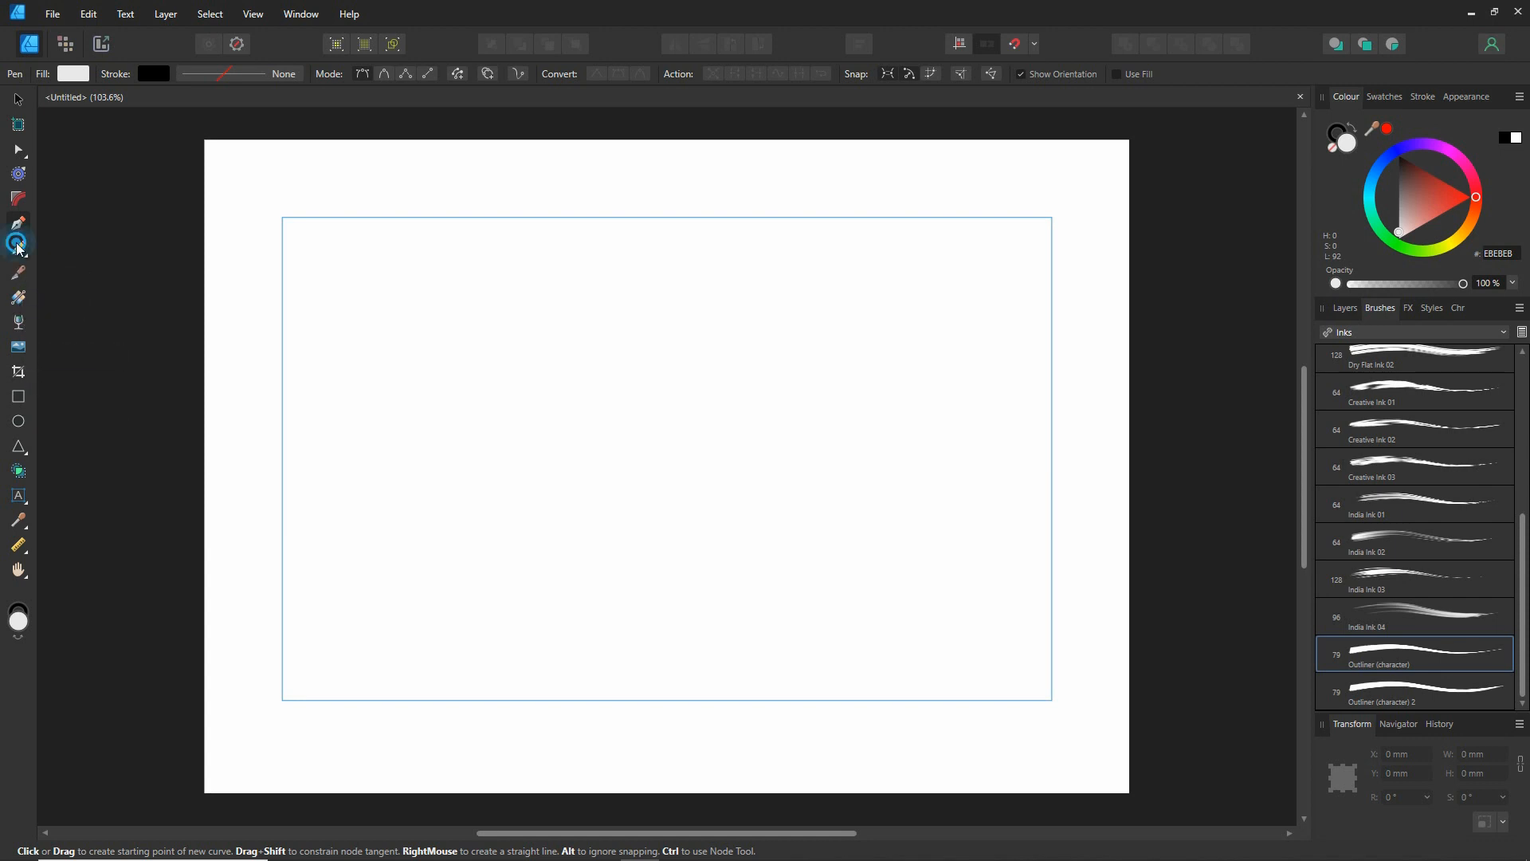
click(17, 246)
mouse_move(679, 282)
mouse_down()
mouse_move(758, 369)
mouse_move(643, 407)
mouse_up()
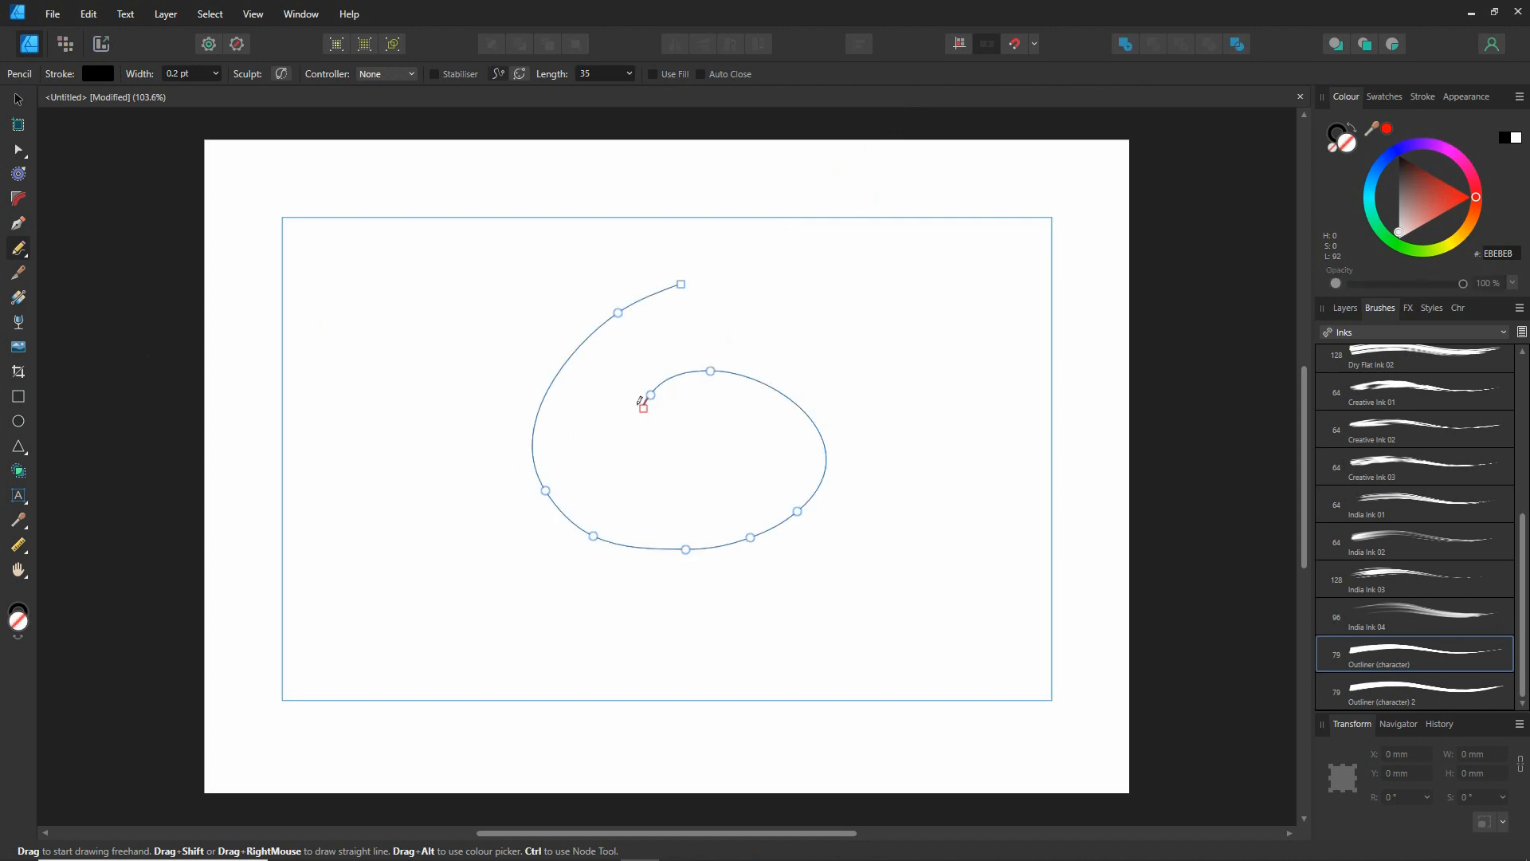
click(1377, 659)
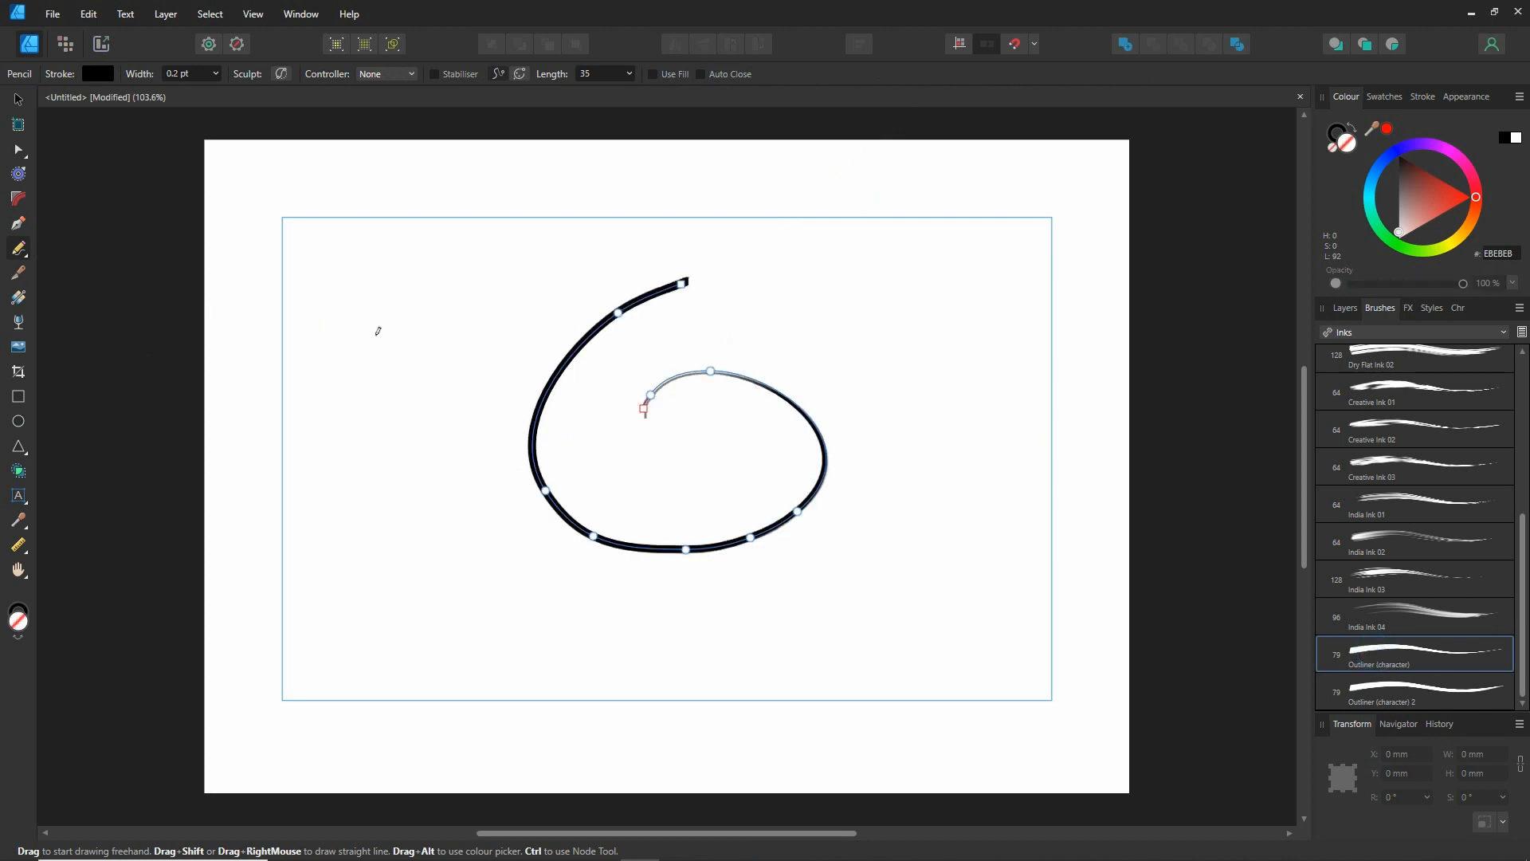
mouse_move(424, 297)
mouse_down()
mouse_move(429, 409)
mouse_move(521, 621)
mouse_up()
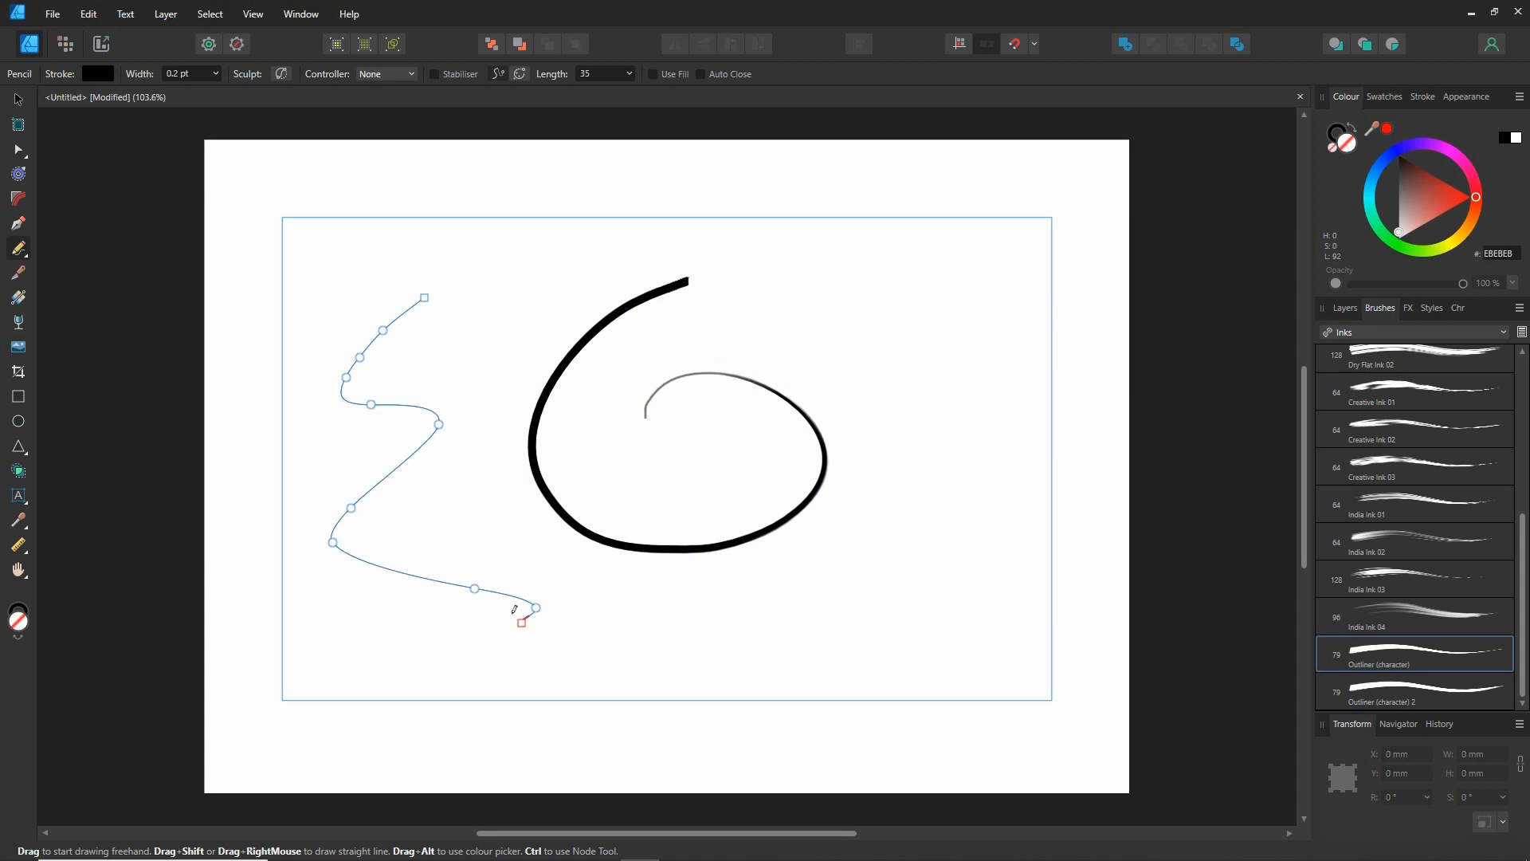
click(1375, 653)
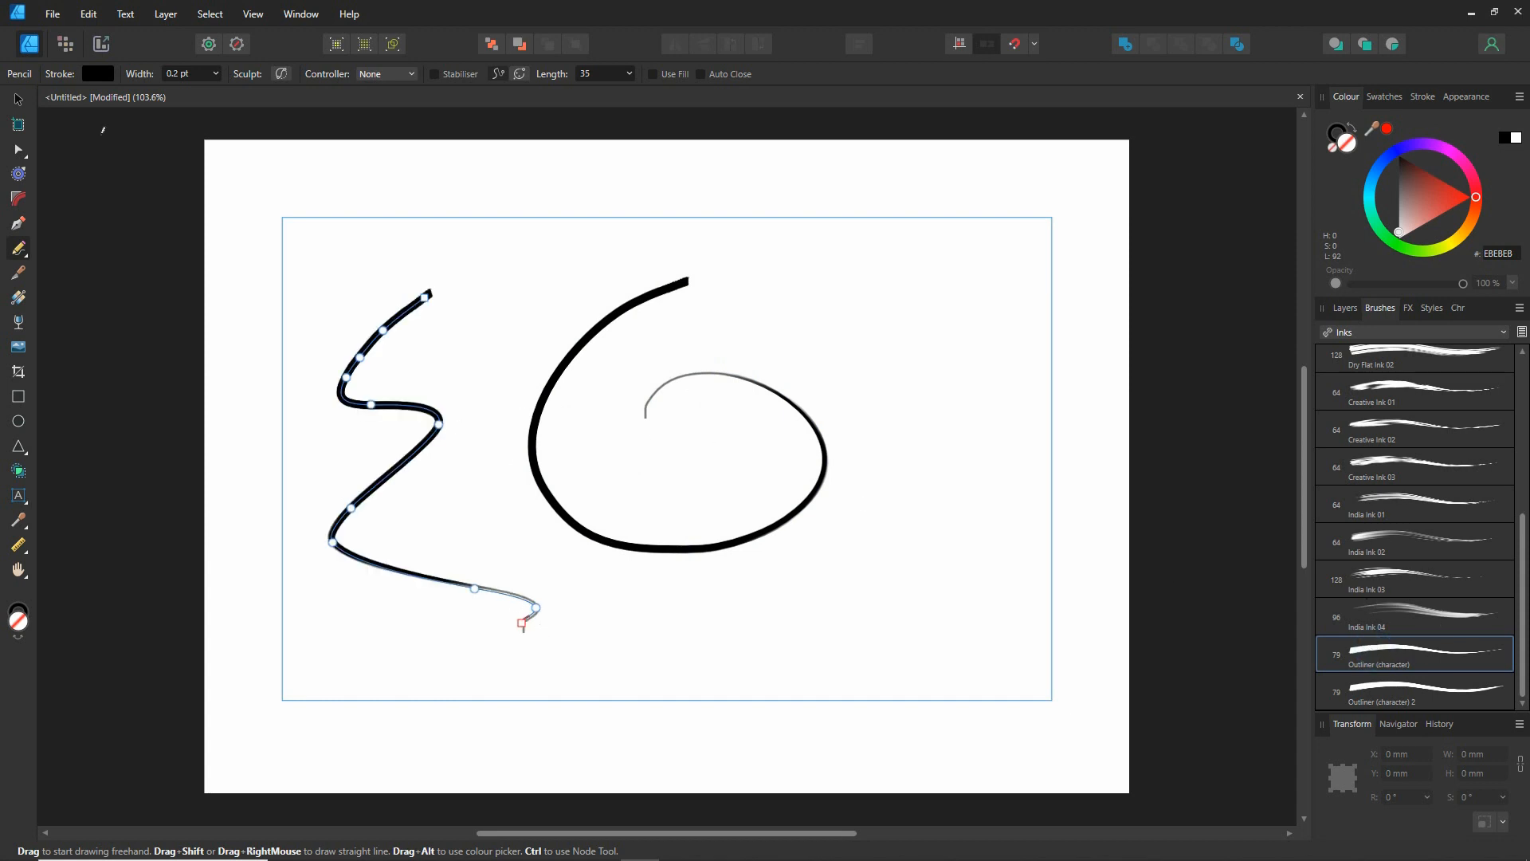
Delete the zigzag and spiral test curves from the page
click(18, 102)
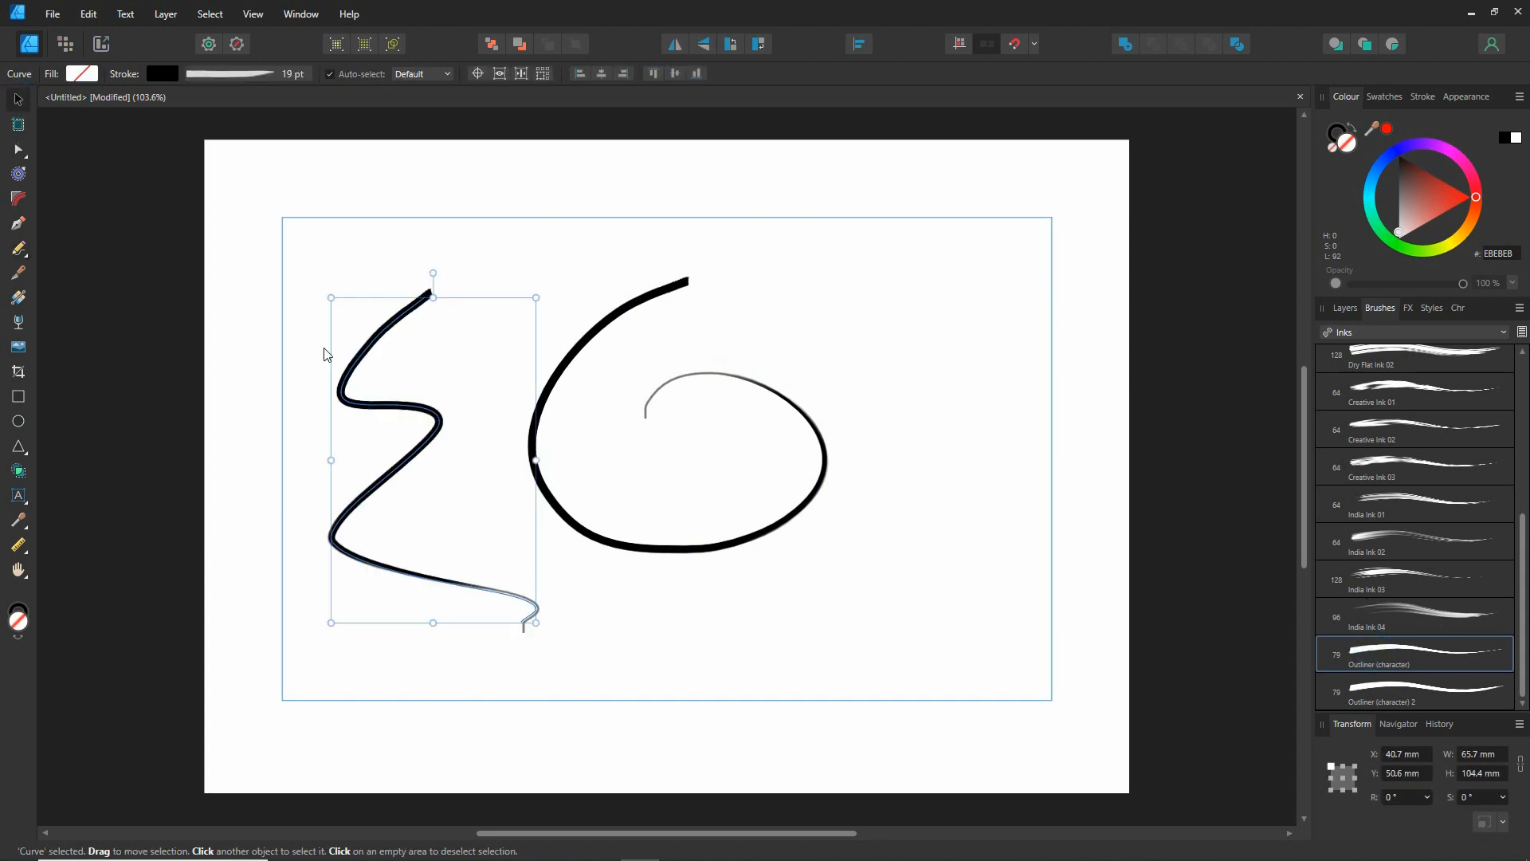
key(Delete)
key(Delete)
click(566, 366)
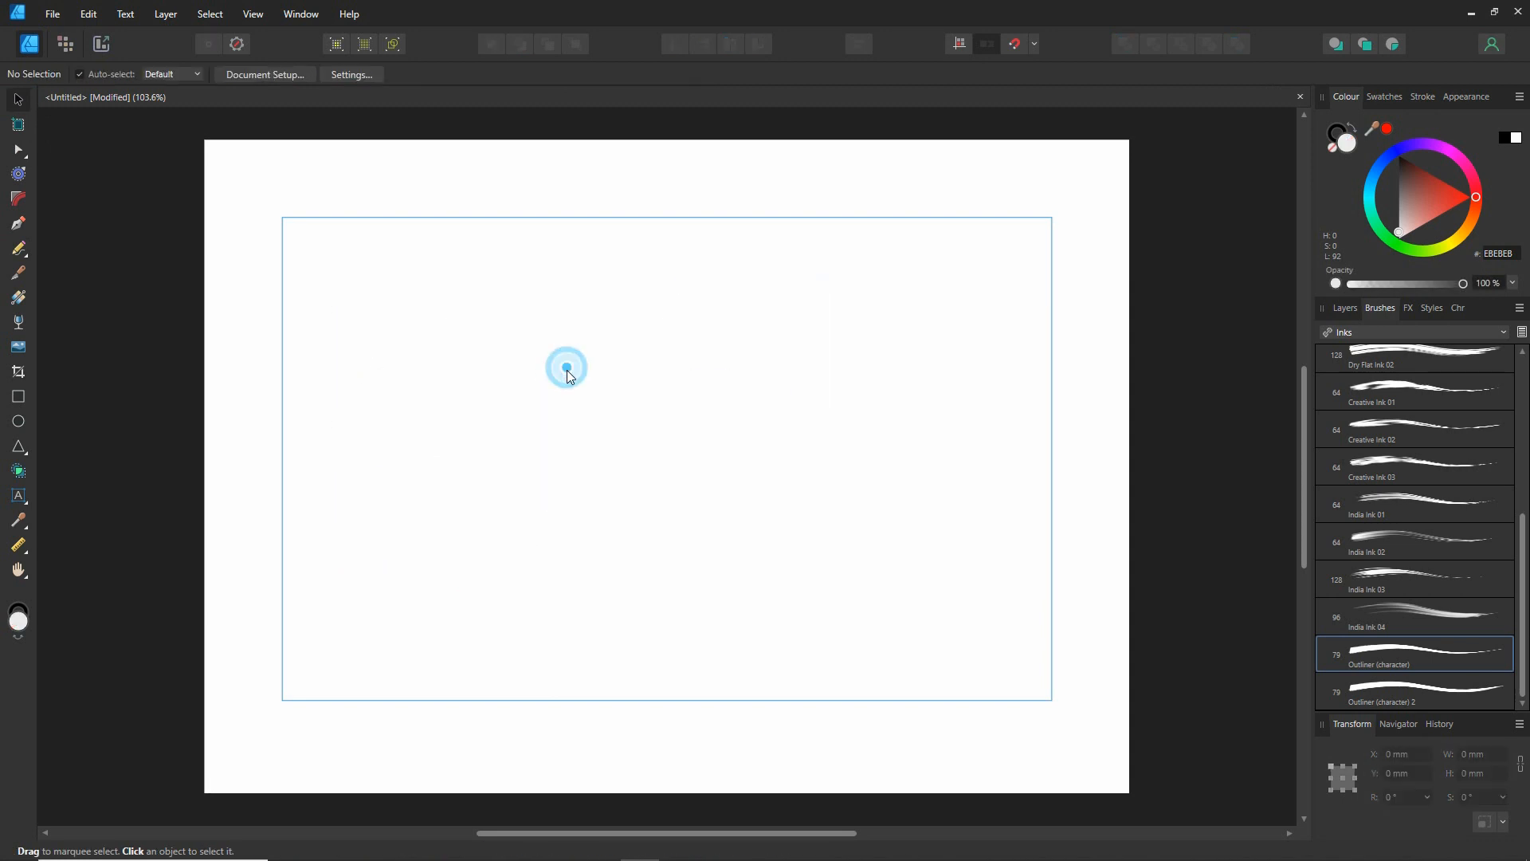
Draw a freehand pear-shaped outline about 98 by 103 mm with the Pencil Tool and apply the Outliner (character) brush
click(18, 249)
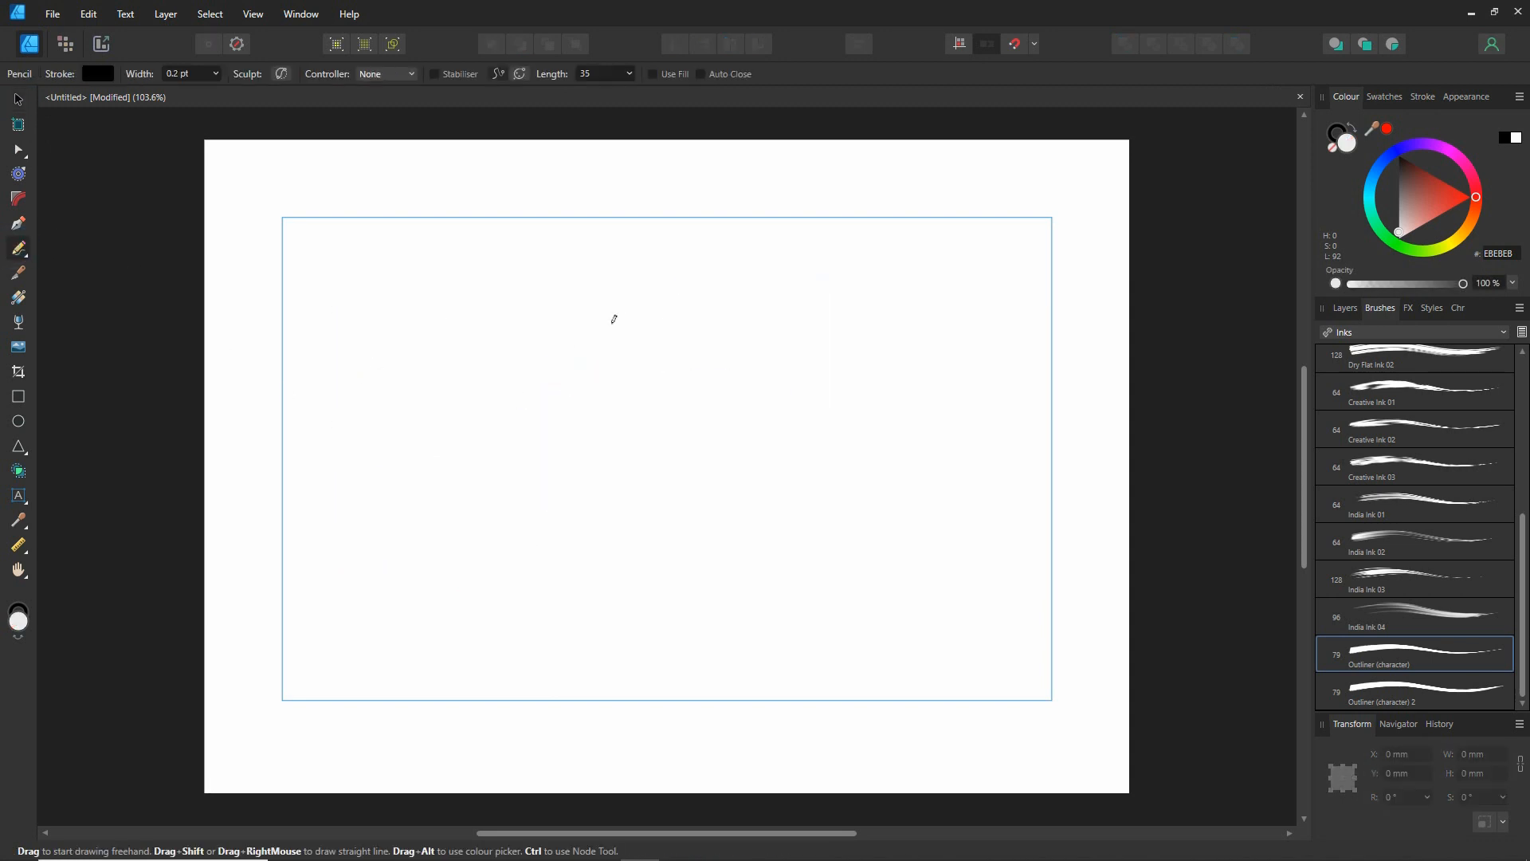
mouse_move(610, 284)
mouse_down()
mouse_move(675, 268)
mouse_move(740, 307)
mouse_up()
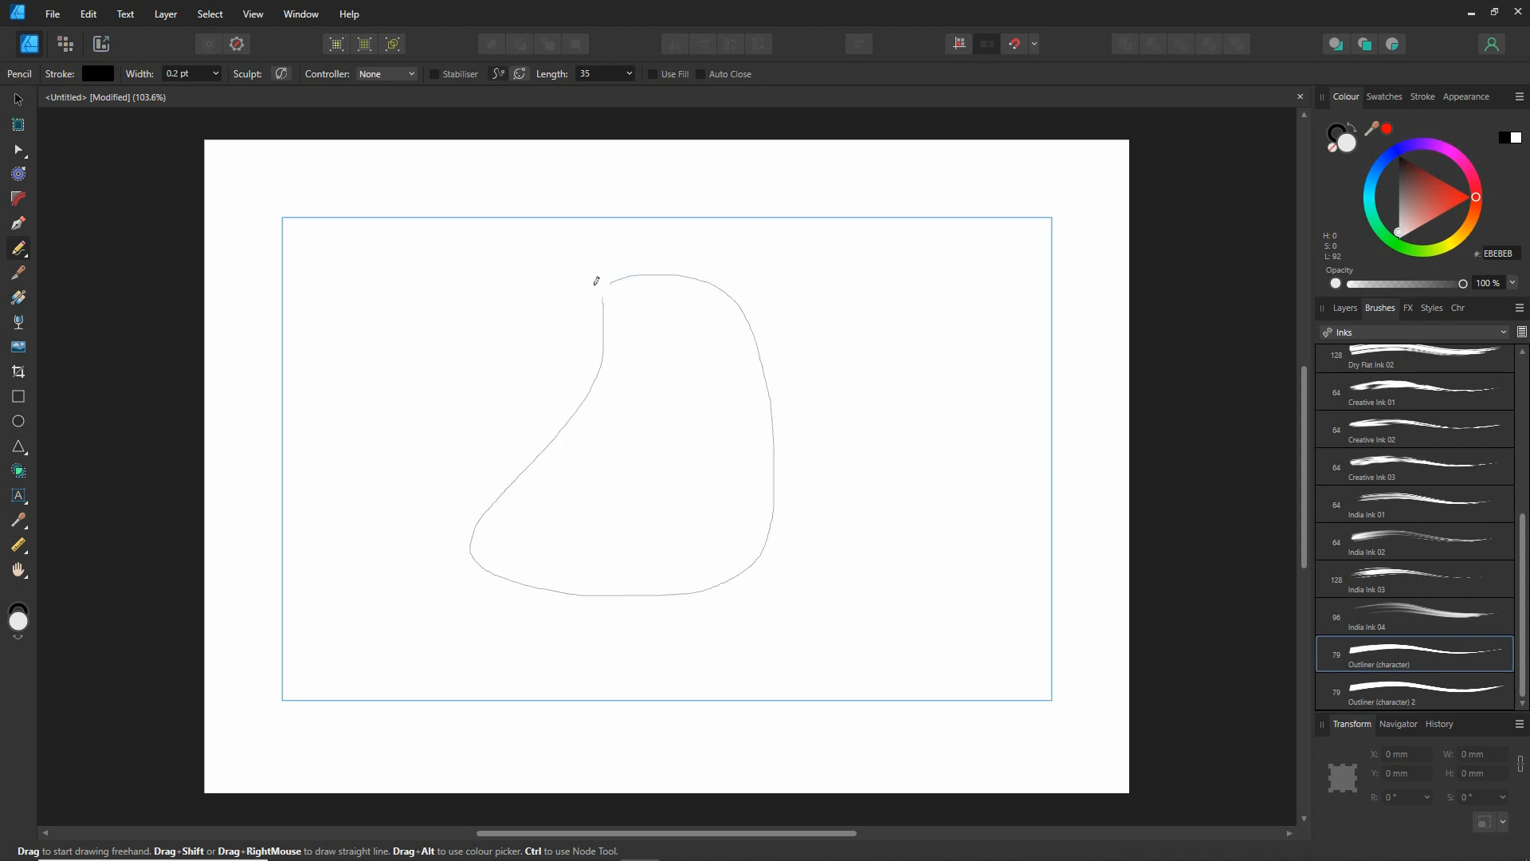
drag(596, 280, 624, 285)
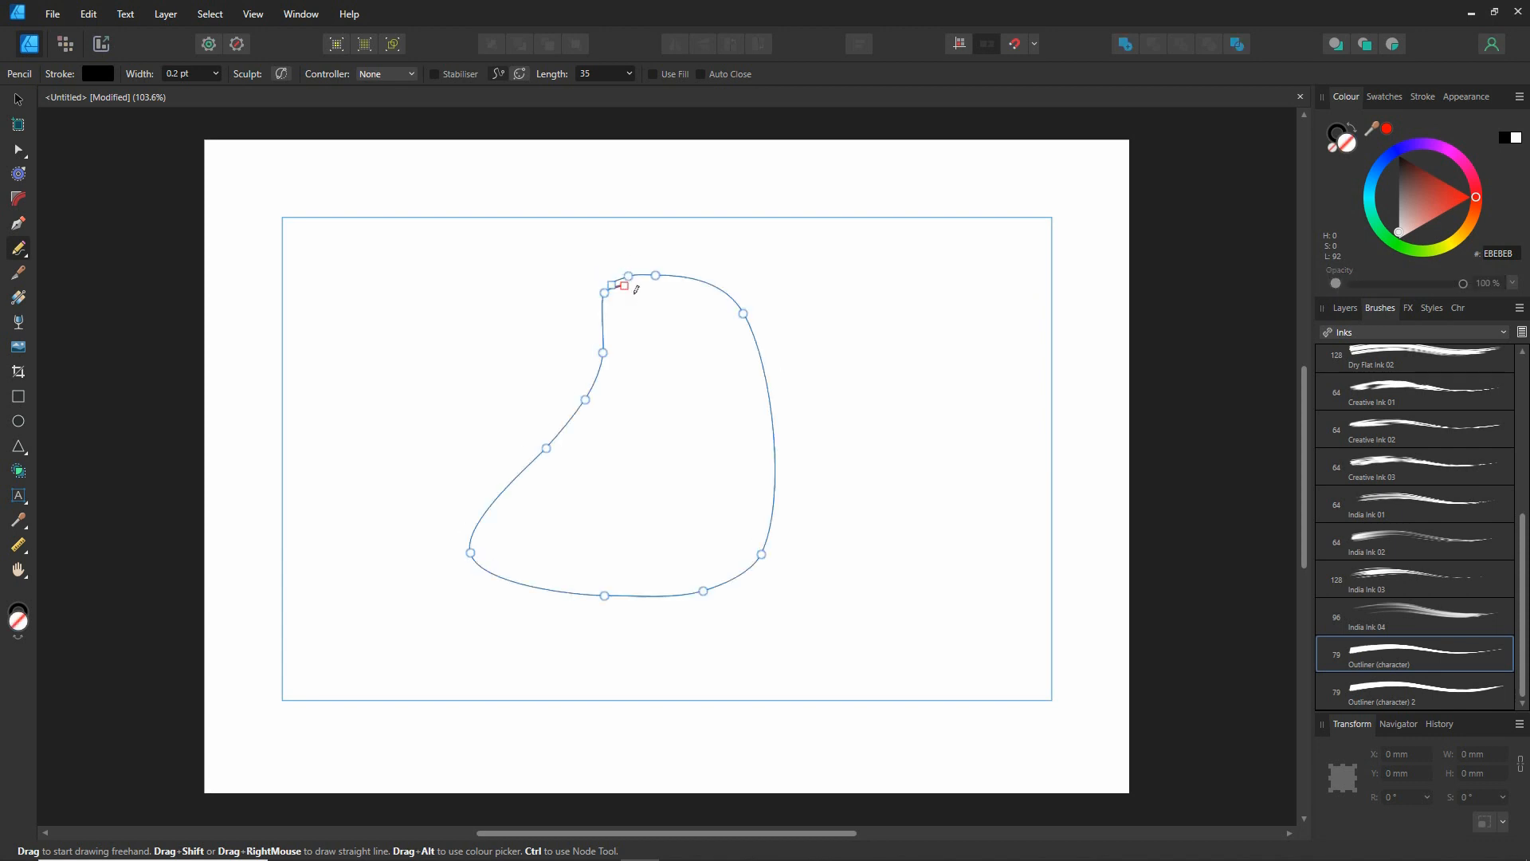
click(1402, 649)
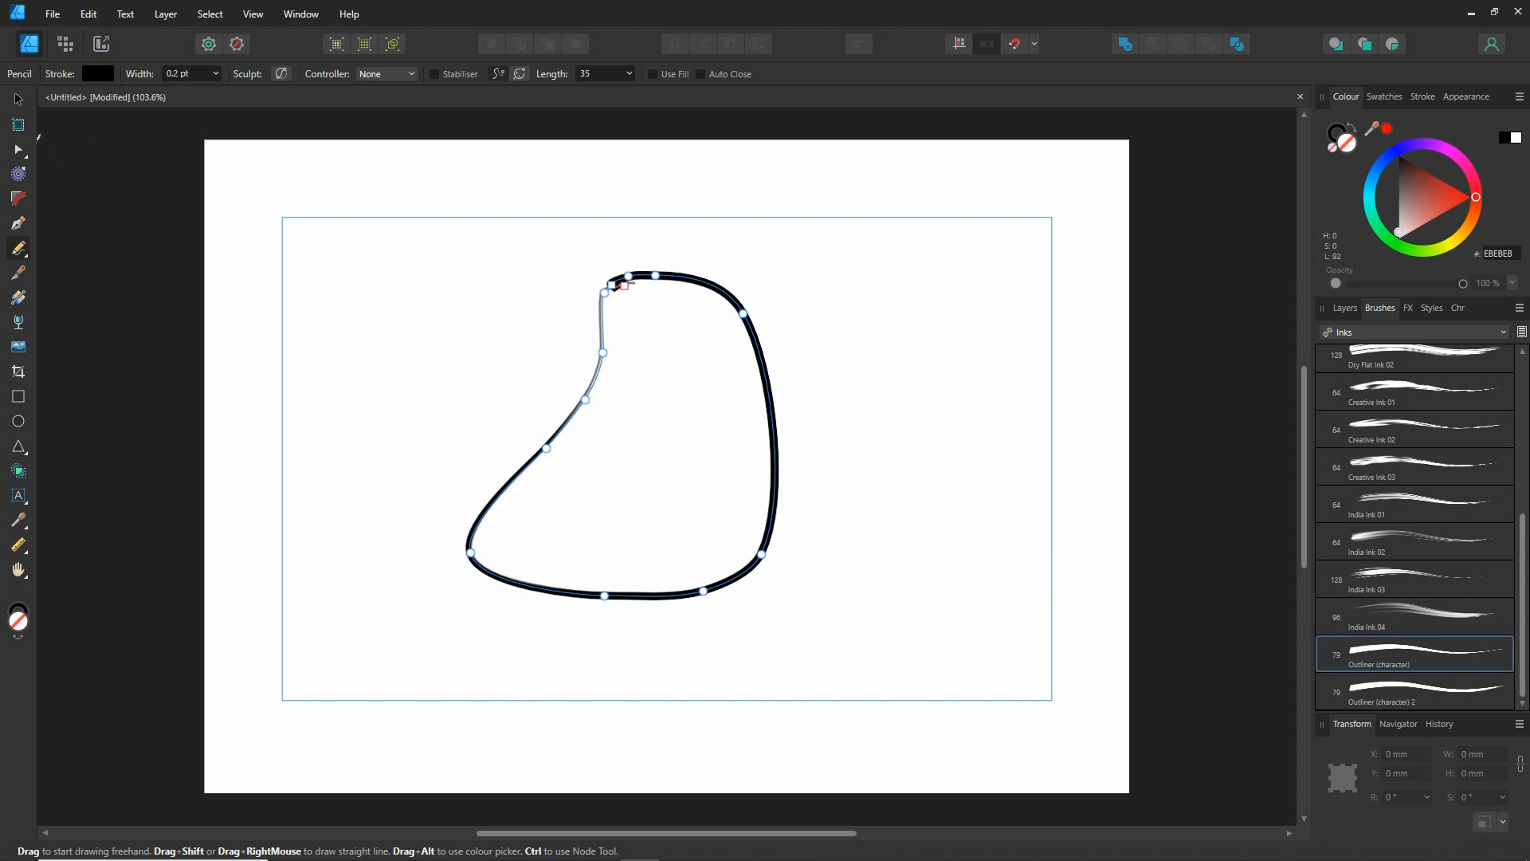
click(20, 104)
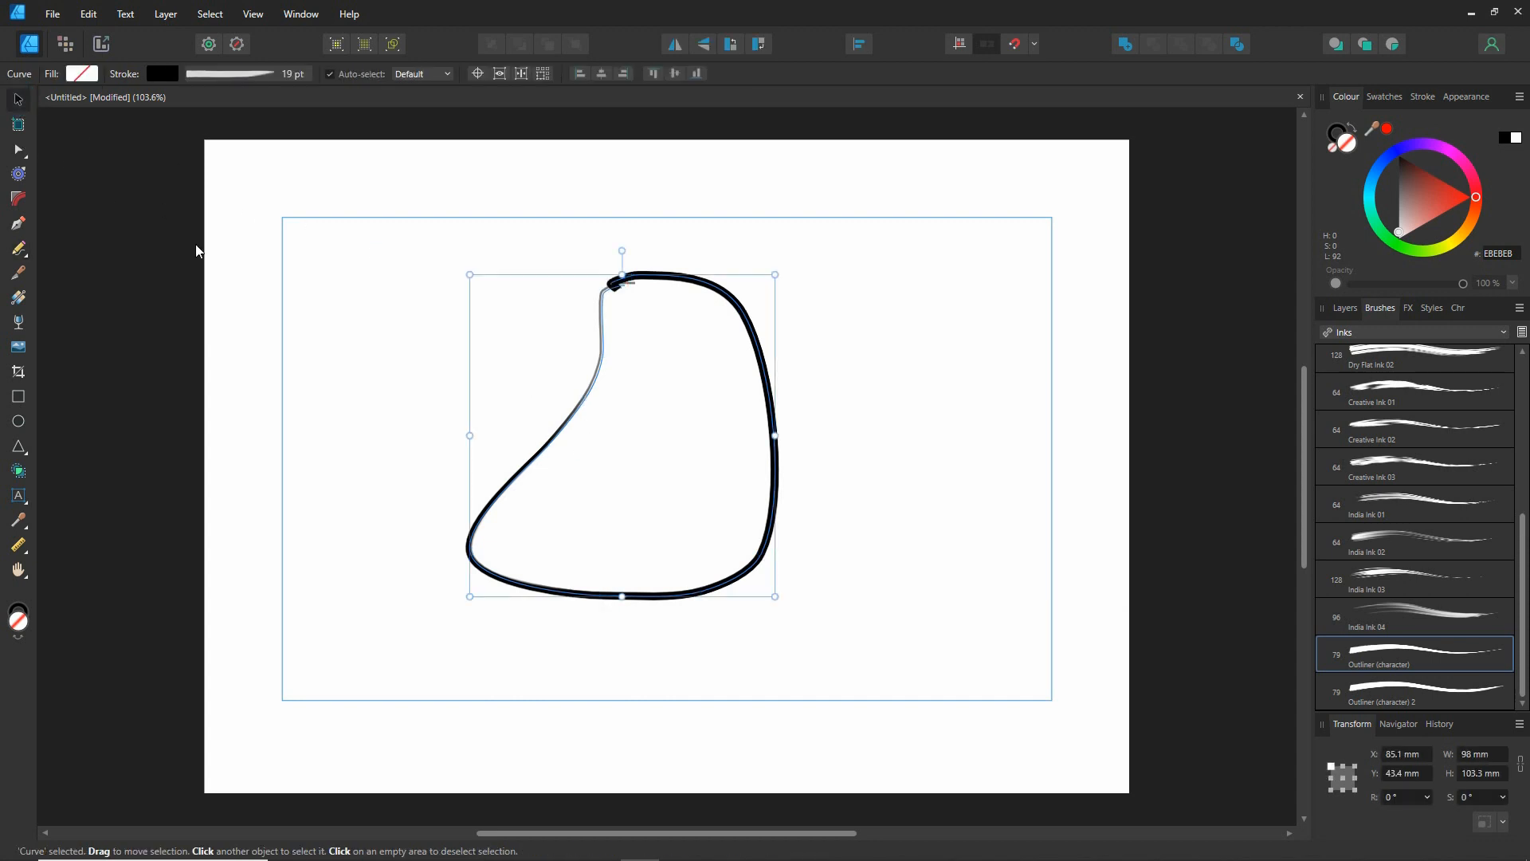
Reshape the outline's left side with the Node Tool, pulling its middle nodes outward
click(19, 152)
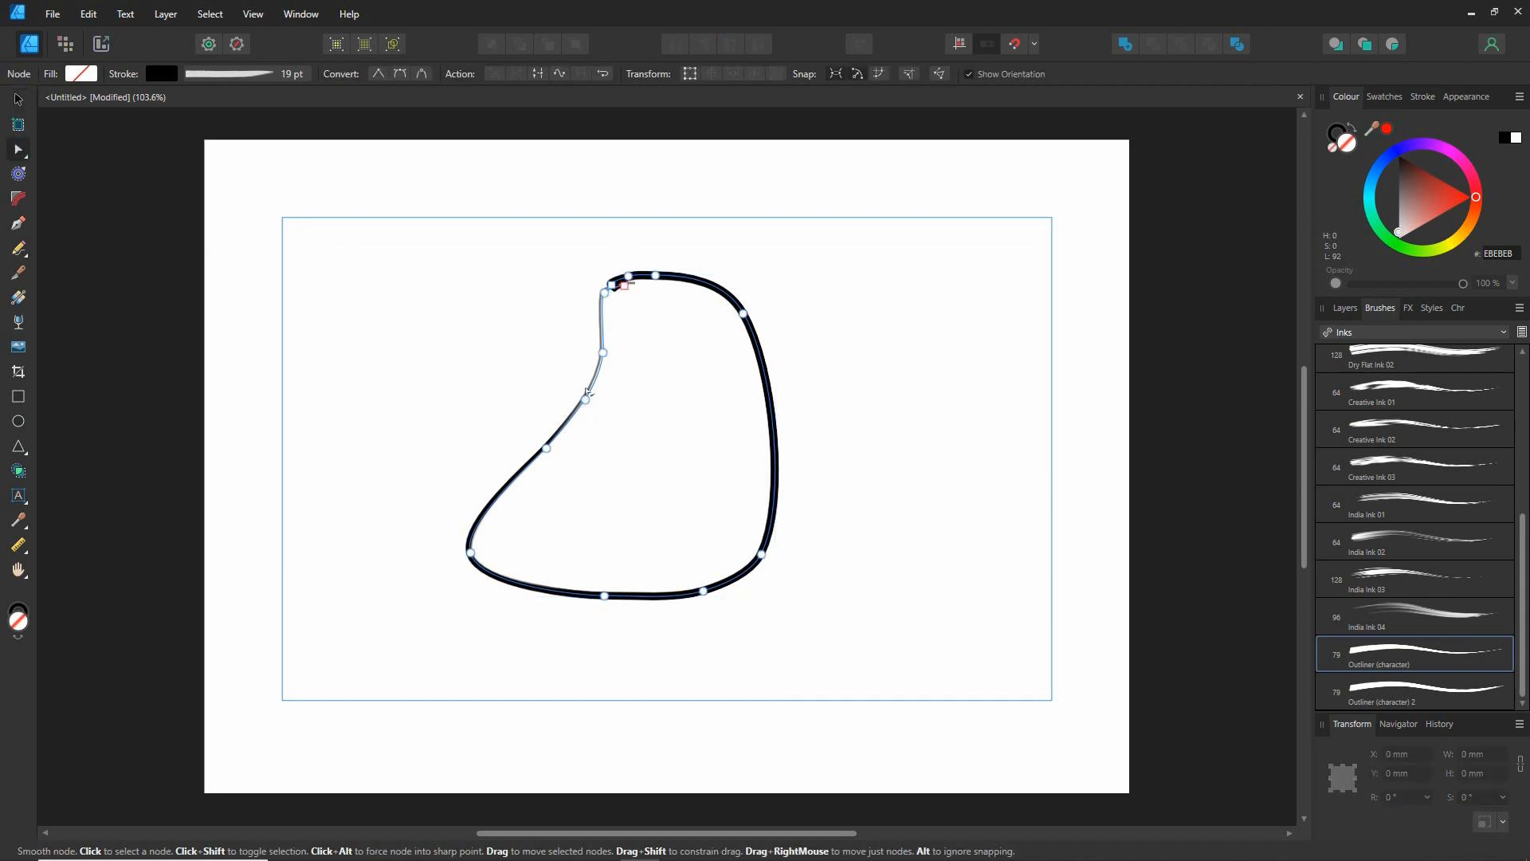
click(603, 353)
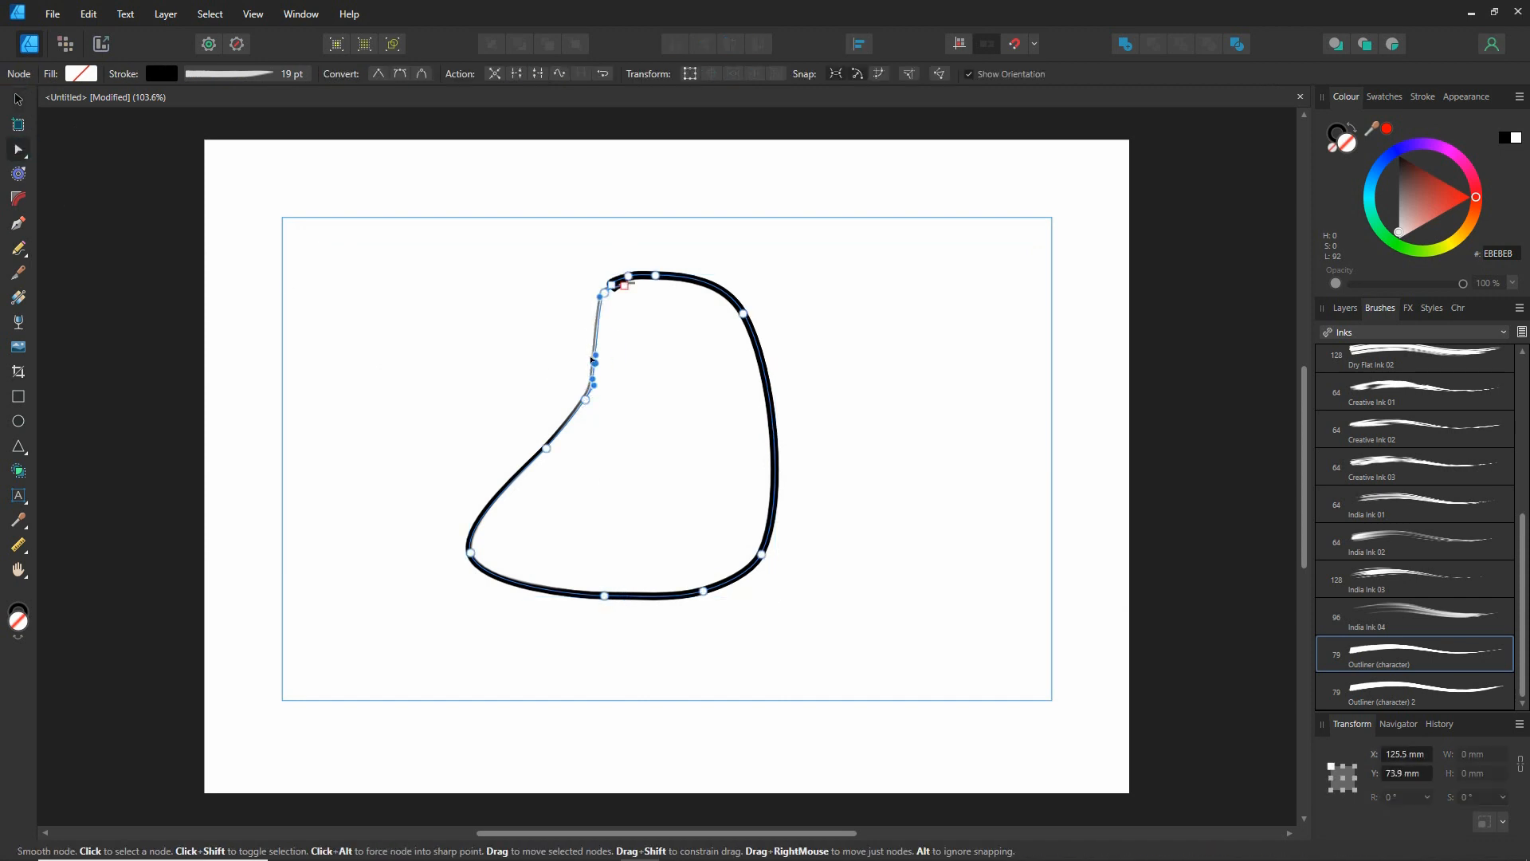
drag(585, 400, 492, 465)
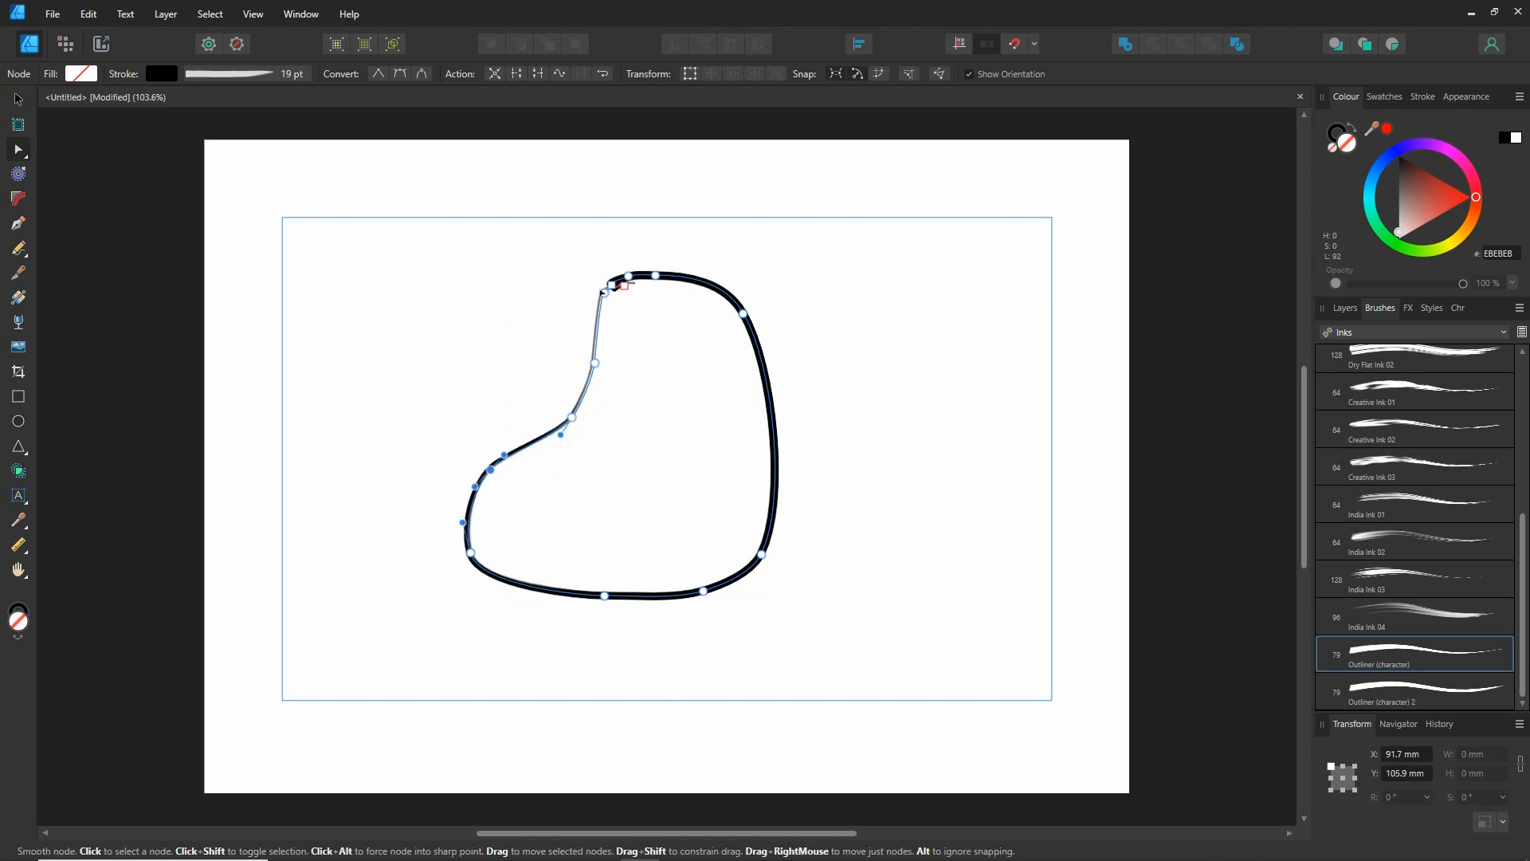
Move the nodes at the outline's upper-left ends so the overlapping ends separate into a small open gap
drag(603, 292, 595, 335)
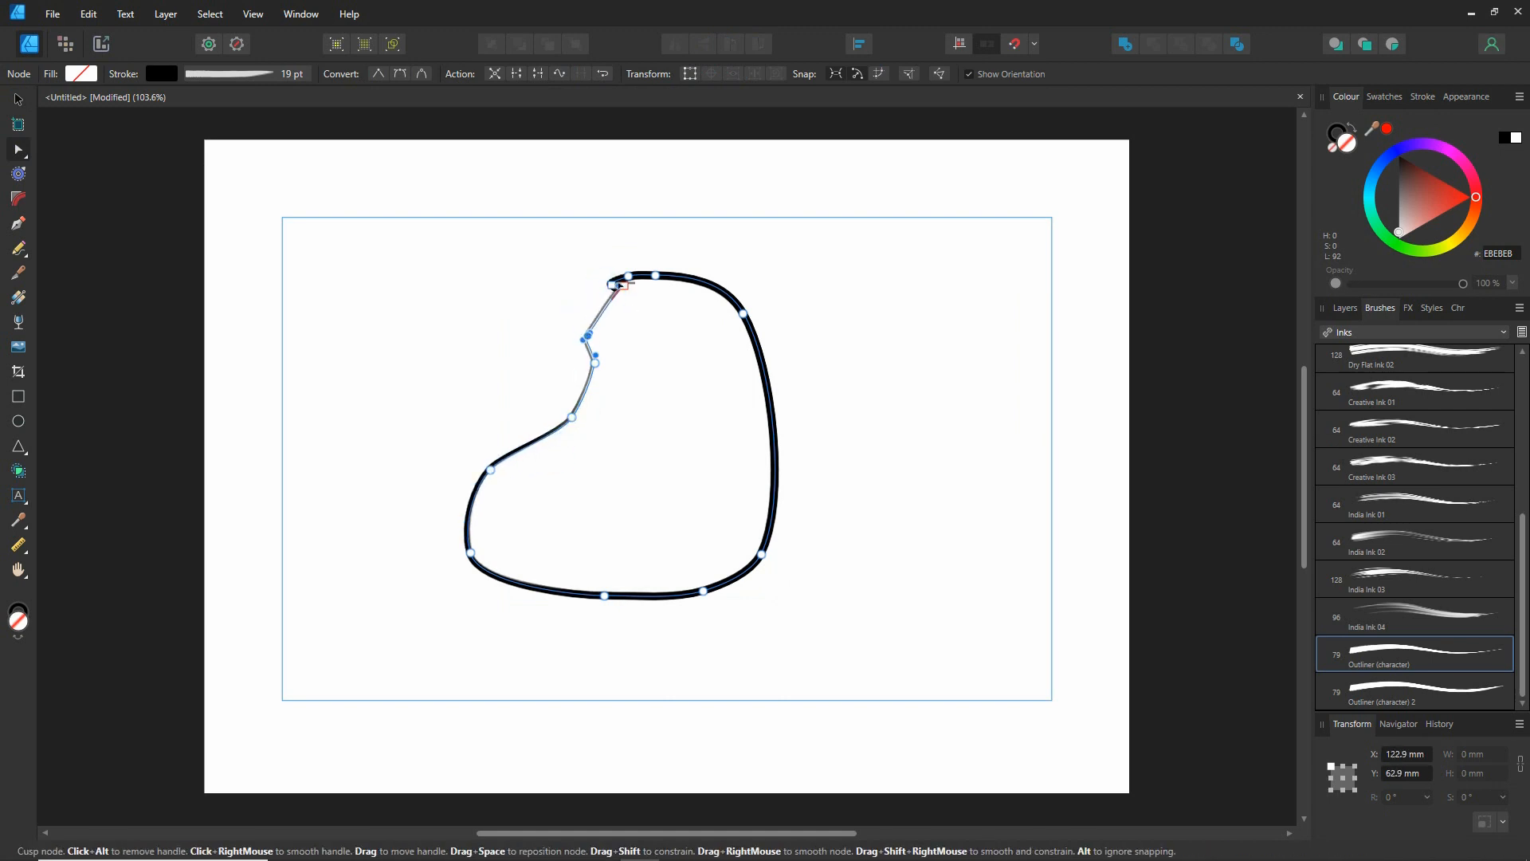
click(593, 312)
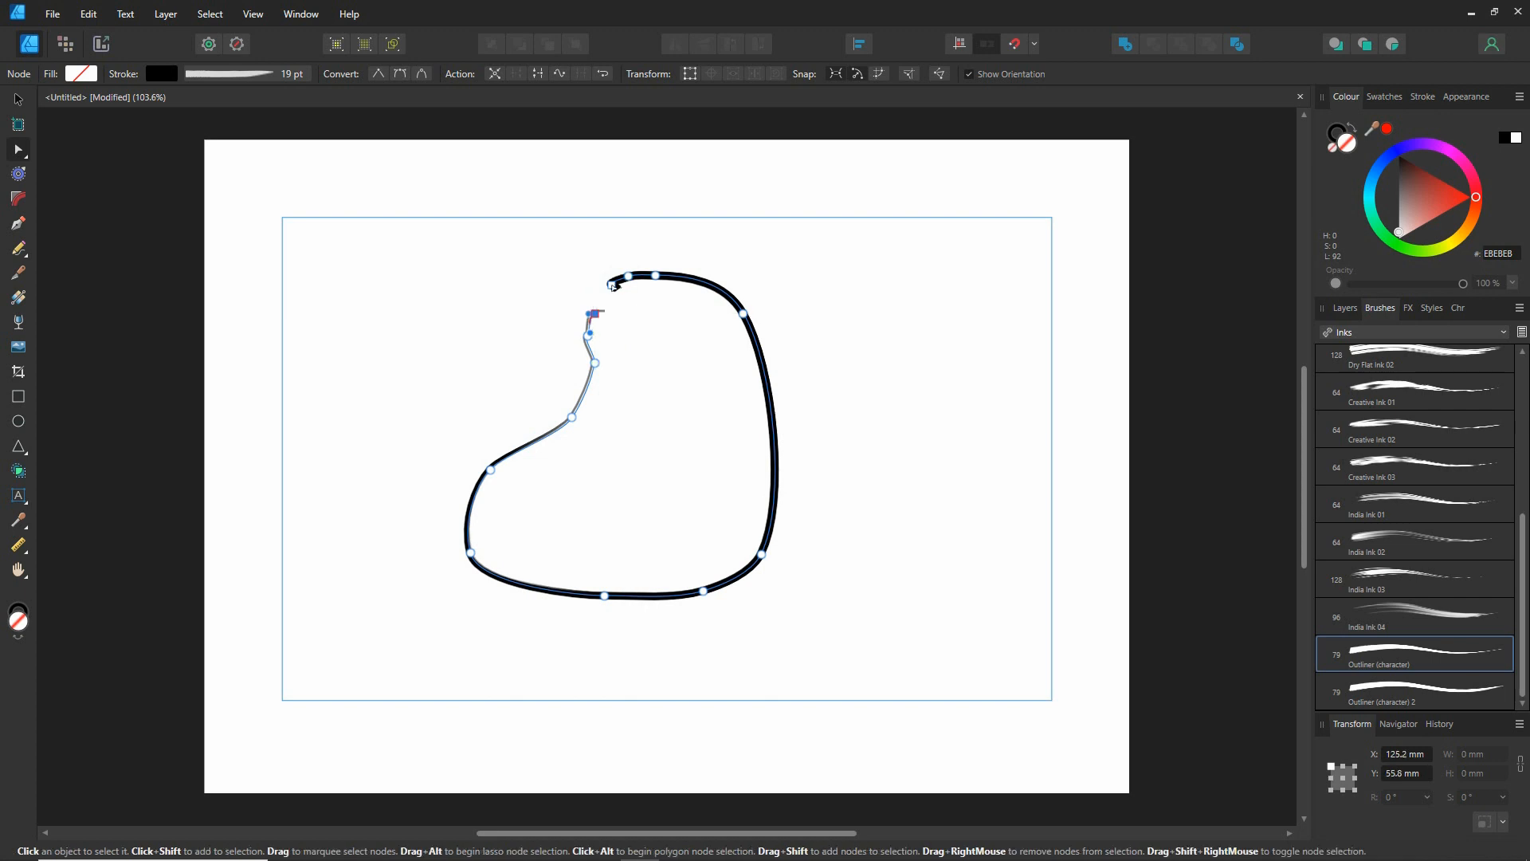
drag(611, 284, 589, 279)
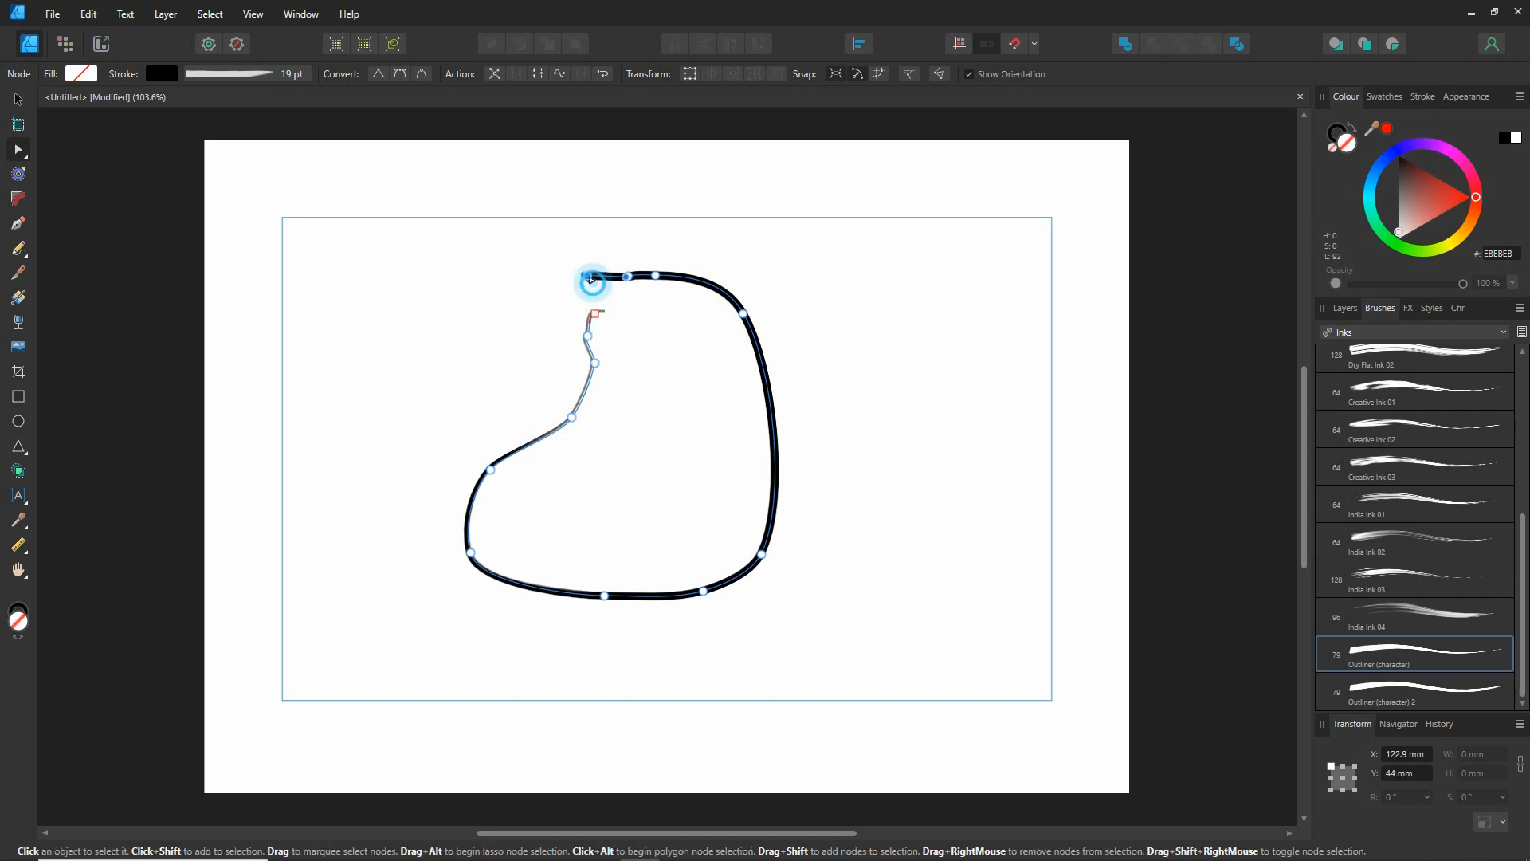
mouse_move(583, 275)
mouse_down()
mouse_move(598, 259)
mouse_move(571, 263)
mouse_move(583, 289)
mouse_up()
scroll(568, 272, up, 1)
scroll(568, 273, down, 1)
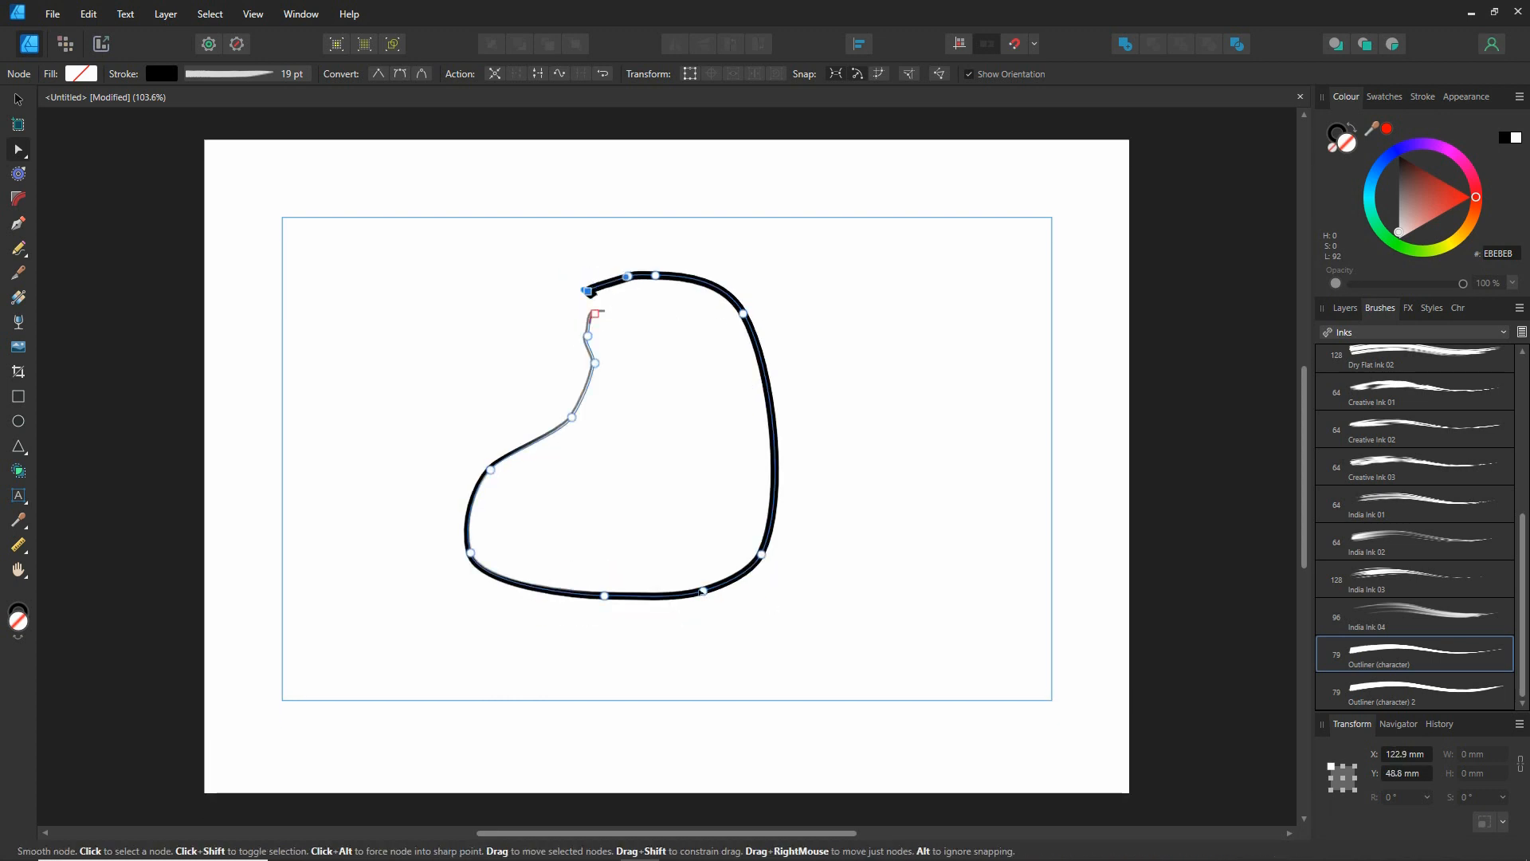
Stretch the outline downward by lowering its bottom and lower-left nodes, and shift the upper-left side nodes outward
drag(704, 592, 695, 677)
drag(602, 595, 571, 687)
drag(696, 677, 700, 635)
drag(468, 551, 462, 626)
drag(490, 469, 490, 528)
drag(594, 364, 572, 367)
mouse_move(572, 418)
mouse_down()
mouse_move(544, 423)
mouse_move(554, 438)
mouse_up()
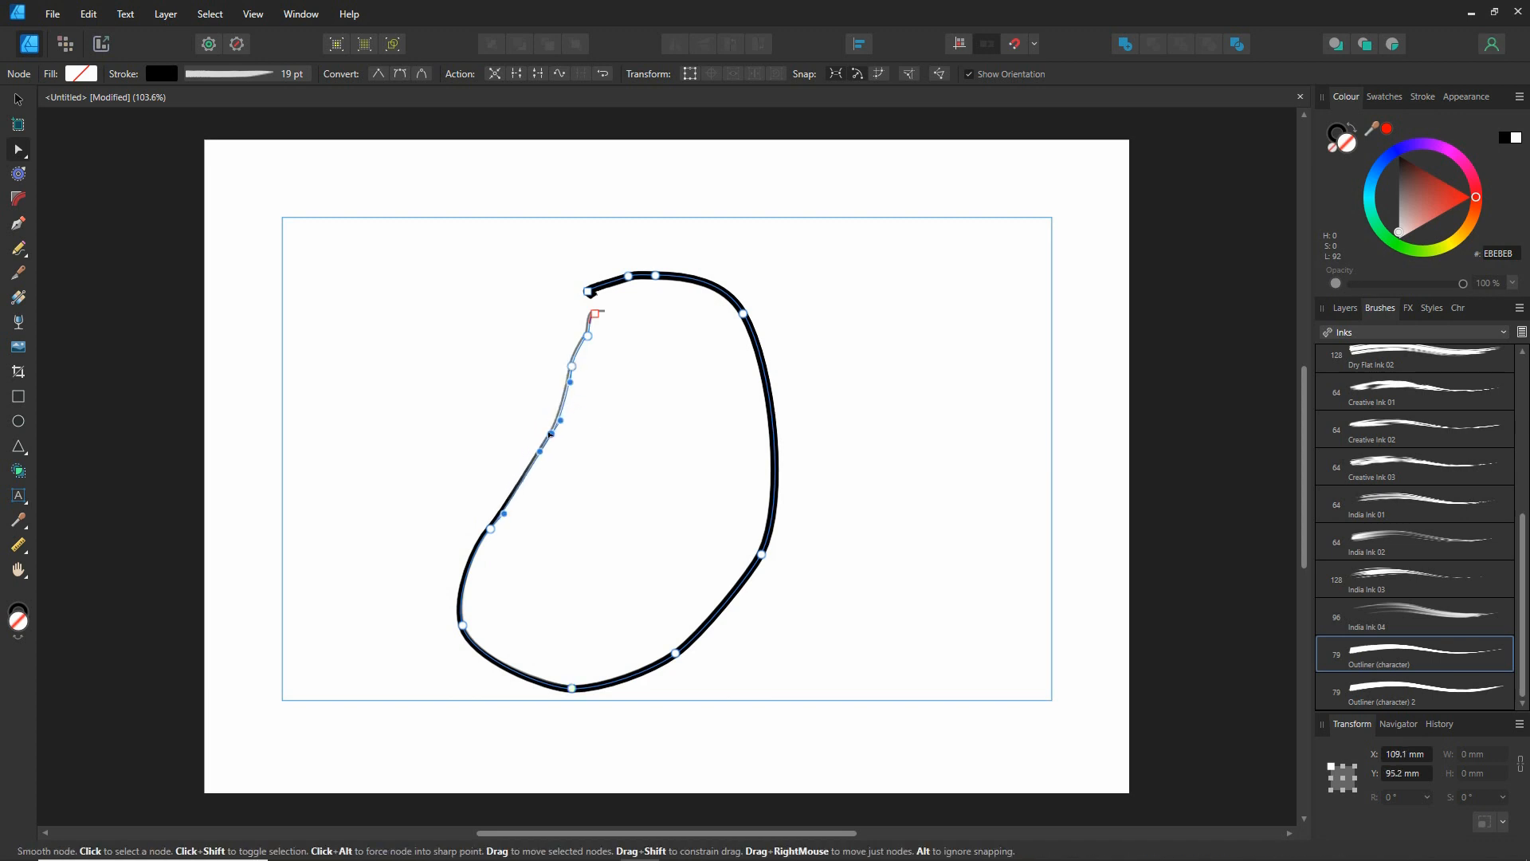
Delete the two surplus nodes on the upper-left side, just below the open end
click(571, 368)
key(Delete)
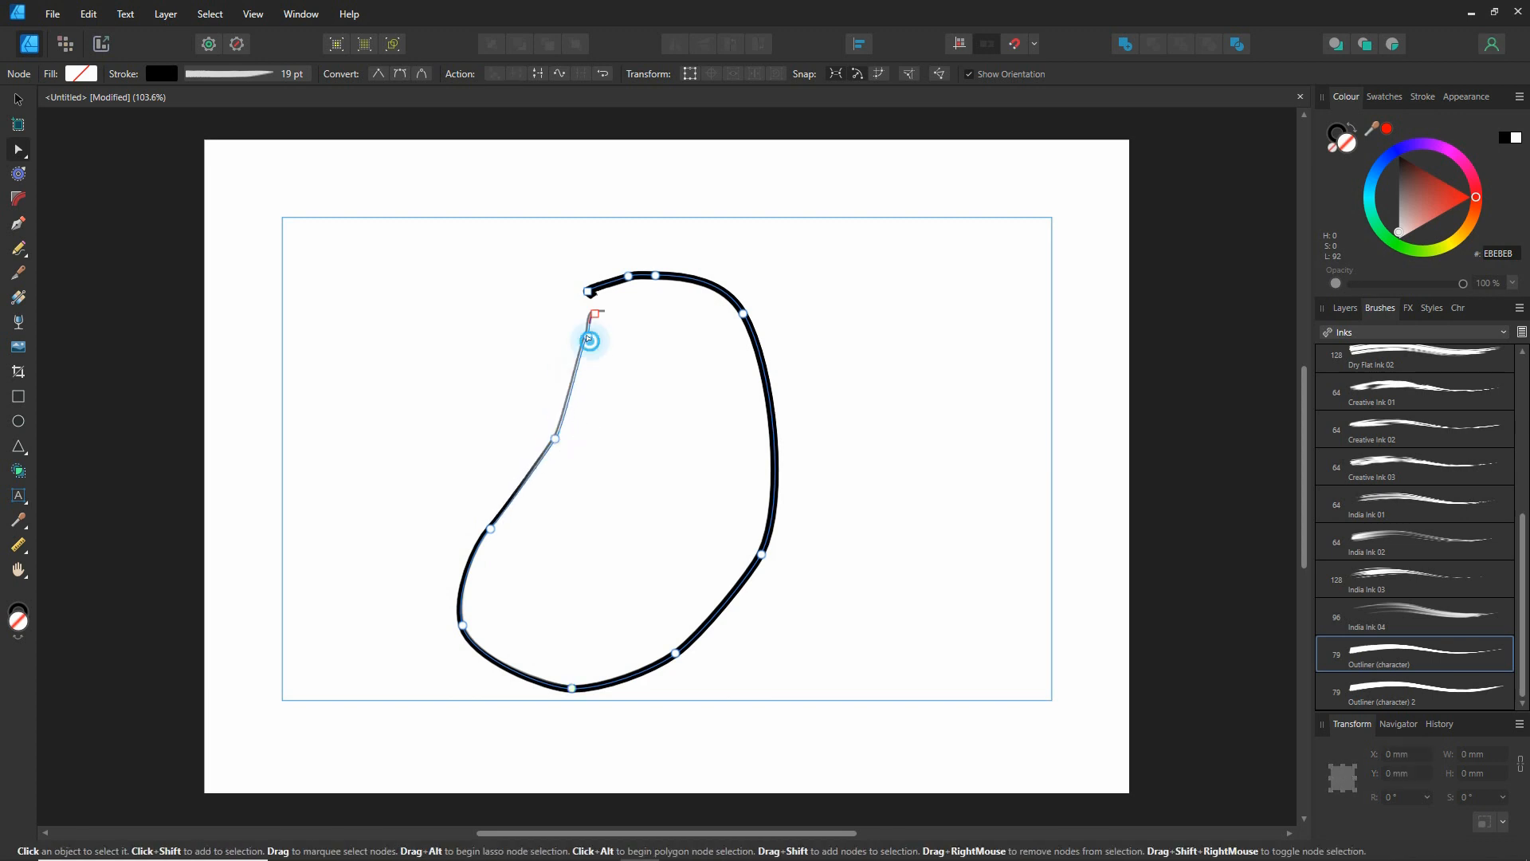
key(Delete)
key(ctrl+z)
click(587, 336)
key(Delete)
Move the thin open end node to about X 118.1, Y 58.1 mm and push the side node below it outward
click(596, 315)
drag(594, 313, 593, 339)
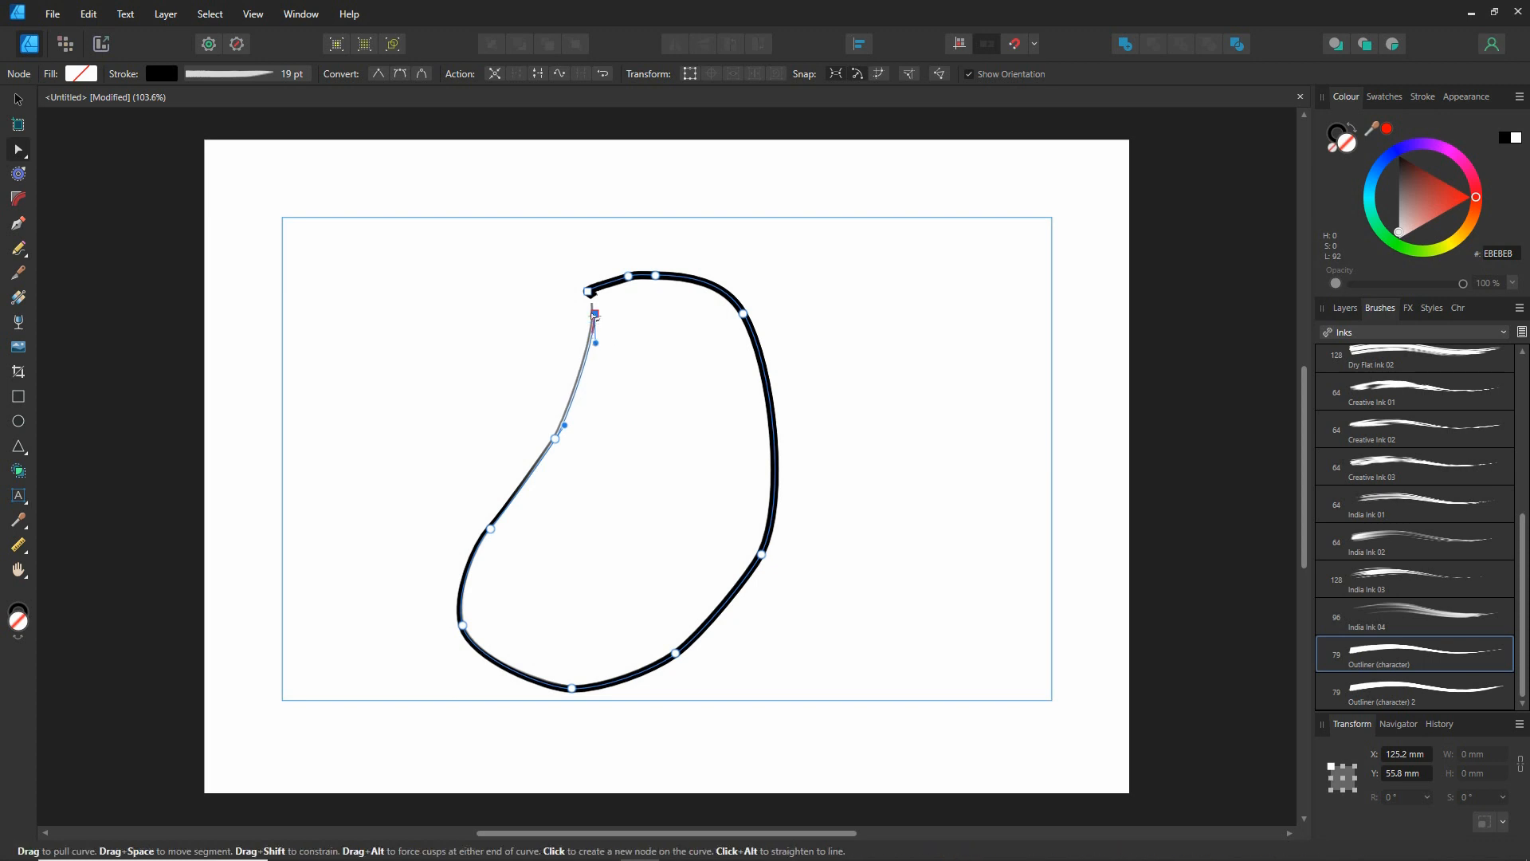
mouse_move(594, 314)
mouse_down()
mouse_move(561, 311)
mouse_move(570, 321)
mouse_up()
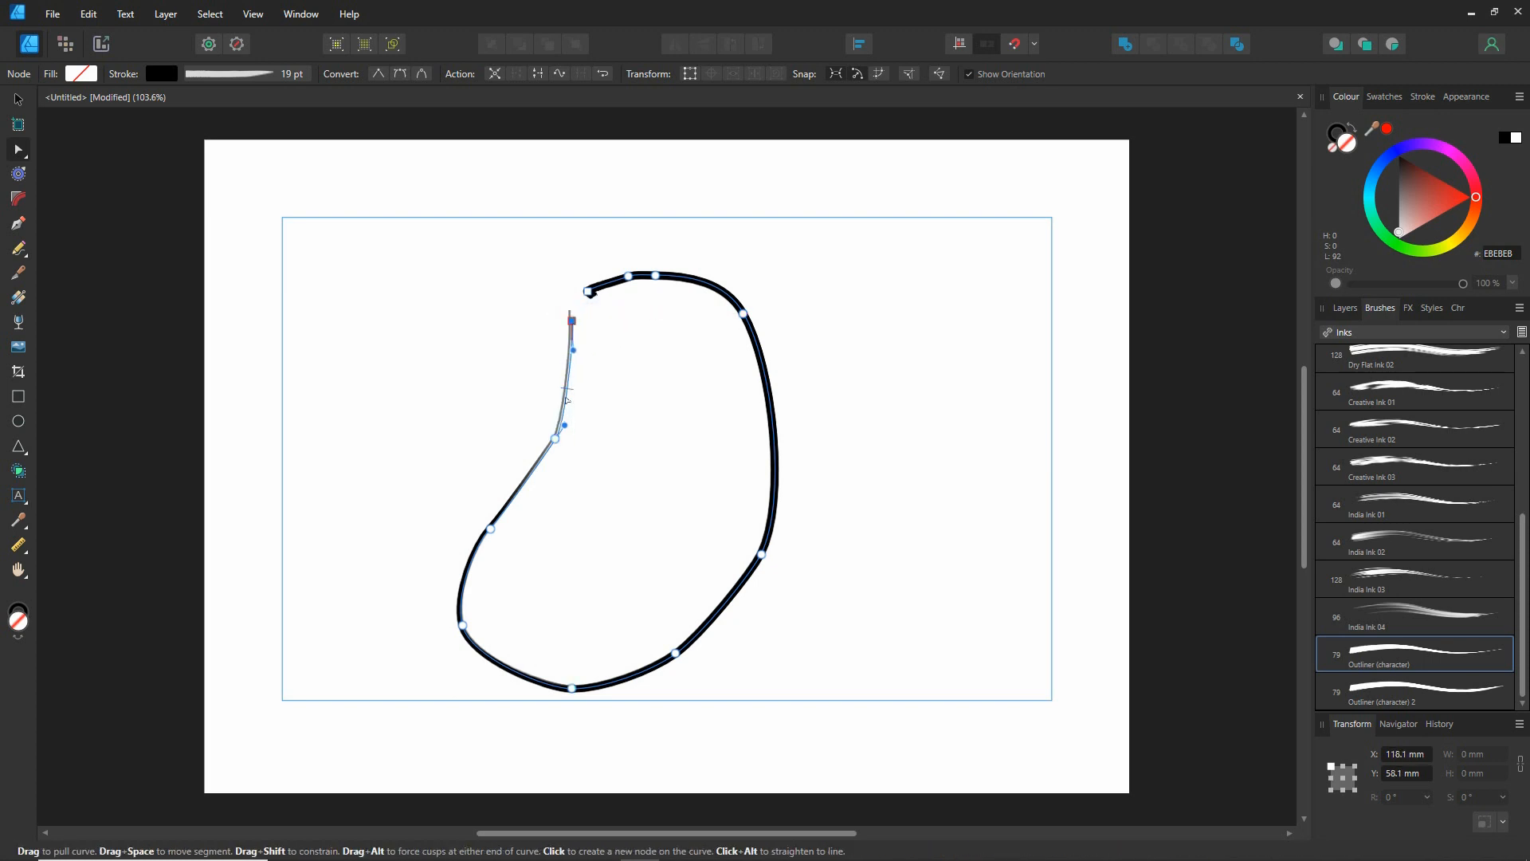
drag(555, 438, 536, 446)
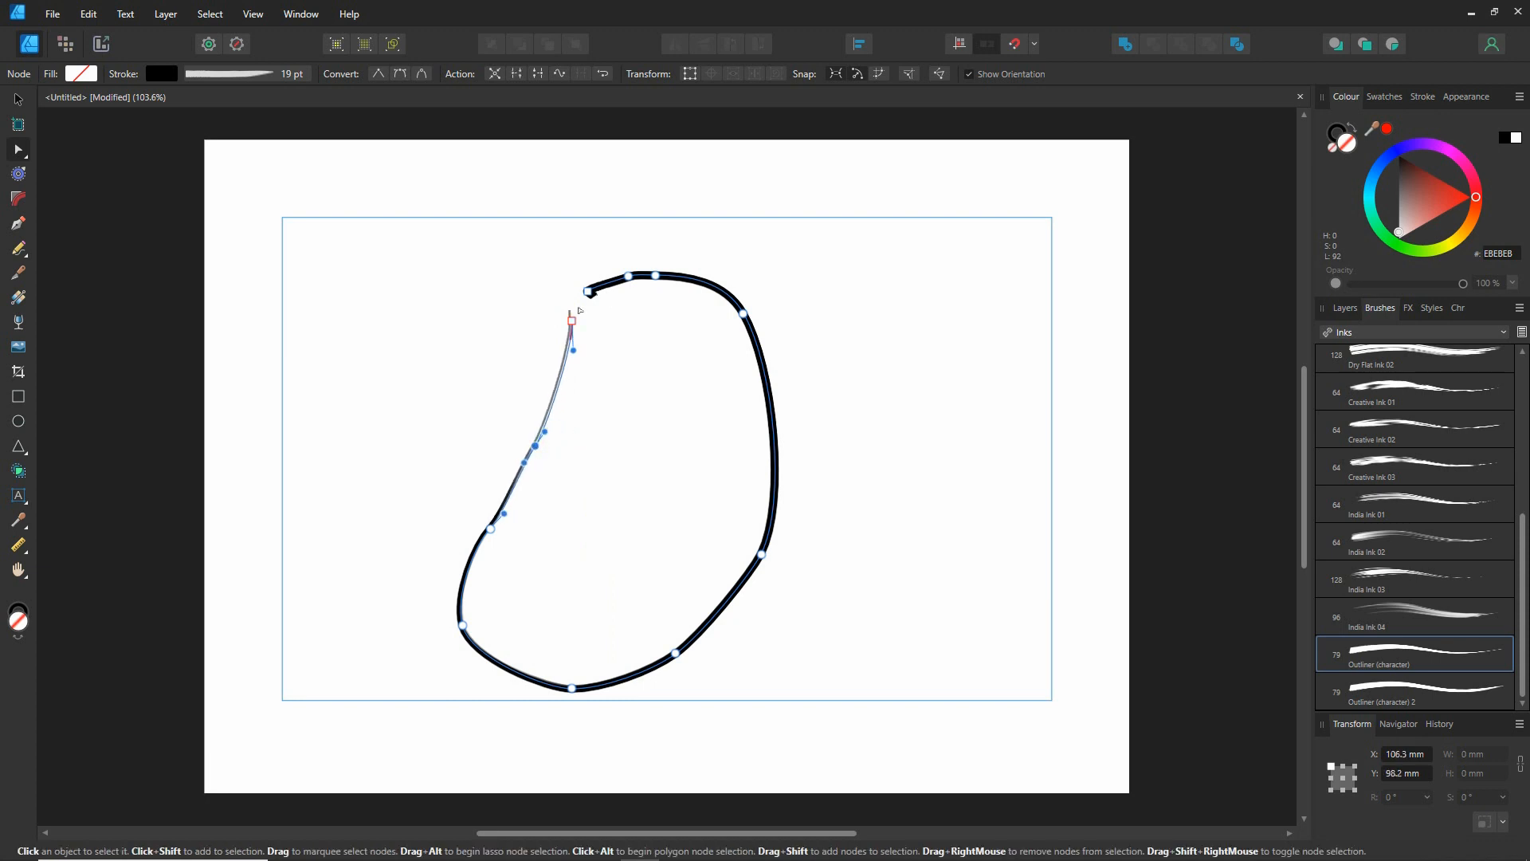
Move the thick end node to just above the thin end and delete the two adjacent nodes along the top edge
click(587, 291)
click(580, 288)
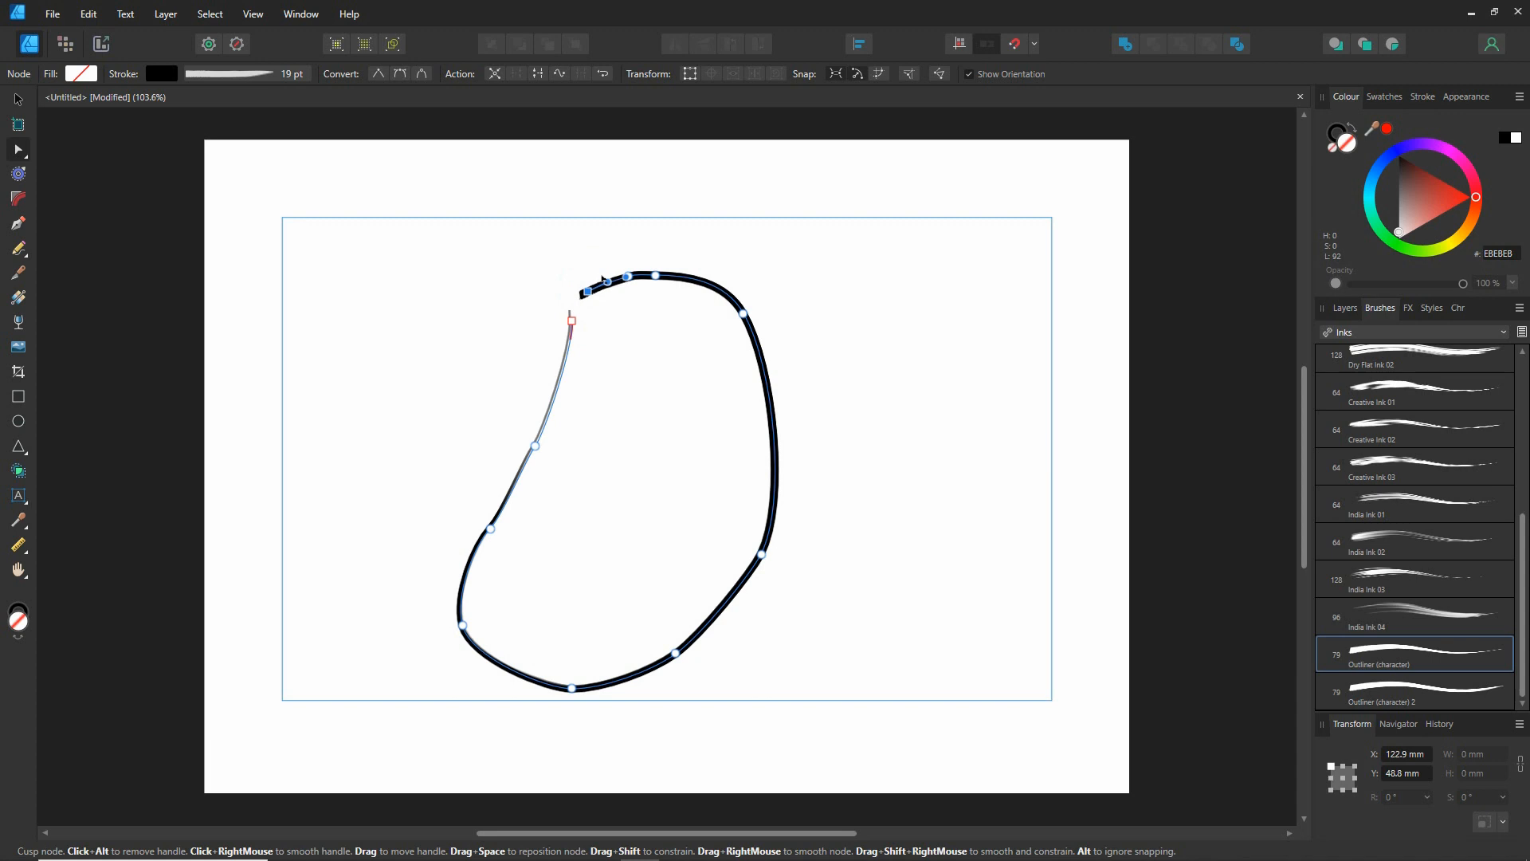
drag(604, 277, 570, 294)
click(629, 275)
key(Delete)
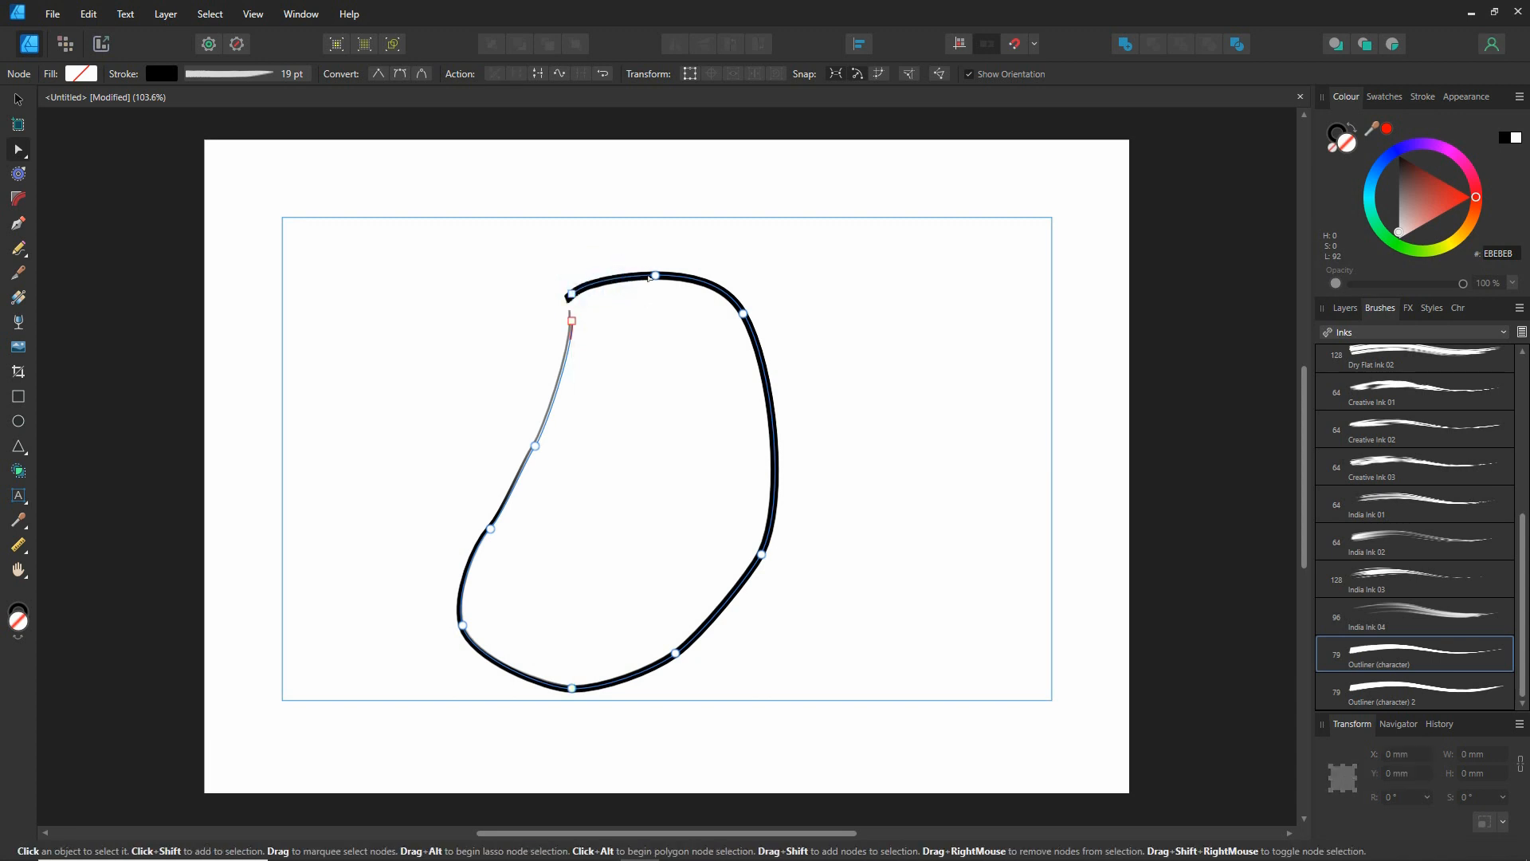
click(655, 276)
drag(655, 276, 655, 253)
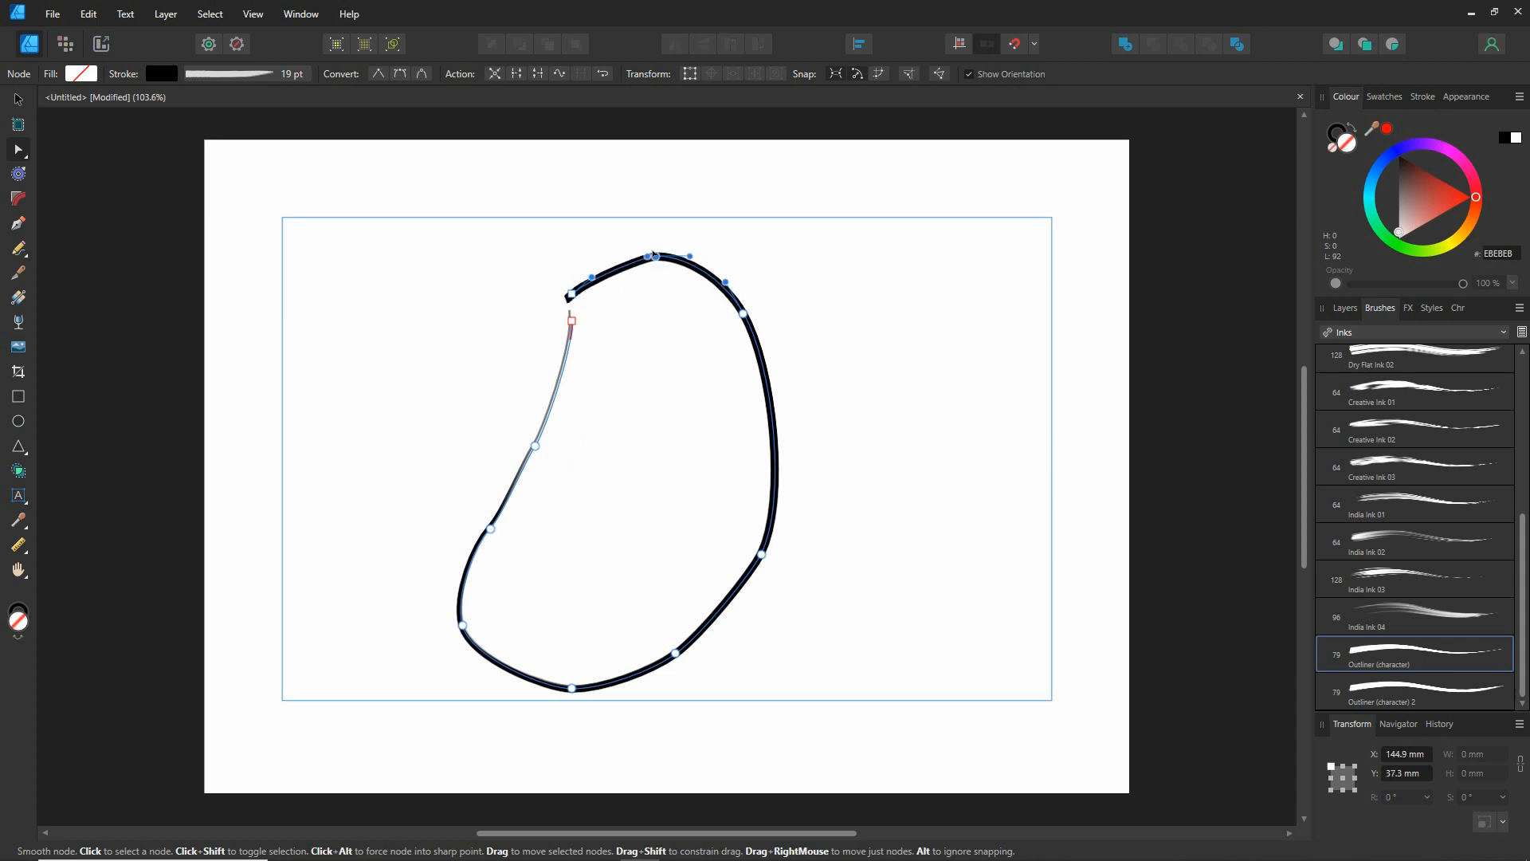
key(Delete)
Round the top and right side of the outline by adjusting the curve handles of the two right-side nodes
click(743, 314)
drag(729, 291, 682, 243)
click(743, 313)
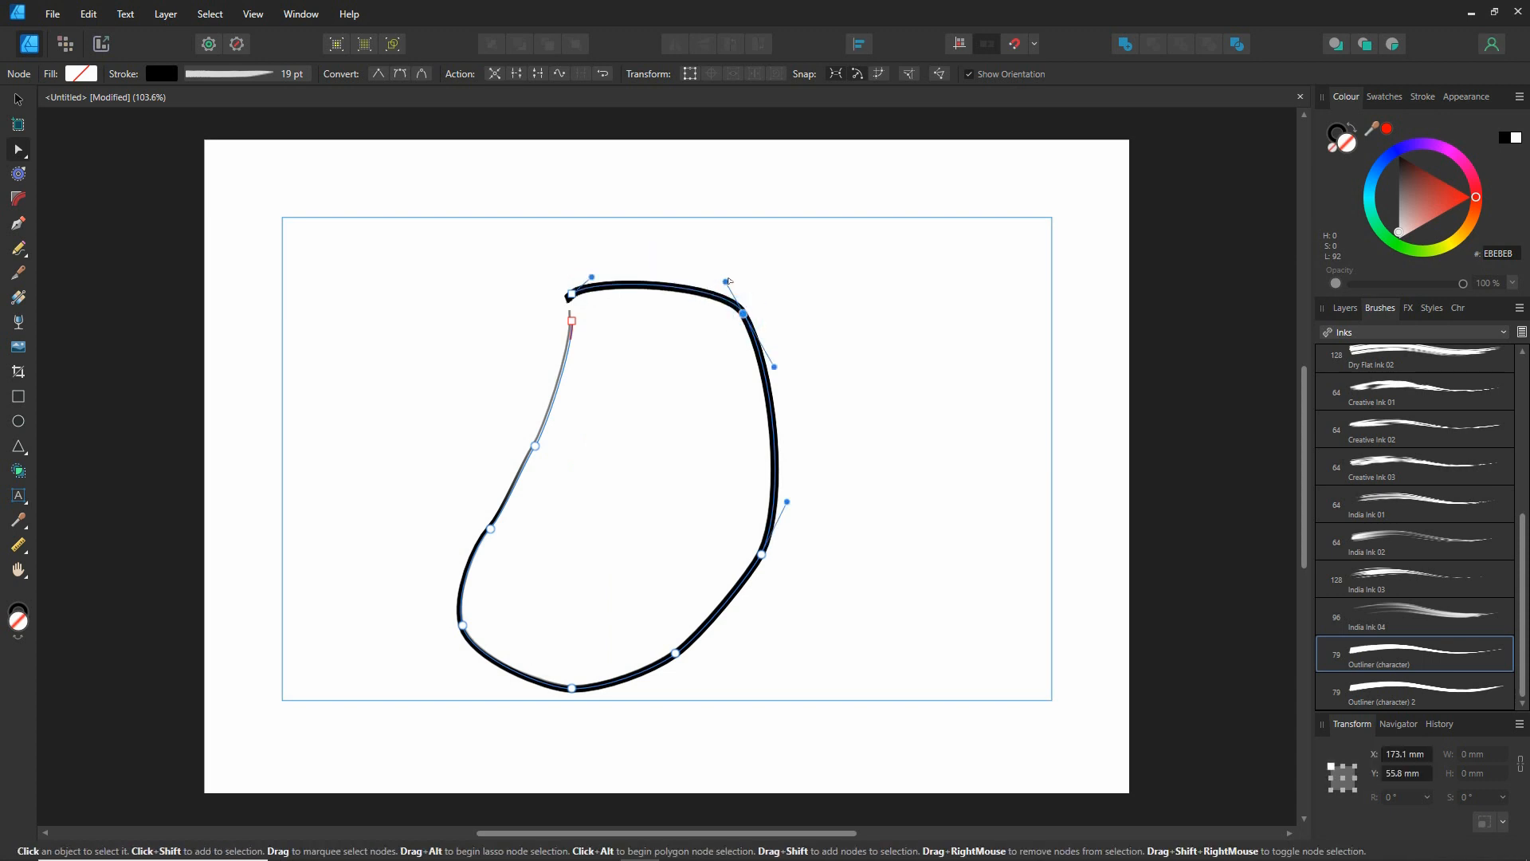
drag(723, 289, 673, 229)
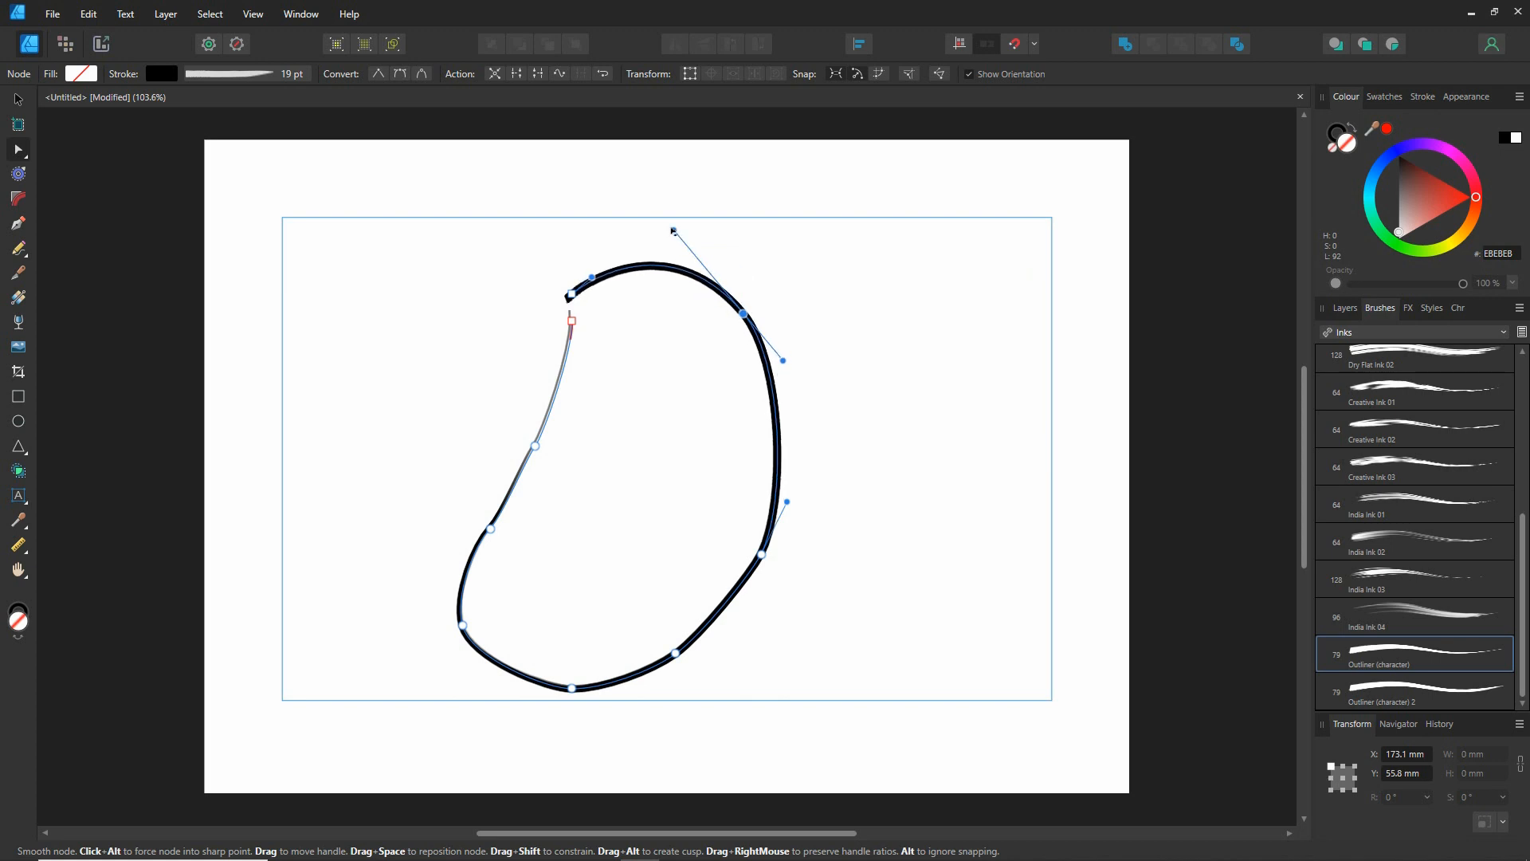
drag(786, 502, 801, 472)
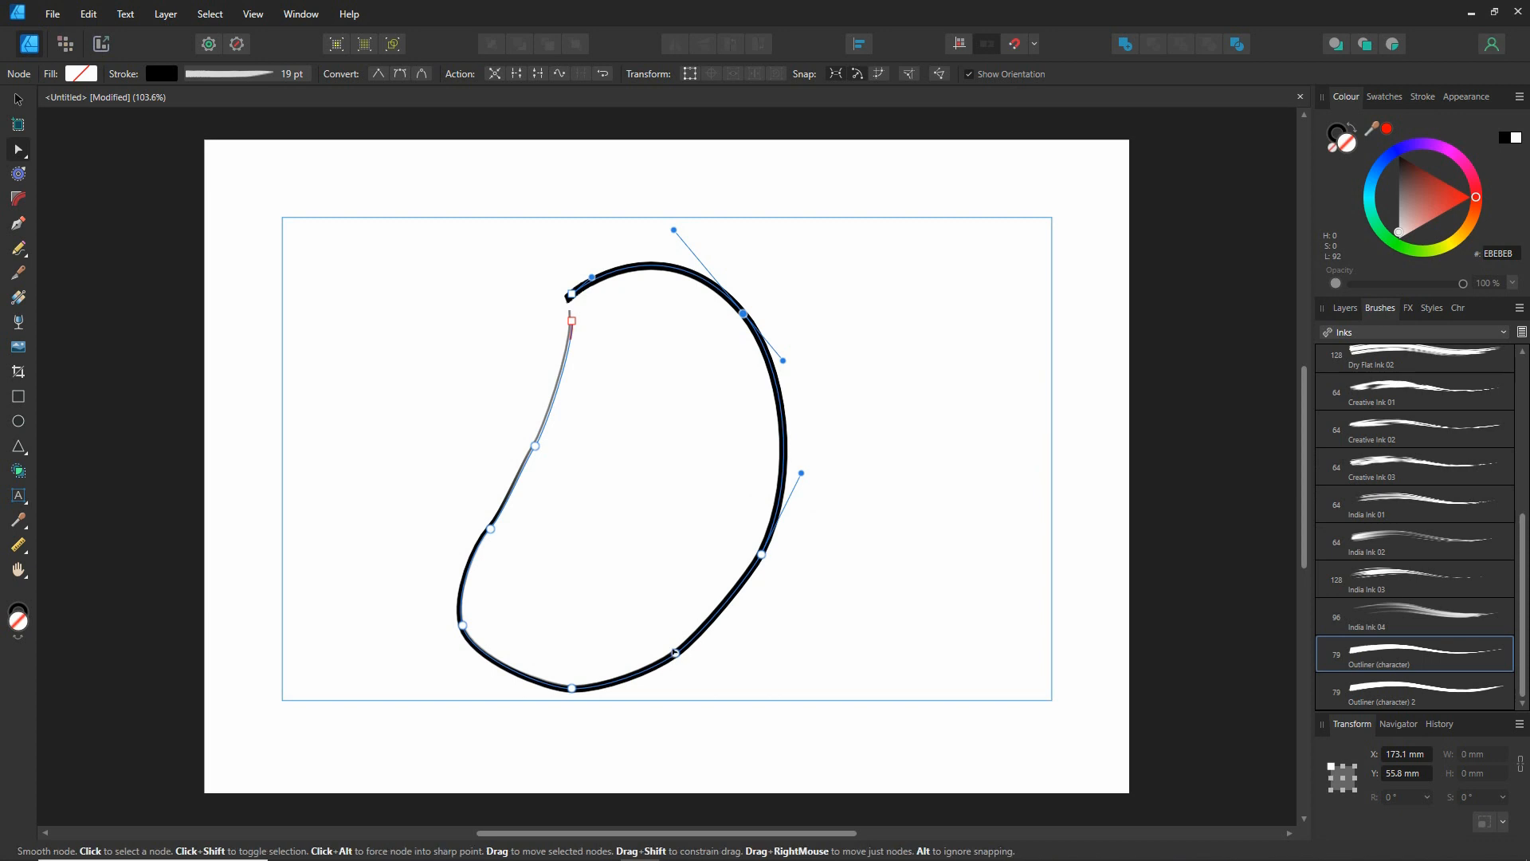
Move the lower-right node outward and adjust the right-side node above it to even out the curve
drag(676, 653, 705, 660)
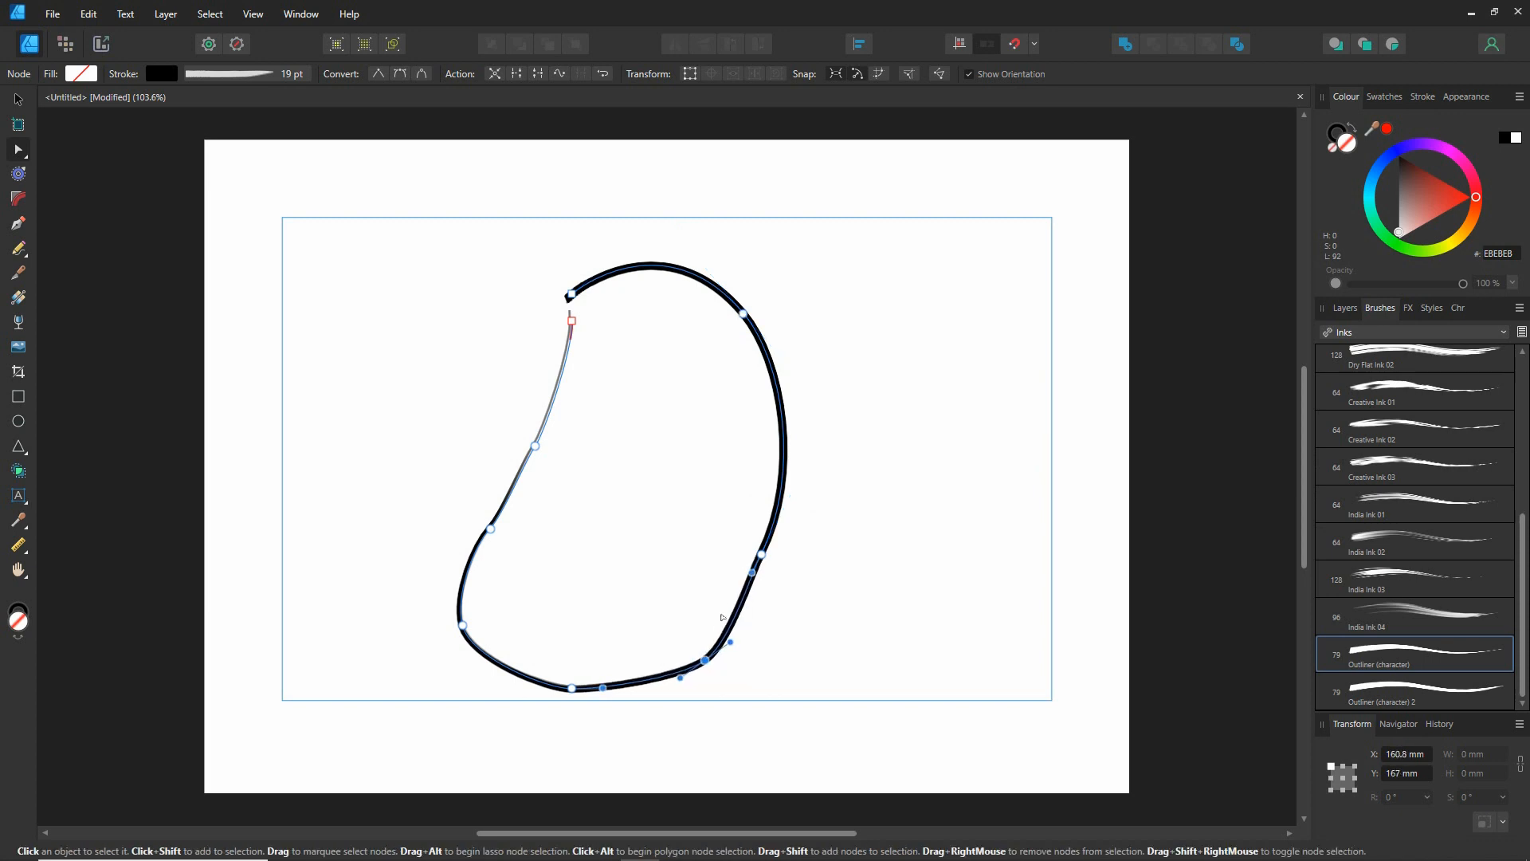
click(761, 555)
drag(752, 572, 764, 550)
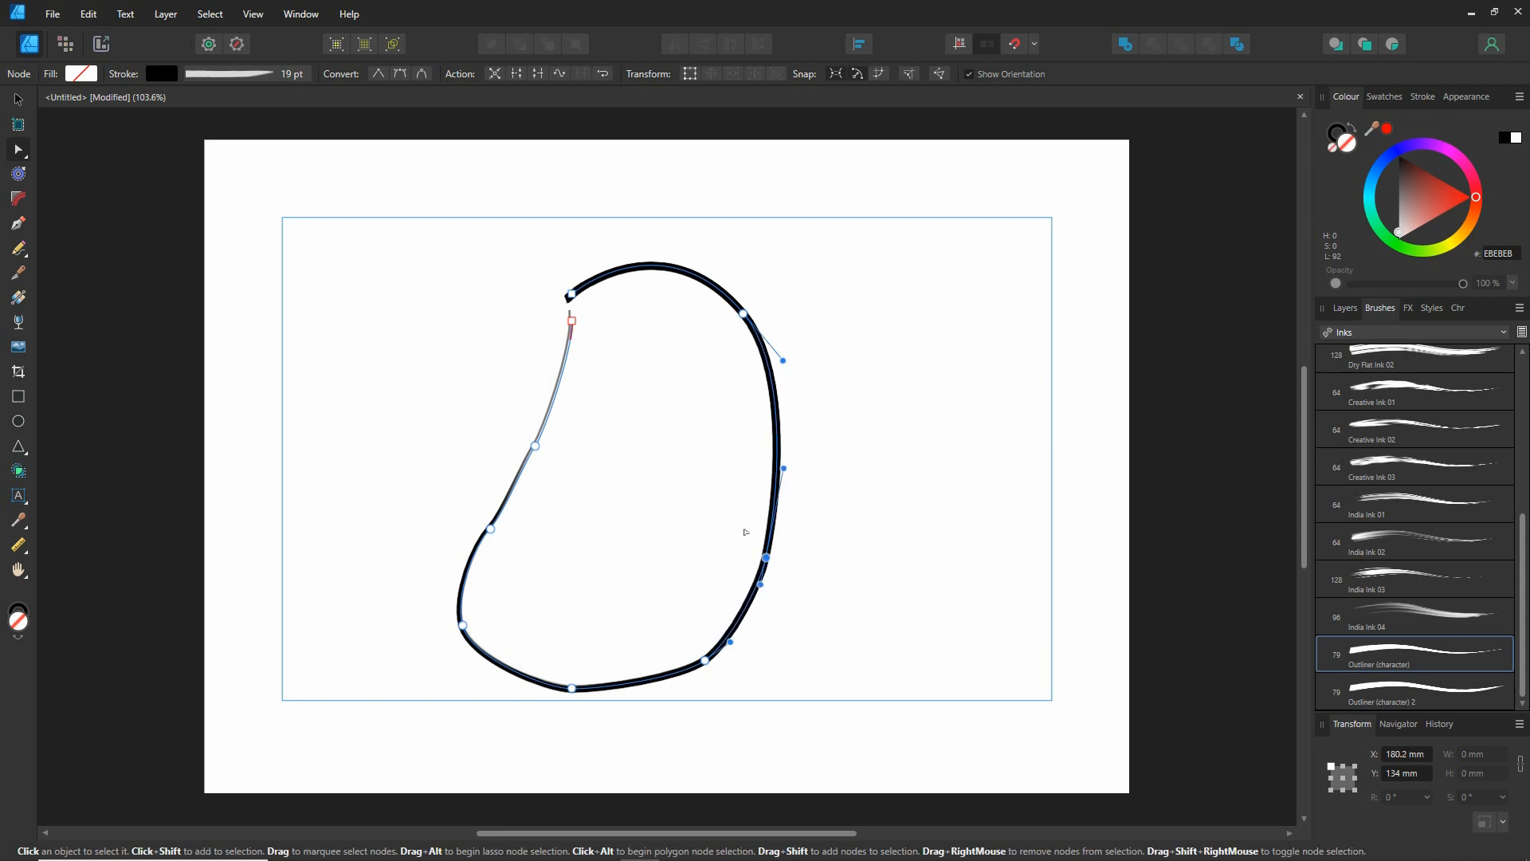
Lower the bottom node and round the outline's base by adjusting the lower-right node and the bottom node's left handle
drag(572, 687, 599, 721)
click(706, 662)
drag(680, 677, 708, 670)
click(462, 625)
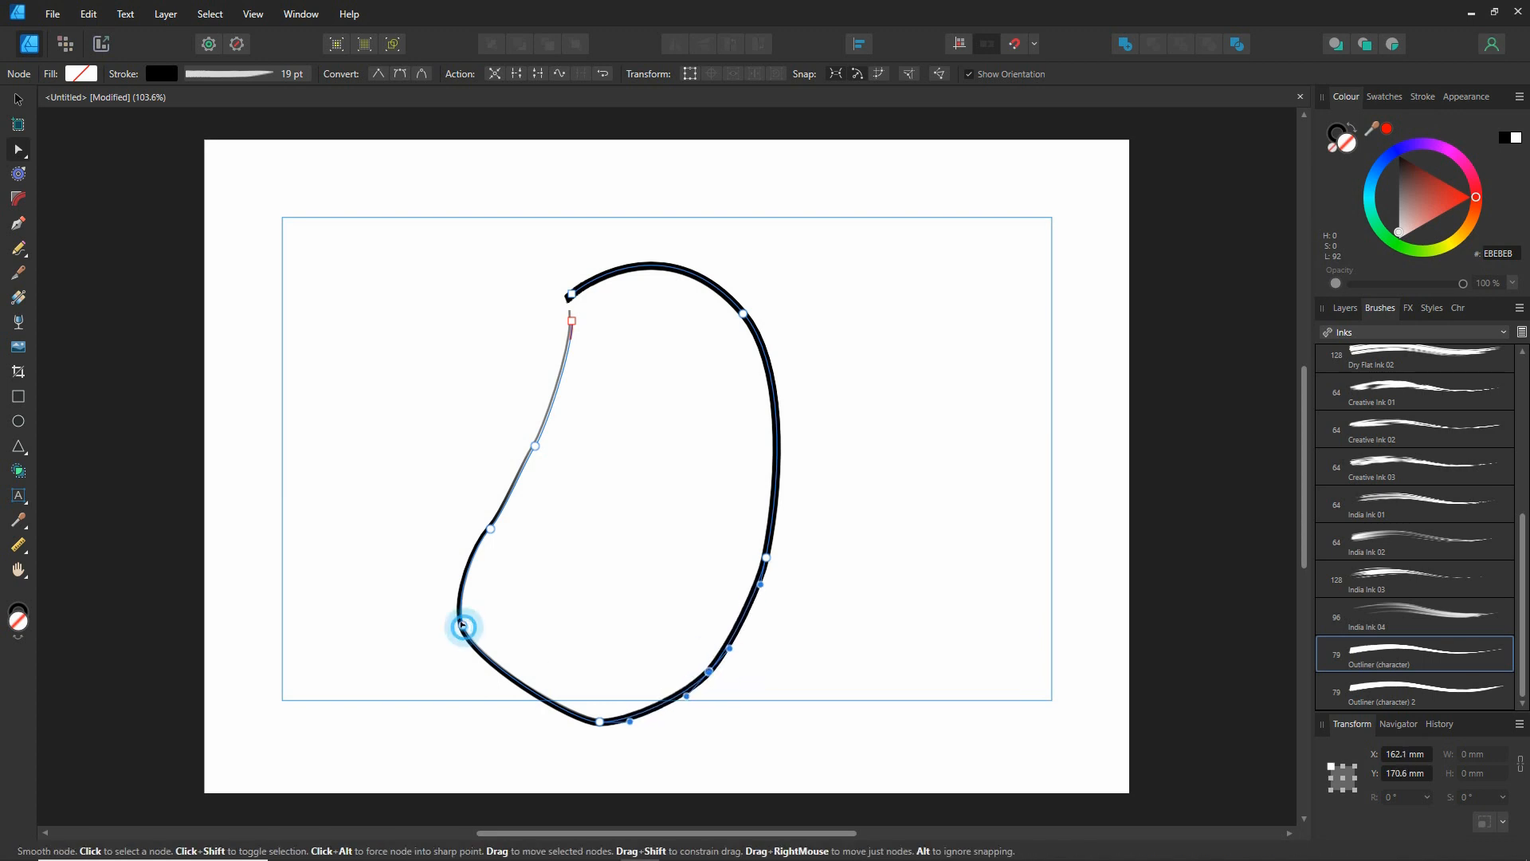
drag(574, 721, 458, 716)
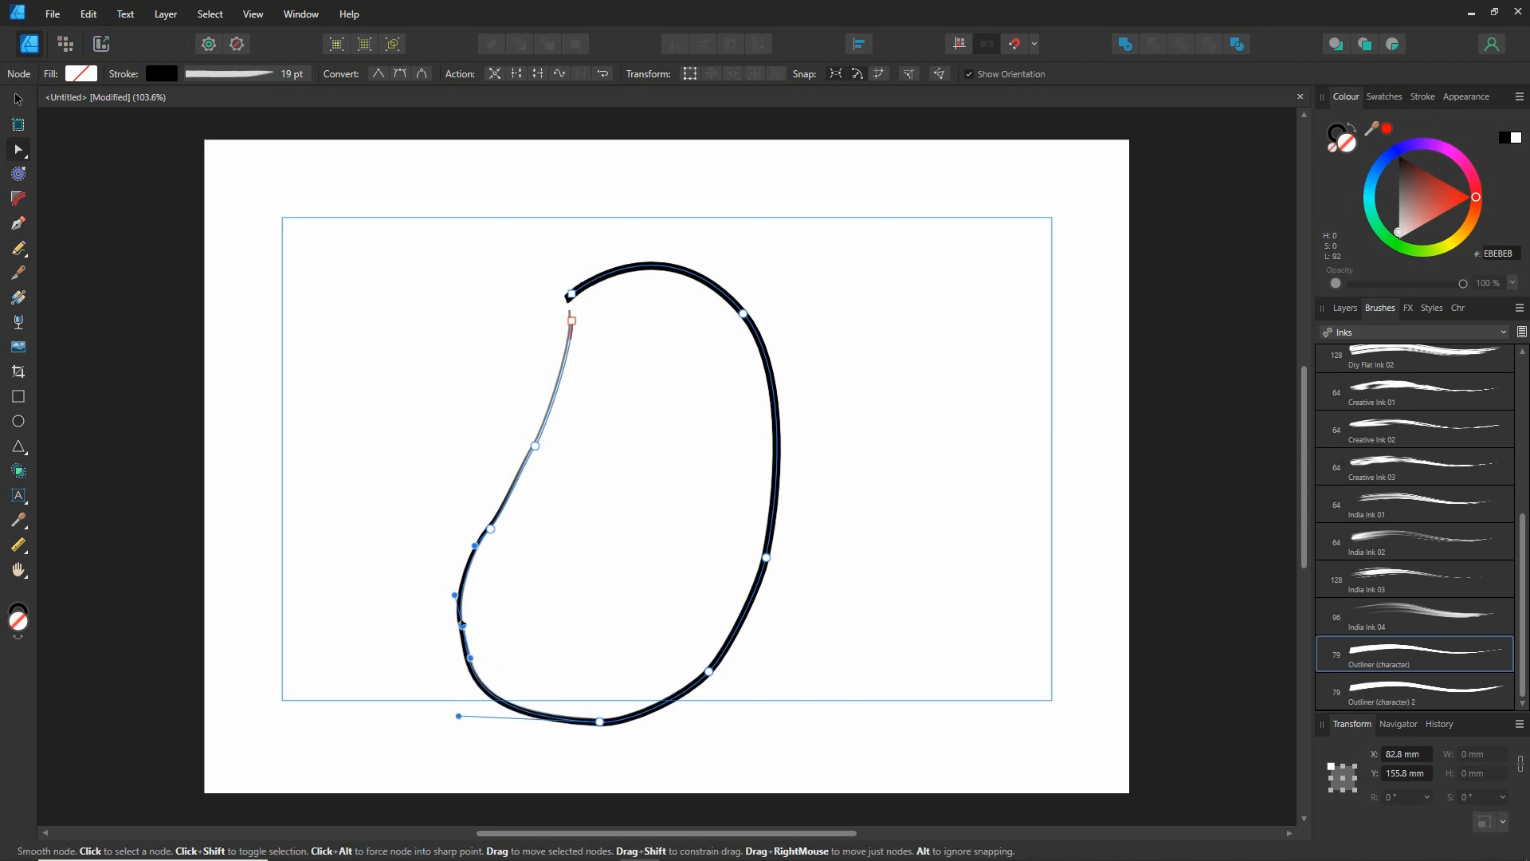
Smooth the outline's lower-left side by adjusting the lower-left node's upper handle and shifting the two nodes above it slightly upward
drag(462, 624, 449, 575)
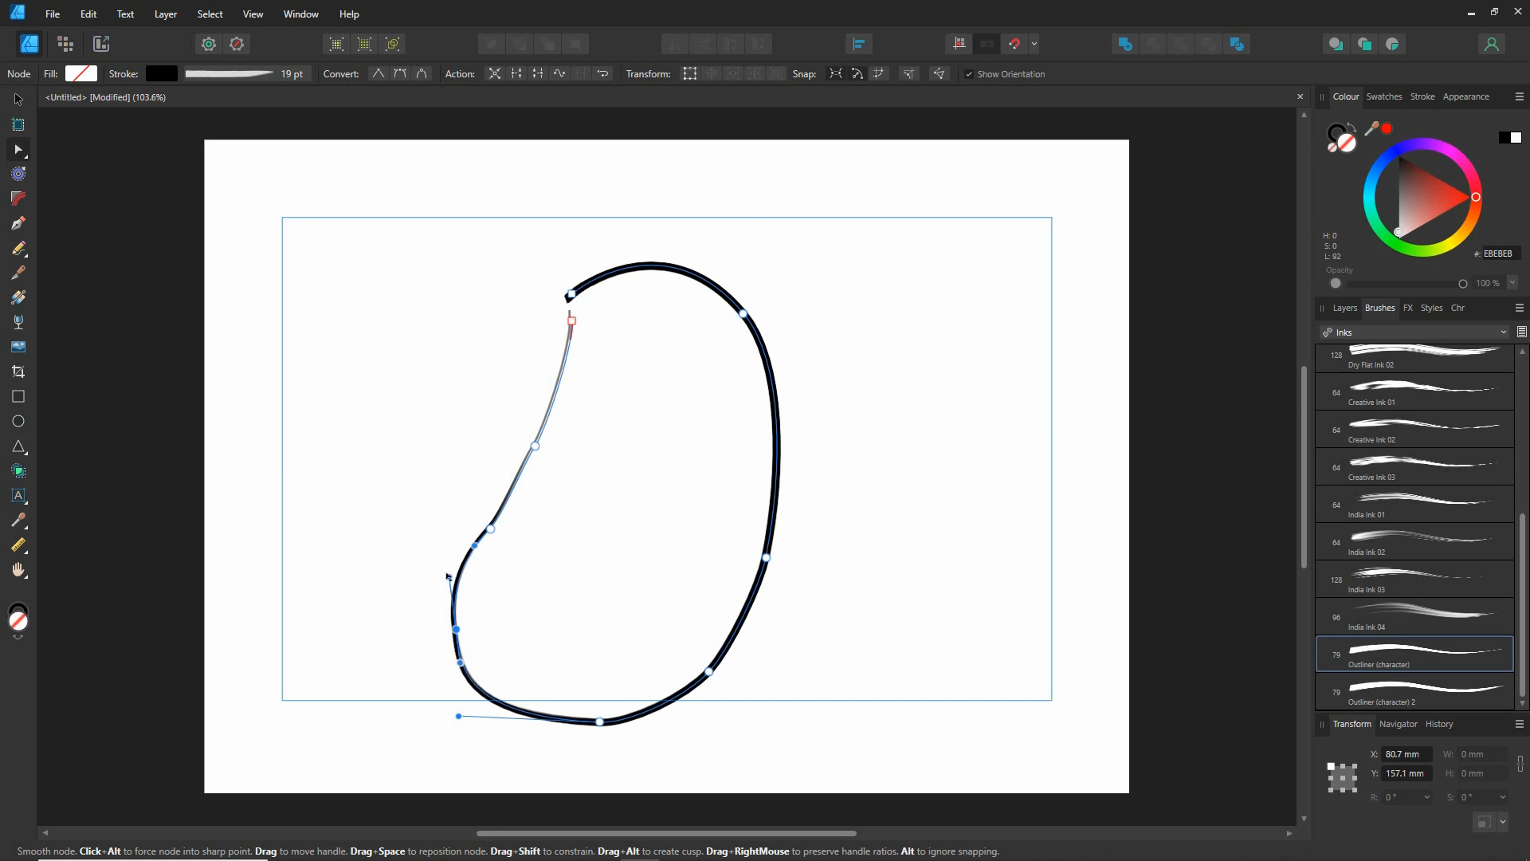
click(488, 532)
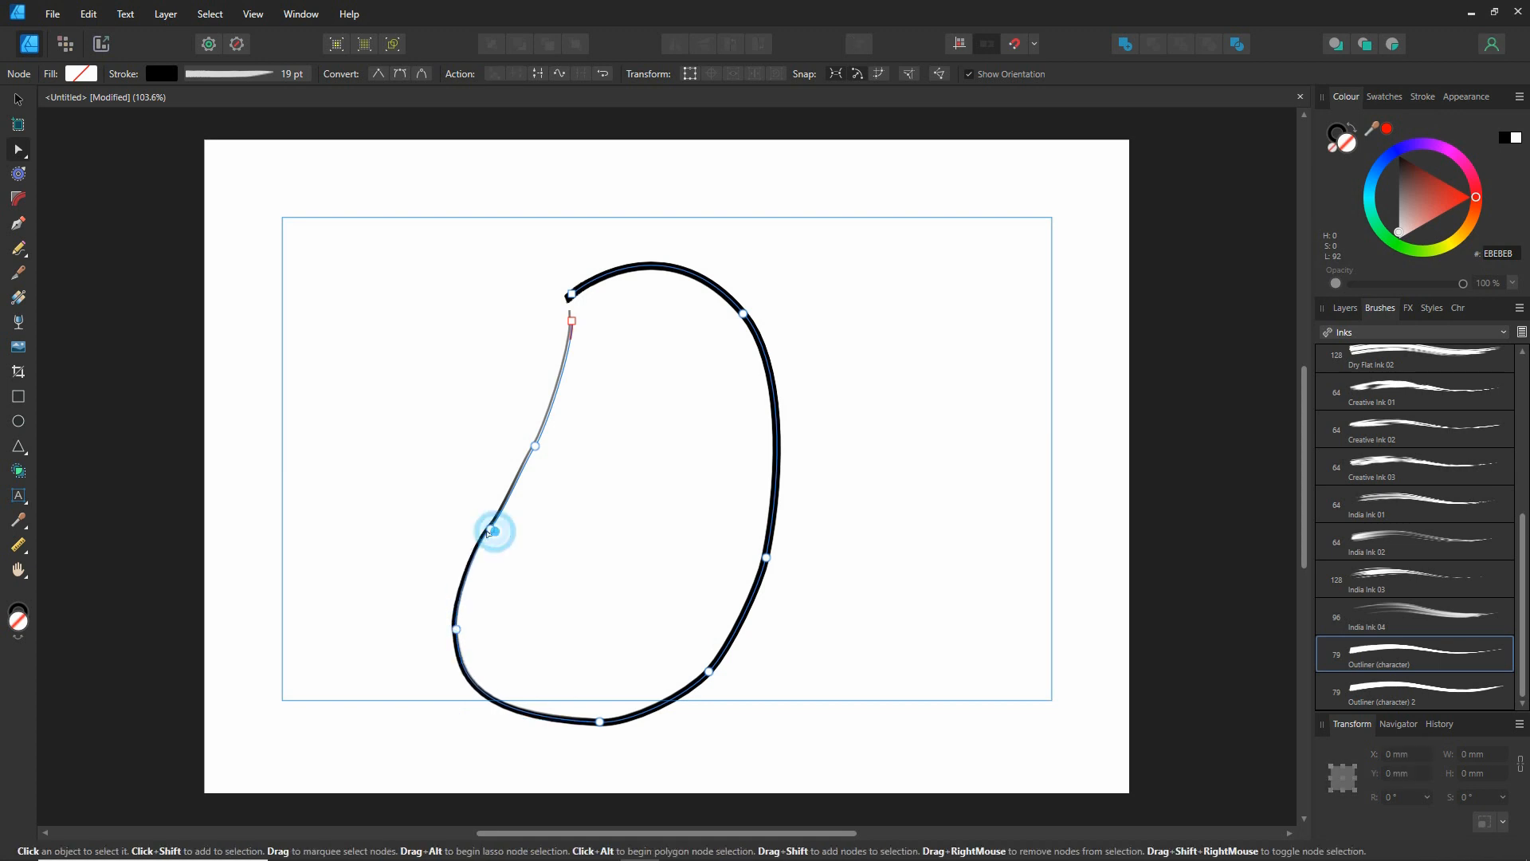
click(492, 529)
drag(473, 548, 495, 518)
mouse_move(533, 445)
mouse_down()
mouse_move(554, 402)
mouse_move(532, 431)
mouse_up()
Move the thin end node up and left toward the thick end, and straighten the curve handles of the node below it
click(570, 320)
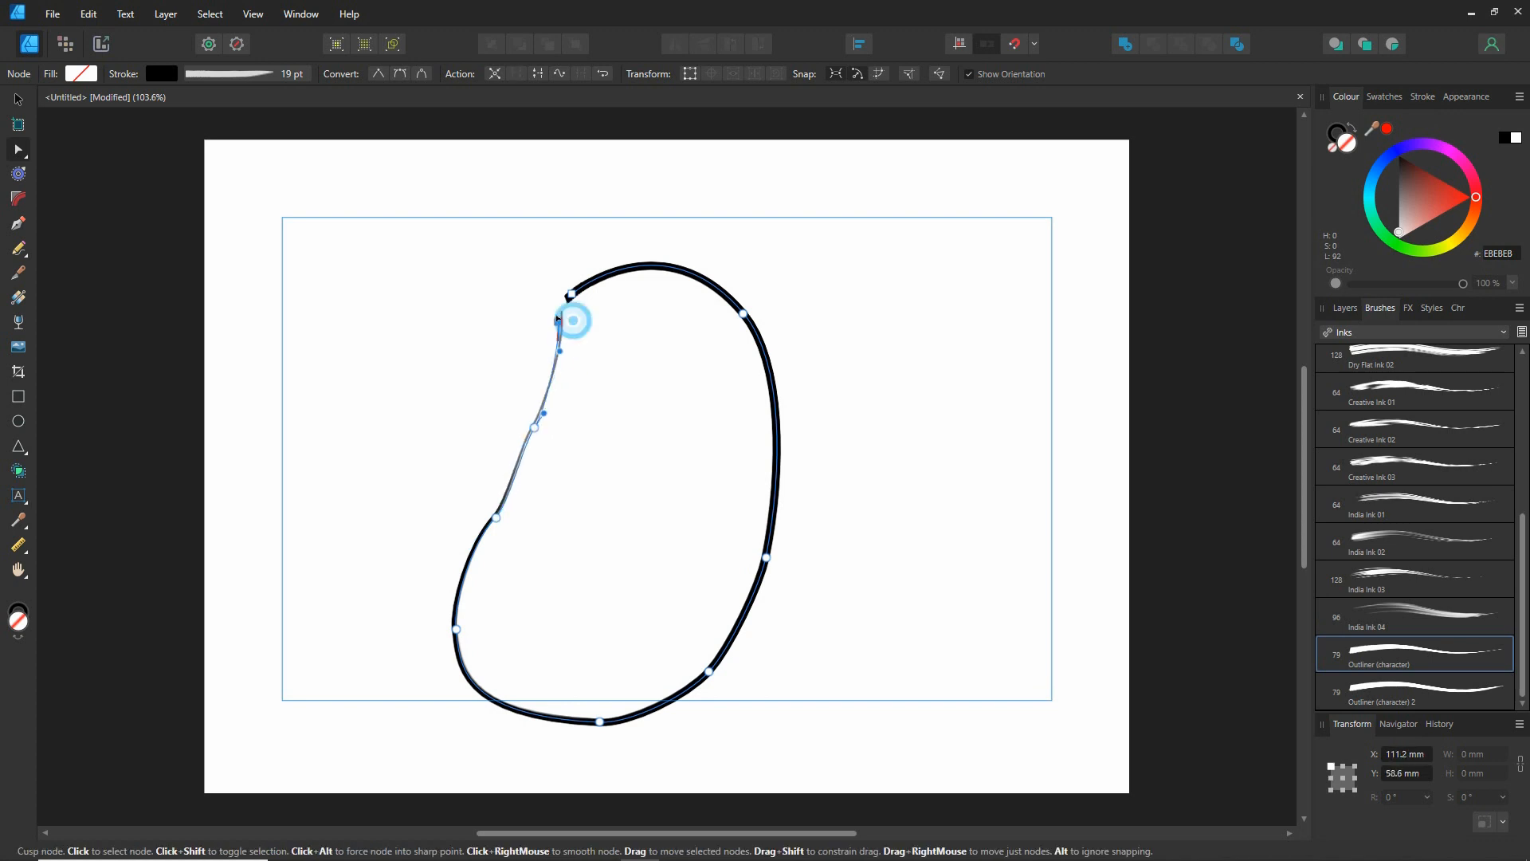
drag(558, 320, 549, 303)
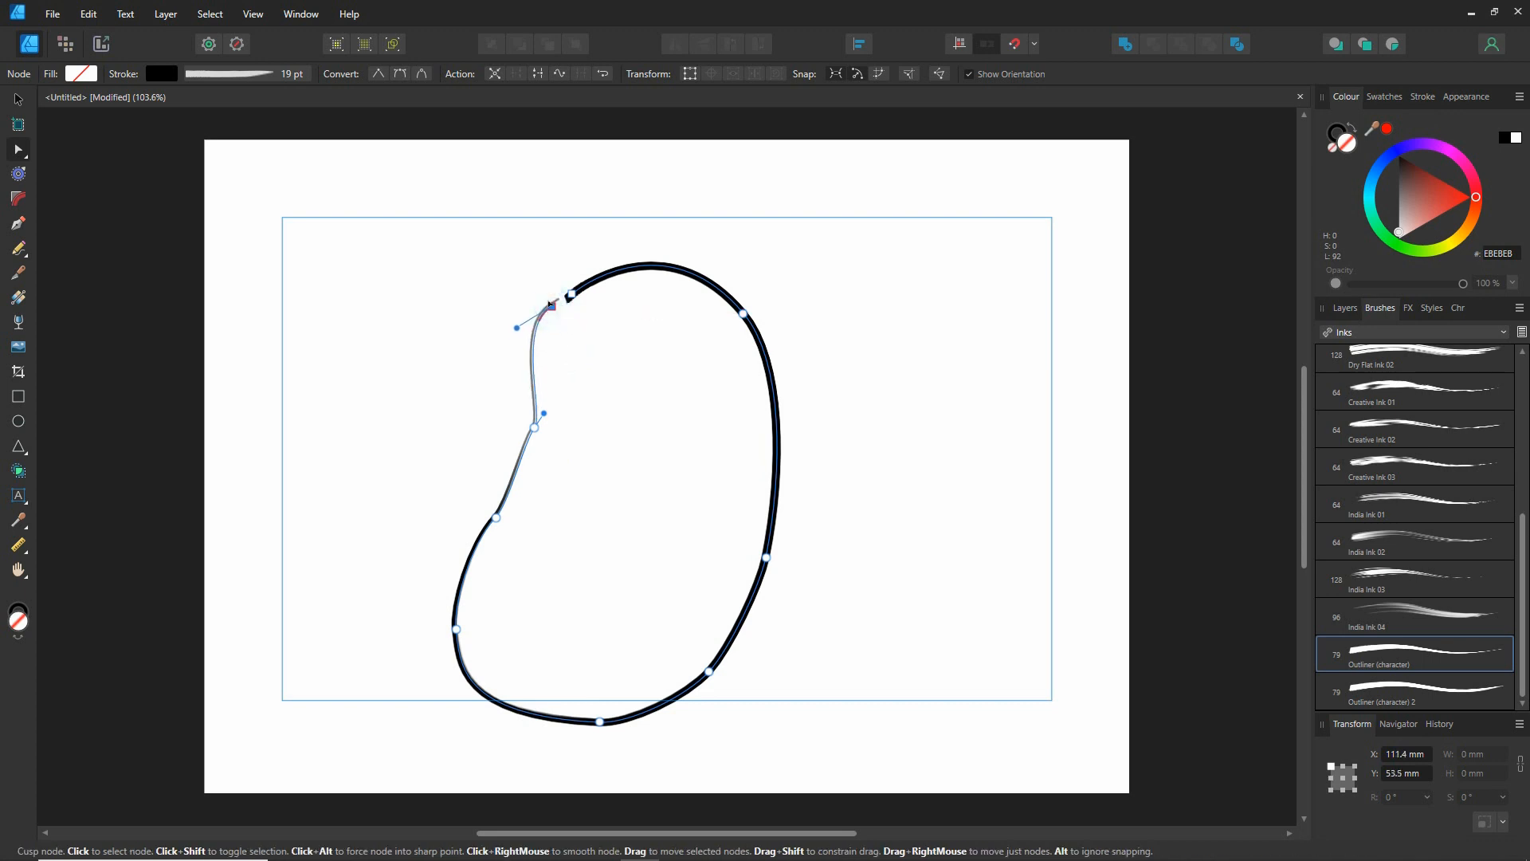
click(534, 428)
drag(541, 406, 536, 400)
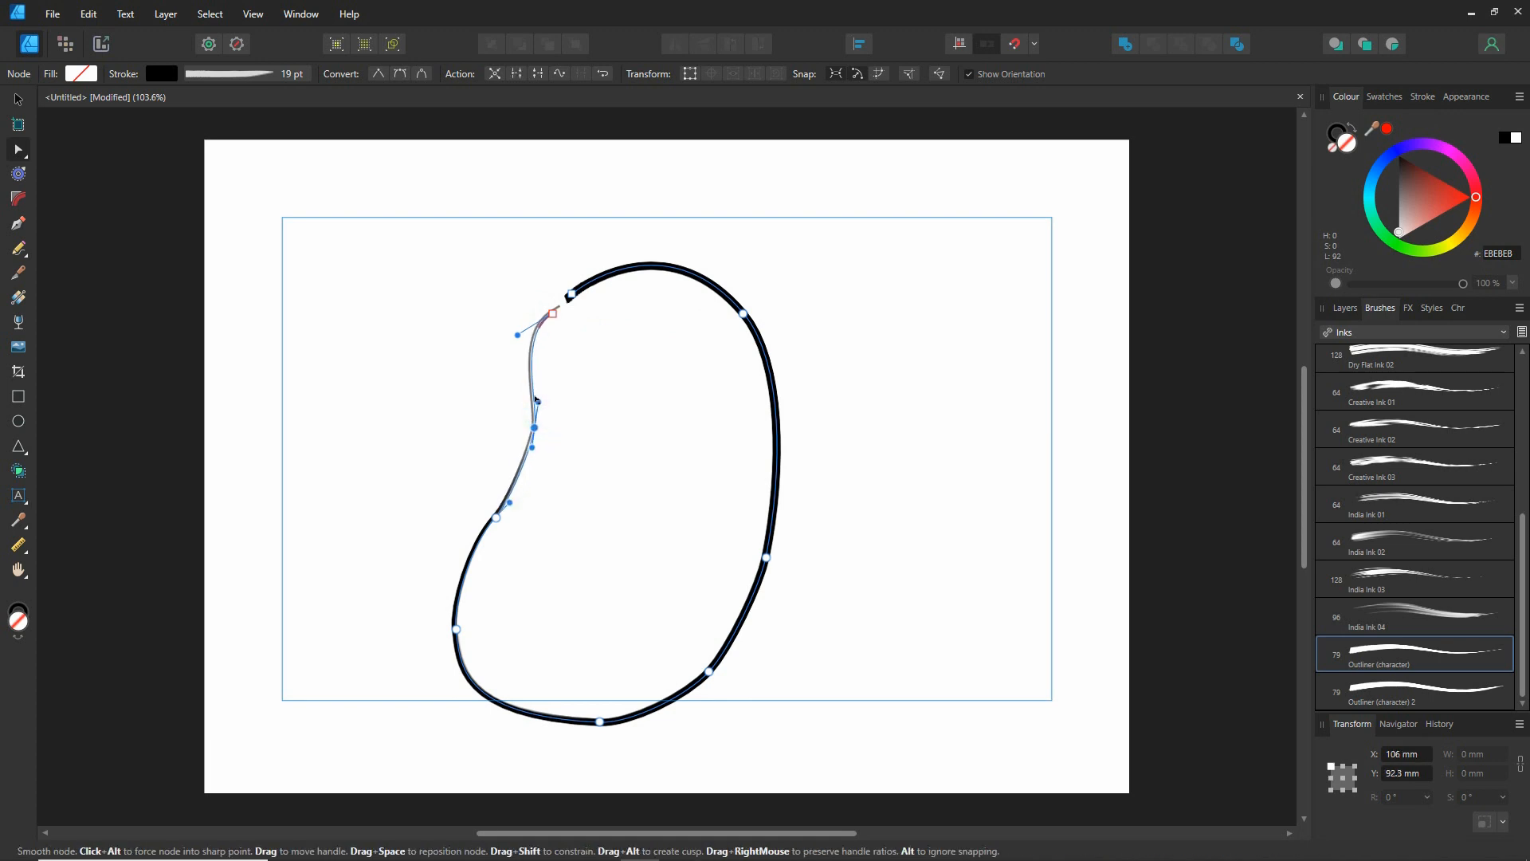
Lower the left-side waist node and delete the node between it and the thin end
mouse_move(495, 517)
mouse_down()
mouse_move(489, 539)
mouse_move(538, 463)
mouse_move(544, 474)
mouse_move(534, 376)
mouse_up()
click(534, 427)
key(Delete)
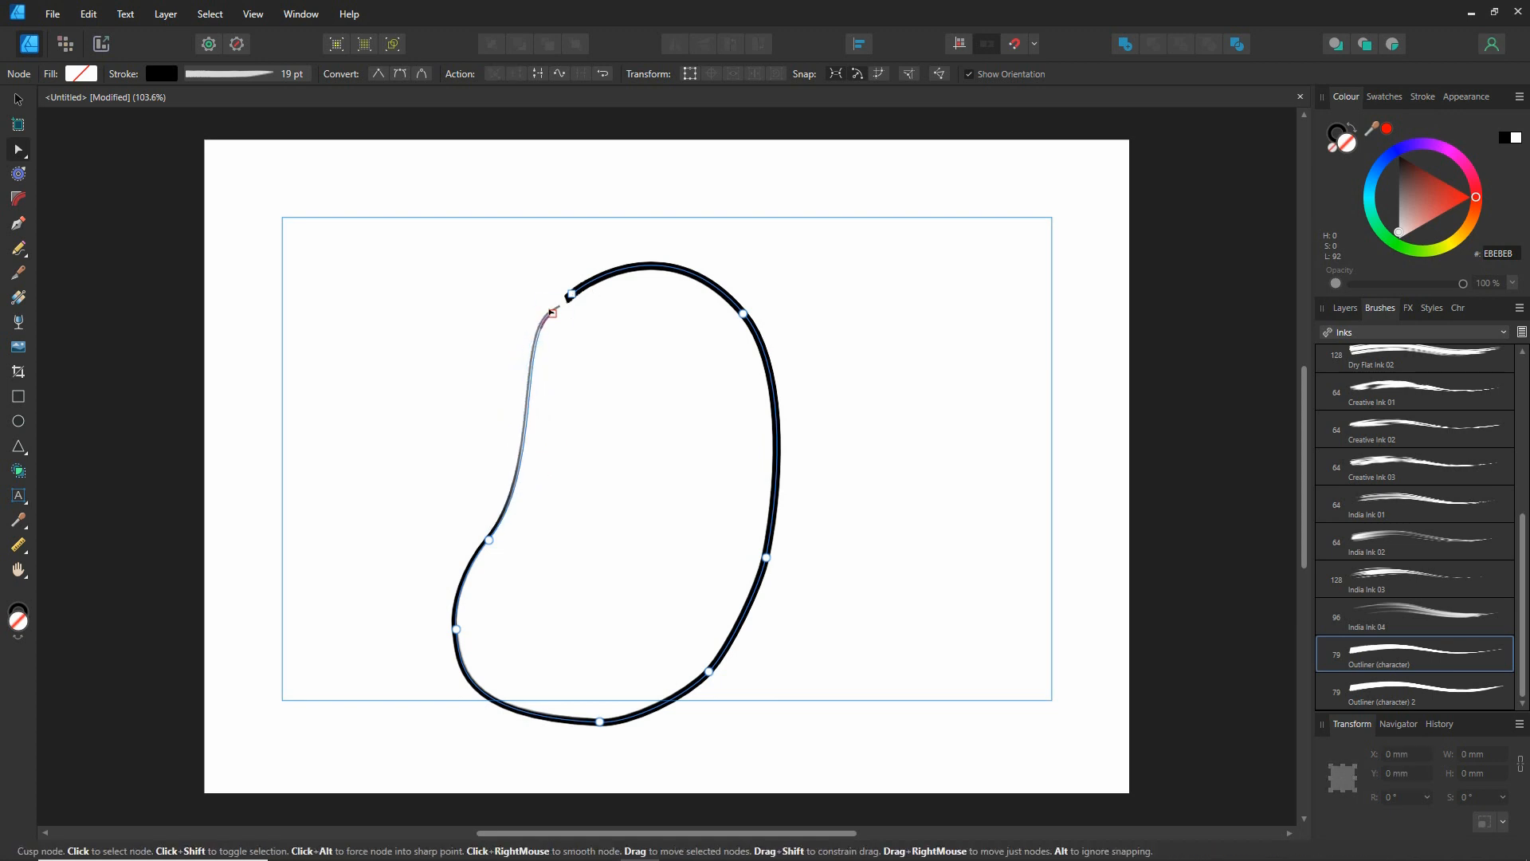
Curve the upper-left side inward at the waist by adjusting the thin end's handle, raising the waist node and extending its handles
click(551, 313)
mouse_move(513, 333)
mouse_down()
mouse_move(480, 365)
mouse_move(496, 370)
mouse_up()
click(551, 313)
drag(544, 475, 536, 478)
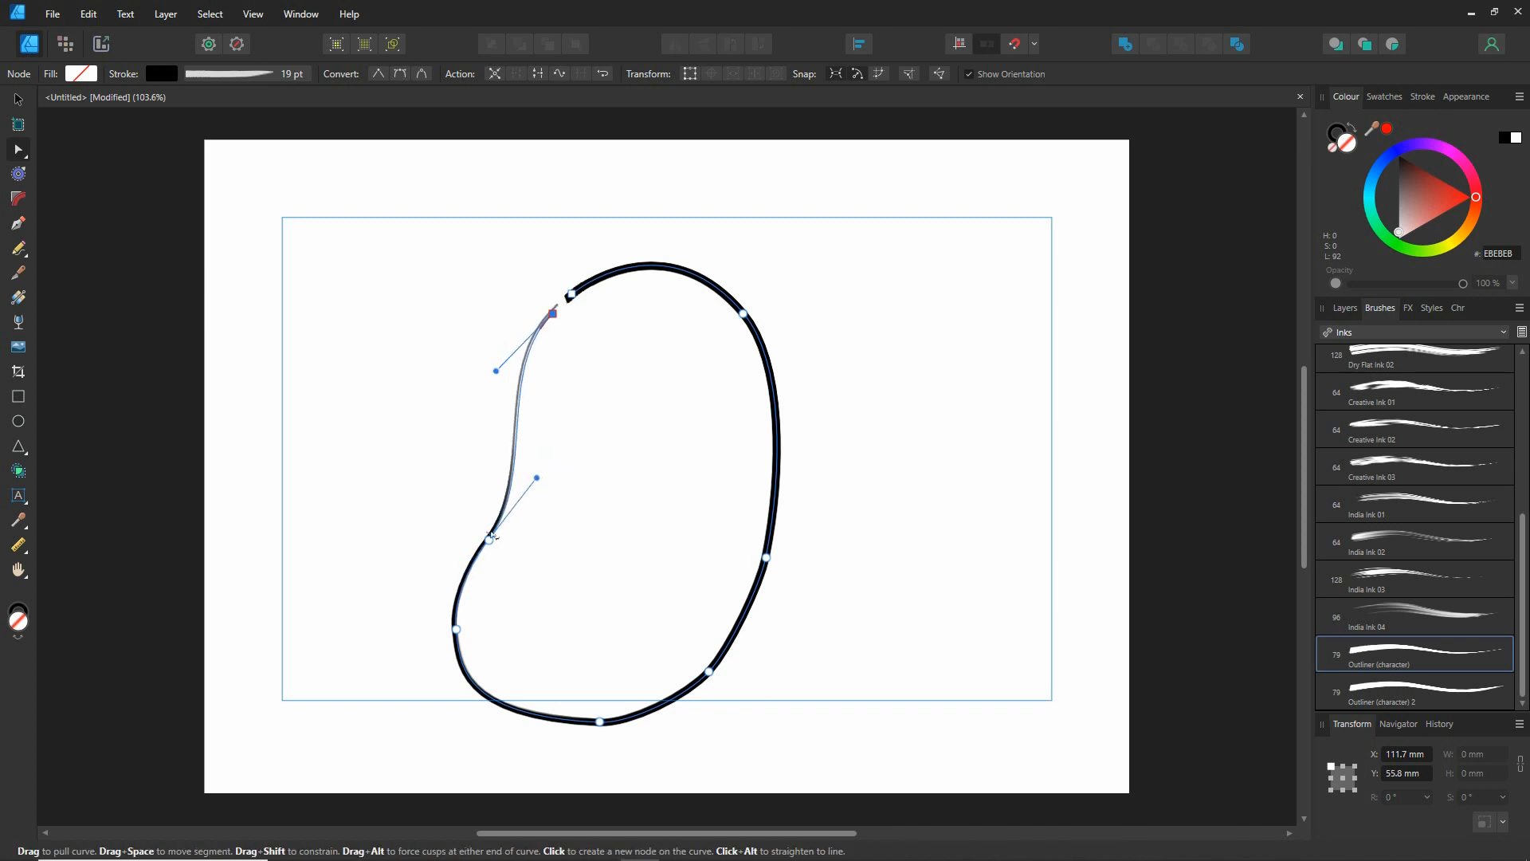
drag(488, 540, 492, 502)
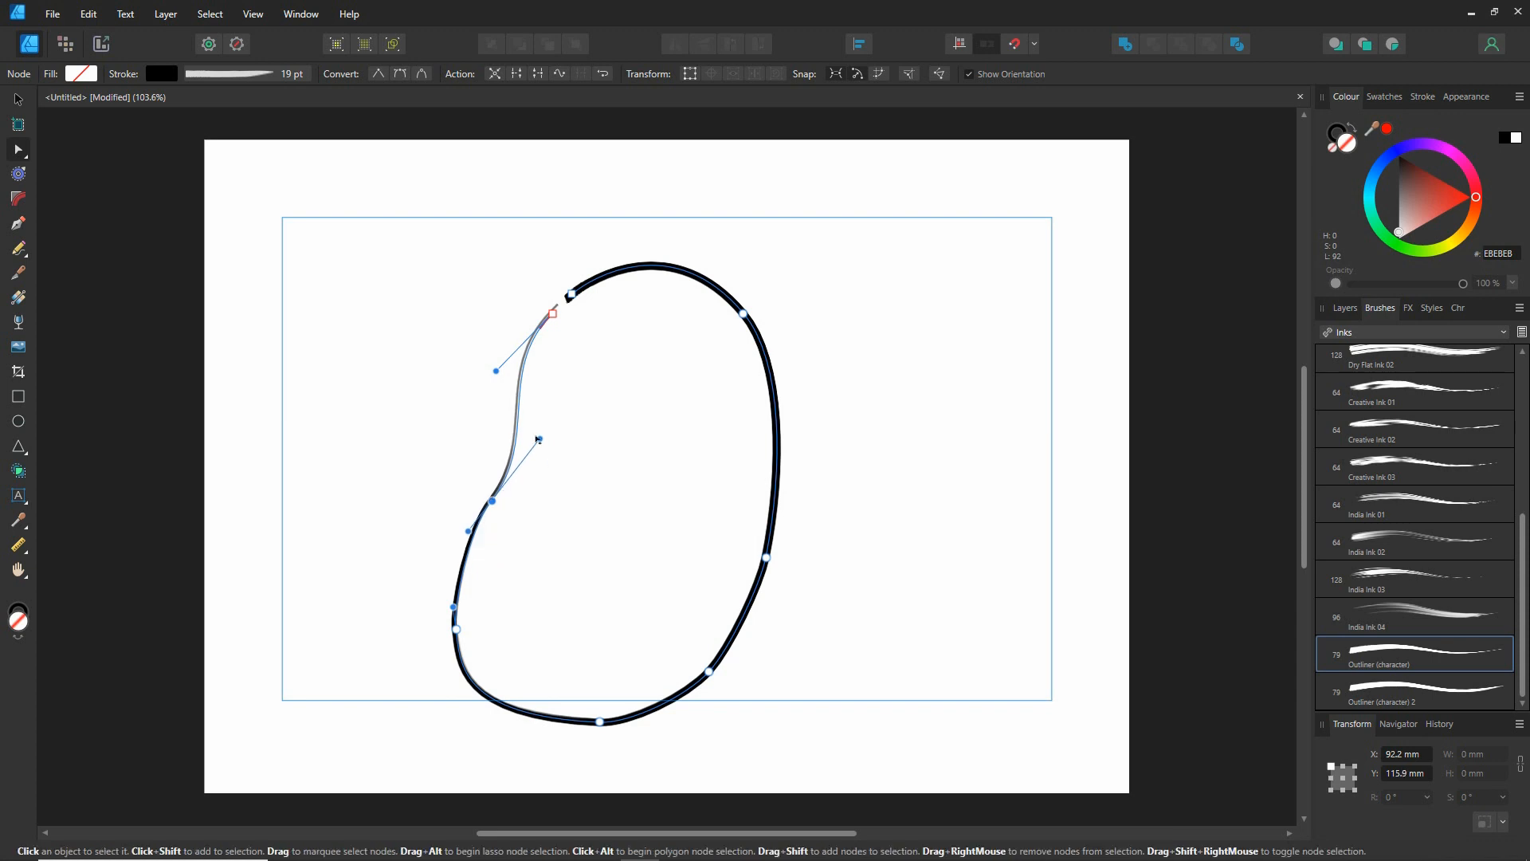
drag(540, 438, 539, 431)
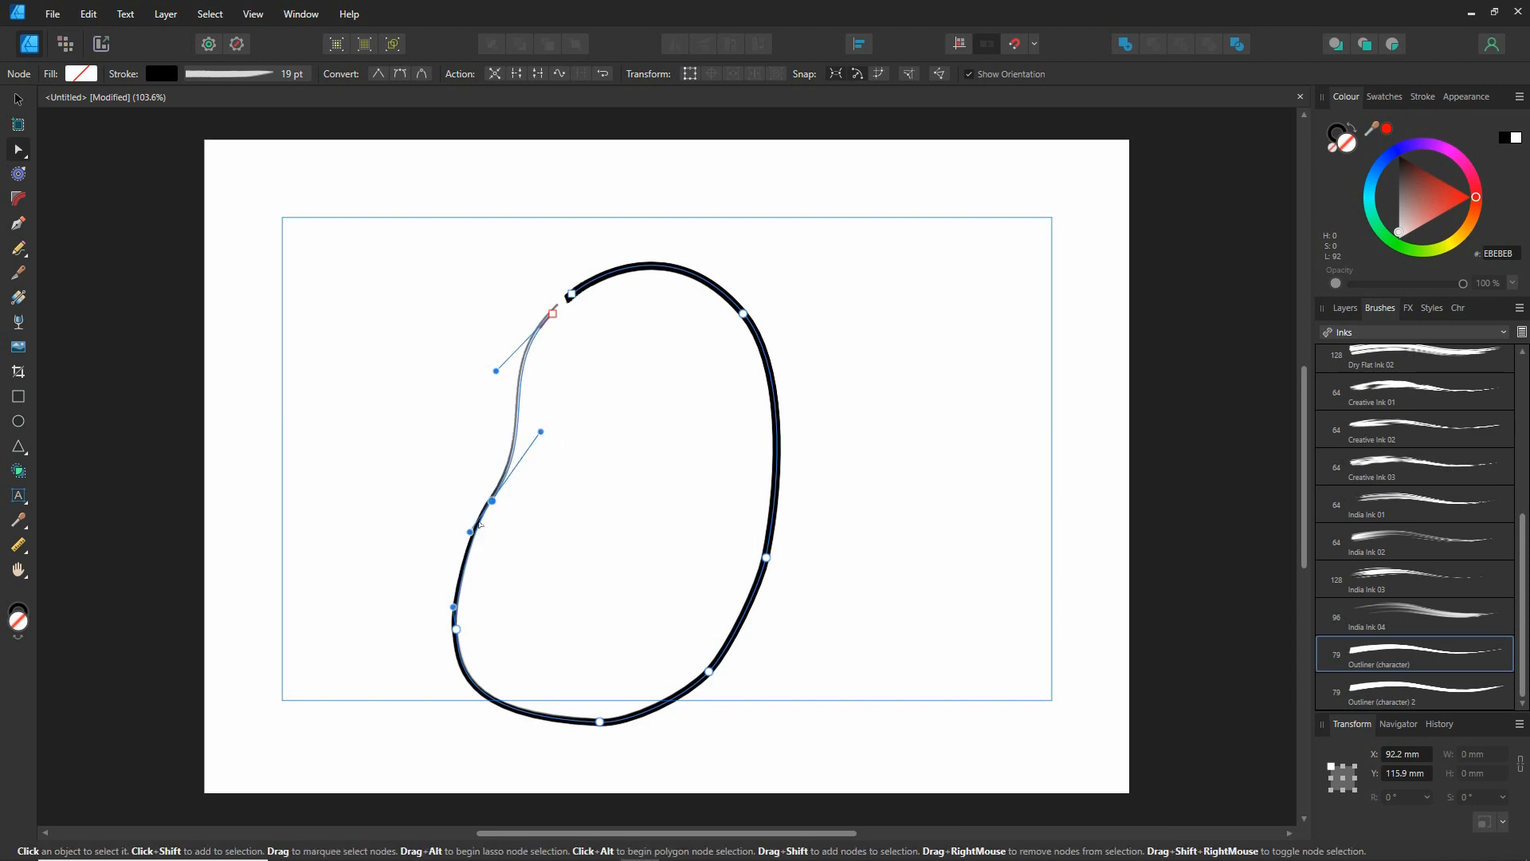
drag(469, 531, 430, 577)
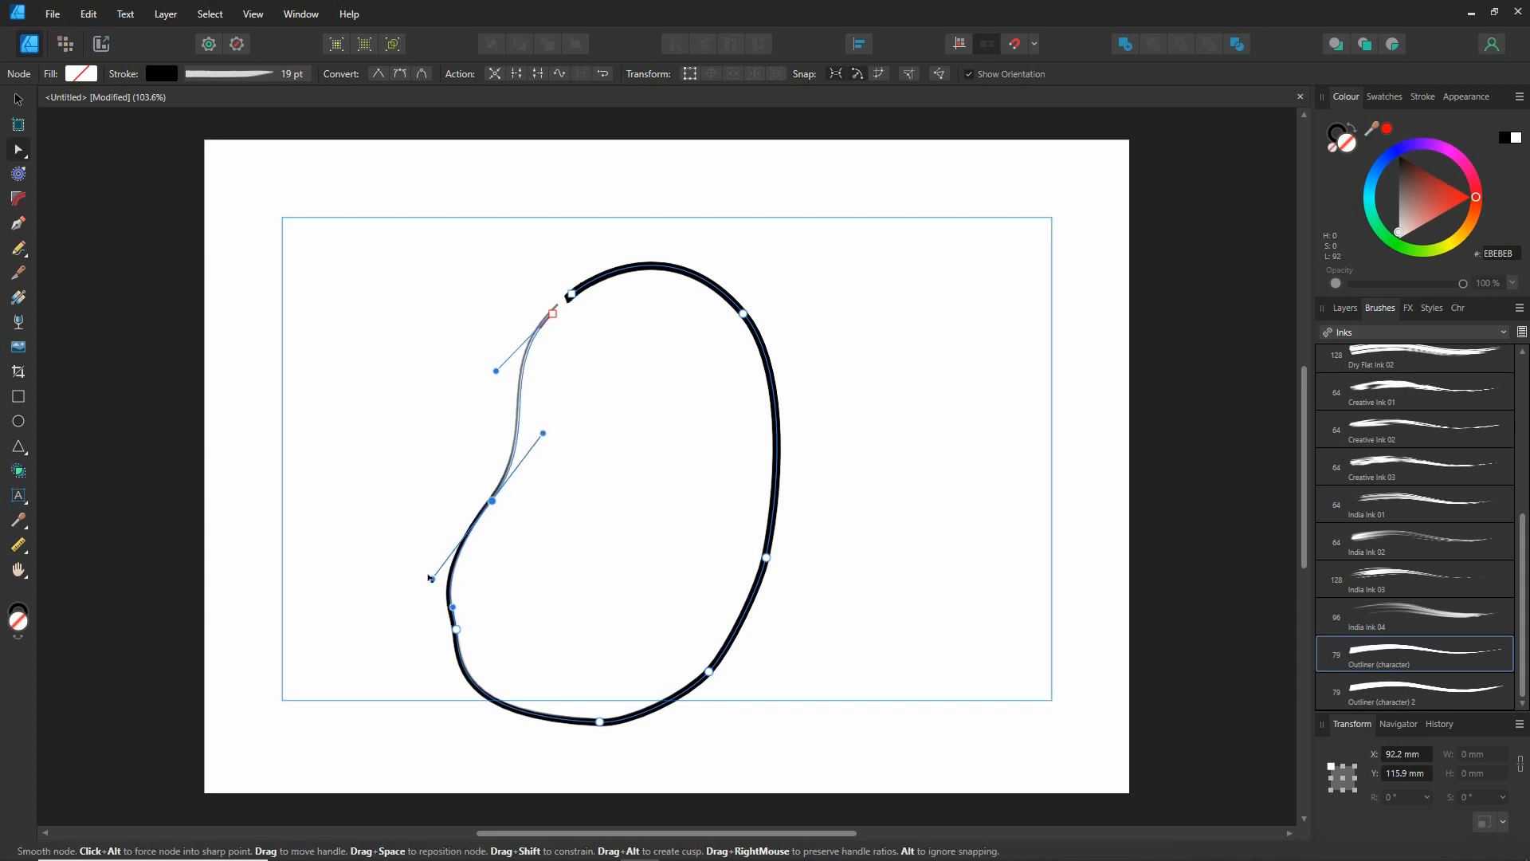
Try to smooth the lower-left bulge by repositioning its node and curve handles
click(456, 629)
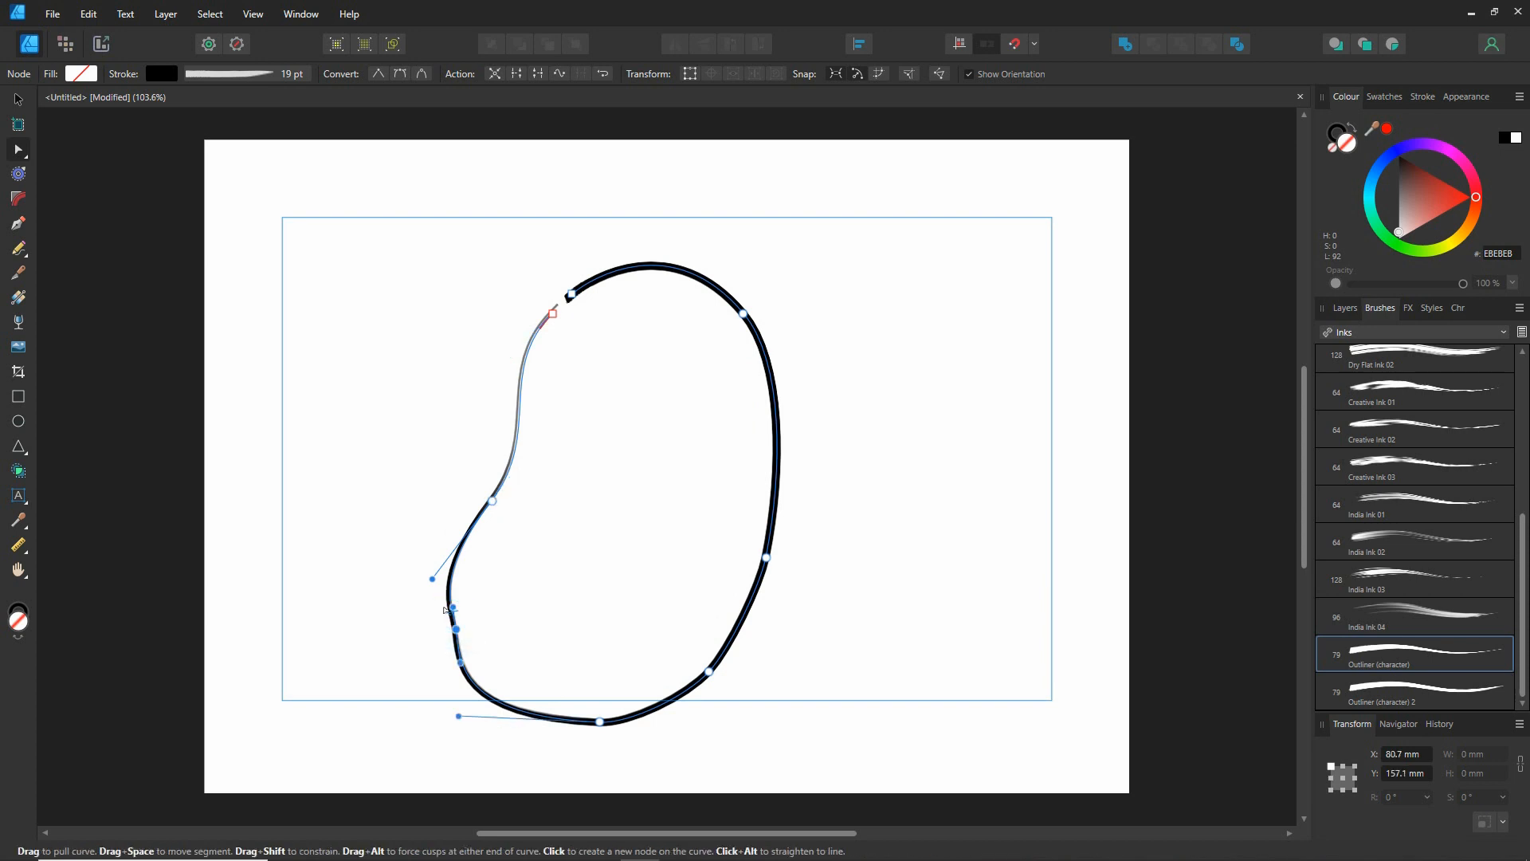
drag(446, 609, 464, 646)
click(459, 632)
key(Delete)
click(457, 629)
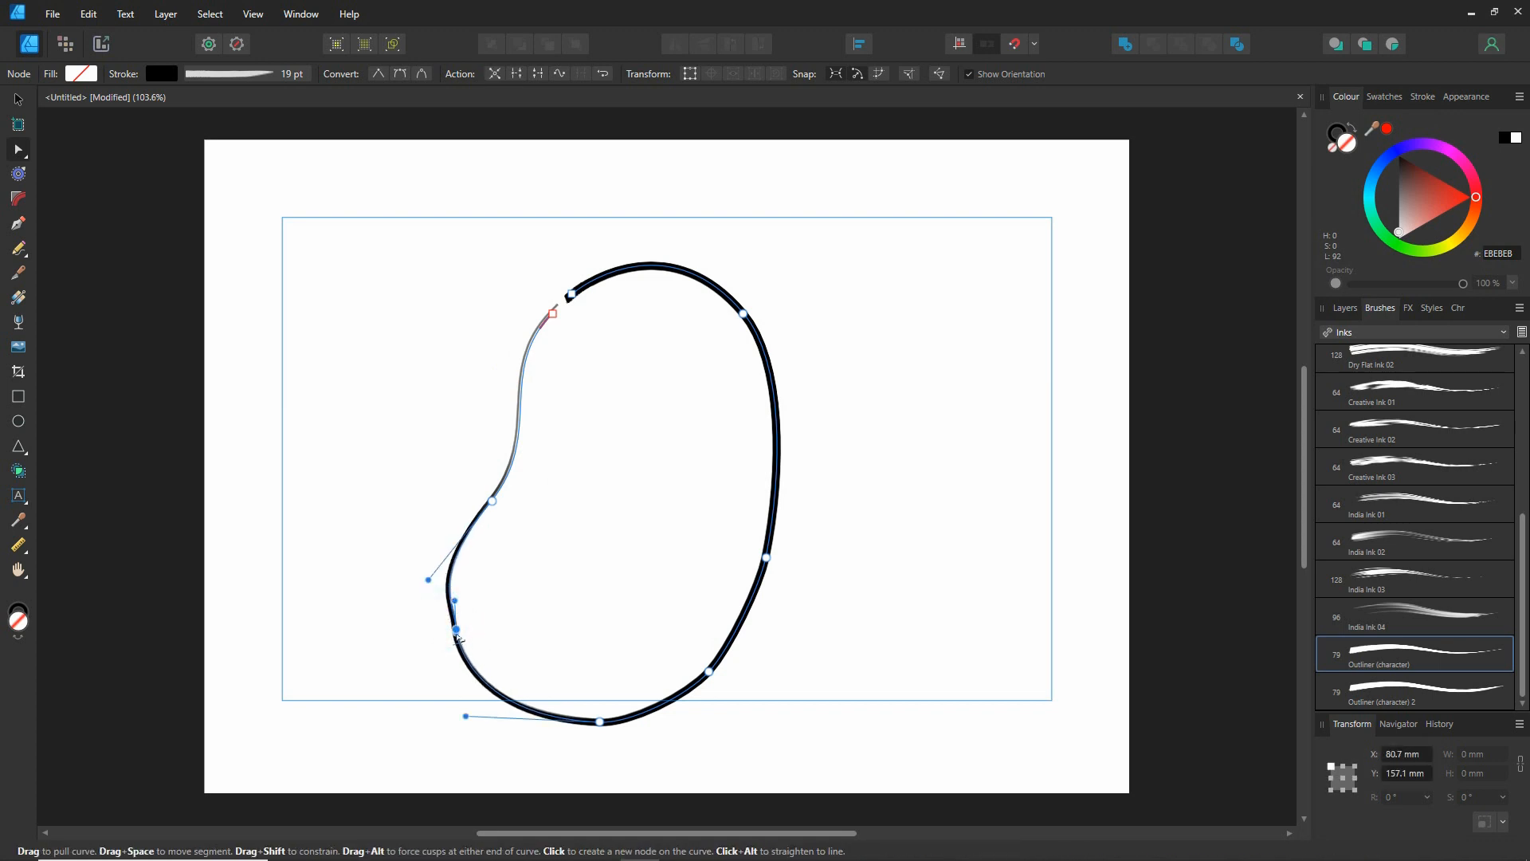
drag(456, 635, 475, 676)
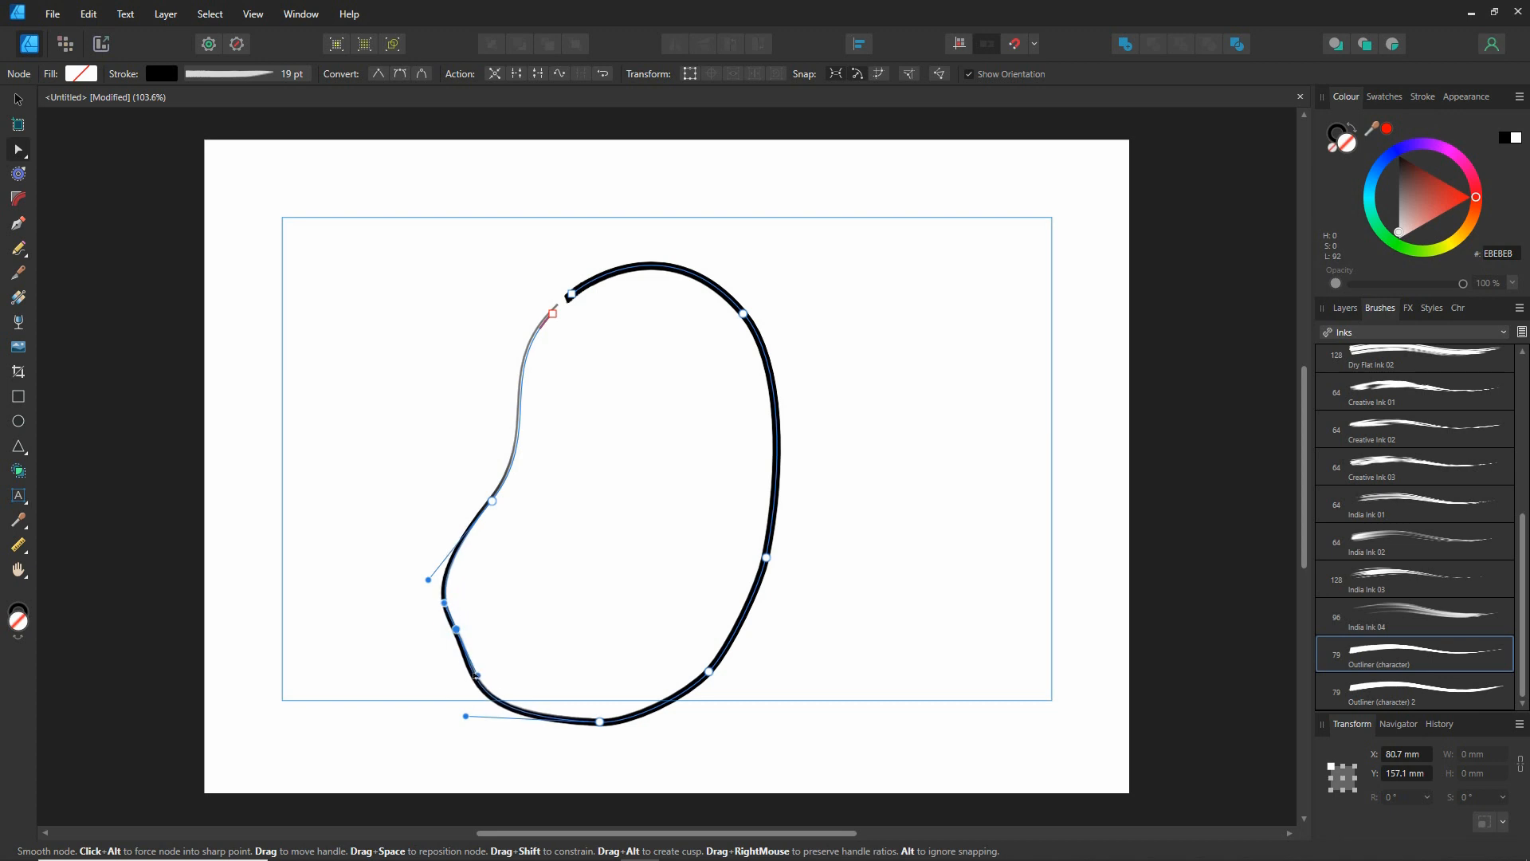
drag(440, 635, 446, 642)
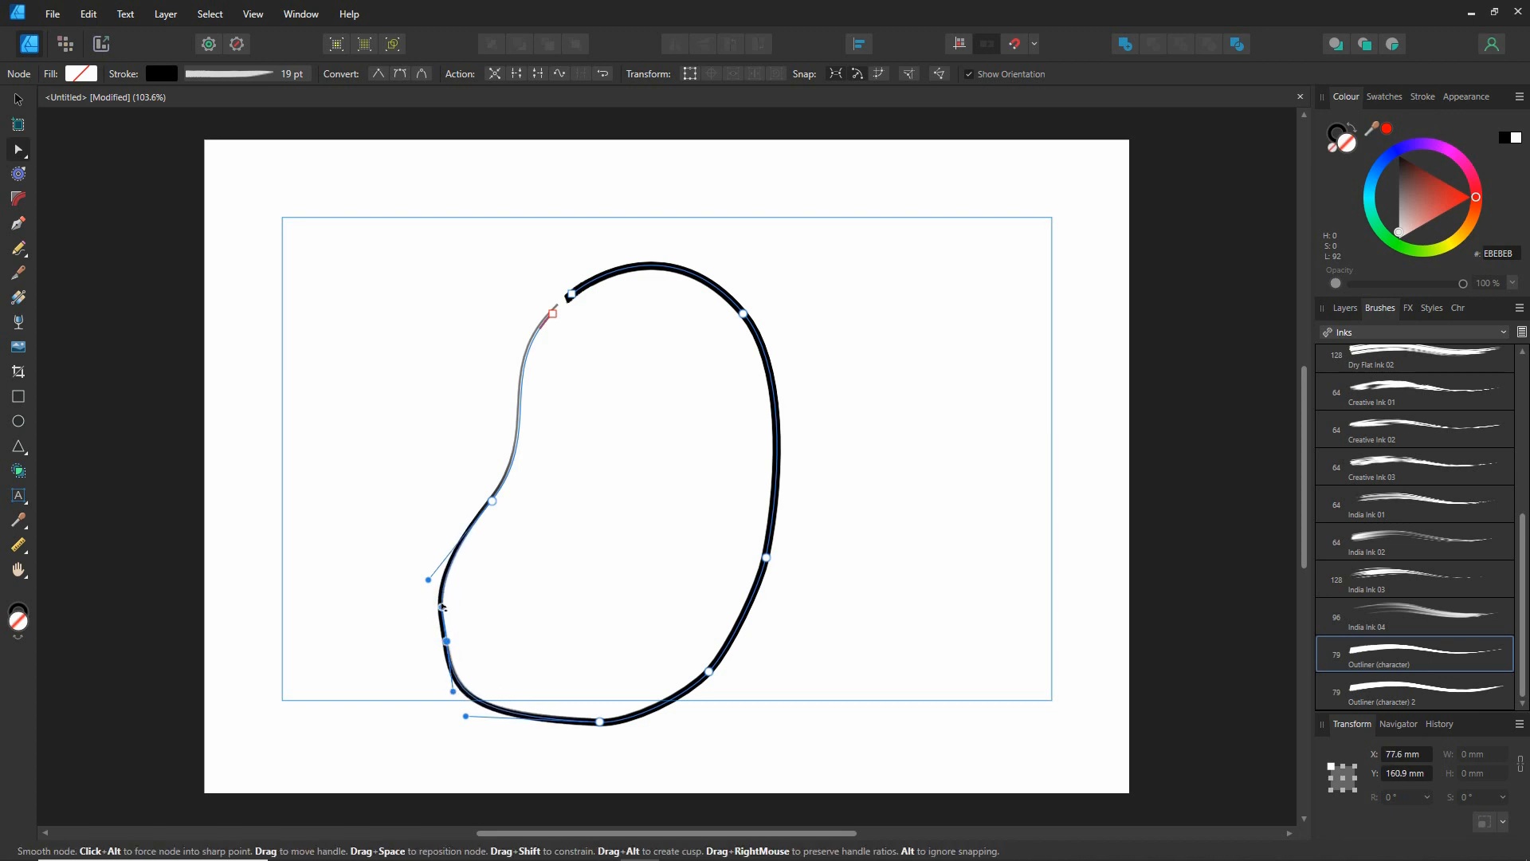
click(458, 689)
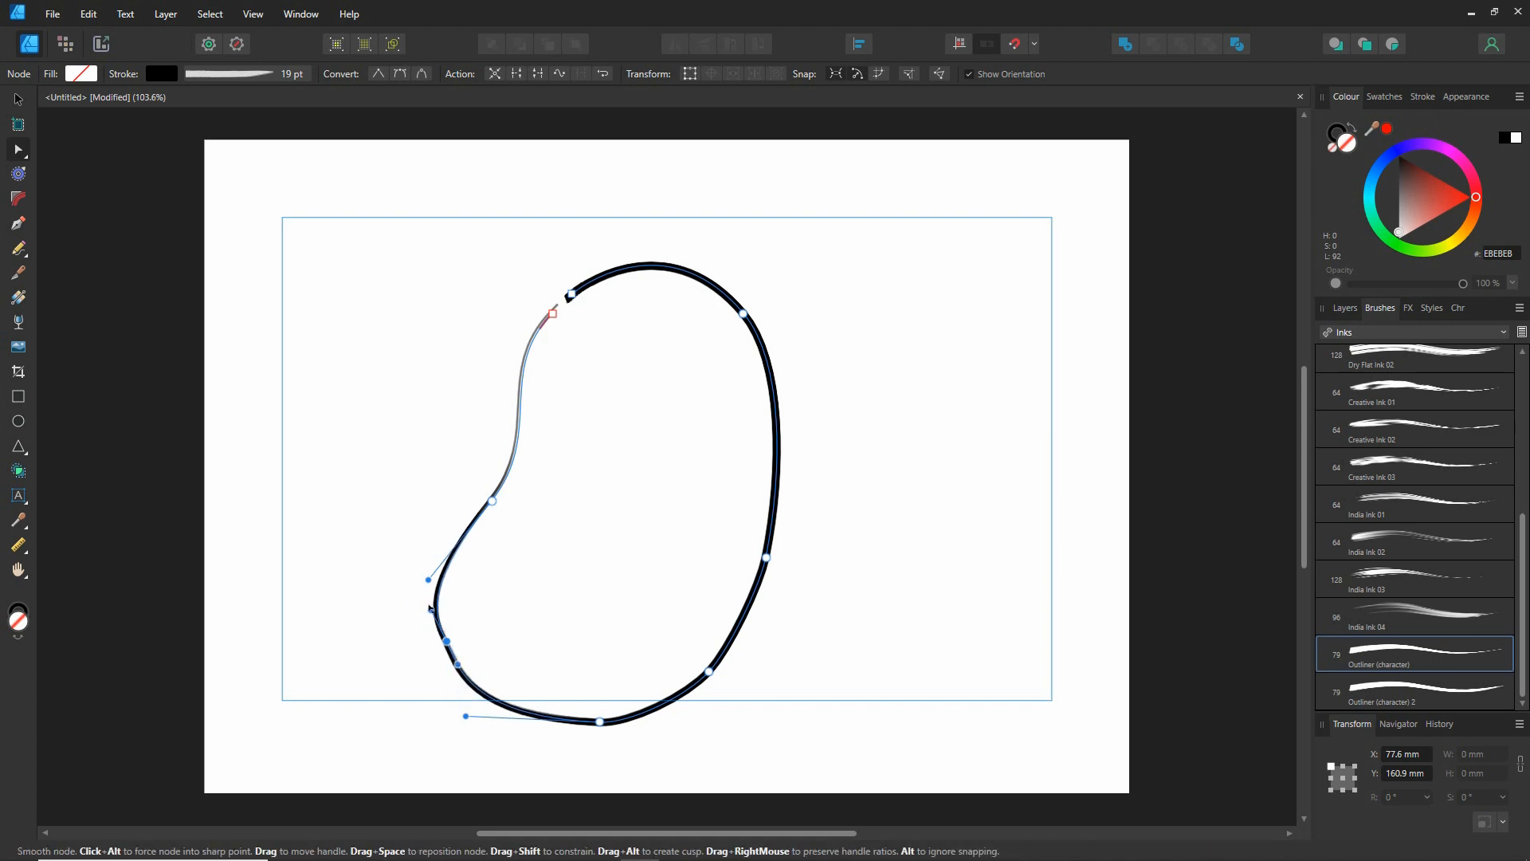
drag(431, 609, 438, 618)
Delete the lower-left node and round that corner by lengthening the bottom node's left handle and shortening the waist node's lower handle
key(Delete)
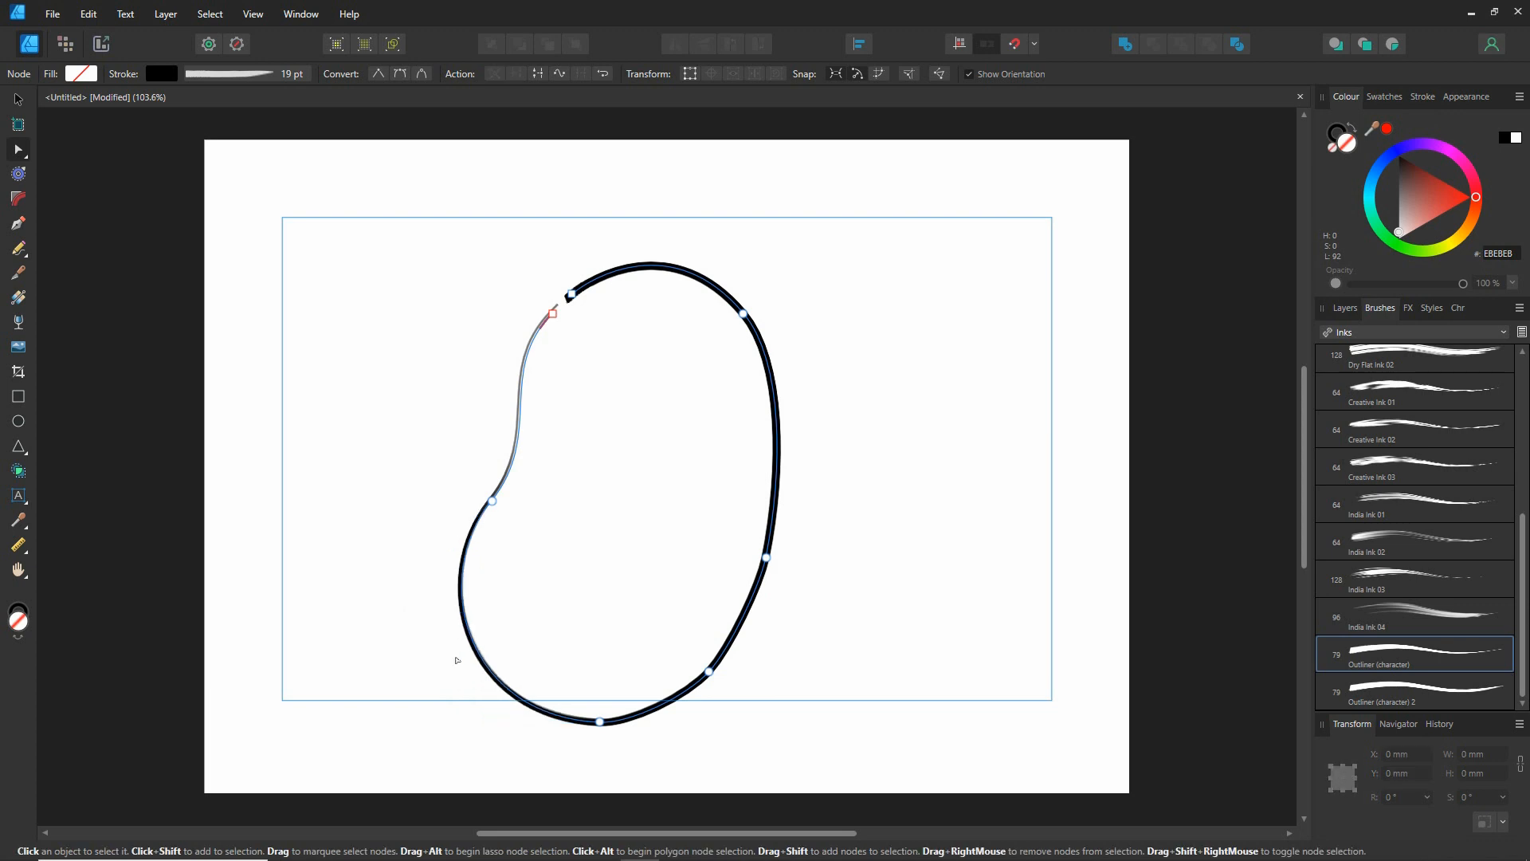
click(599, 721)
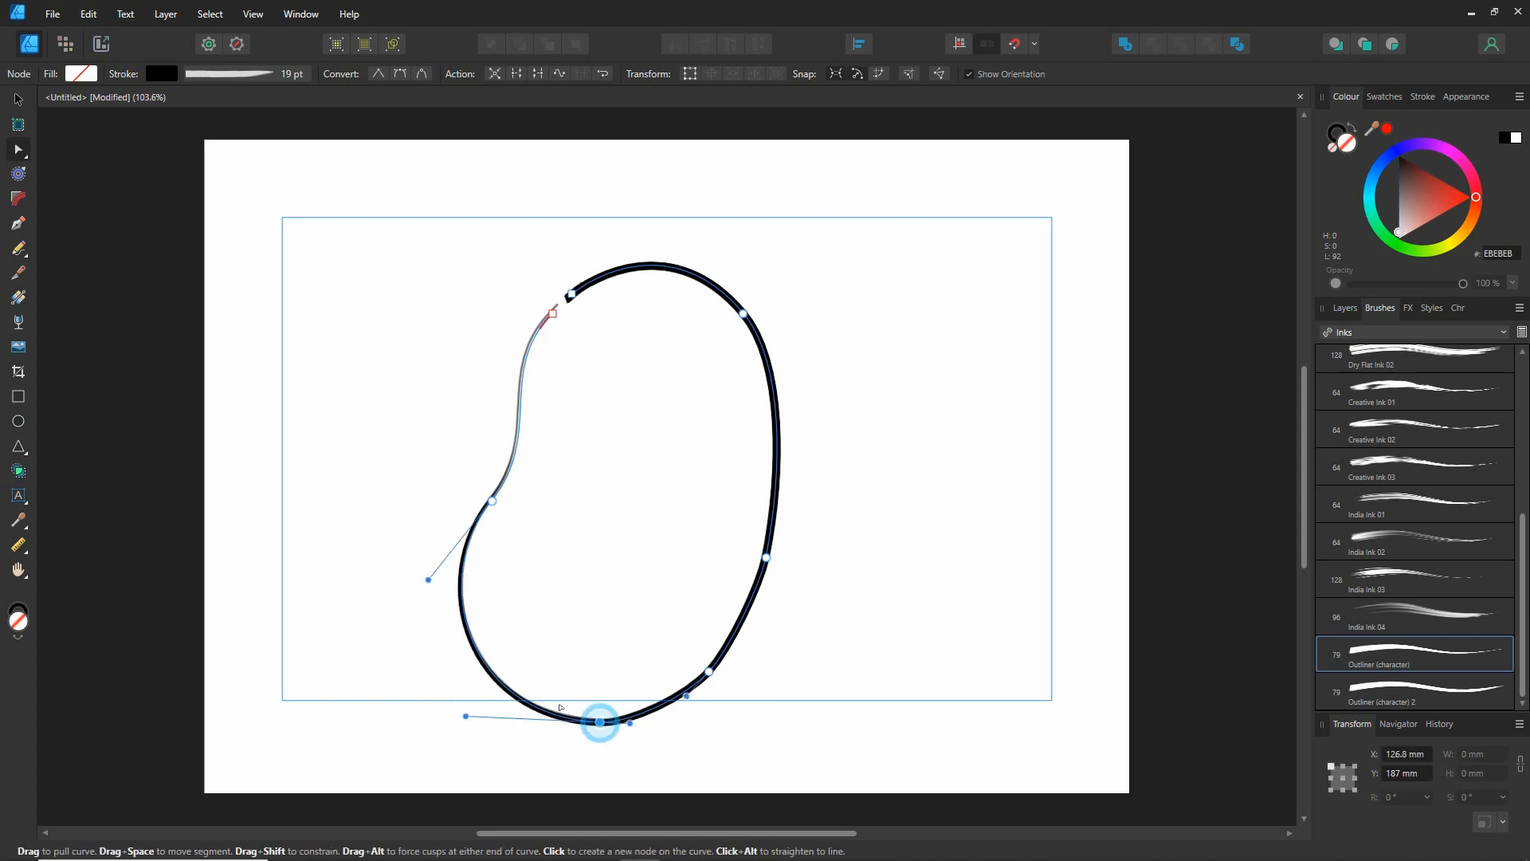
click(448, 708)
drag(449, 708, 401, 712)
drag(427, 579, 451, 551)
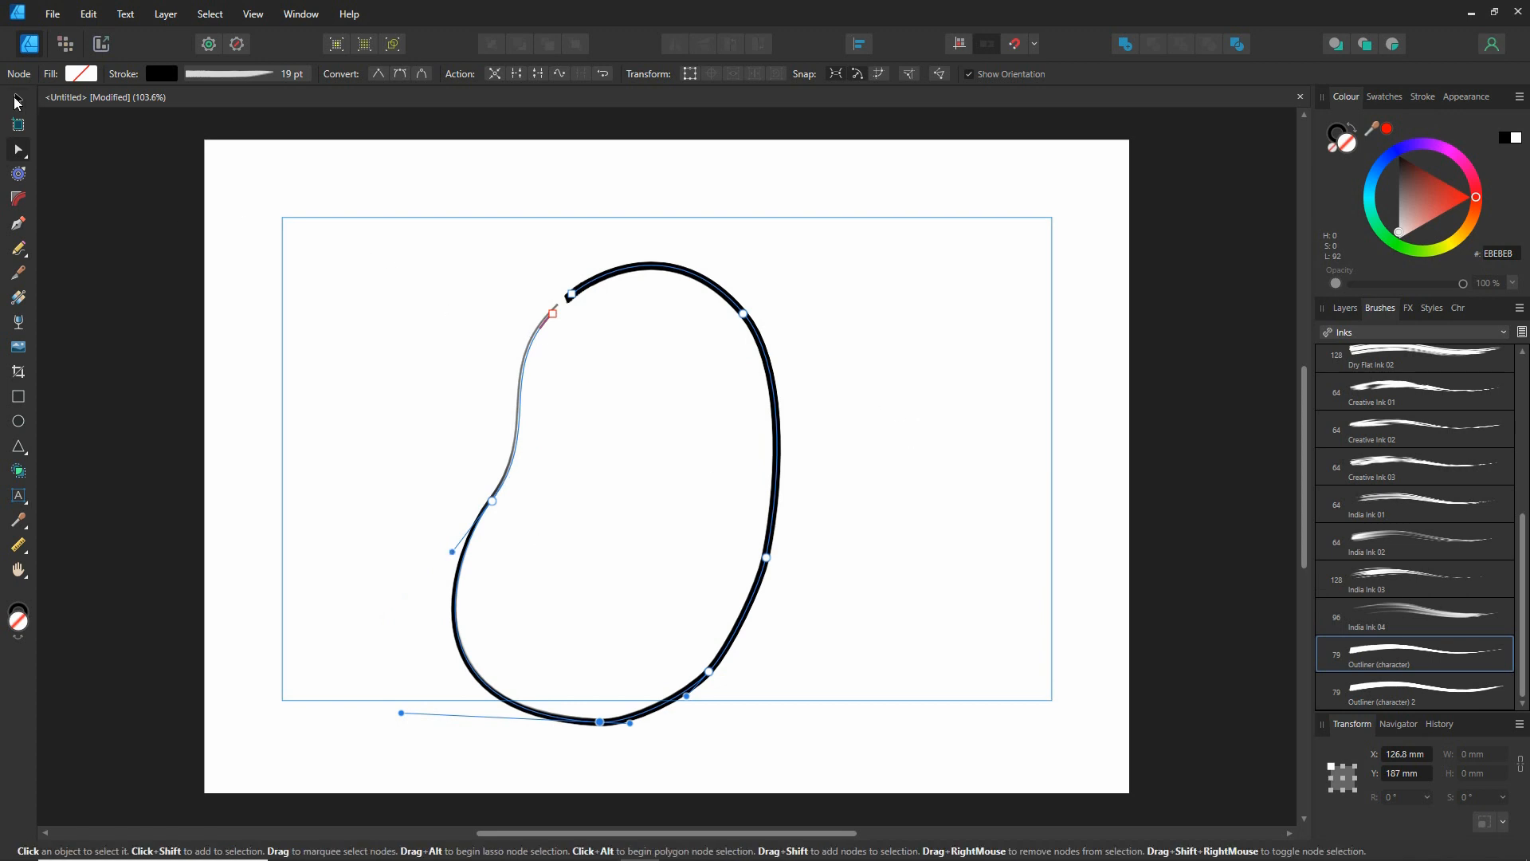
Rotate the whole outline counterclockwise by about 13° and move it slightly up and to the right
click(18, 102)
drag(620, 244, 561, 232)
drag(618, 519, 644, 486)
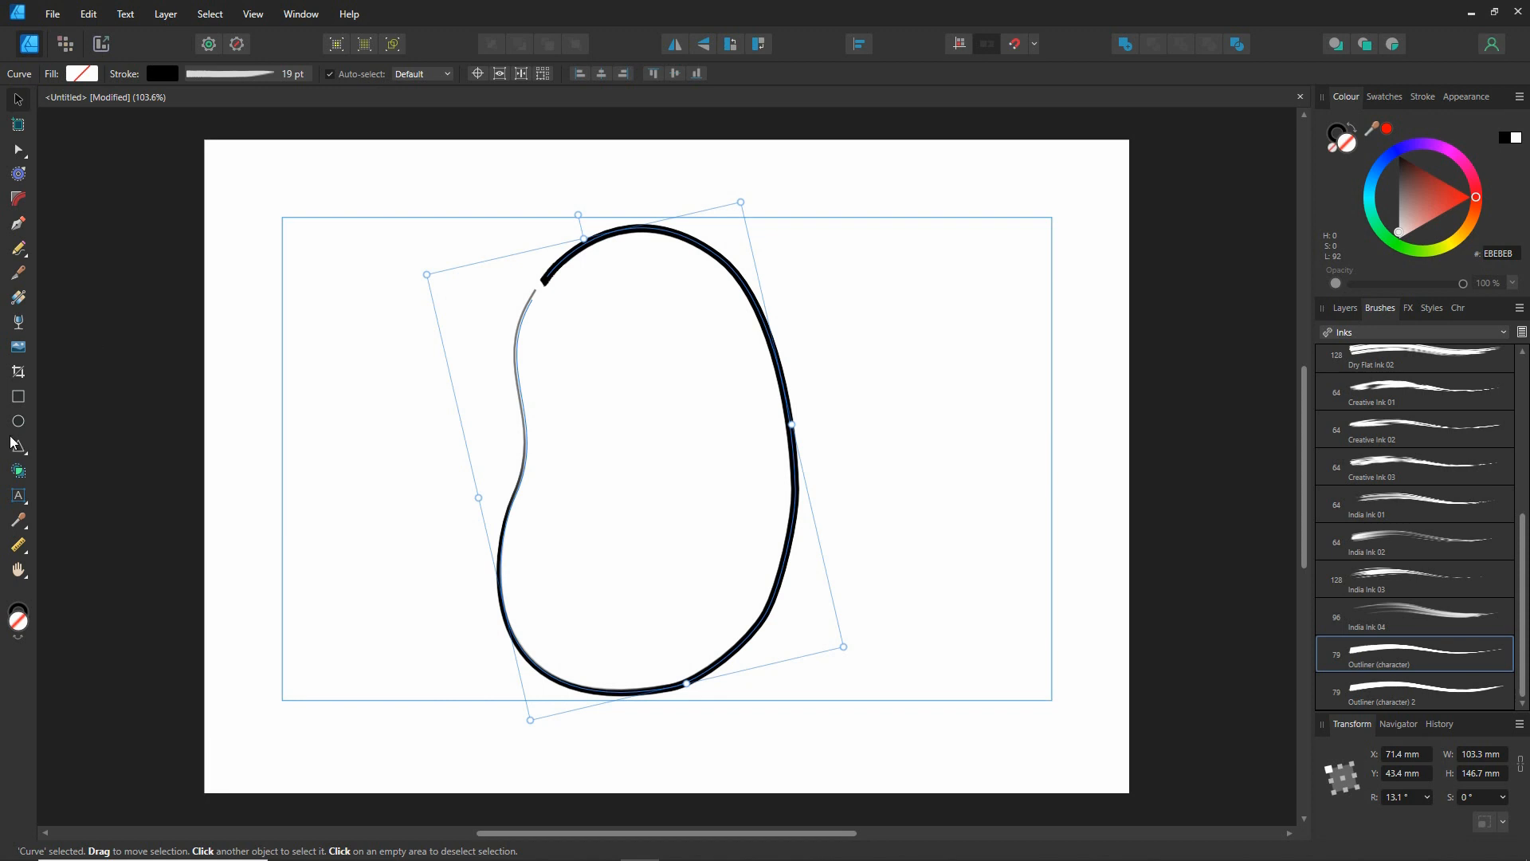
Draw an ellipse about 58 mm wide and 127 mm high inside the outline
click(19, 399)
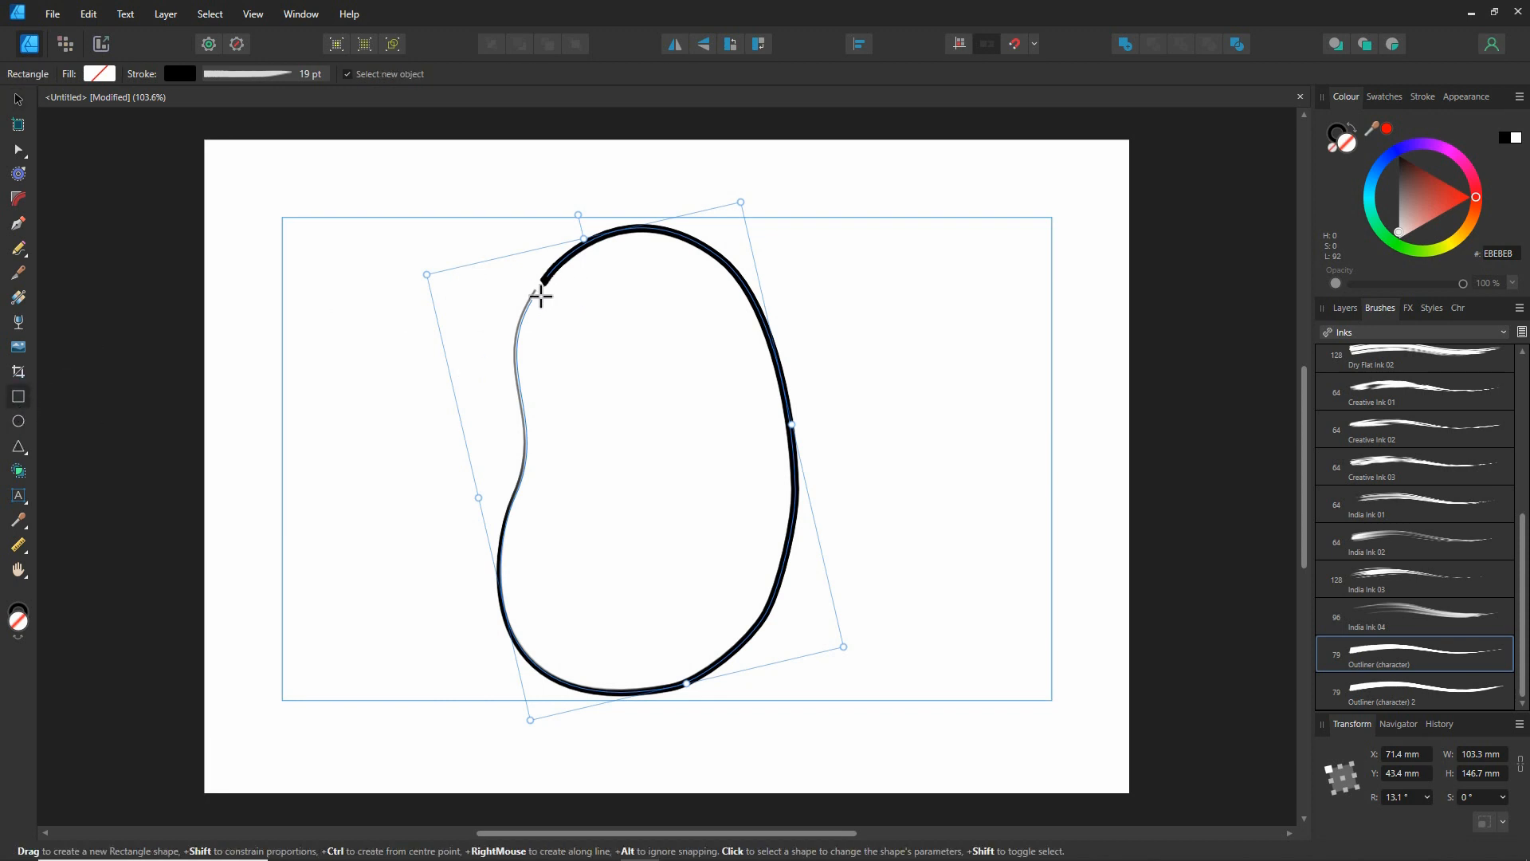
click(26, 455)
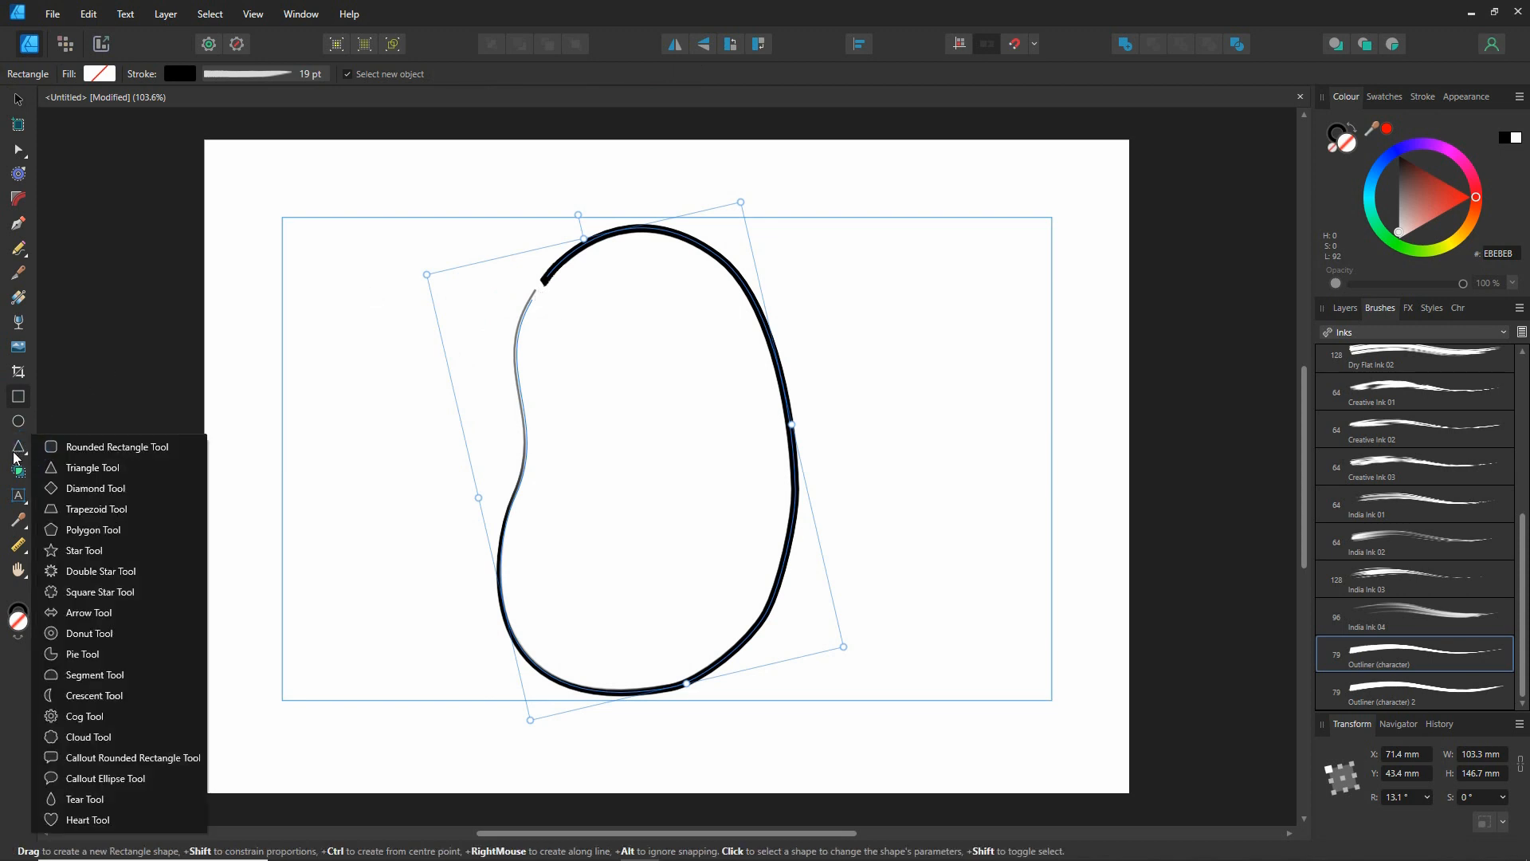
click(17, 424)
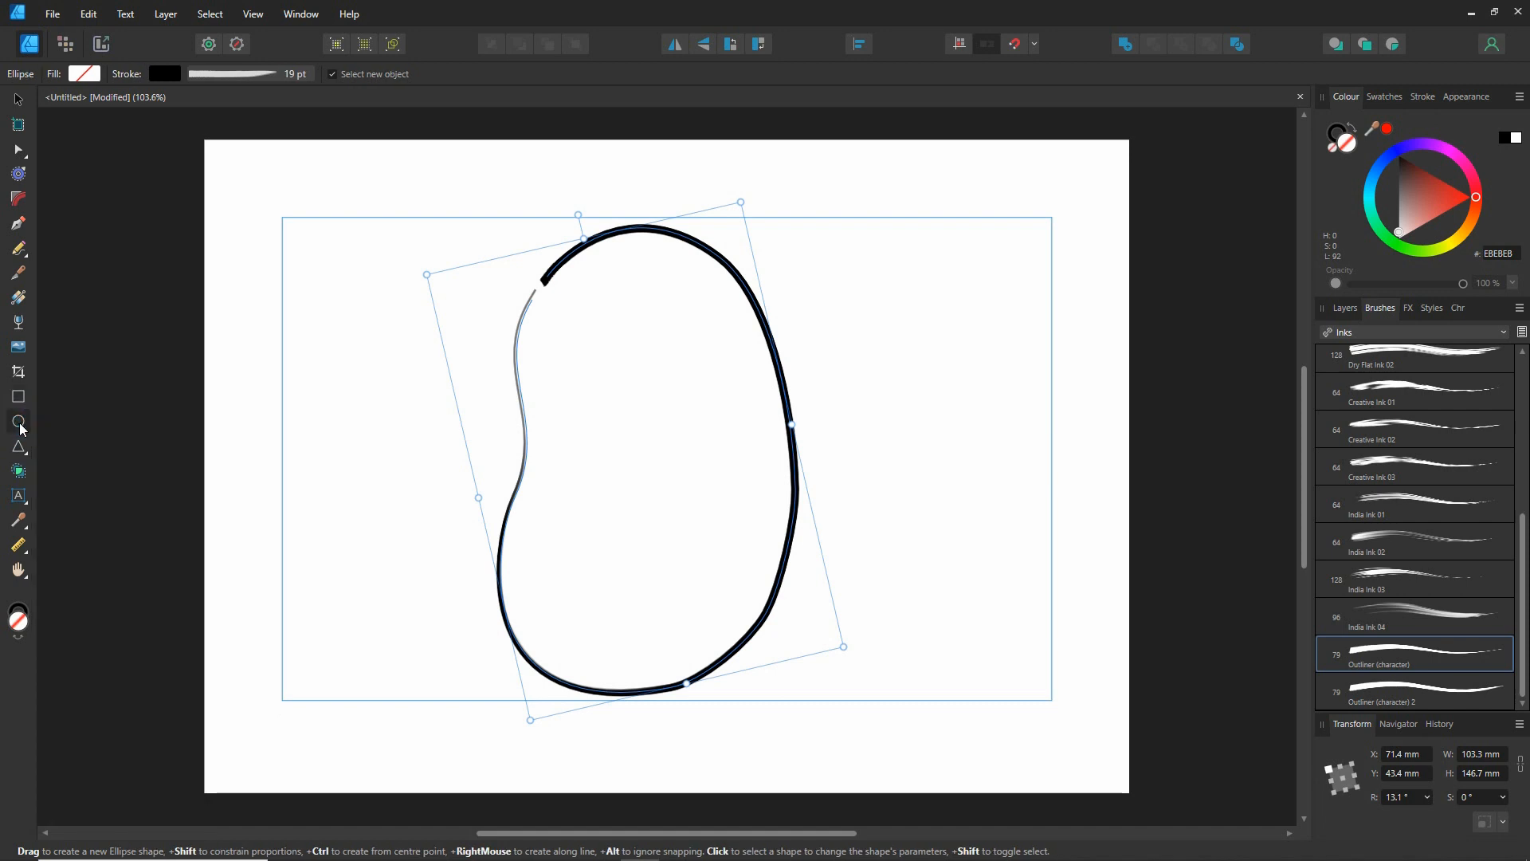
mouse_move(712, 274)
mouse_down()
mouse_move(707, 393)
mouse_move(553, 659)
mouse_move(532, 669)
mouse_up()
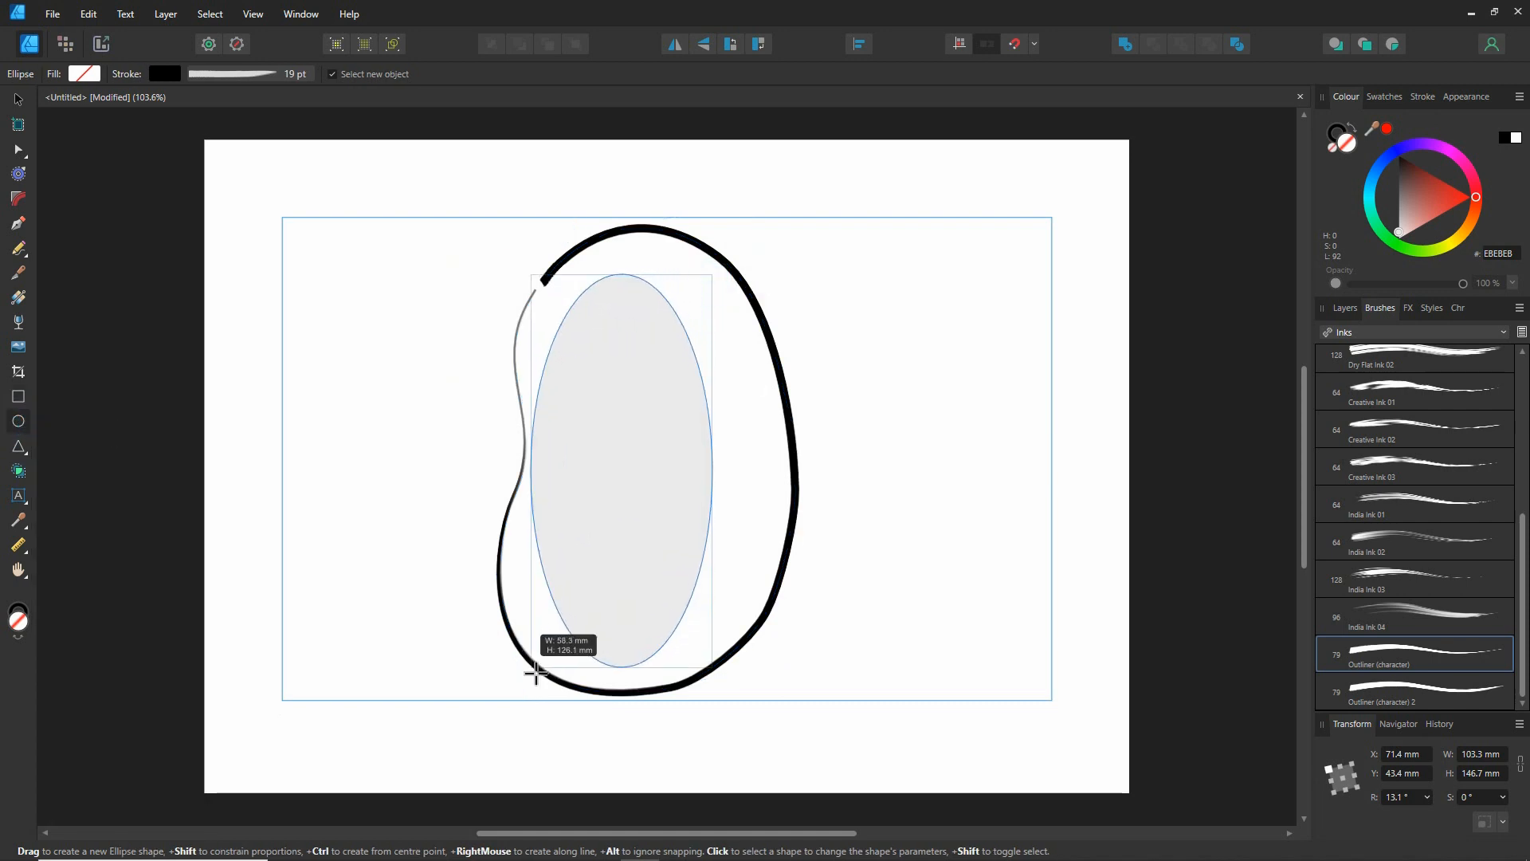
Widen the ellipse rightward to the outline's right edge and convert it to curves
click(19, 150)
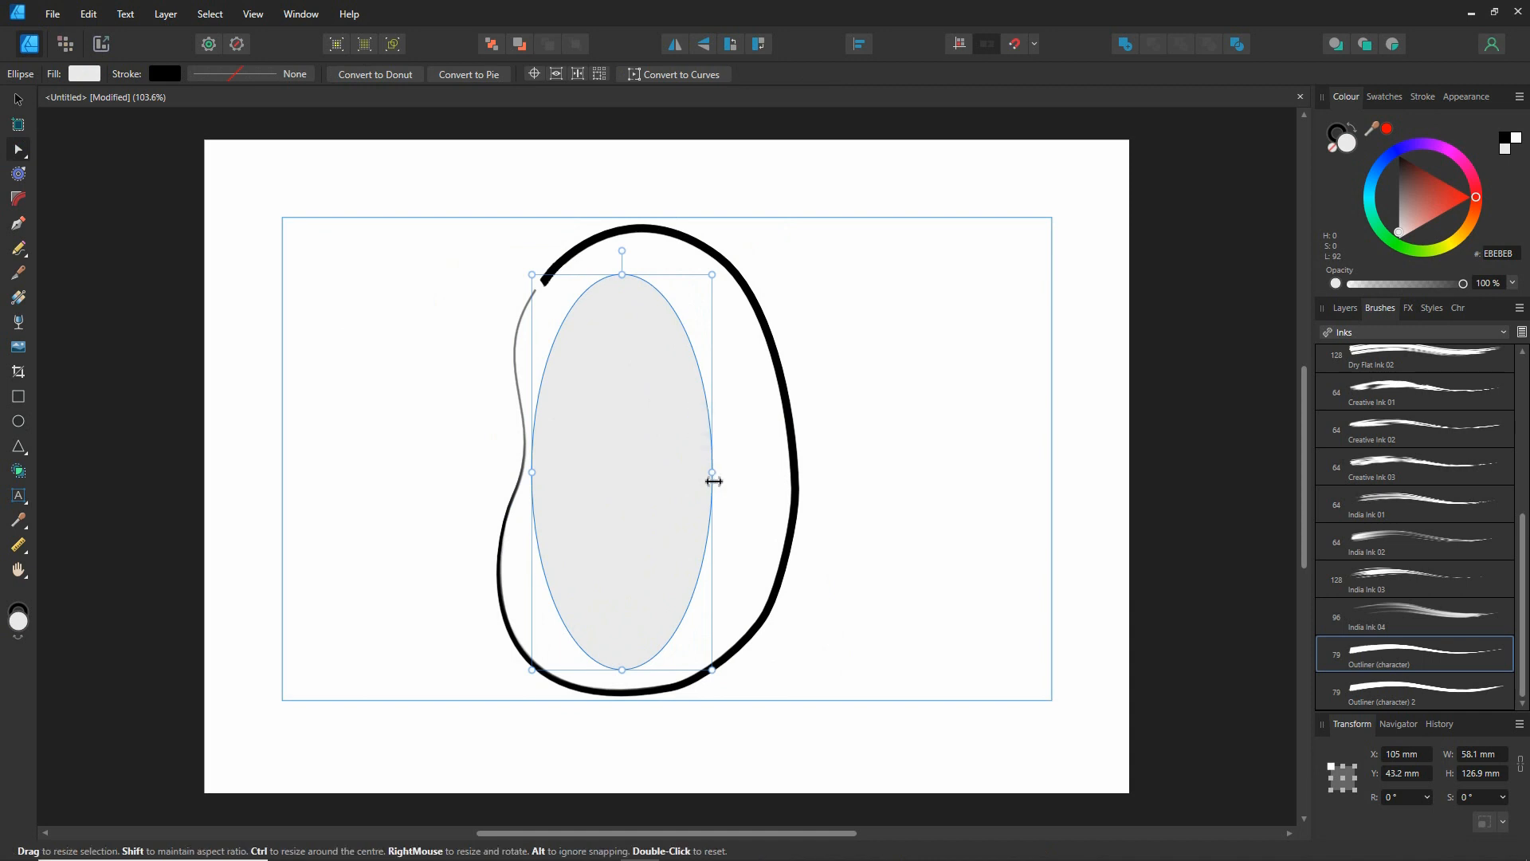
drag(712, 474, 790, 476)
click(683, 75)
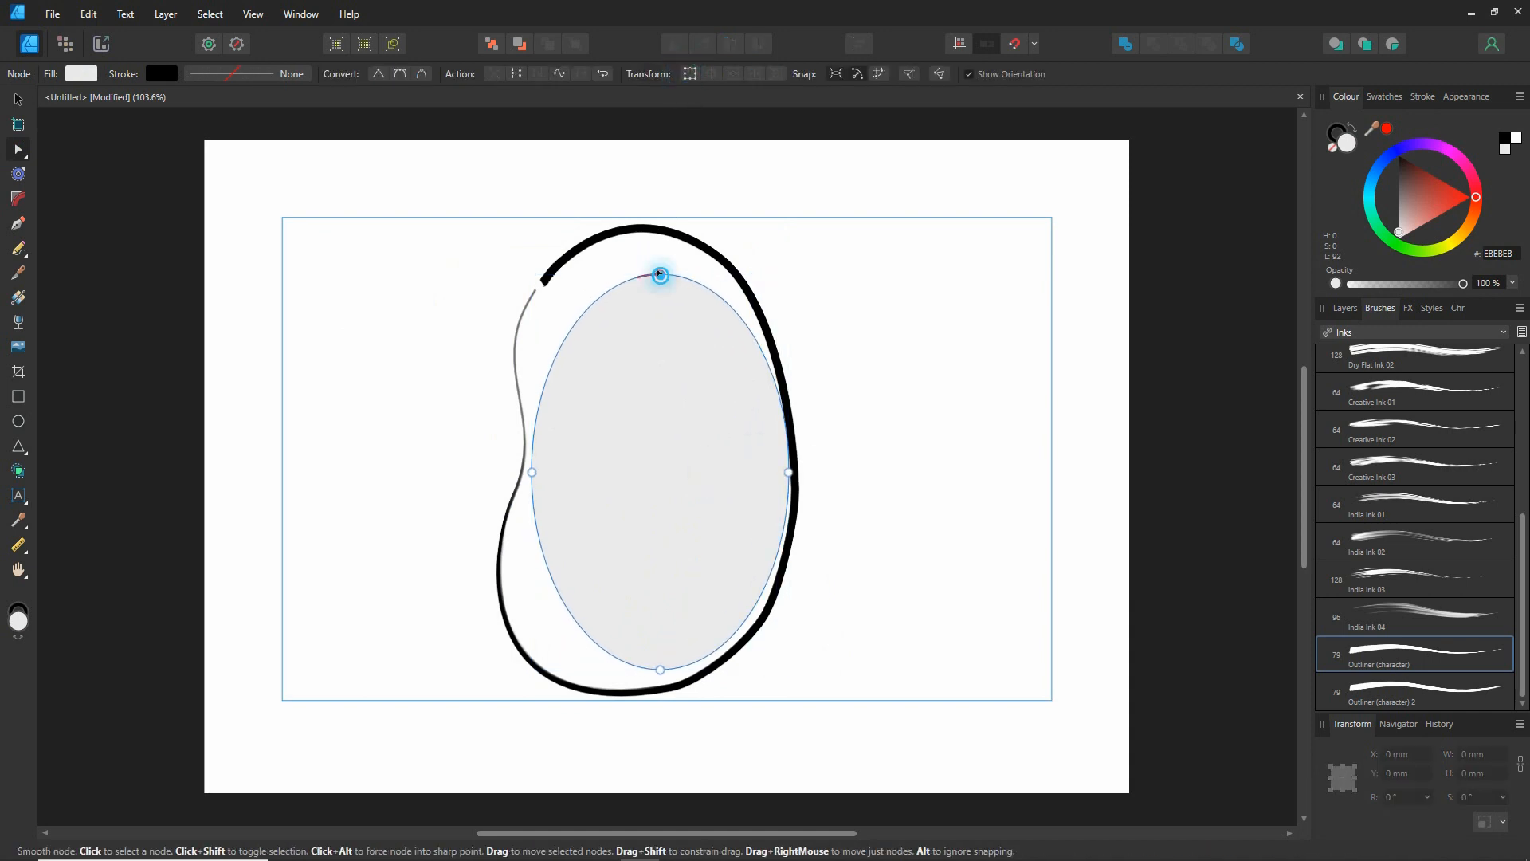
Move the ellipse's top node to the outline's top and fit its right node and handles to the outline's right side
drag(660, 274, 642, 229)
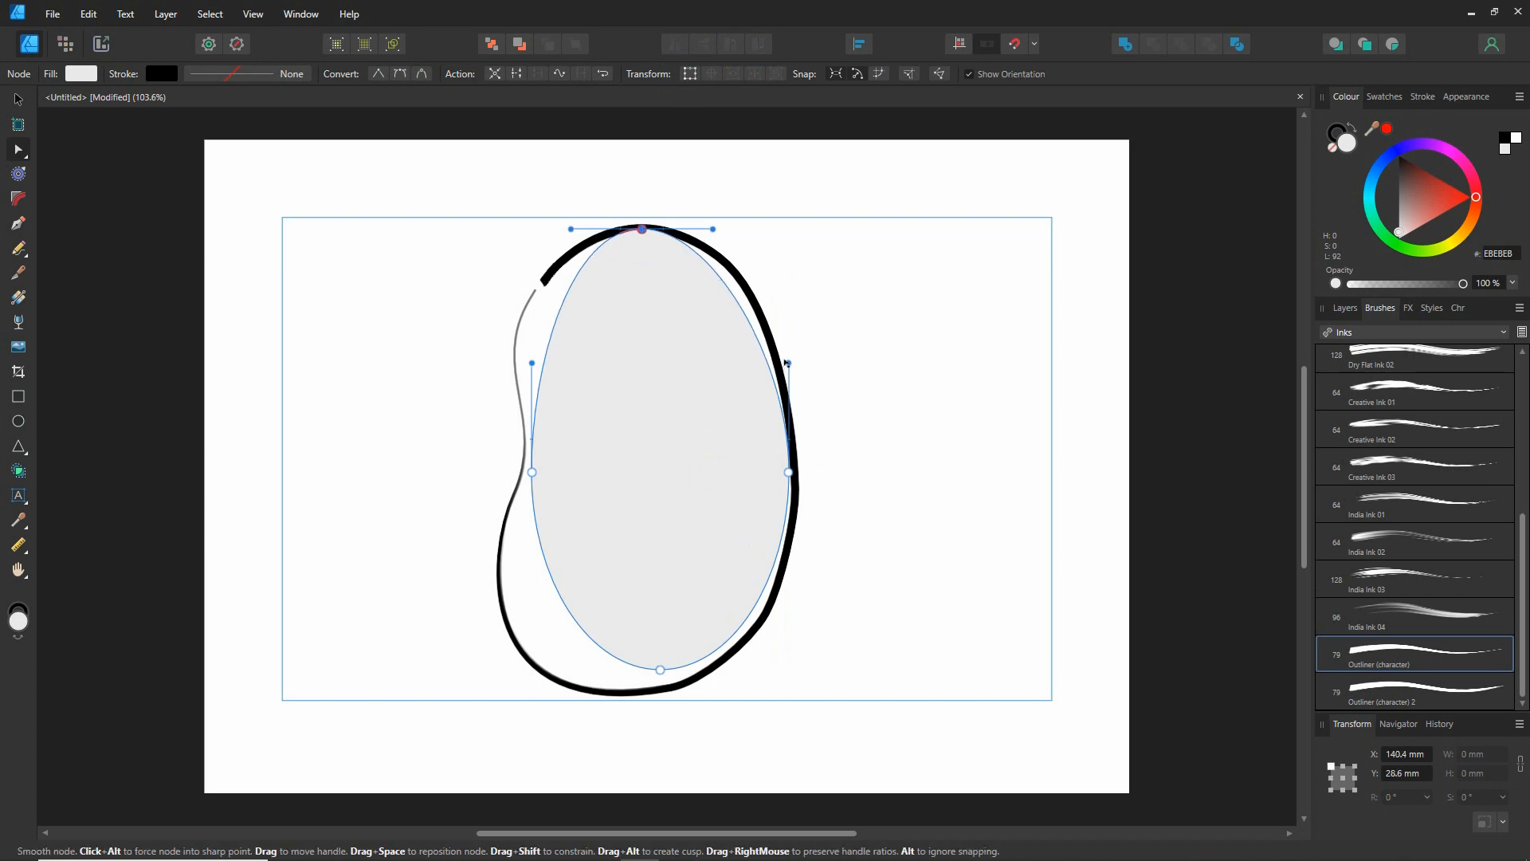
drag(788, 363, 791, 292)
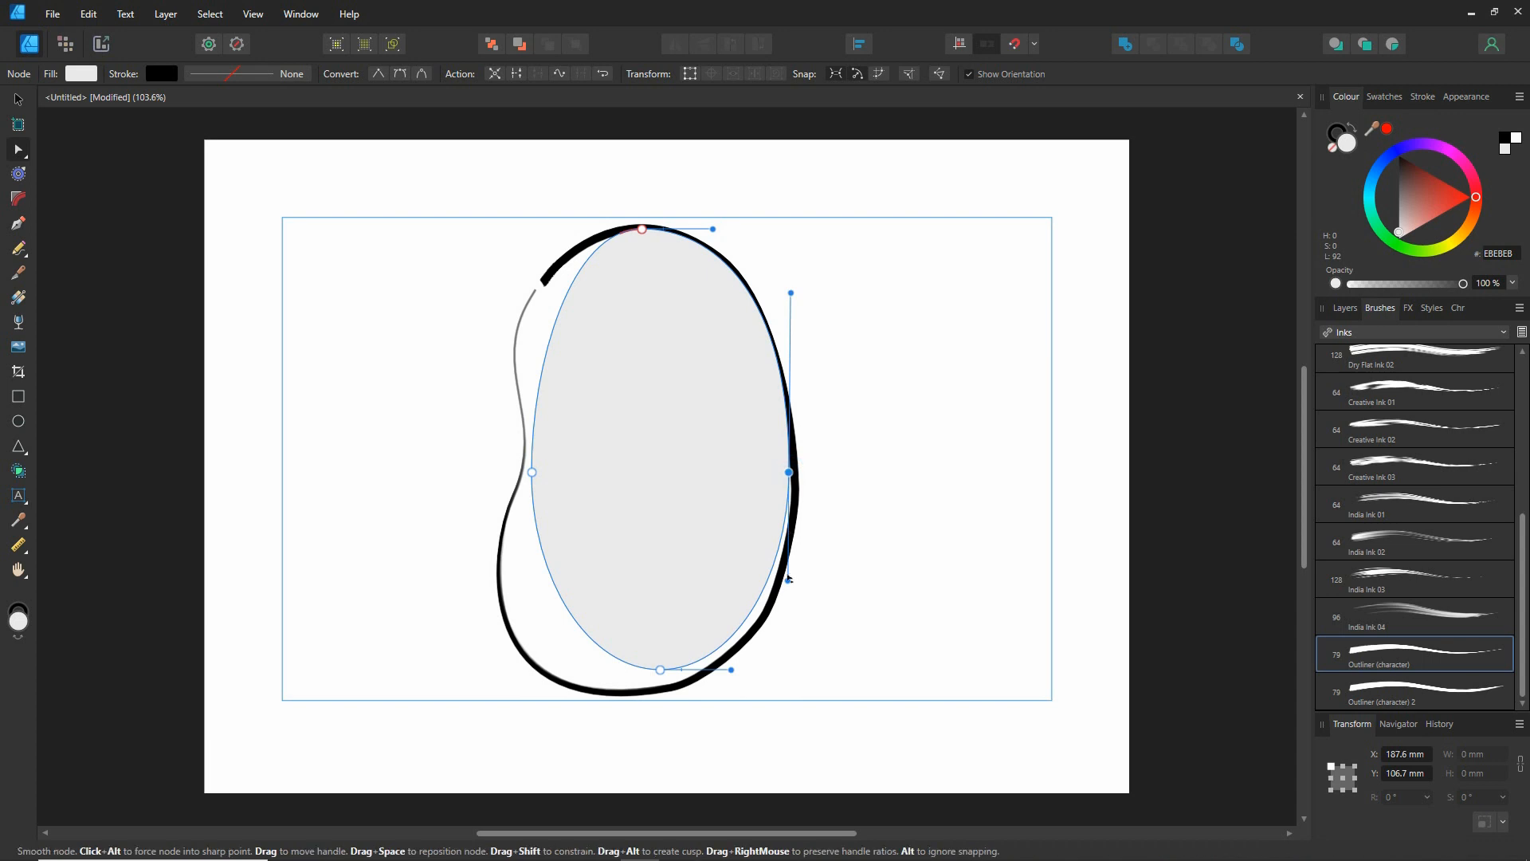
drag(788, 471, 784, 628)
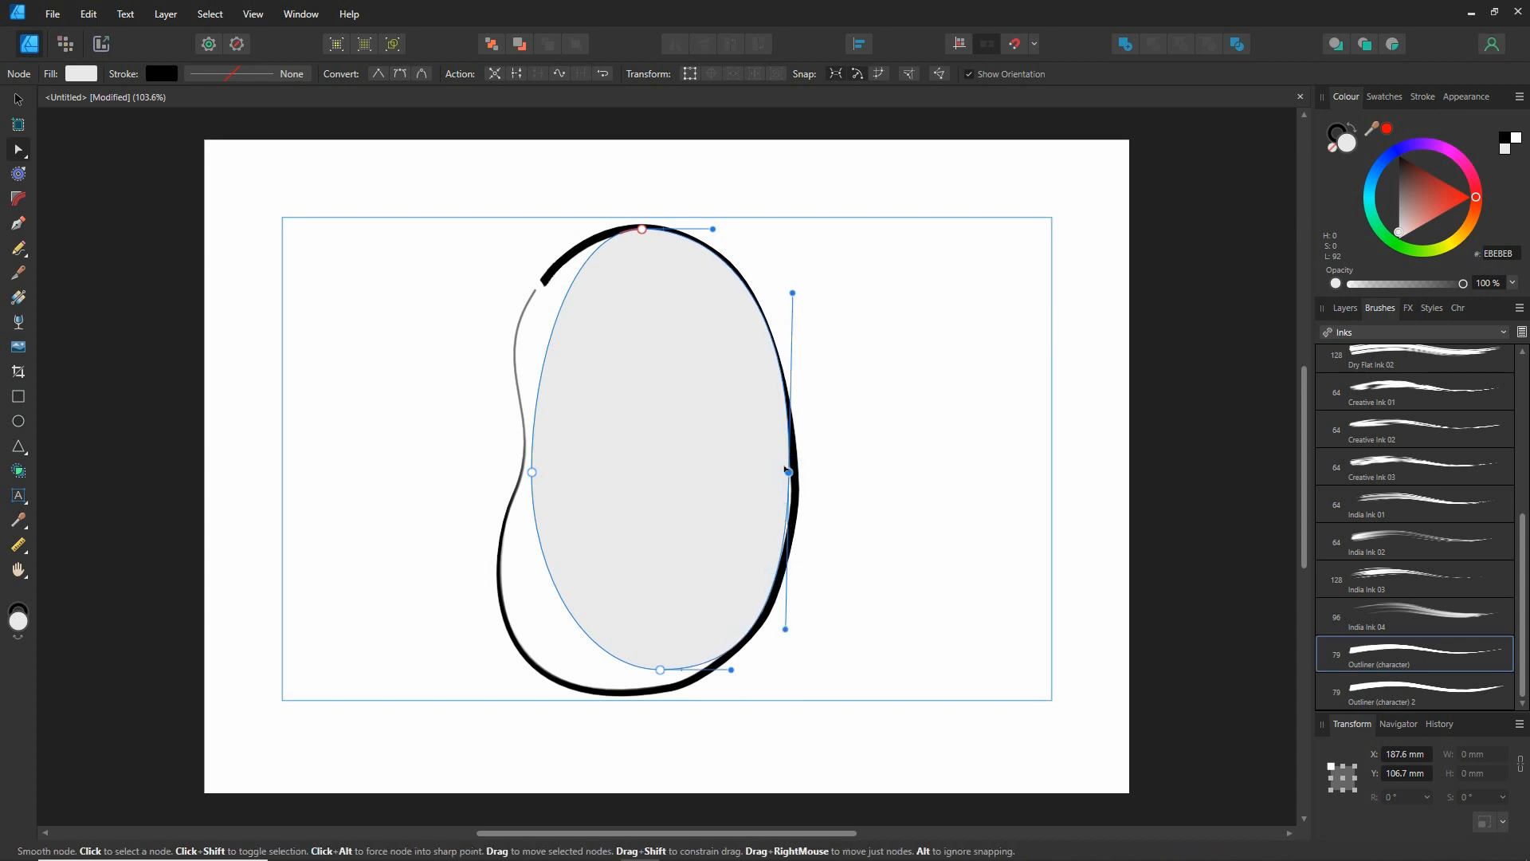
drag(785, 471, 797, 471)
mouse_move(800, 290)
mouse_down()
mouse_move(787, 309)
mouse_move(784, 297)
mouse_up()
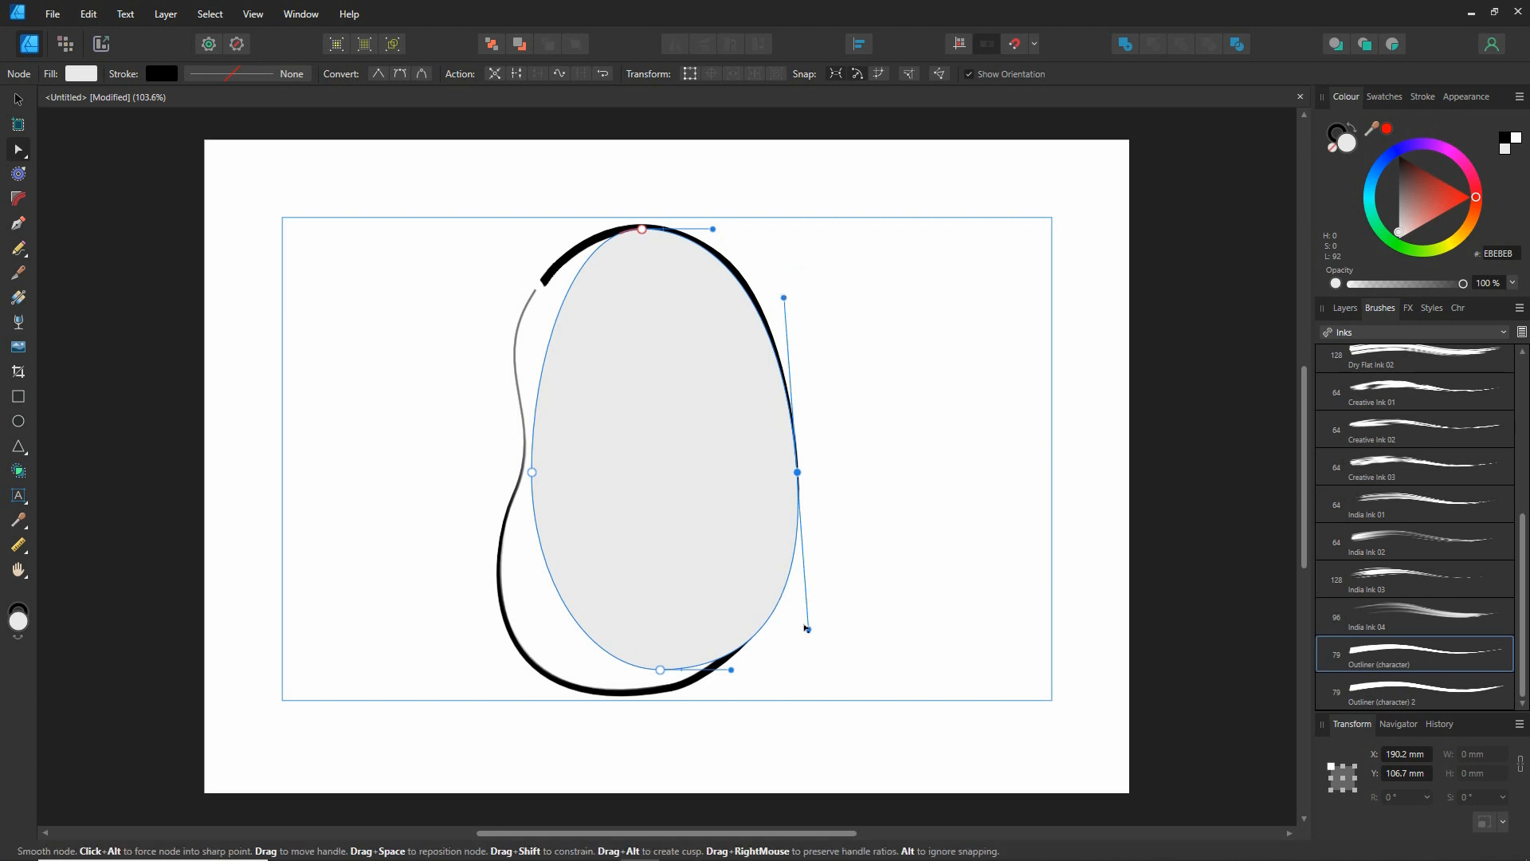
drag(806, 628, 806, 569)
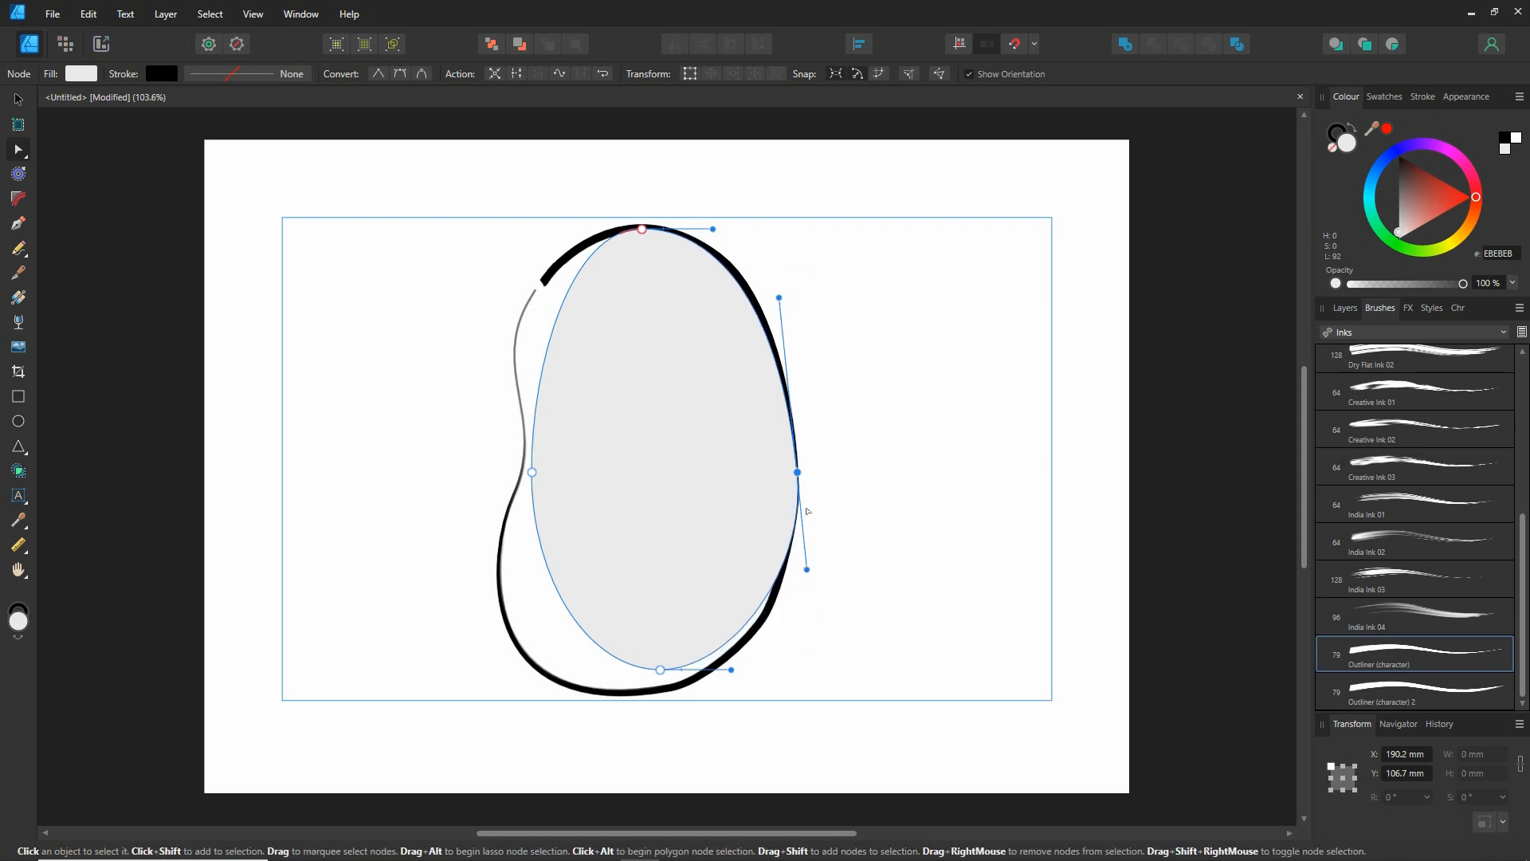
drag(797, 472, 795, 471)
Fit the ellipse's bottom node and left handle to the outline's base, and move its left node onto the waist with tilted handles
click(661, 670)
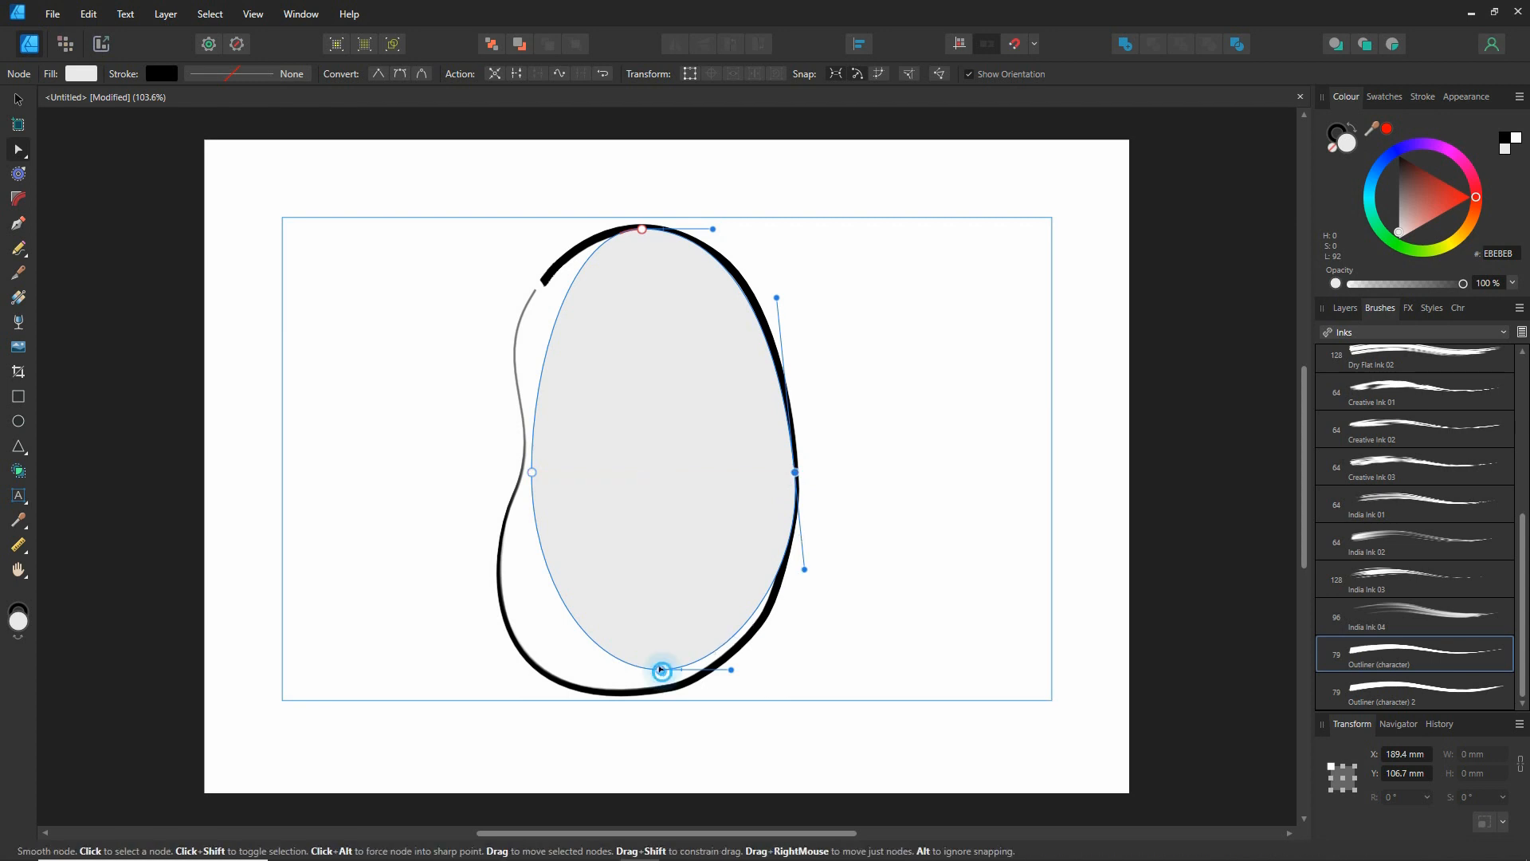
drag(661, 670, 745, 683)
drag(584, 693, 471, 717)
drag(532, 472, 519, 484)
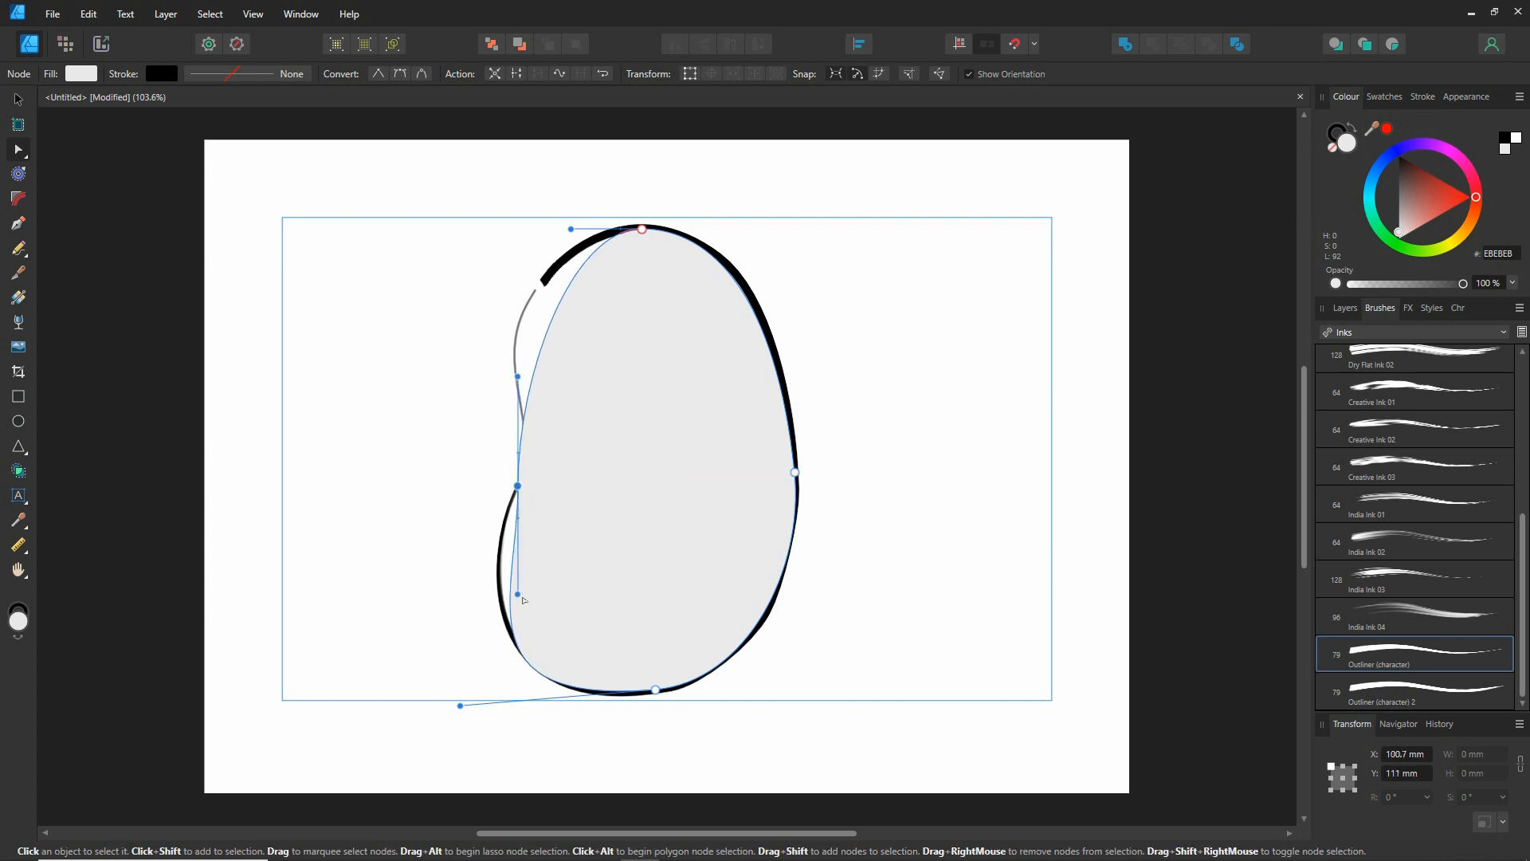
drag(520, 594, 512, 567)
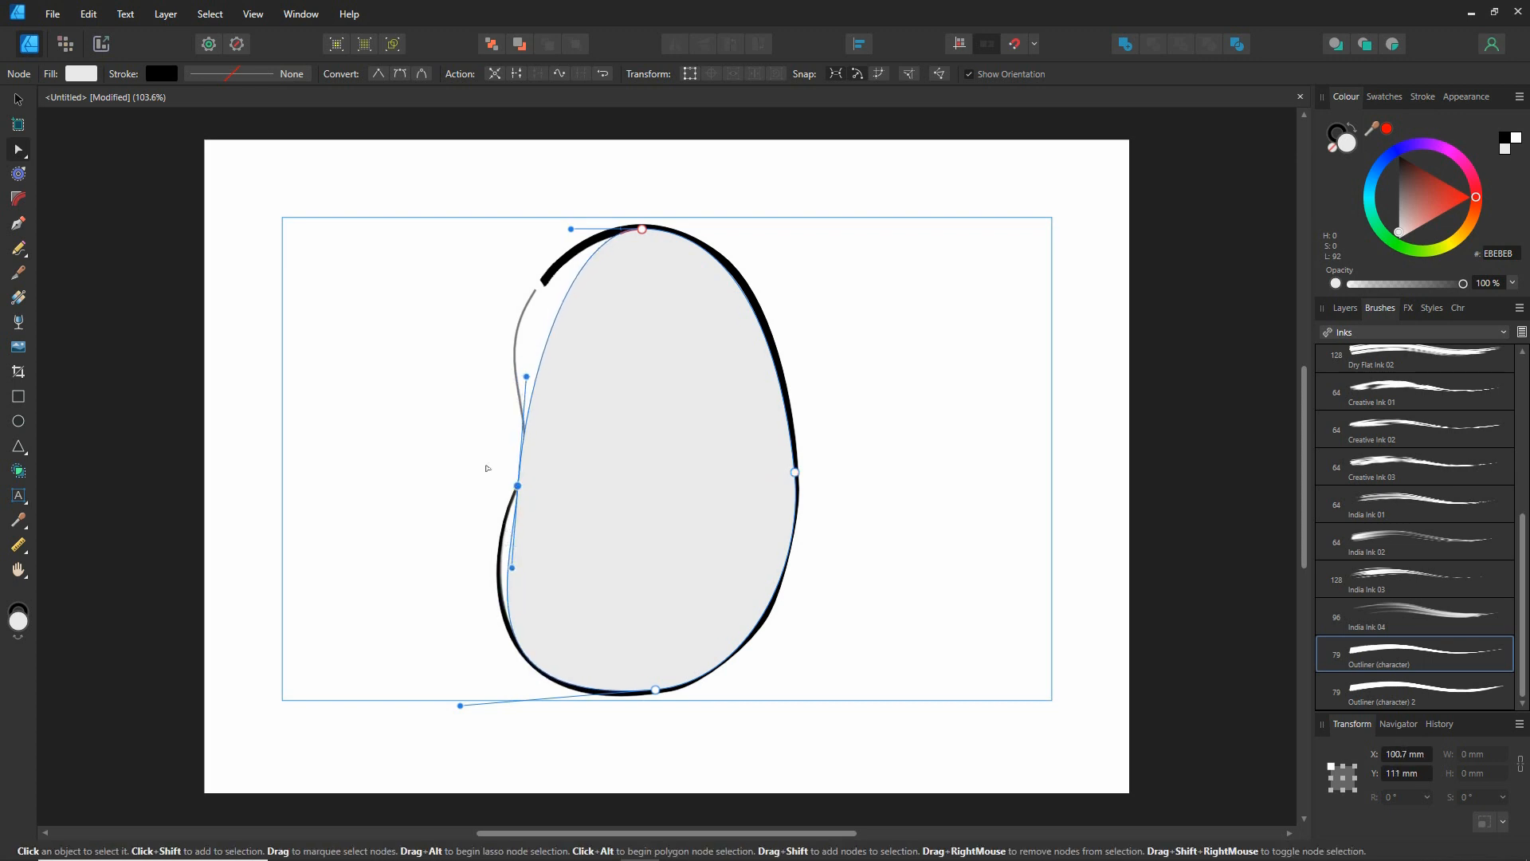
Convert the filled shape's left waist node to a sharp node
click(377, 75)
click(517, 484)
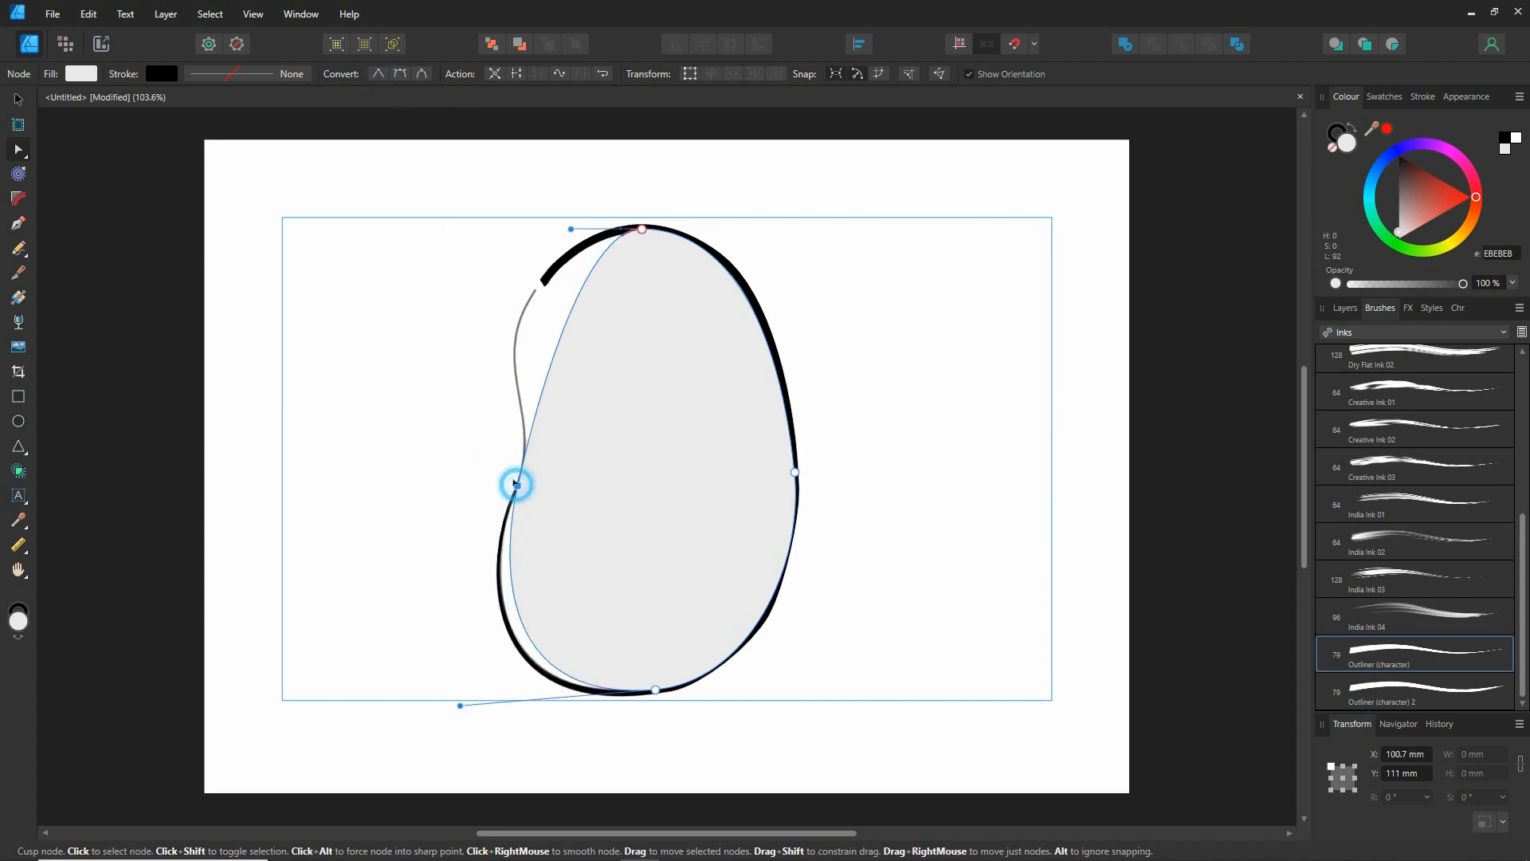
drag(481, 450, 537, 522)
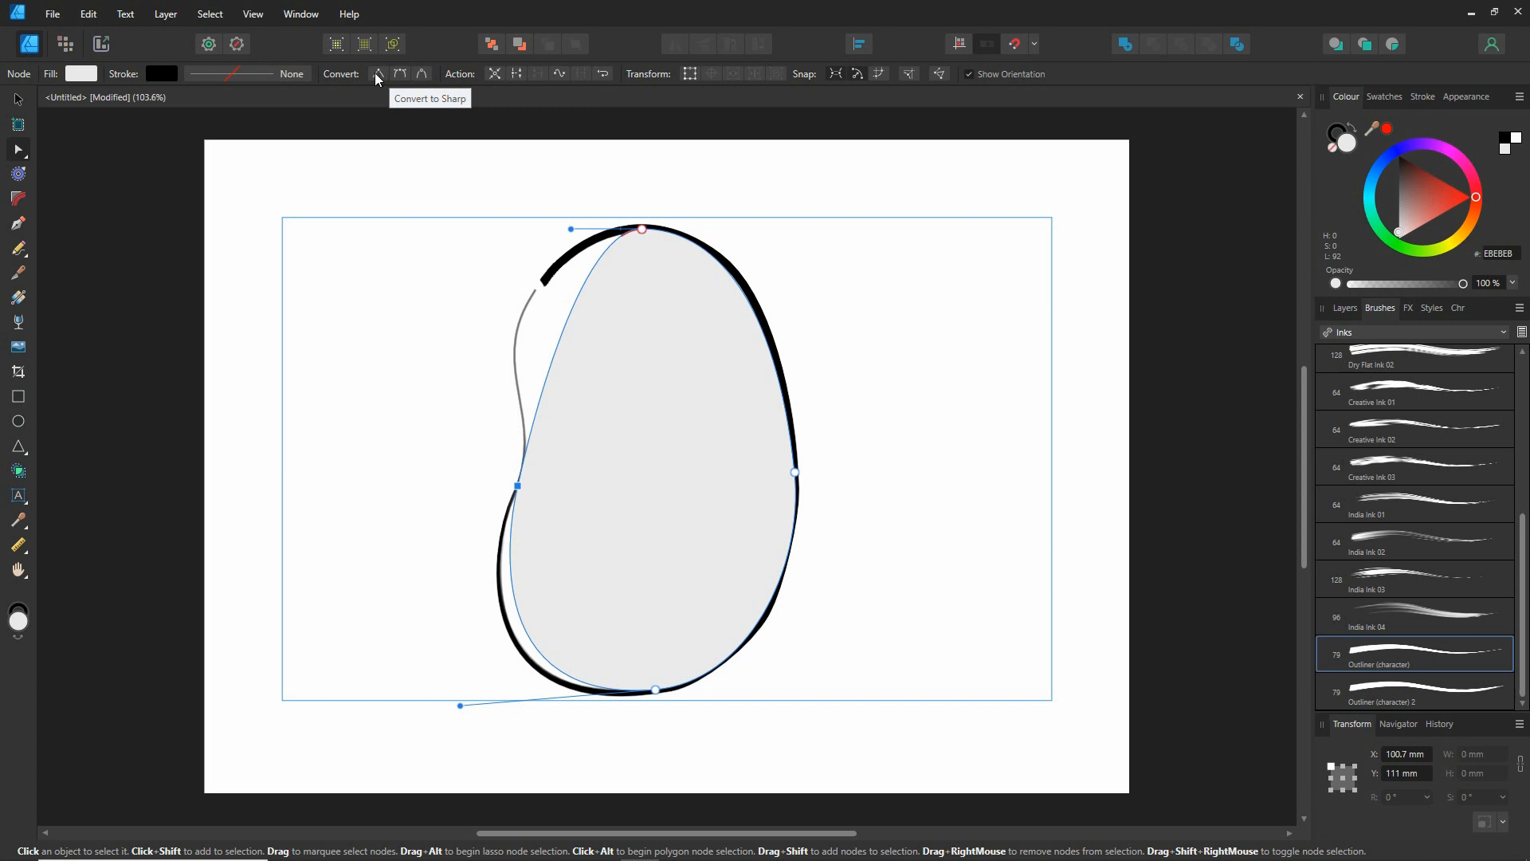
Nudge the filled shape's left waist node onto the outline and bend the edge below it outward to follow the lower-left stroke
drag(518, 486, 515, 490)
drag(510, 574, 497, 588)
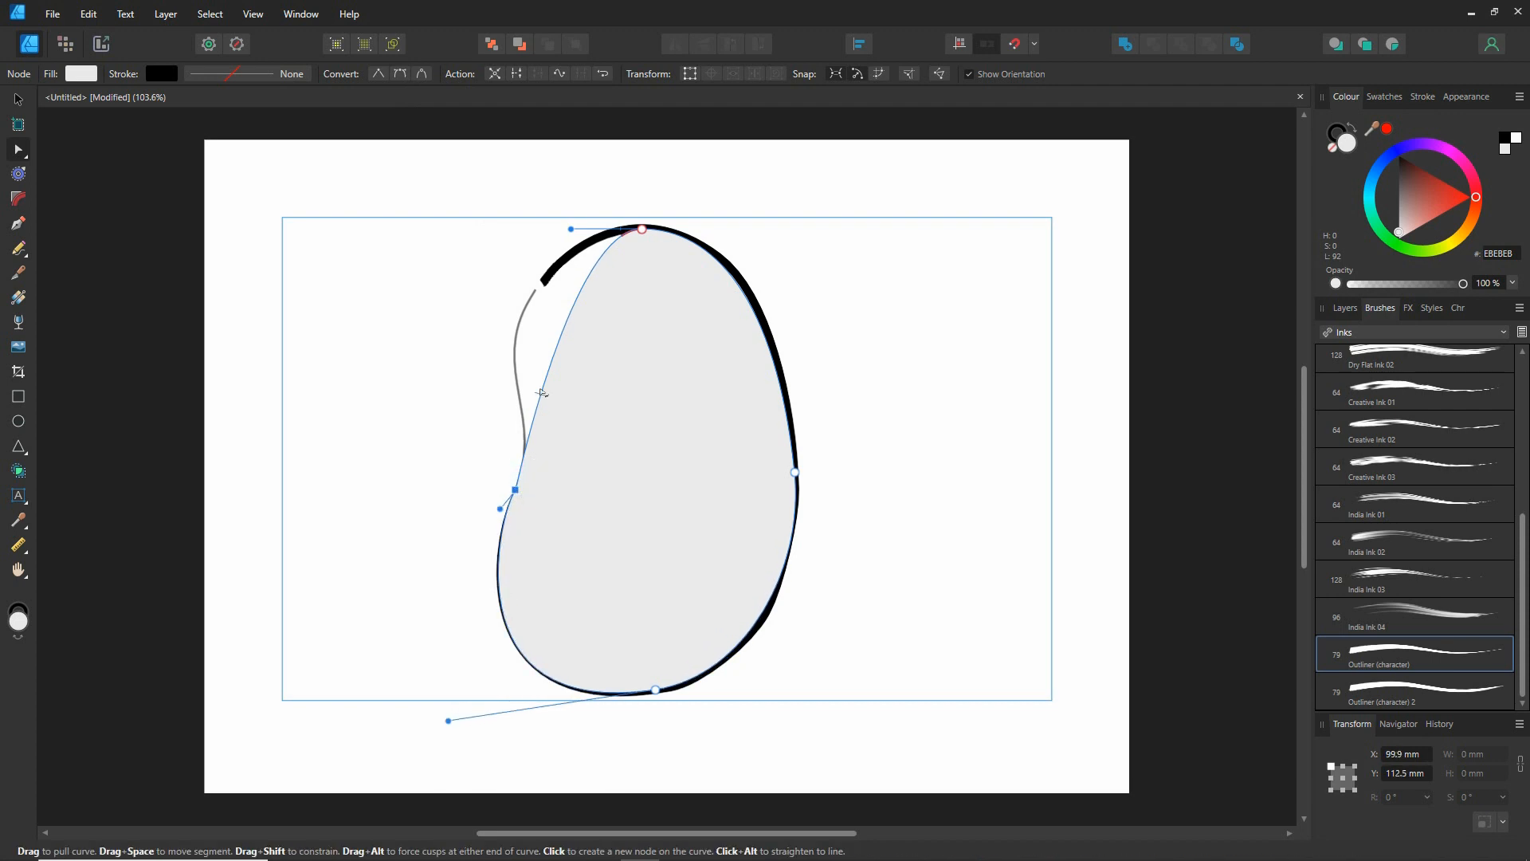
drag(515, 489, 515, 489)
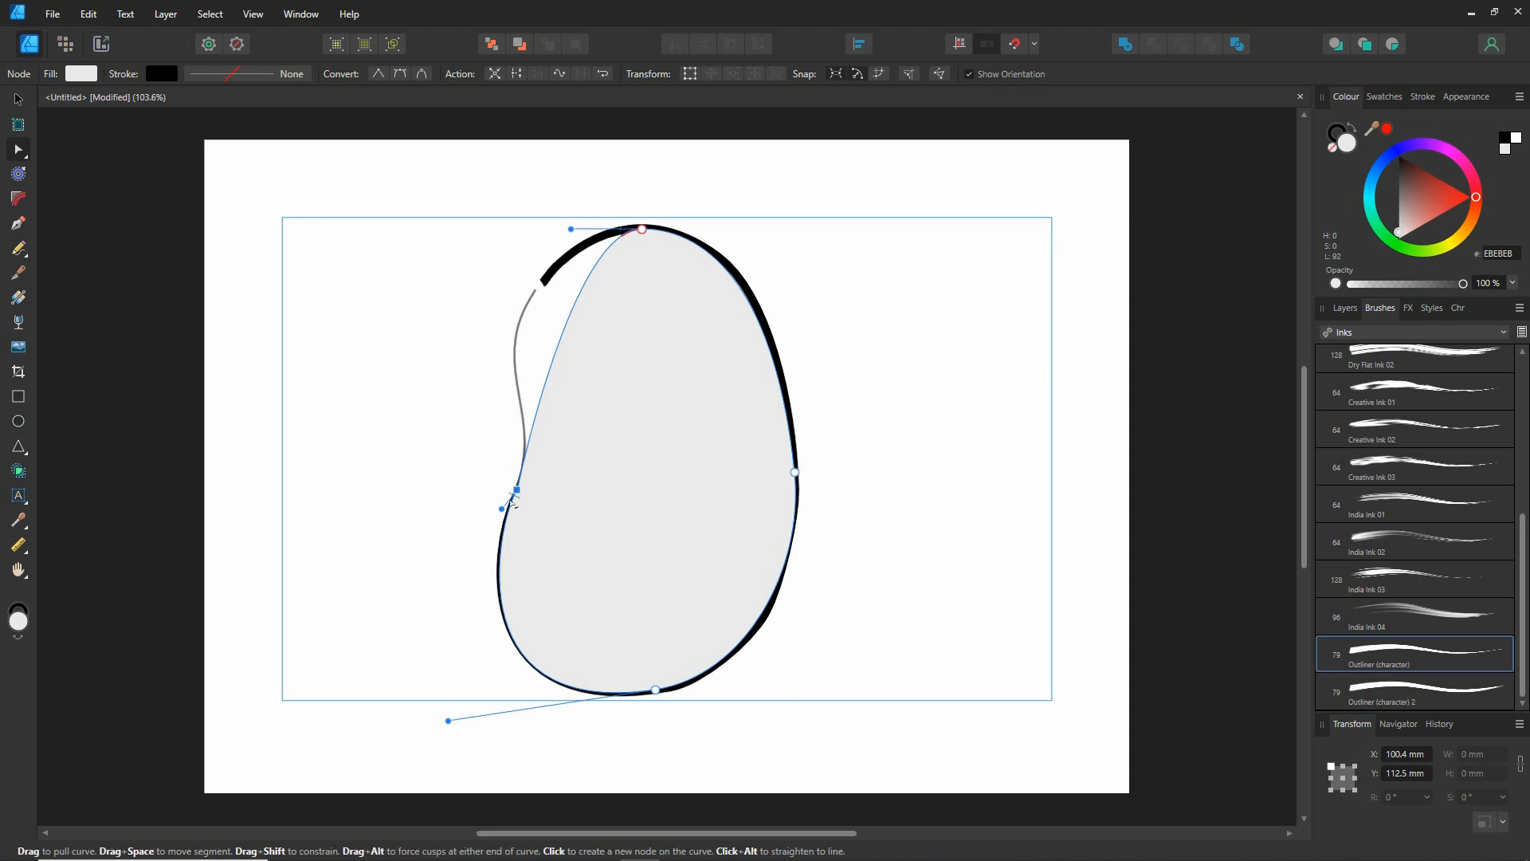
Bend the filled shape's upper-left edge out towards the outline and tilt the waist node's upper handle inward
click(561, 323)
drag(561, 323, 523, 313)
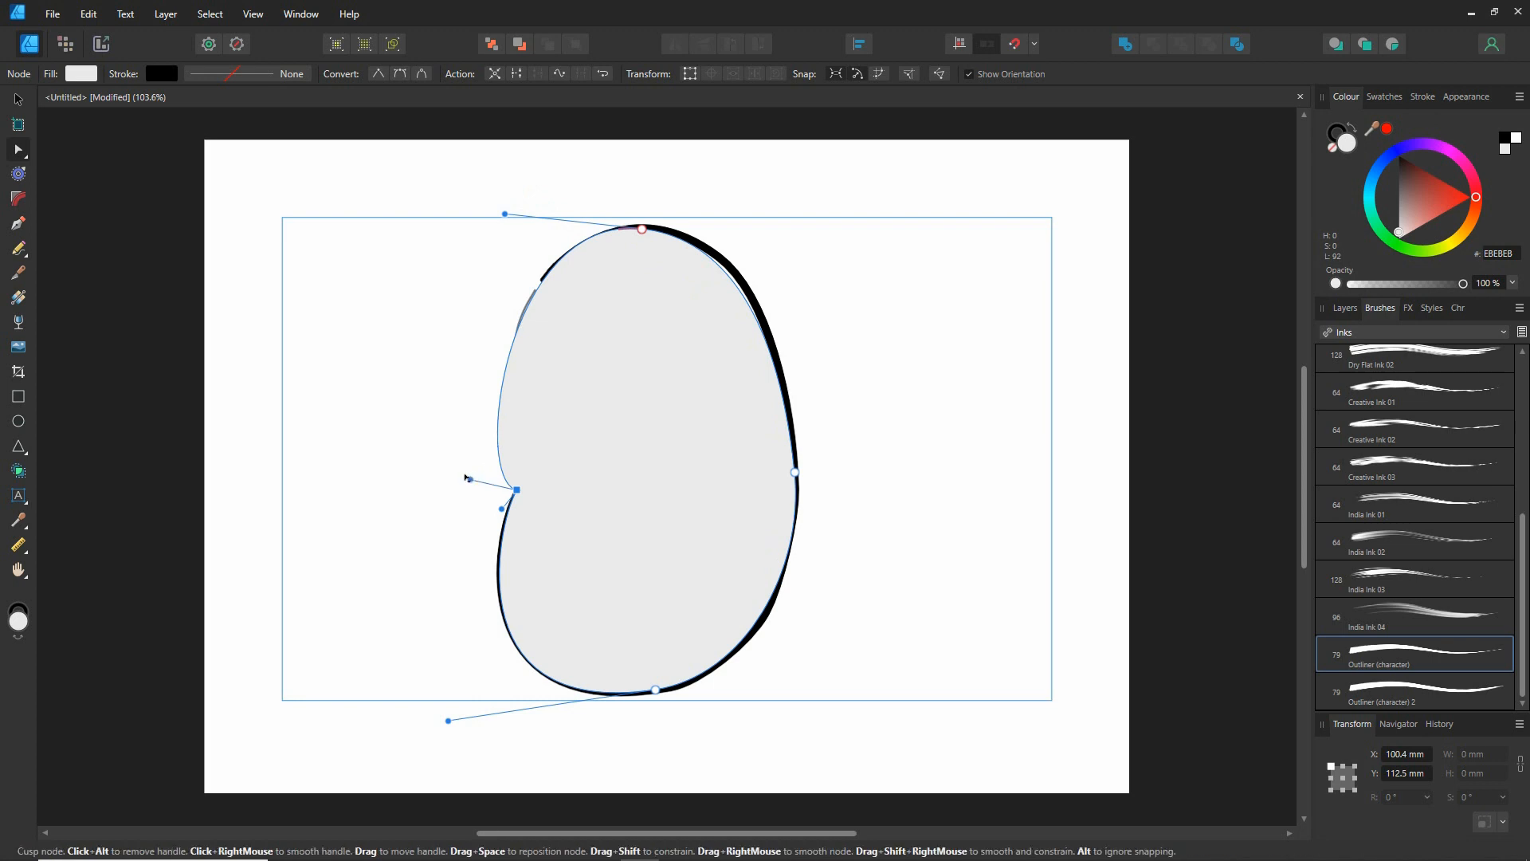
drag(470, 479, 541, 393)
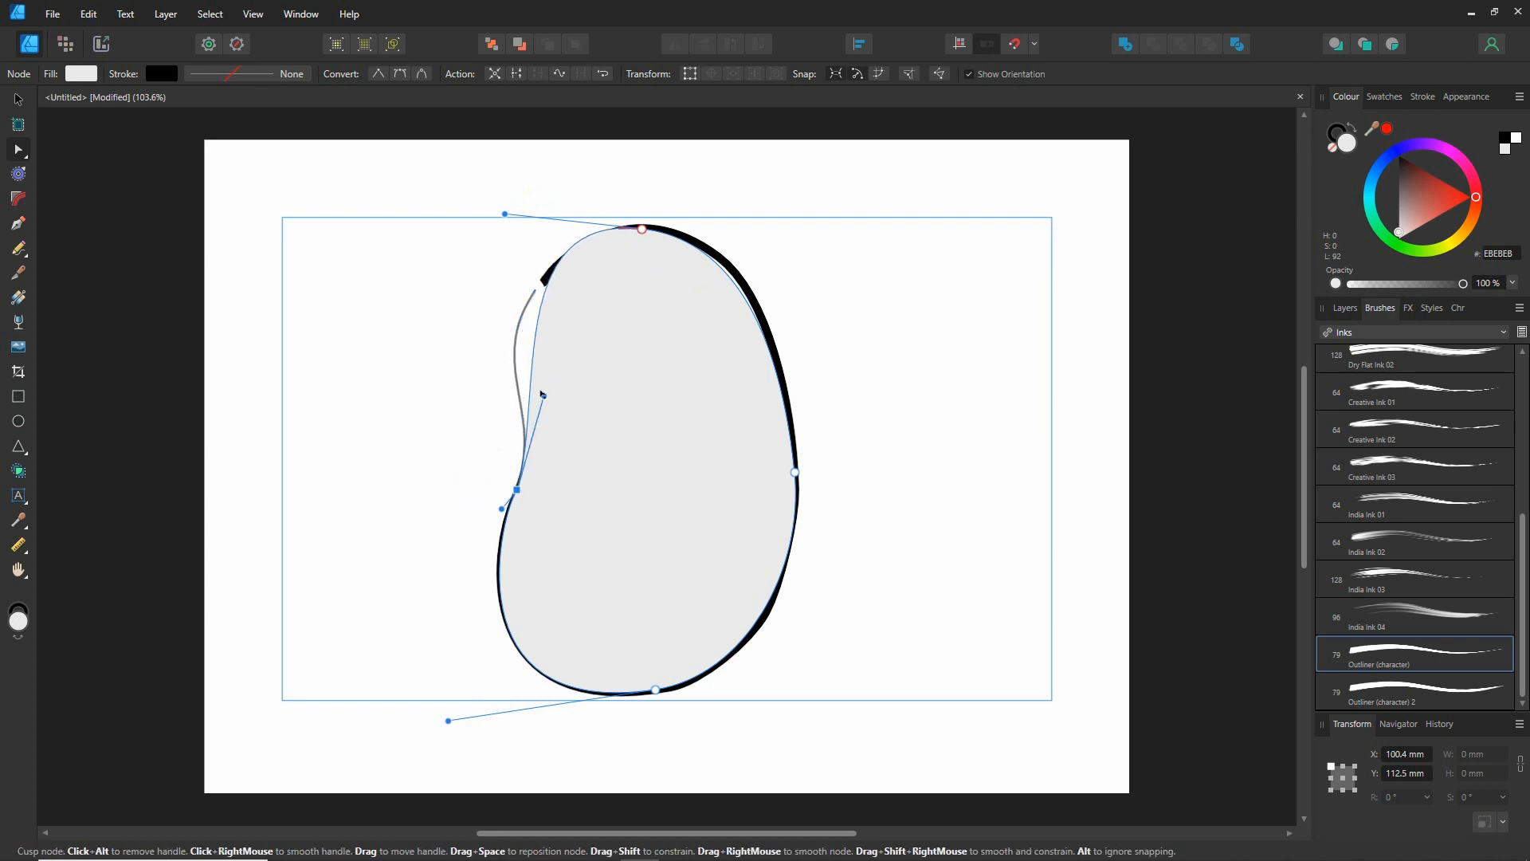
Add a node on the filled shape's upper-left edge at the gap in the outline, and angle its handles along the stroke
drag(540, 282, 545, 300)
click(542, 300)
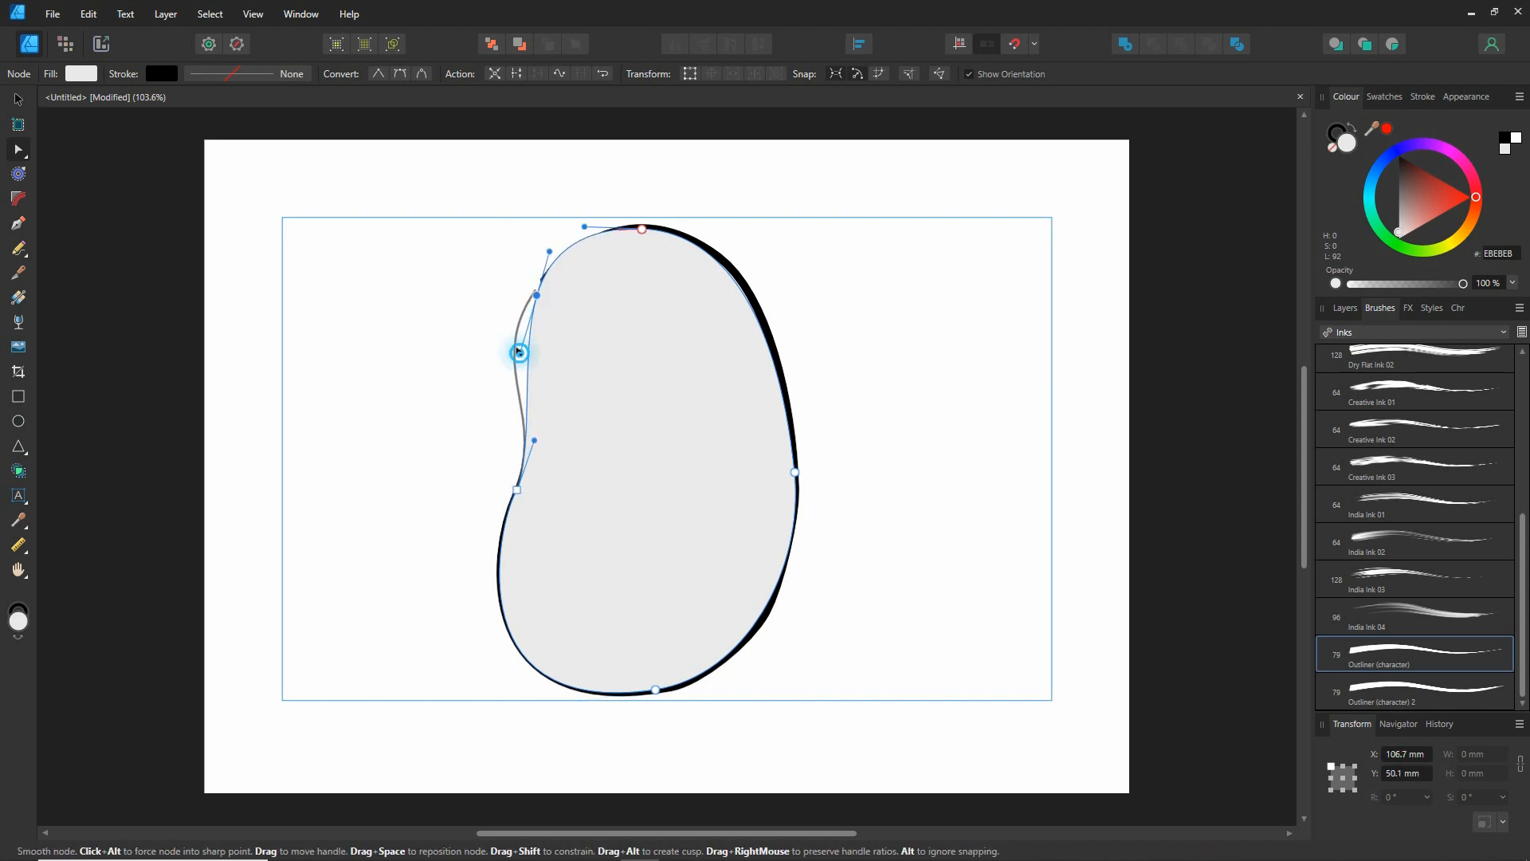
mouse_move(519, 353)
mouse_down()
mouse_move(497, 323)
mouse_move(495, 343)
mouse_up()
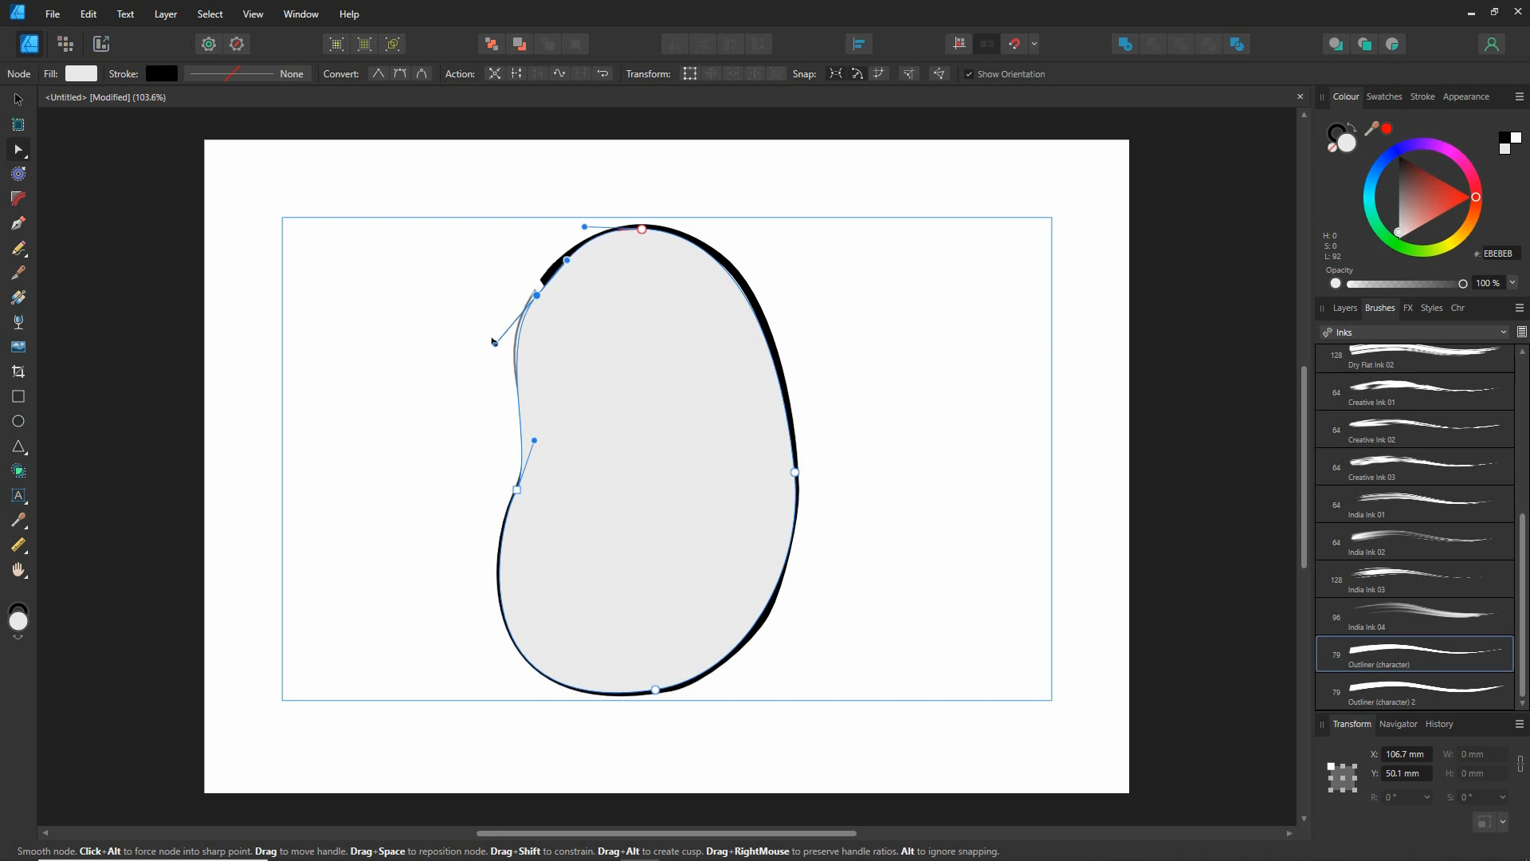
drag(534, 294, 534, 284)
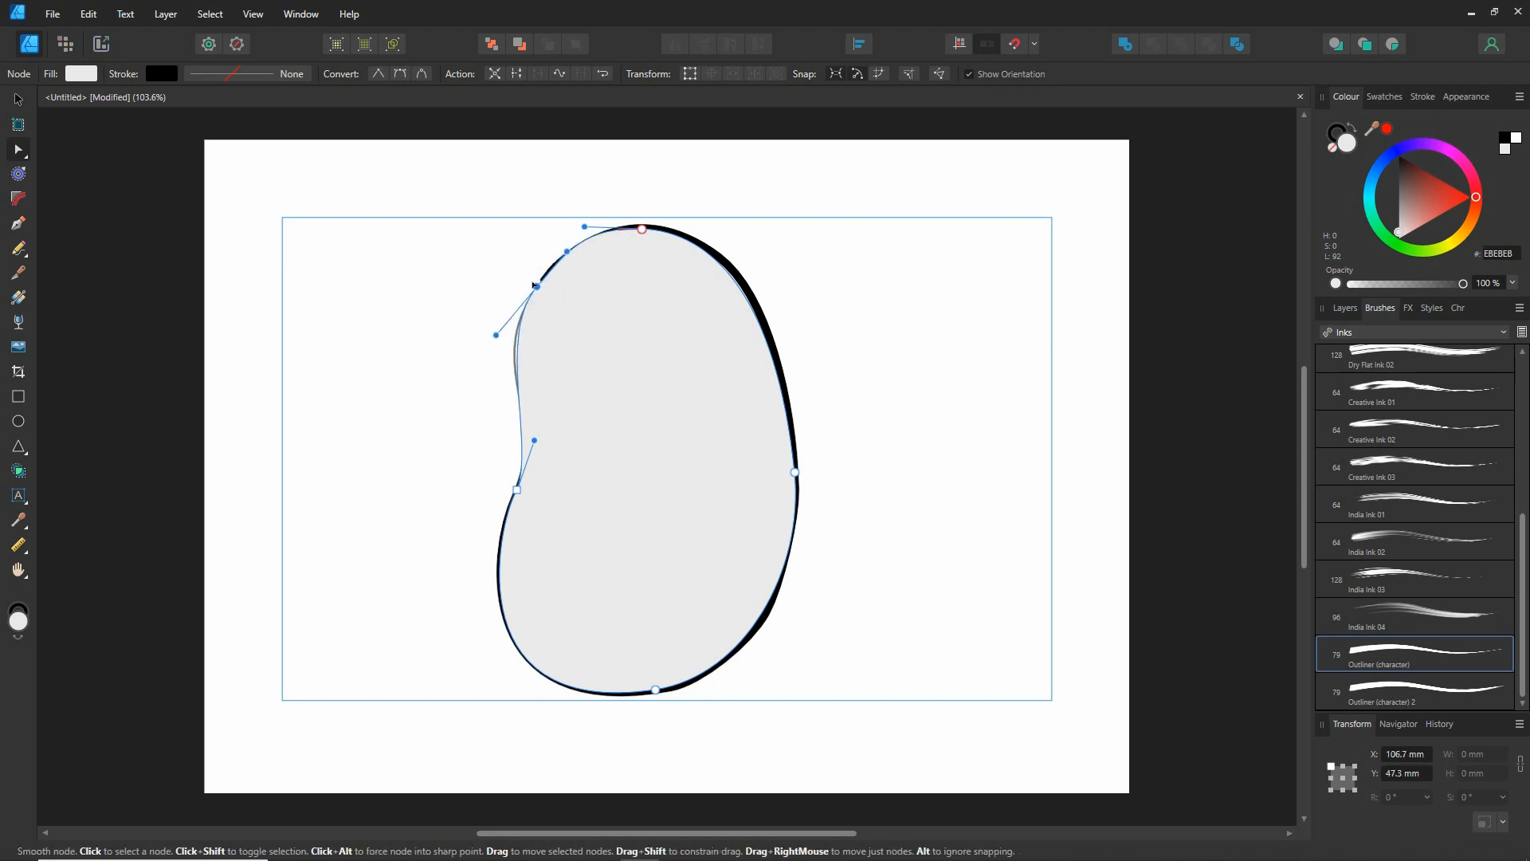
Shift the filled shape's top node slightly right and extend the right node's handles to follow the outline's right side
click(643, 227)
drag(646, 224, 646, 228)
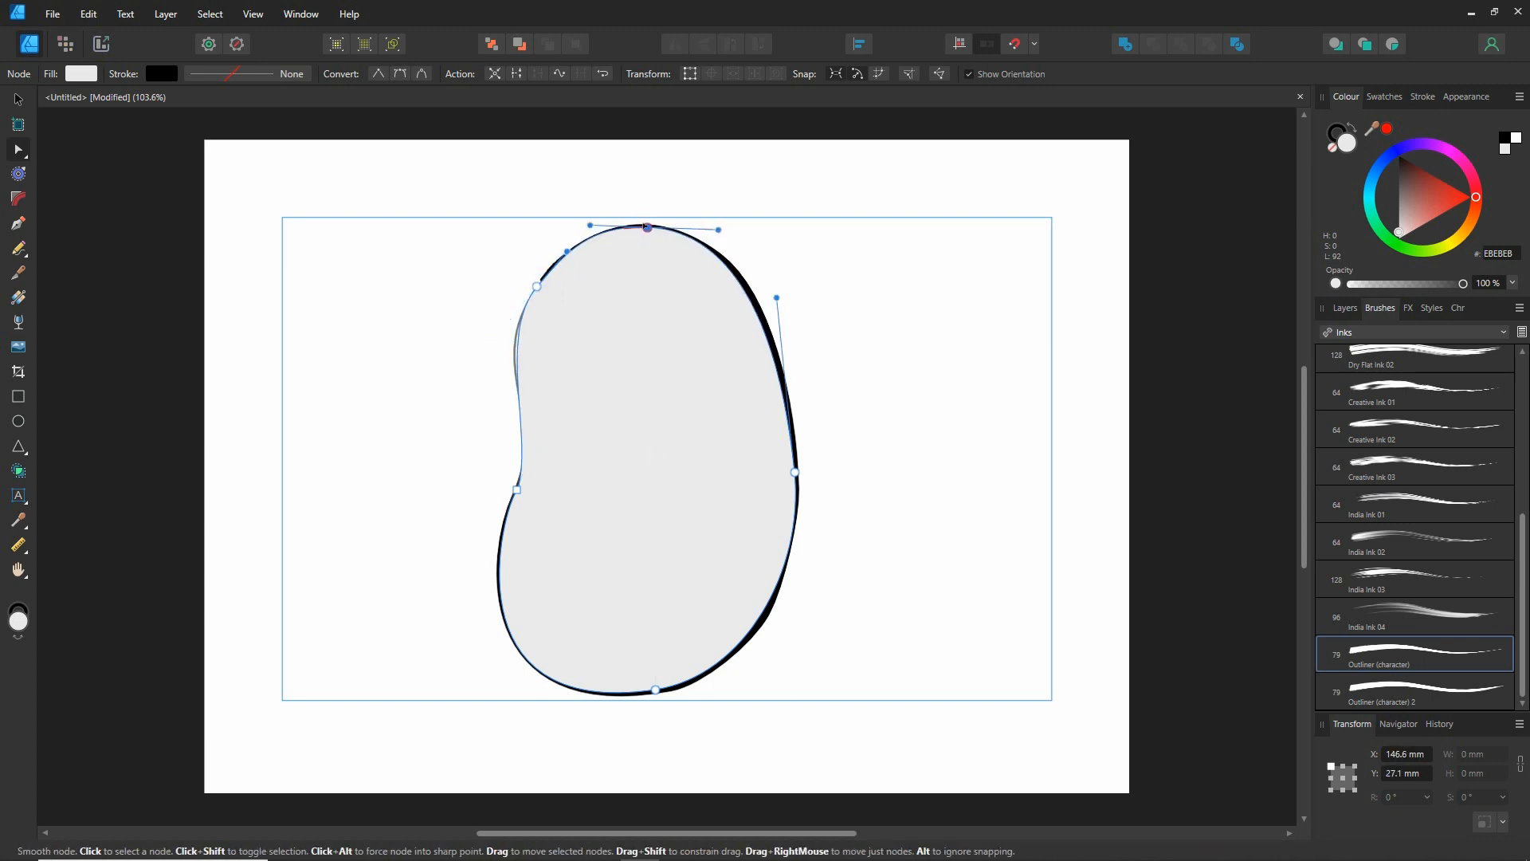
drag(776, 299, 788, 299)
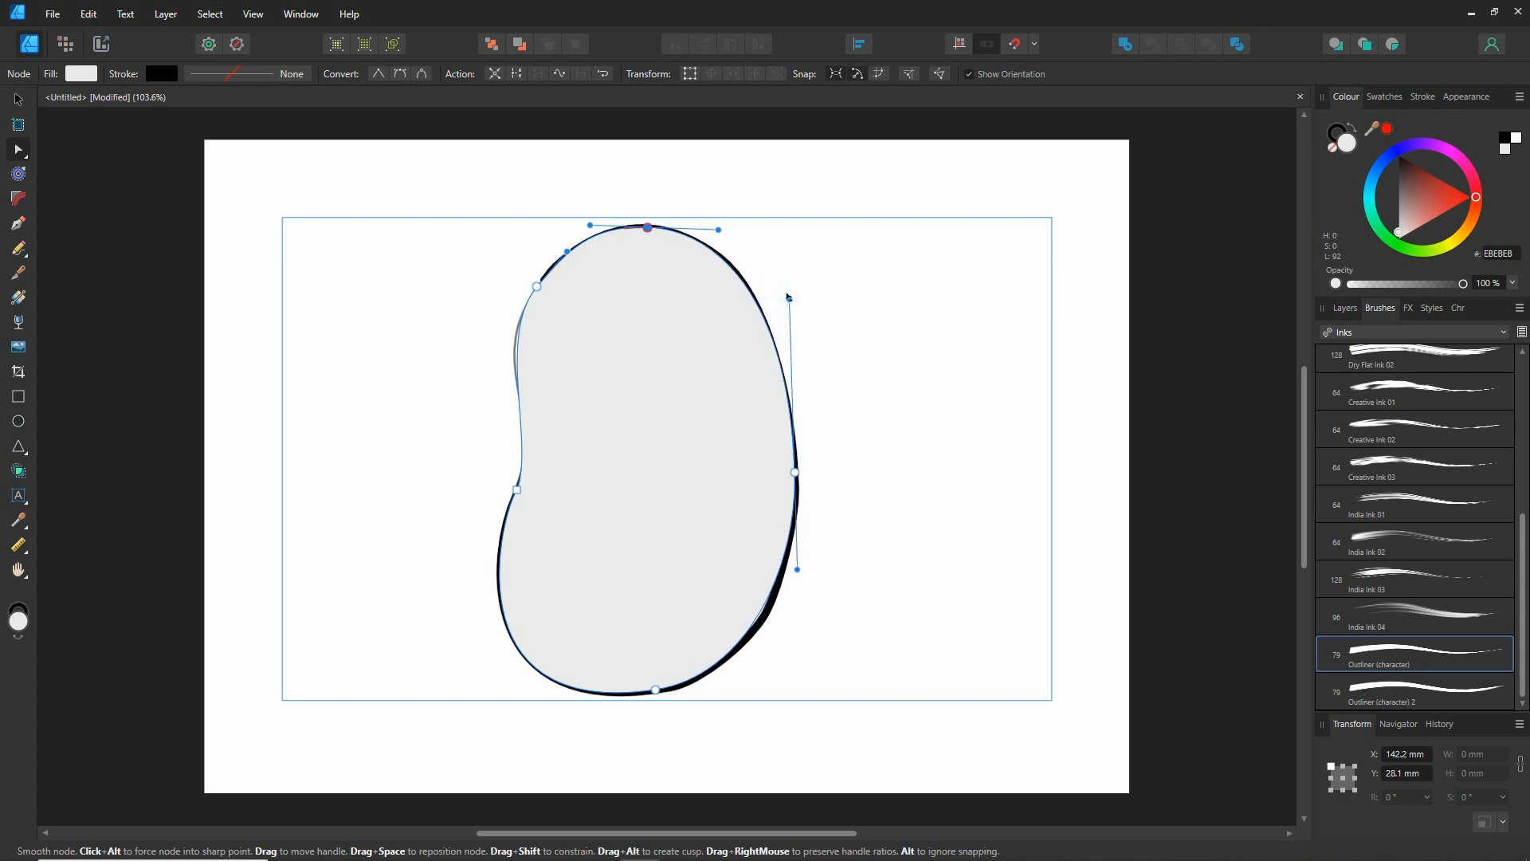
click(794, 472)
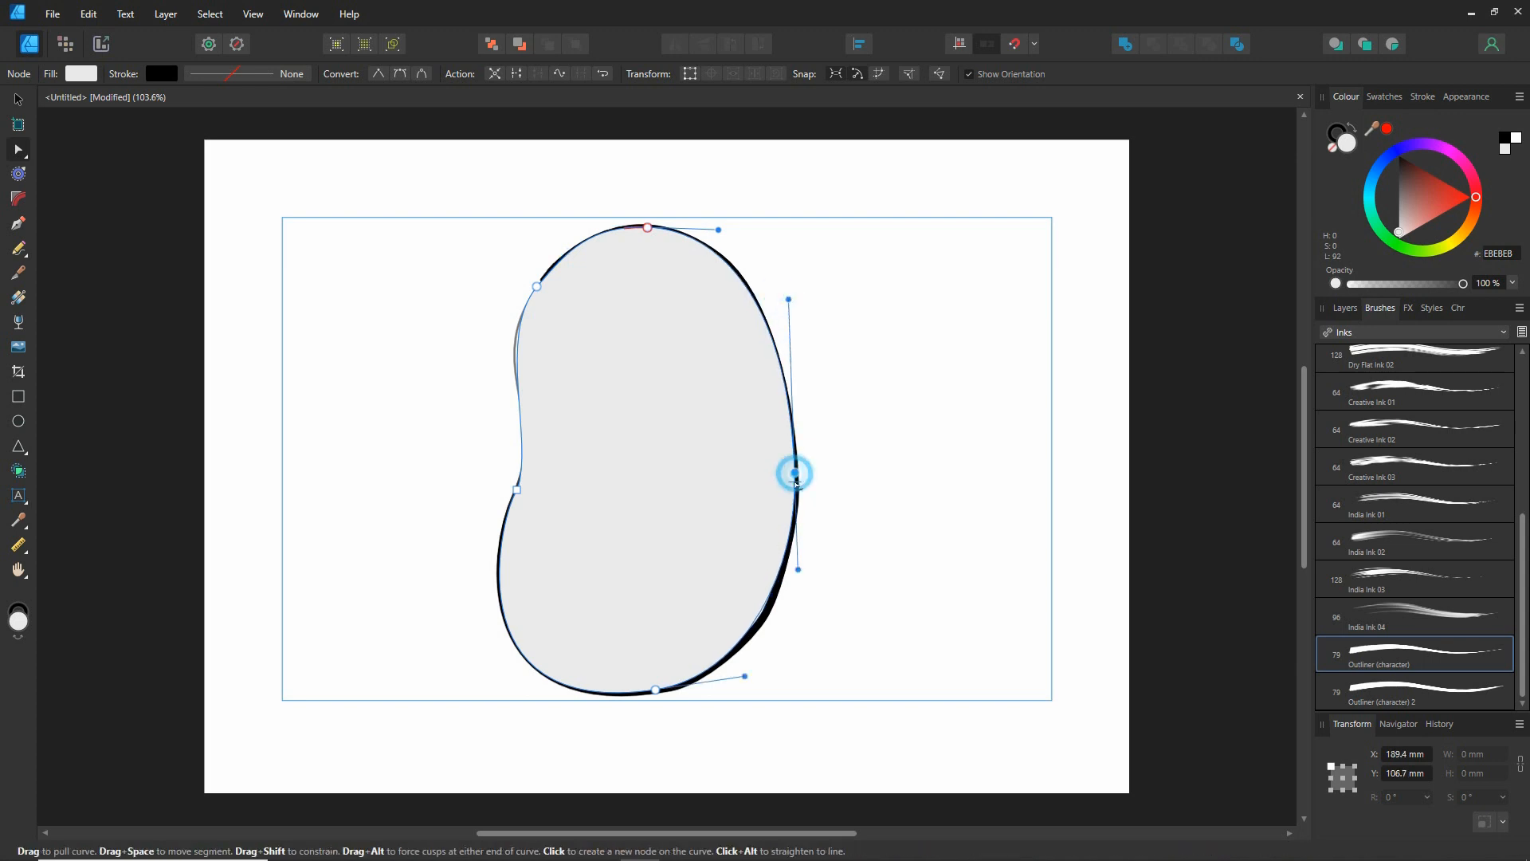
drag(797, 567, 797, 587)
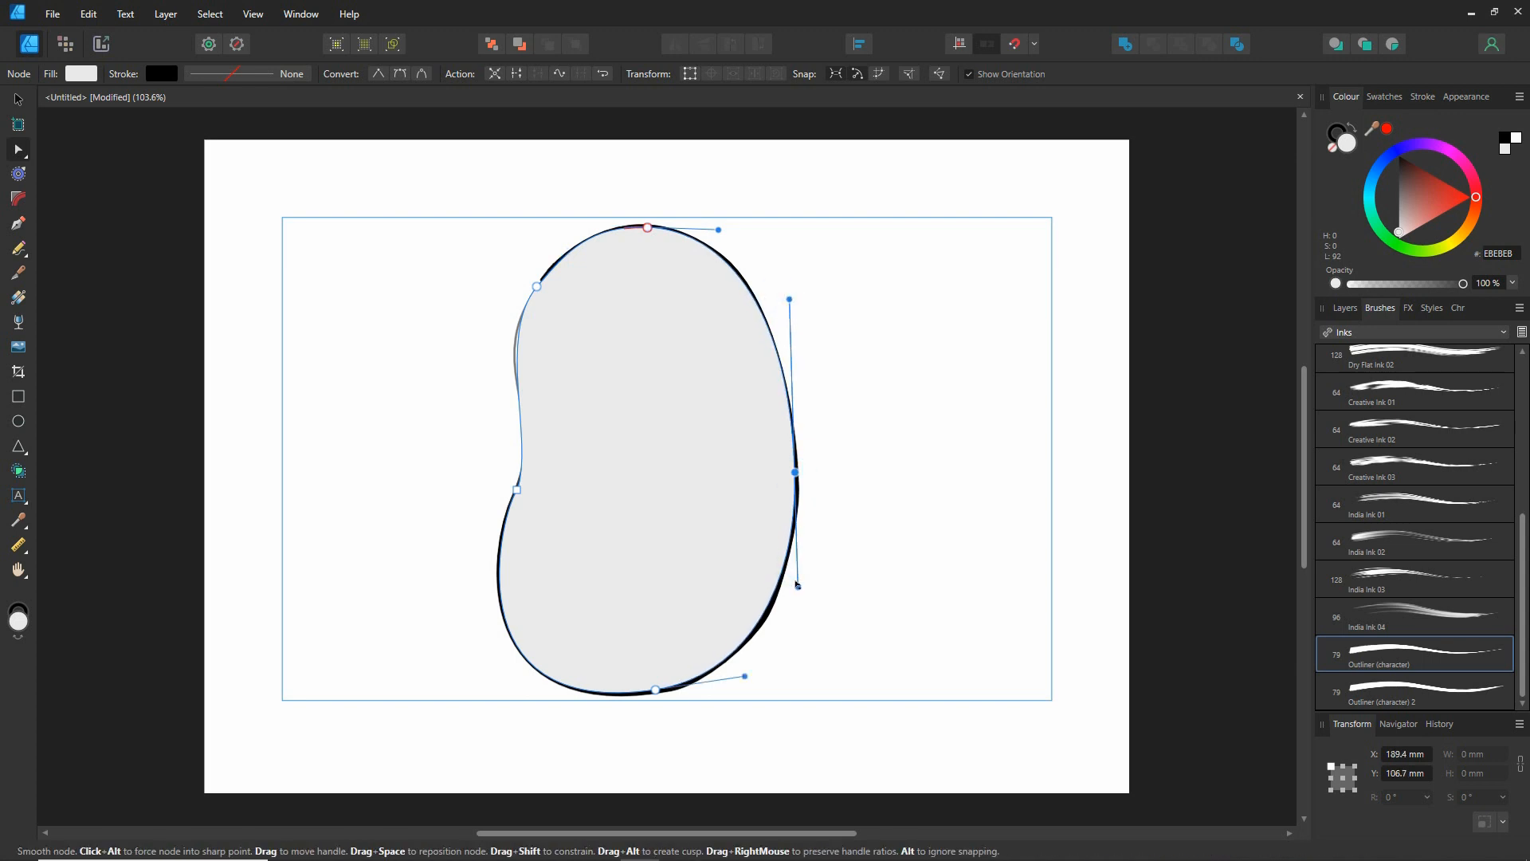
Lengthen the waist node's upper handle and the upper-left node's lower handle so the edge between them follows the thin stroke
click(516, 489)
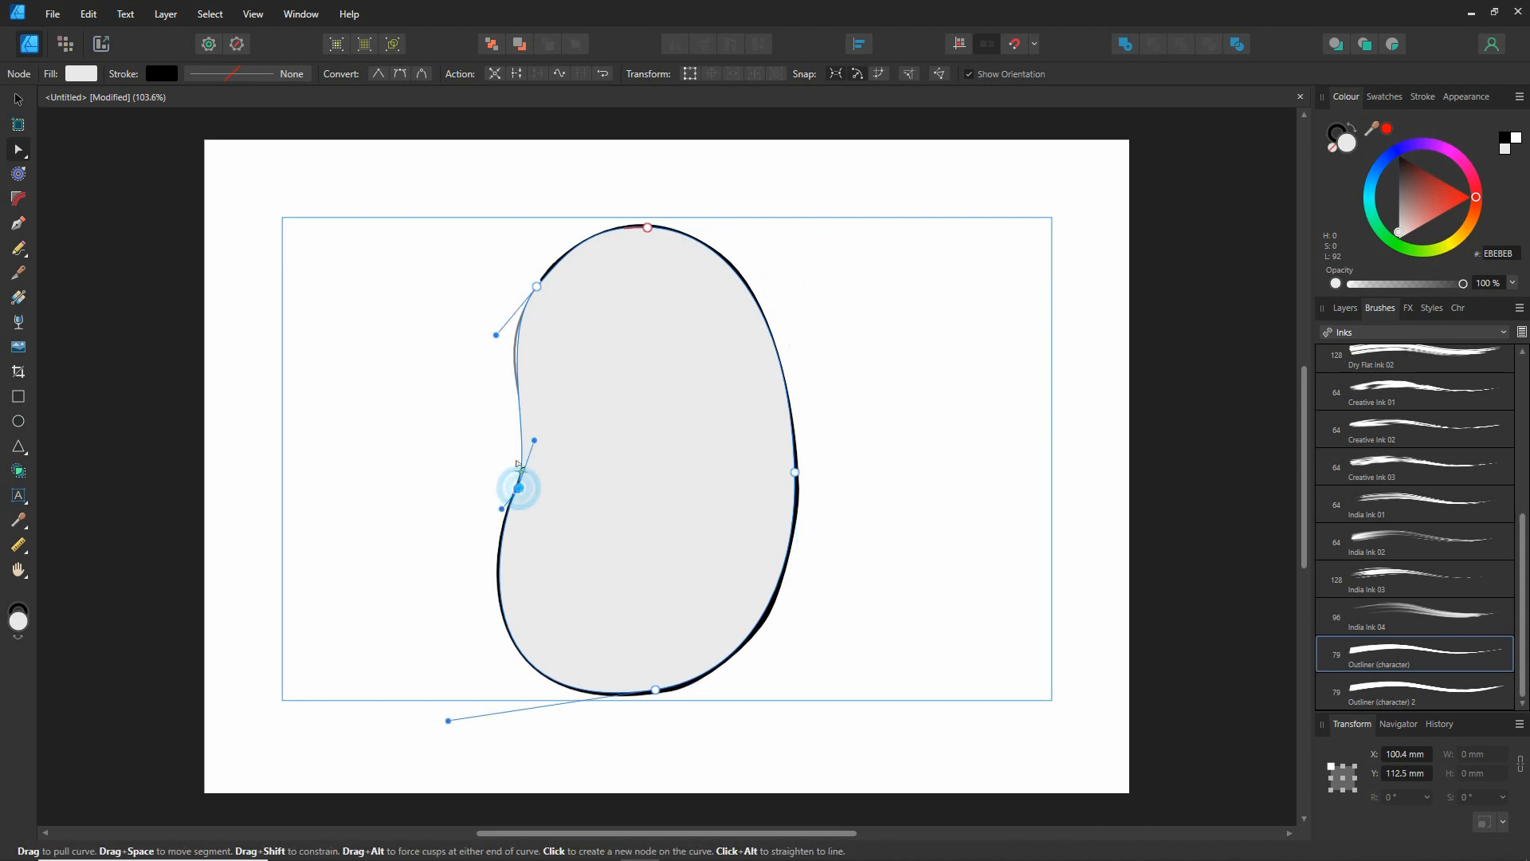
scroll(492, 481, up, 3)
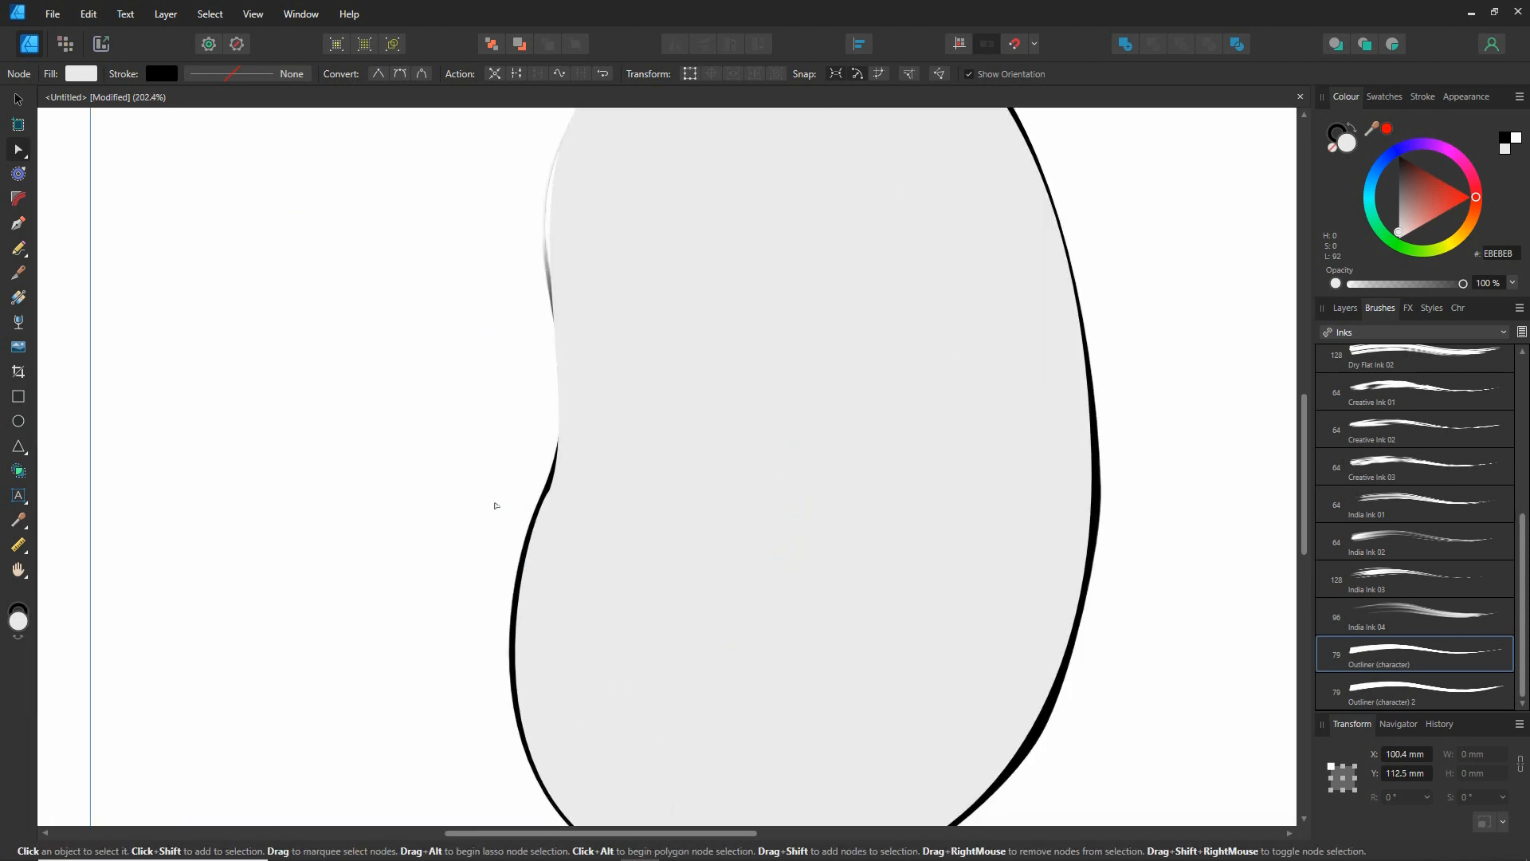
drag(583, 394, 598, 356)
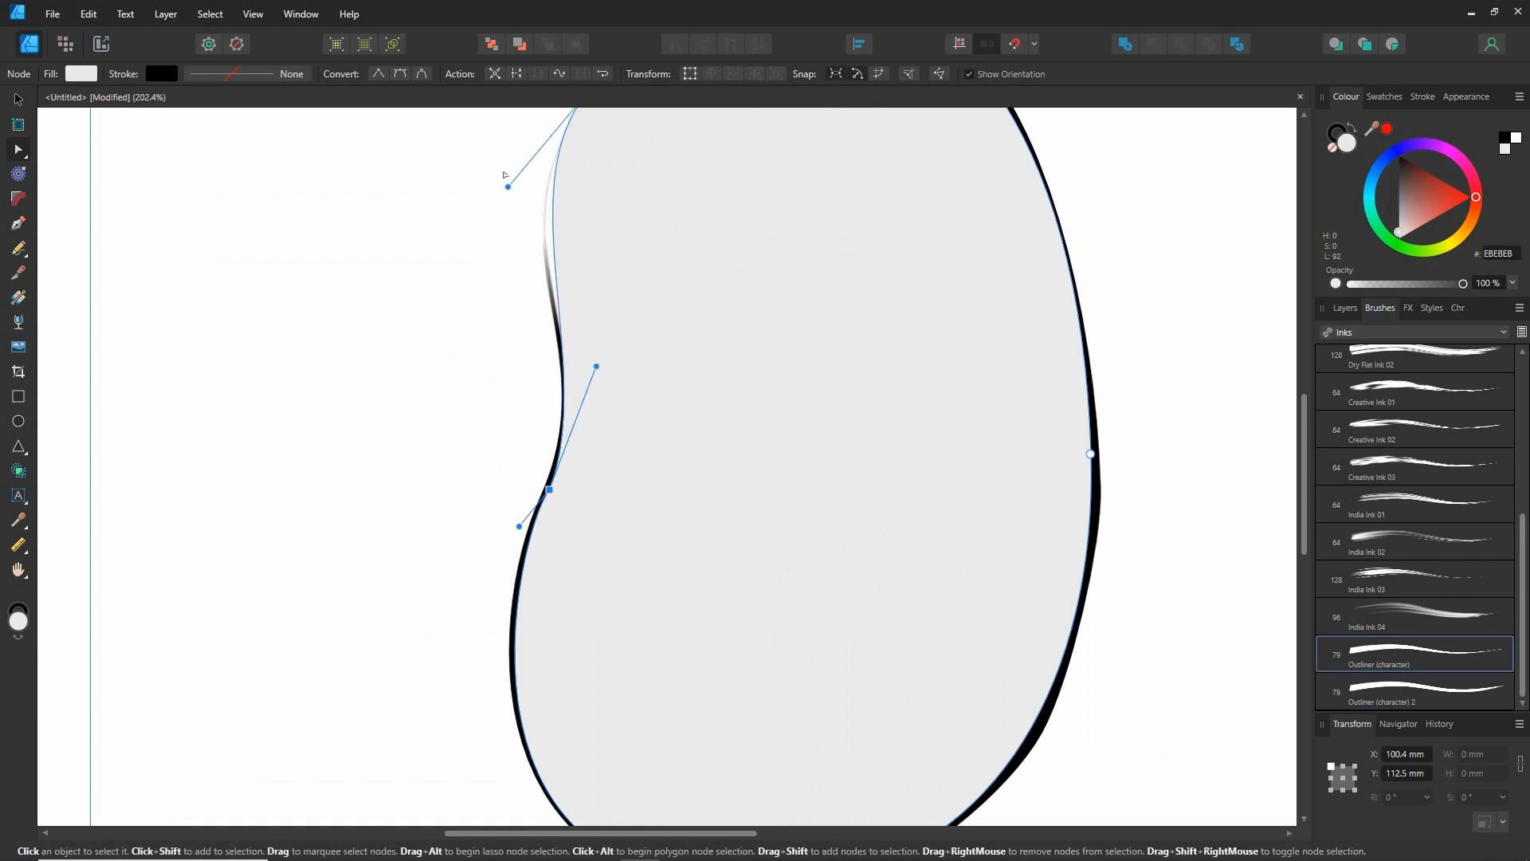
drag(508, 187, 491, 220)
drag(592, 368, 608, 316)
drag(491, 220, 480, 268)
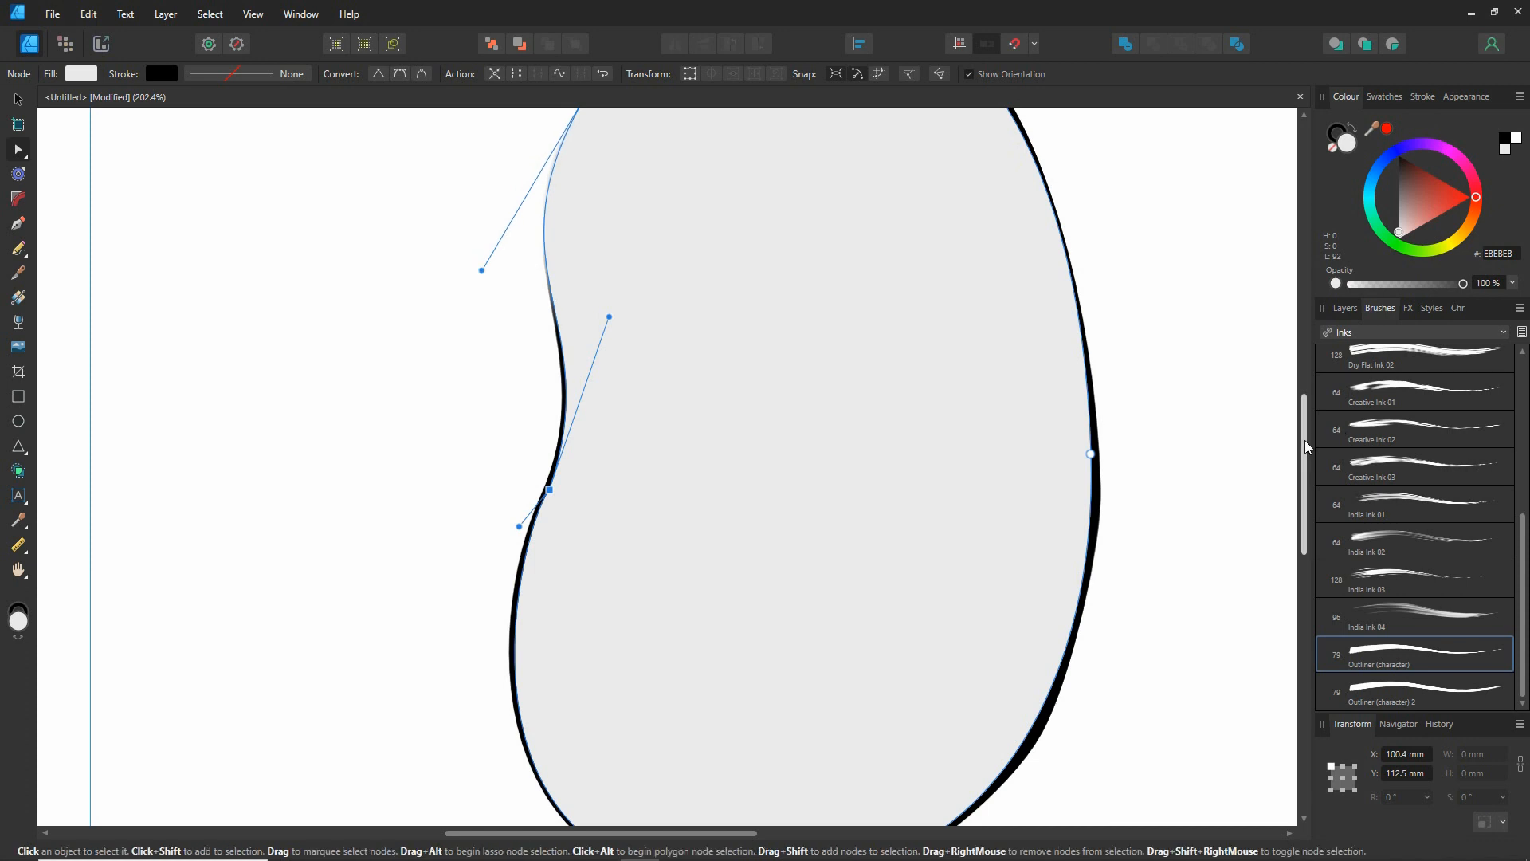
Rotate the upper-left node's handles to follow the outline's top curve, and shorten its lower handle
drag(1305, 446, 1306, 400)
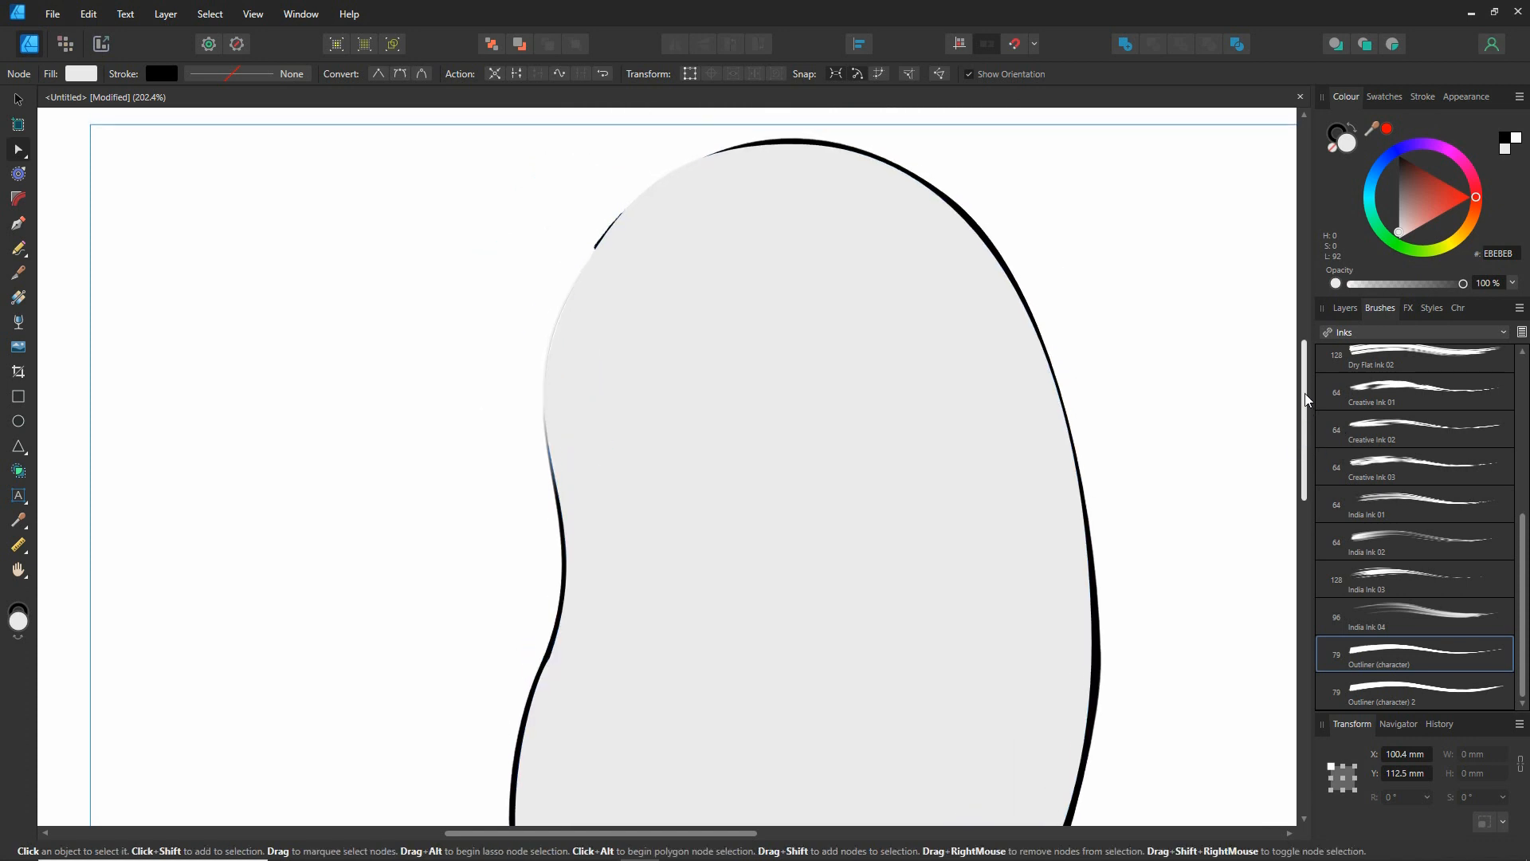
click(588, 259)
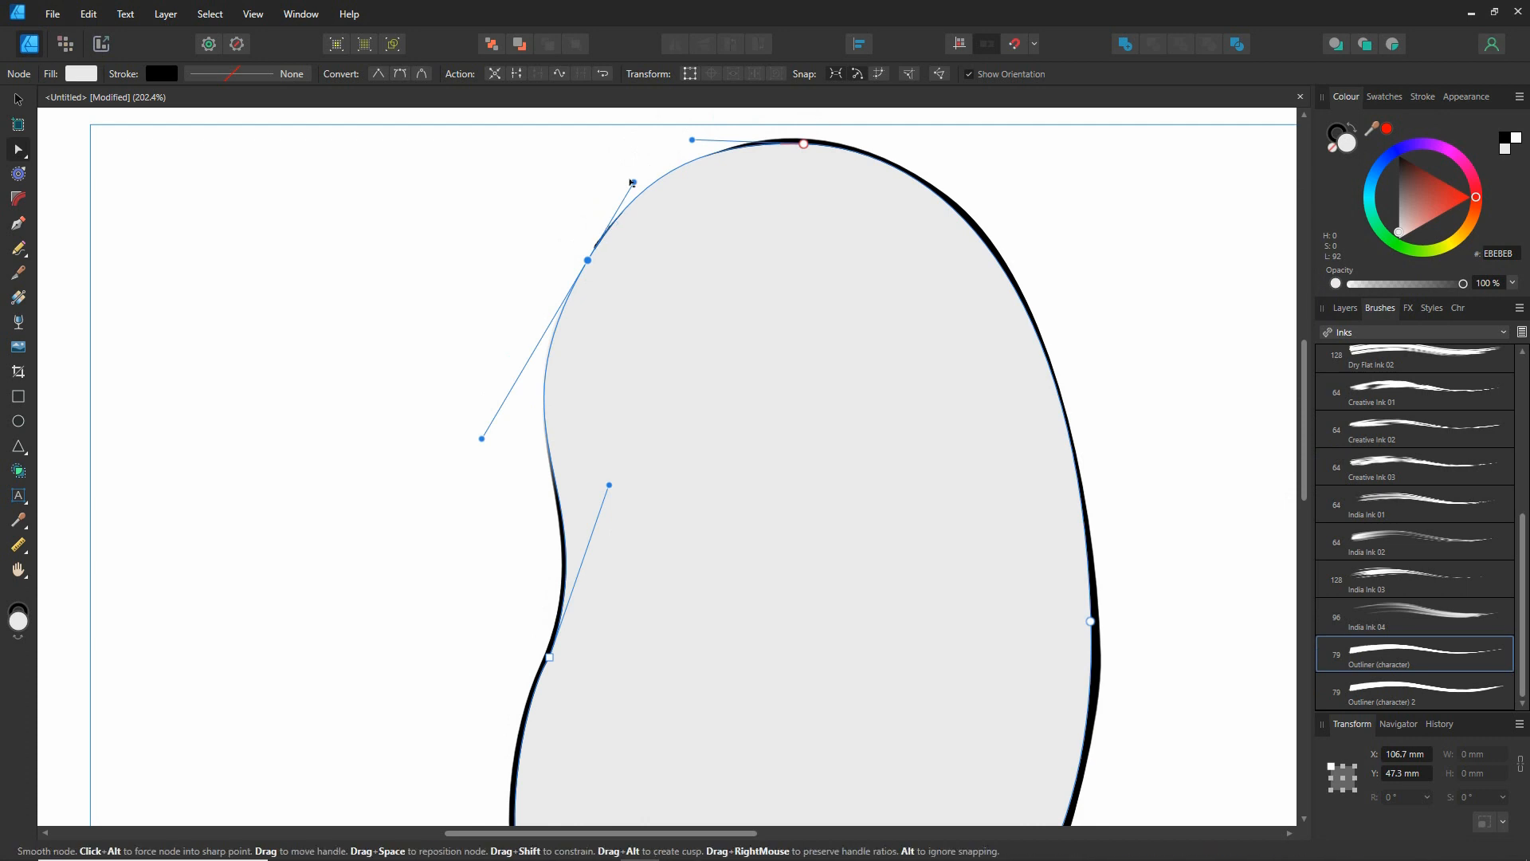
drag(633, 183, 643, 185)
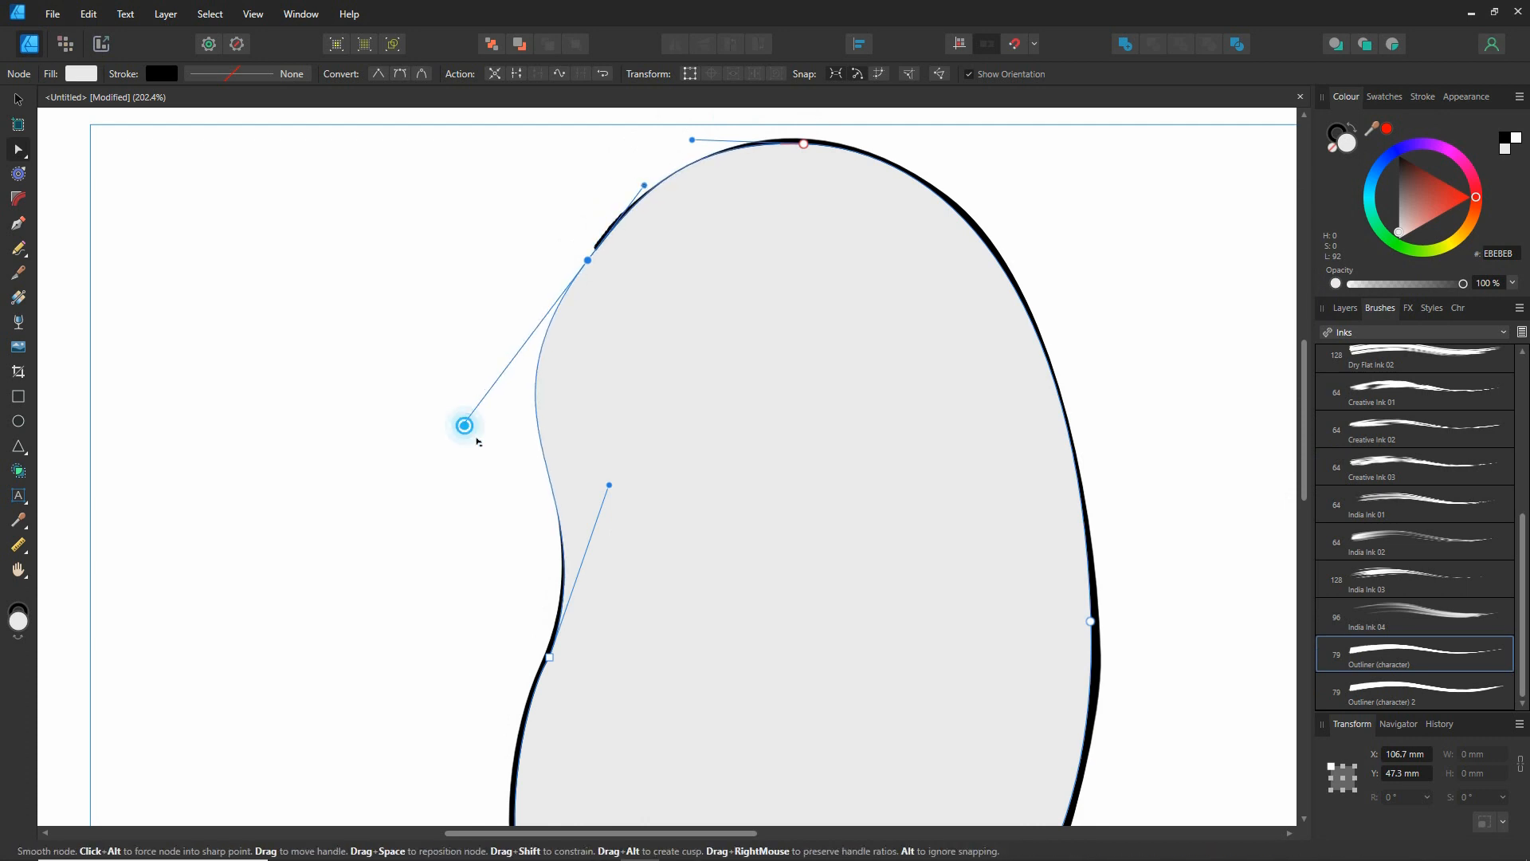
drag(462, 424, 476, 406)
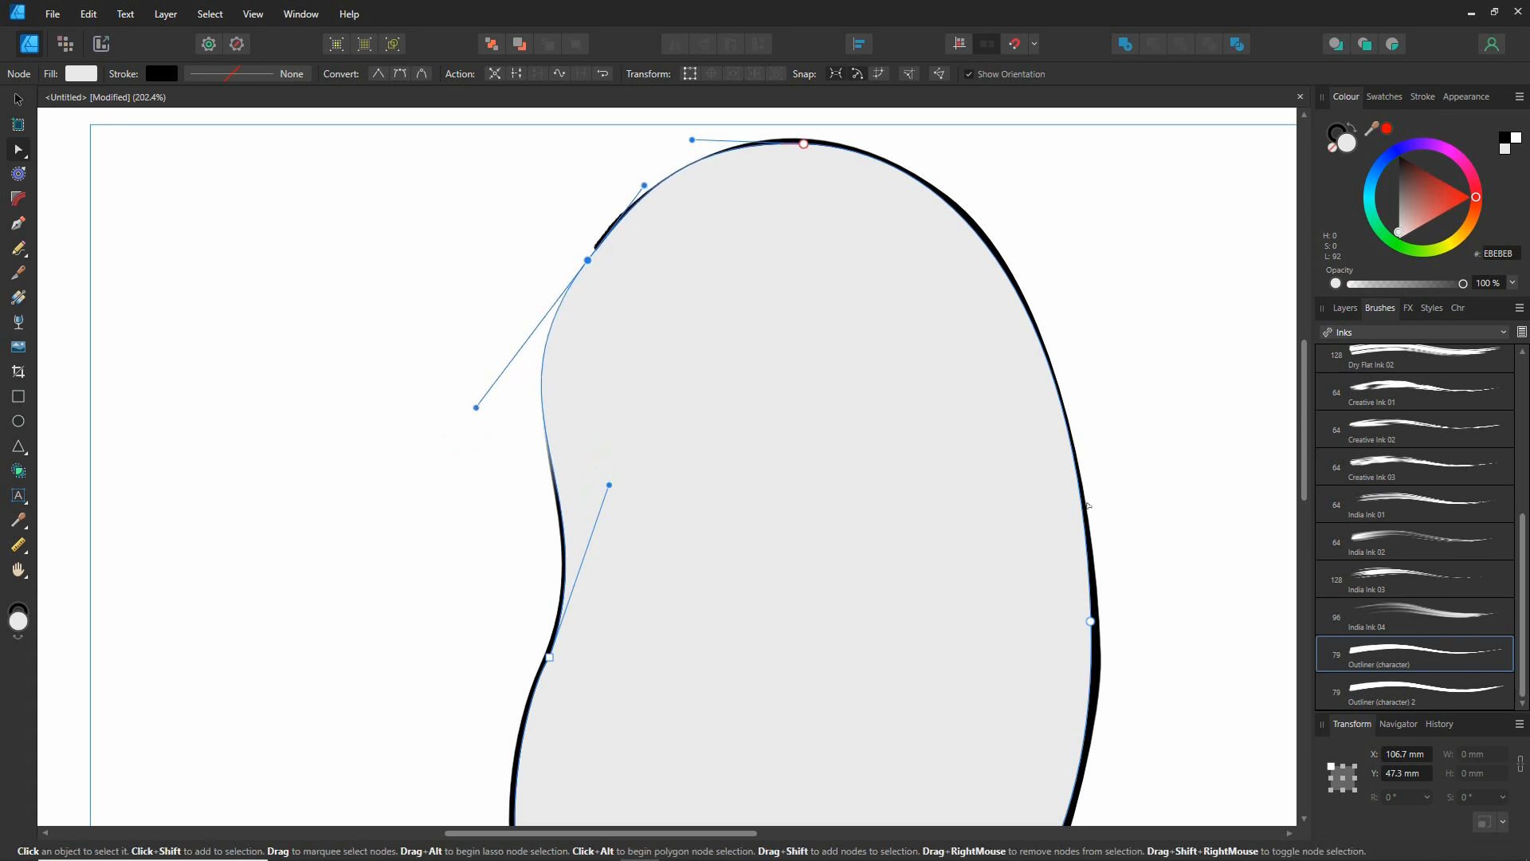
scroll(1088, 505, down, 5)
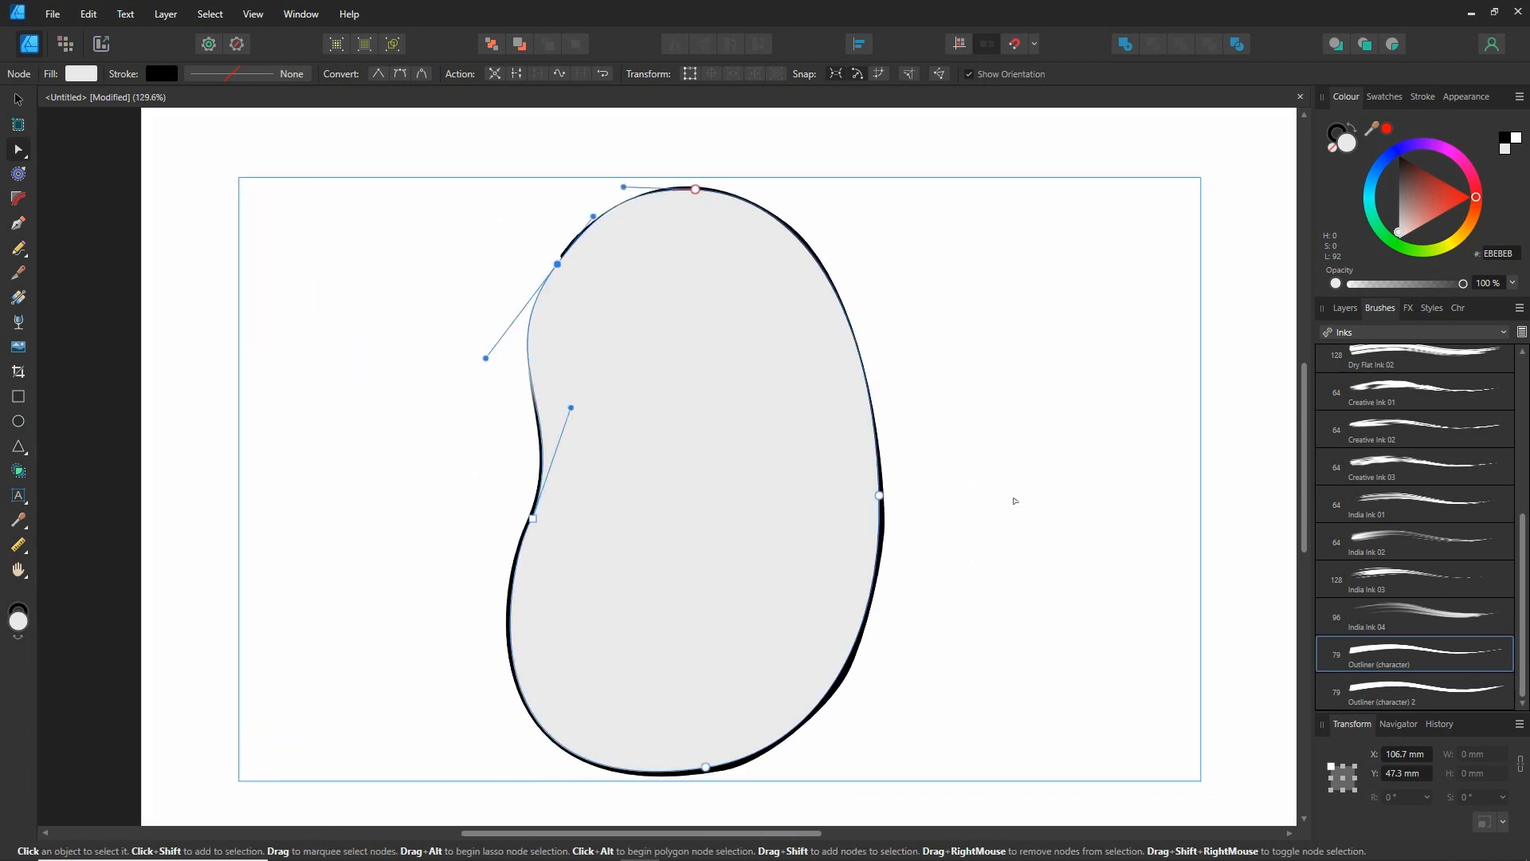
Fill the shape with dark red 881A1A and move its layer below the outline curve
mouse_move(1438, 185)
mouse_down()
mouse_move(1423, 185)
mouse_move(1442, 209)
mouse_move(1444, 190)
mouse_move(1417, 175)
mouse_move(1430, 181)
mouse_up()
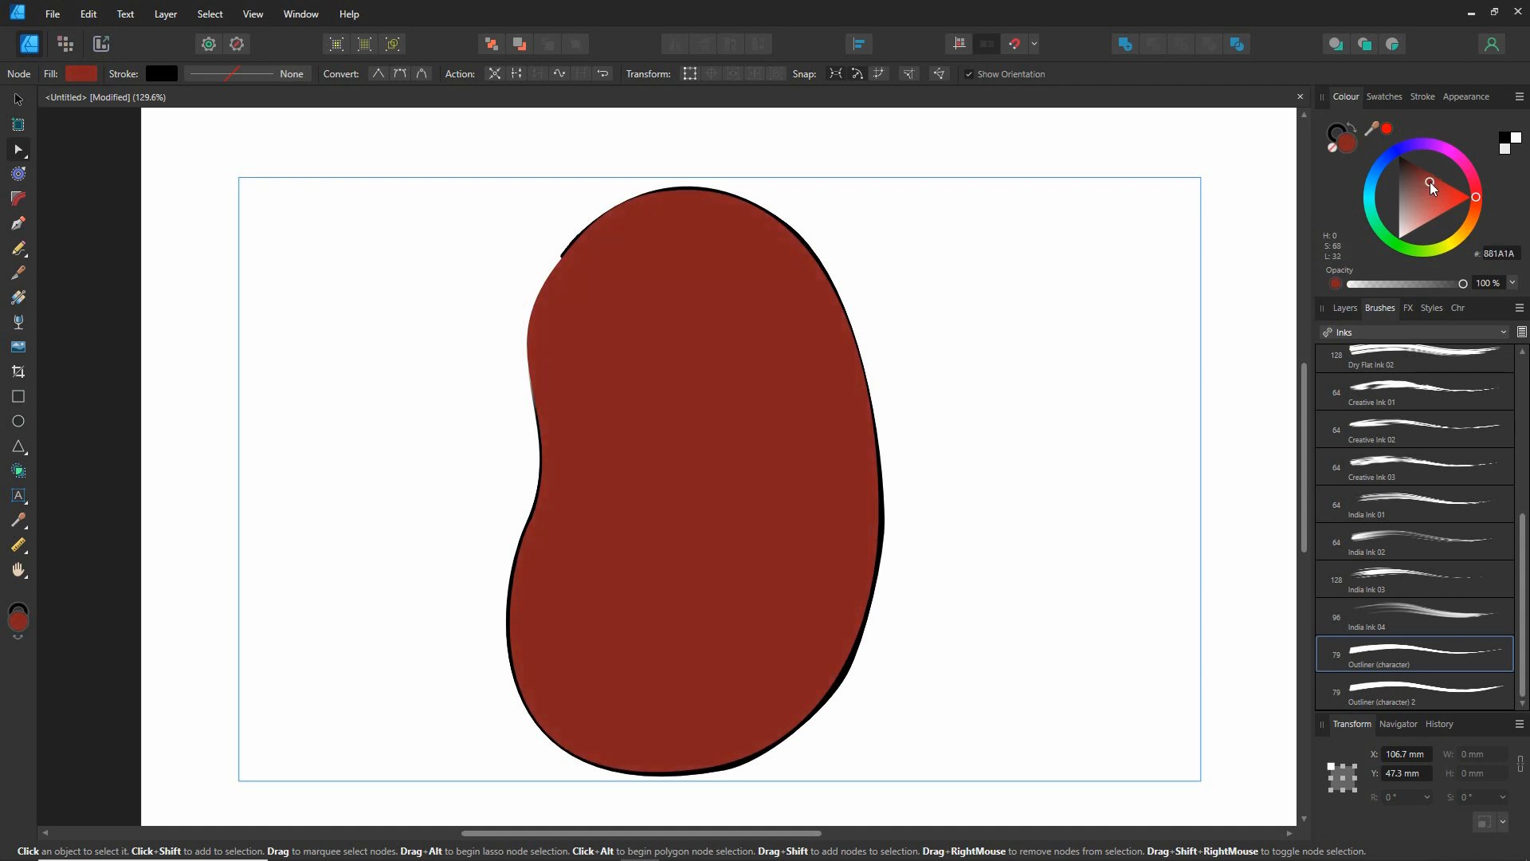
click(1345, 308)
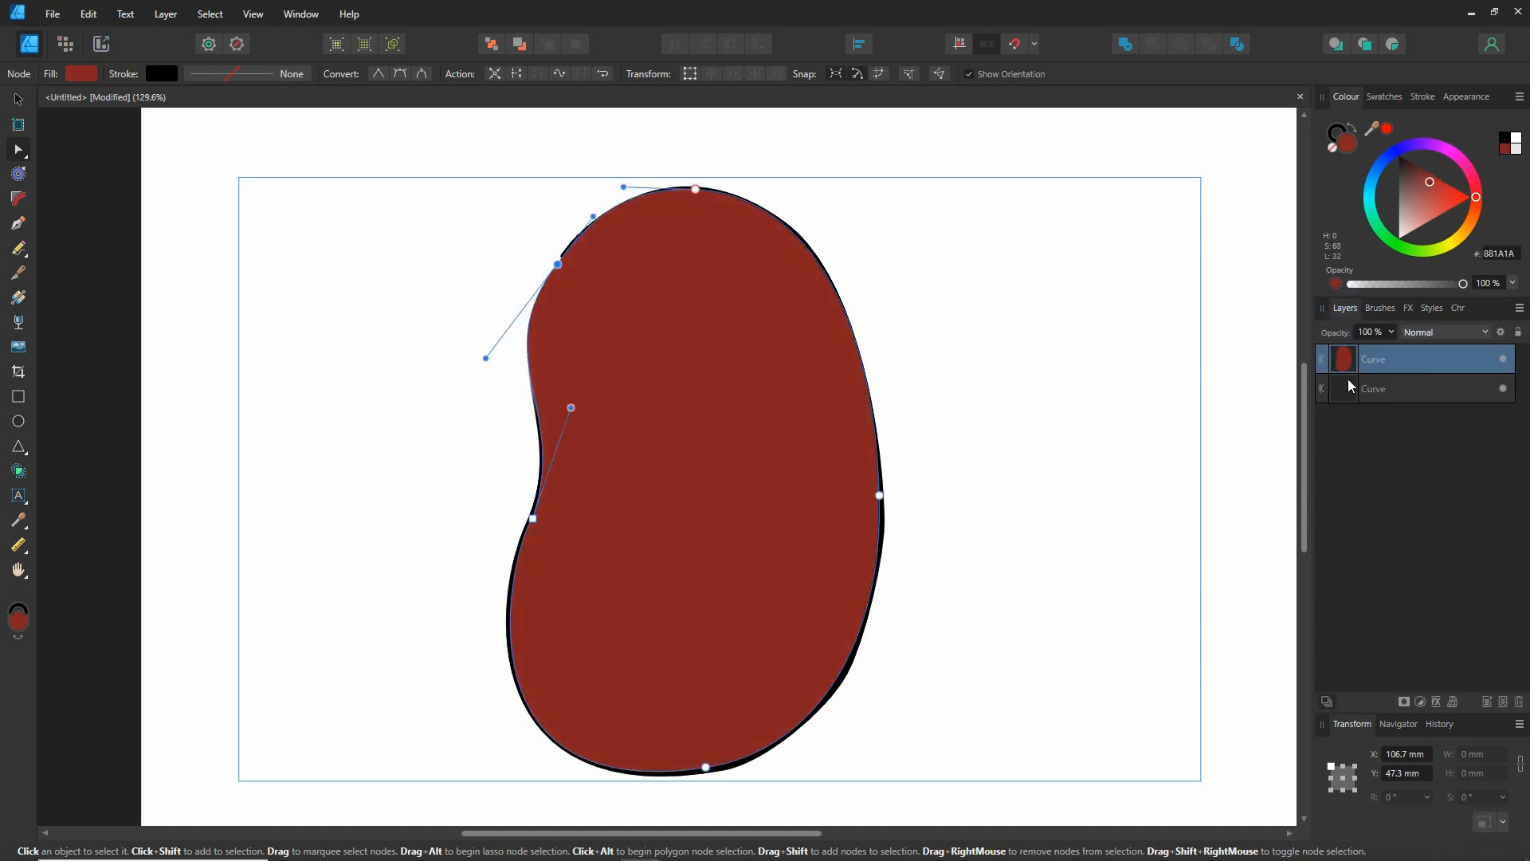
drag(1346, 365, 1336, 405)
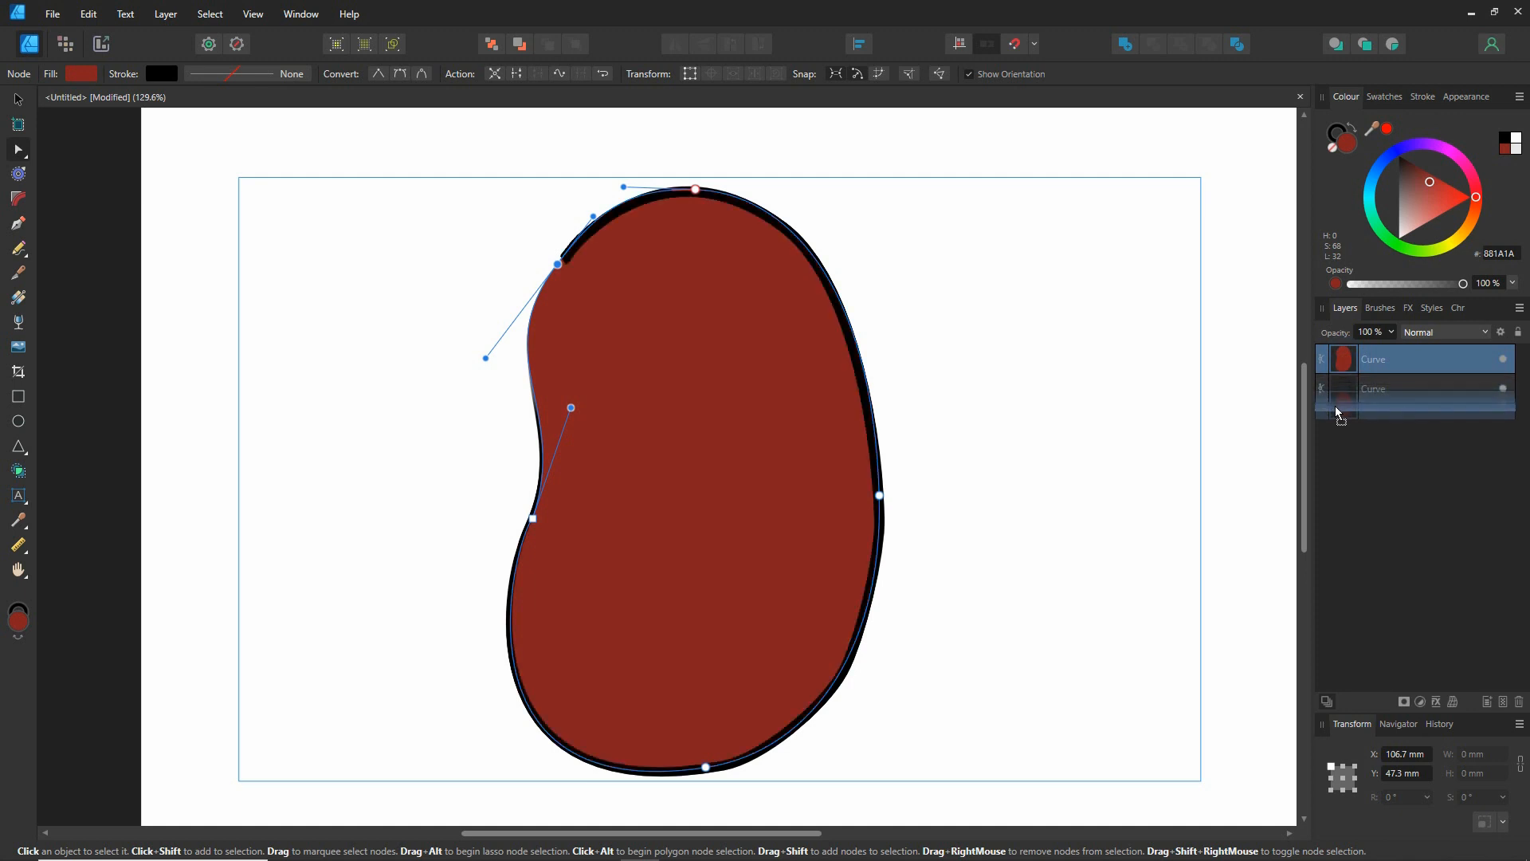
Recolour the outline curve's stroke to very dark red 330000
click(1344, 359)
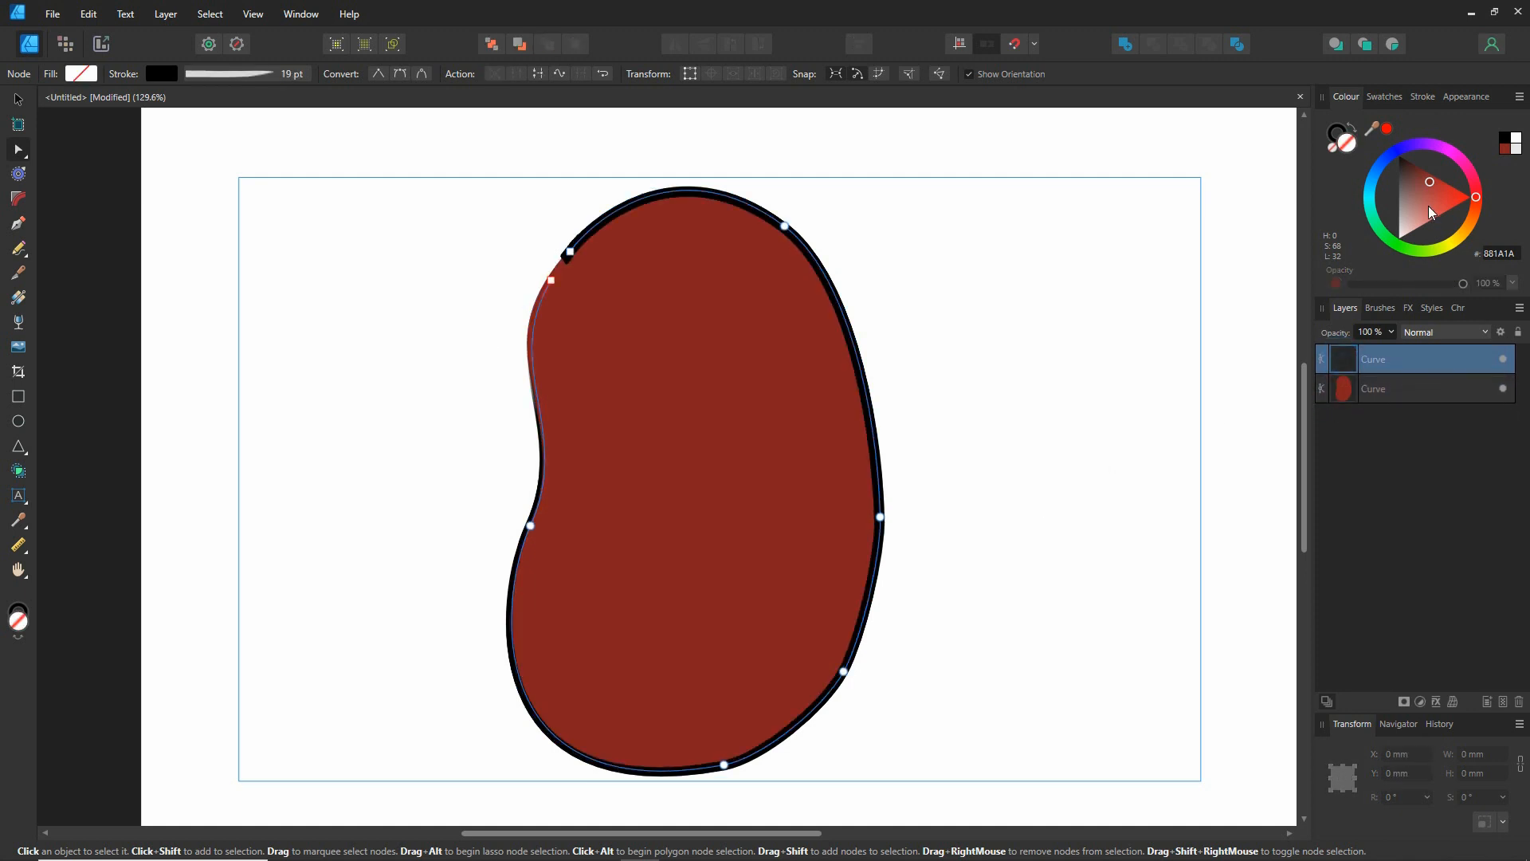
mouse_move(1427, 180)
mouse_down()
mouse_move(1414, 169)
mouse_move(1417, 182)
mouse_up()
key(ctrl+z)
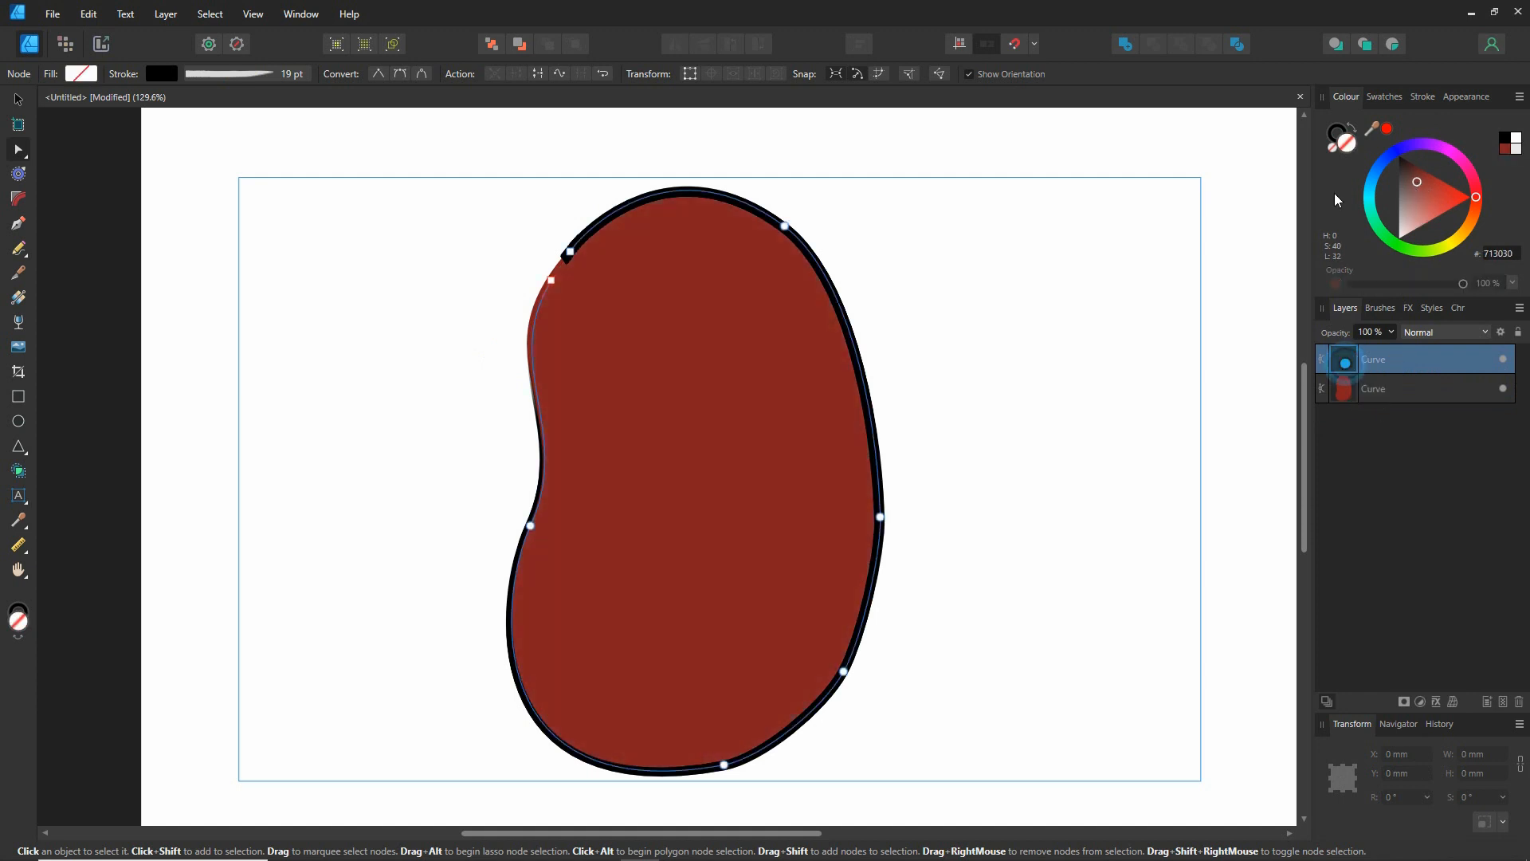
click(1338, 133)
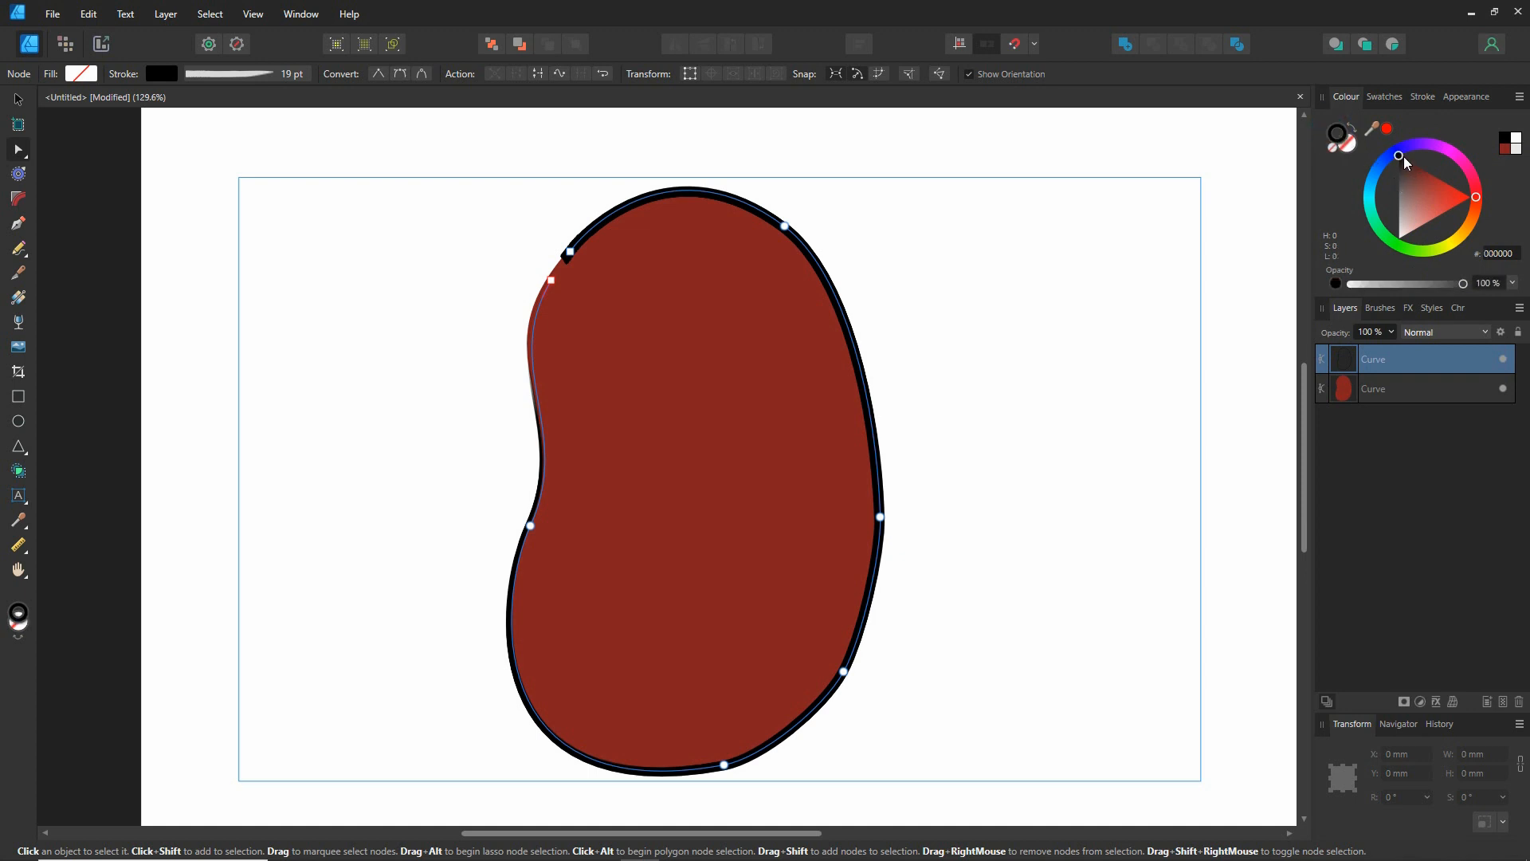
mouse_move(1403, 158)
mouse_down()
mouse_move(1400, 196)
mouse_move(1413, 161)
mouse_up()
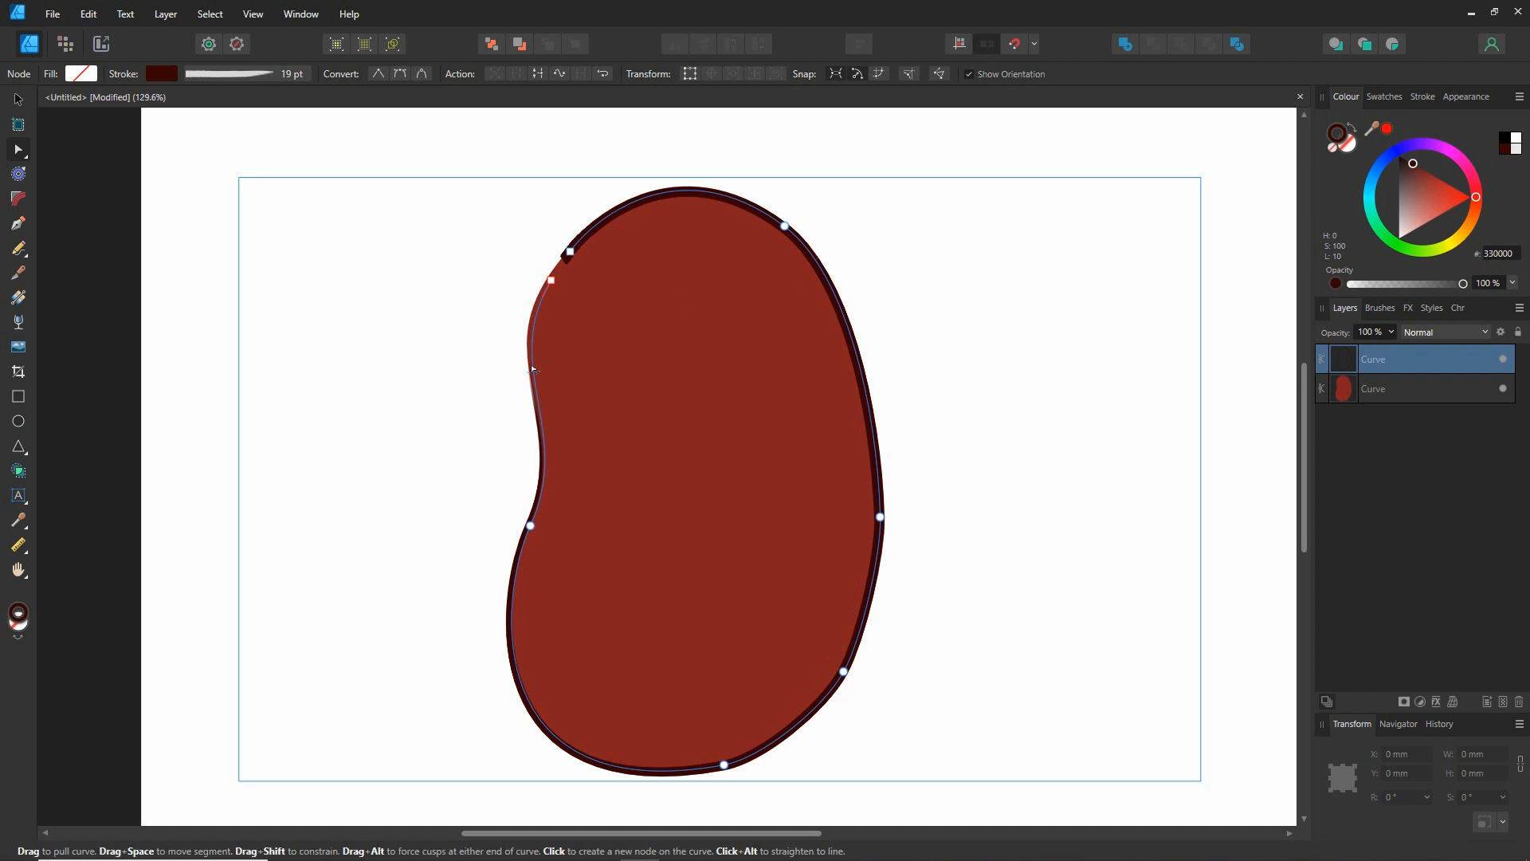
Set the dark red filled shape's stroke colour to none
scroll(526, 363, up, 1)
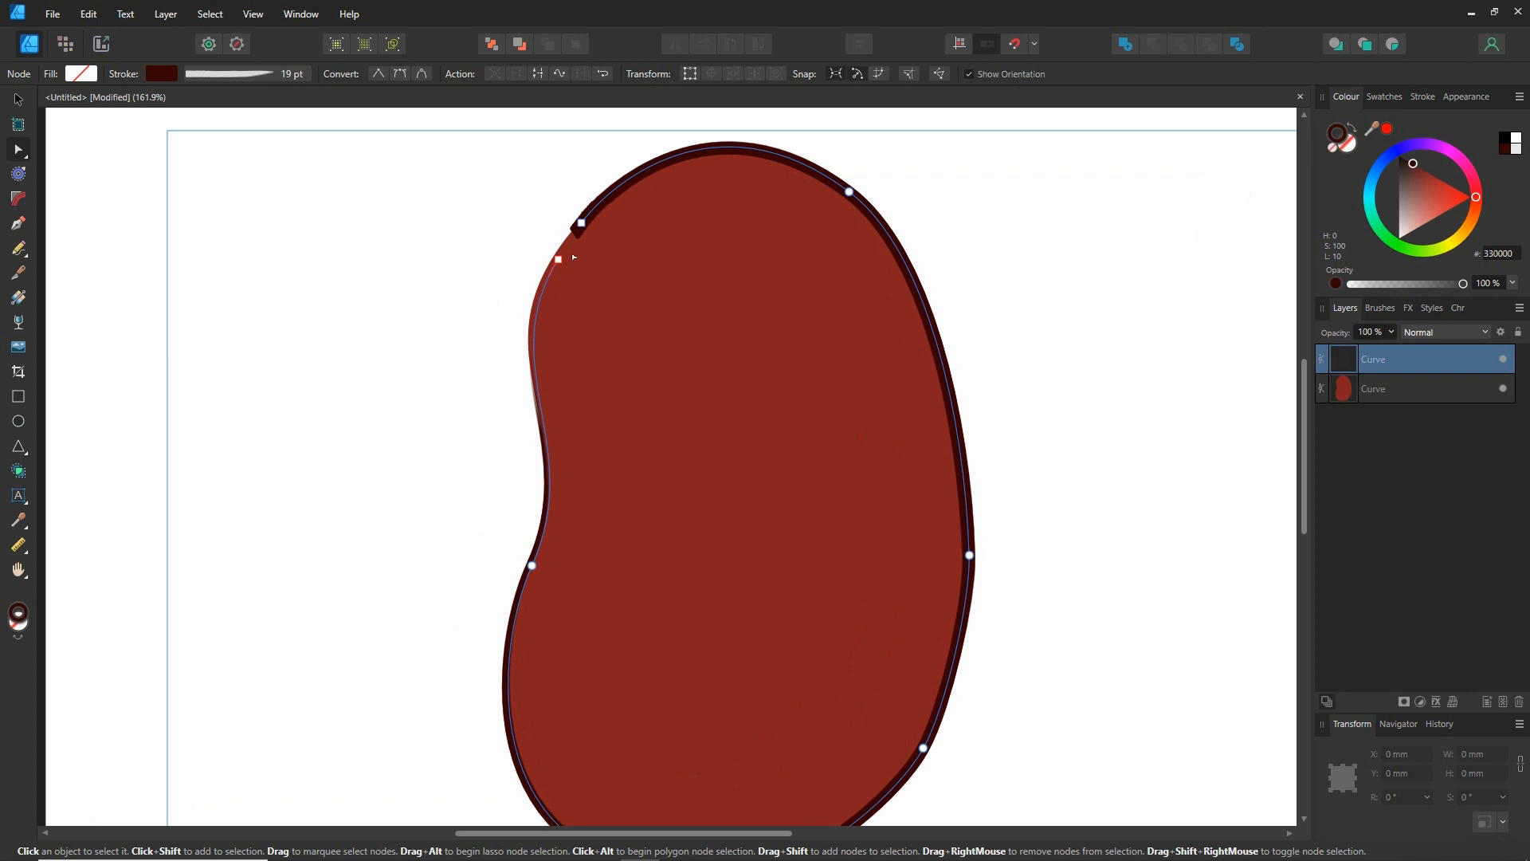
click(610, 254)
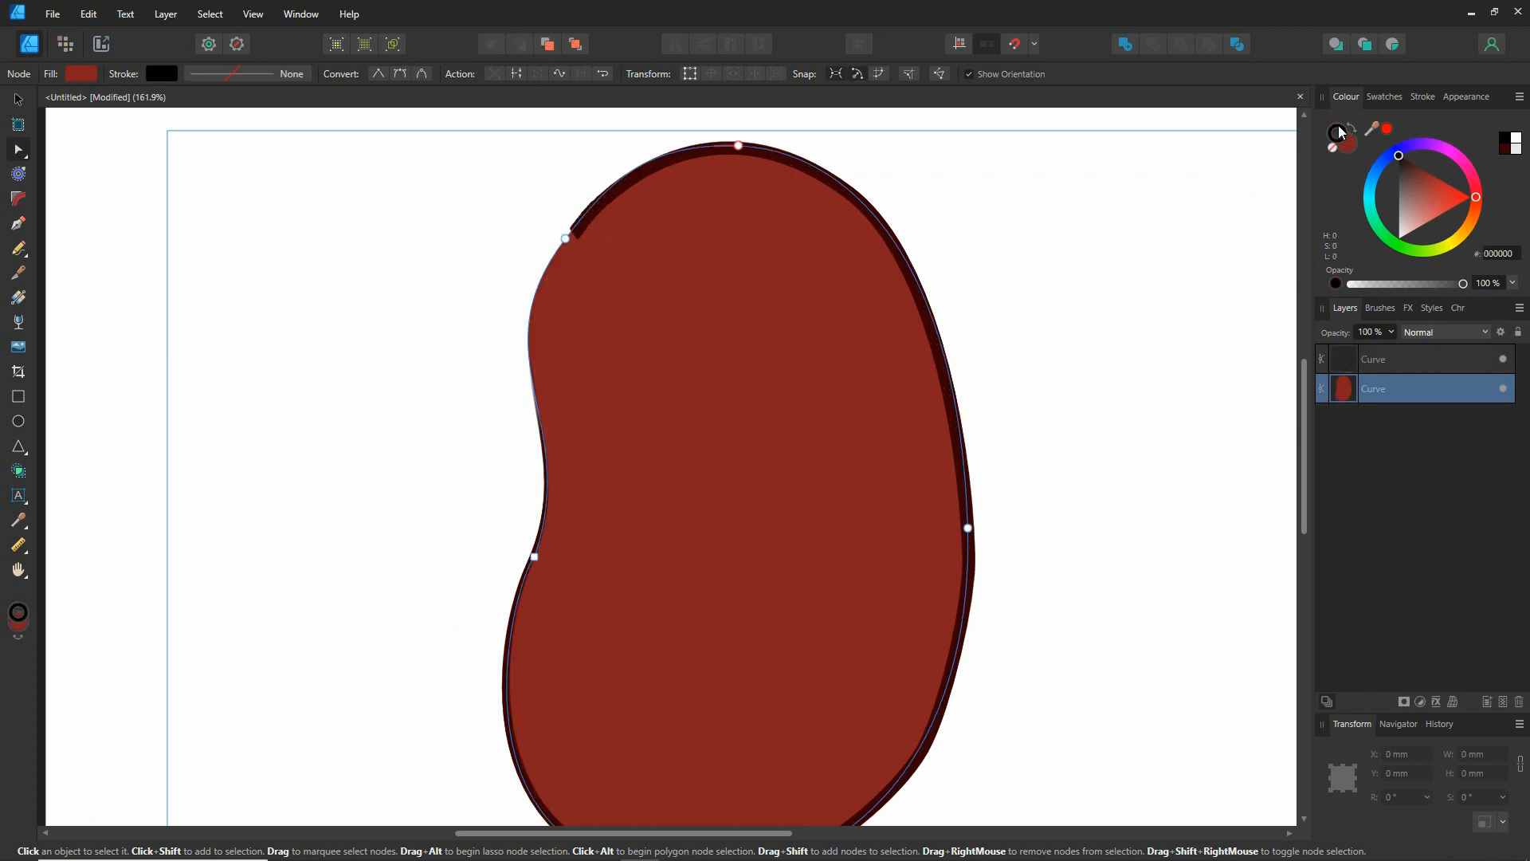
click(1332, 150)
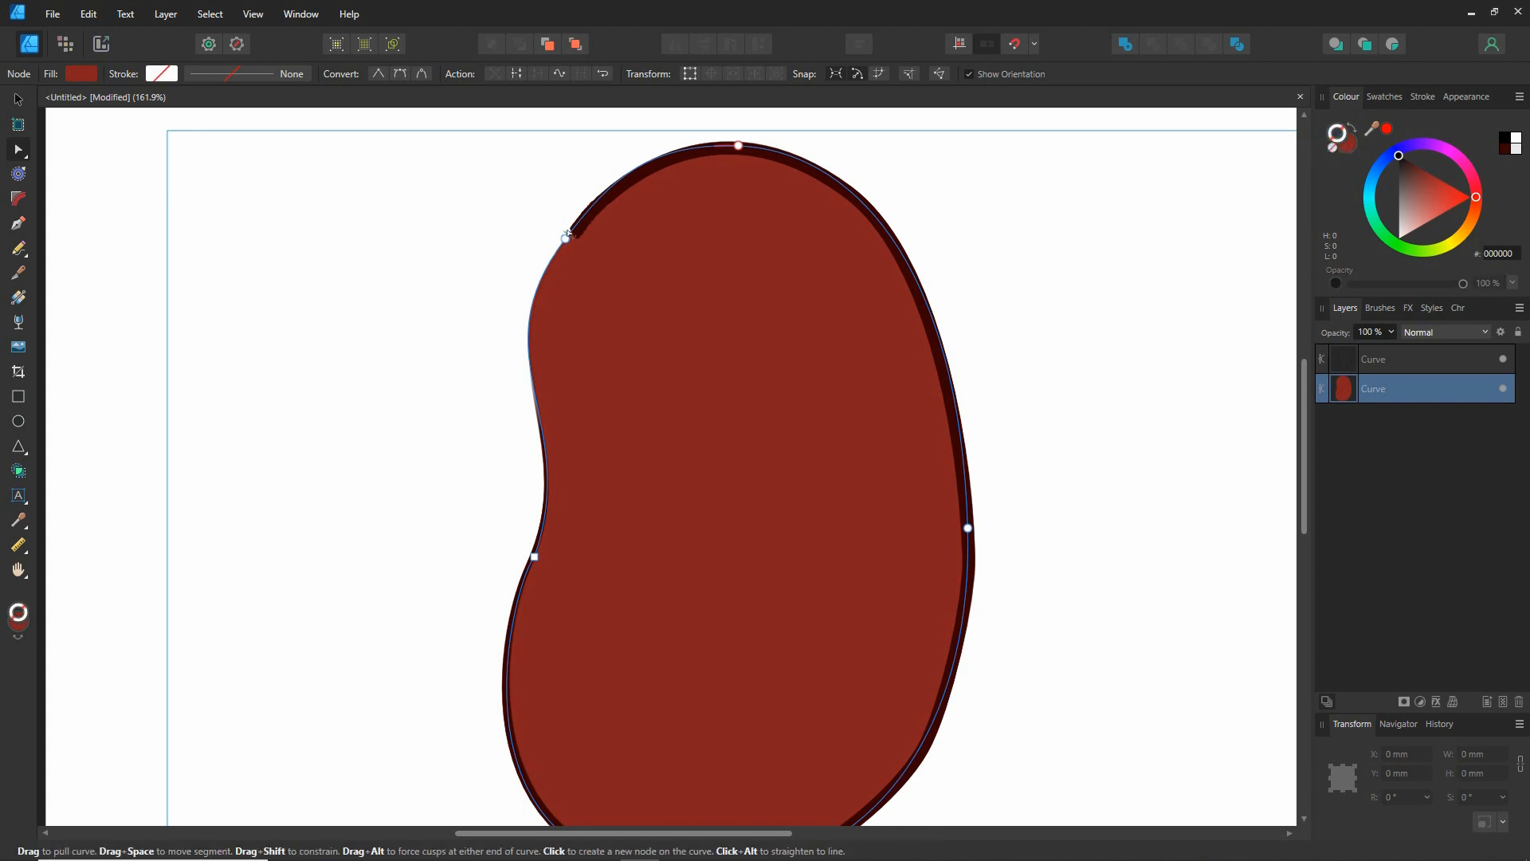
Move the filled shape's upper-left node to about X 107.6 mm, Y 47.4 mm and shorten the waist node's upper handle
click(565, 238)
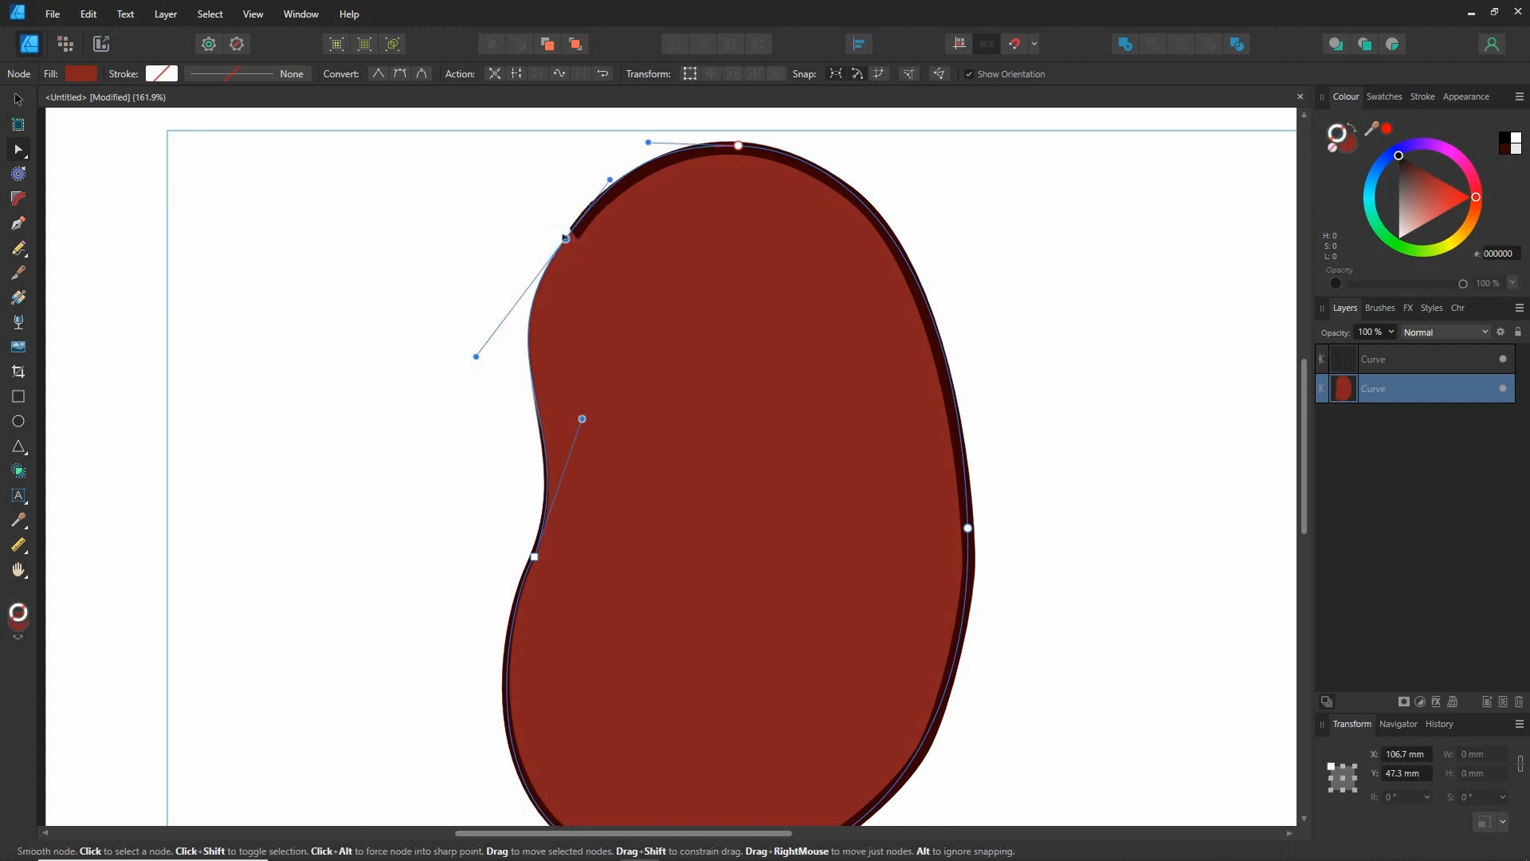
drag(565, 237, 570, 238)
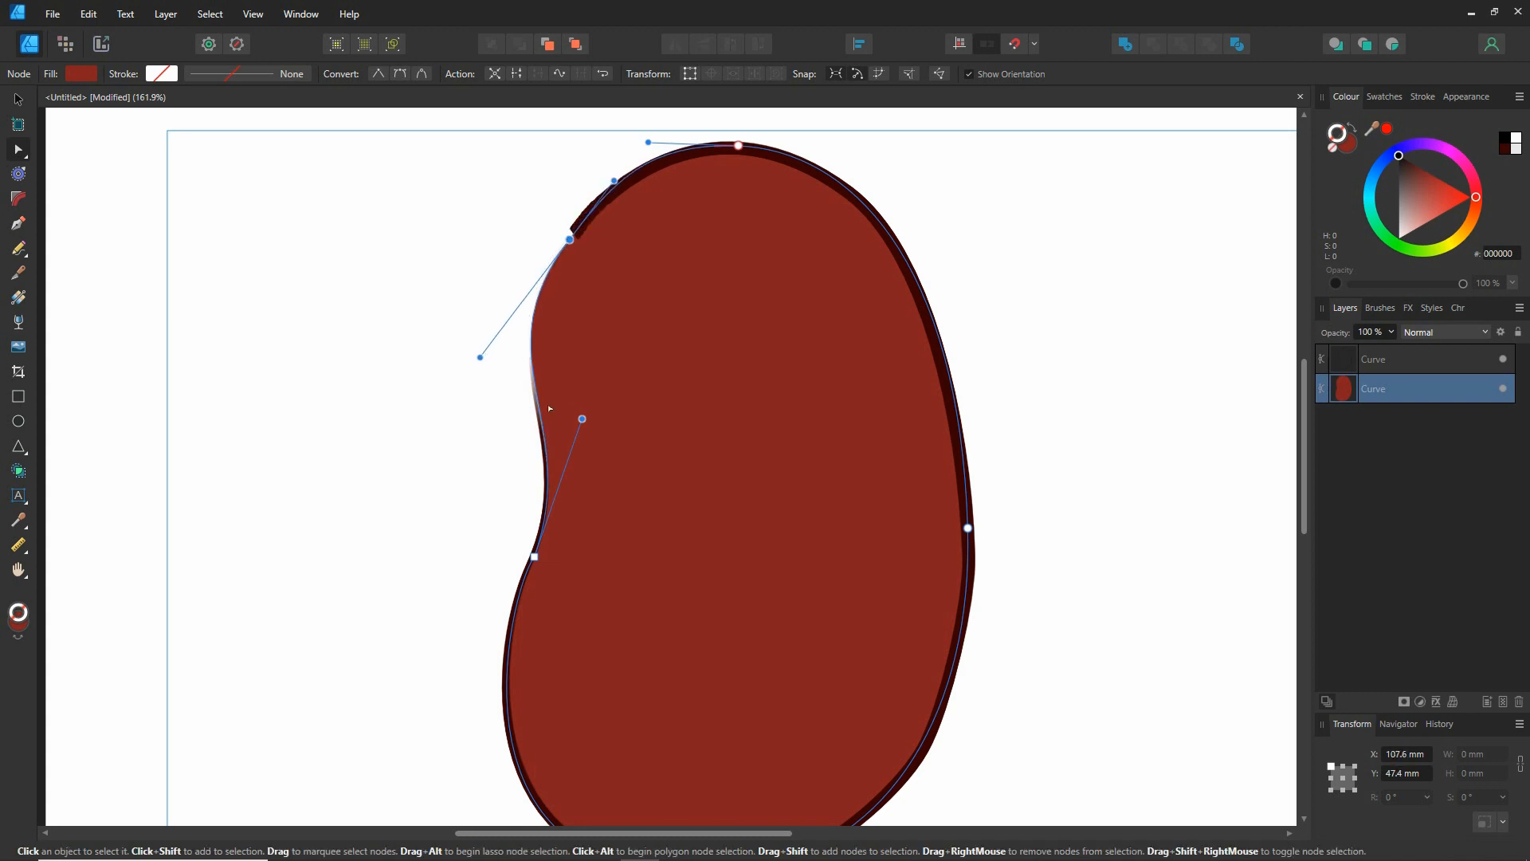
drag(582, 419, 580, 434)
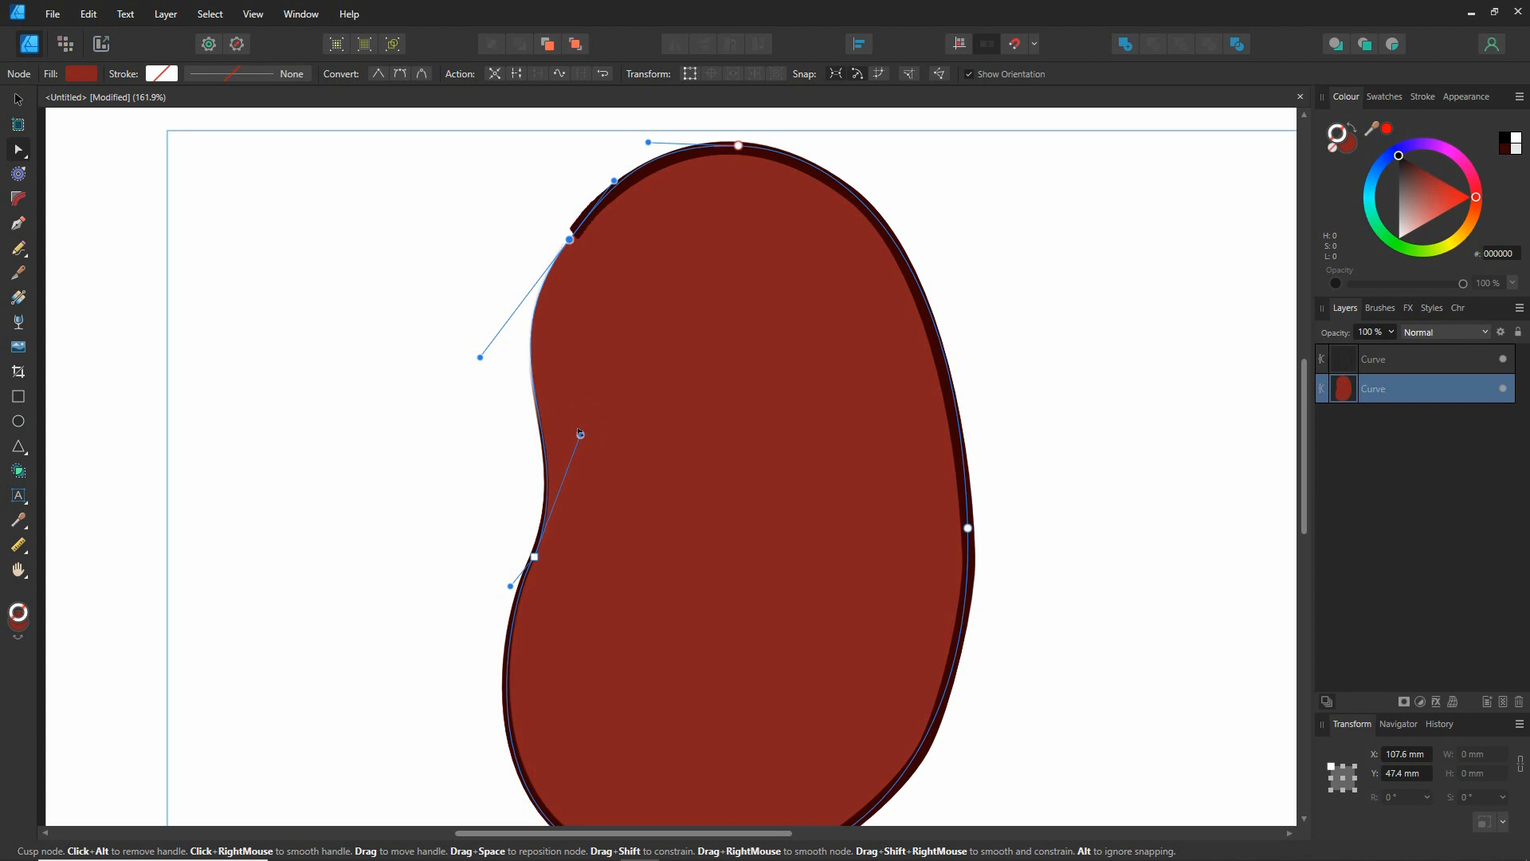
Edit the Outliner (character) brush used by the outline curve, setting its head offset to 0 px
click(1344, 362)
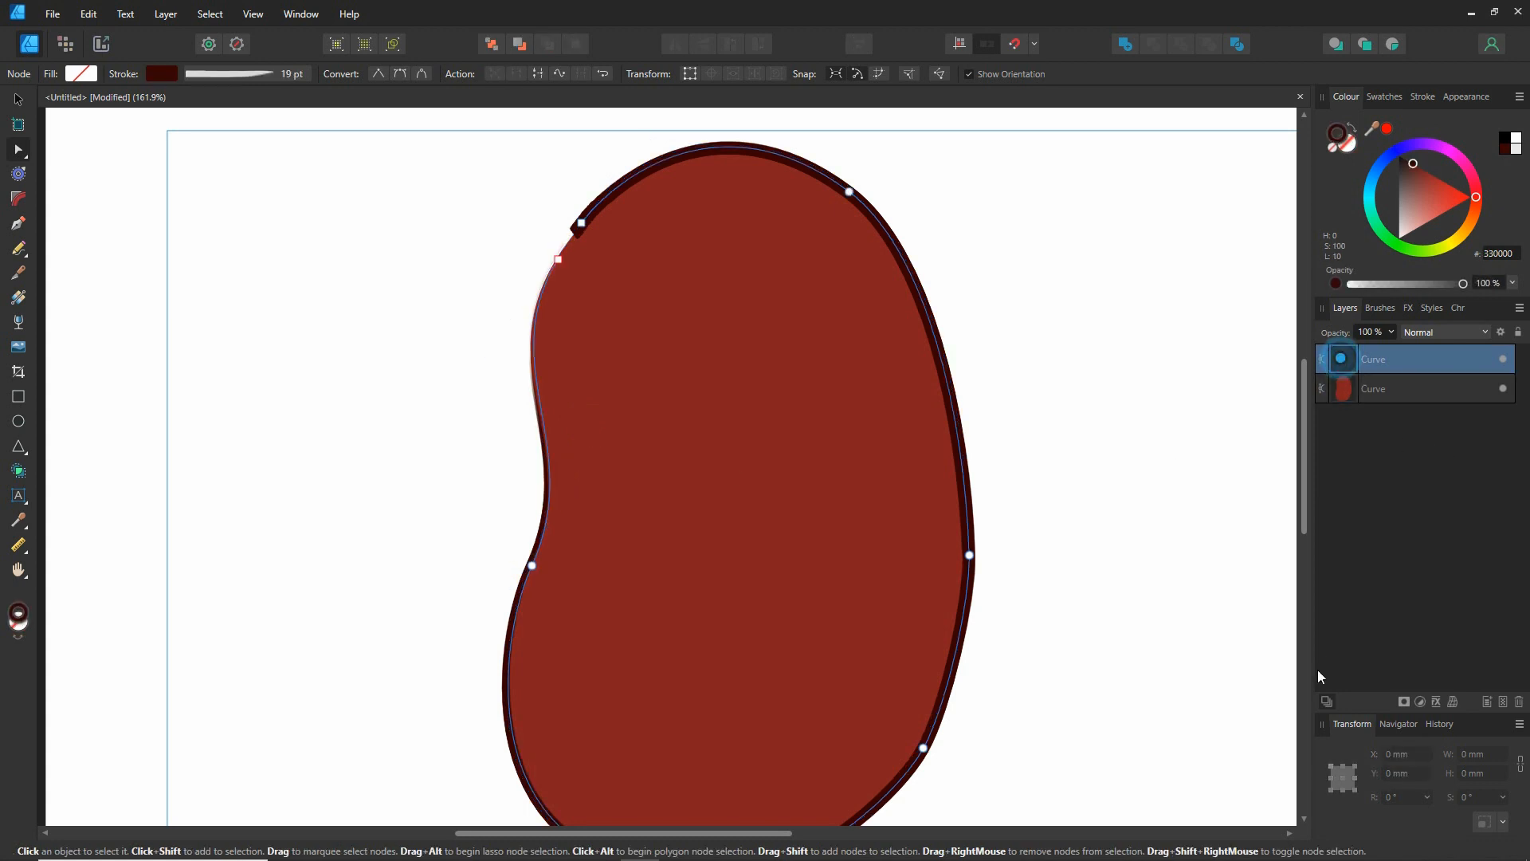
click(1381, 308)
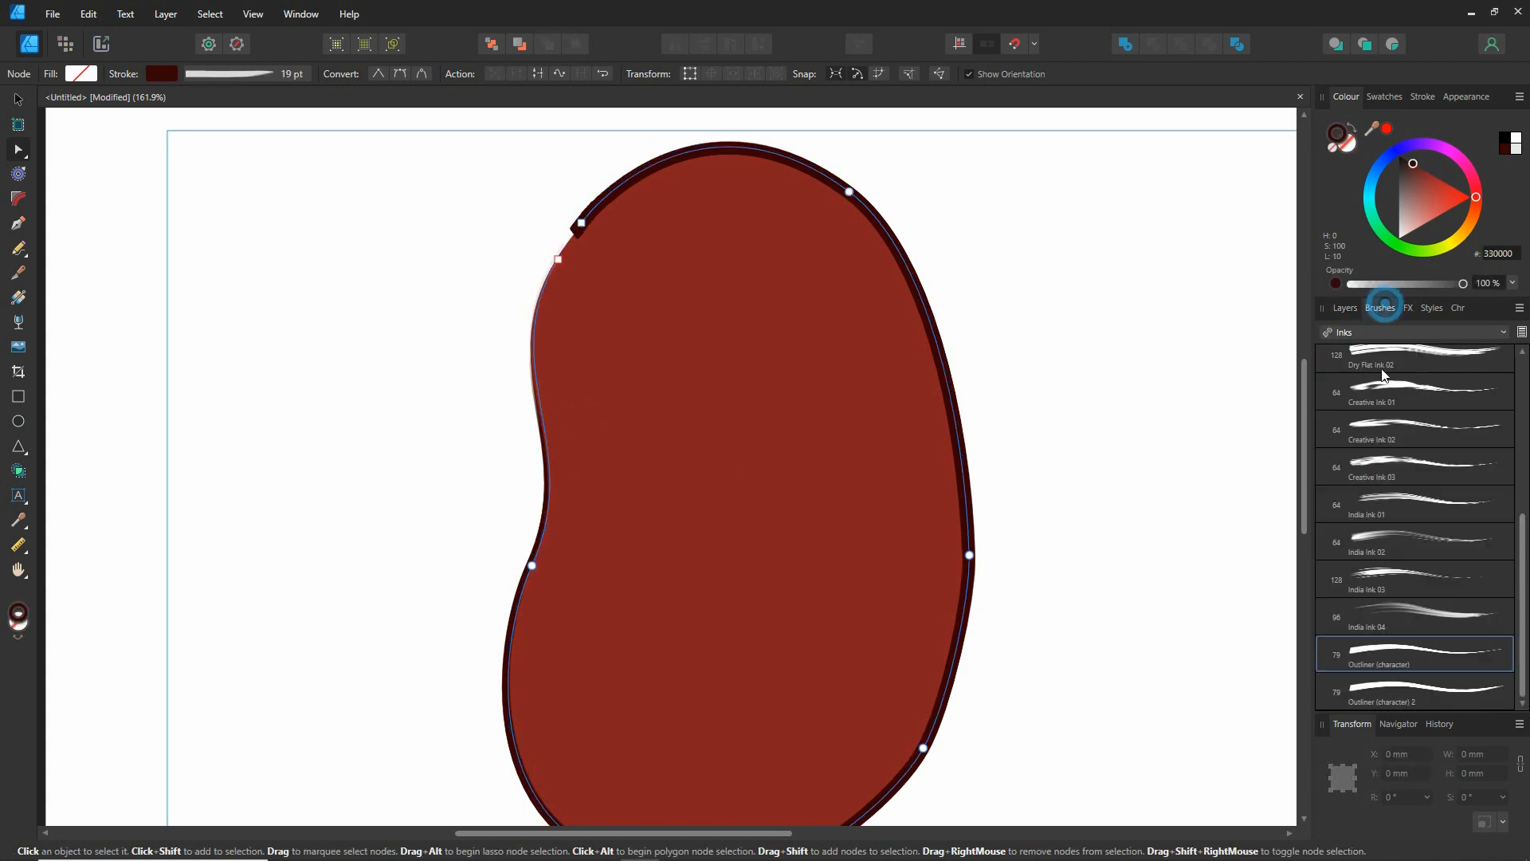
click(1362, 655)
right_click(1363, 655)
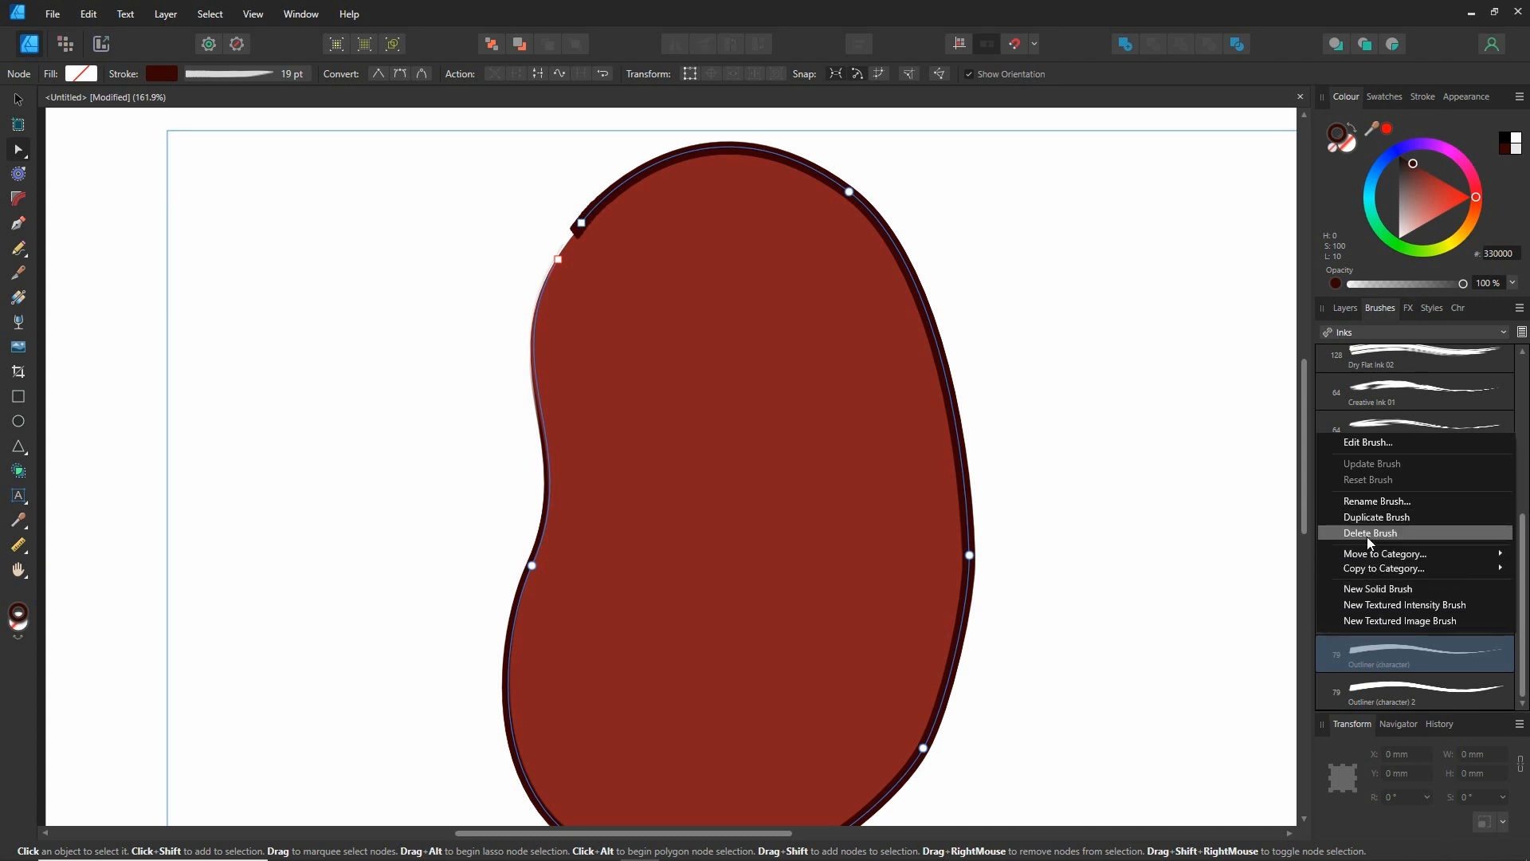
click(1367, 442)
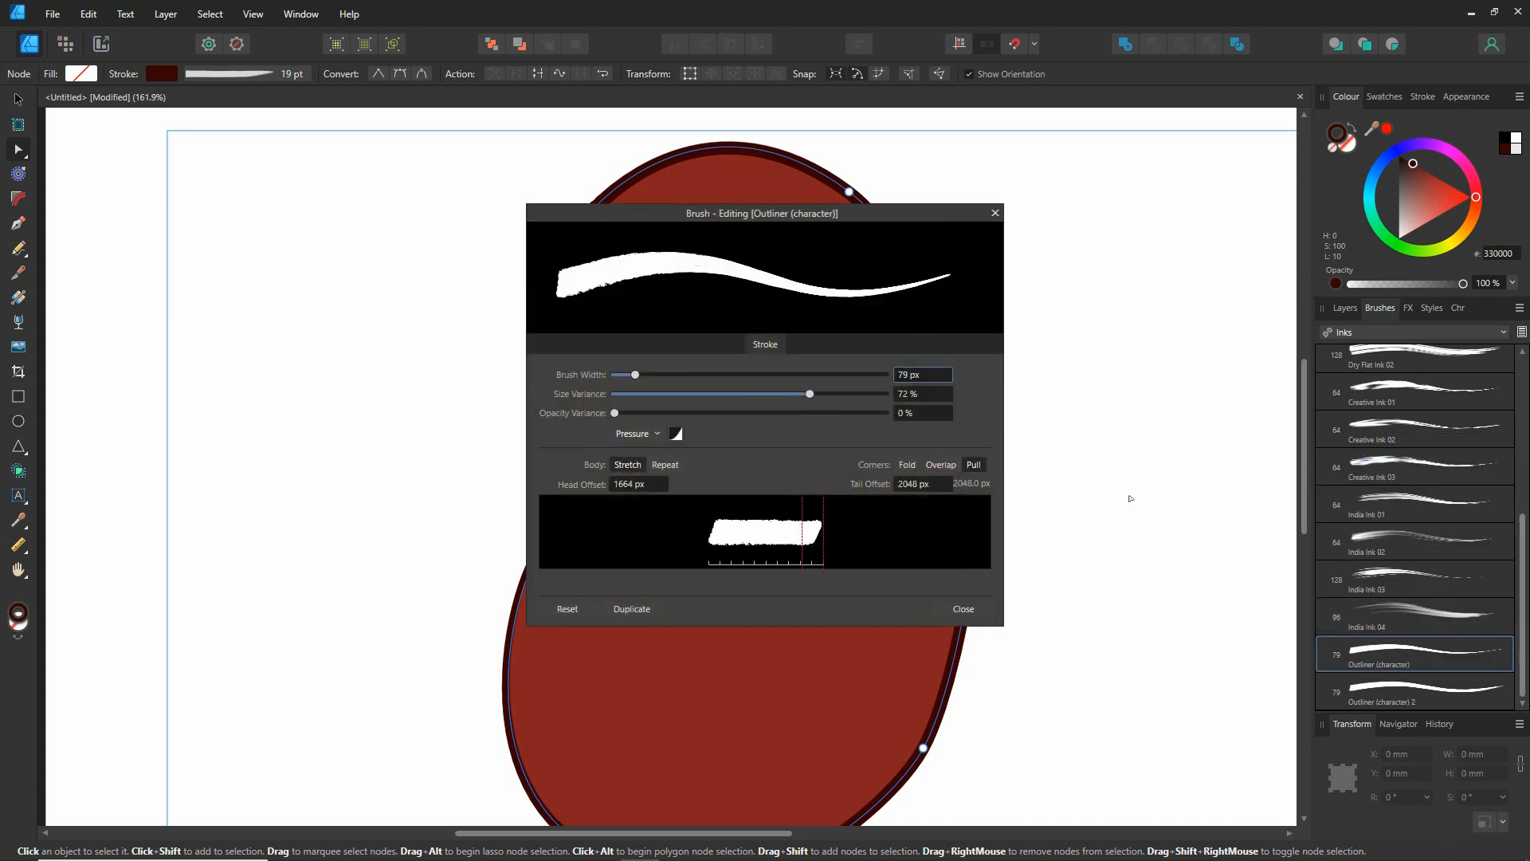
mouse_move(847, 214)
mouse_down()
mouse_move(429, 290)
mouse_move(356, 357)
mouse_move(1039, 339)
mouse_up()
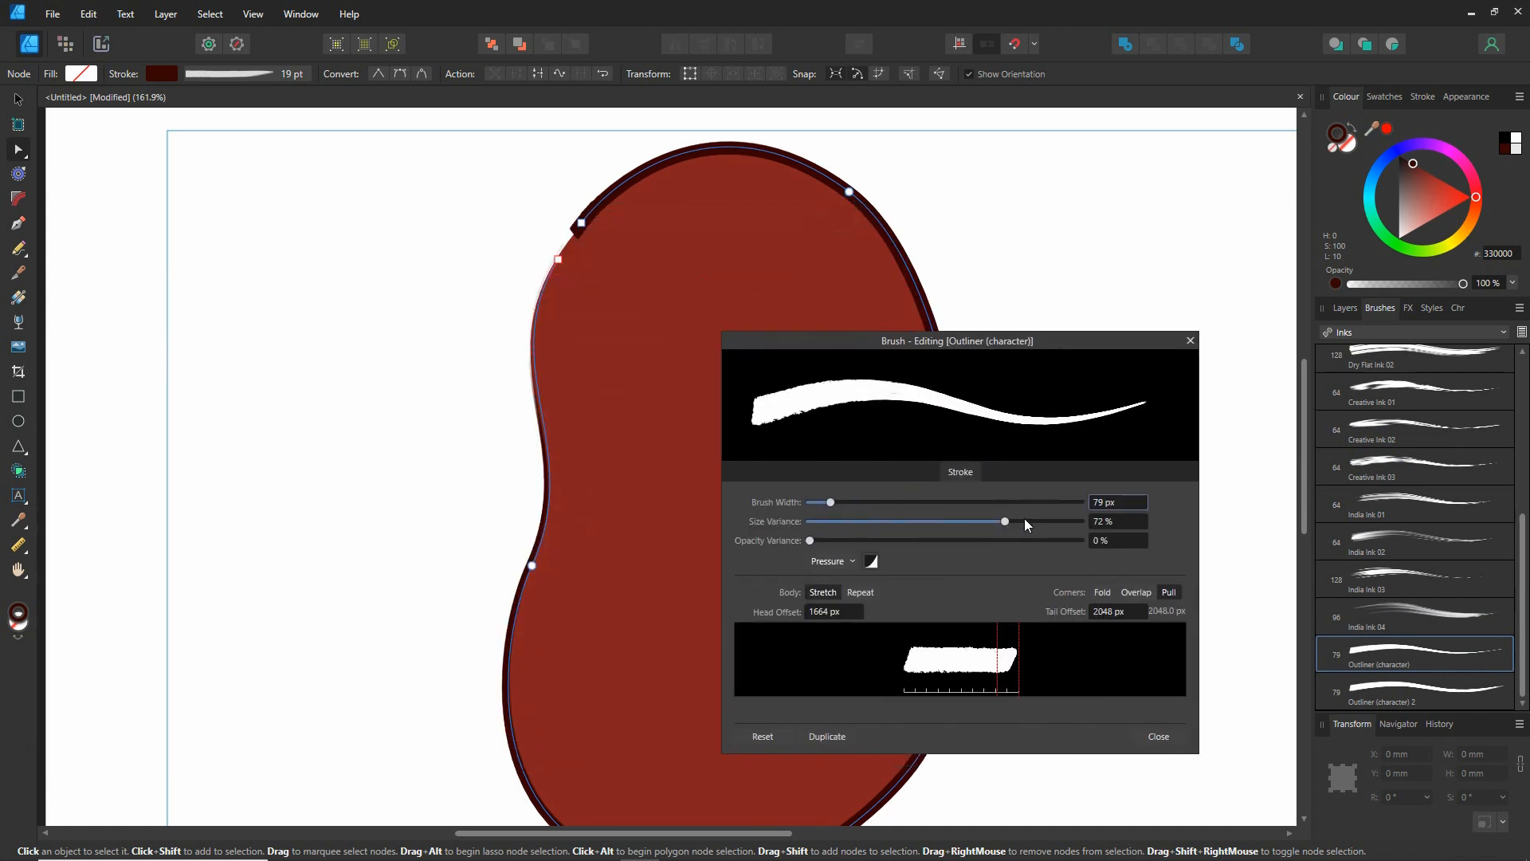
mouse_move(809, 540)
mouse_down()
mouse_move(965, 541)
mouse_move(793, 542)
mouse_up()
mouse_move(996, 667)
mouse_down()
mouse_move(959, 665)
mouse_move(1020, 666)
mouse_up()
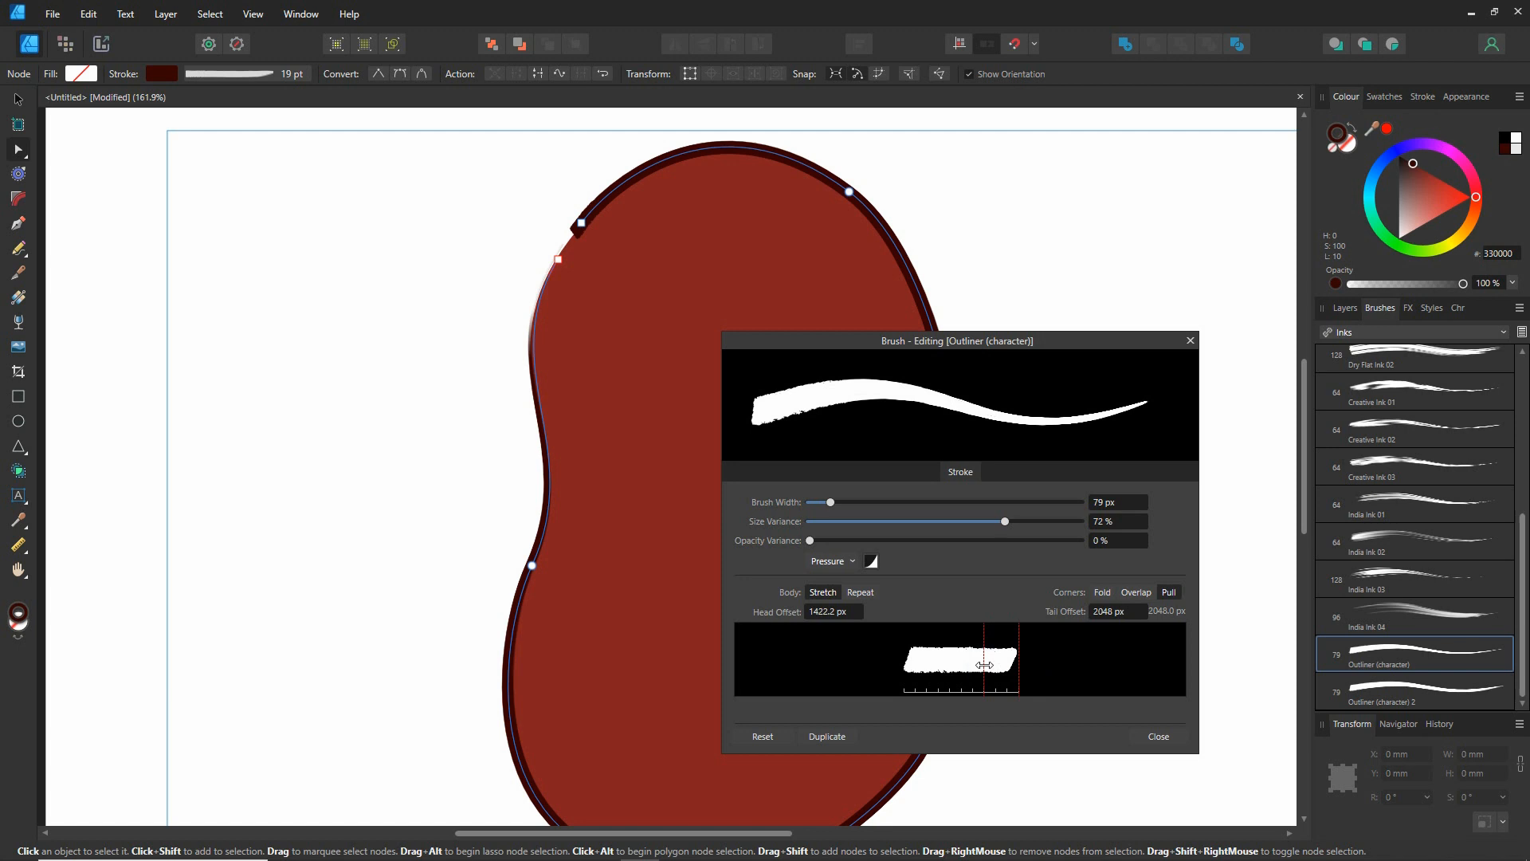
mouse_move(985, 665)
mouse_down()
mouse_move(892, 657)
mouse_move(906, 657)
mouse_up()
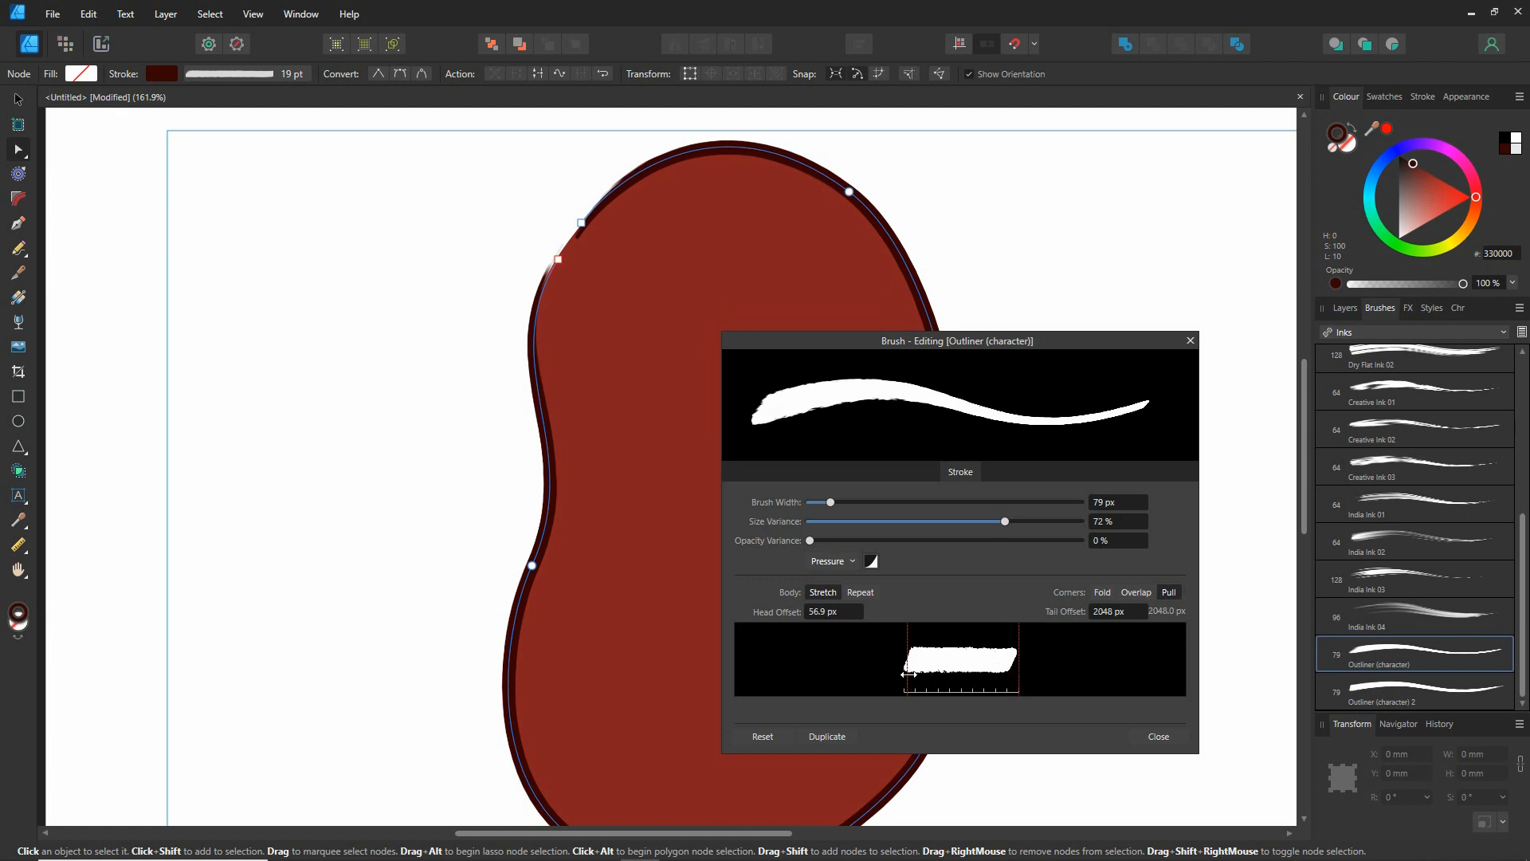
drag(908, 673, 901, 673)
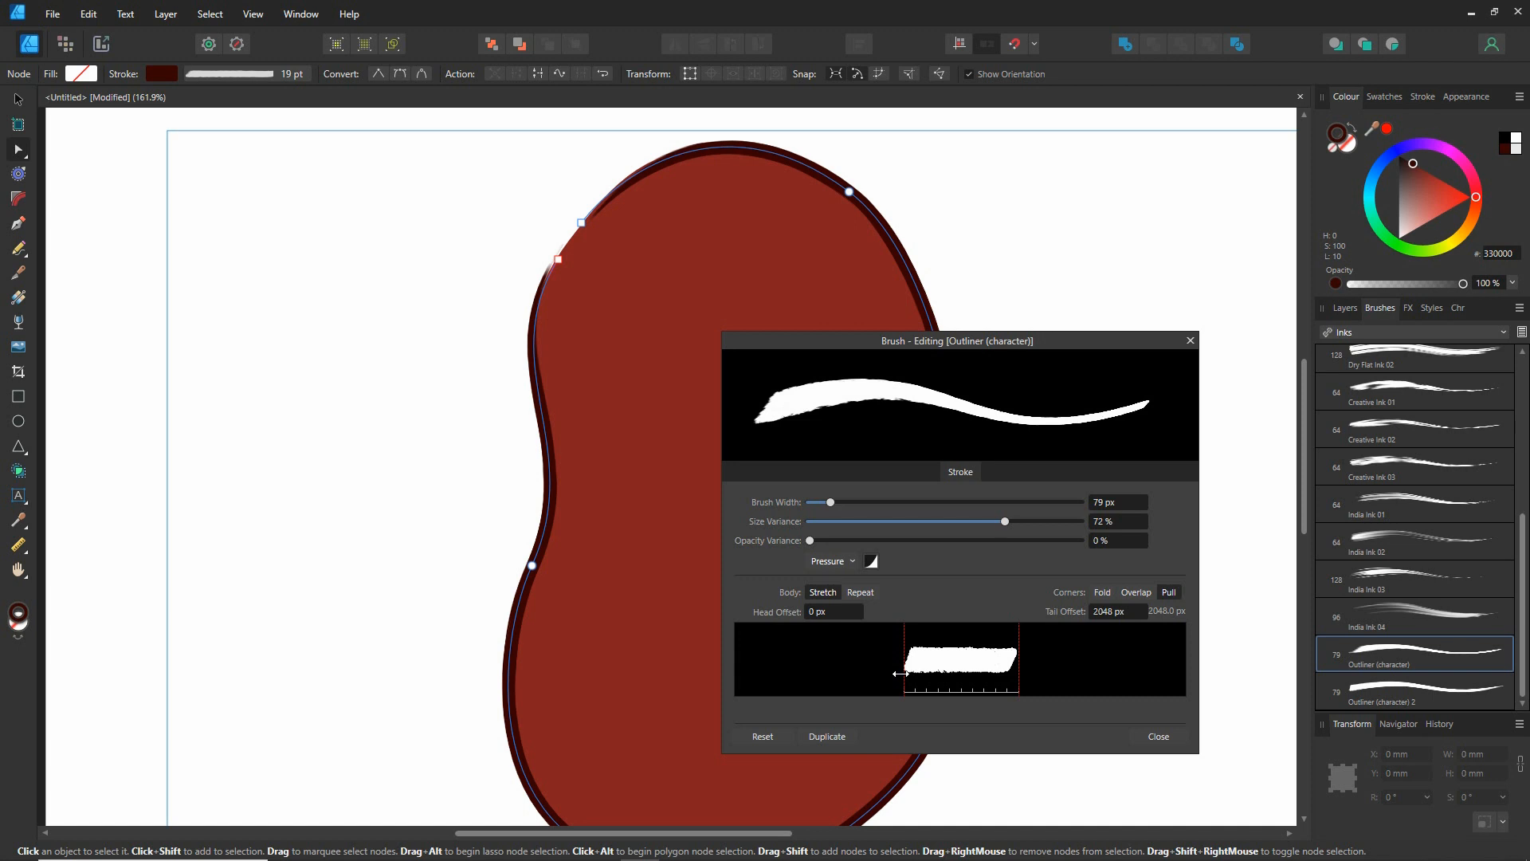
click(1157, 736)
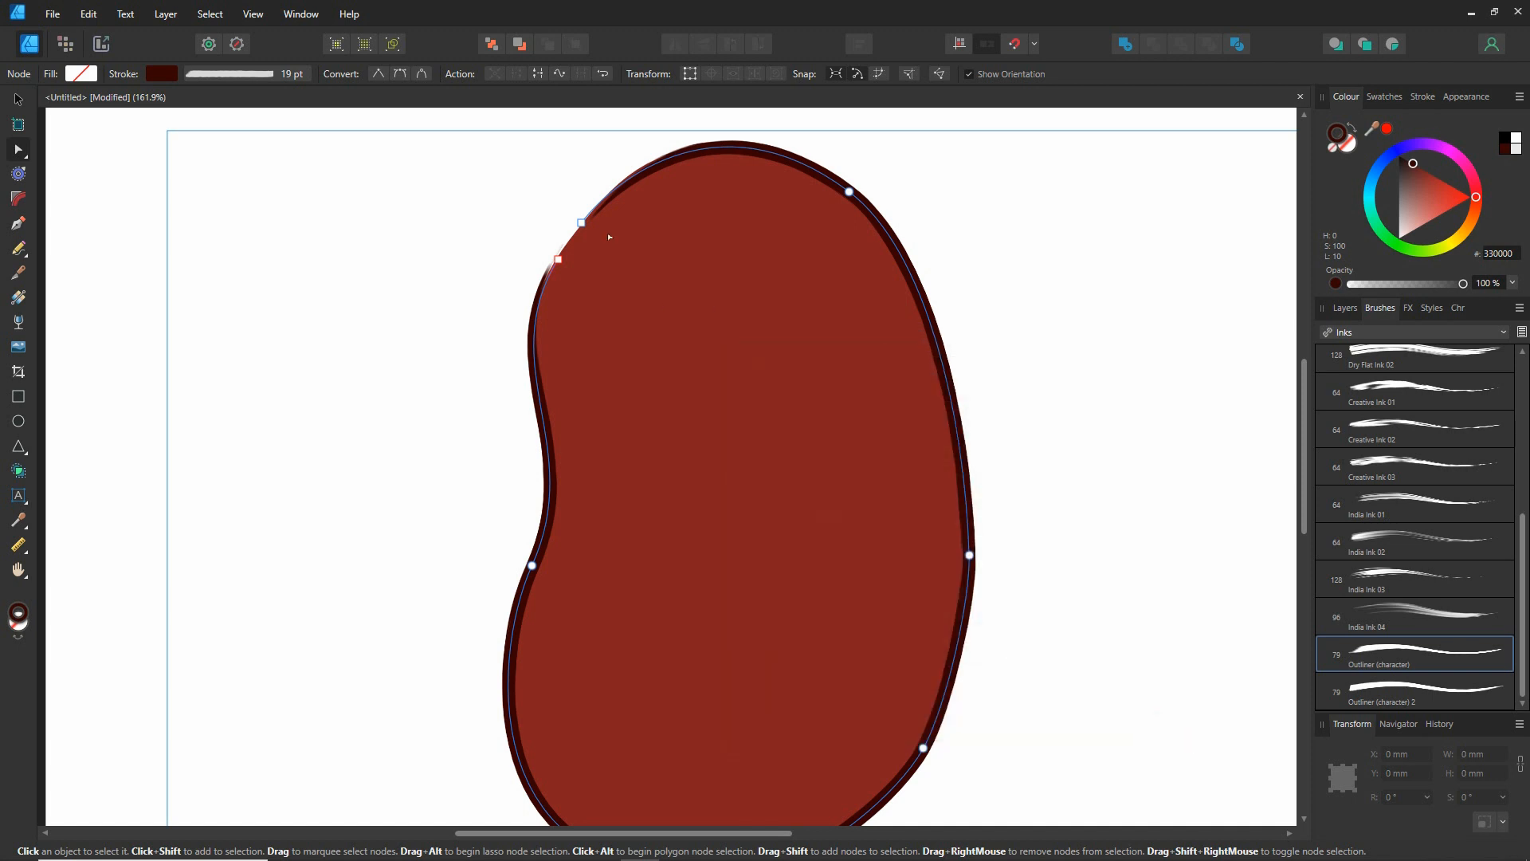
Move the outline curve's upper start node to about X 109.9 mm, Y 42.8 mm, and adjust the handles of both end nodes
click(581, 222)
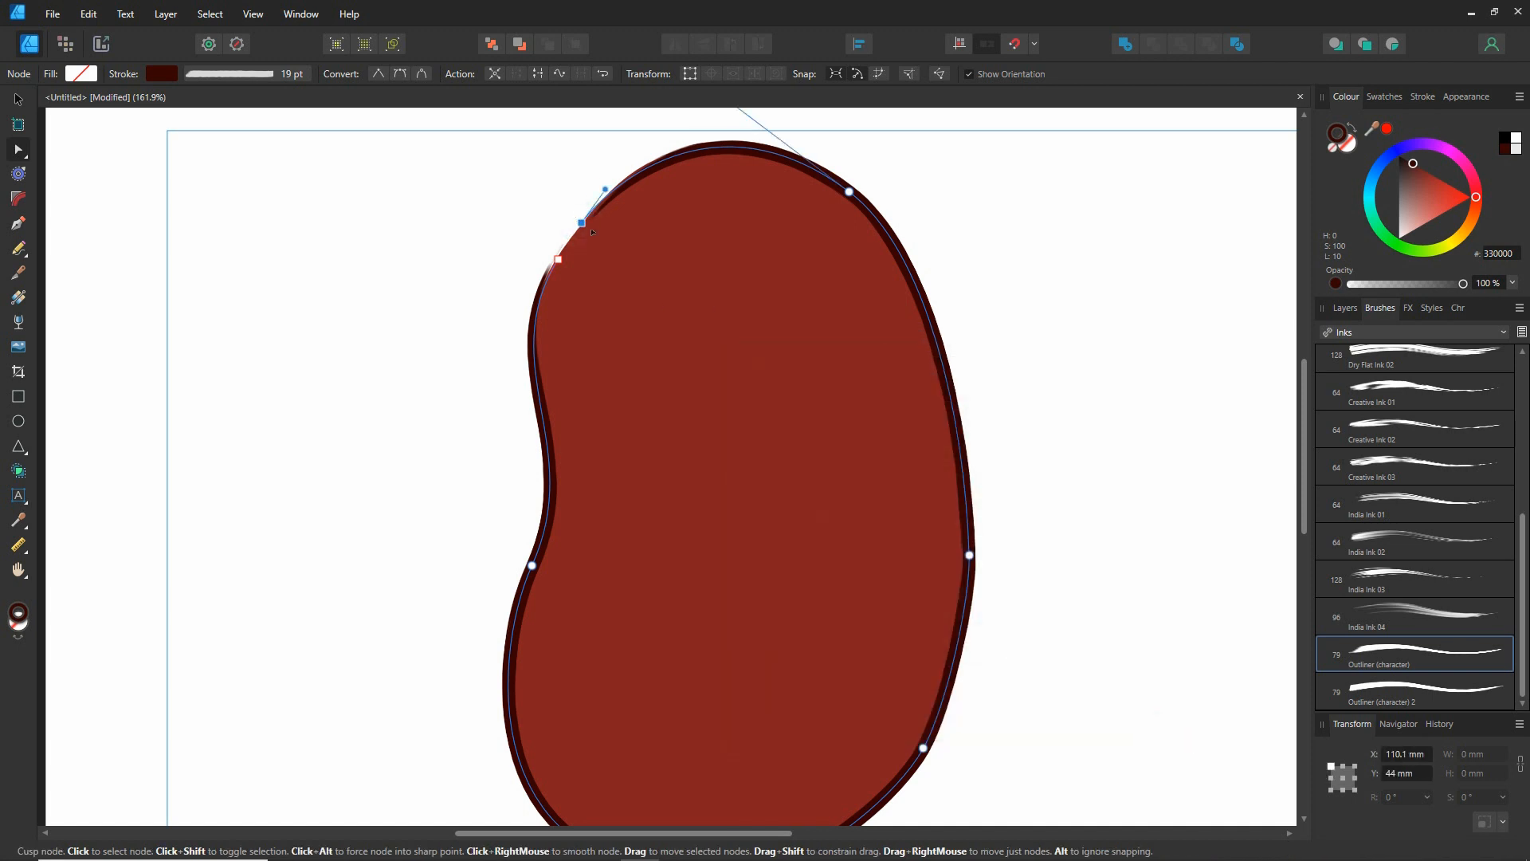
drag(579, 221, 618, 167)
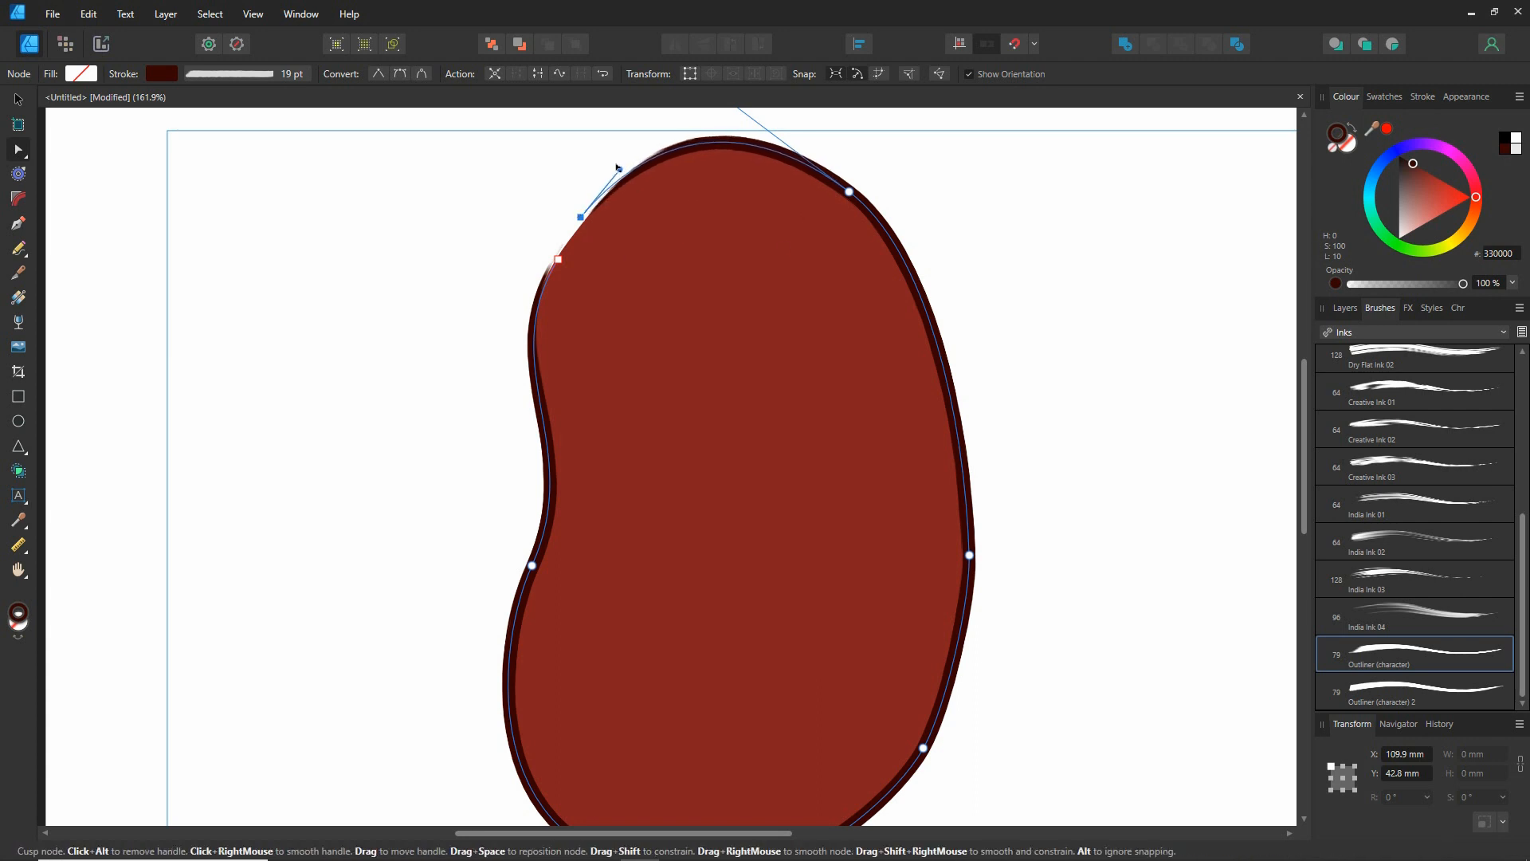
click(558, 259)
drag(493, 368, 492, 361)
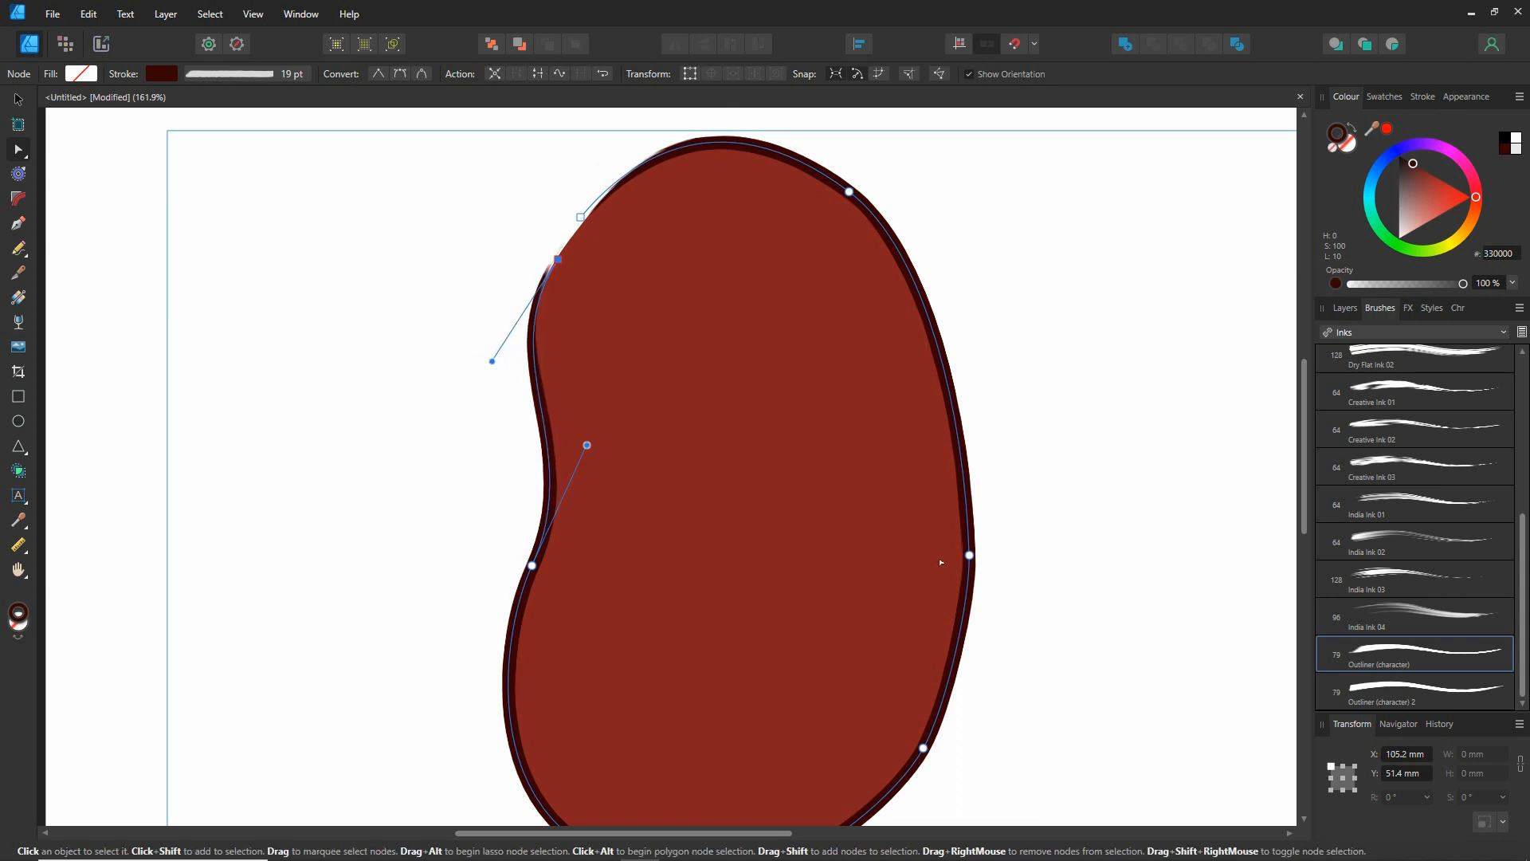
Try to enlarge the outline curve on its own from its lower-right corner
scroll(980, 582, down, 2)
drag(1095, 650, 918, 574)
drag(382, 178, 1006, 765)
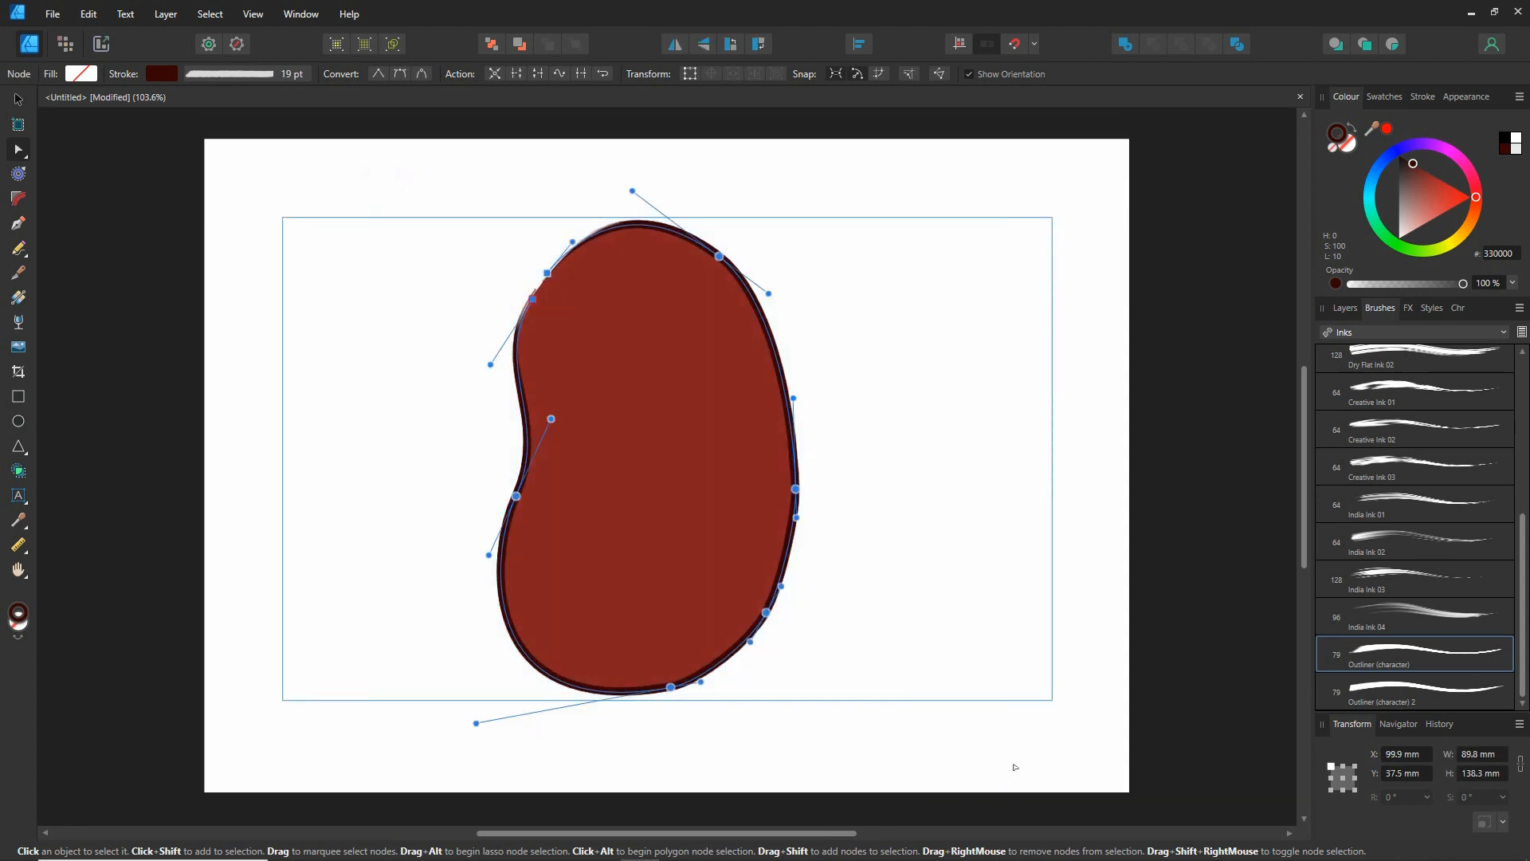
click(19, 101)
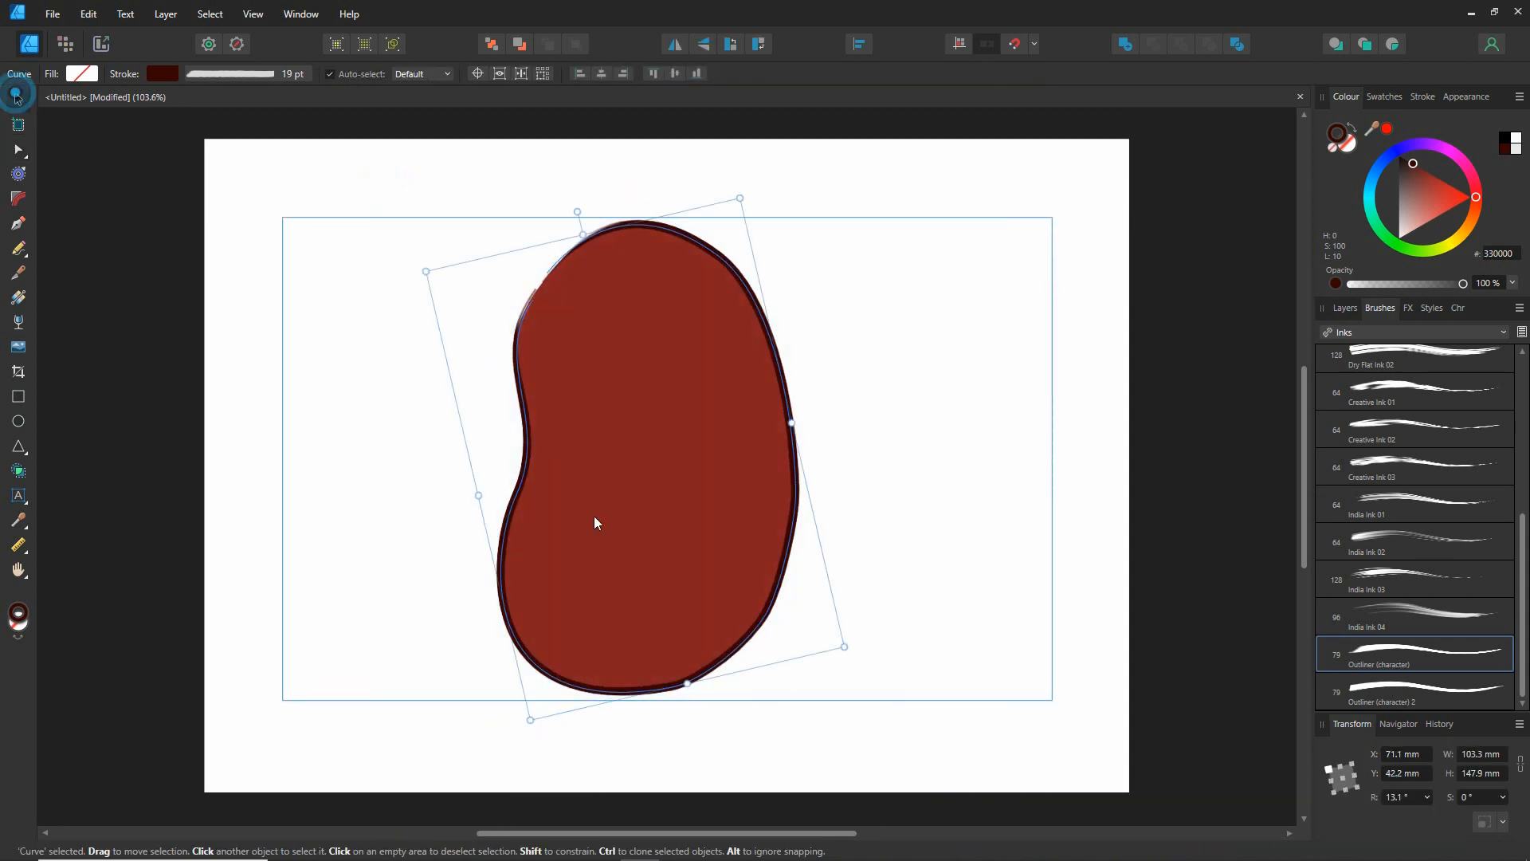
drag(846, 651, 923, 704)
key(ctrl+z)
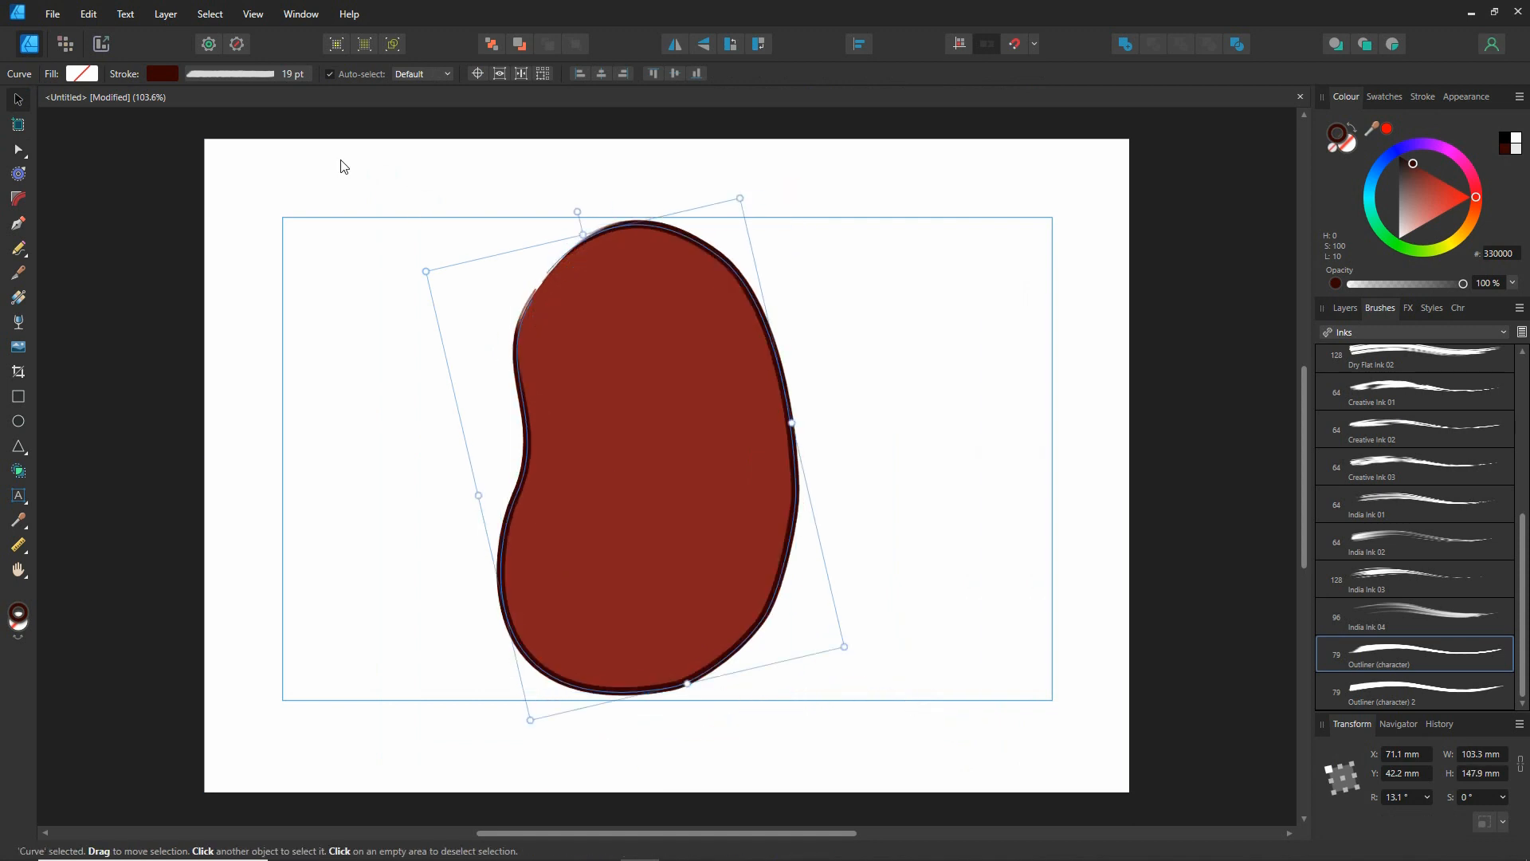
Enlarge the outline curve and filled shape together, and shift them slightly up and left on the page
drag(299, 158, 1104, 785)
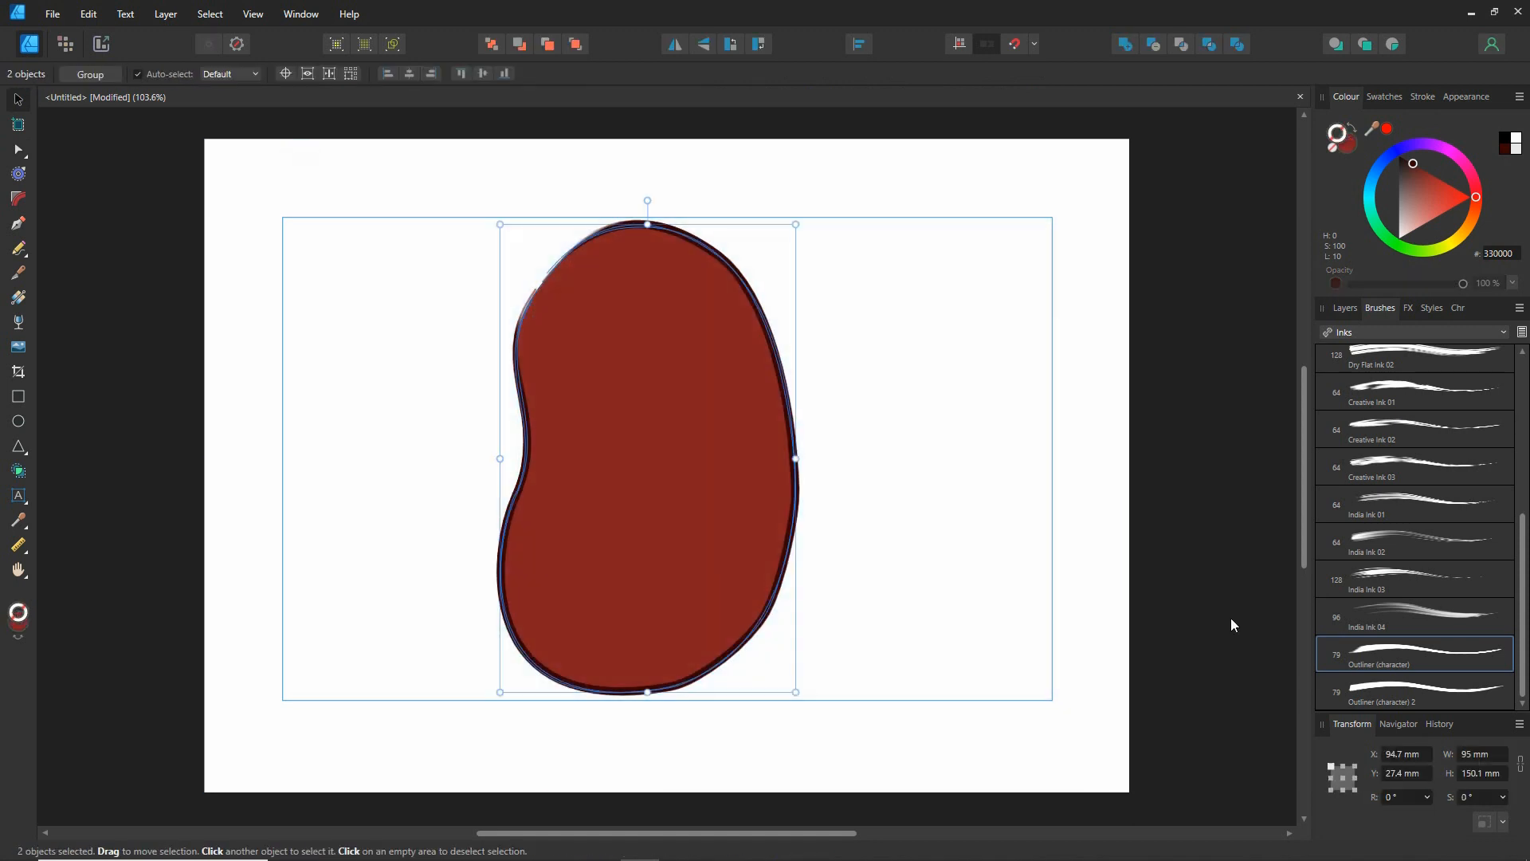
click(1344, 308)
drag(795, 692, 880, 739)
drag(668, 550, 659, 515)
click(392, 446)
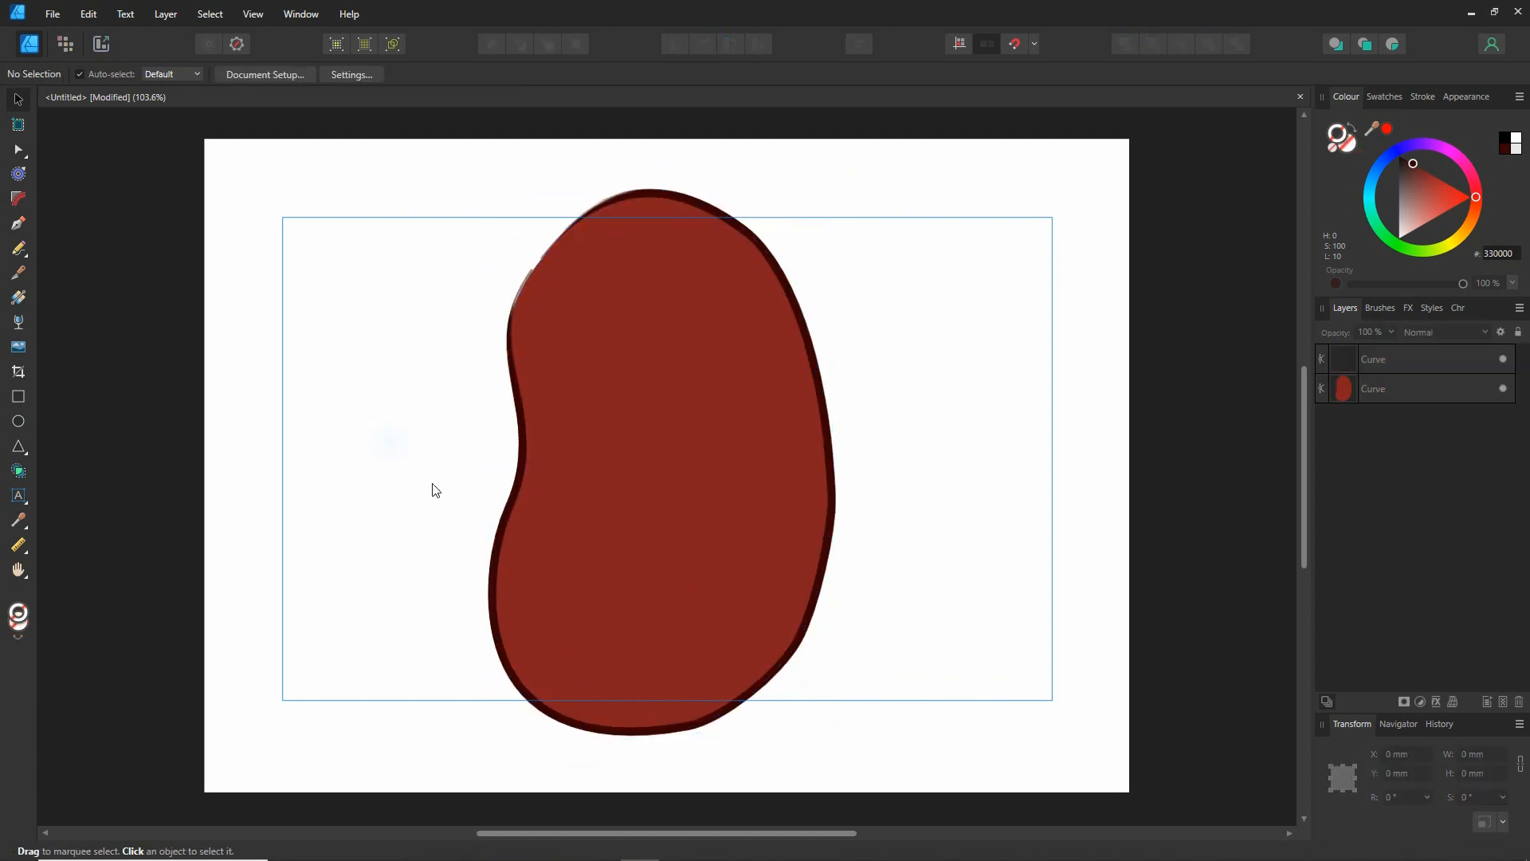
Draw an ellipse about 22.8 mm wide and 37.6 mm high beside the bean's waist and convert it to curves
click(18, 422)
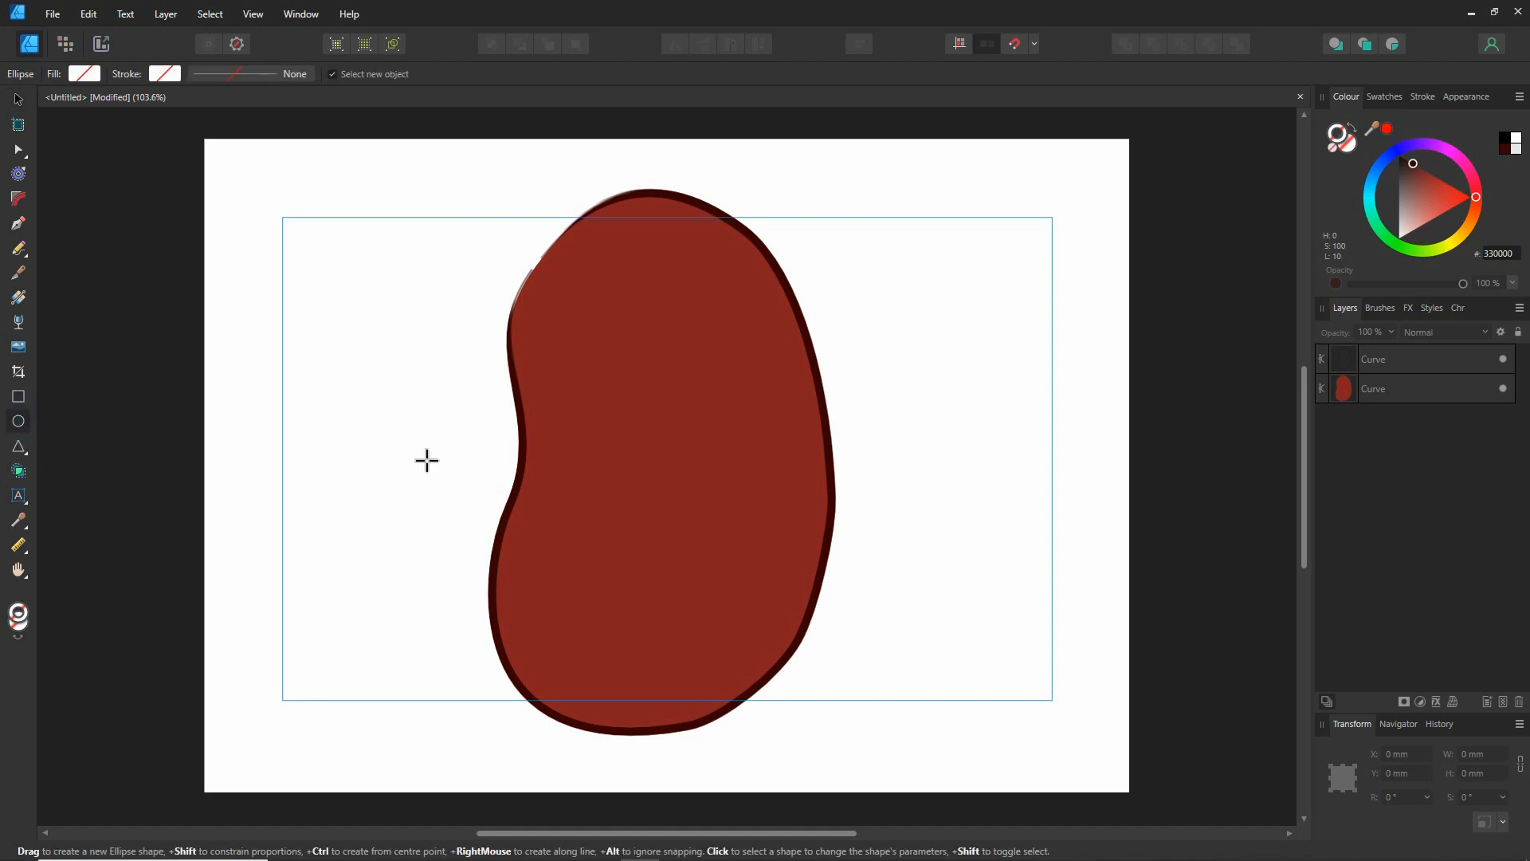
mouse_move(442, 421)
mouse_down()
mouse_move(505, 488)
mouse_move(514, 538)
mouse_up()
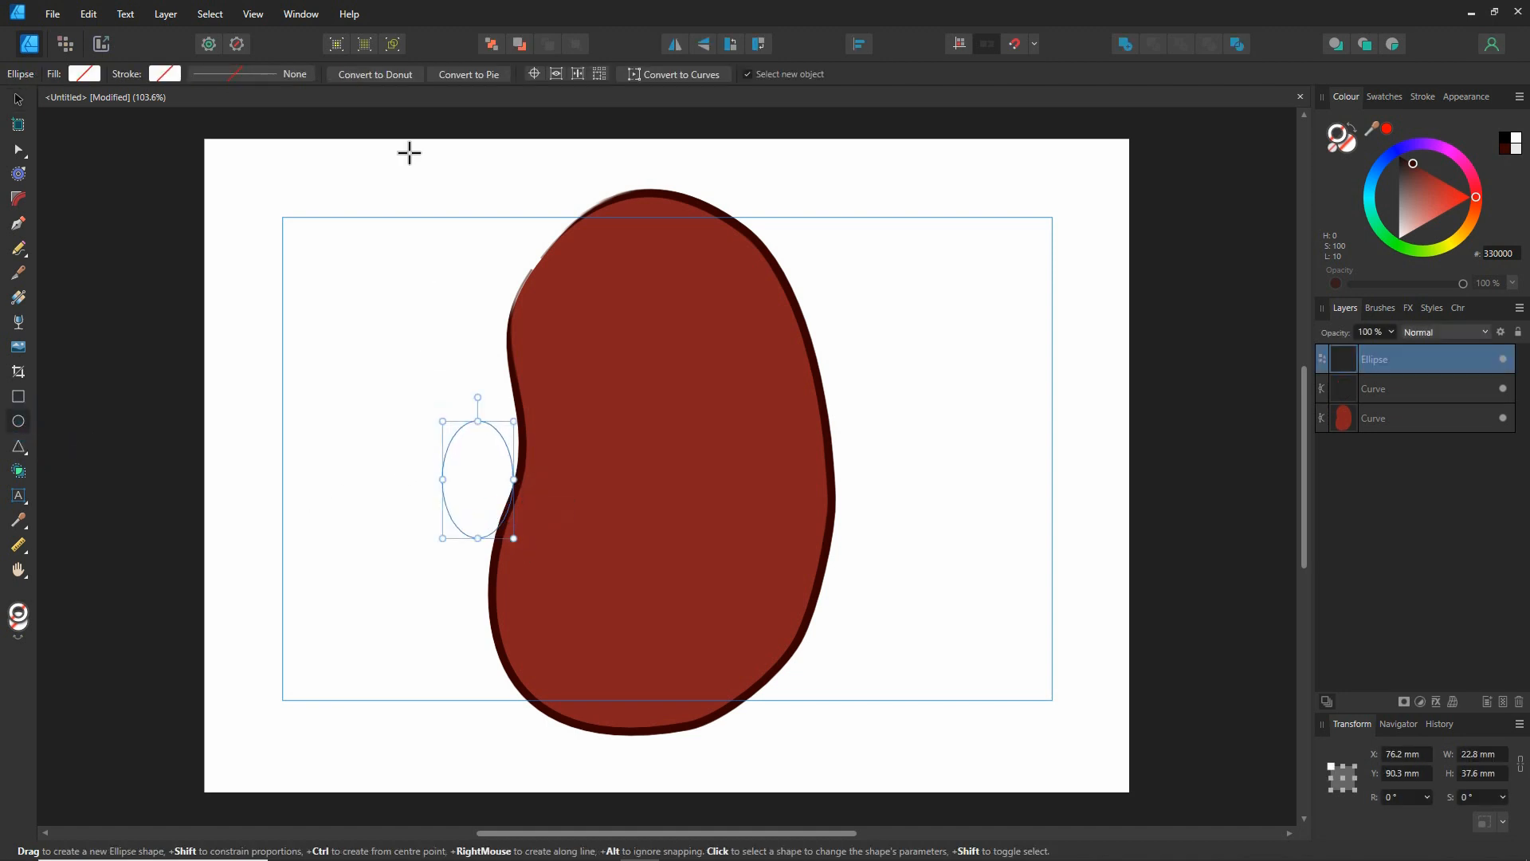
click(675, 74)
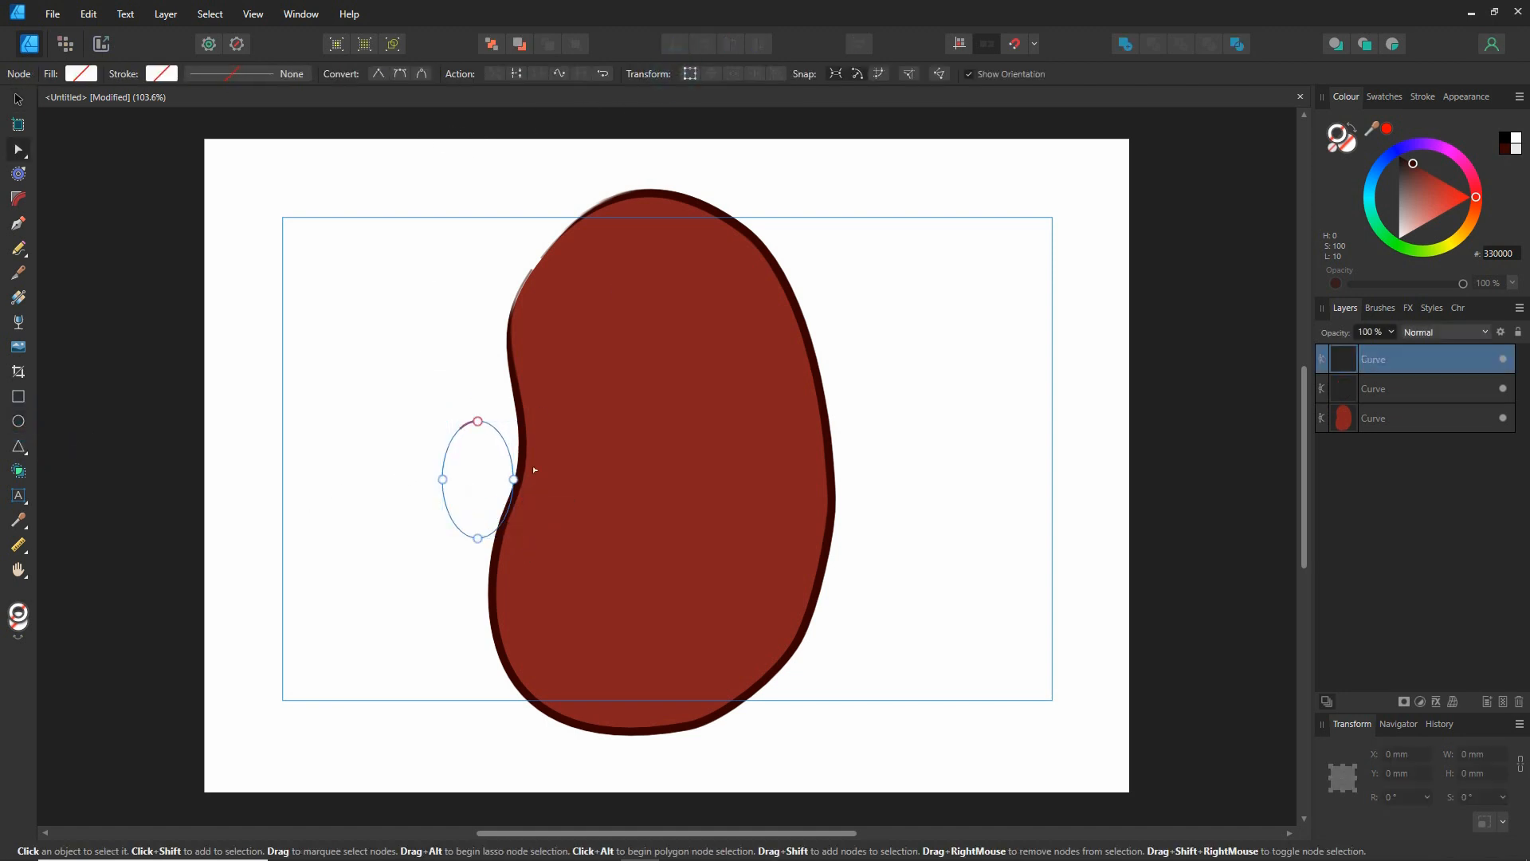
Shift the ellipse's nodes onto the waist, with the left node at about X 101.4 mm, Y 108.1 mm and the lower and upper nodes on the outline
drag(374, 391, 520, 531)
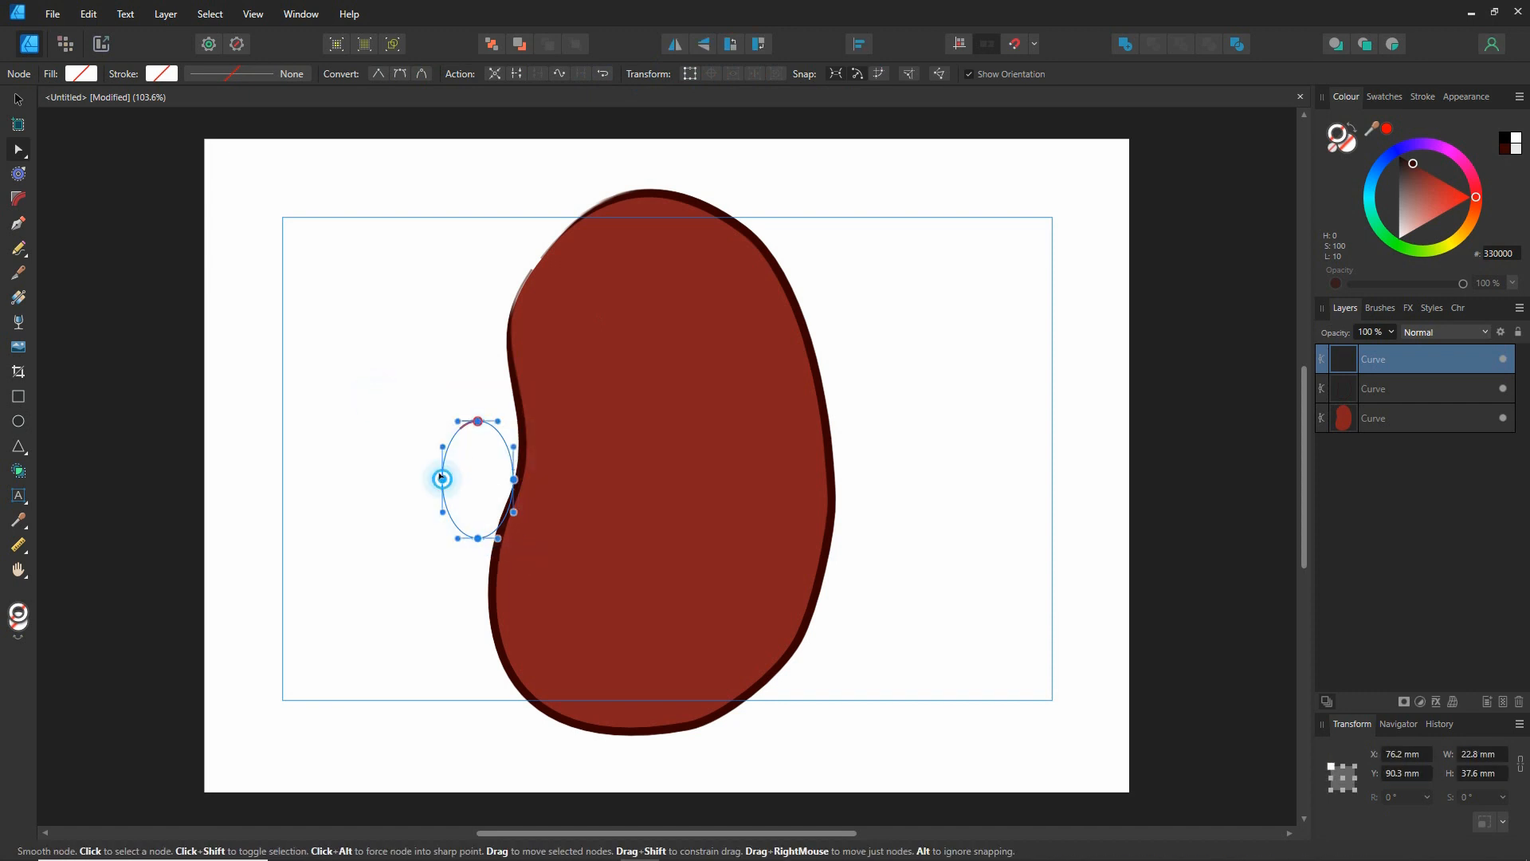
drag(442, 479, 487, 473)
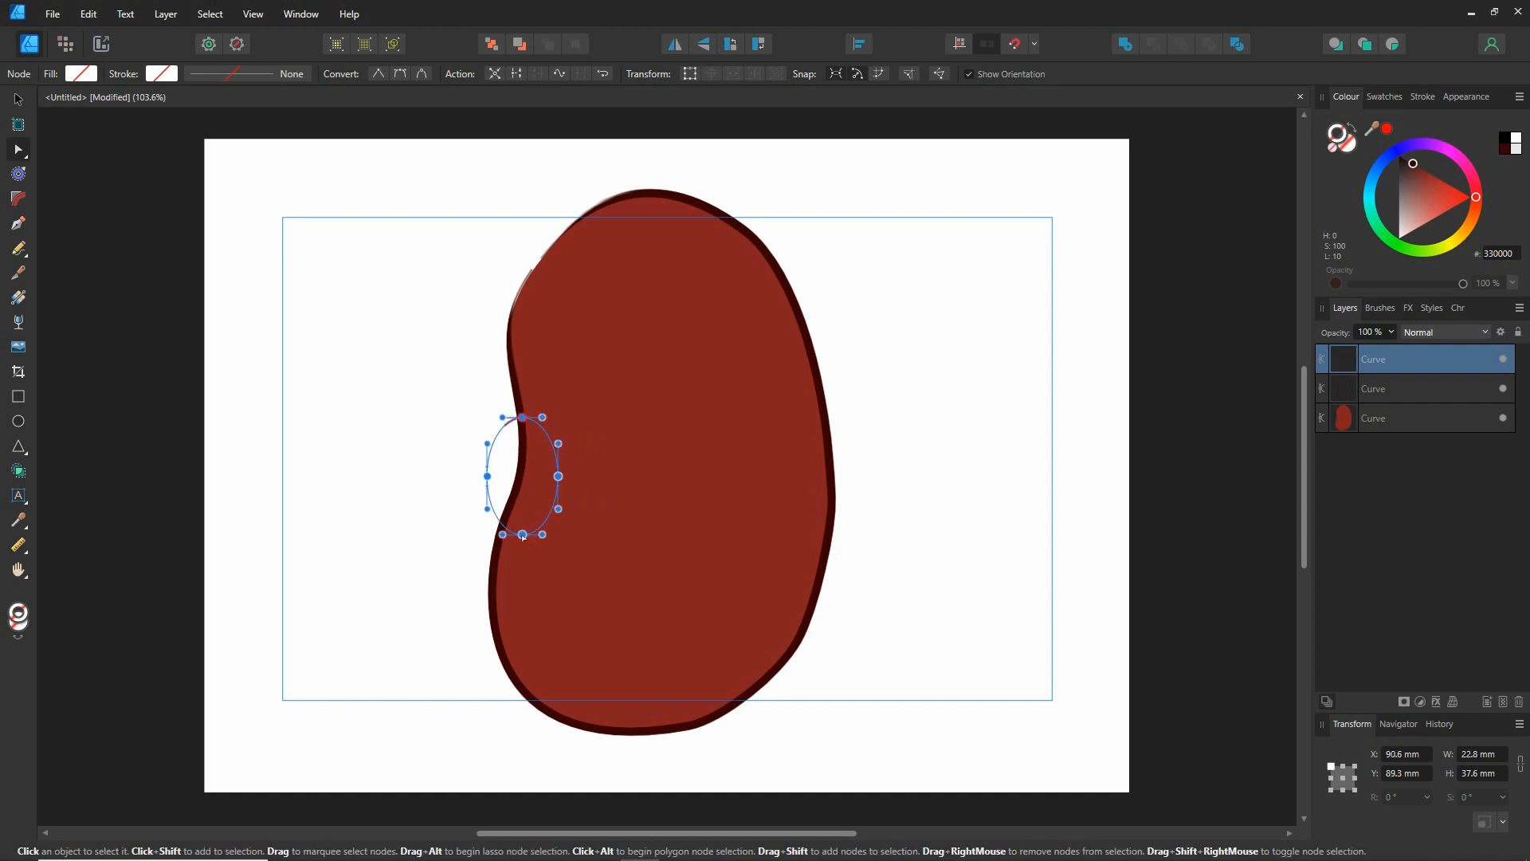
click(521, 534)
drag(519, 532, 498, 535)
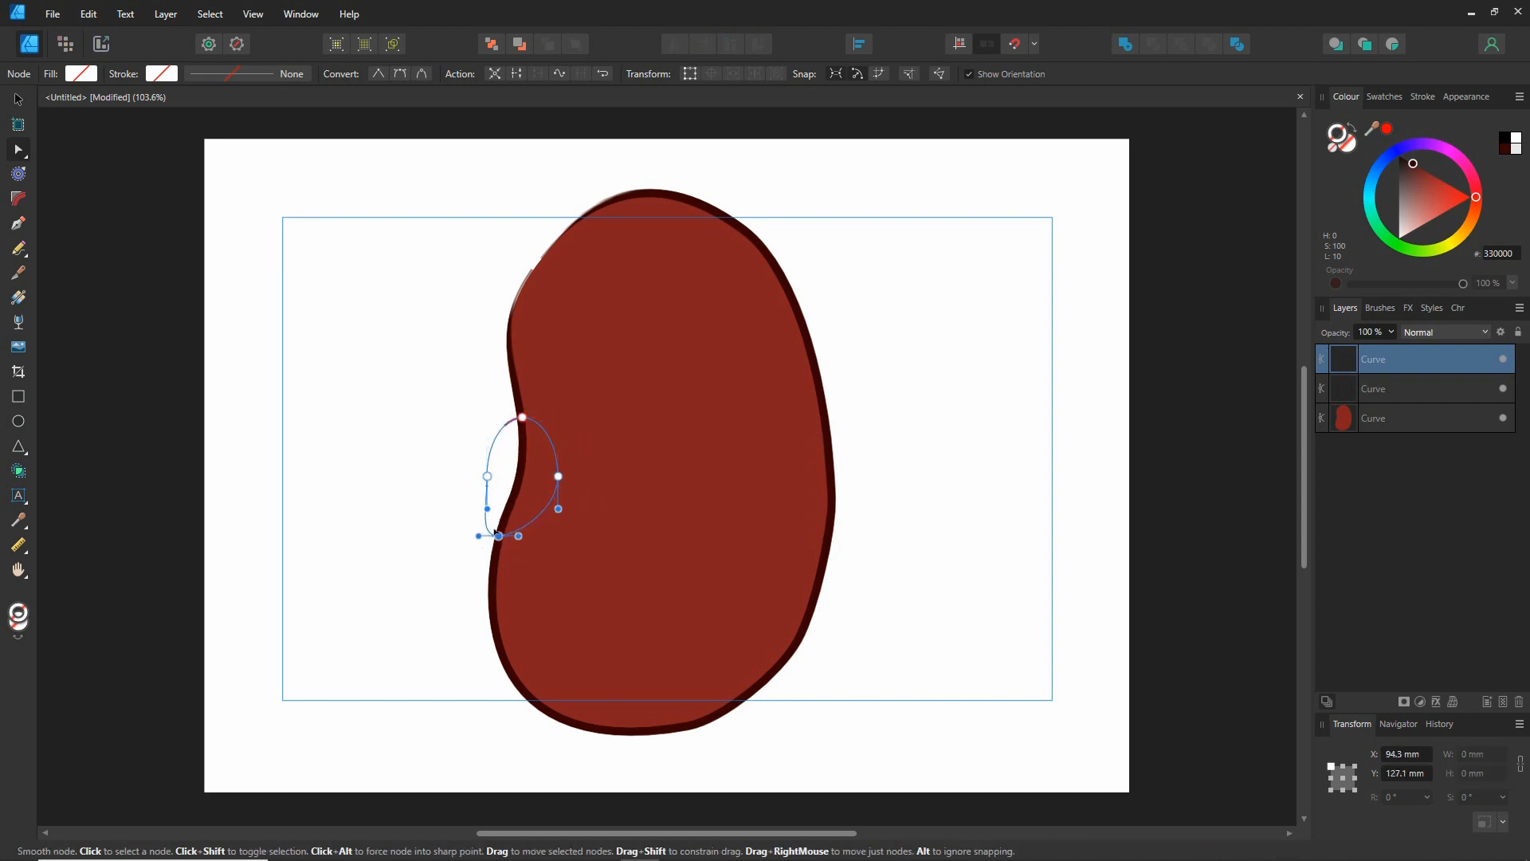
click(521, 417)
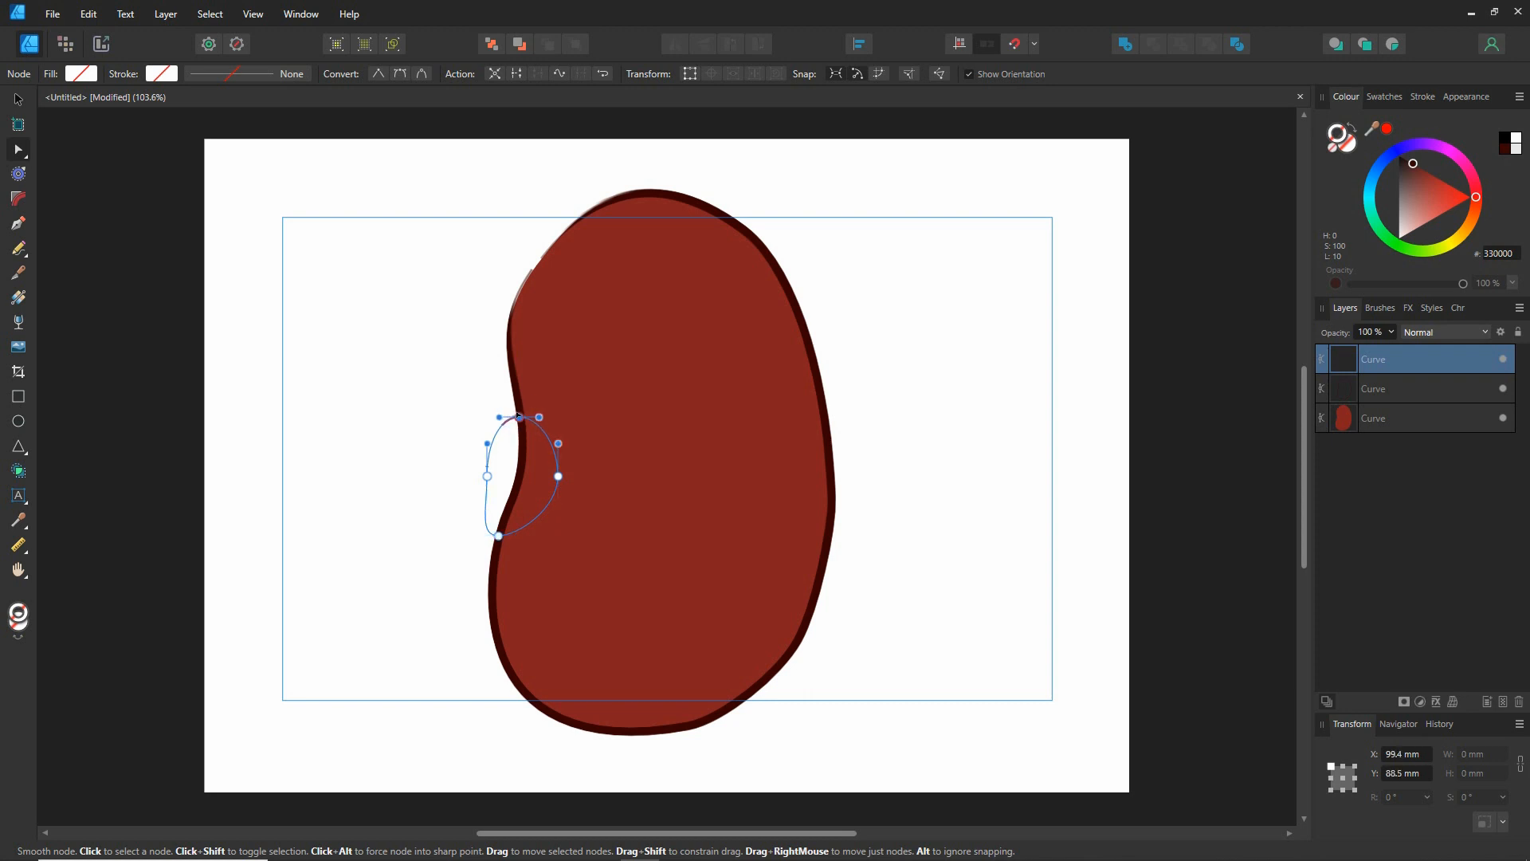
drag(487, 476, 521, 476)
Adjust the left-side handles of the small shape's top and bottom nodes so its left edge follows the bean's outline
ctrl+scroll(428, 540, up, 3)
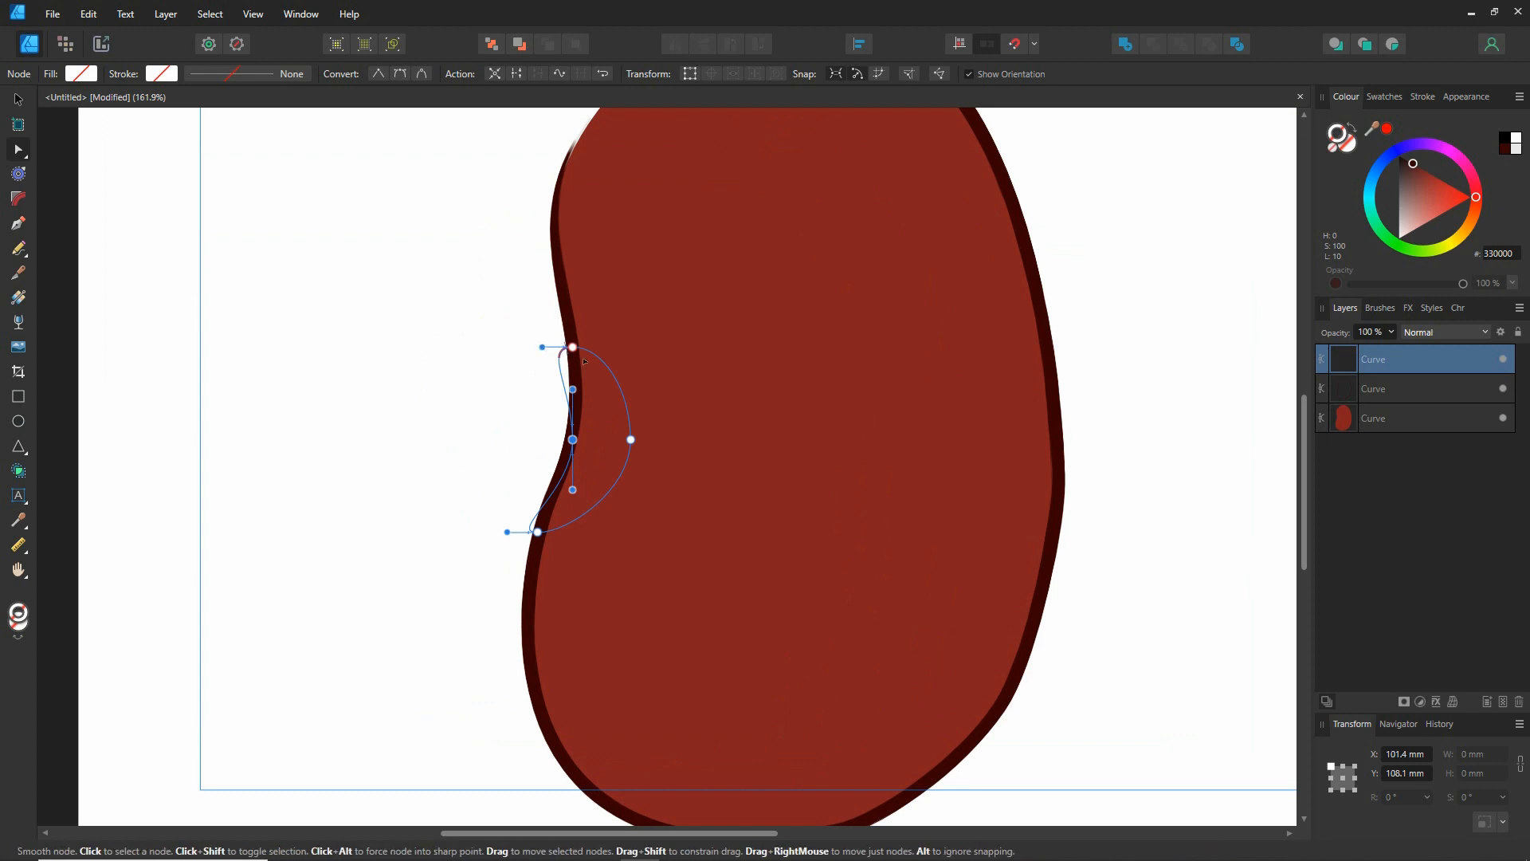
click(573, 347)
drag(542, 347, 580, 390)
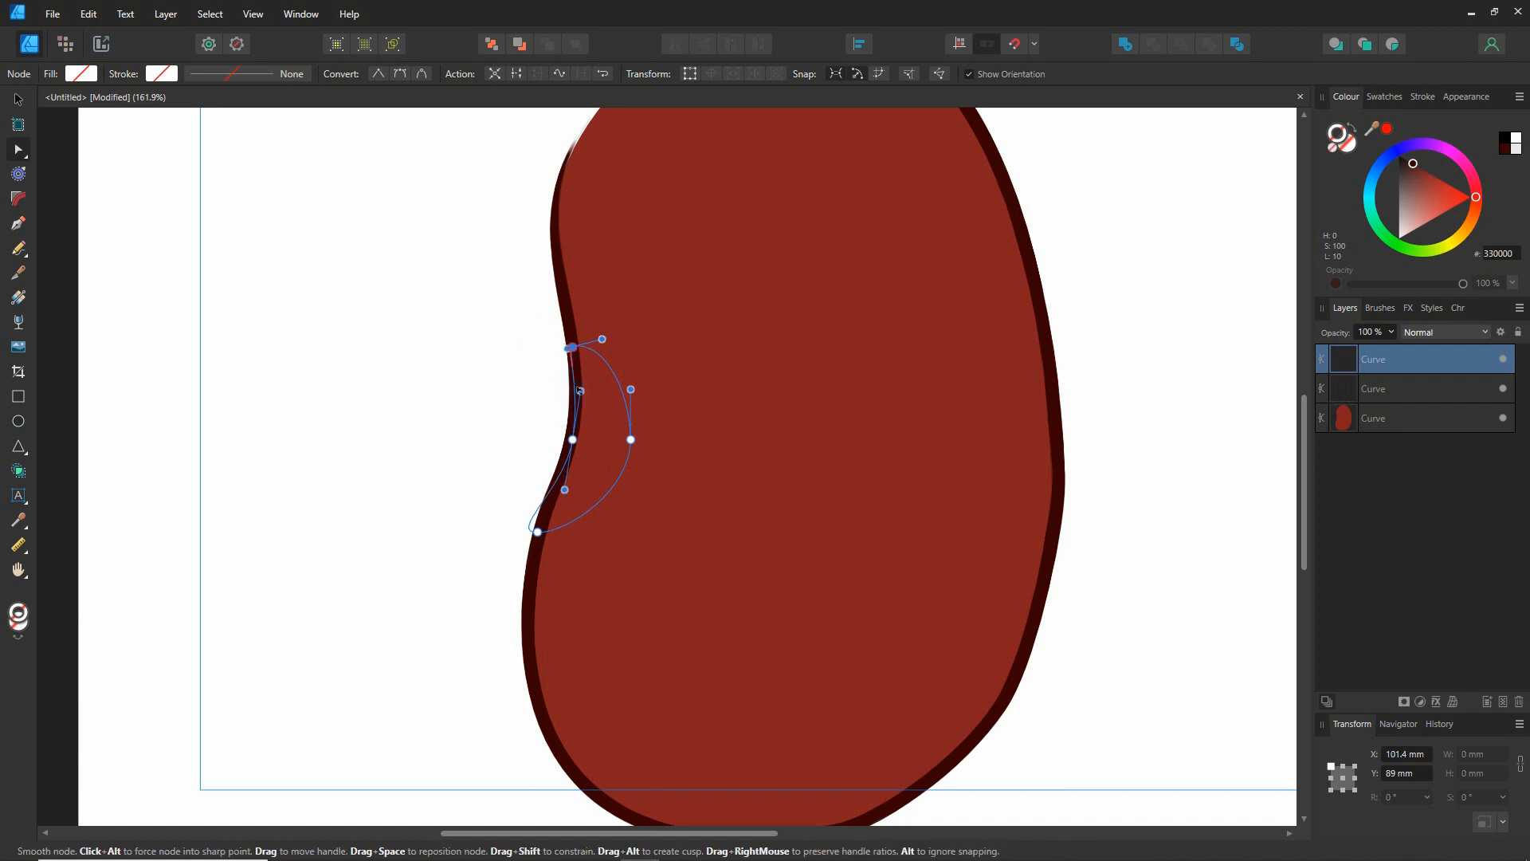
click(538, 532)
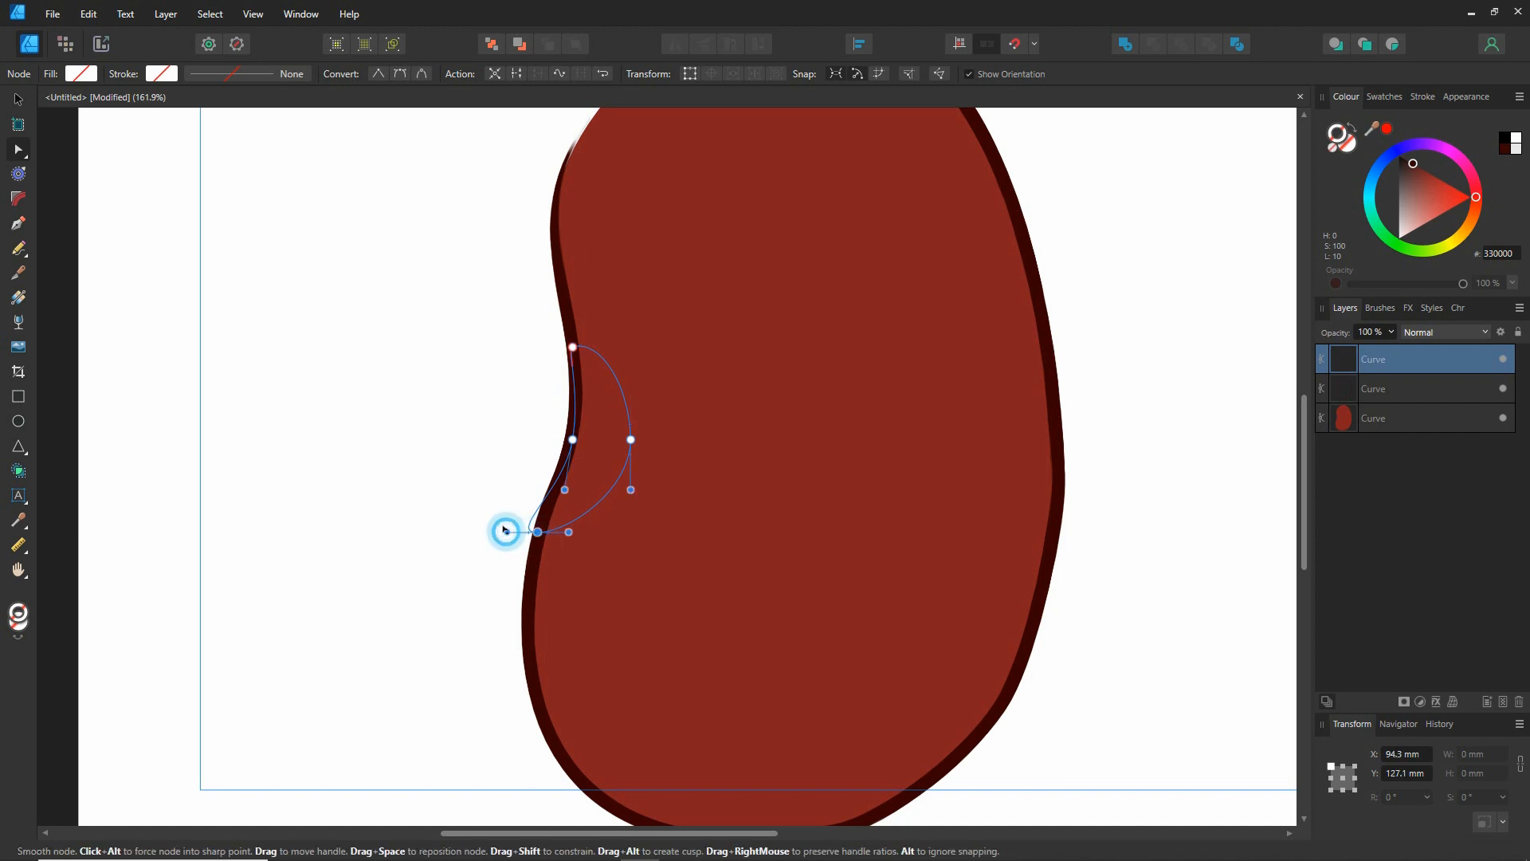
drag(507, 529, 564, 476)
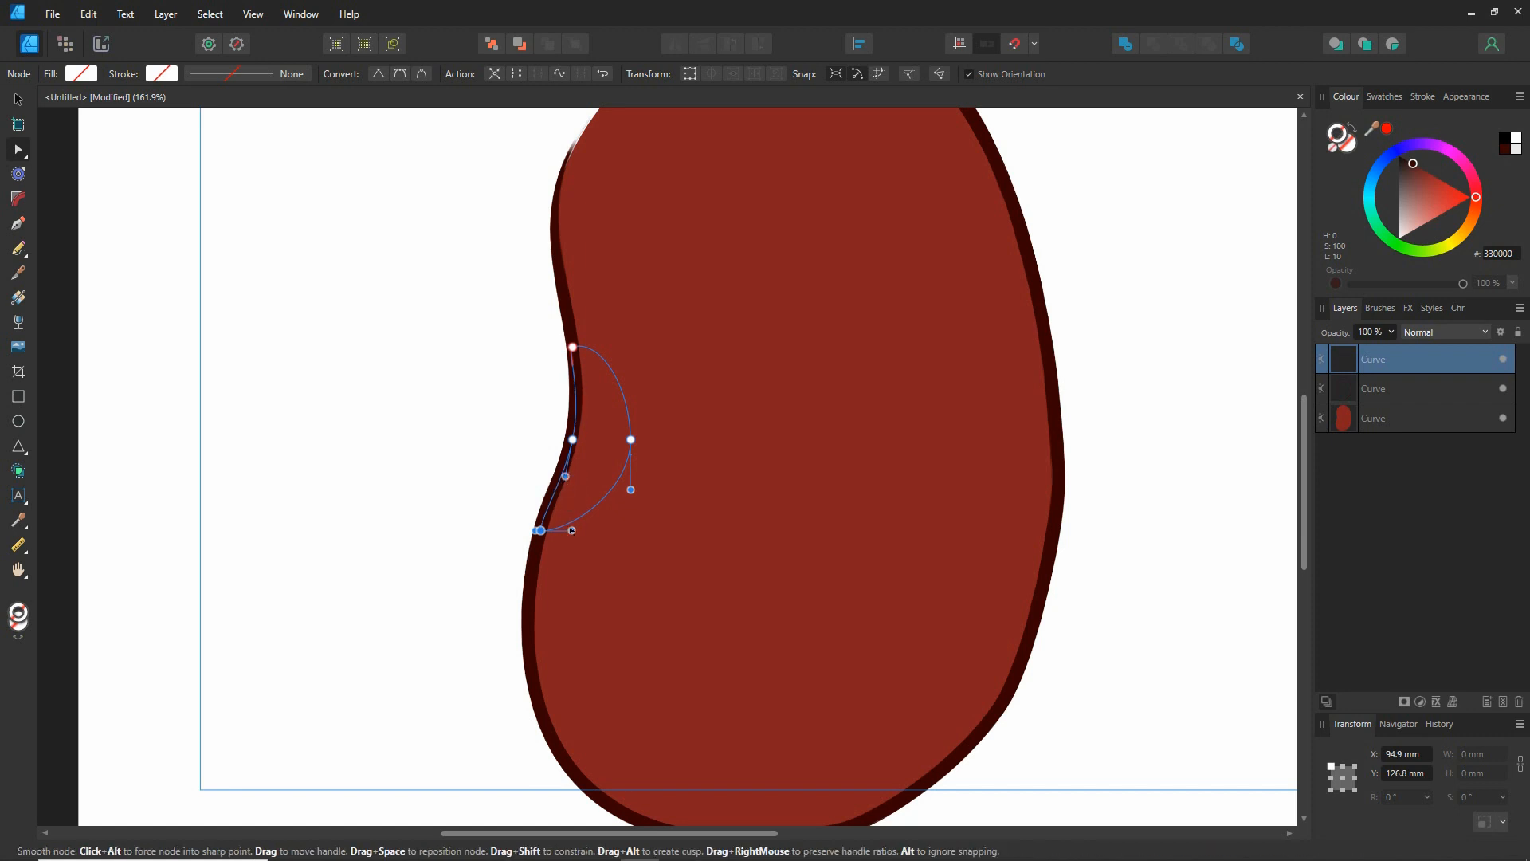
Angle the inner handles of the small shape's top and bottom nodes and reshape its right node for a smooth bulging edge
drag(572, 530, 569, 557)
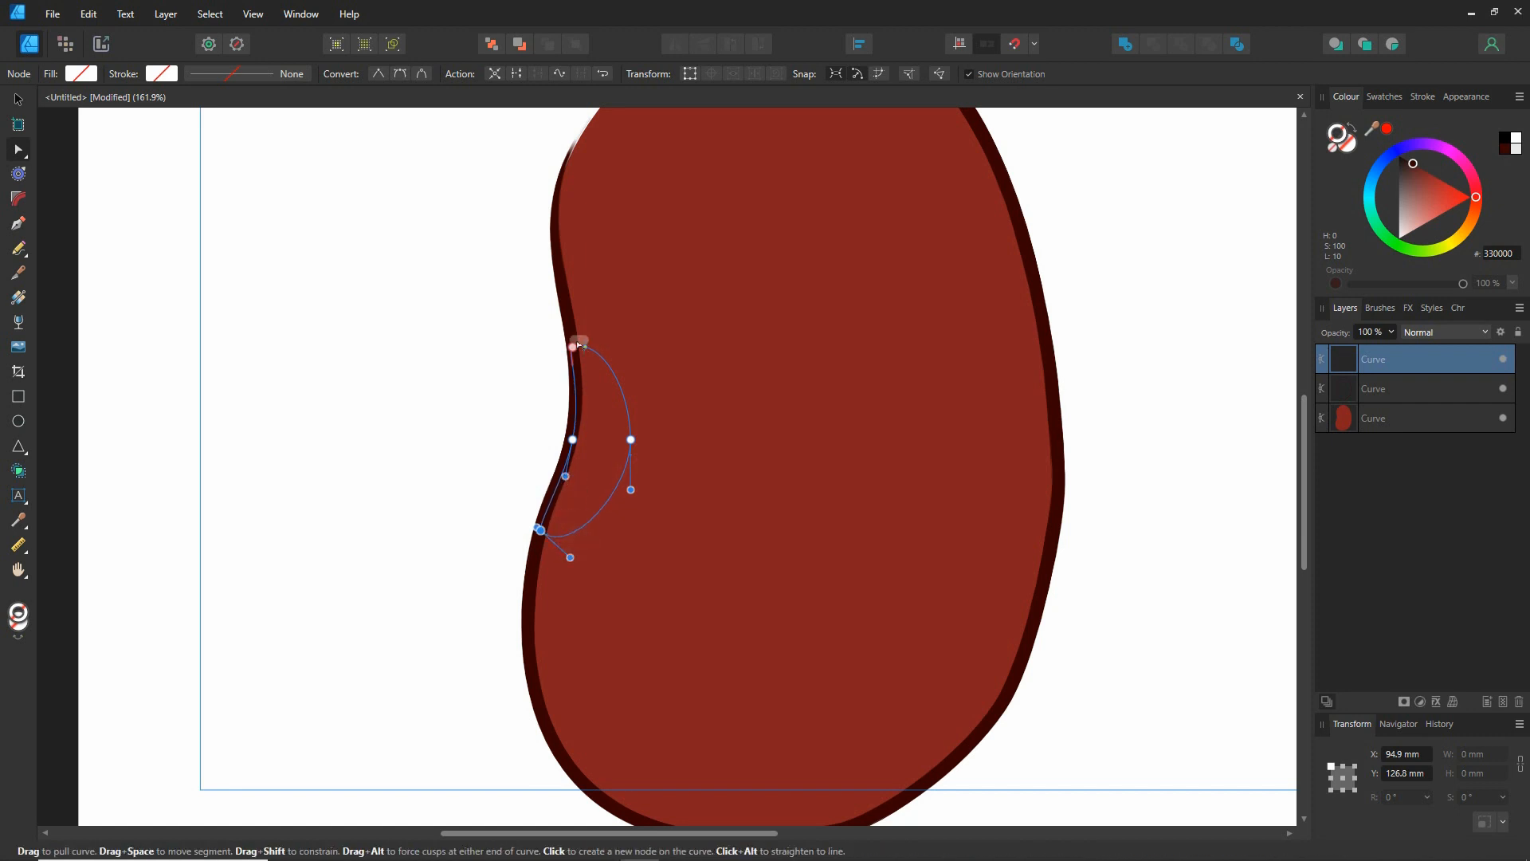
click(574, 345)
drag(600, 338, 593, 311)
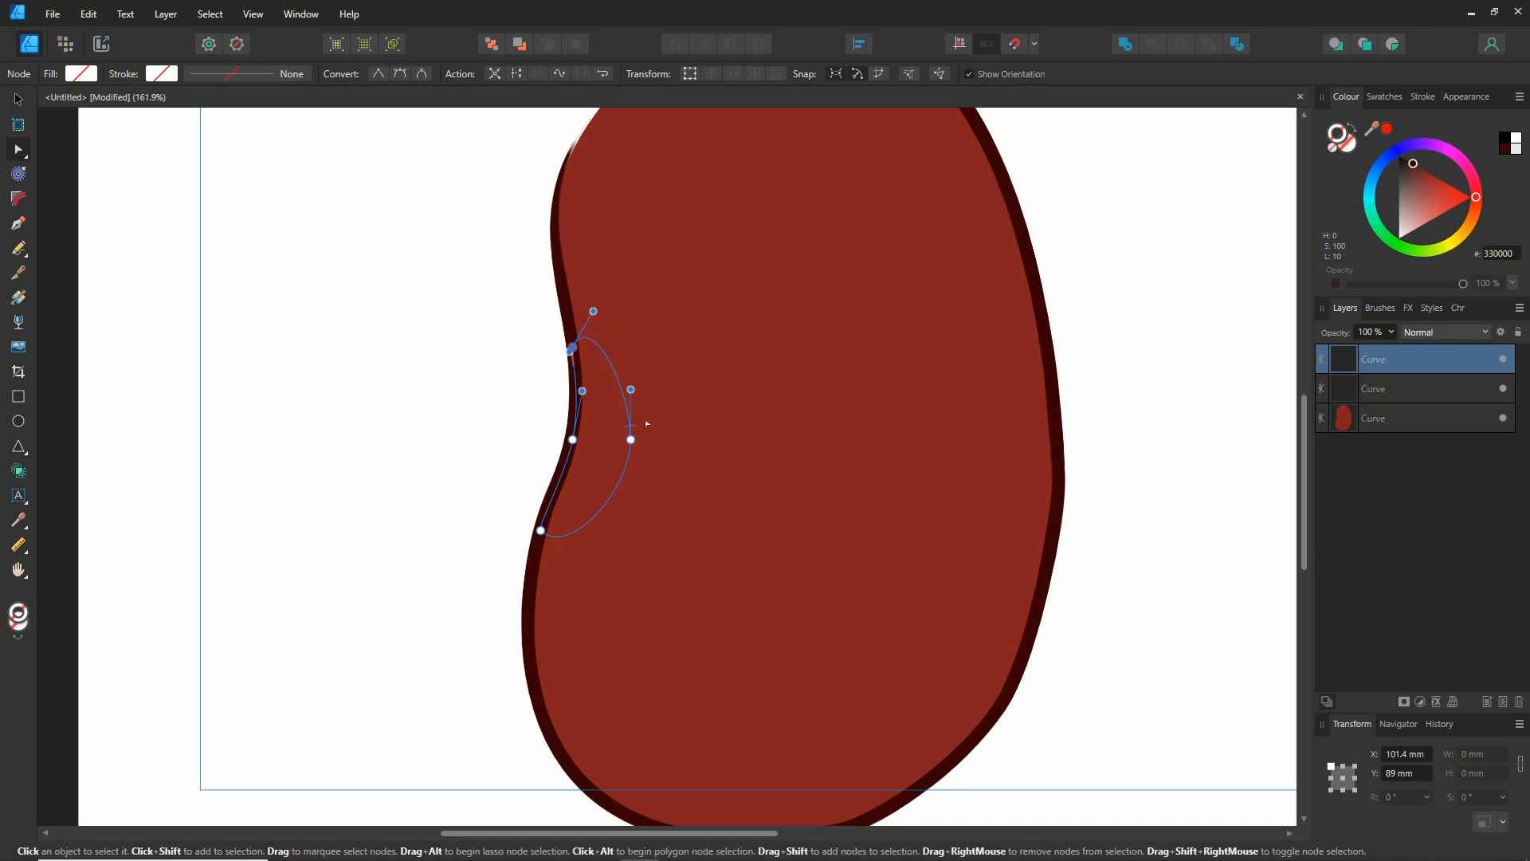
drag(630, 439, 549, 534)
Fill the small waist shape with pale pink D2B6B6 and move its layer below the outline curve
click(1346, 148)
drag(1429, 184, 1406, 219)
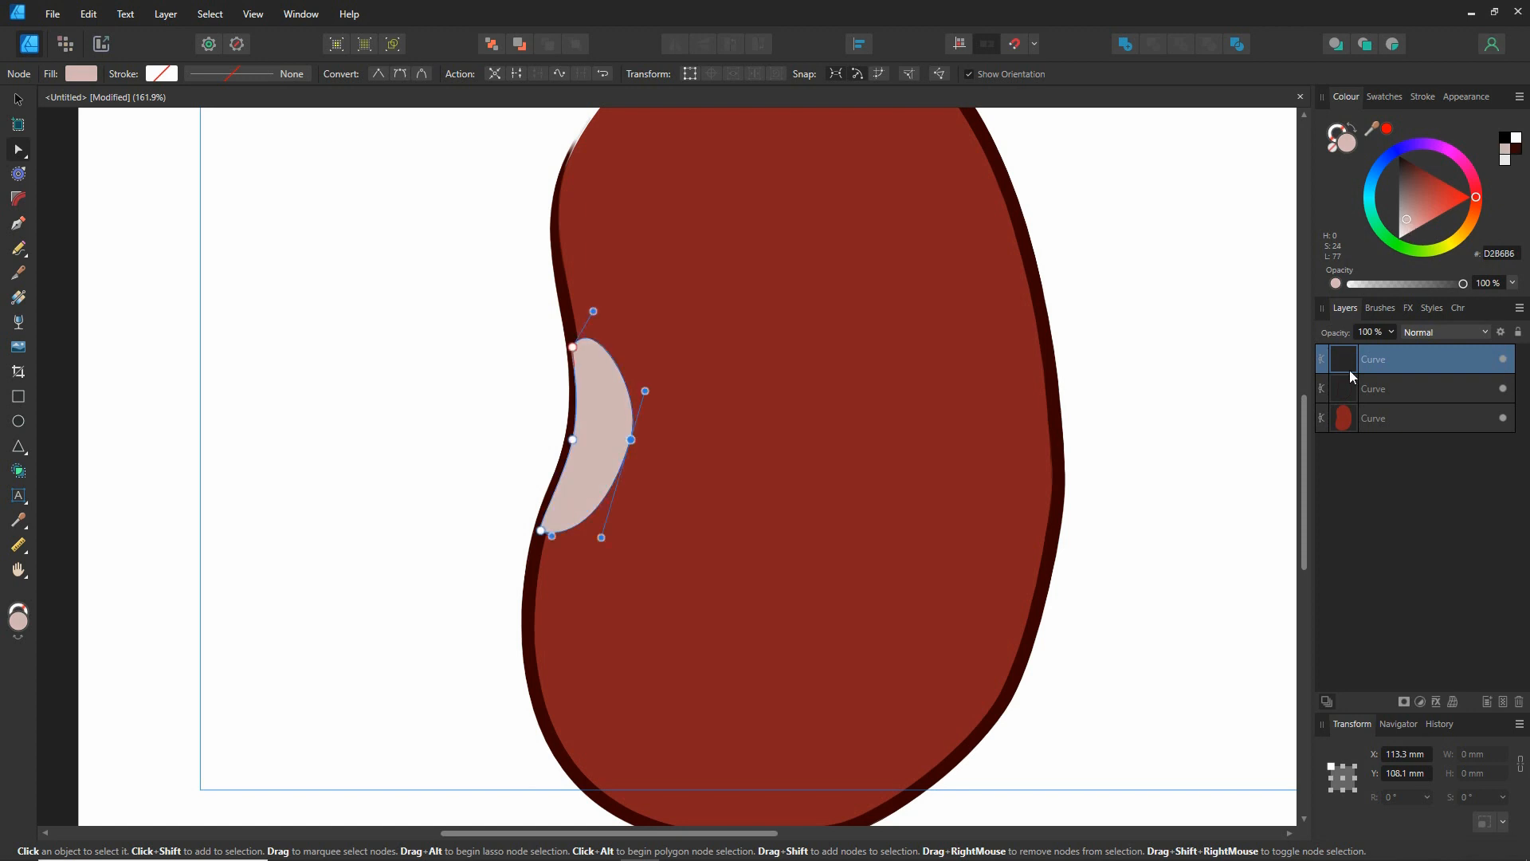
drag(1346, 367, 1335, 405)
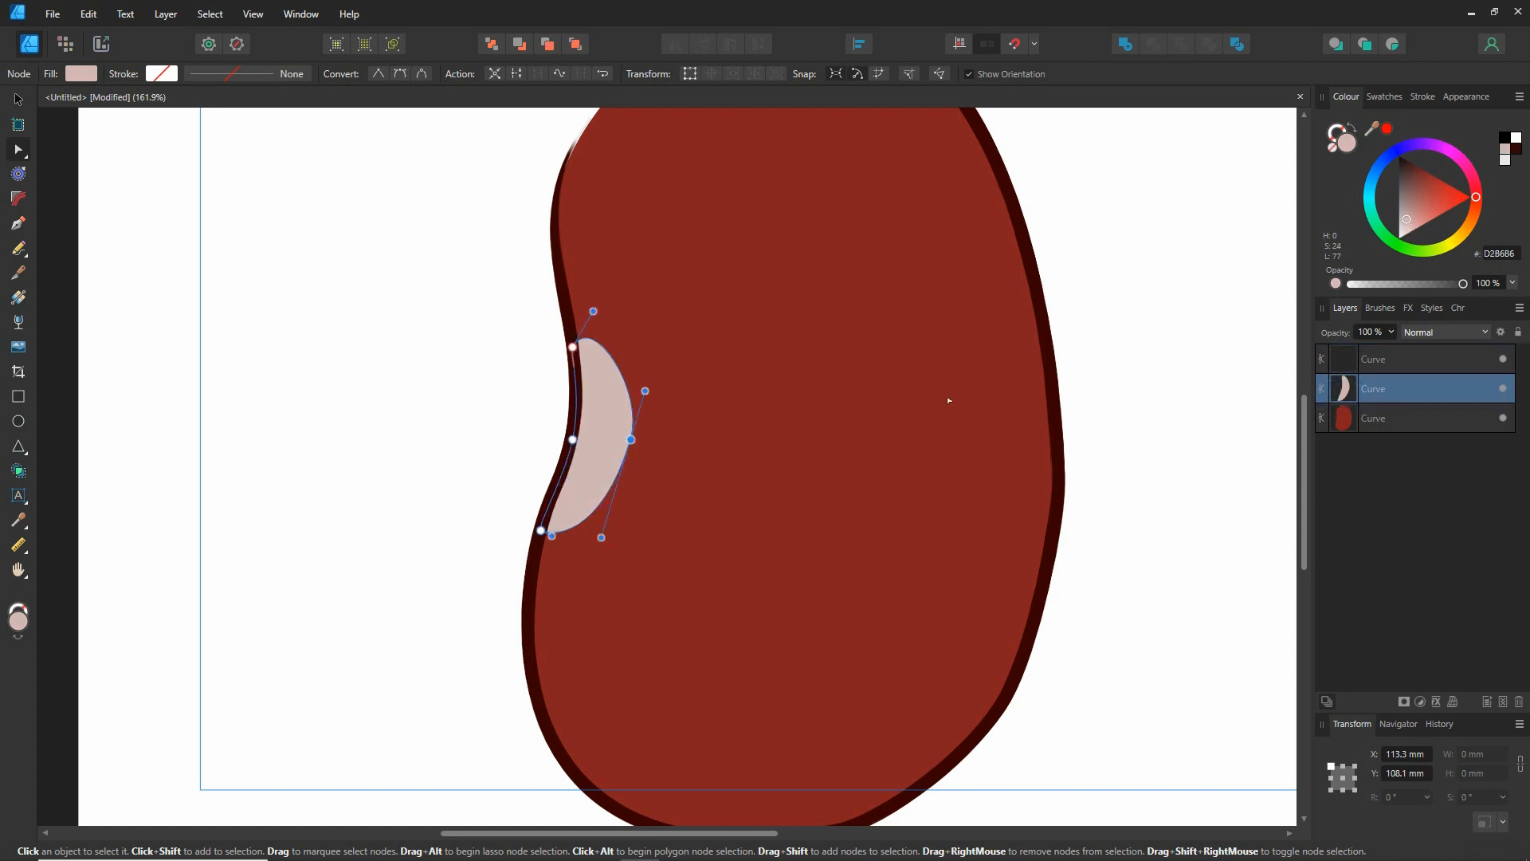
key(v)
click(348, 389)
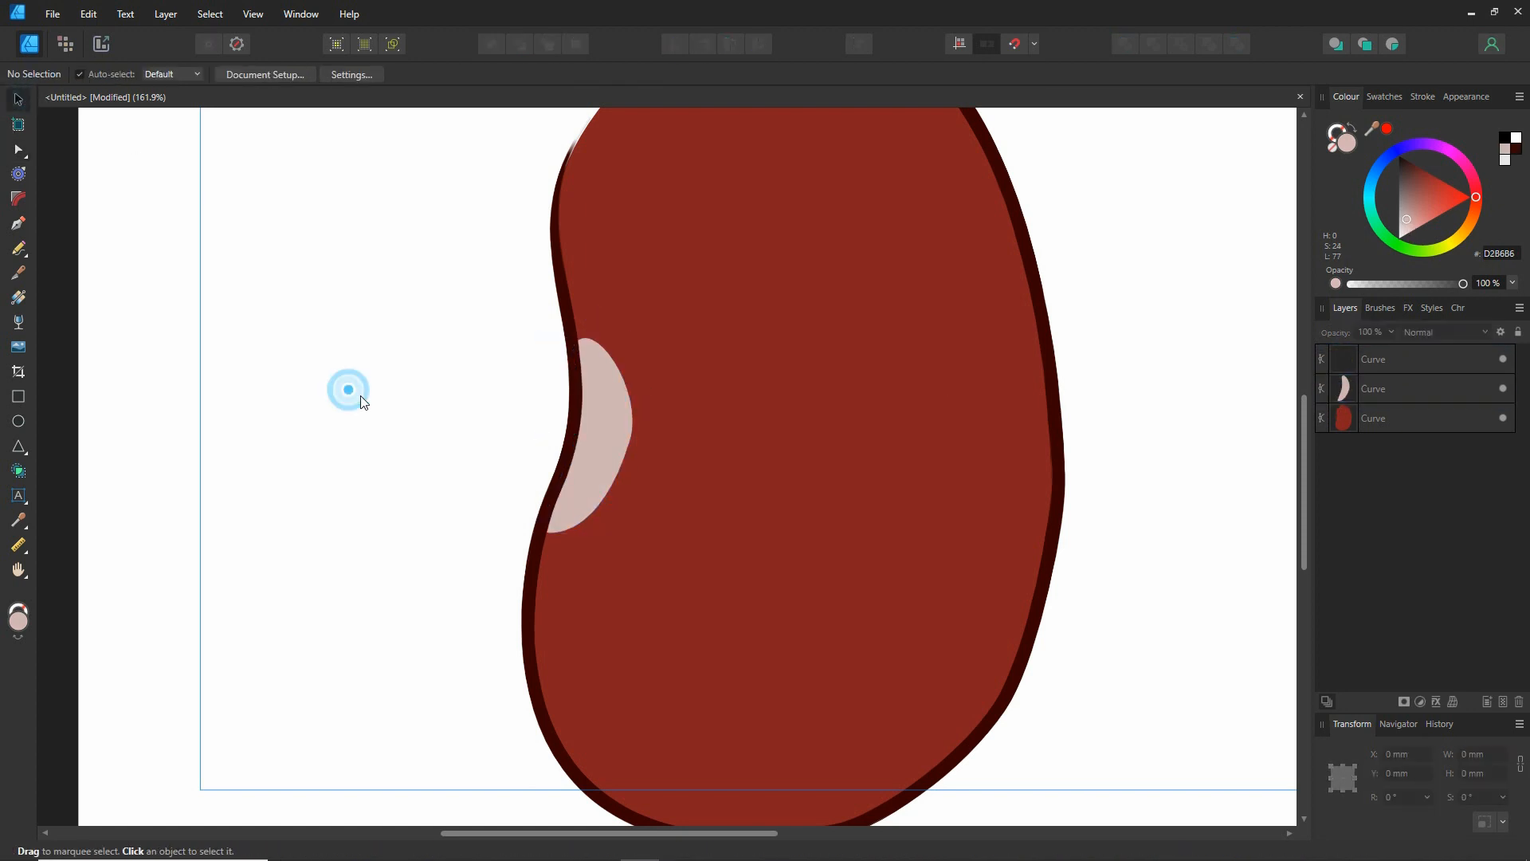
key(ctrl+0)
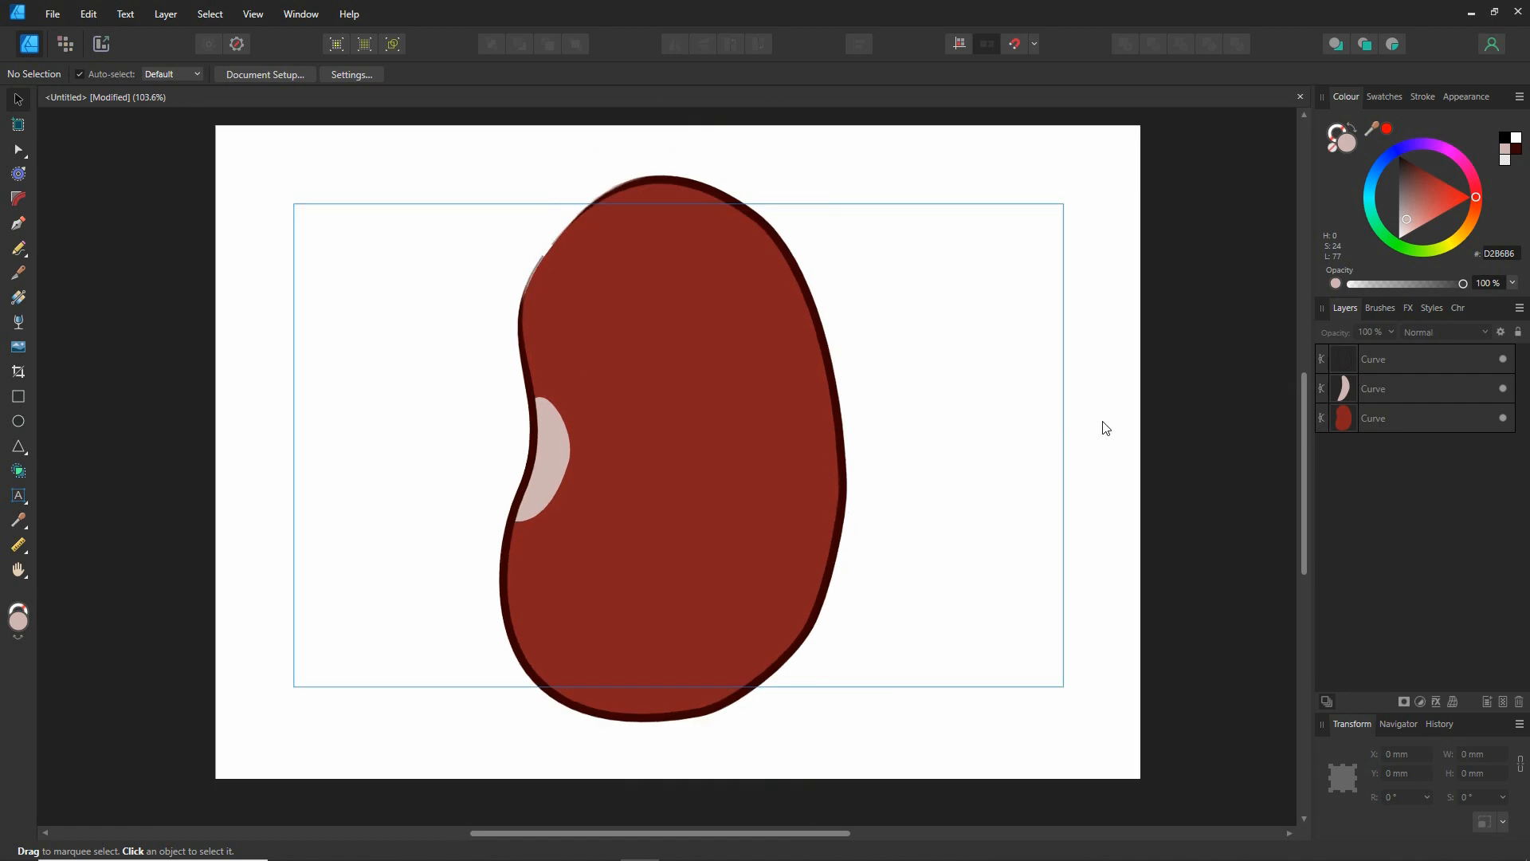
drag(1098, 428, 1063, 455)
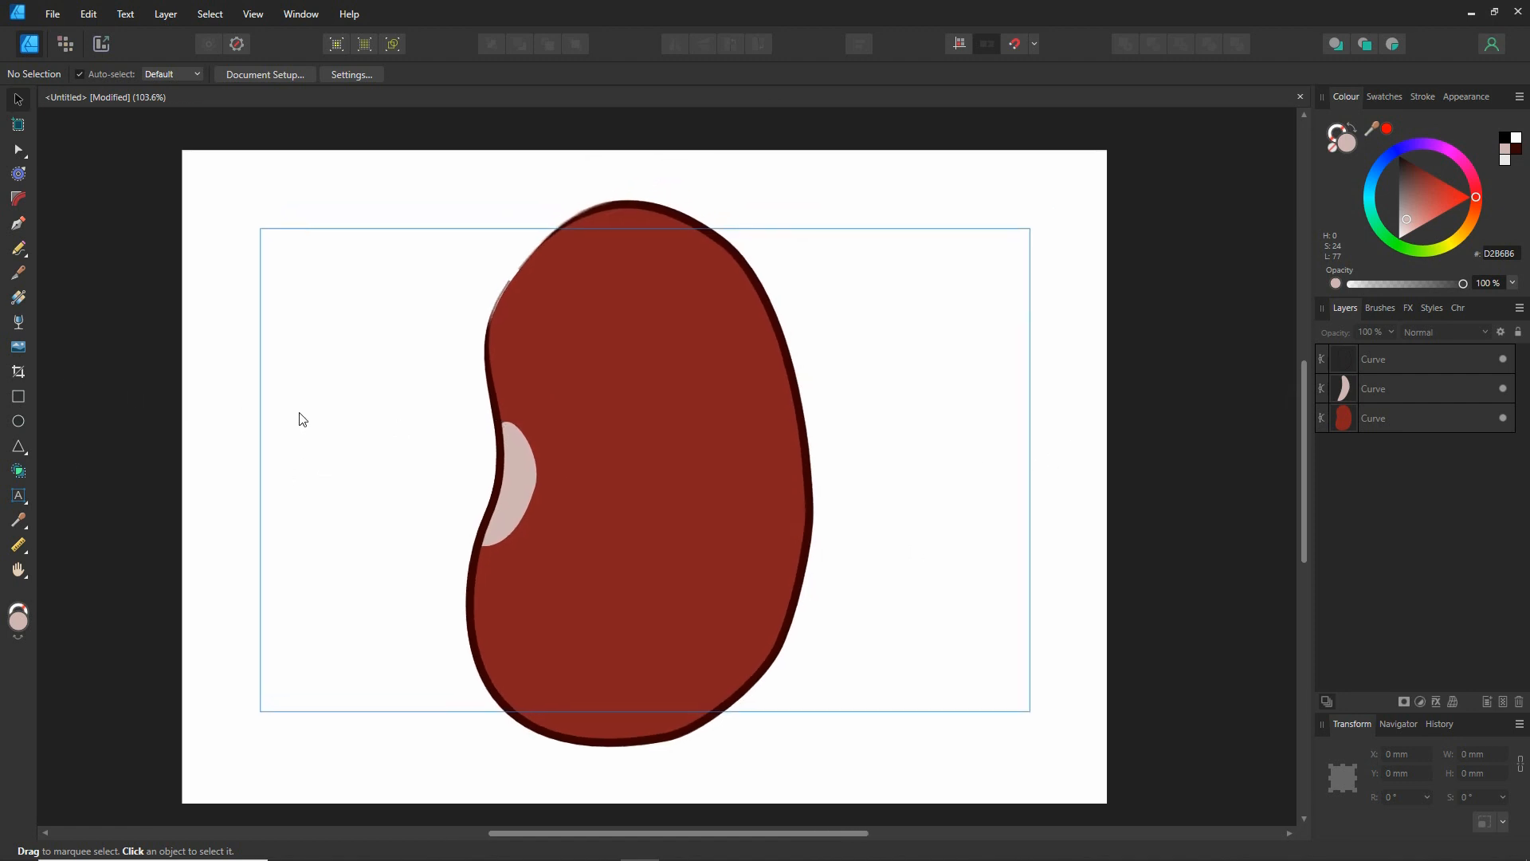
Save the document as untitled.afdesign in the DATA (F:) > Models > Characters > bean folder
click(52, 14)
click(70, 196)
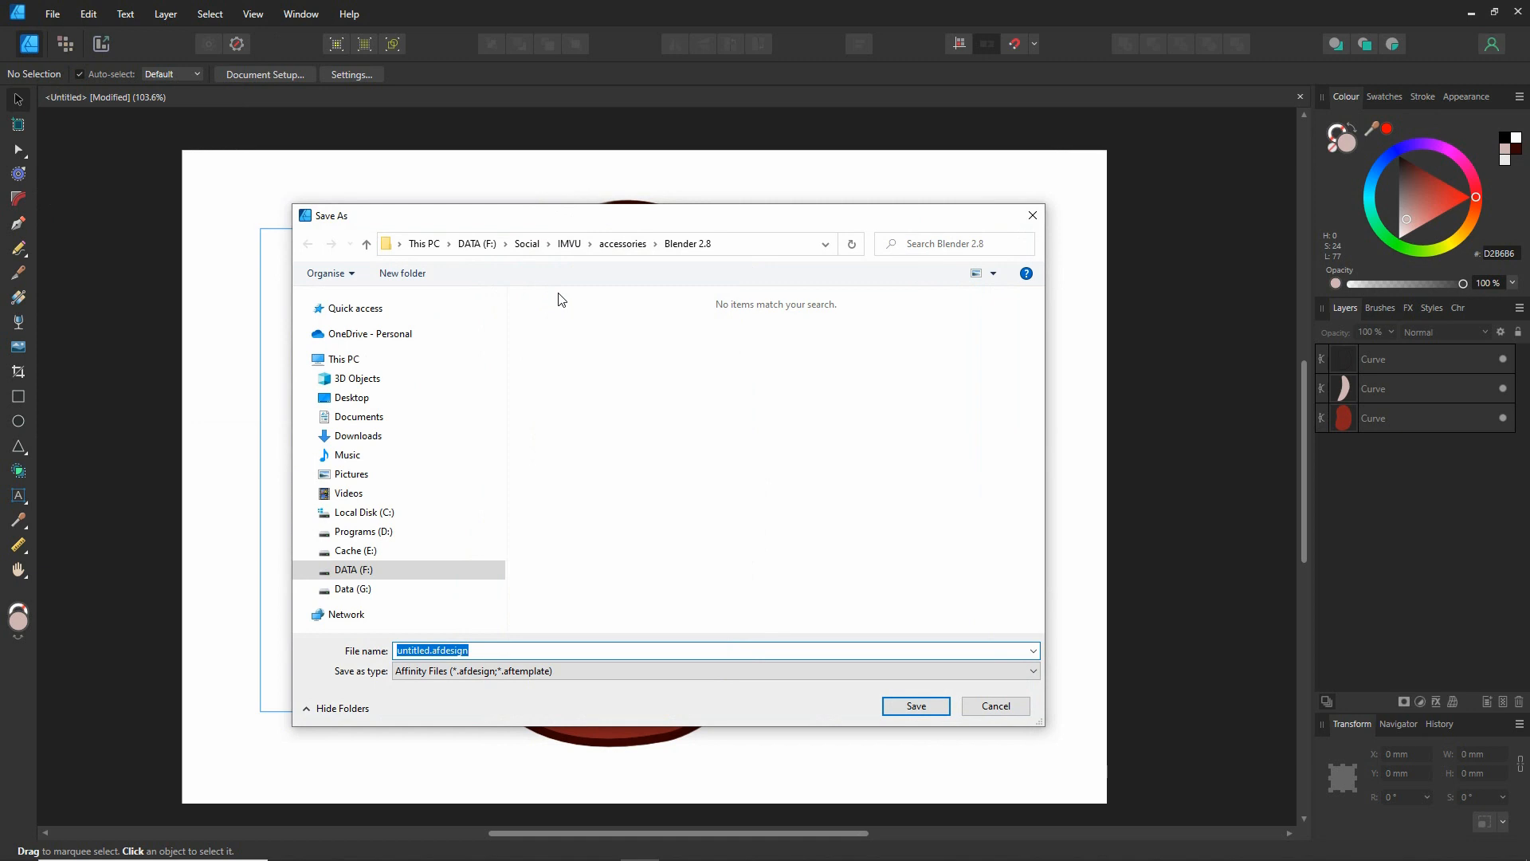
click(307, 569)
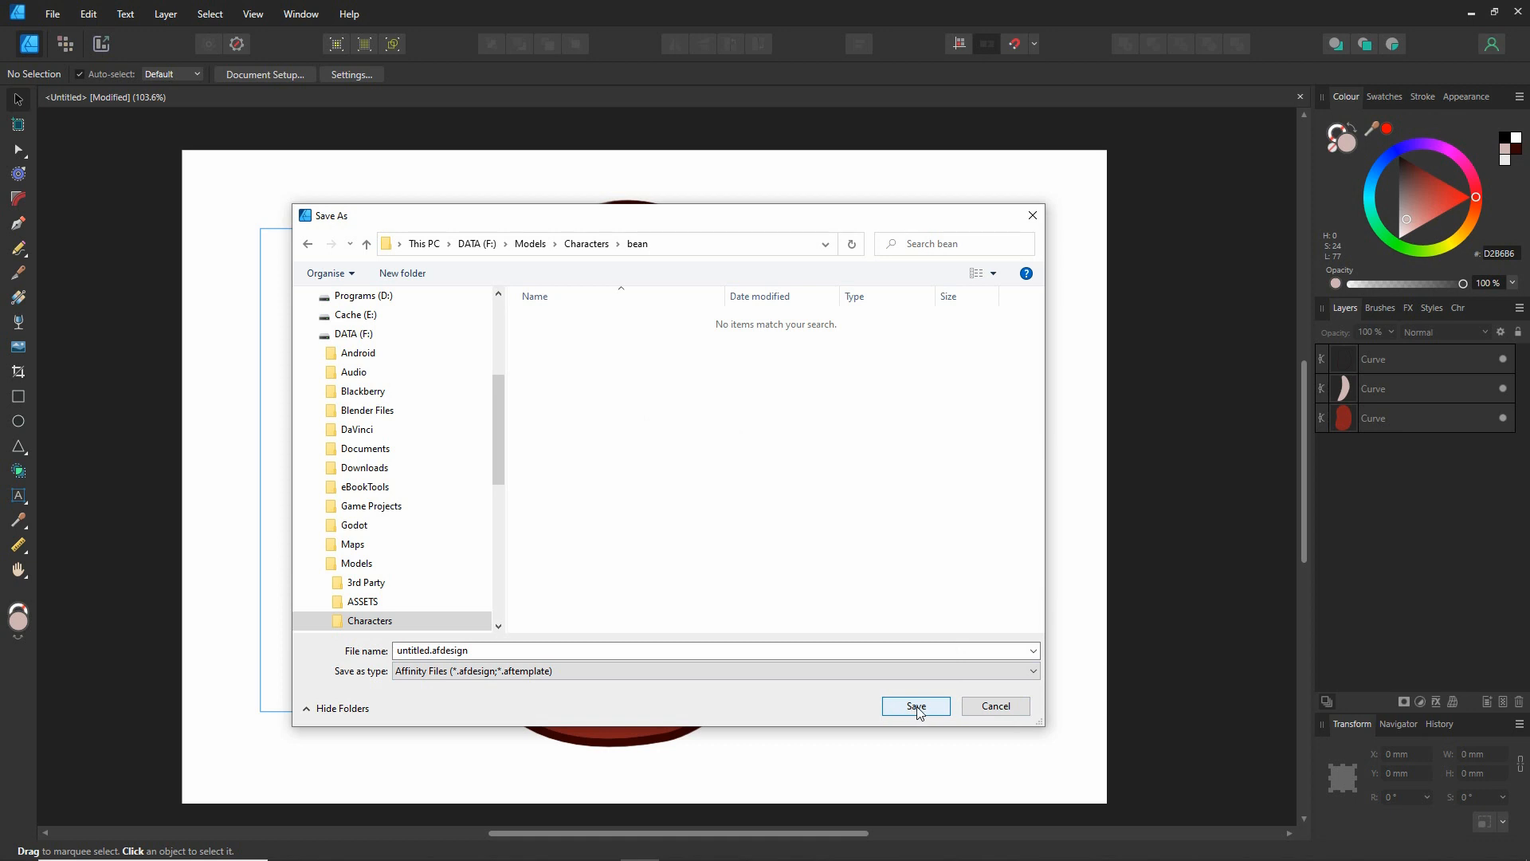
click(916, 706)
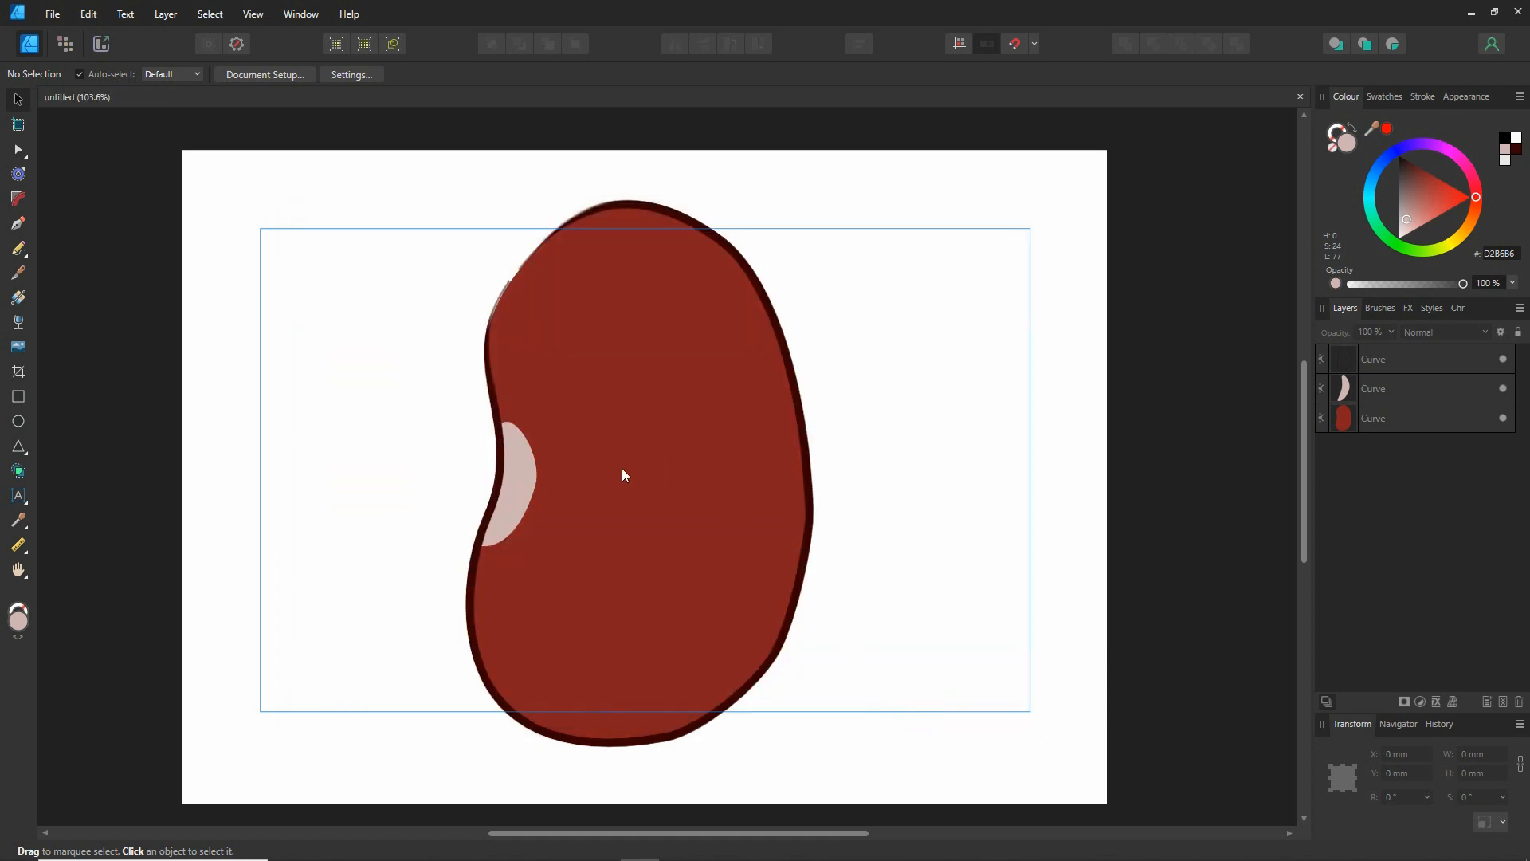
Draw two round eye outlines freehand on the bean's upper half with the Pencil tool and the Outliner (character) ink brush
click(20, 421)
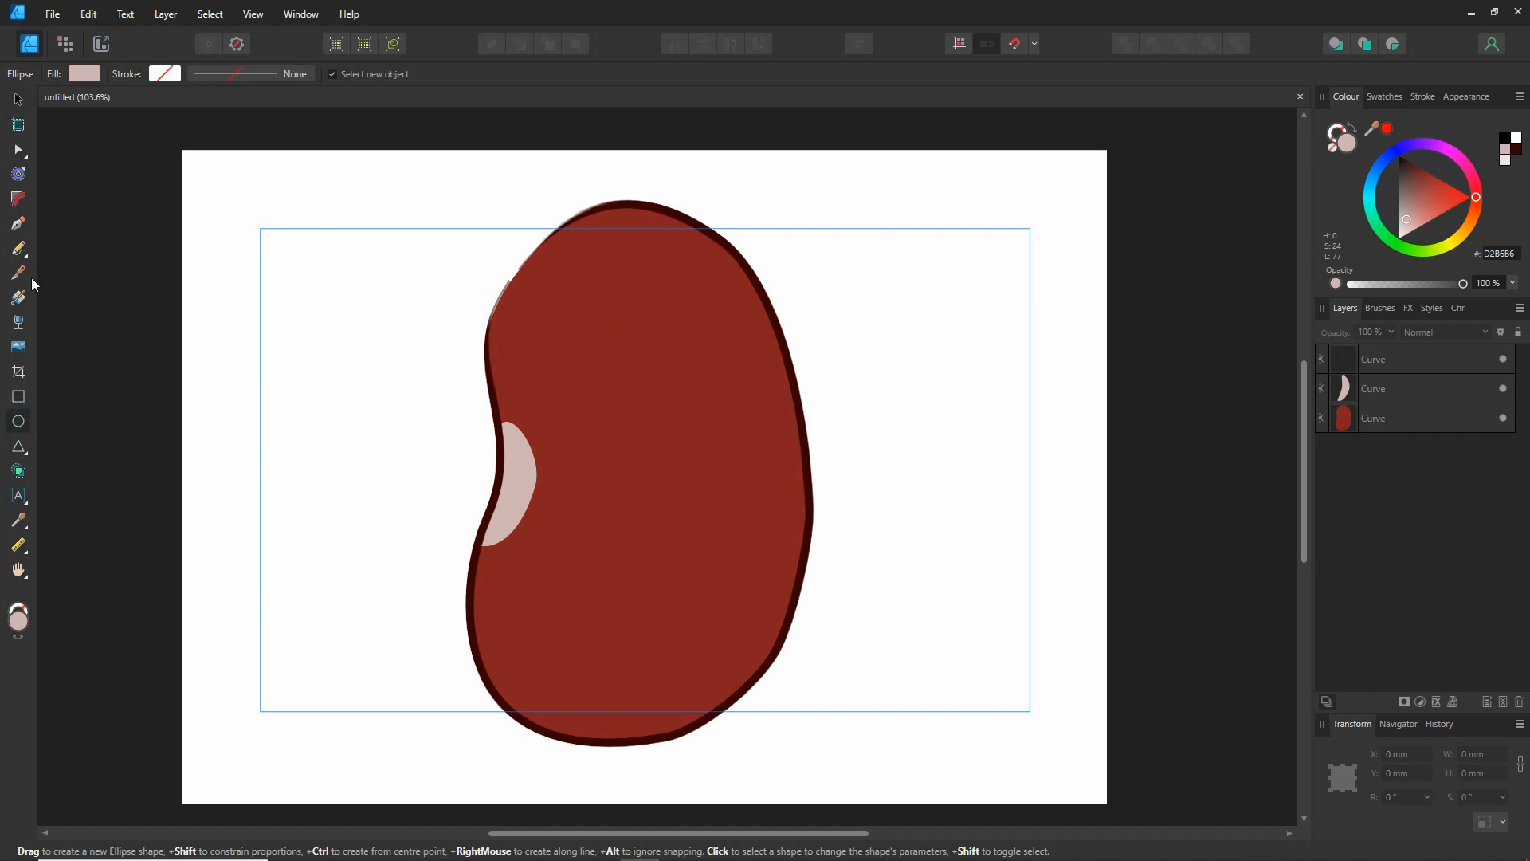
click(18, 249)
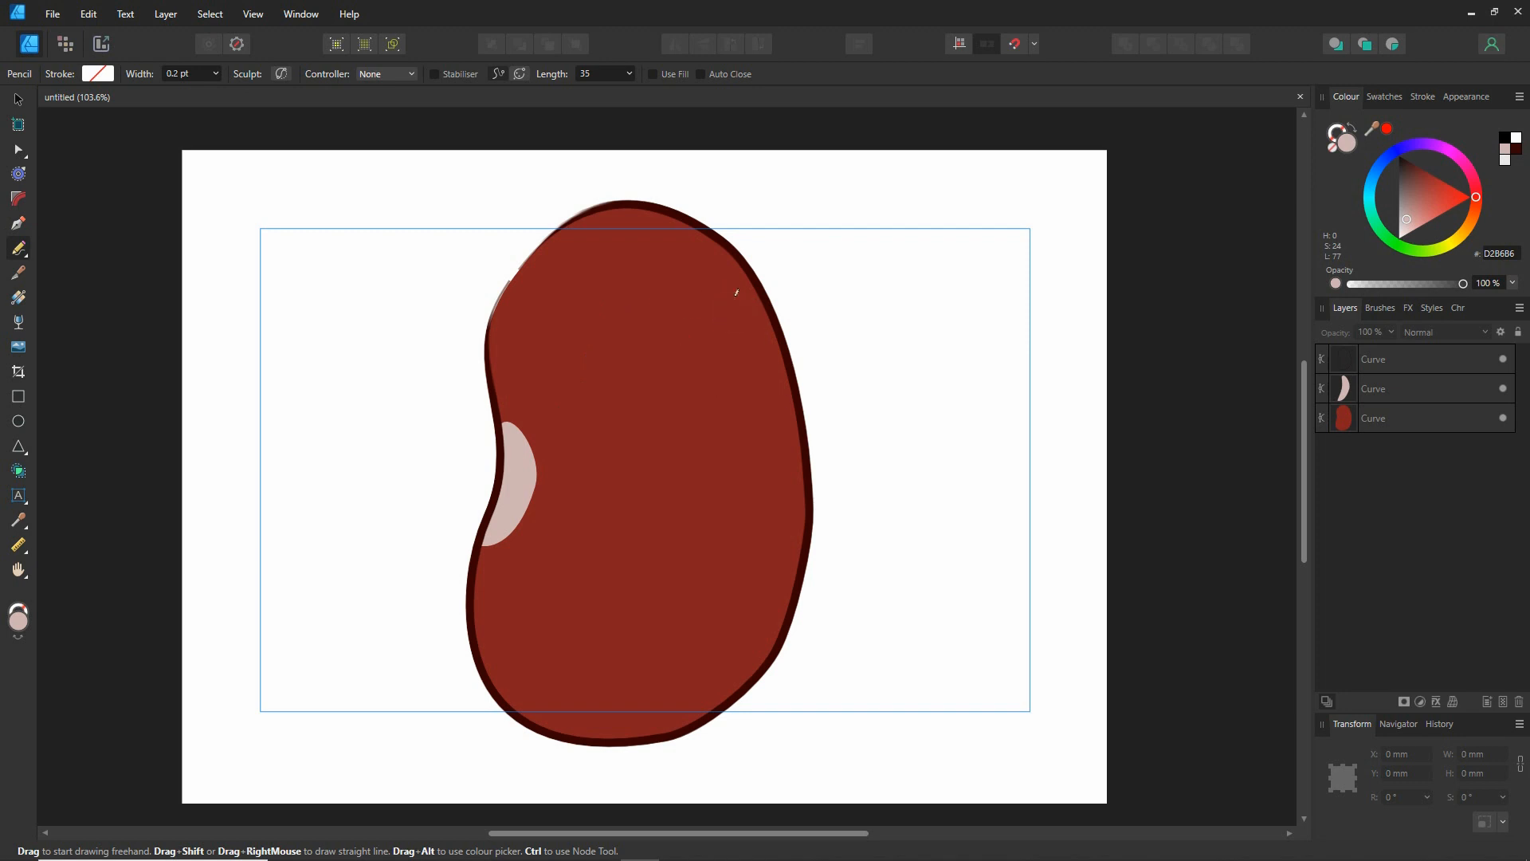
drag(688, 333, 690, 341)
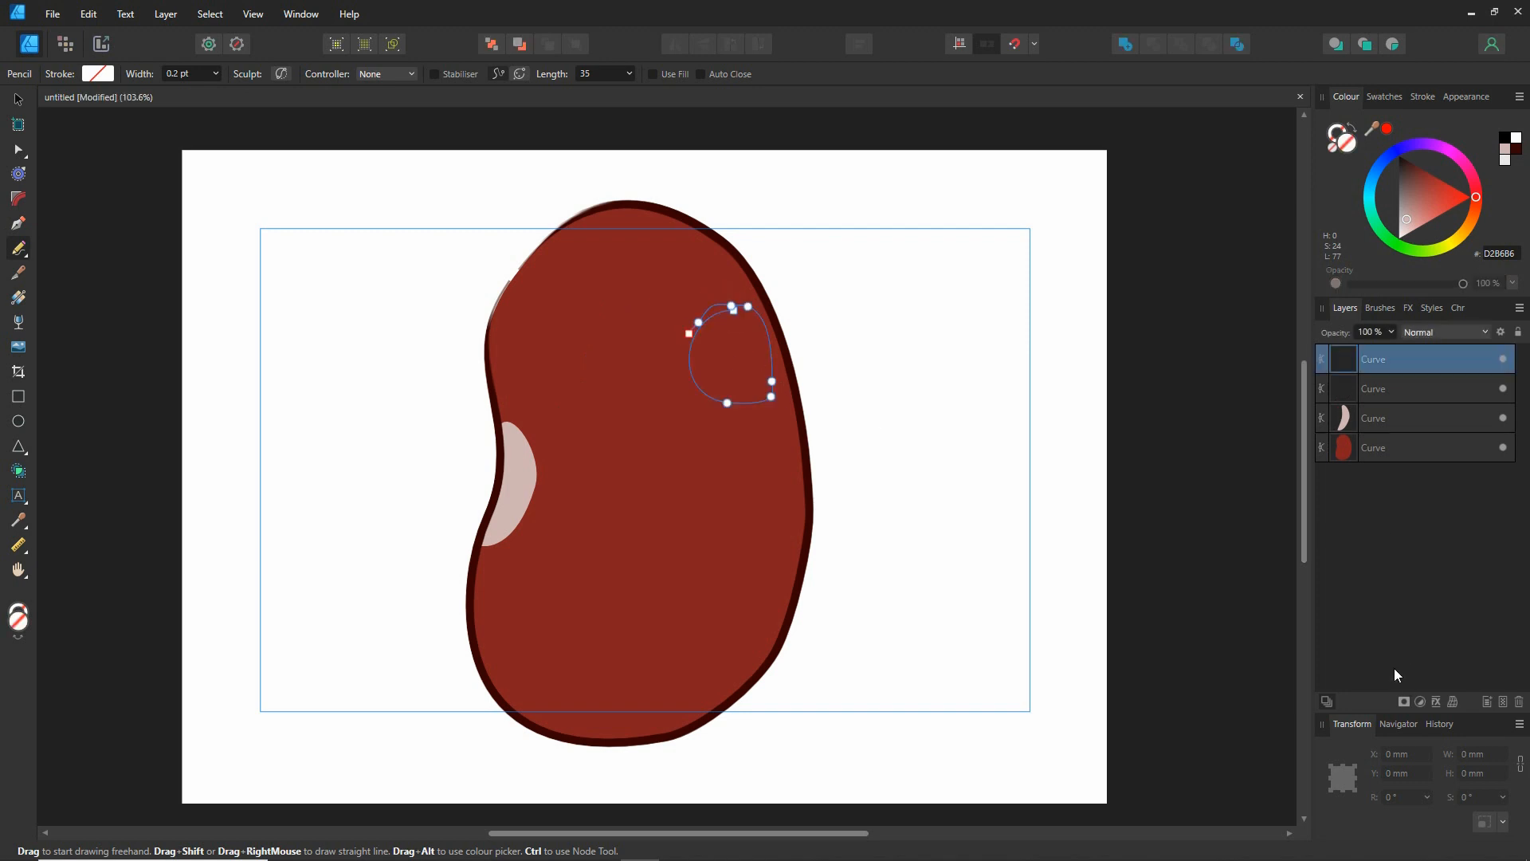
click(1381, 308)
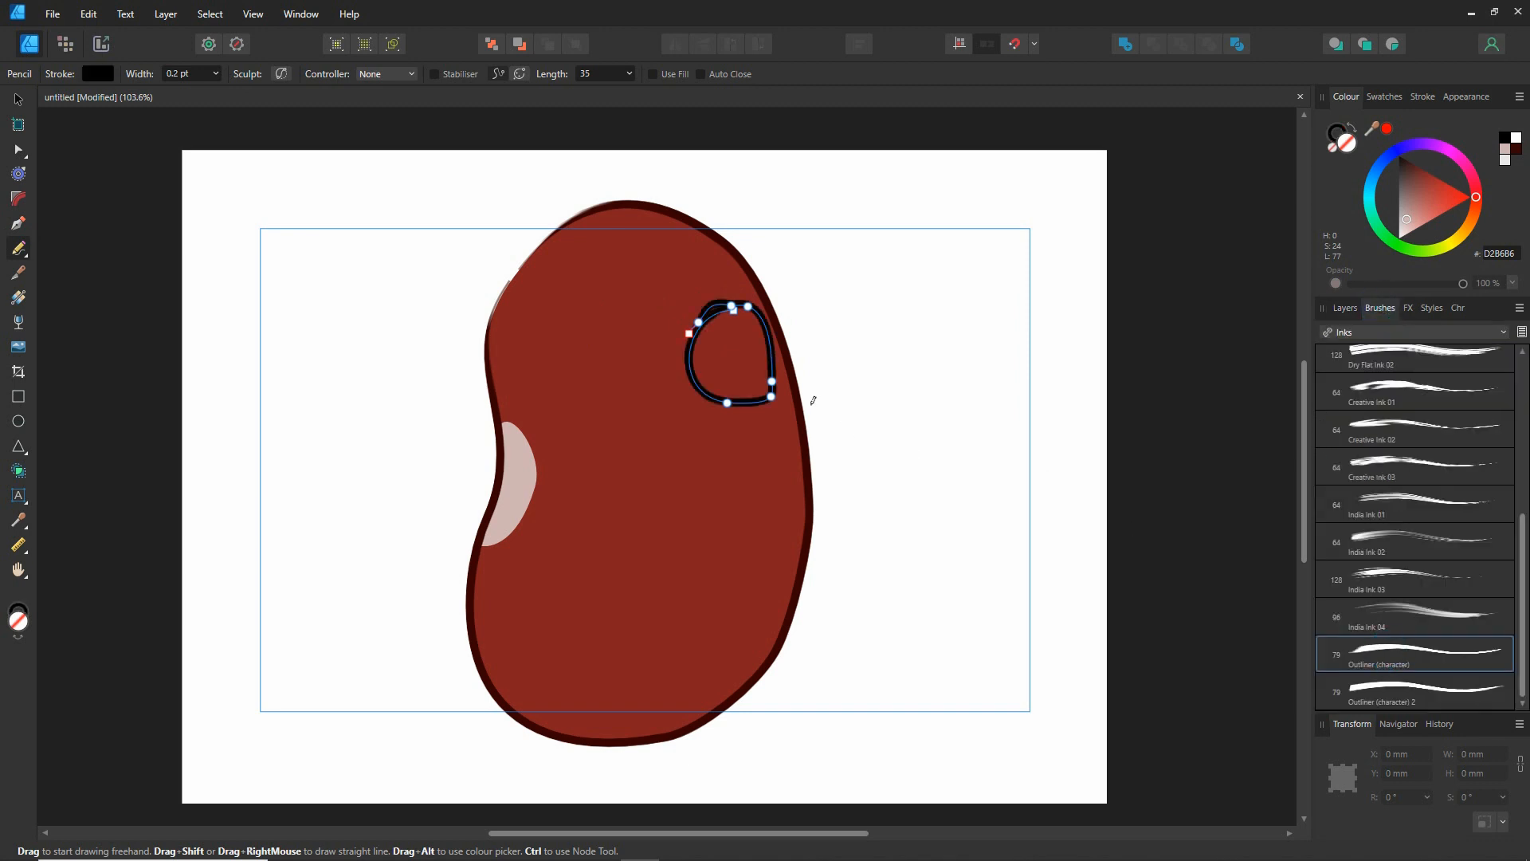
mouse_move(602, 331)
mouse_down()
mouse_move(568, 386)
mouse_move(600, 330)
mouse_up()
click(1408, 649)
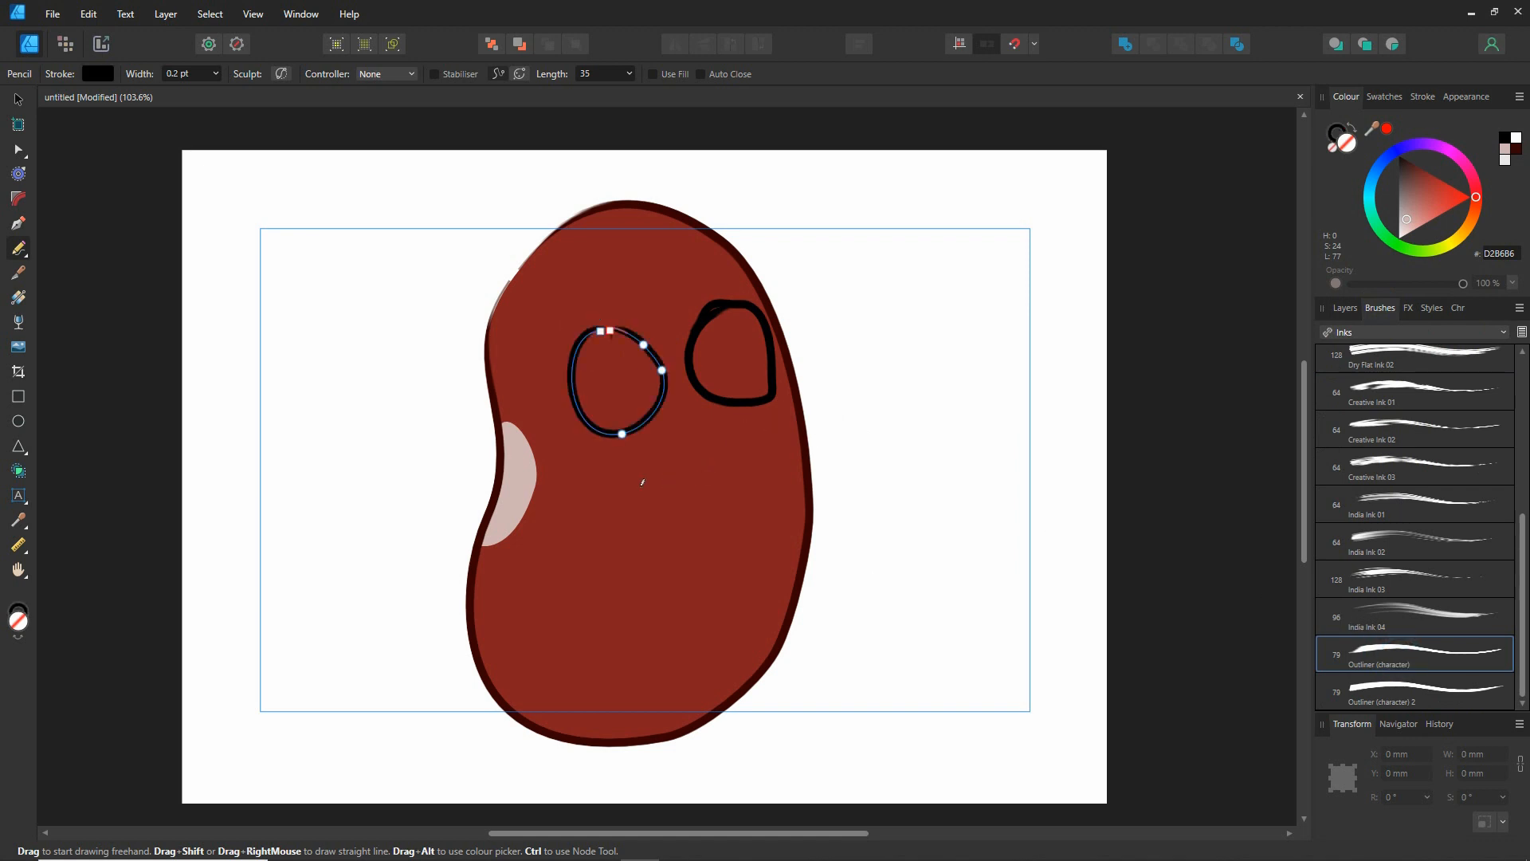
Draw a wavy mouth line about 51 mm wide and 16 mm high below the eyes with the Outliner (character) brush
mouse_move(616, 502)
mouse_down()
mouse_move(686, 456)
mouse_move(776, 458)
mouse_up()
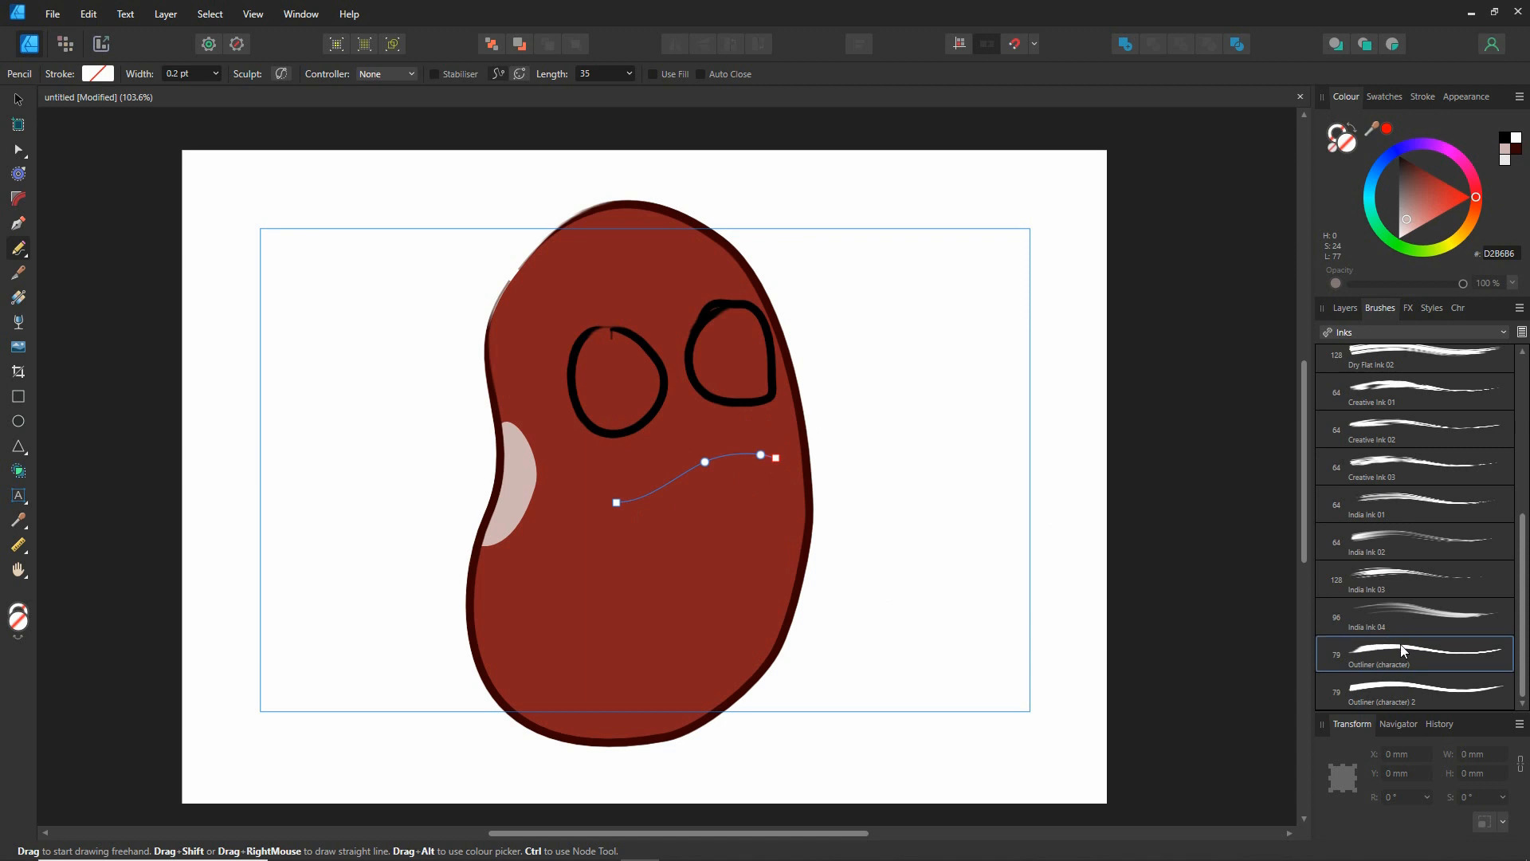
click(1368, 650)
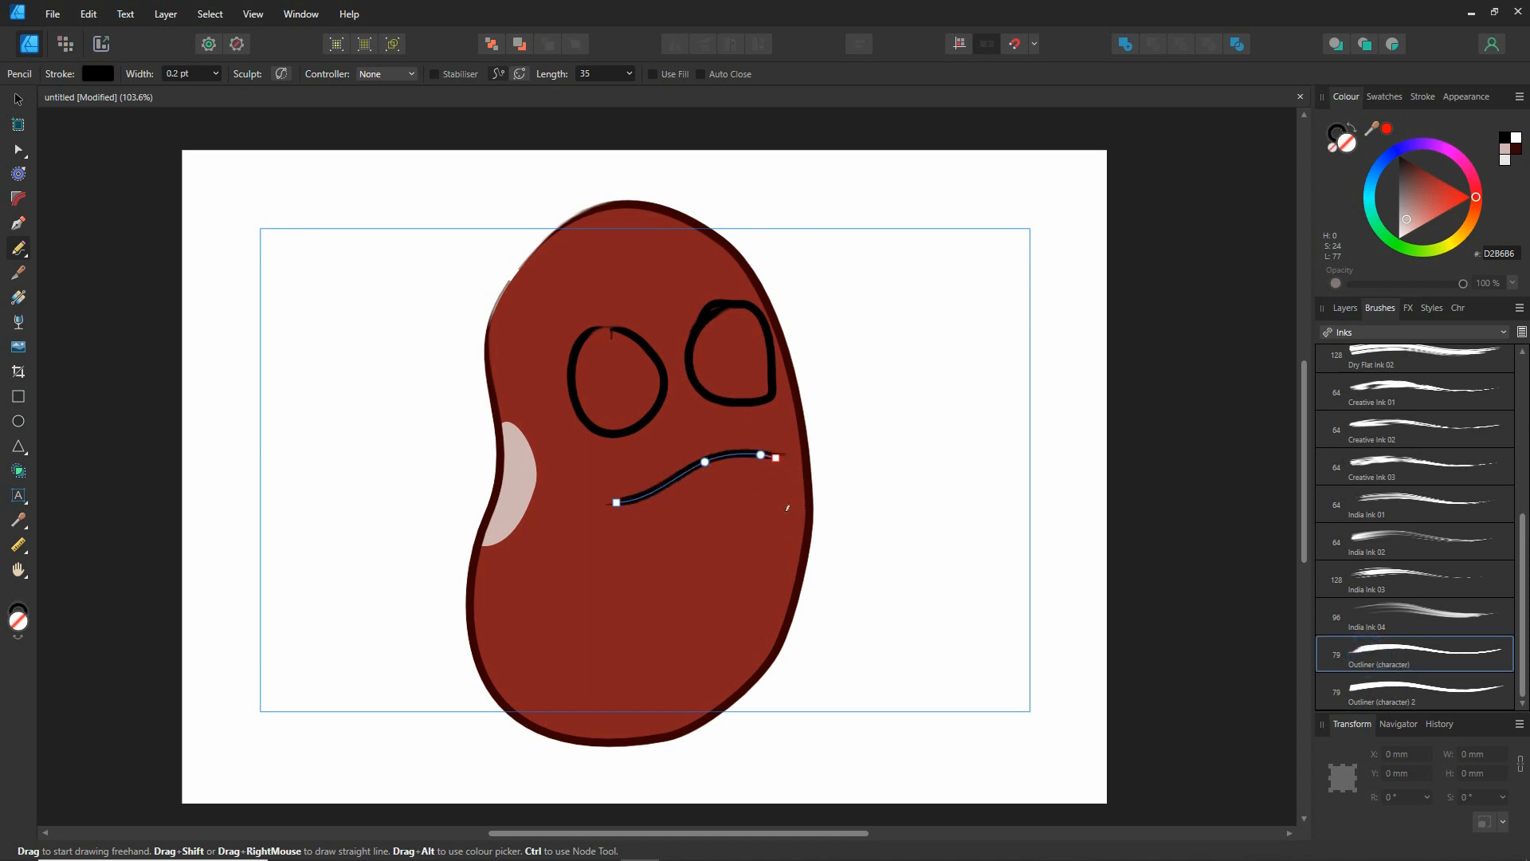
key(ctrl)
Delete the surplus overlapping end nodes at the top of the right eye so its ends meet in one clean outline
click(18, 422)
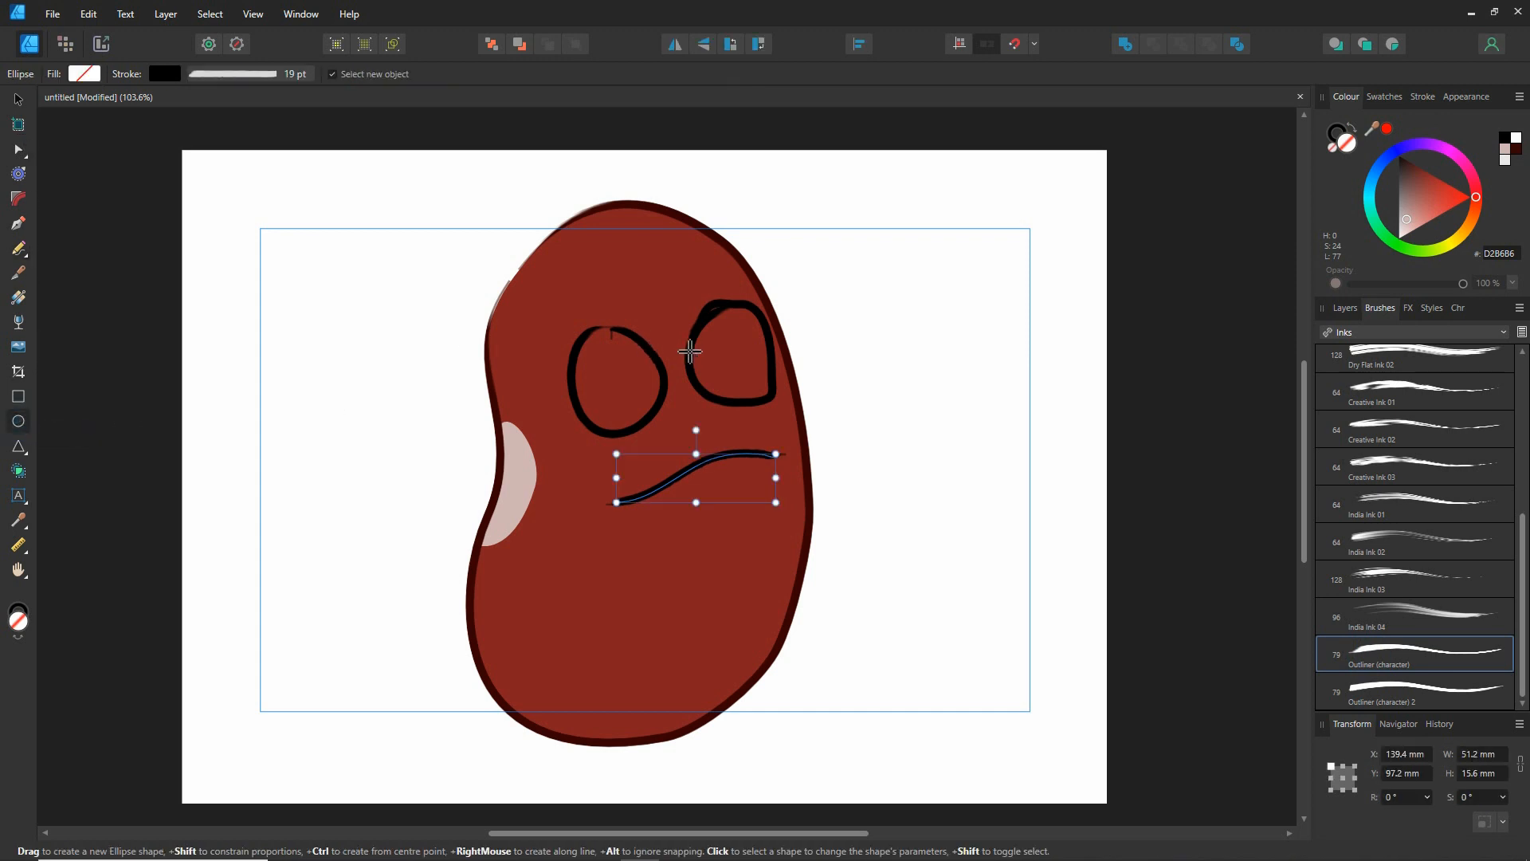
ctrl+scroll(661, 342, up, 3)
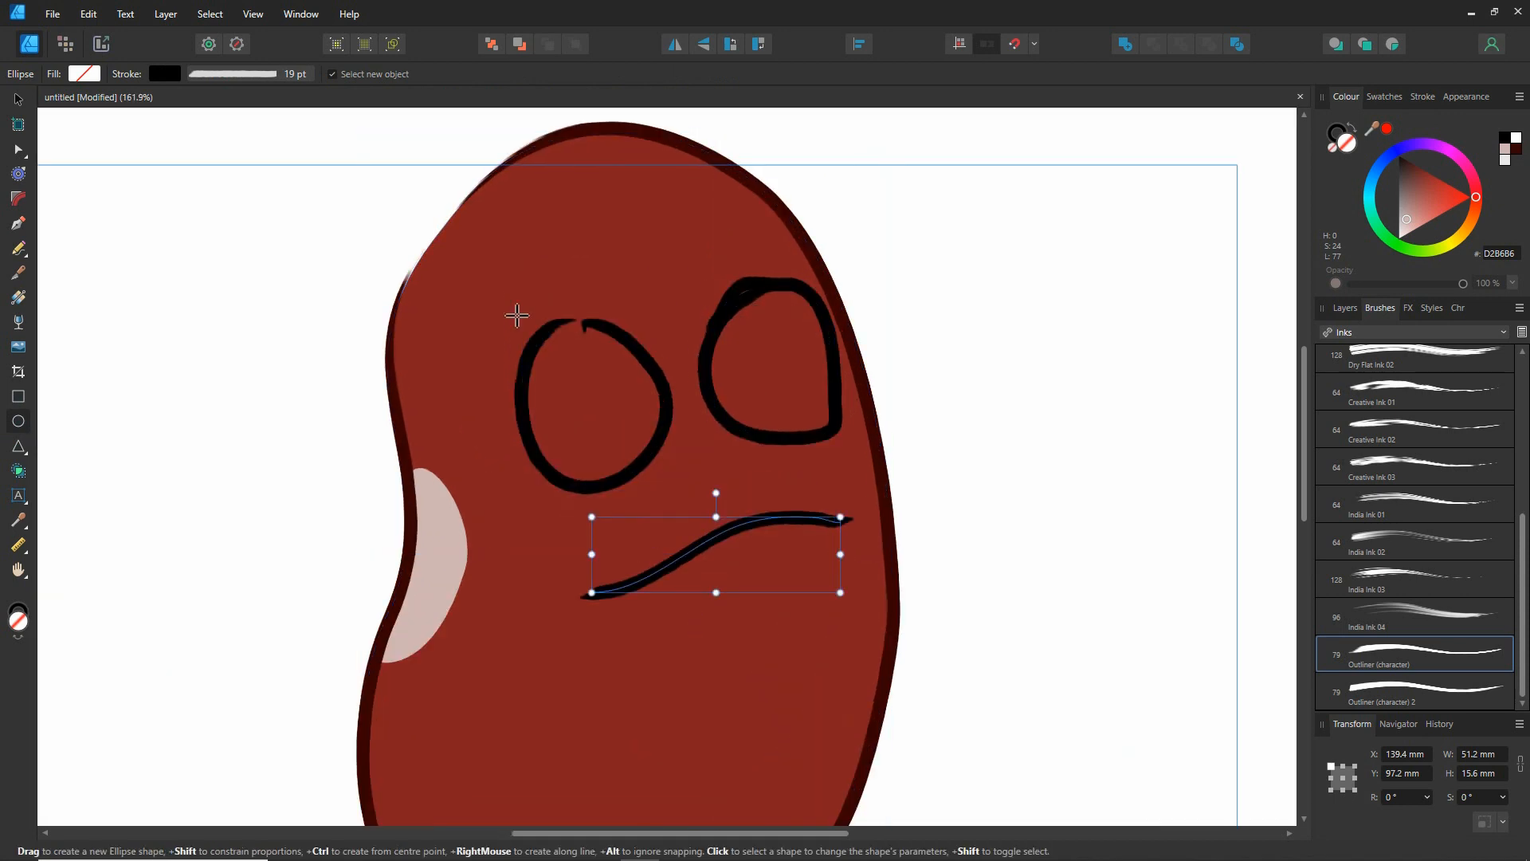
click(18, 150)
click(761, 291)
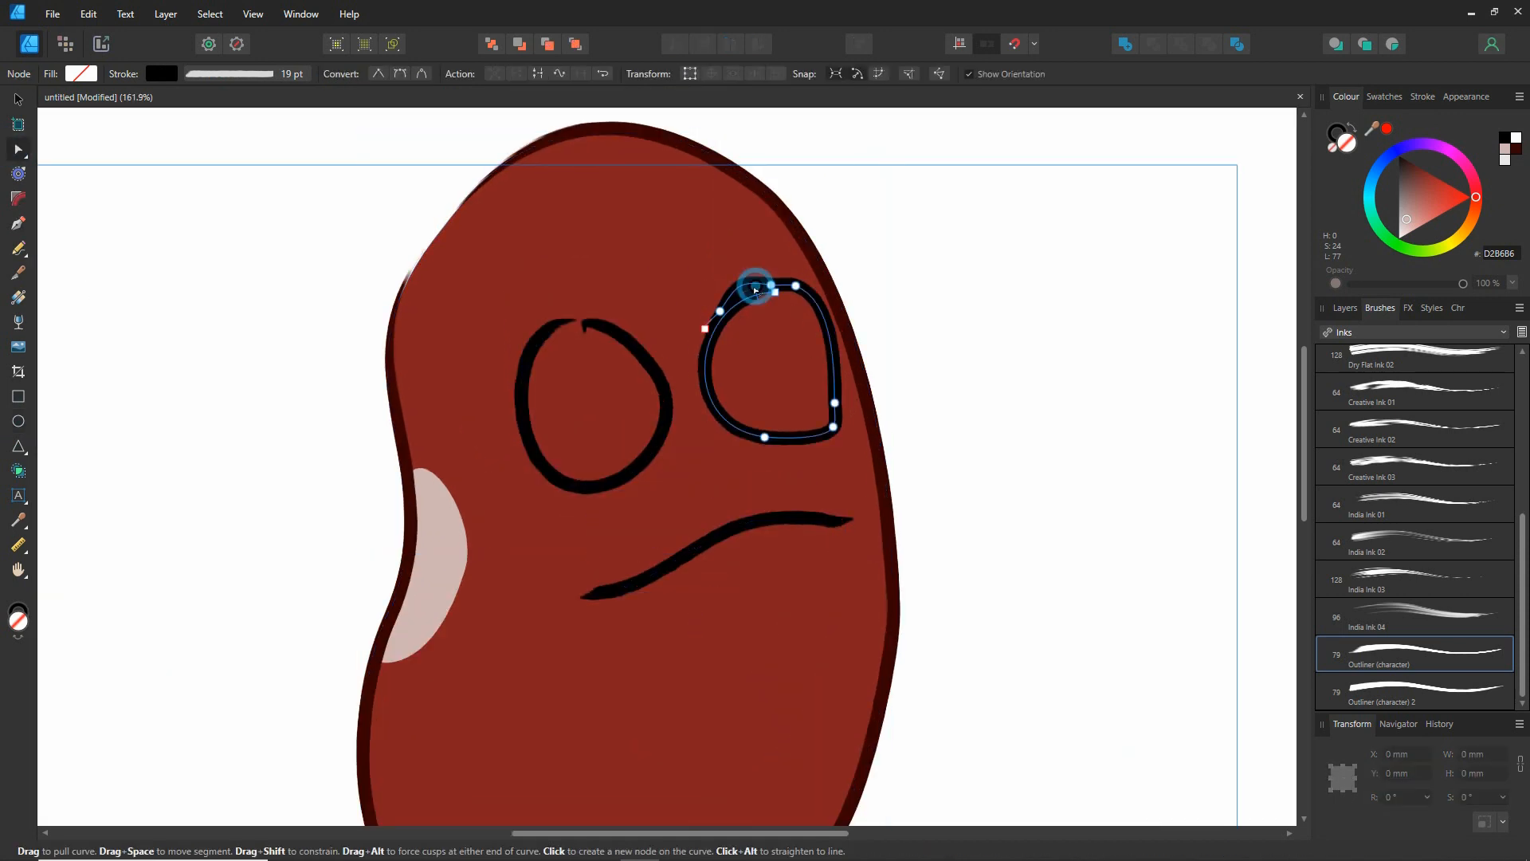
drag(773, 291, 676, 310)
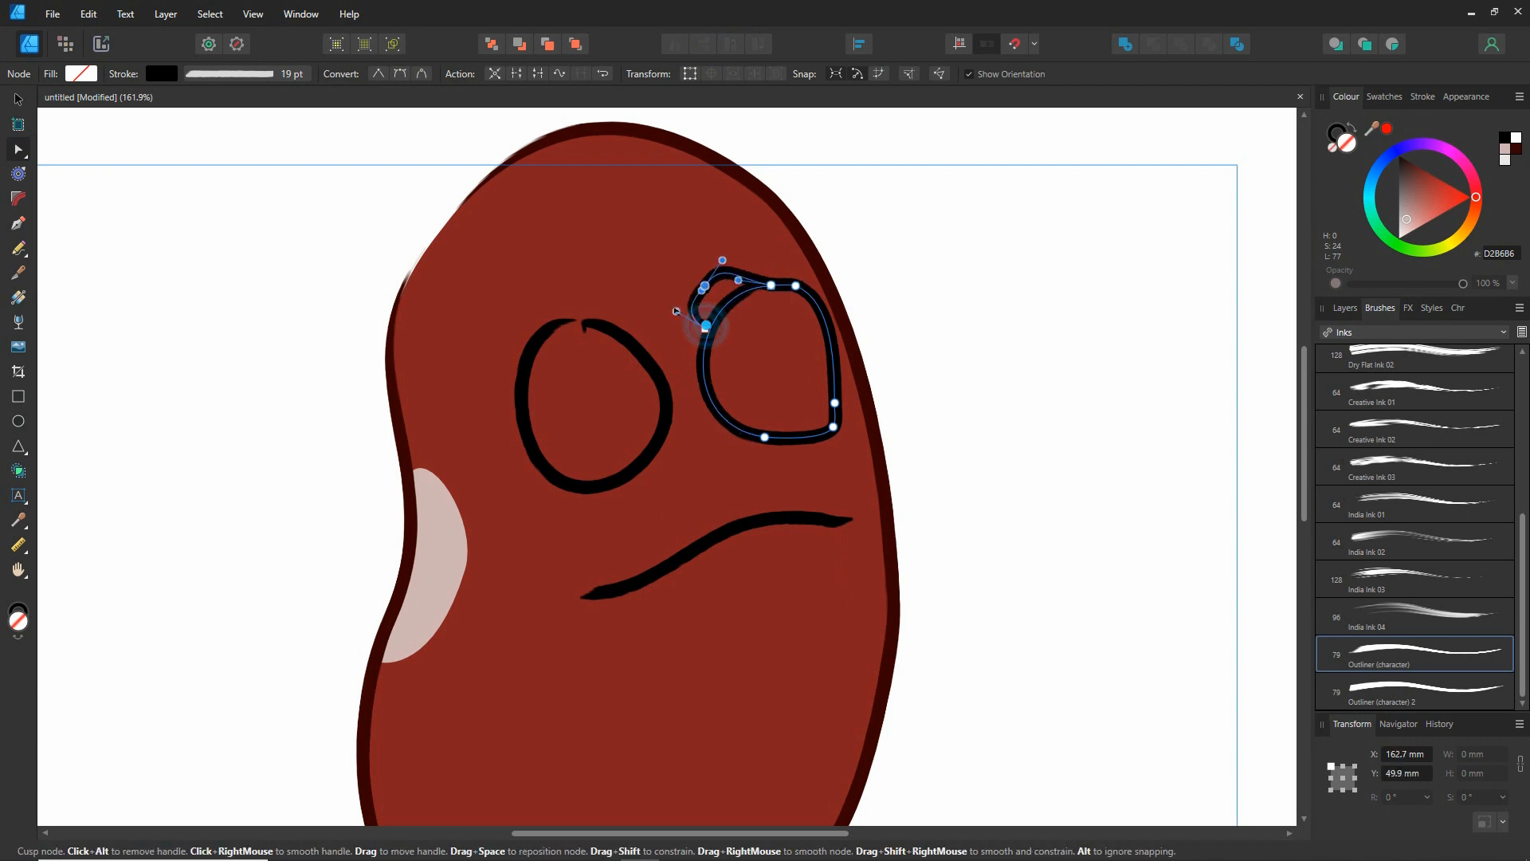
key(Delete)
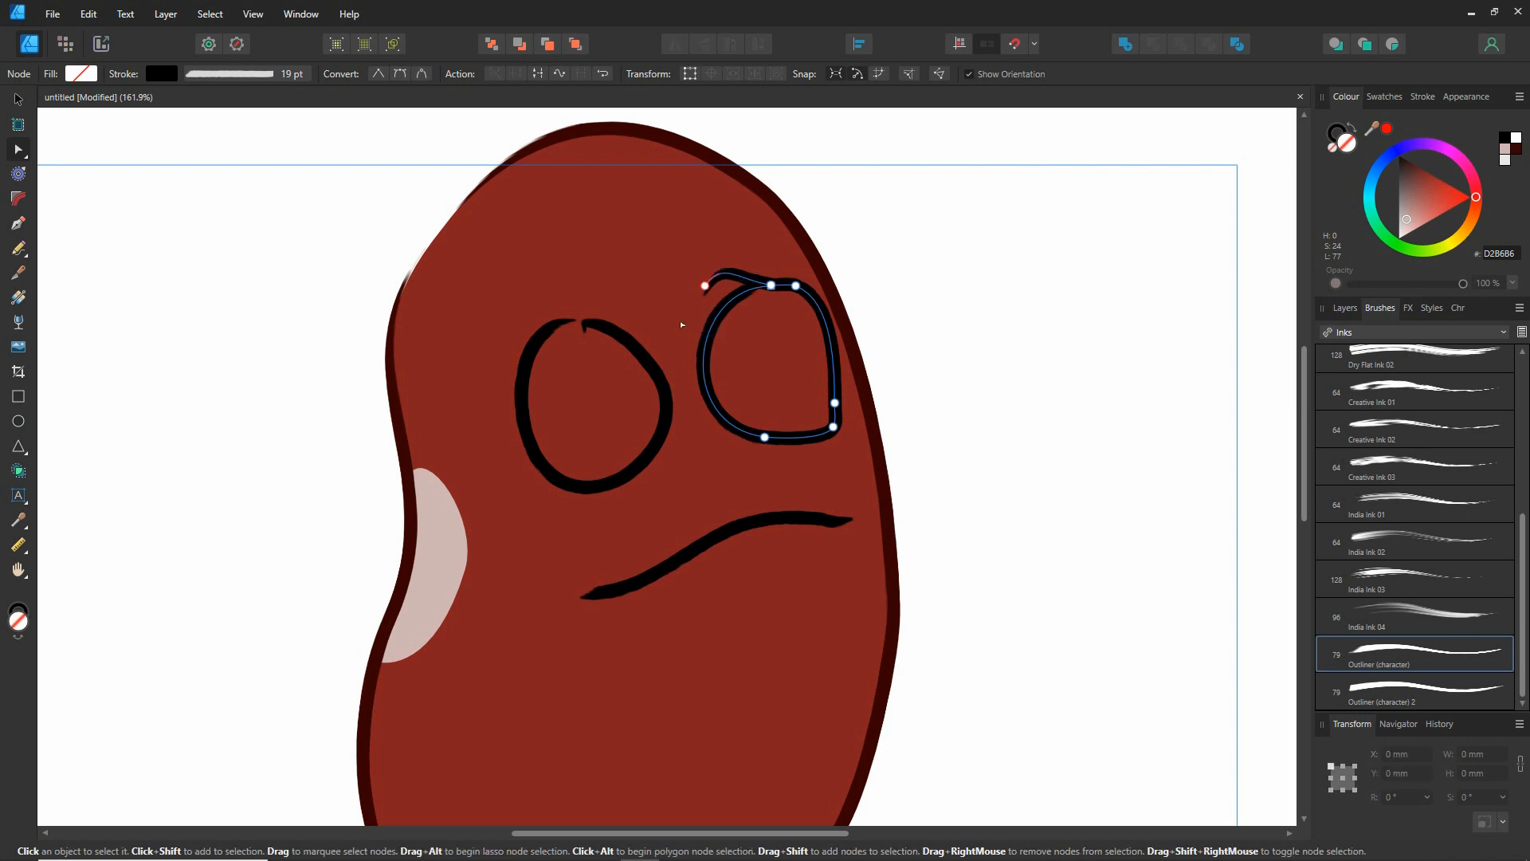
click(704, 285)
key(Delete)
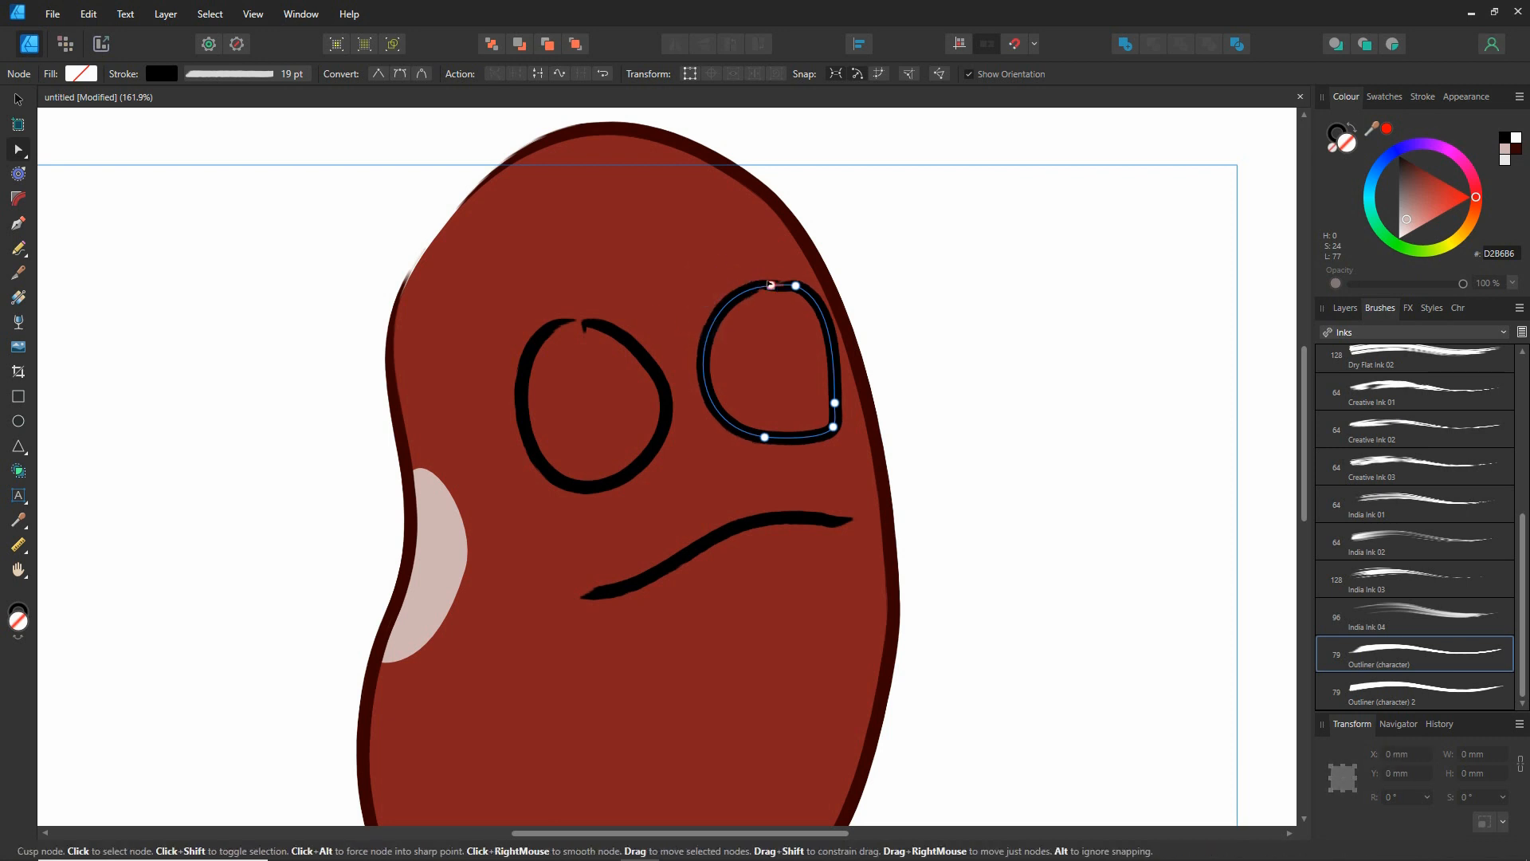
mouse_move(771, 285)
mouse_down()
mouse_move(737, 279)
mouse_move(770, 281)
mouse_up()
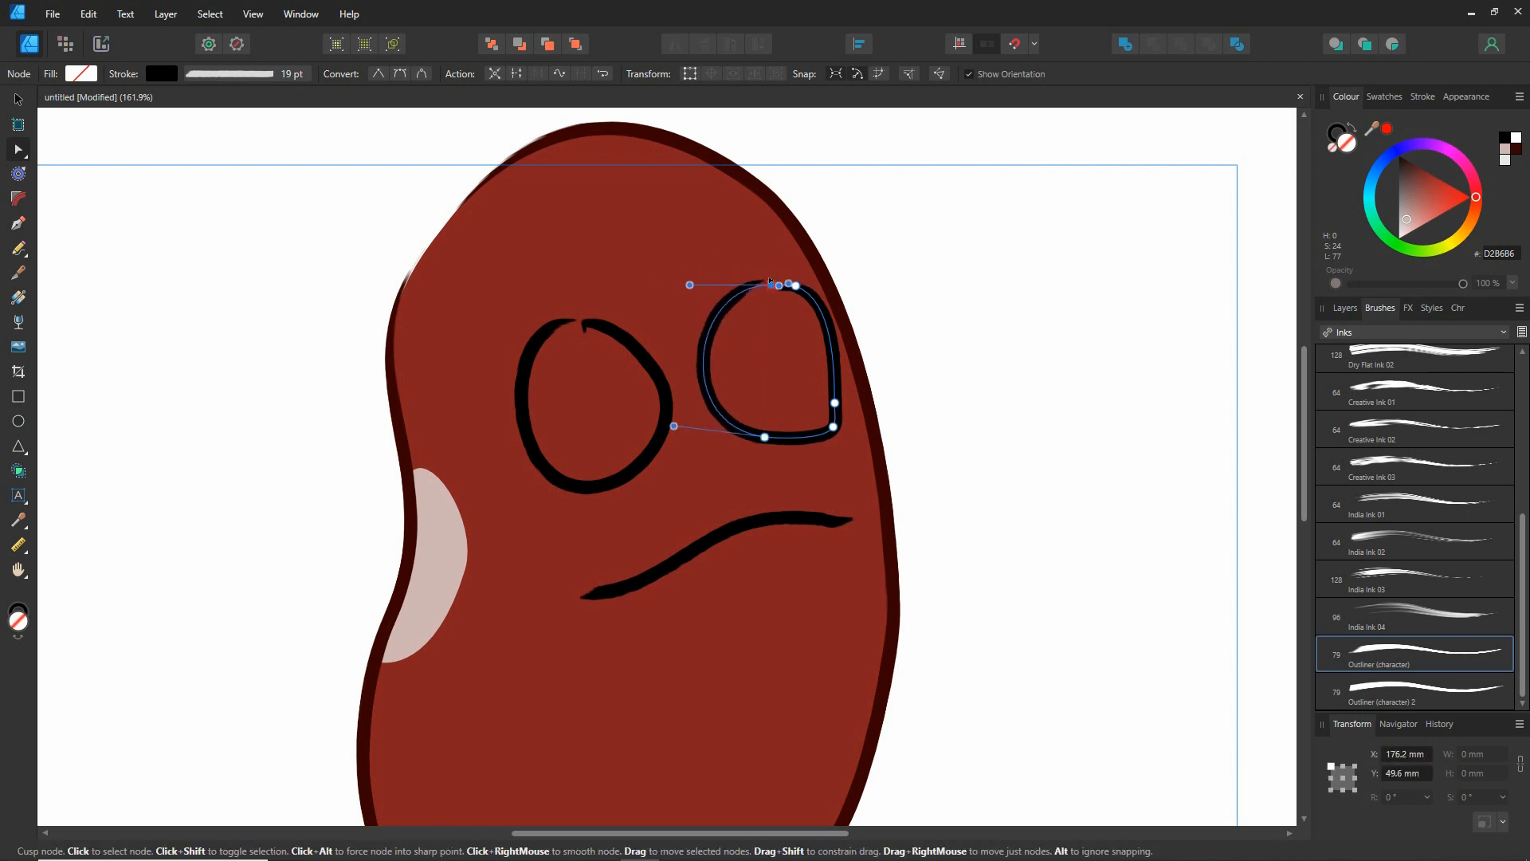
Remove the corner nodes along the right eye's right edge, adjusting the neighbouring nodes and handles to round the lower corner
click(796, 286)
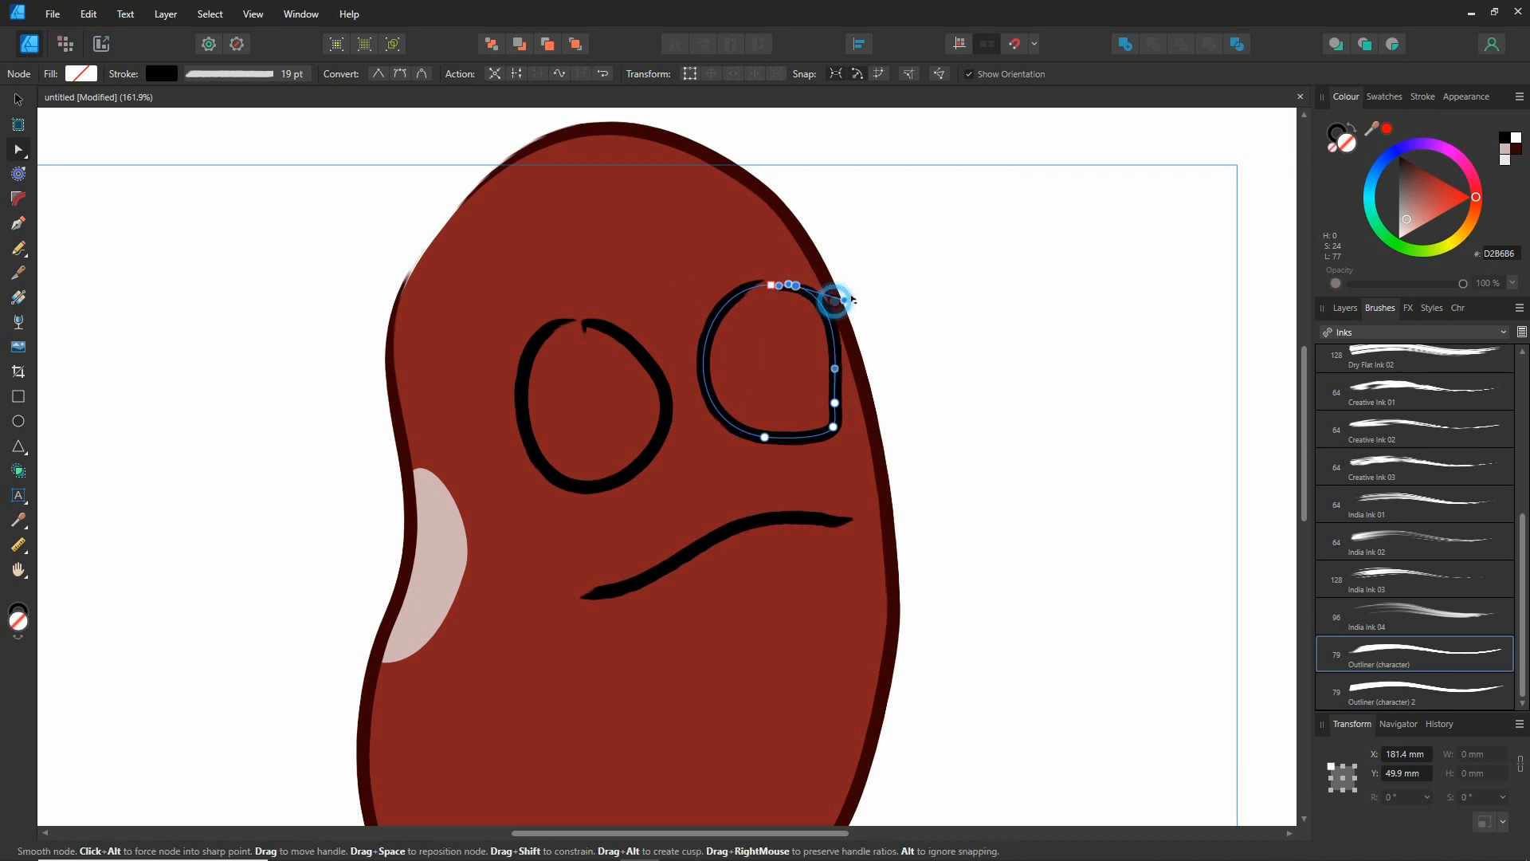
drag(845, 300, 829, 306)
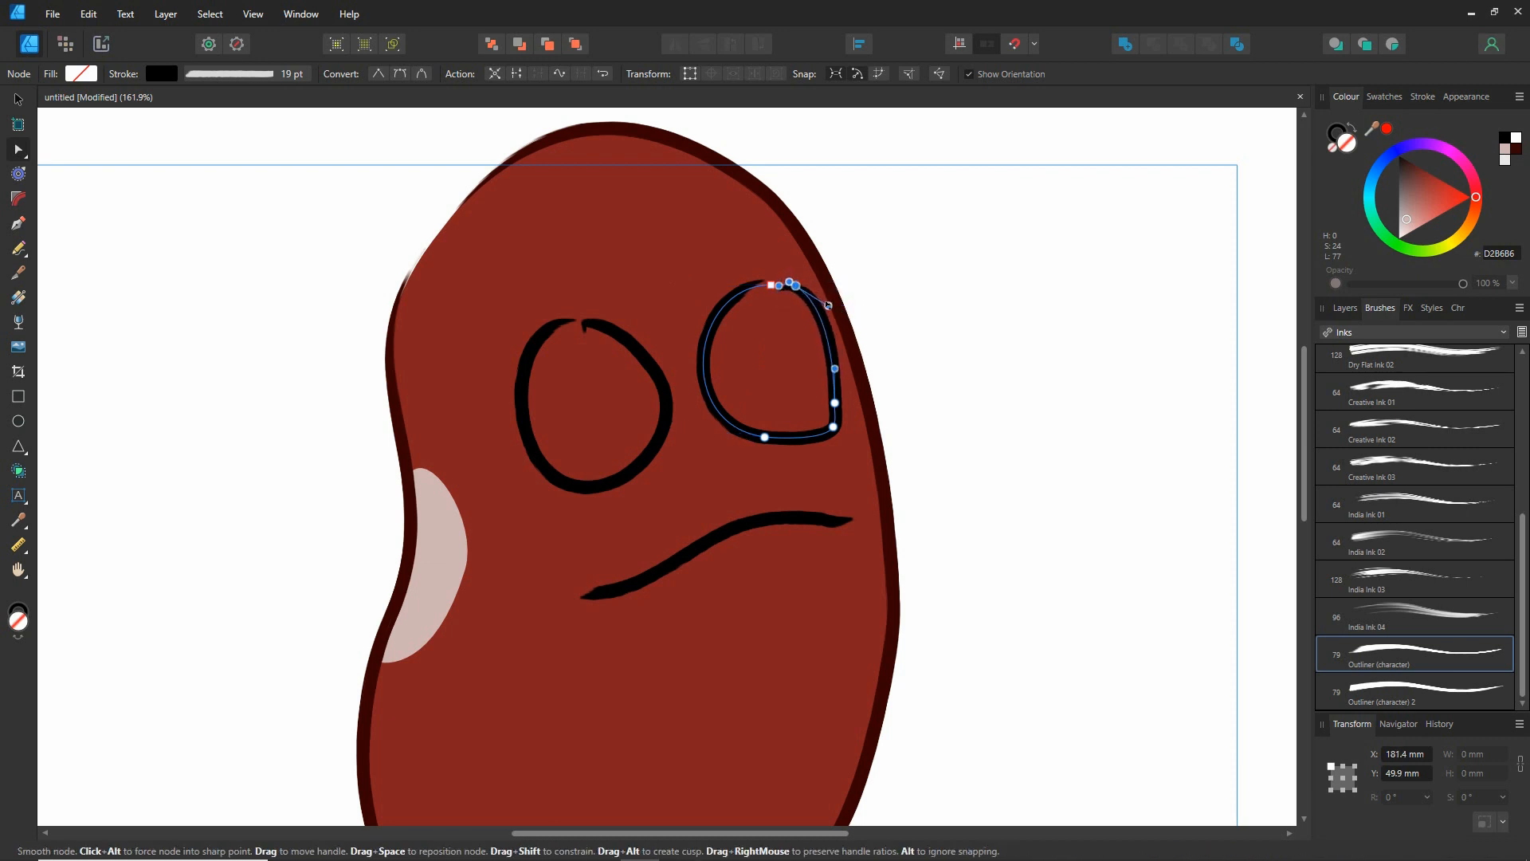
mouse_move(833, 426)
mouse_down()
mouse_move(816, 423)
mouse_move(814, 393)
mouse_move(822, 425)
mouse_up()
click(835, 403)
key(Delete)
drag(824, 369, 822, 312)
drag(775, 436, 793, 438)
click(823, 378)
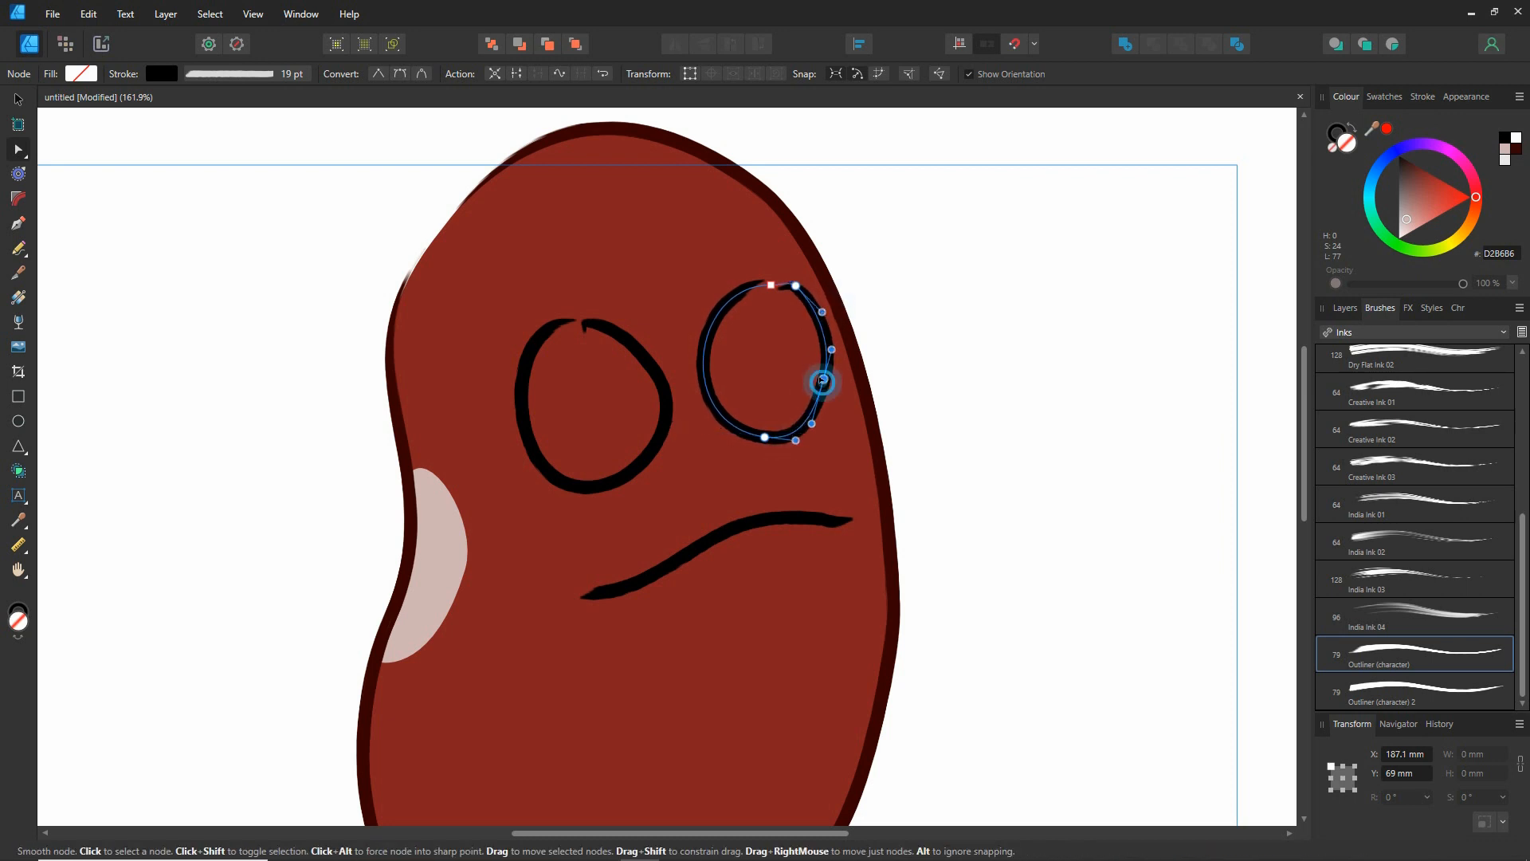
key(Delete)
Move the right eye's upper-right node to about X 183.7 mm, Y 53.6 mm and extend its lower handle to bulge the right edge
click(795, 286)
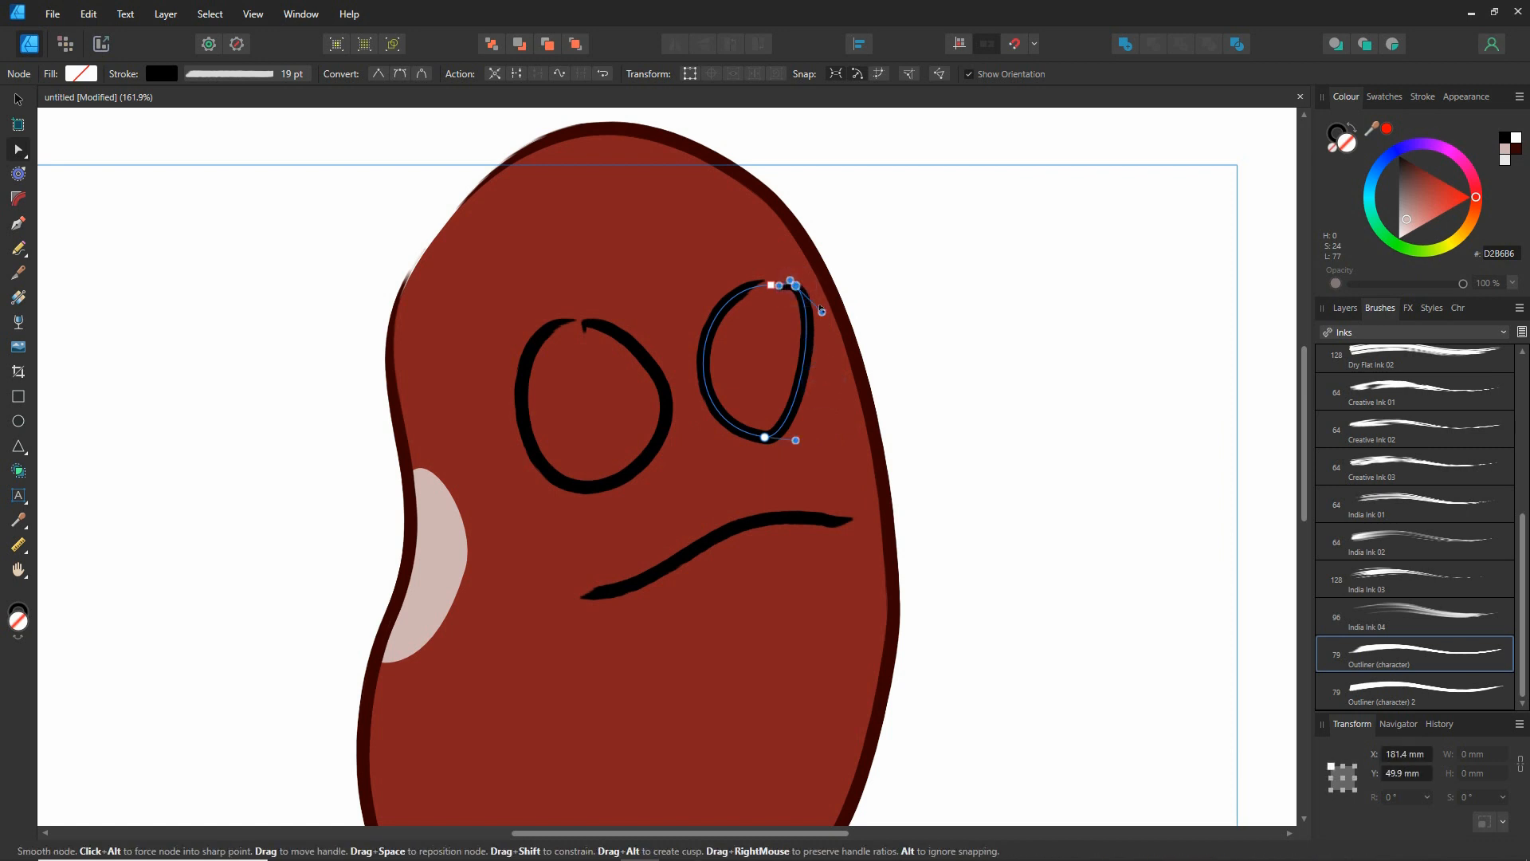
drag(796, 287, 867, 388)
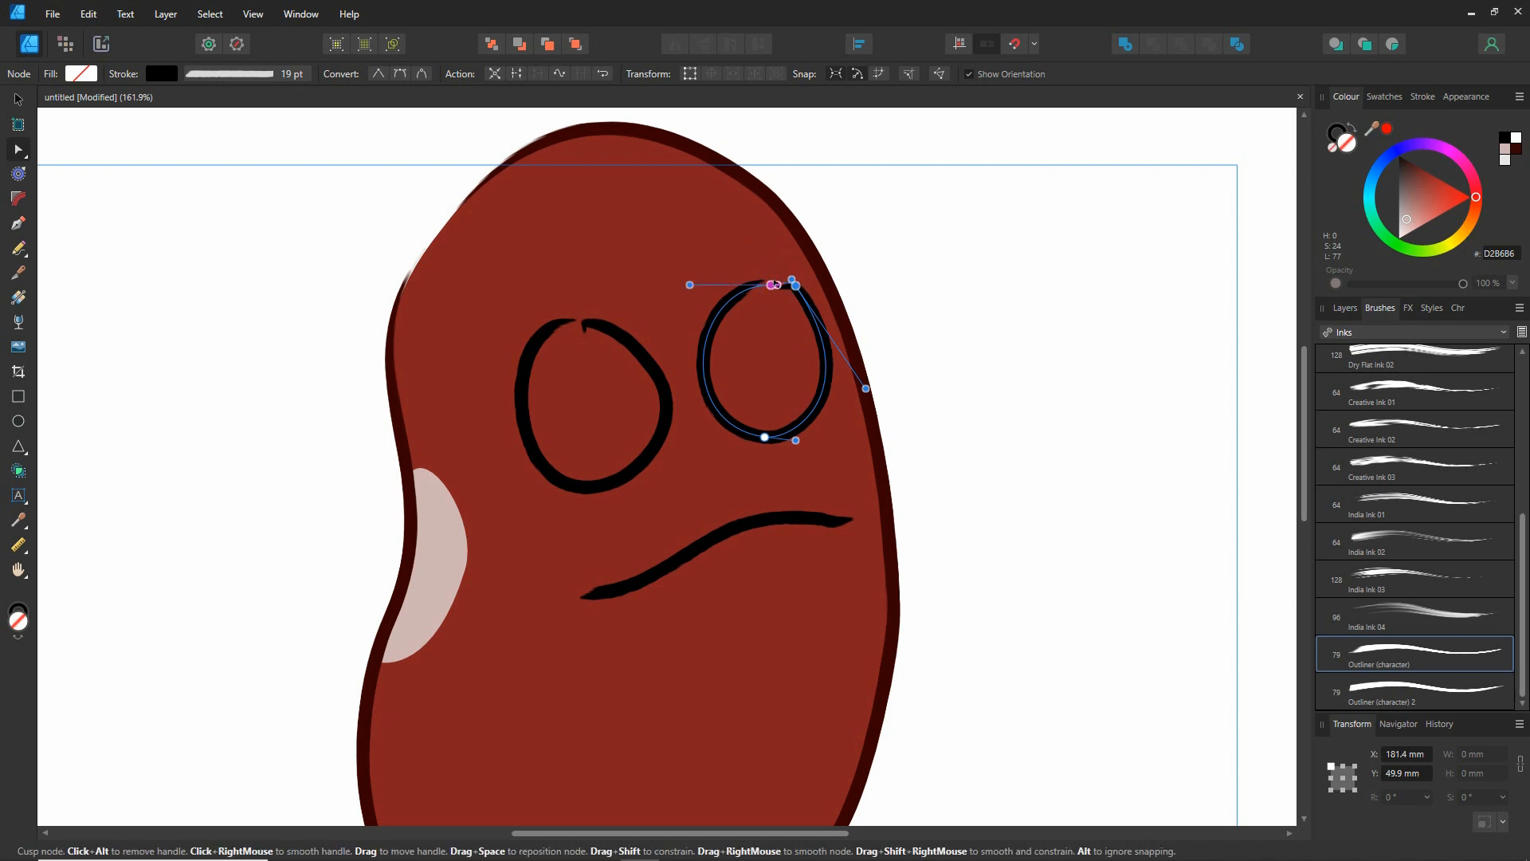
alt+click(774, 282)
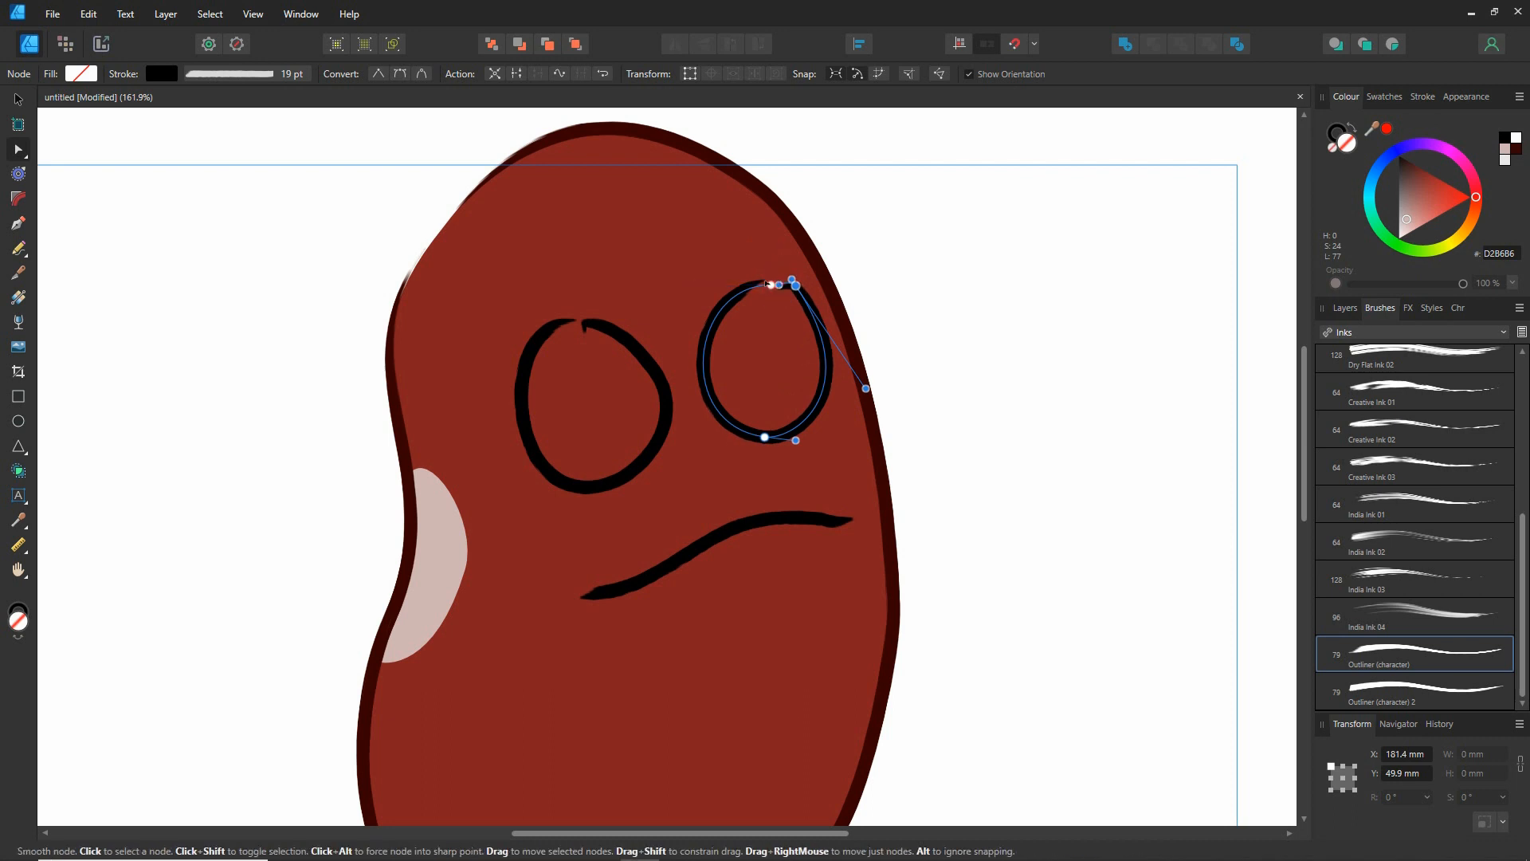
mouse_move(796, 286)
mouse_down()
mouse_move(807, 303)
mouse_move(799, 287)
mouse_up()
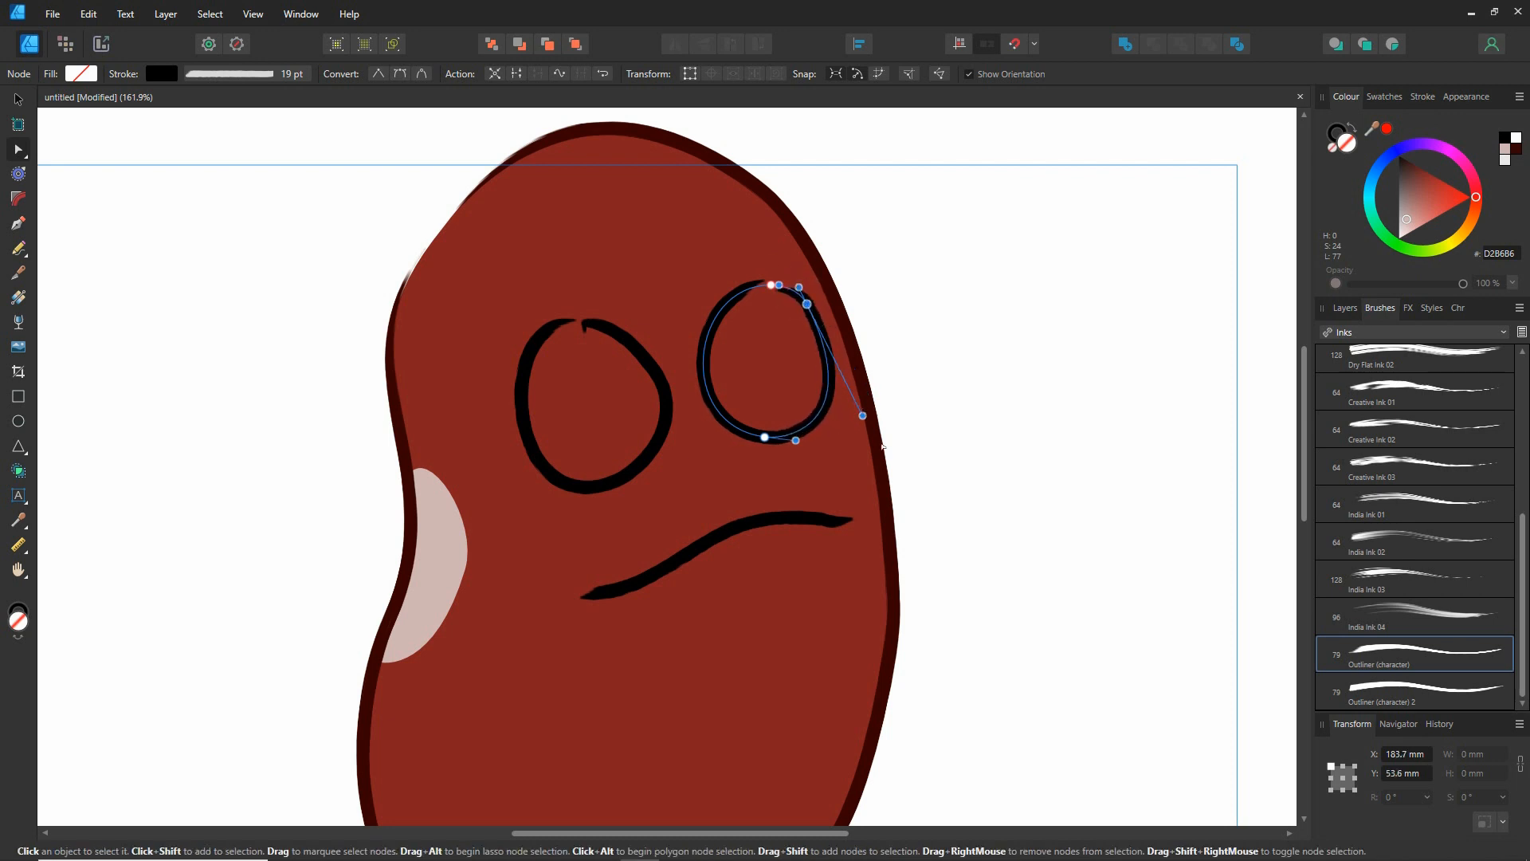
drag(863, 416, 859, 388)
Join the left eye's end nodes at the top, delete its upper-right node and smooth the right edge around X 152.6 mm, Y 68.3 mm
click(603, 330)
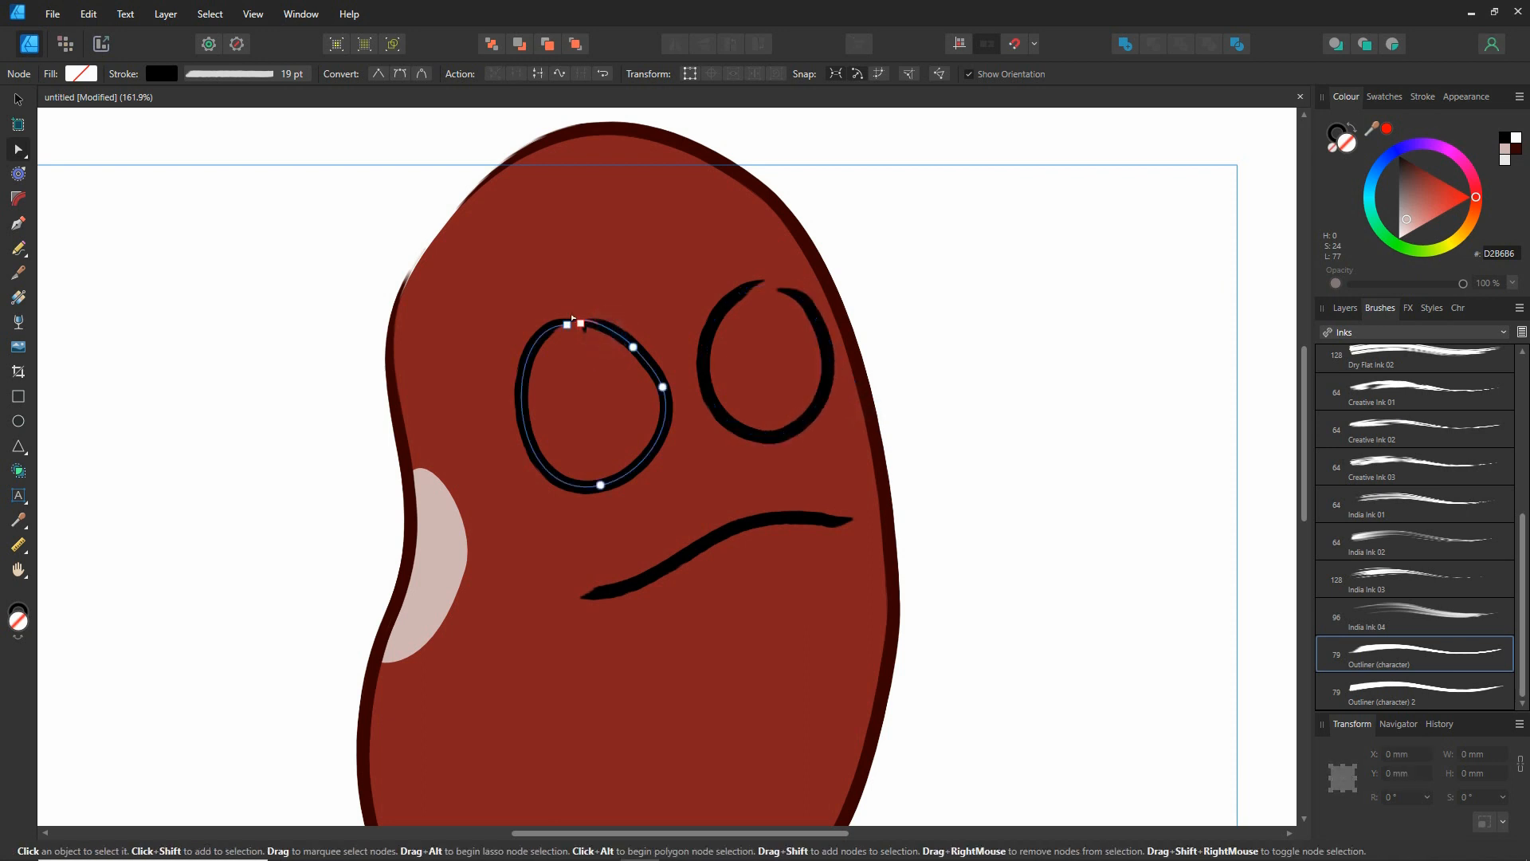
drag(566, 324, 580, 323)
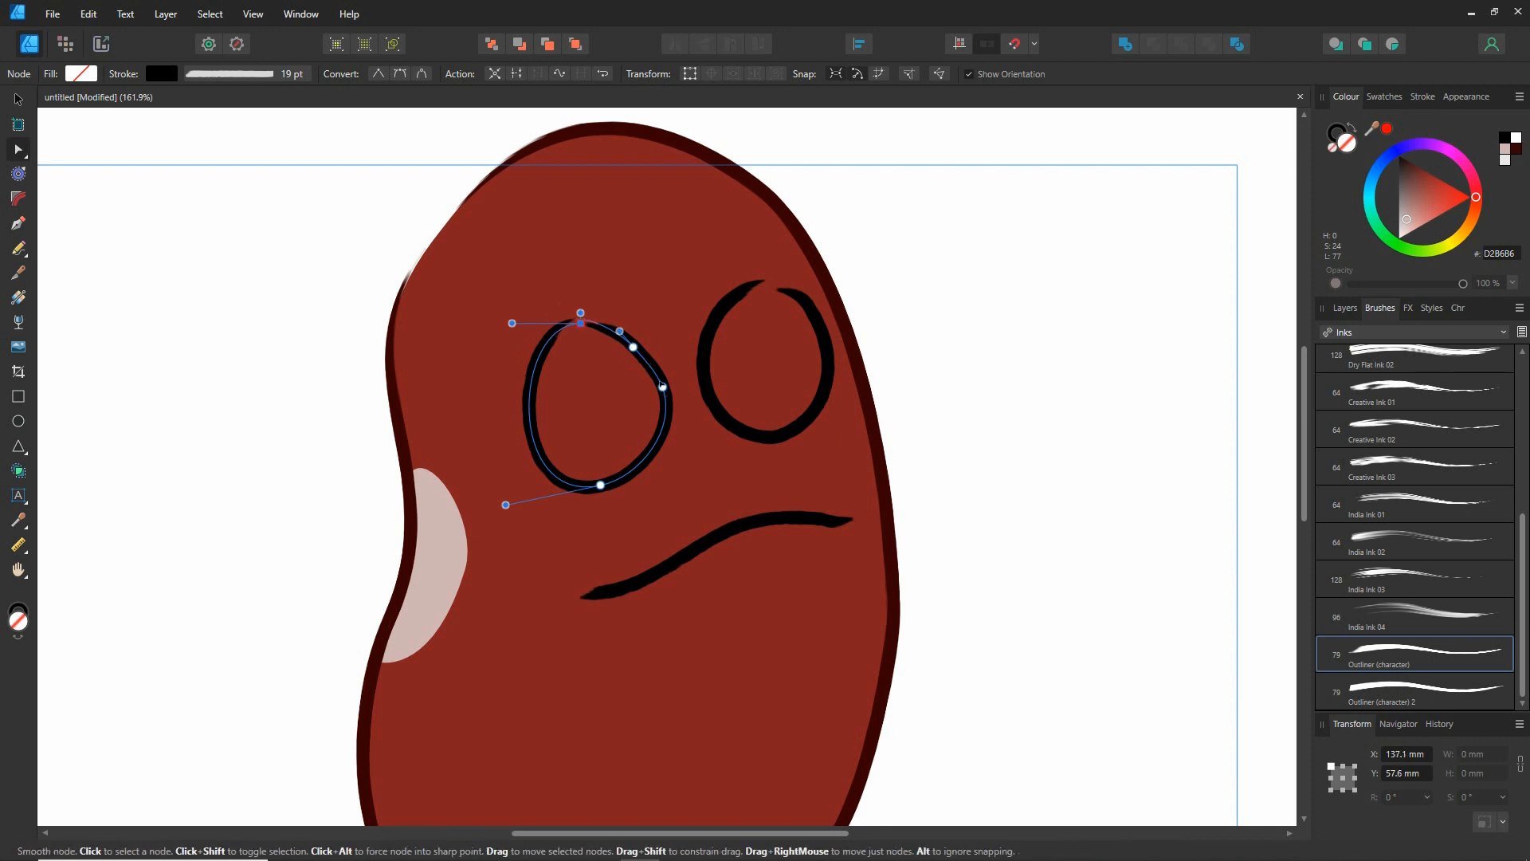
click(633, 347)
key(Delete)
drag(662, 386, 618, 309)
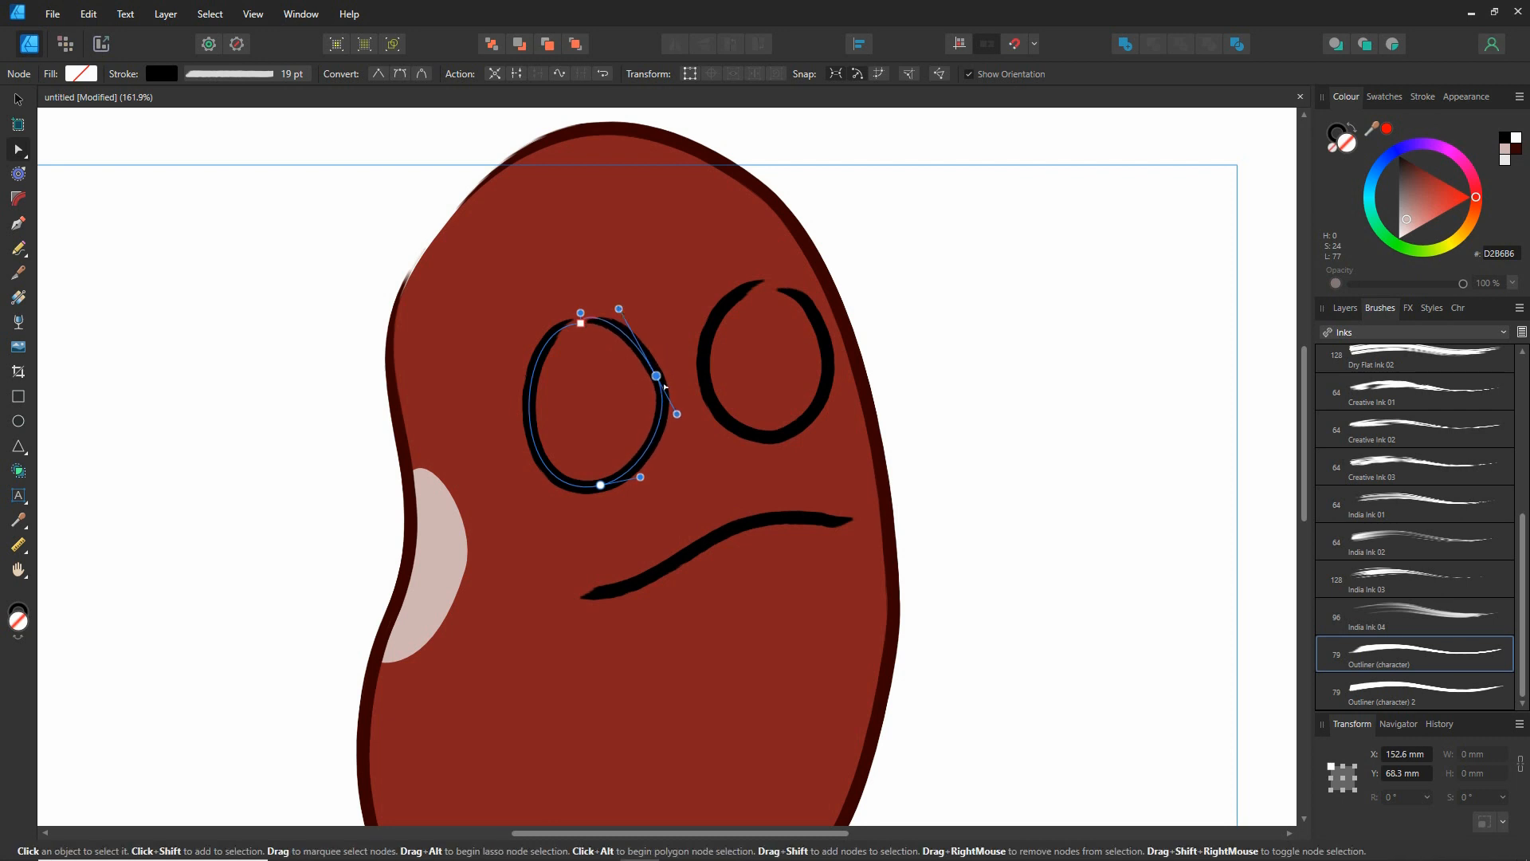
drag(676, 414, 681, 418)
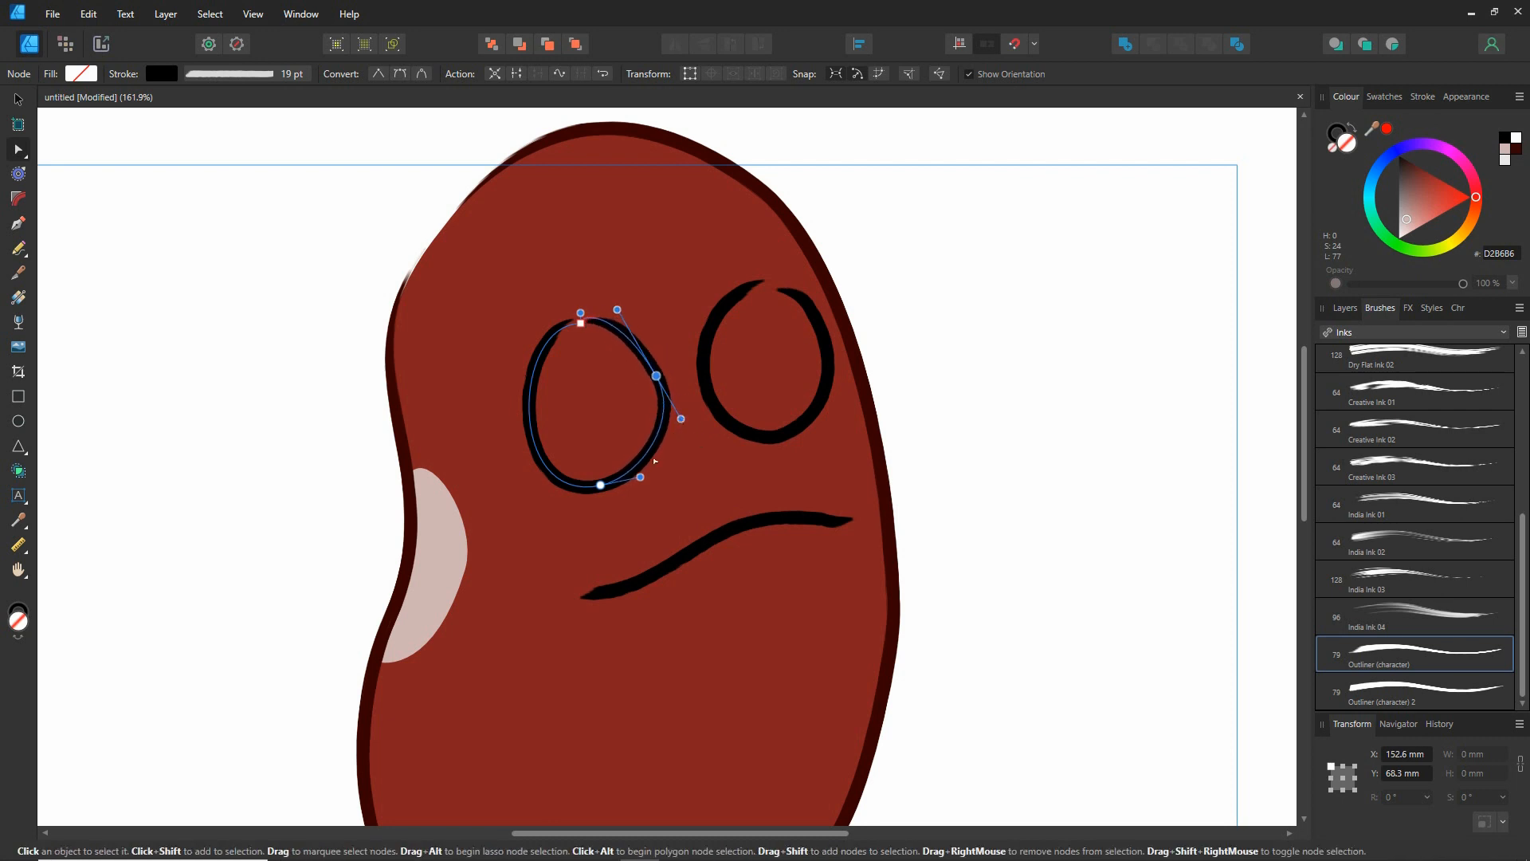
mouse_move(640, 476)
mouse_down()
mouse_move(650, 458)
mouse_move(647, 478)
mouse_up()
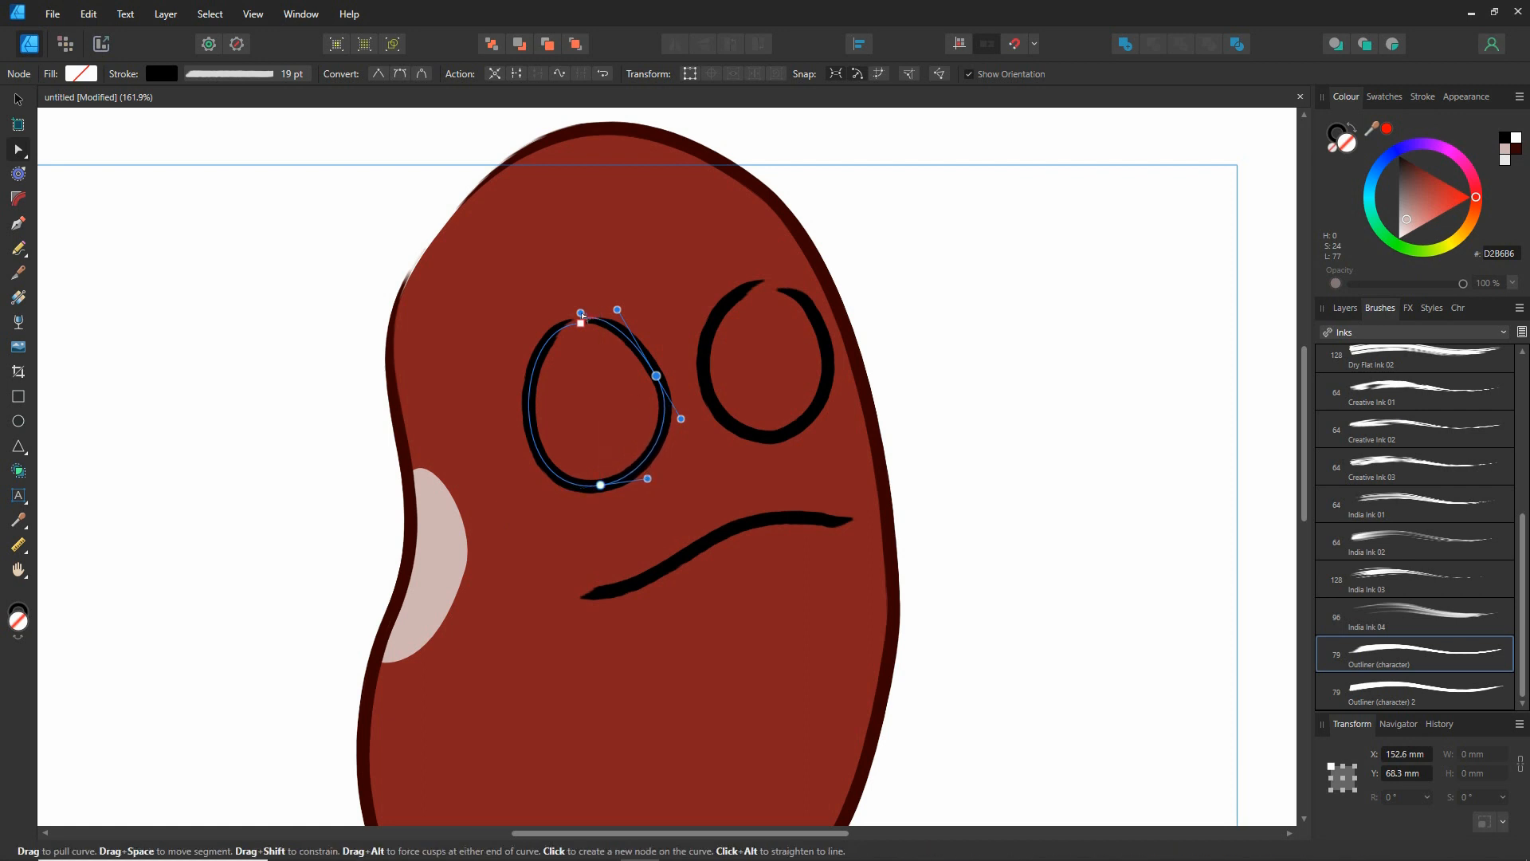
Try rotating both eye outlines upside down so that their stroke ends meet at the bottom
click(17, 98)
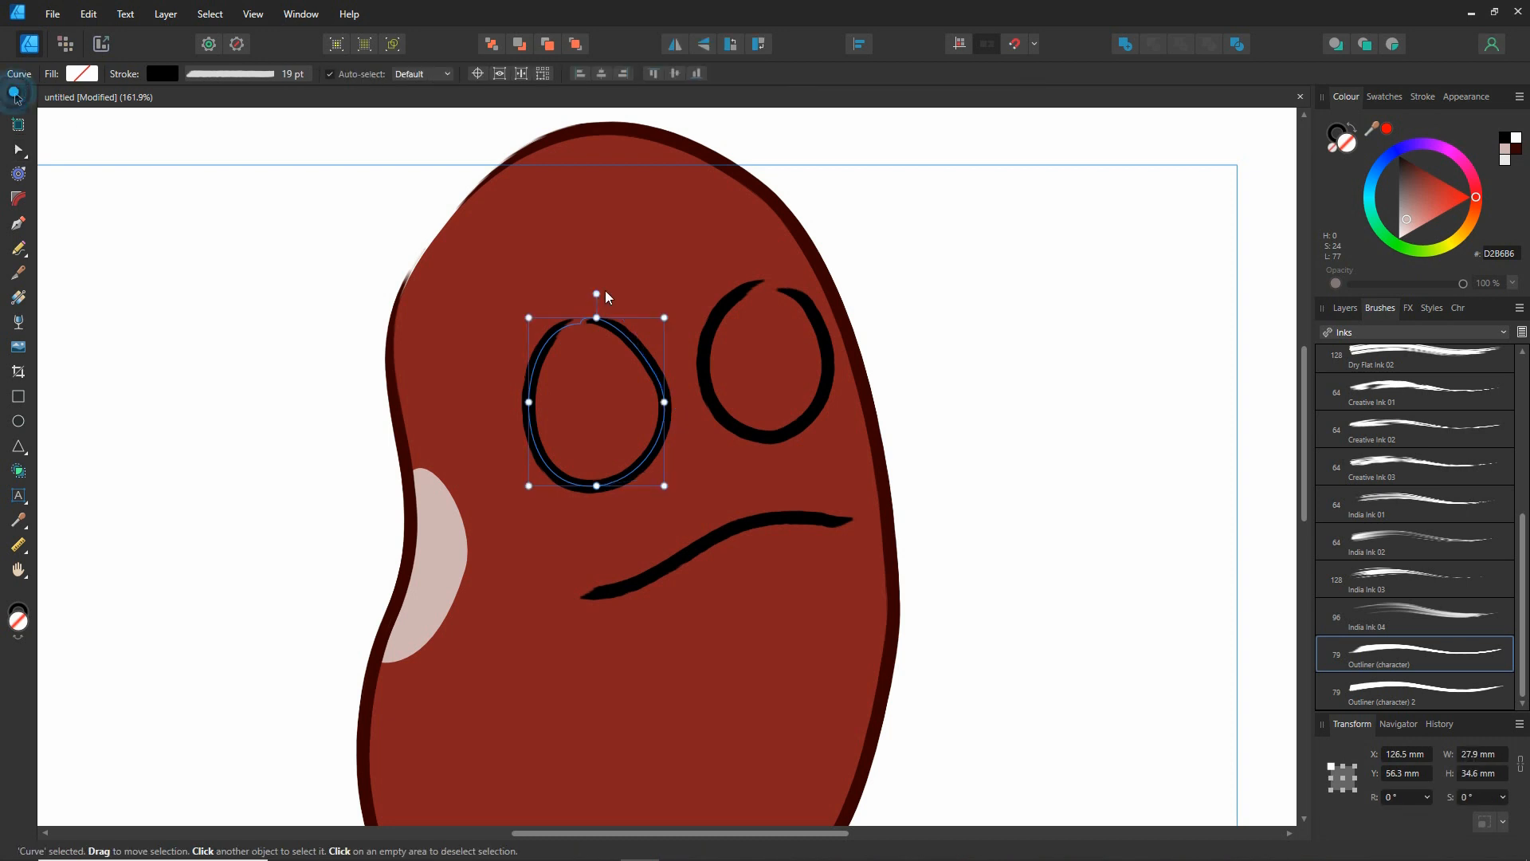
drag(603, 295, 601, 586)
click(769, 438)
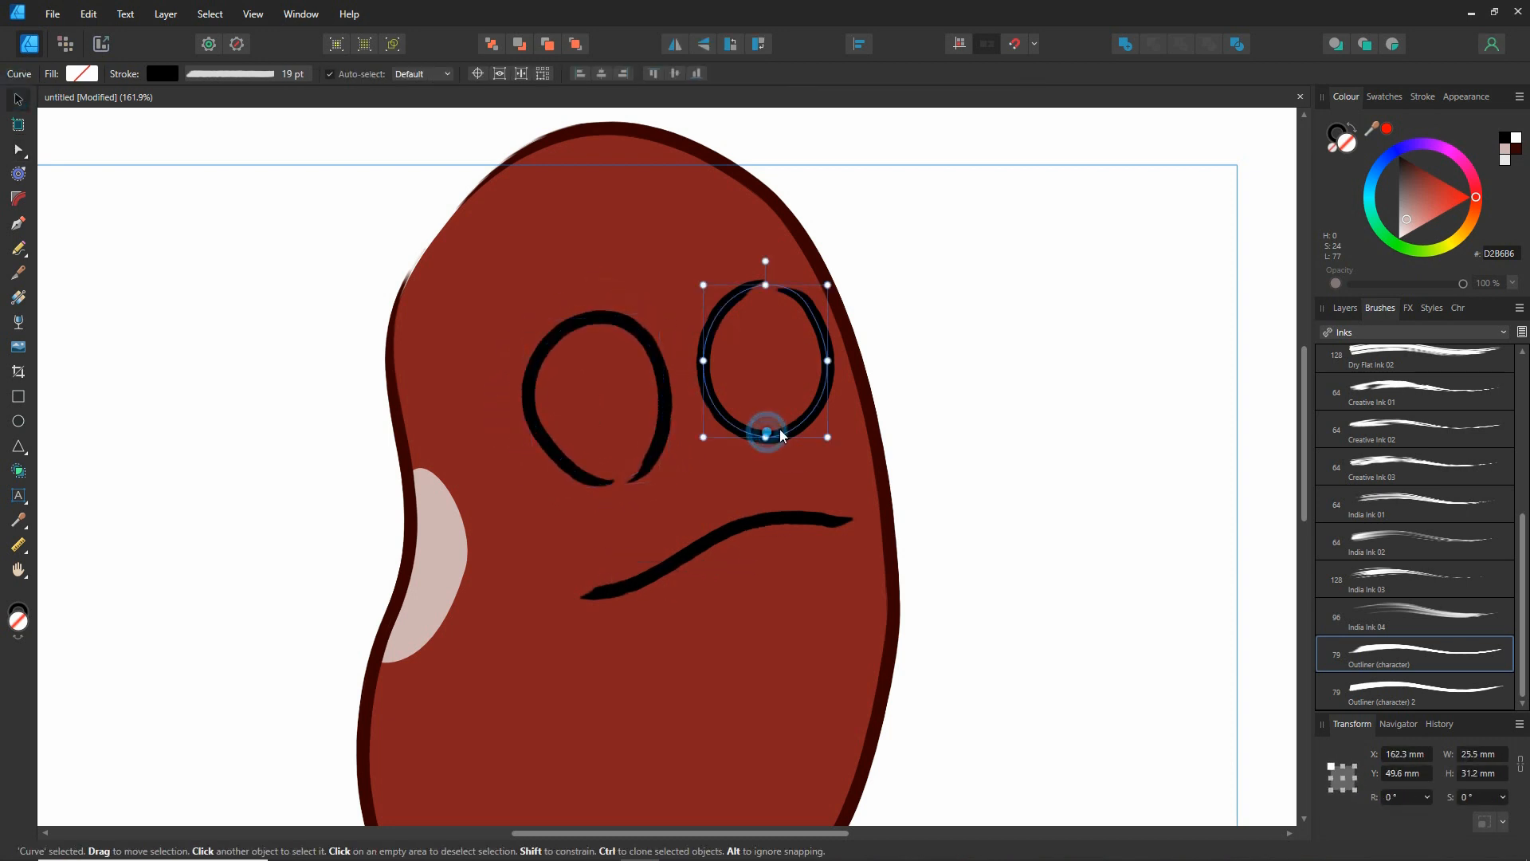
drag(766, 263, 788, 477)
click(1035, 436)
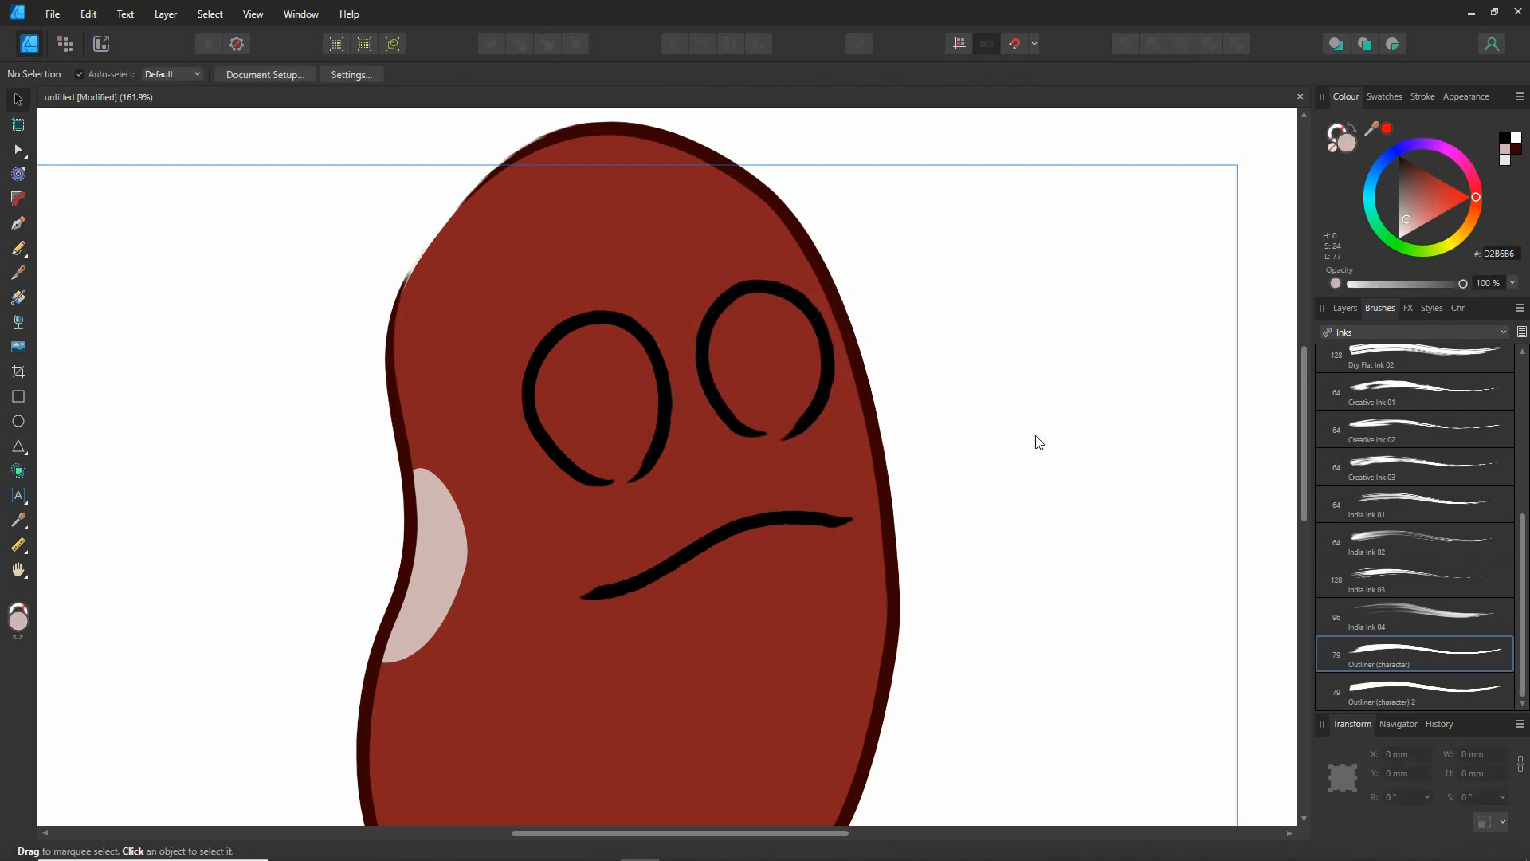
Undo the rotation of both eye outlines
key(ctrl+z)
key(ctrl+z)
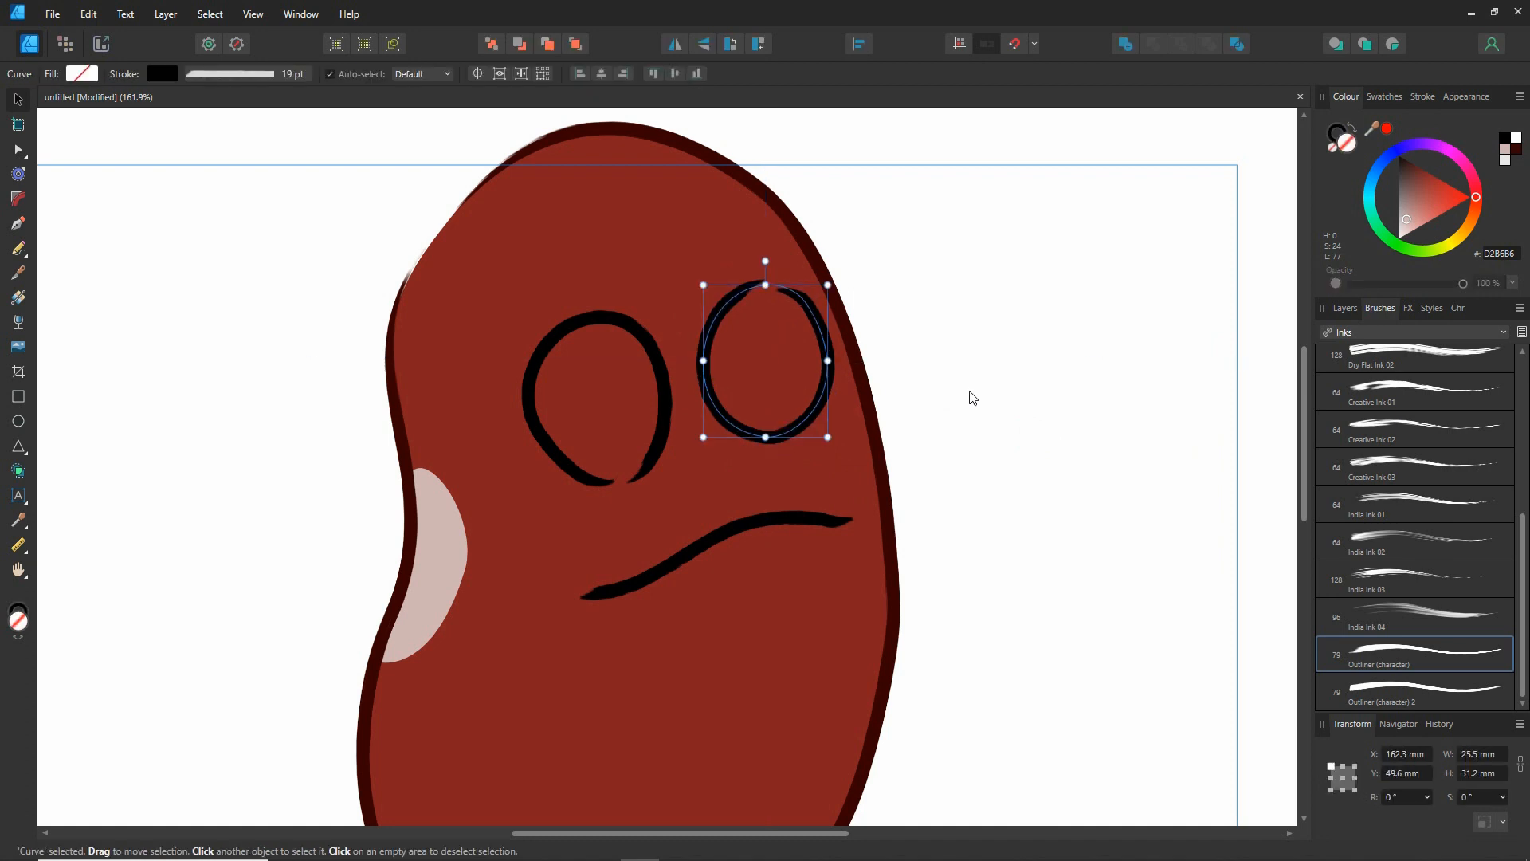
click(969, 392)
key(ctrl+z)
key(ctrl+z)
click(1026, 432)
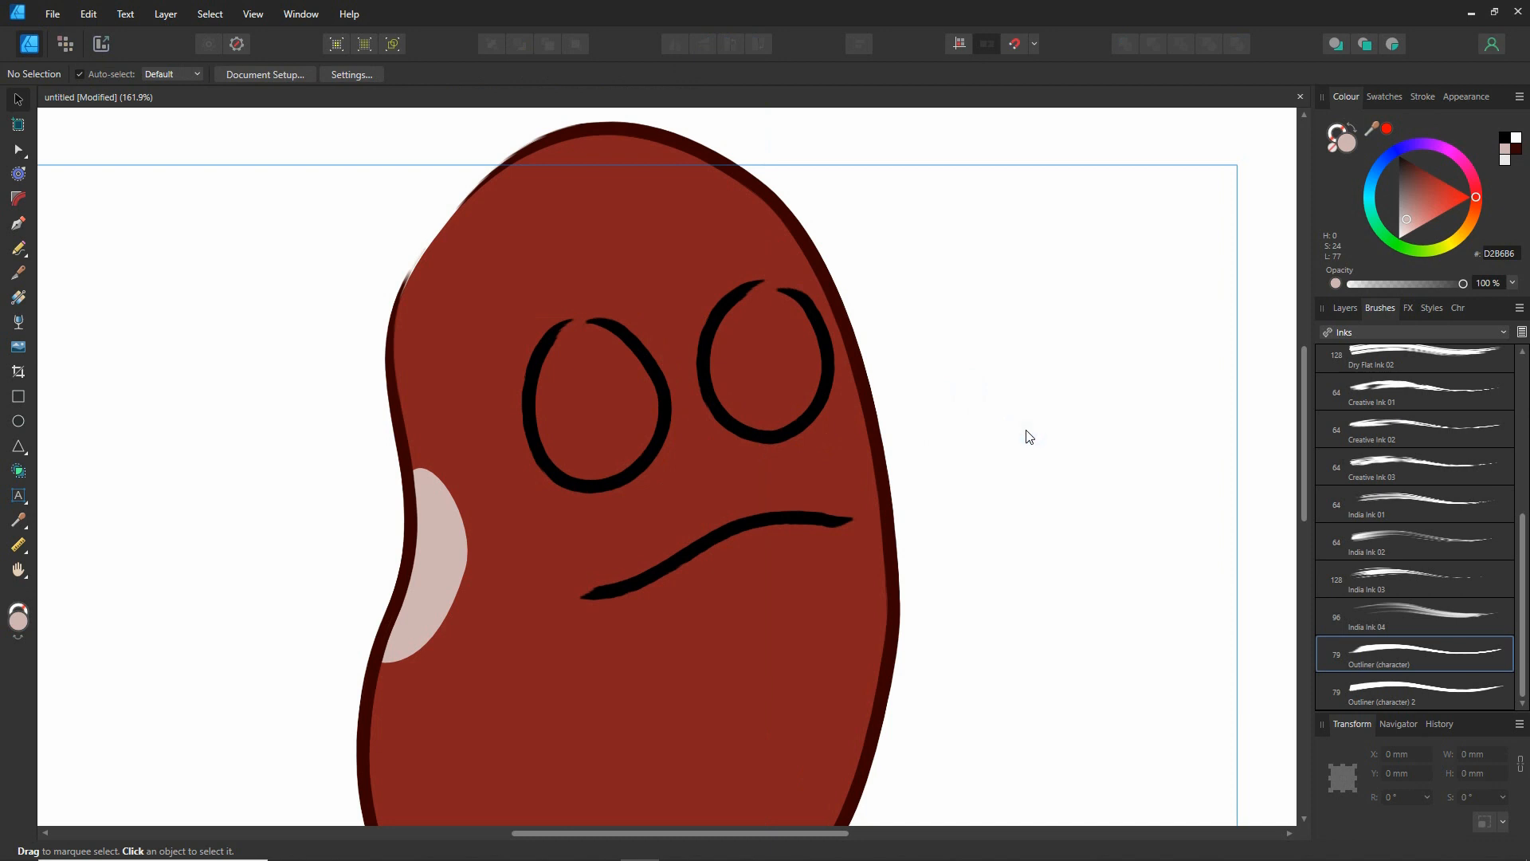
Adjust the upper handle of the left eye outline's right-hand node so that its upper-right edge curves more roundly
click(643, 351)
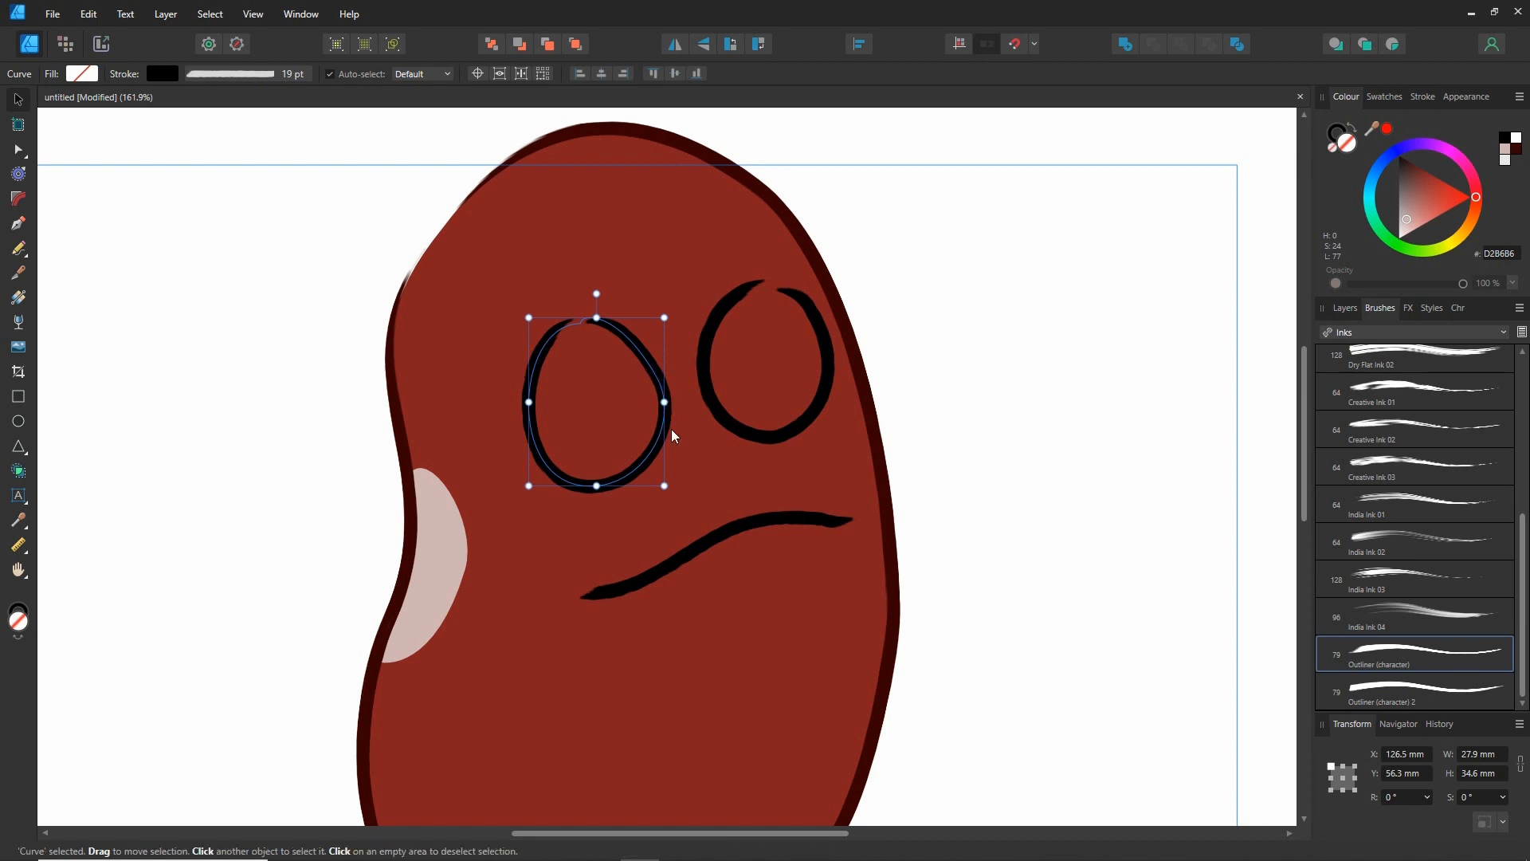
click(664, 402)
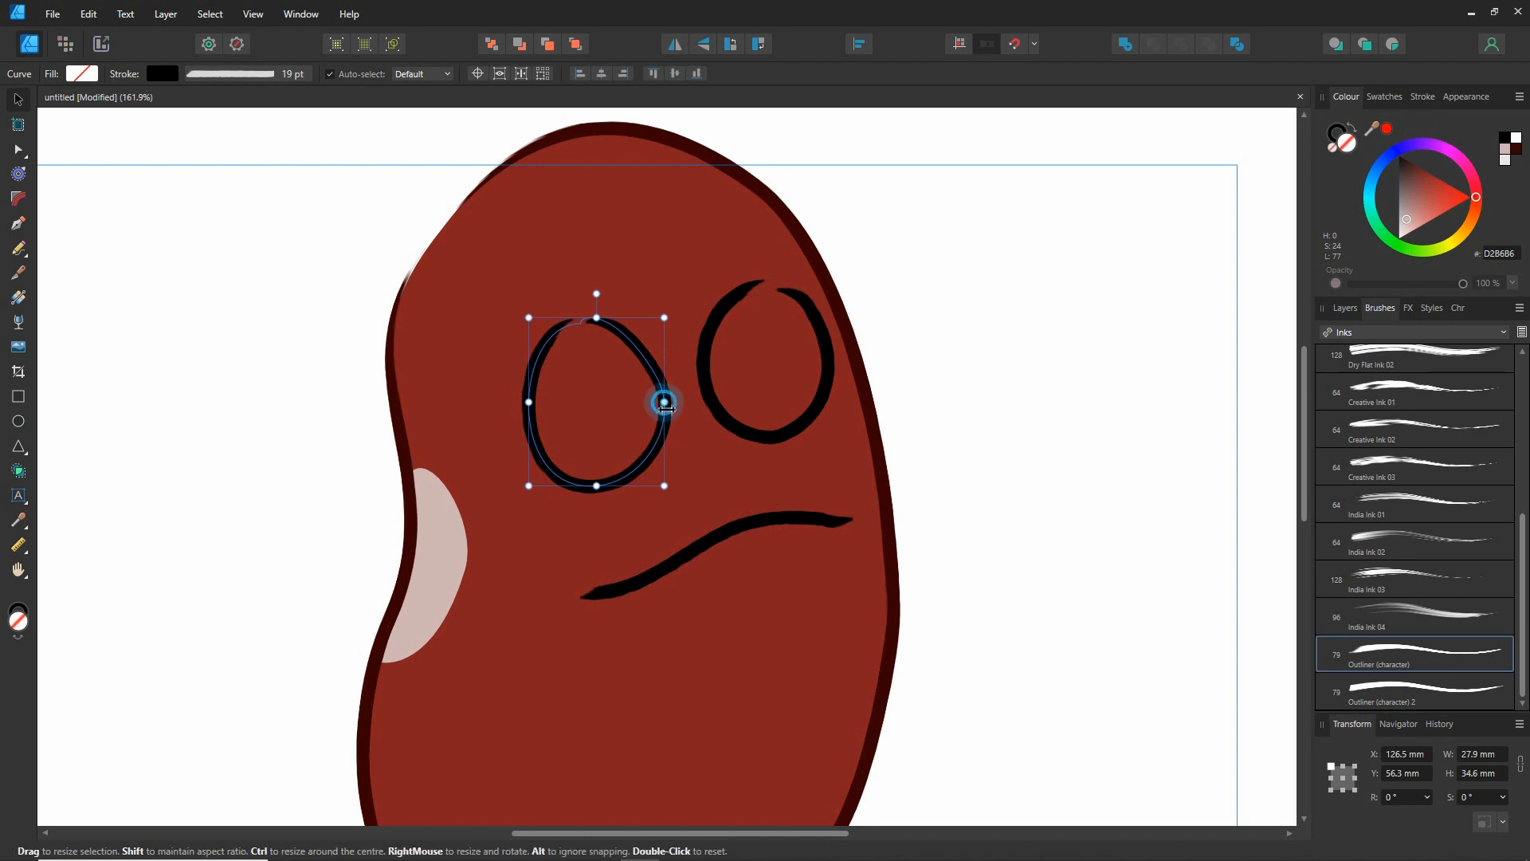
double_click(647, 353)
click(656, 375)
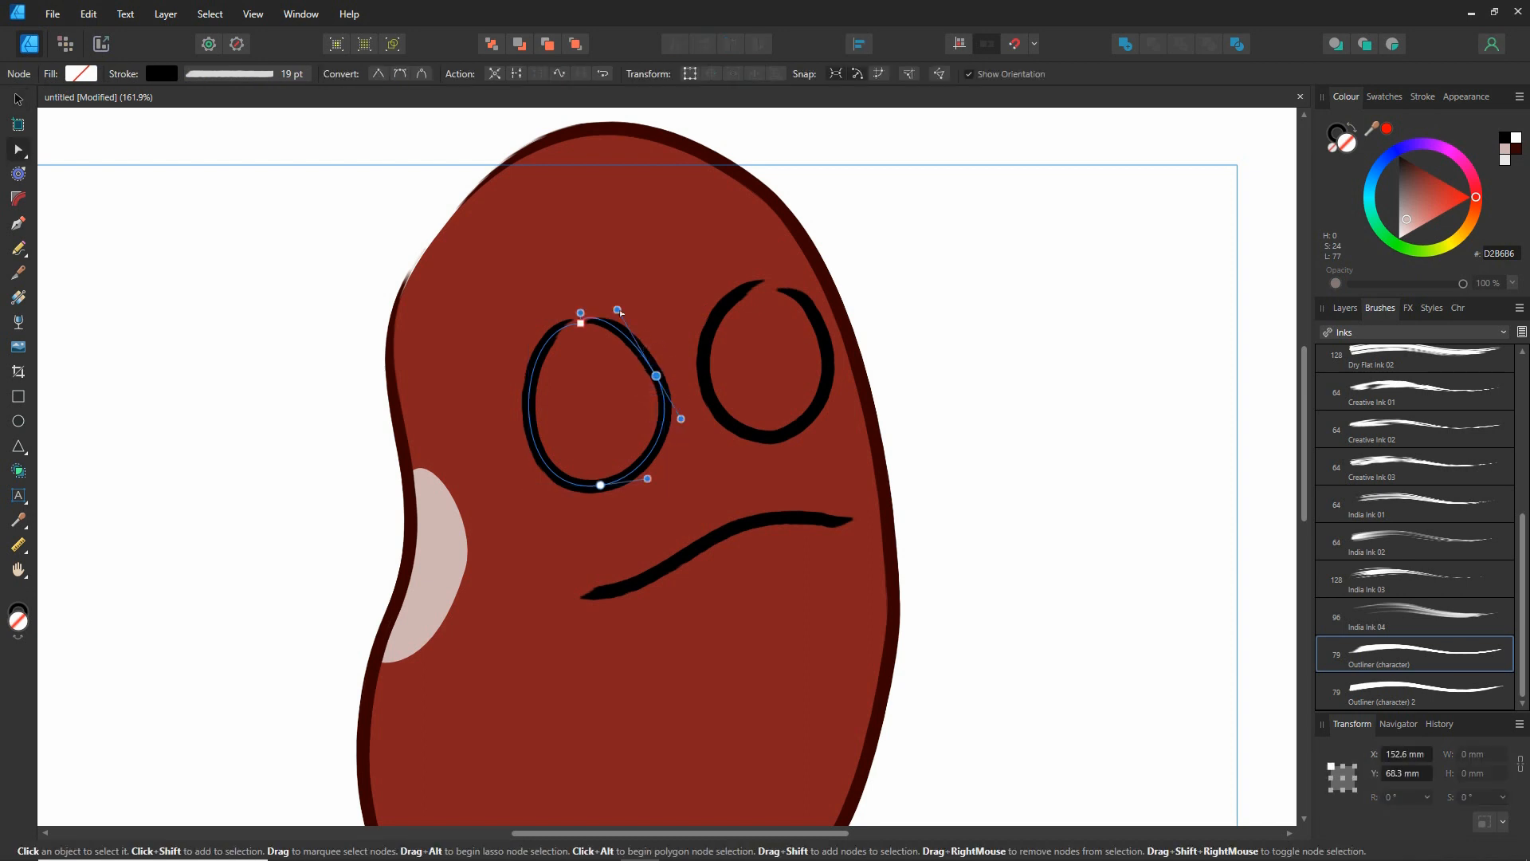
drag(627, 302, 631, 310)
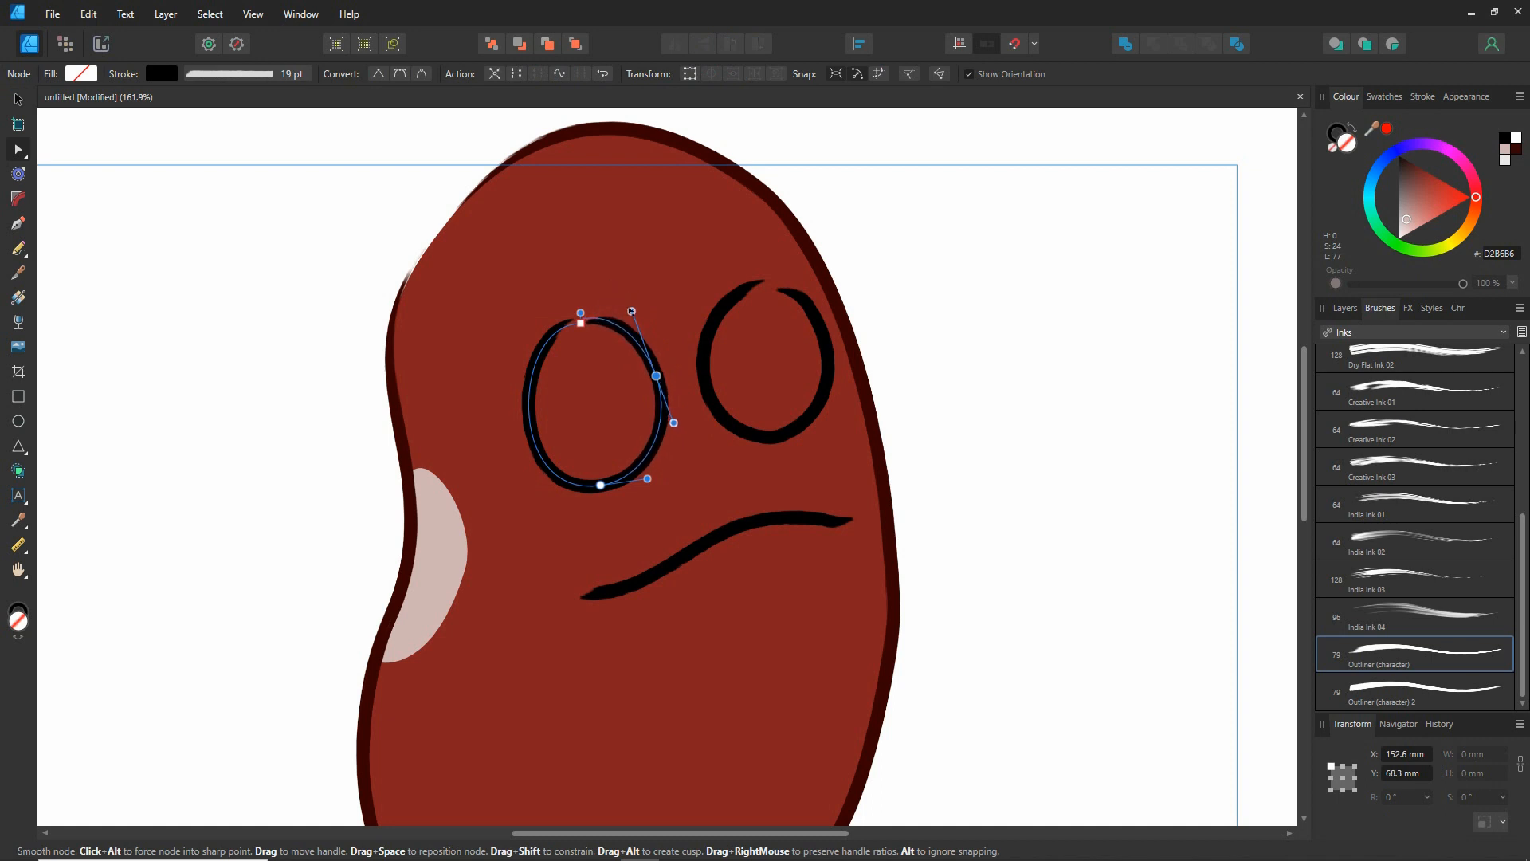
Draw a pale pink ellipse over each eye, about 33.1 × 34.5 mm on the left and 29.5 × 32.6 mm on the right
click(18, 421)
drag(487, 327, 650, 495)
drag(687, 281, 831, 441)
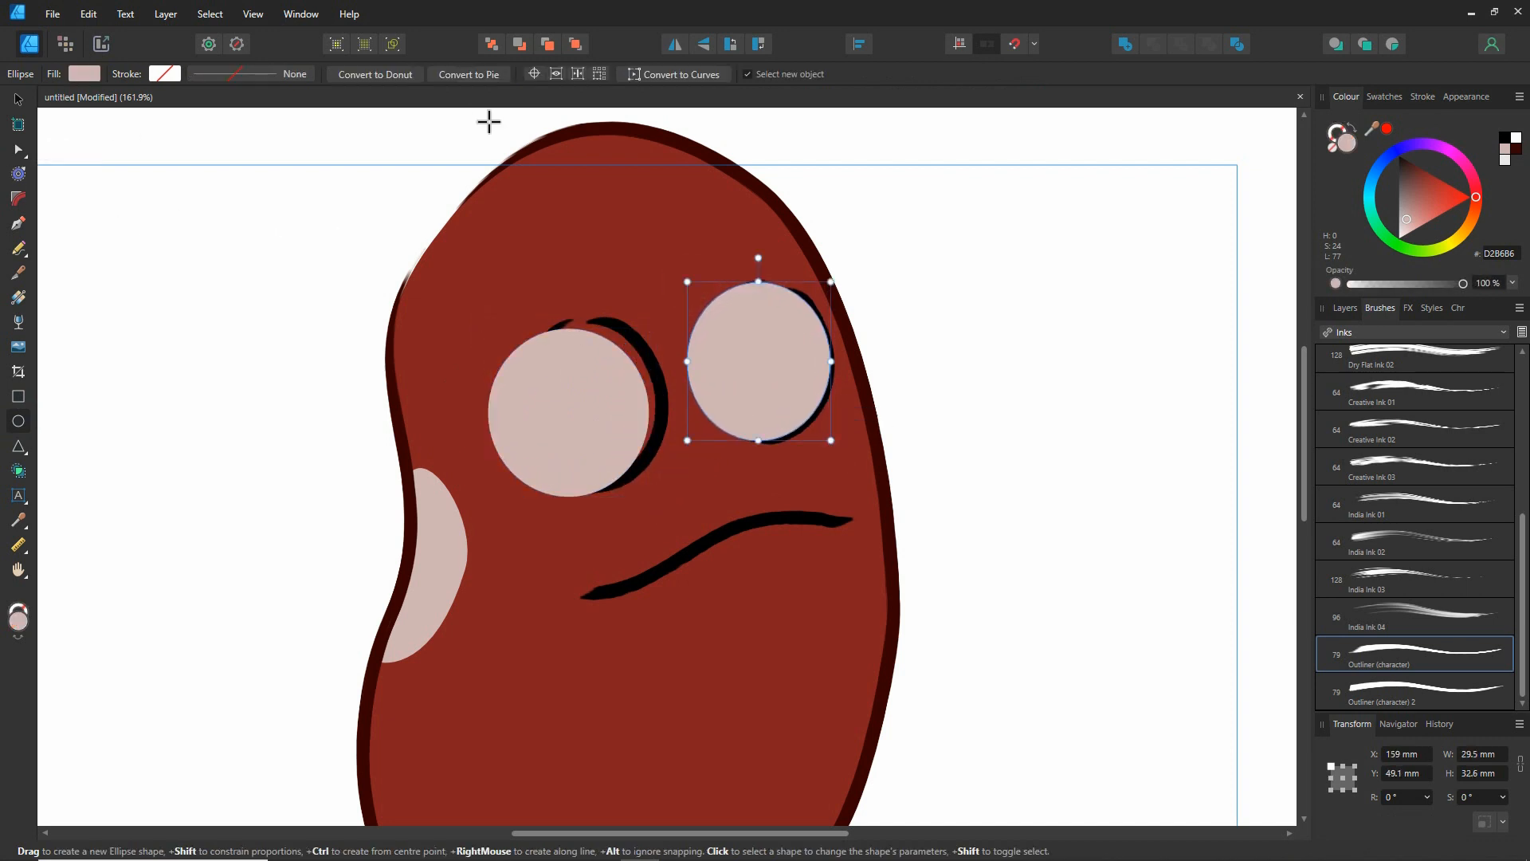
Convert the right ellipse to curves and fit its left, top and bottom nodes to the right eye's outline
click(671, 80)
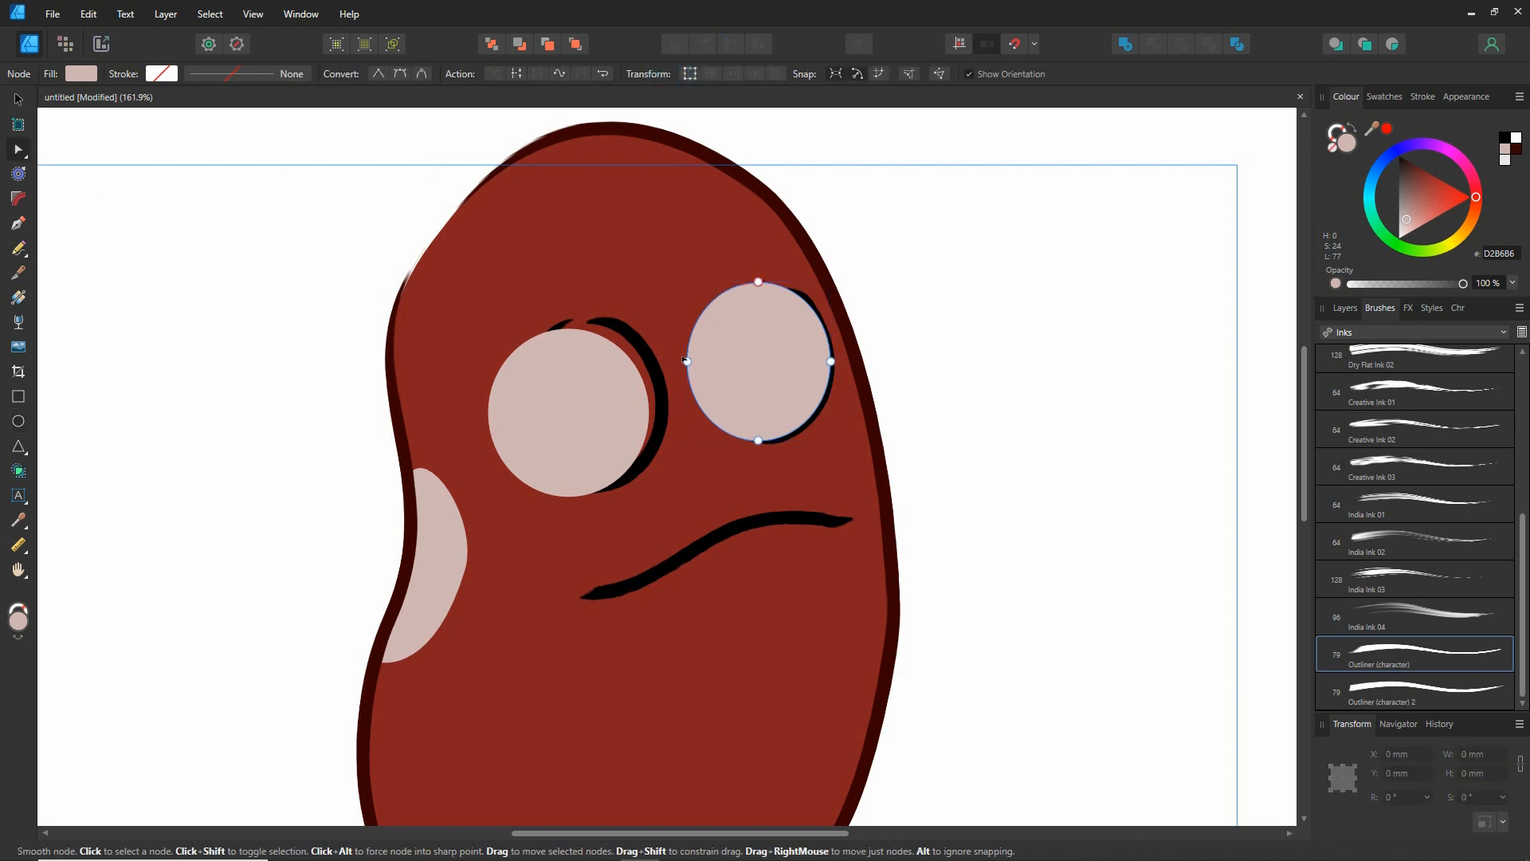
mouse_move(690, 361)
mouse_down()
mouse_move(717, 361)
mouse_move(700, 361)
mouse_up()
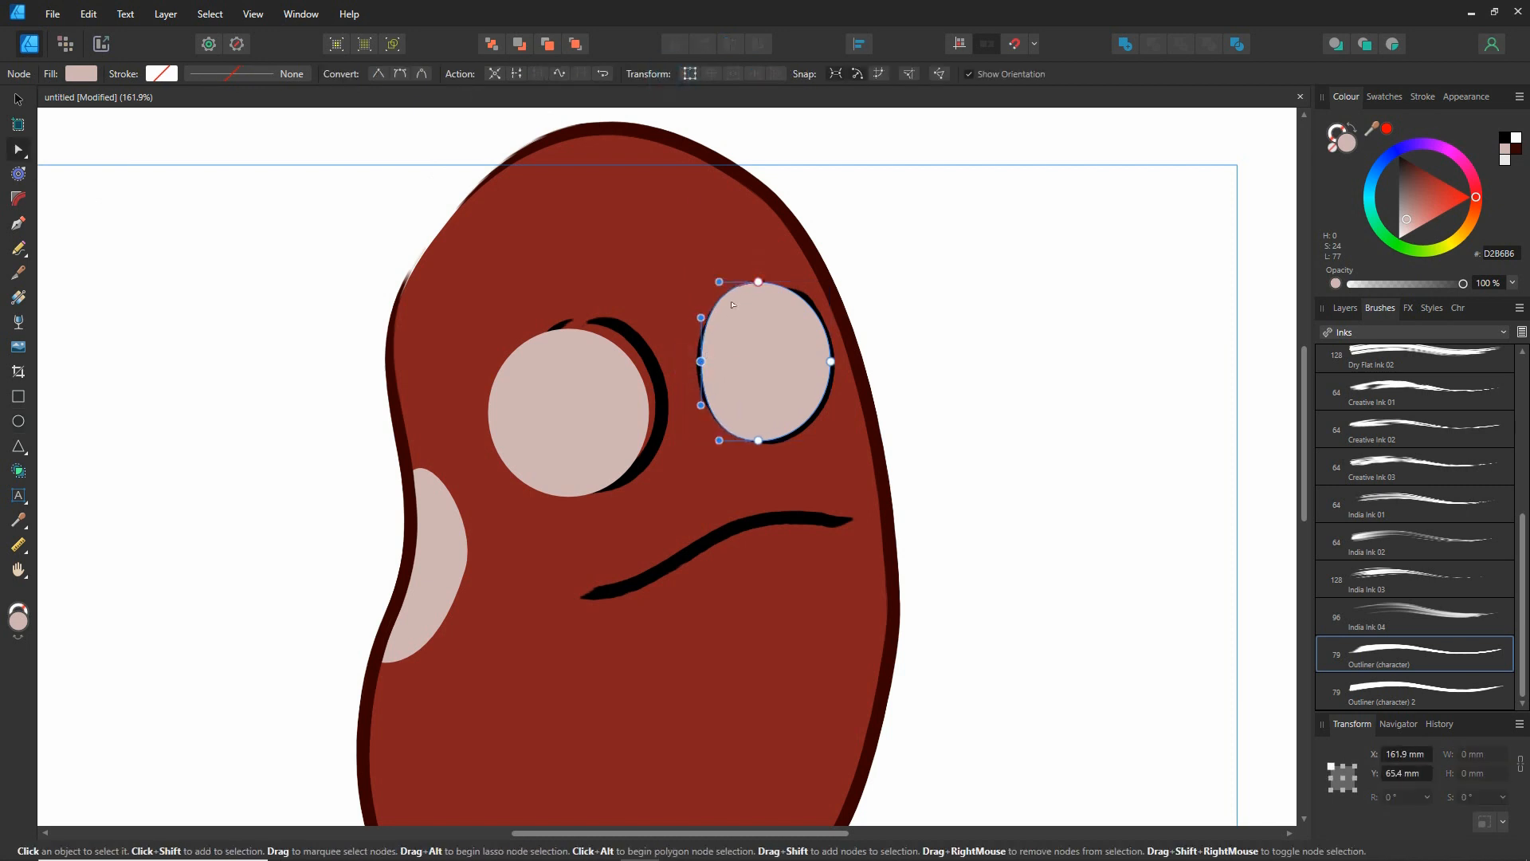
drag(757, 282, 830, 331)
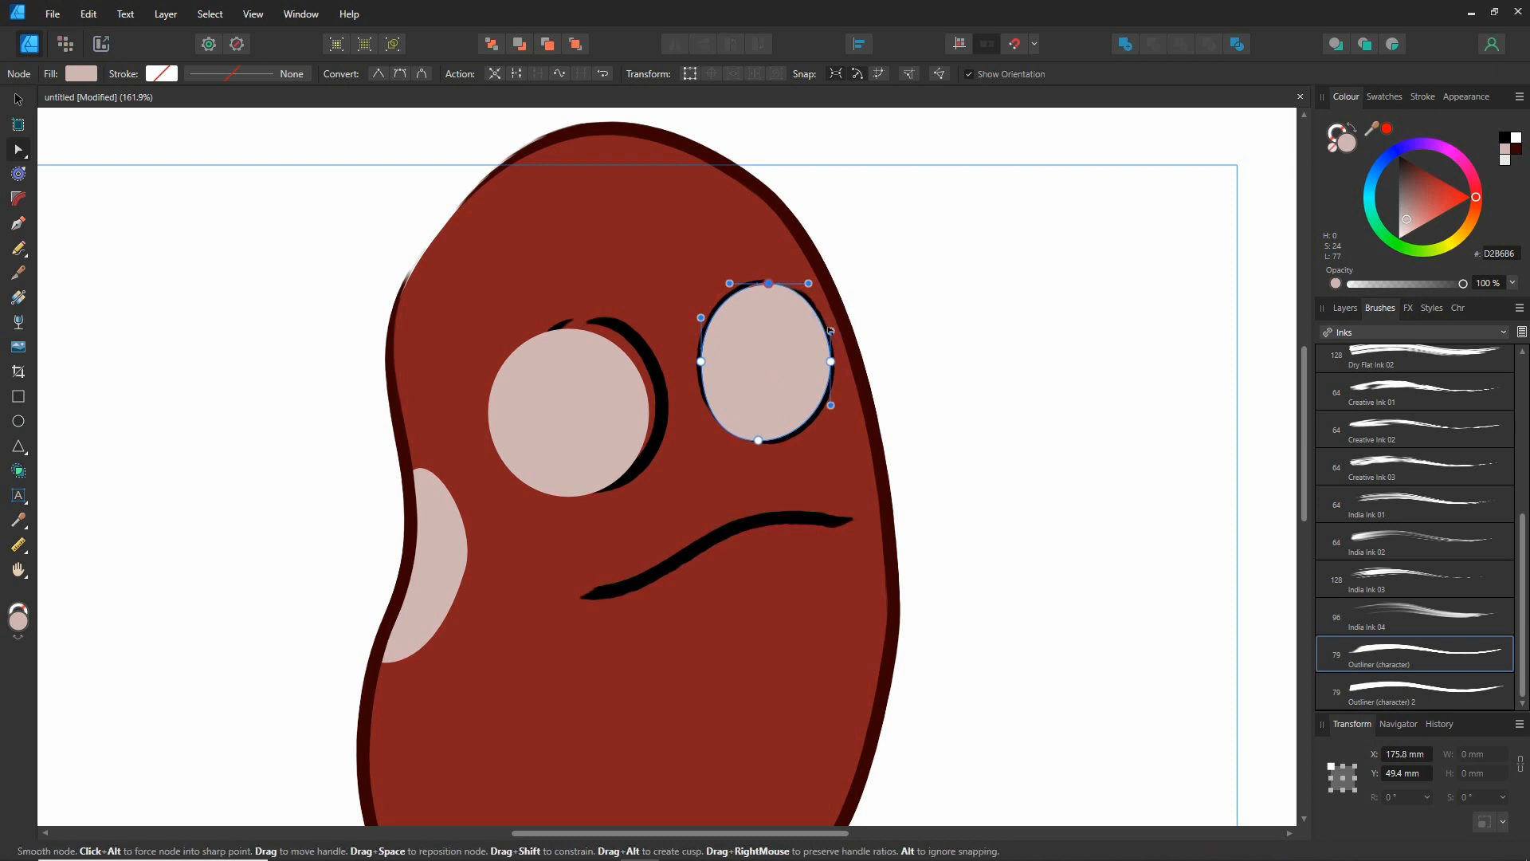
drag(757, 440, 798, 437)
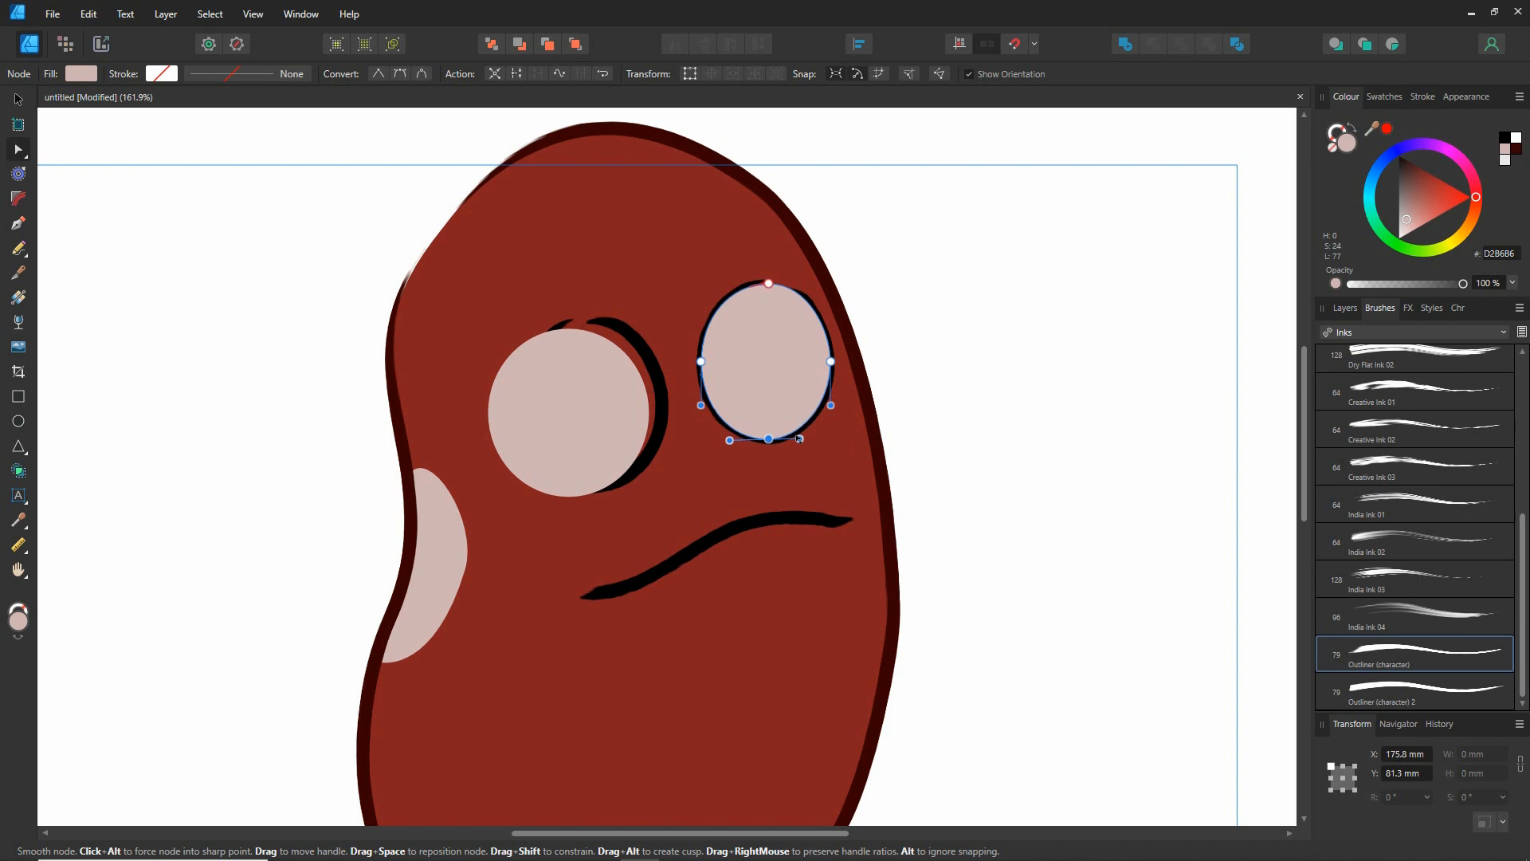
Convert the left ellipse to curves and move its four nodes and upper-right handle to match the left eye's outline
click(635, 391)
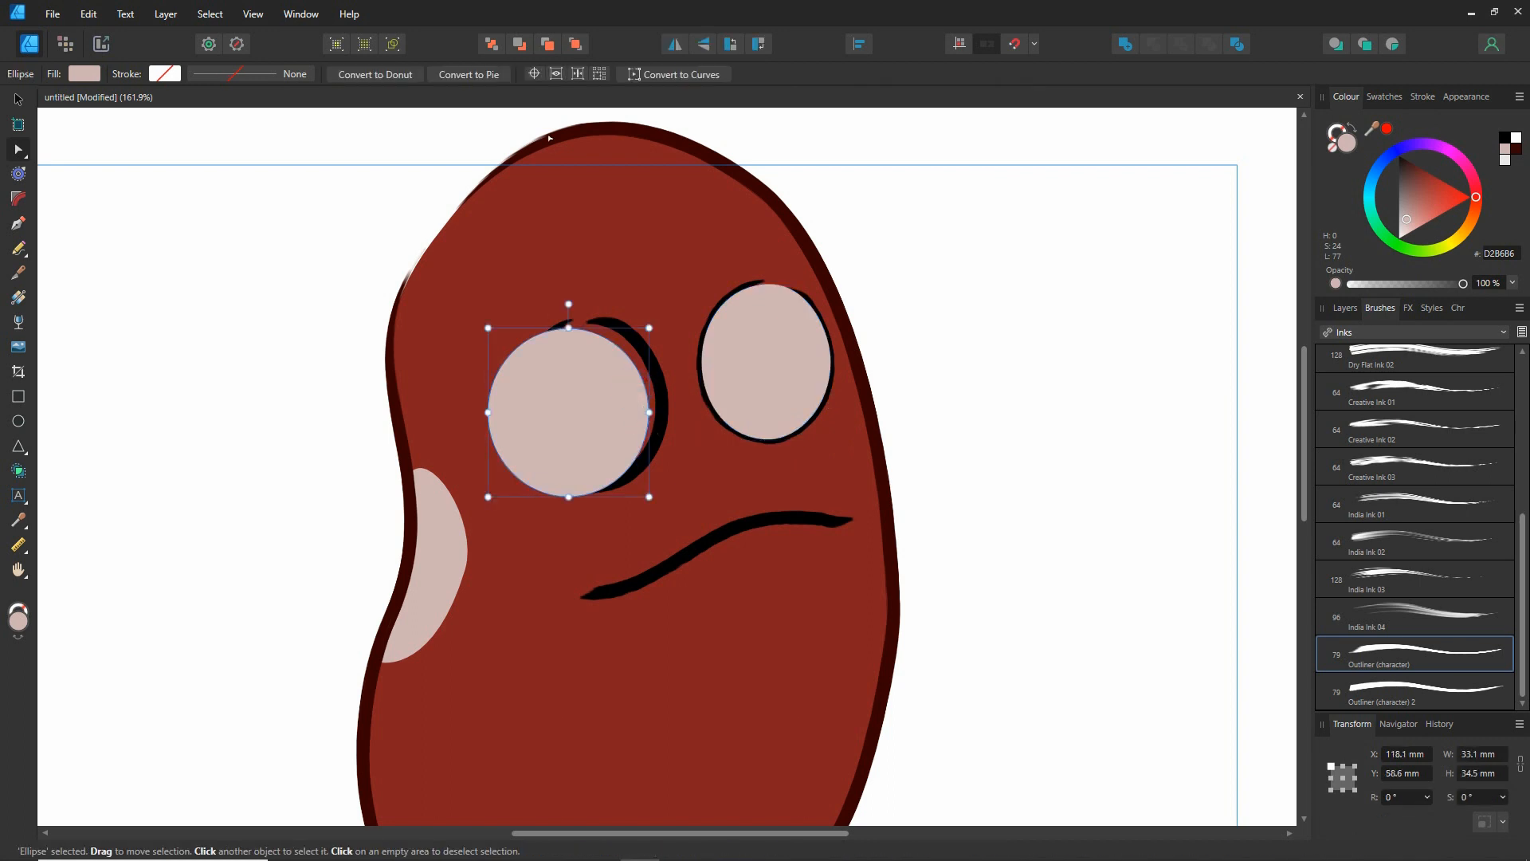
click(653, 75)
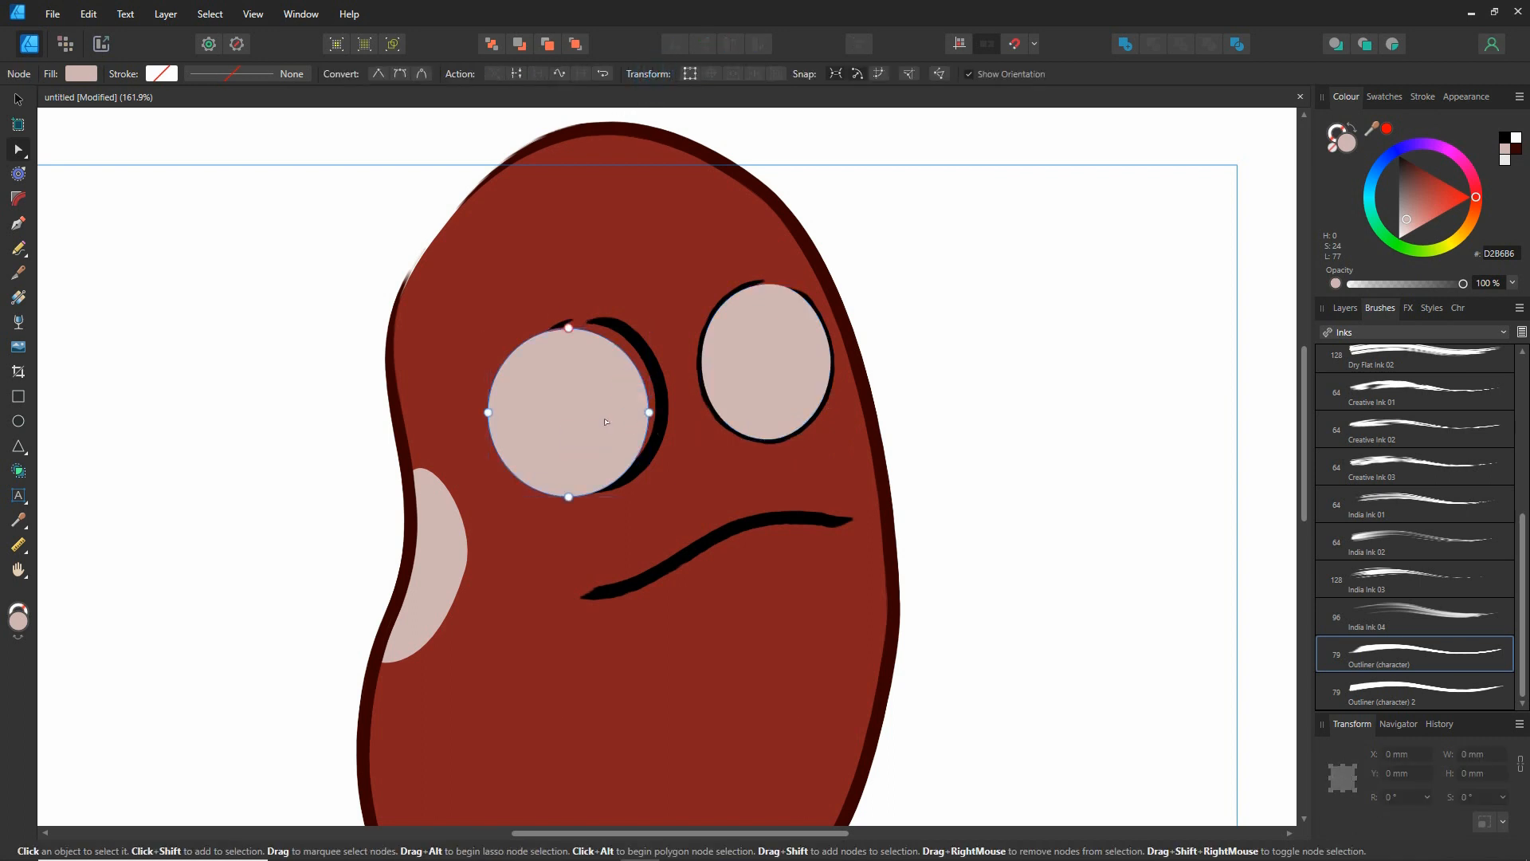
drag(566, 327, 590, 321)
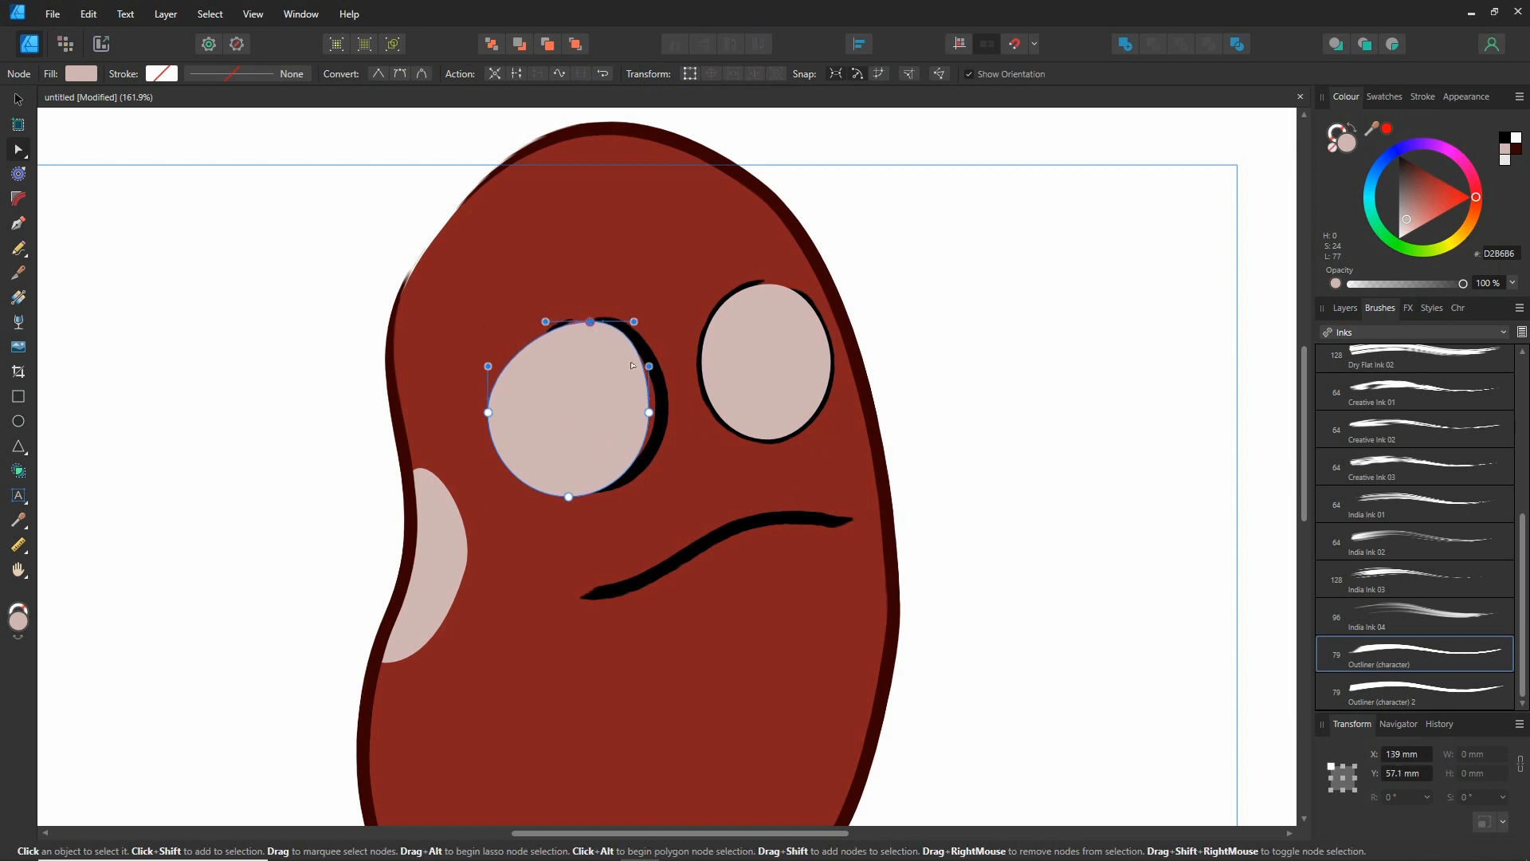
drag(650, 412, 663, 412)
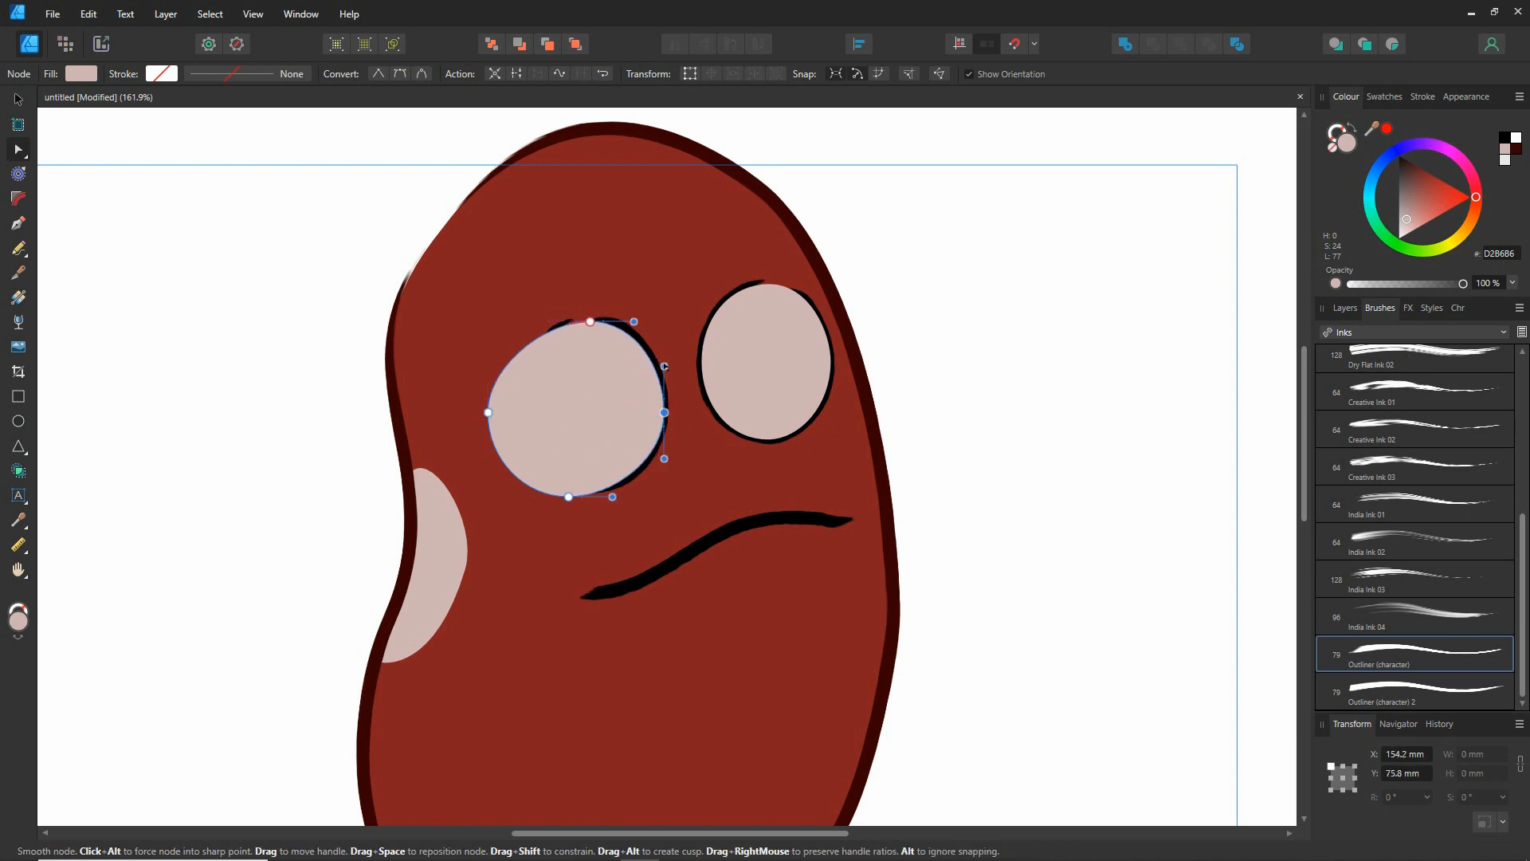
drag(663, 342, 660, 353)
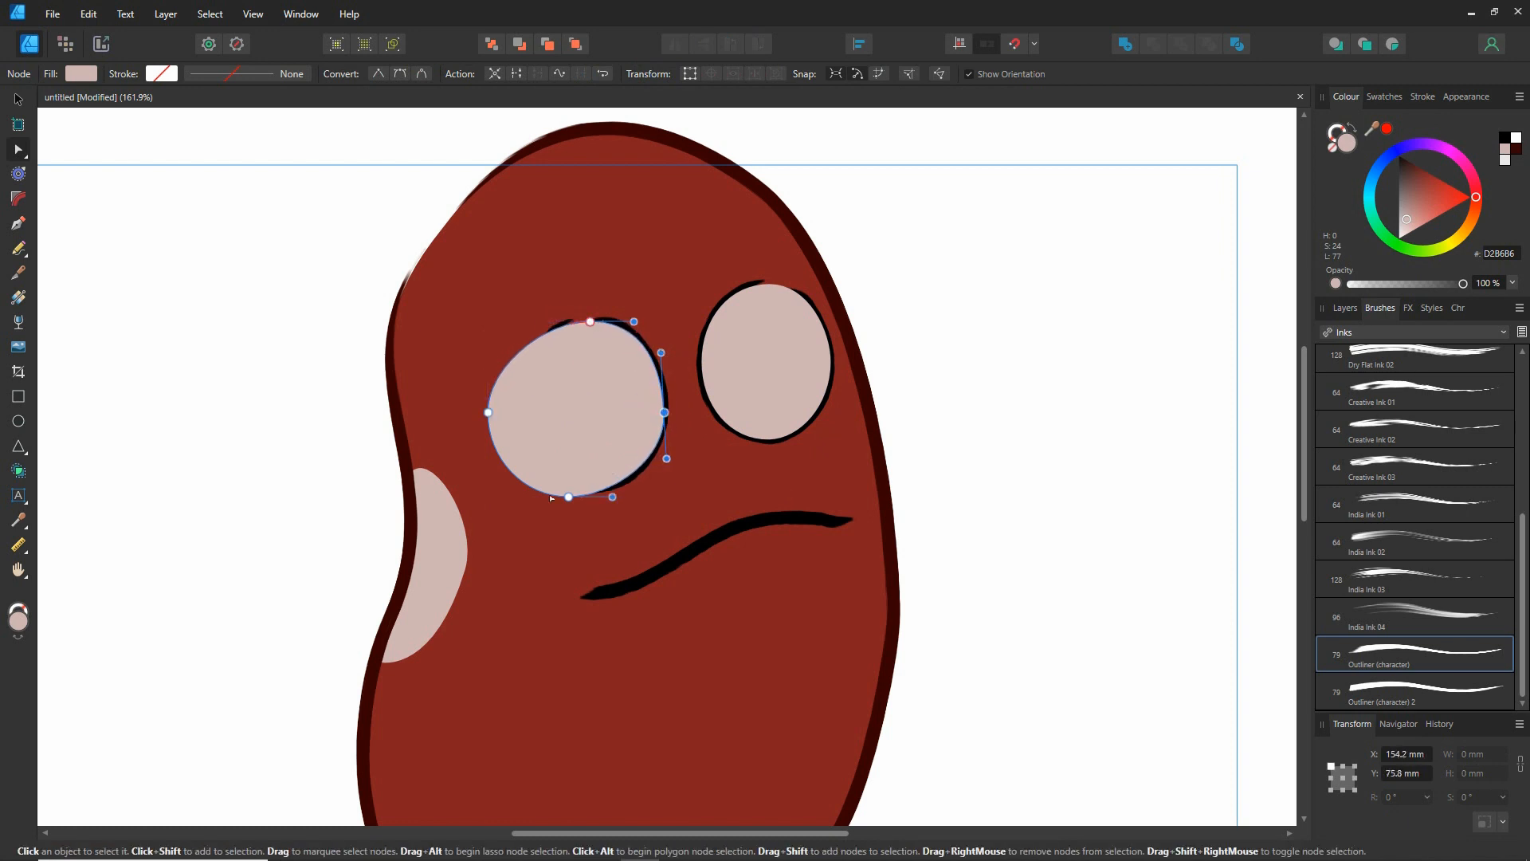
drag(568, 497, 602, 491)
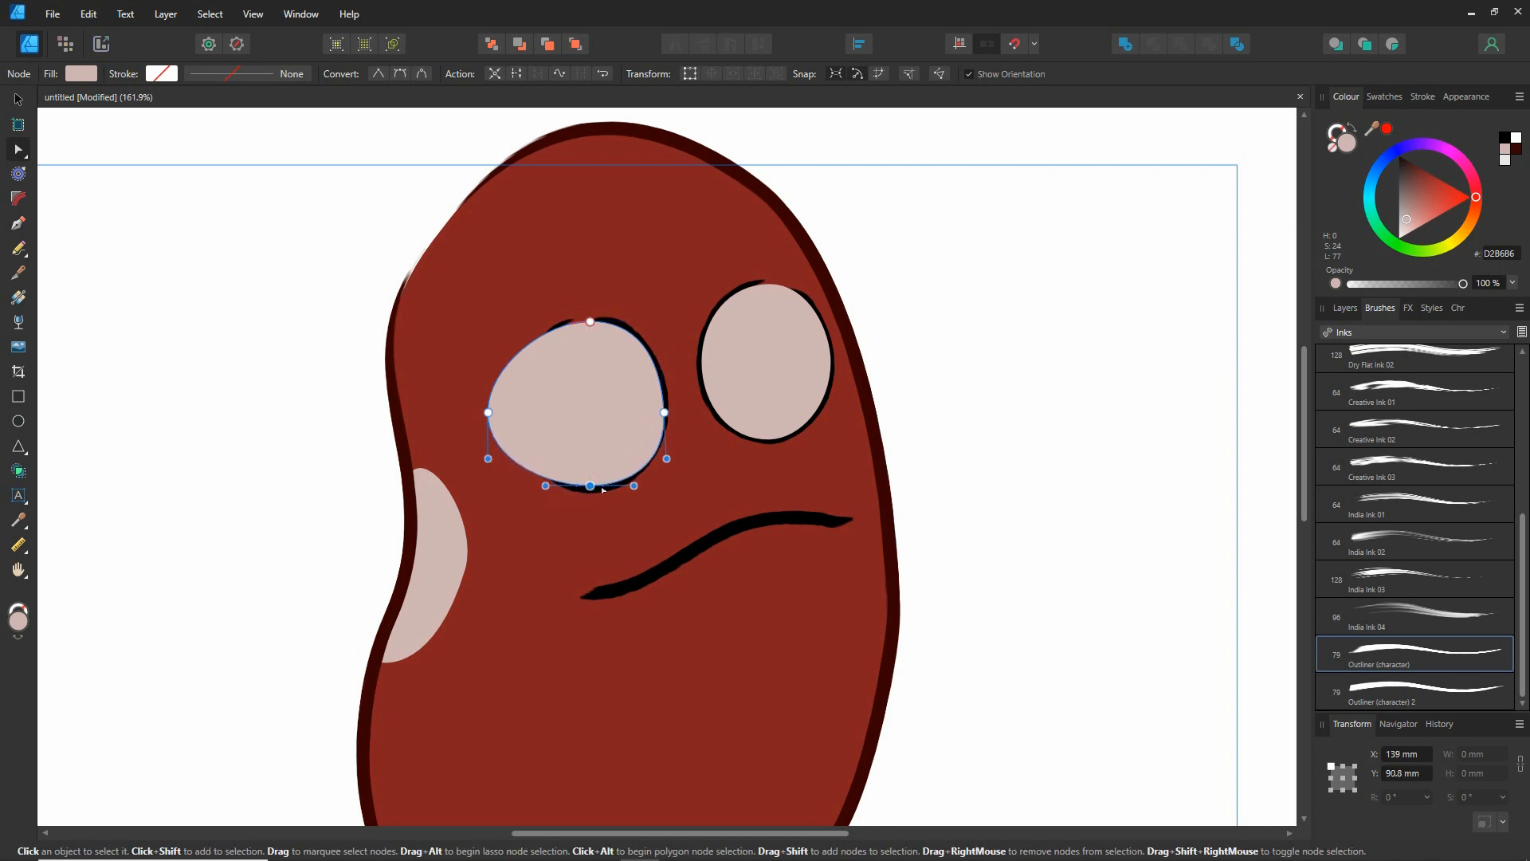
drag(492, 411, 525, 405)
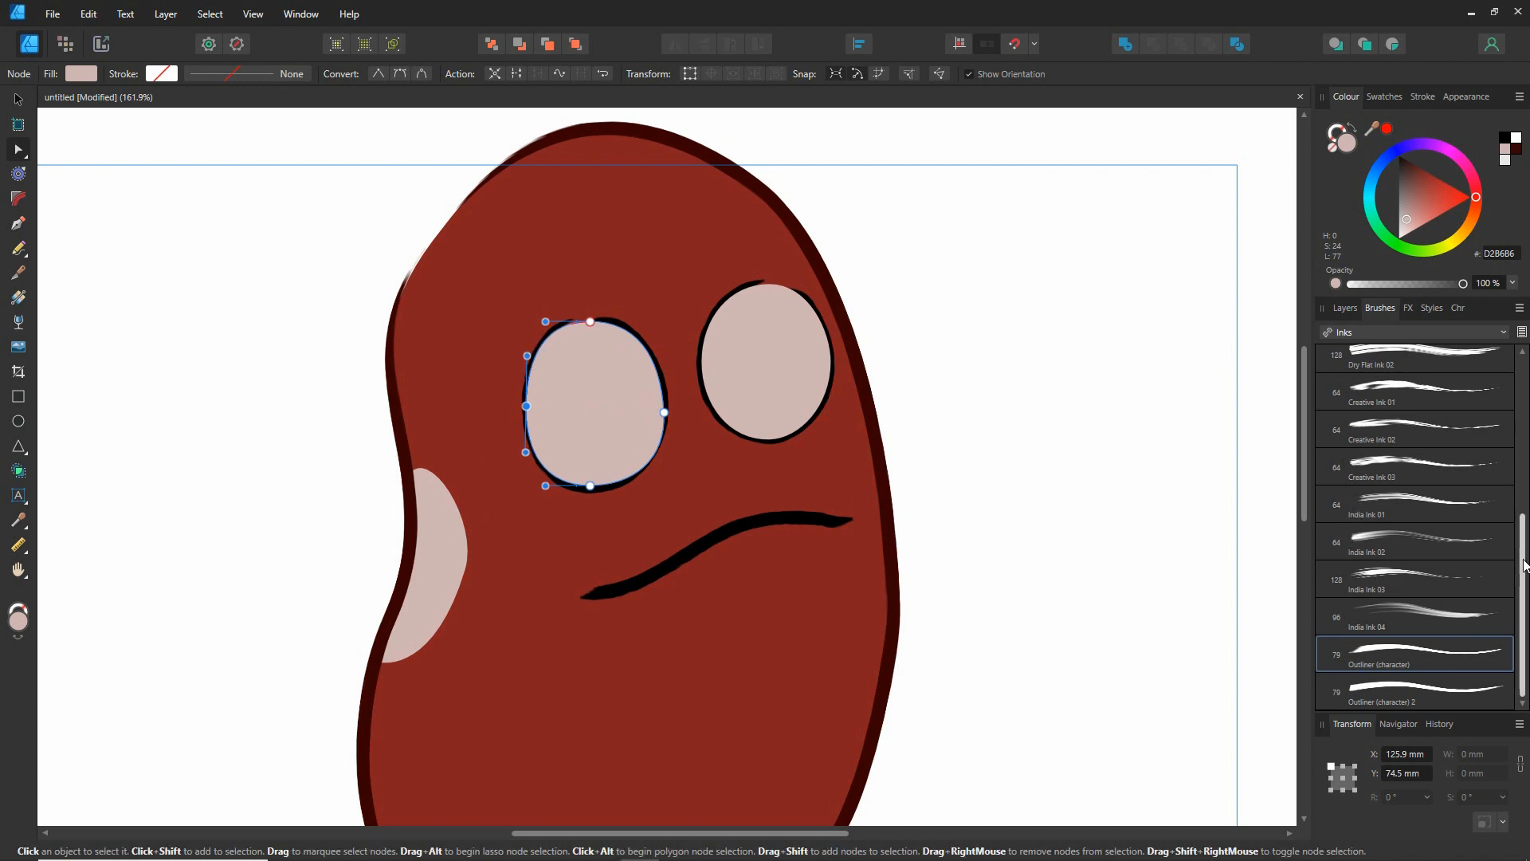
Move both pale pink eye shapes beneath the two eye outlines in the layer order
scroll(1506, 569, up, 4)
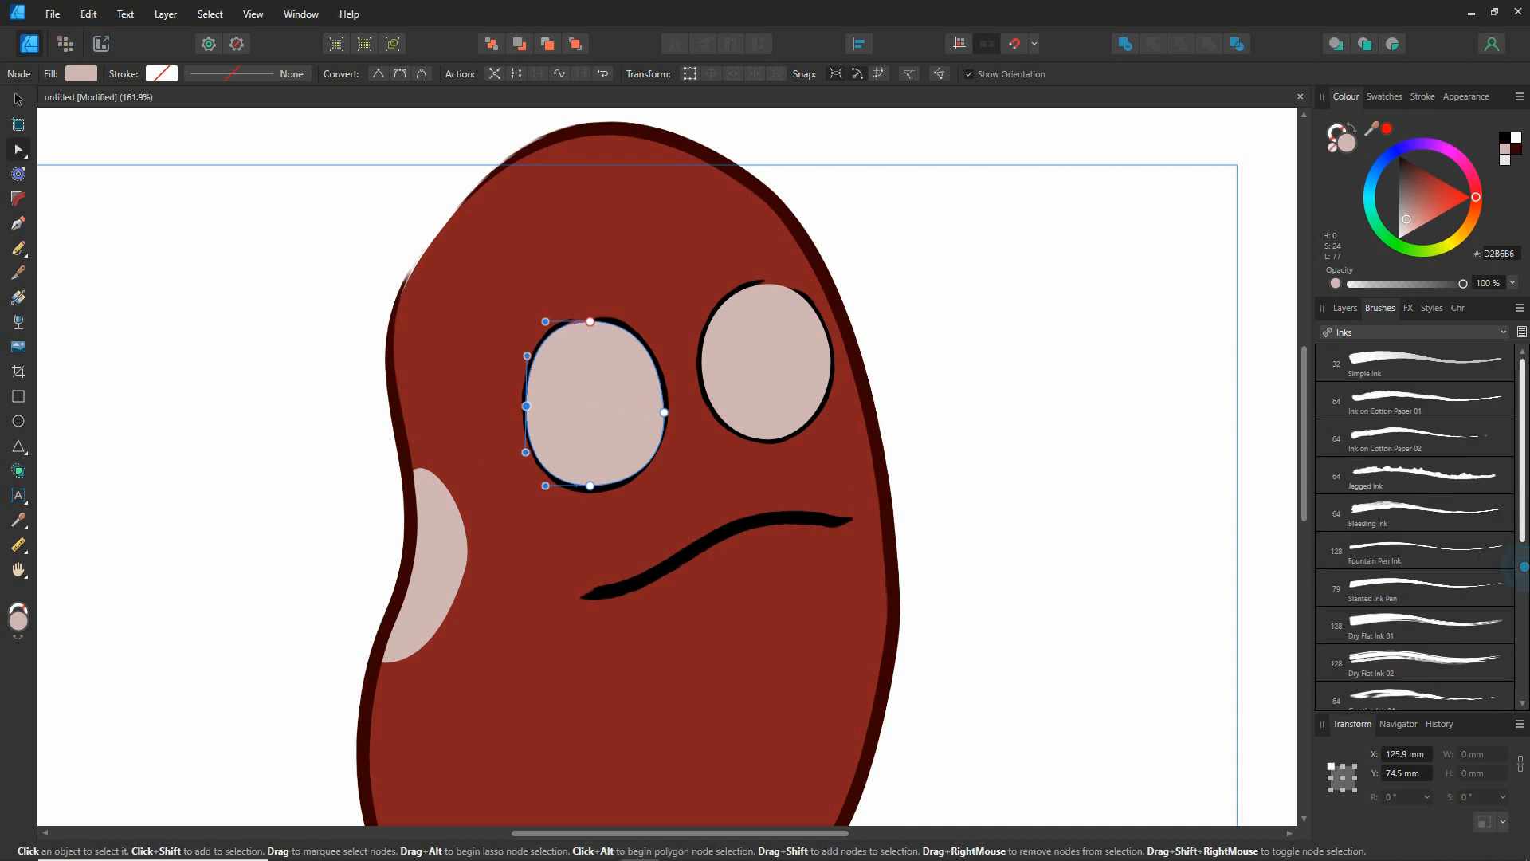
click(1343, 309)
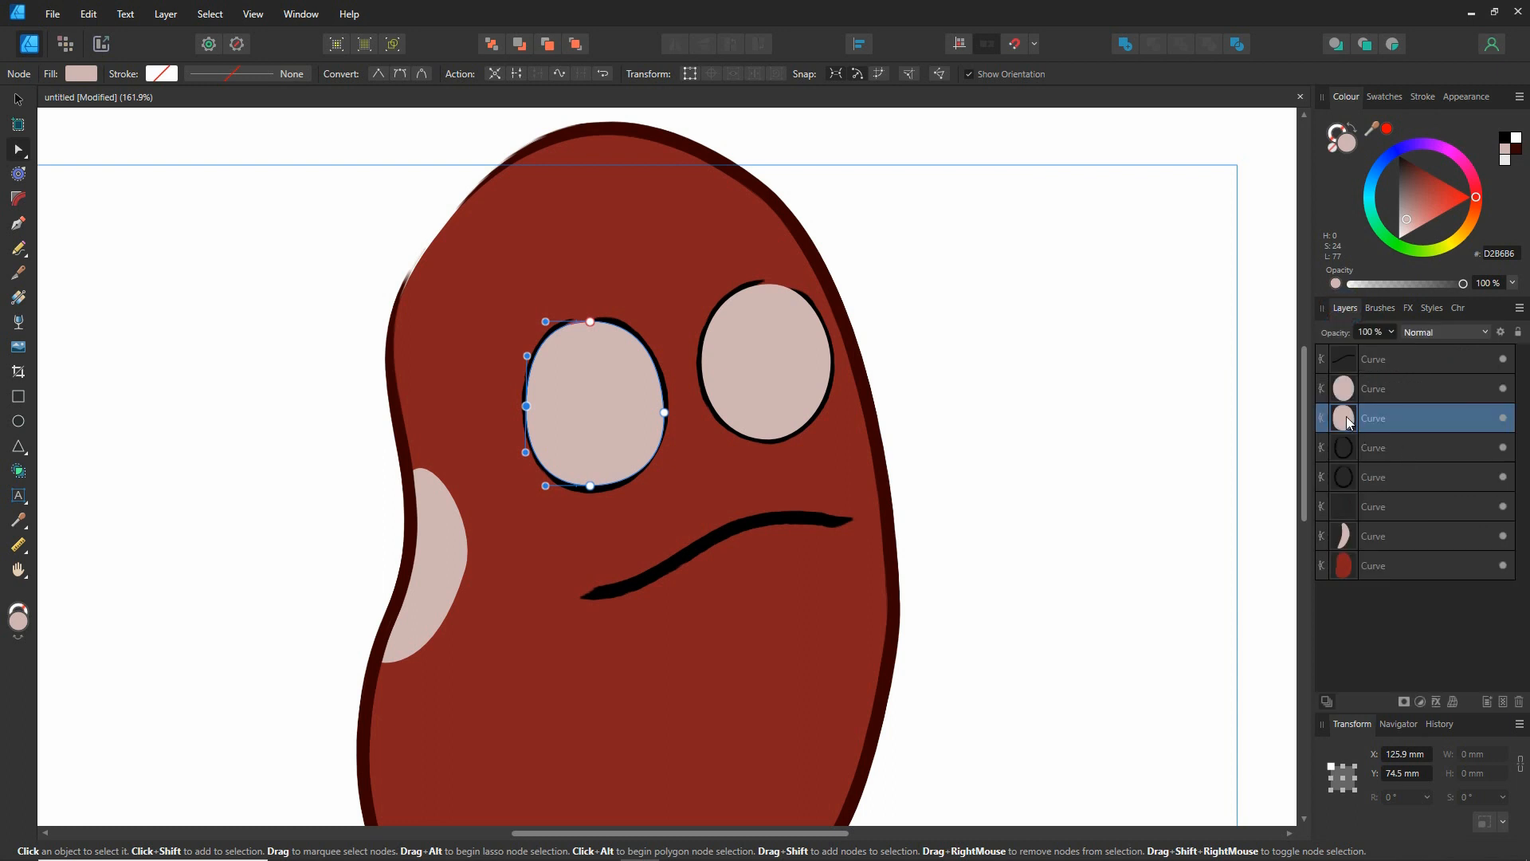
drag(1346, 416, 1337, 486)
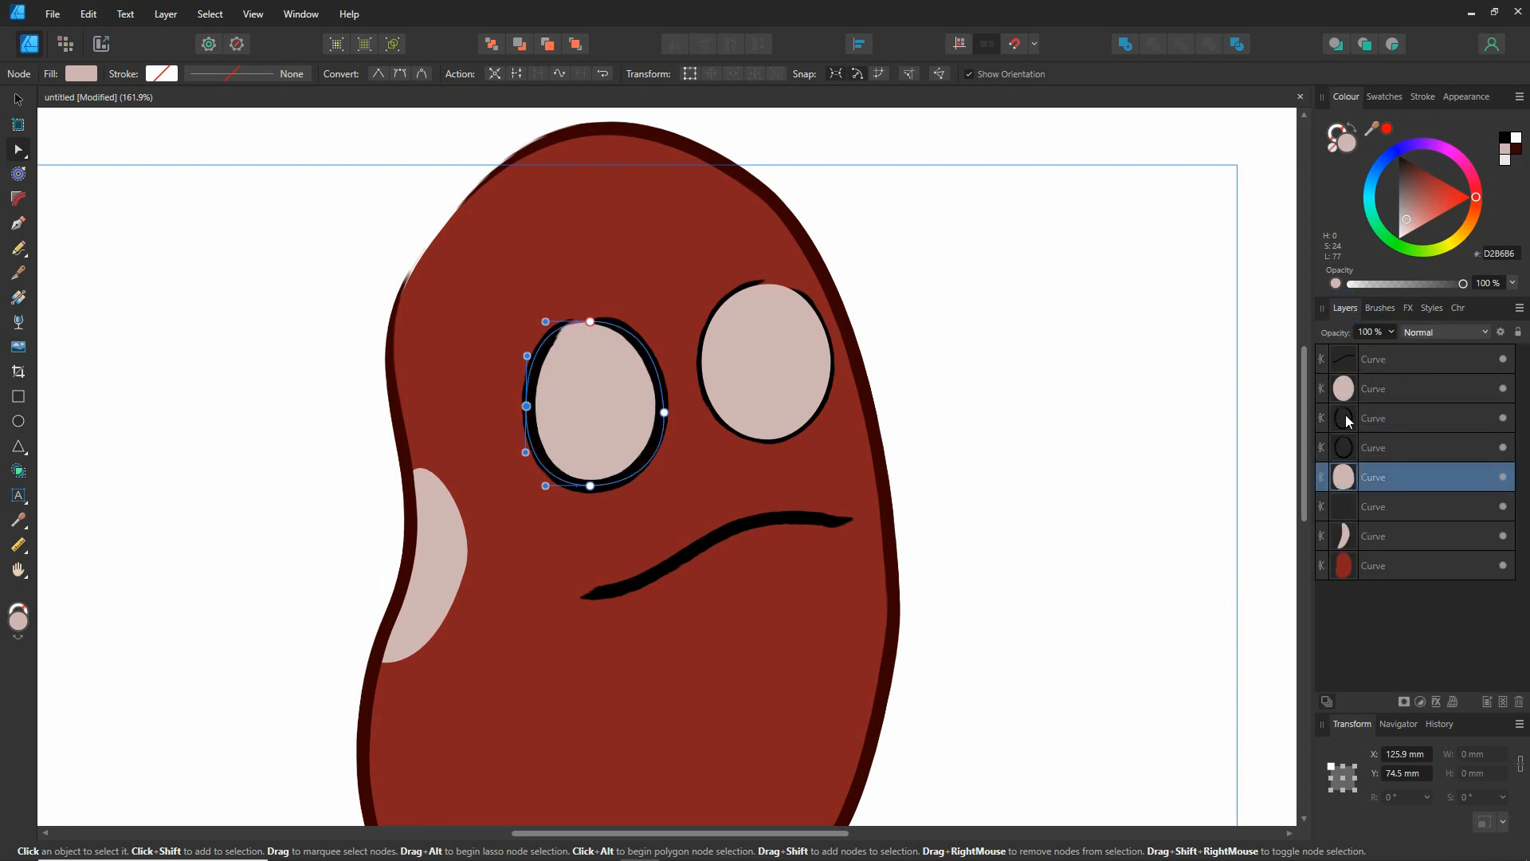
click(1343, 388)
drag(1343, 388, 1321, 461)
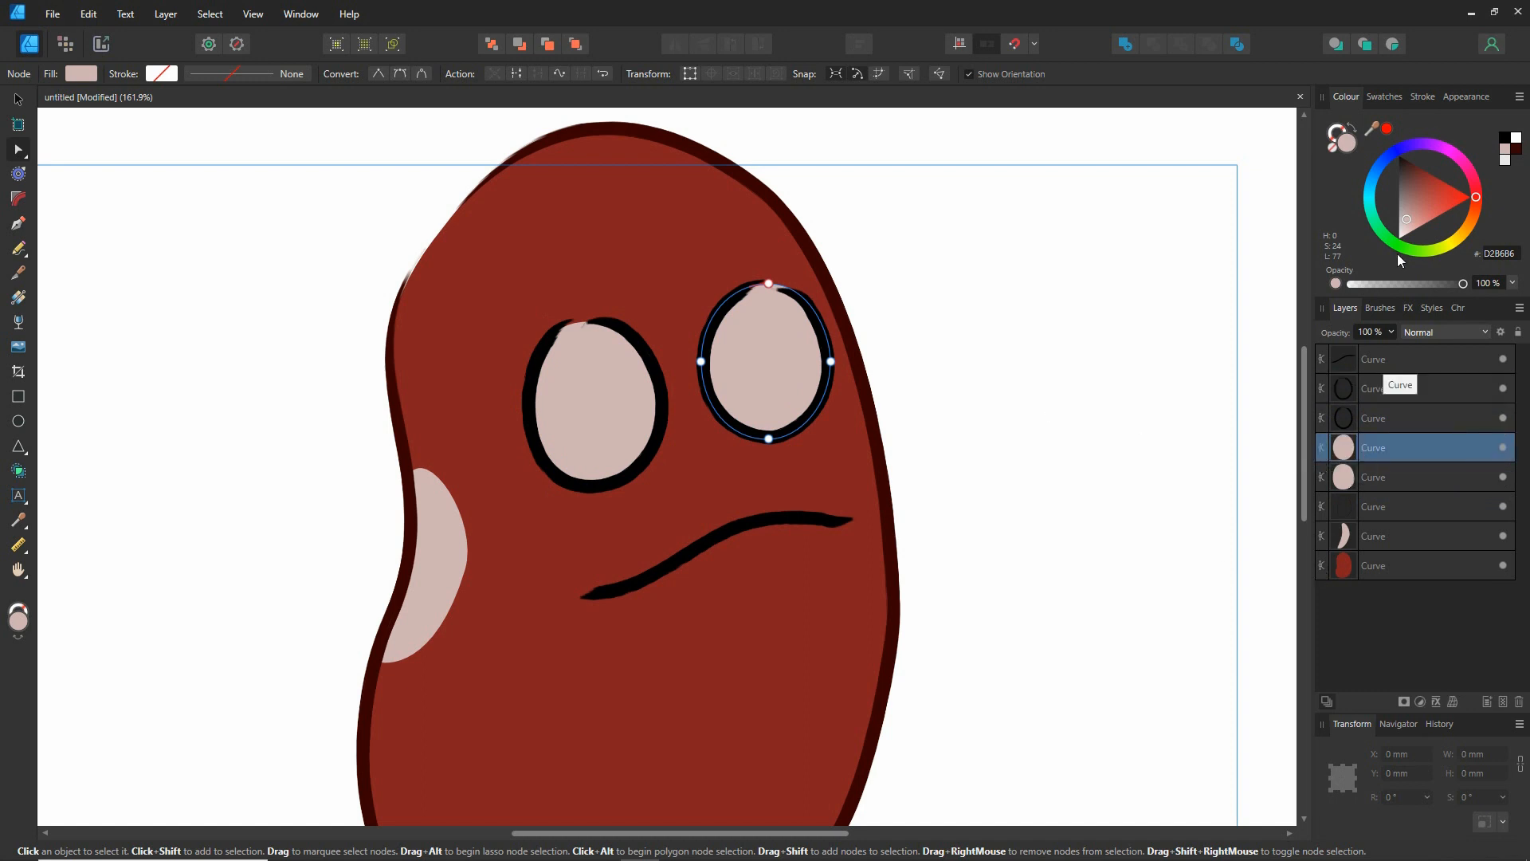
Change the fill of both eye shapes to white (FFFFFF)
drag(1407, 227, 1399, 255)
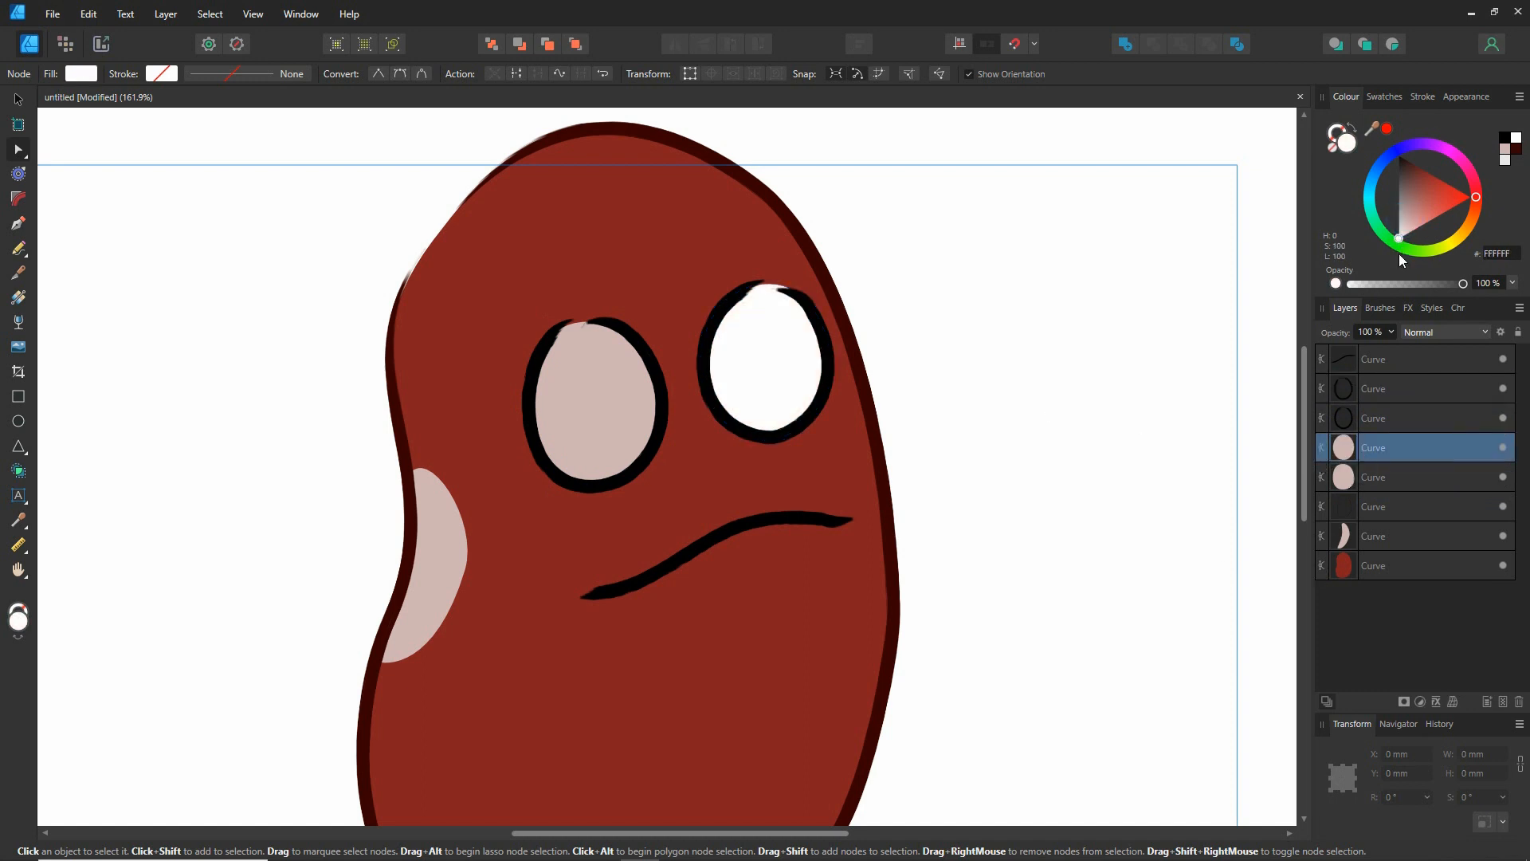
click(1354, 477)
drag(1408, 223, 1395, 251)
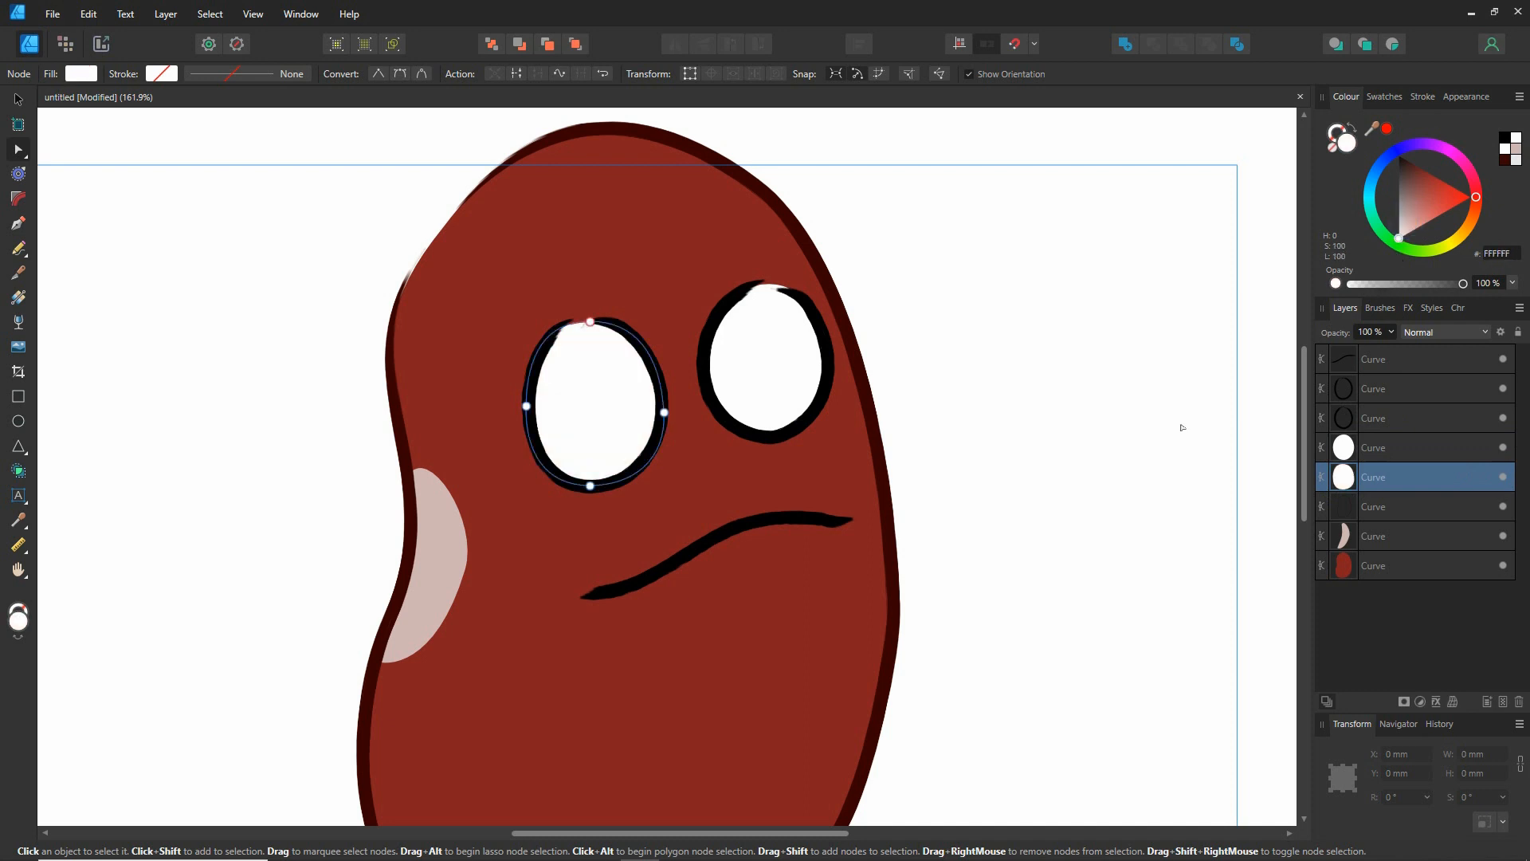
Set the stroke colour of both eye outlines to 330000, matching the bean's body outline
click(1347, 422)
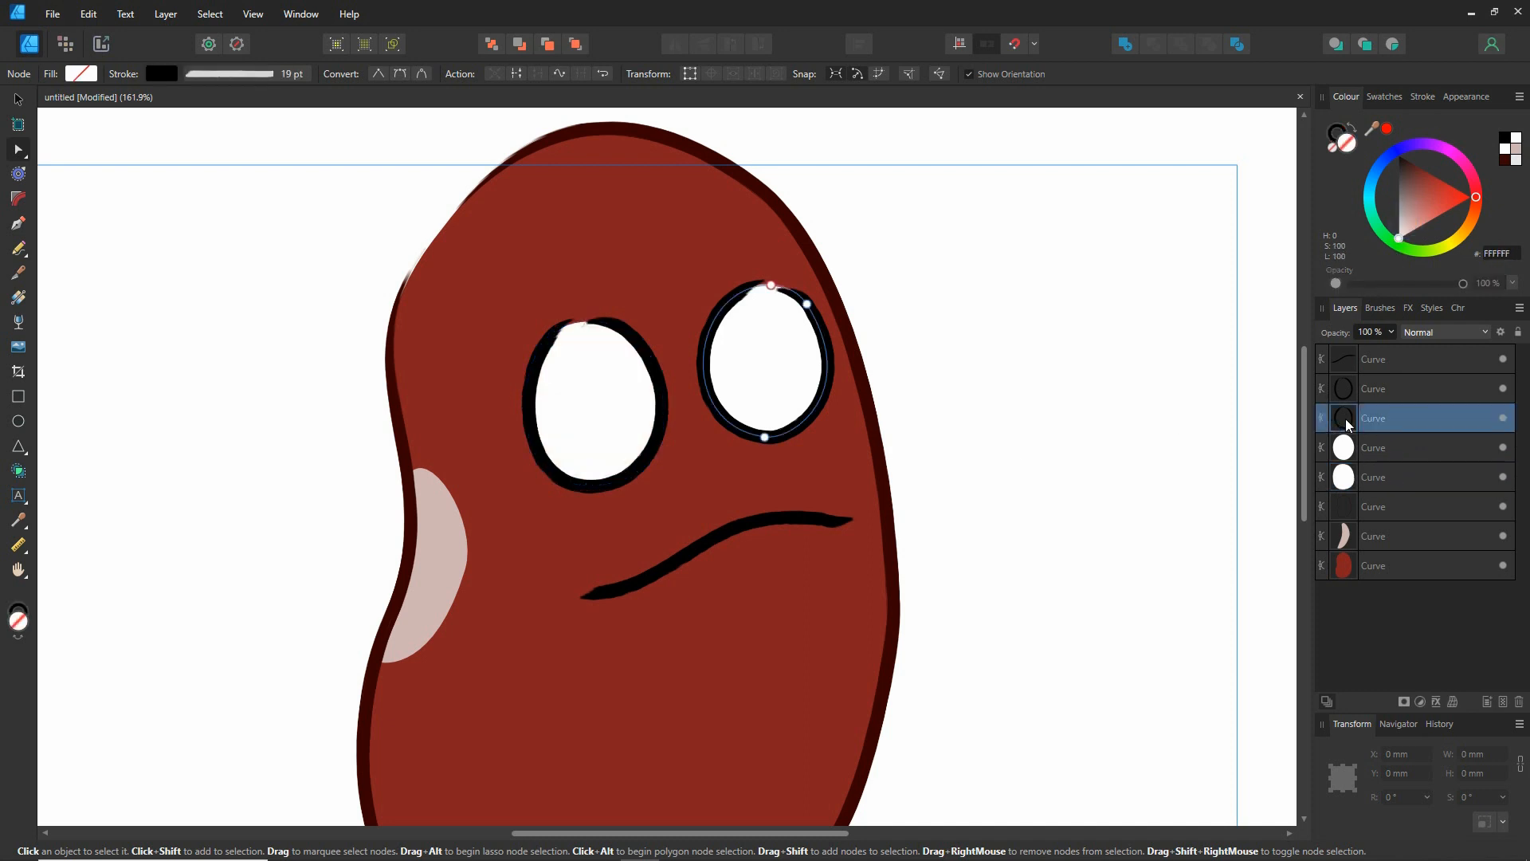
click(886, 501)
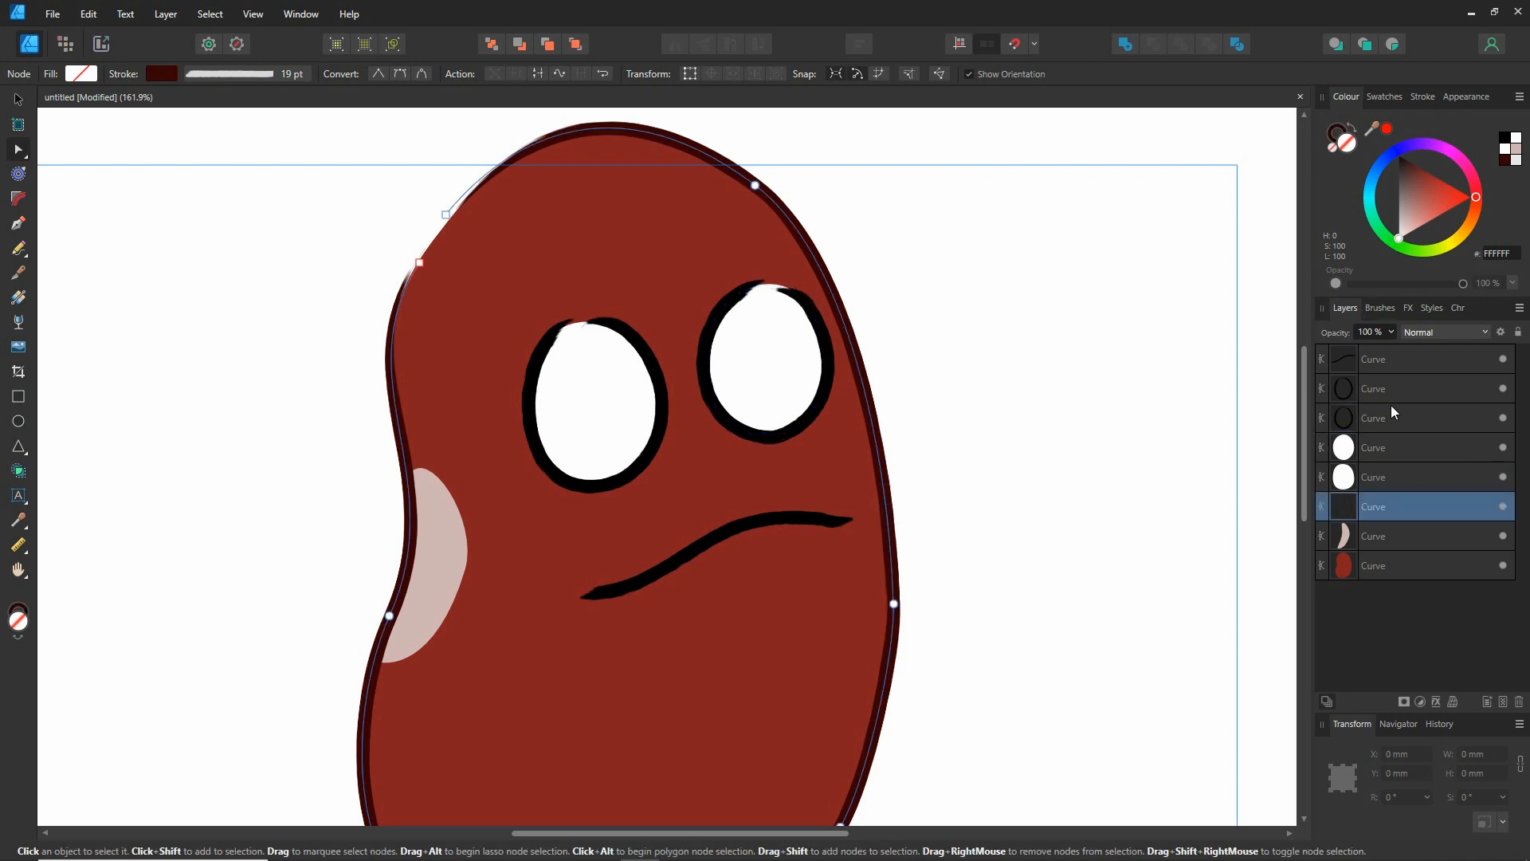
click(1333, 134)
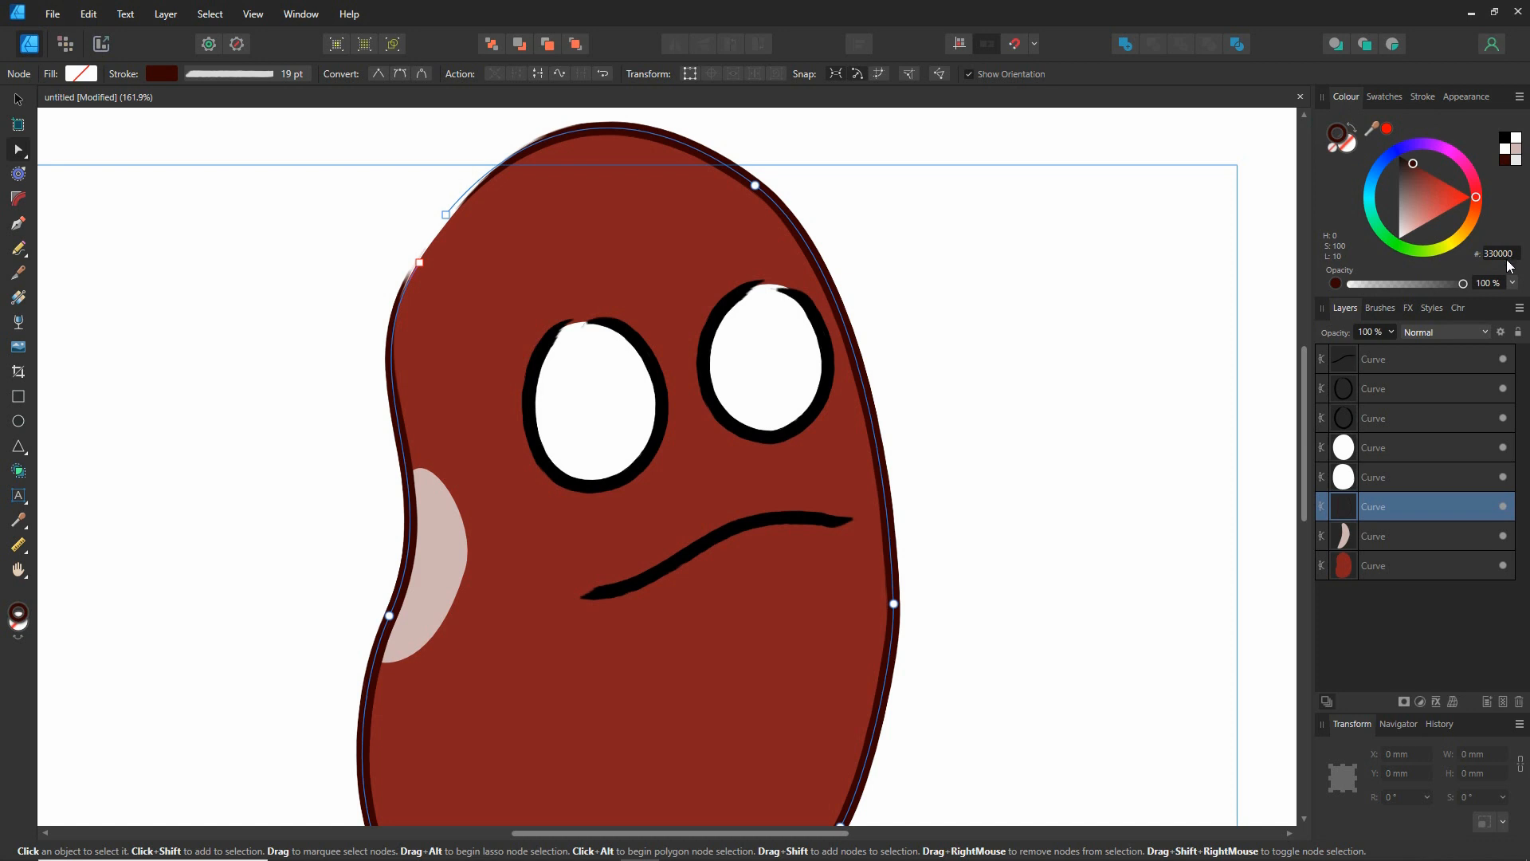
click(1347, 422)
click(1497, 254)
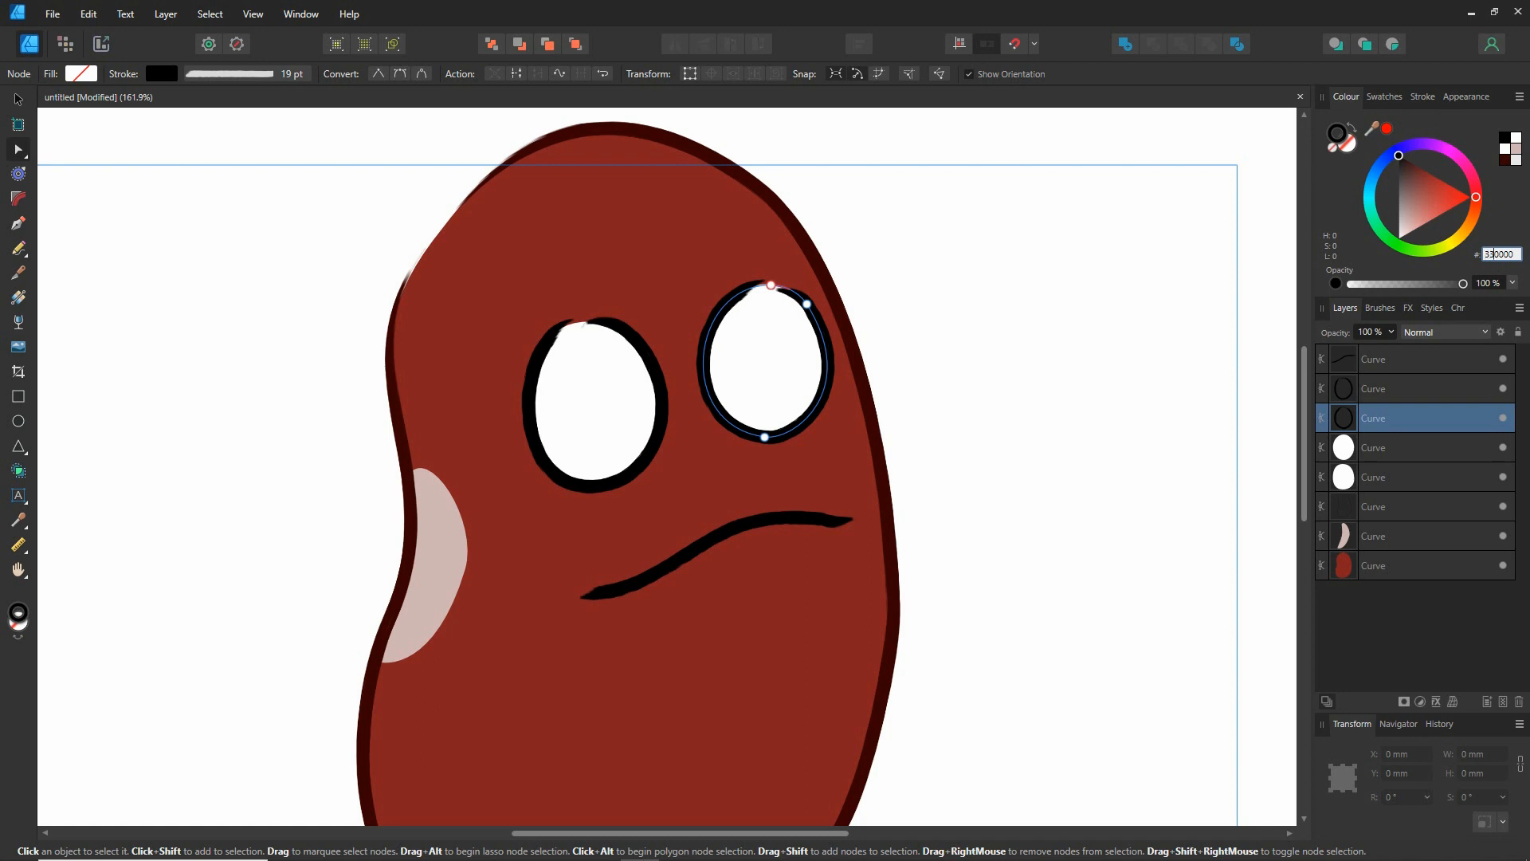
text(330000)
key(Return)
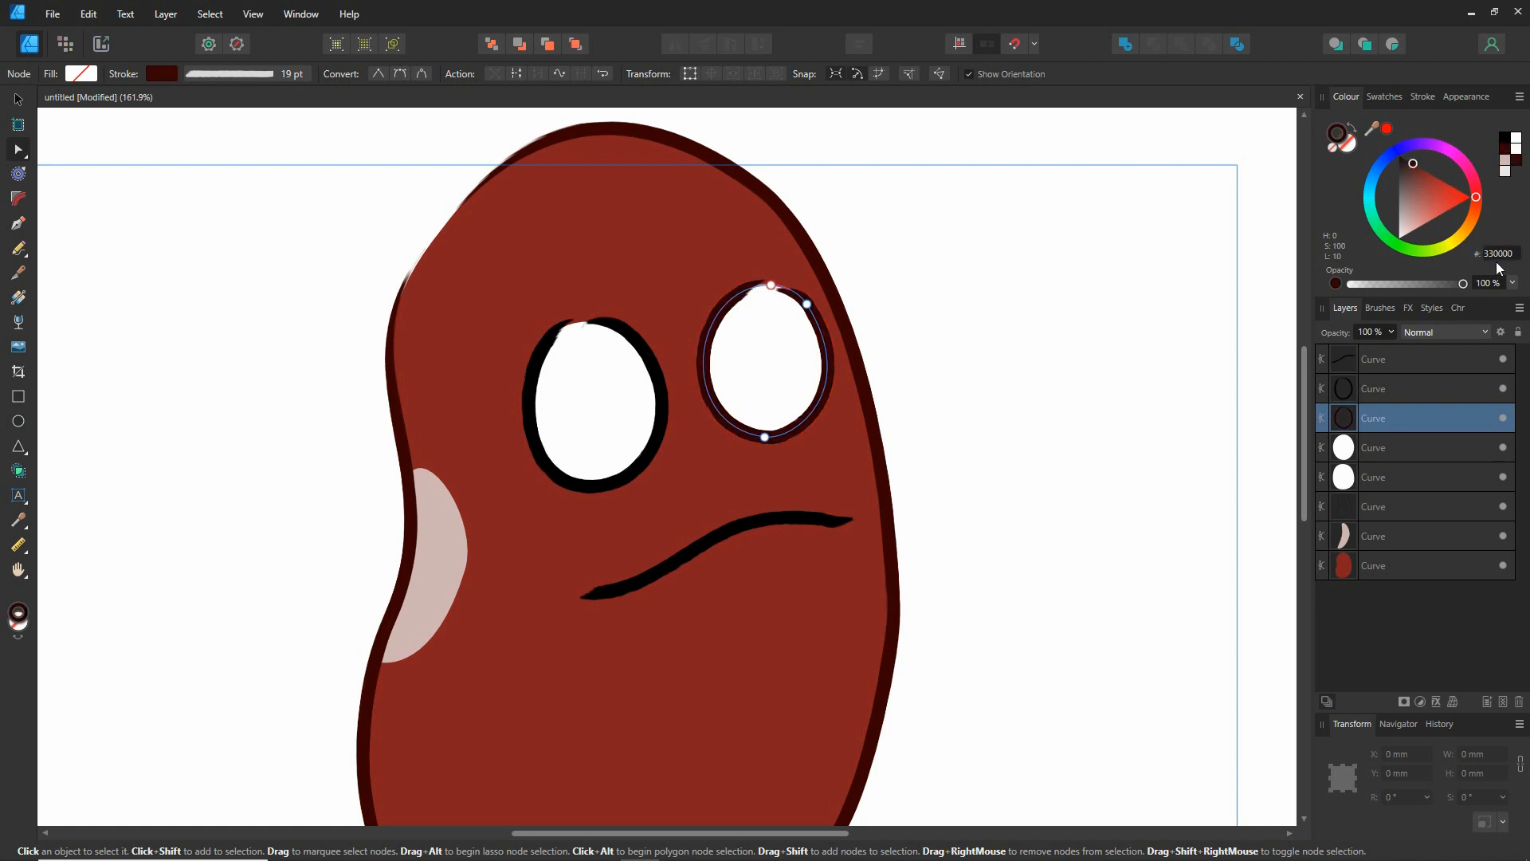
click(1343, 389)
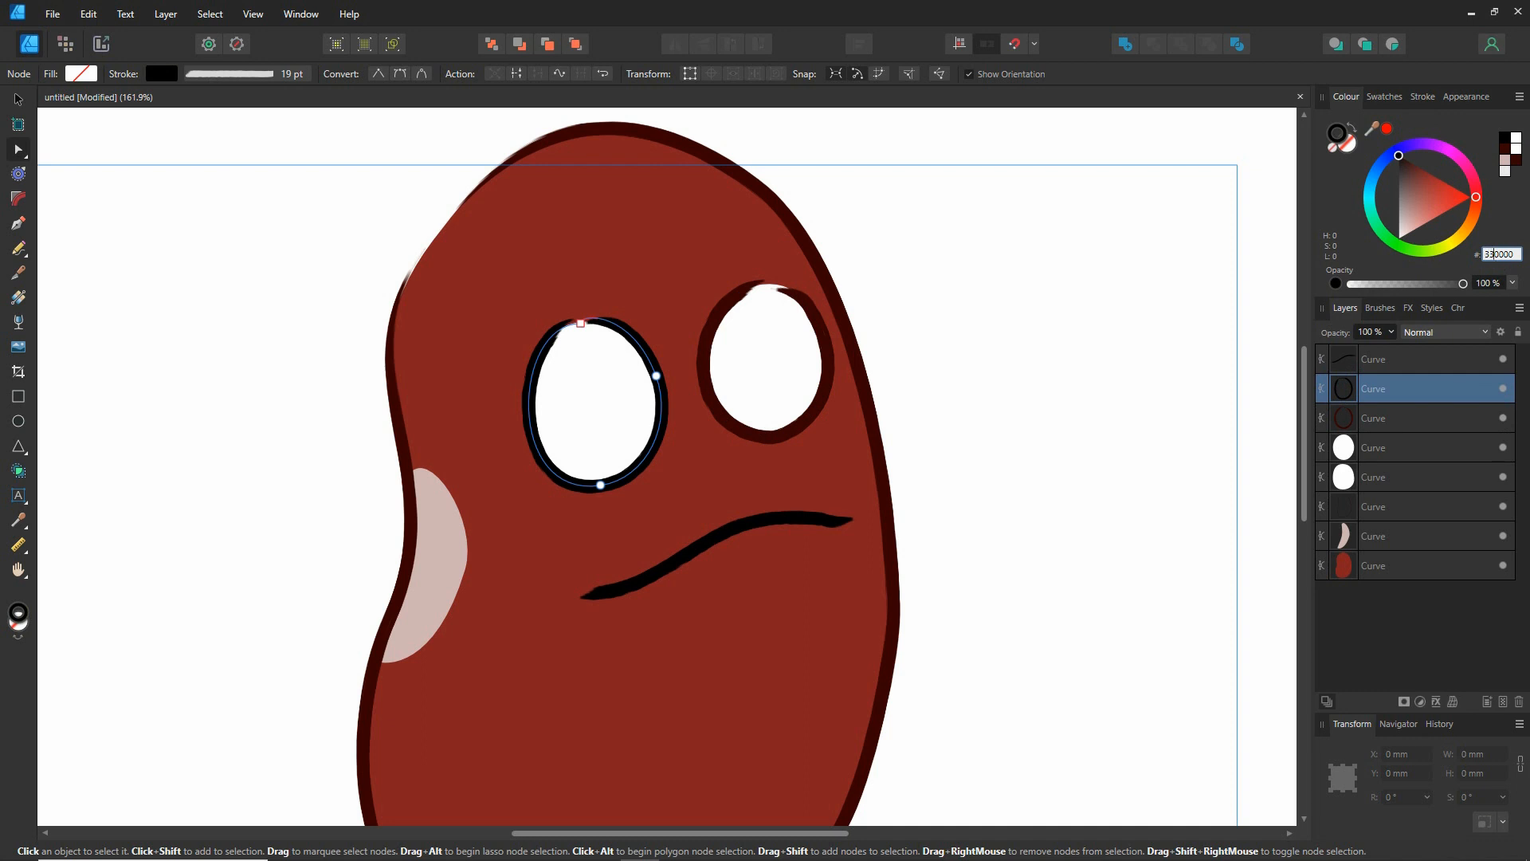
key(Return)
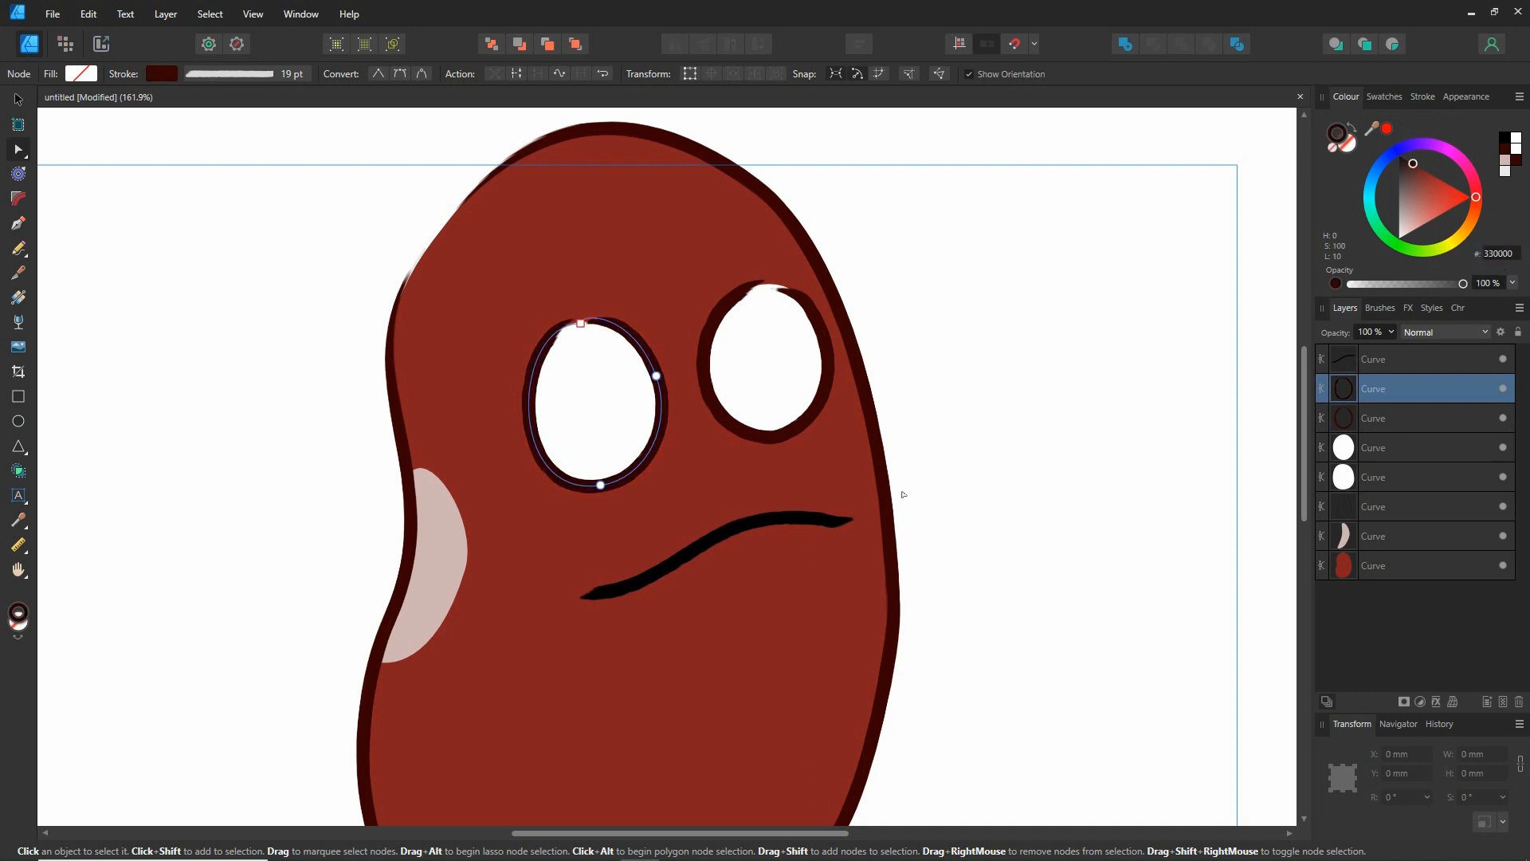
Thicken the bean's body outline to a stroke width of about 30 pt and deselect it
scroll(1008, 571, down, 3)
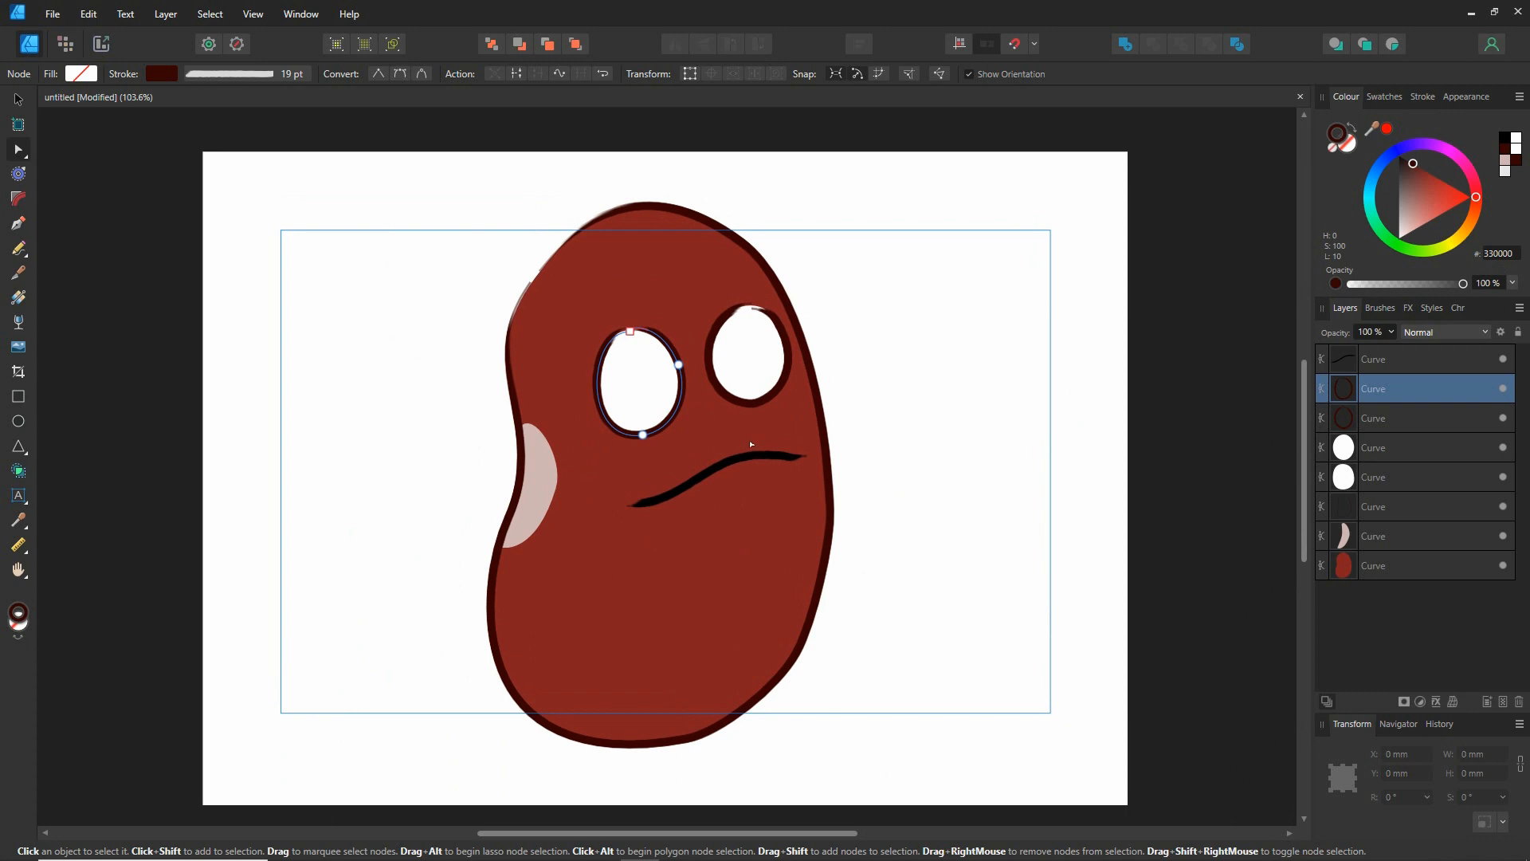
click(821, 415)
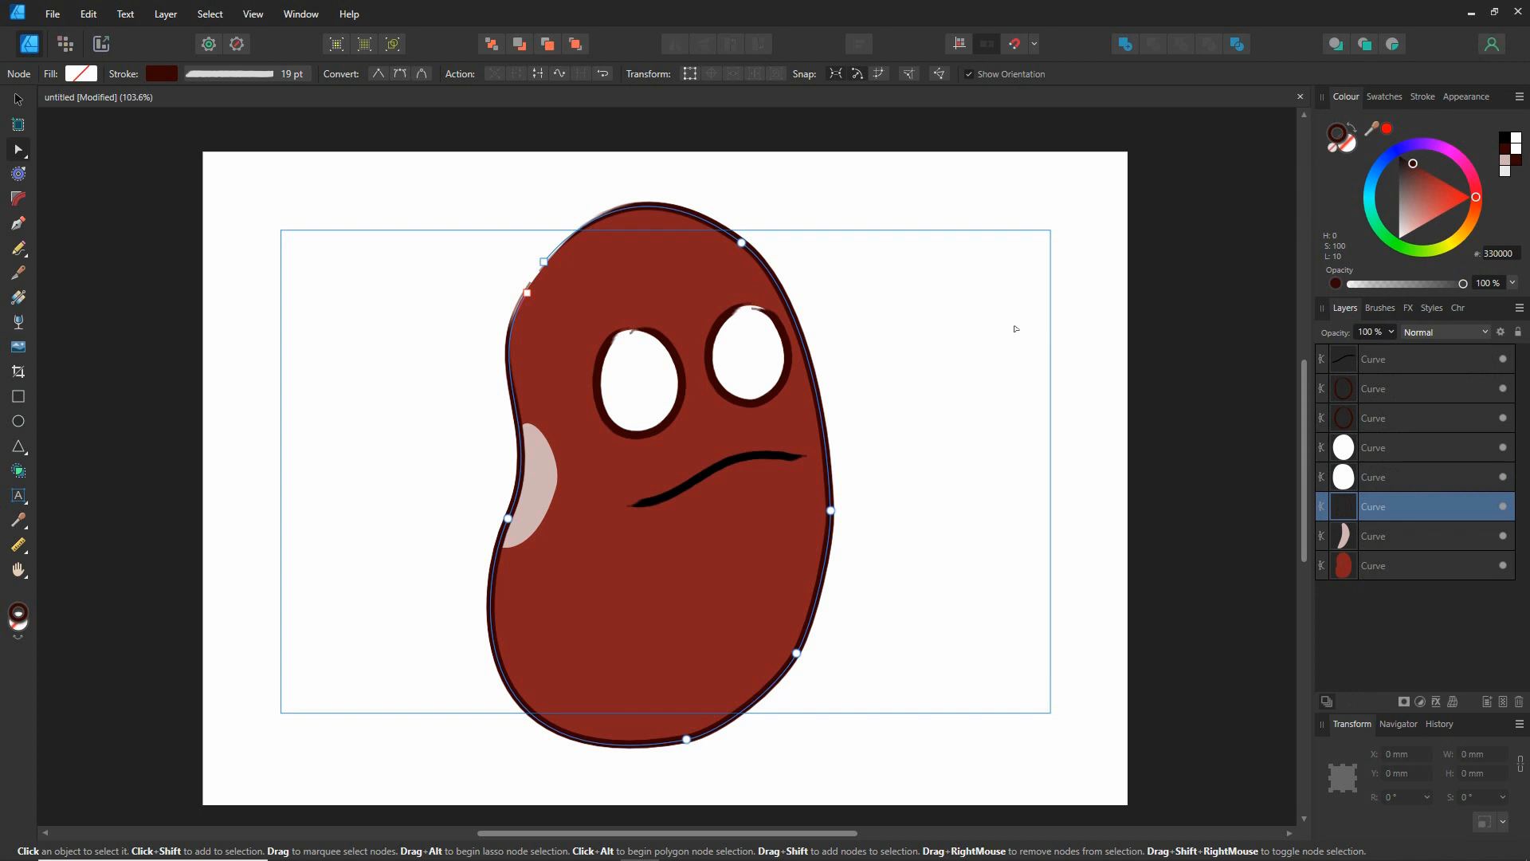
click(282, 74)
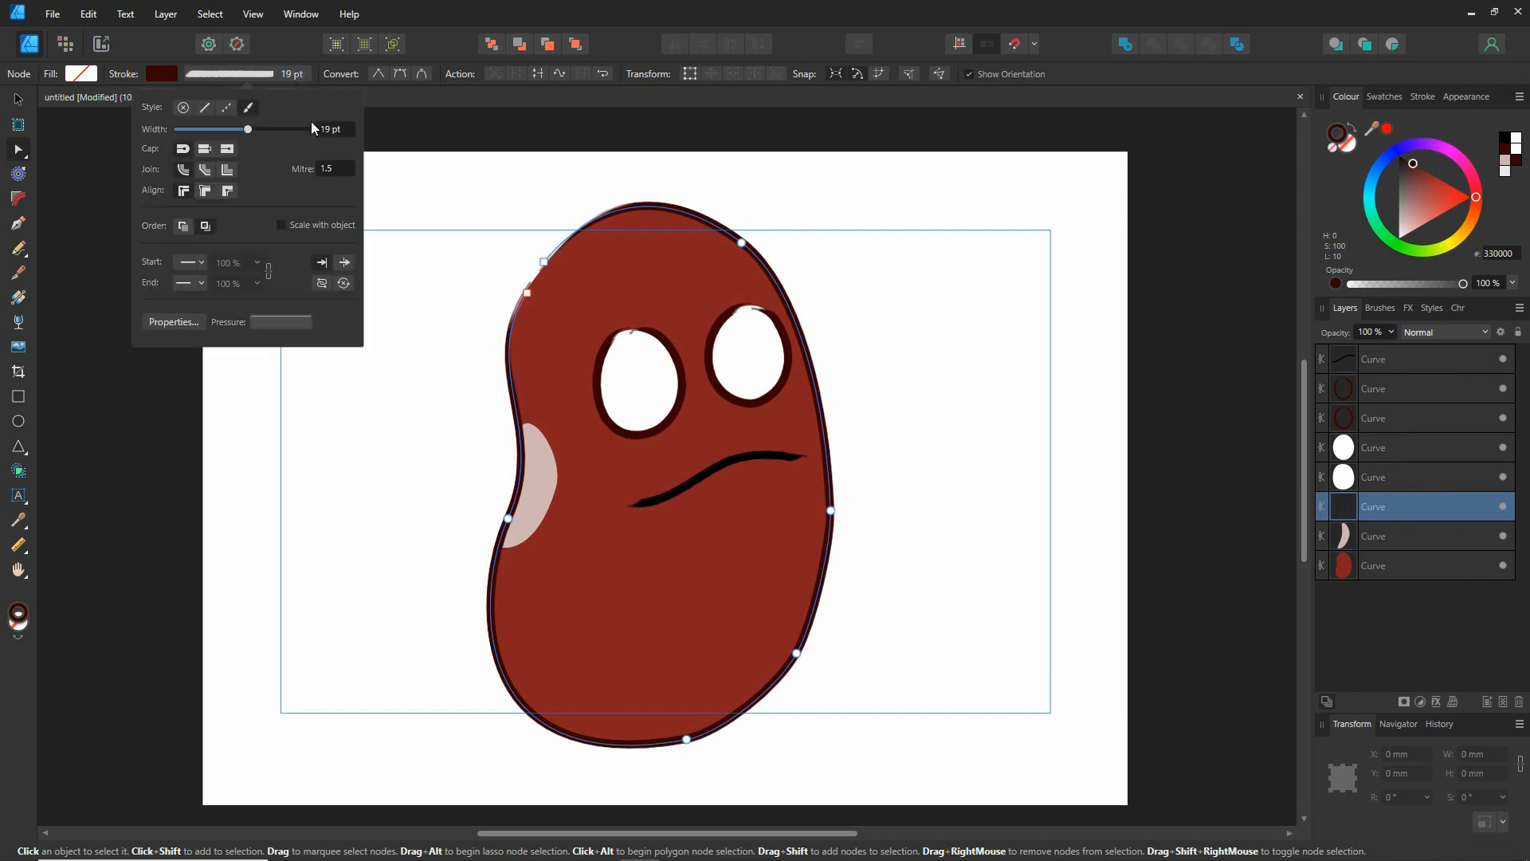
drag(252, 130, 265, 131)
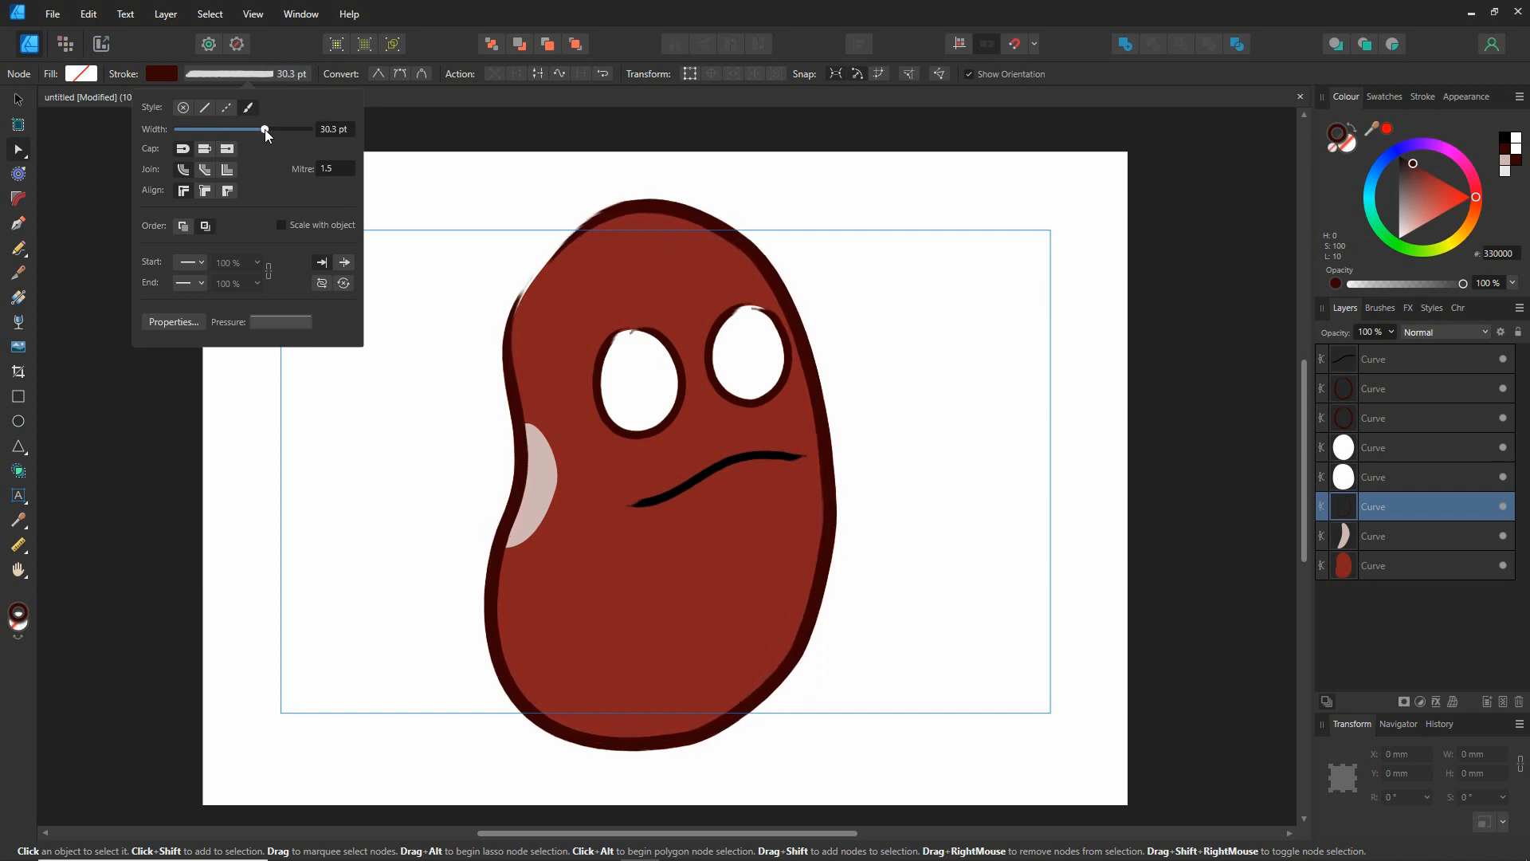
click(329, 130)
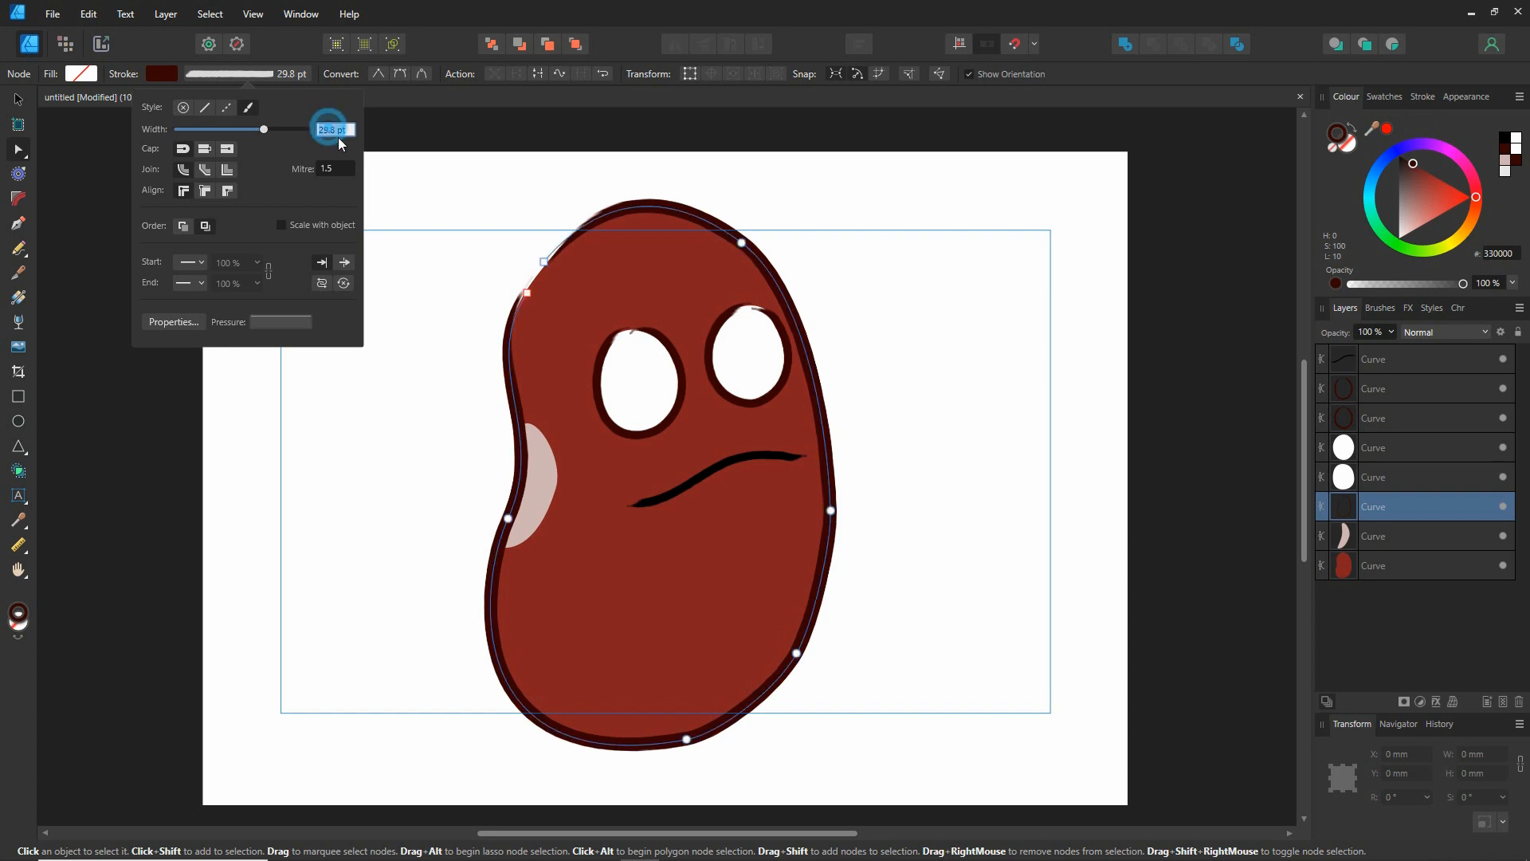
key(Return)
click(385, 489)
click(417, 402)
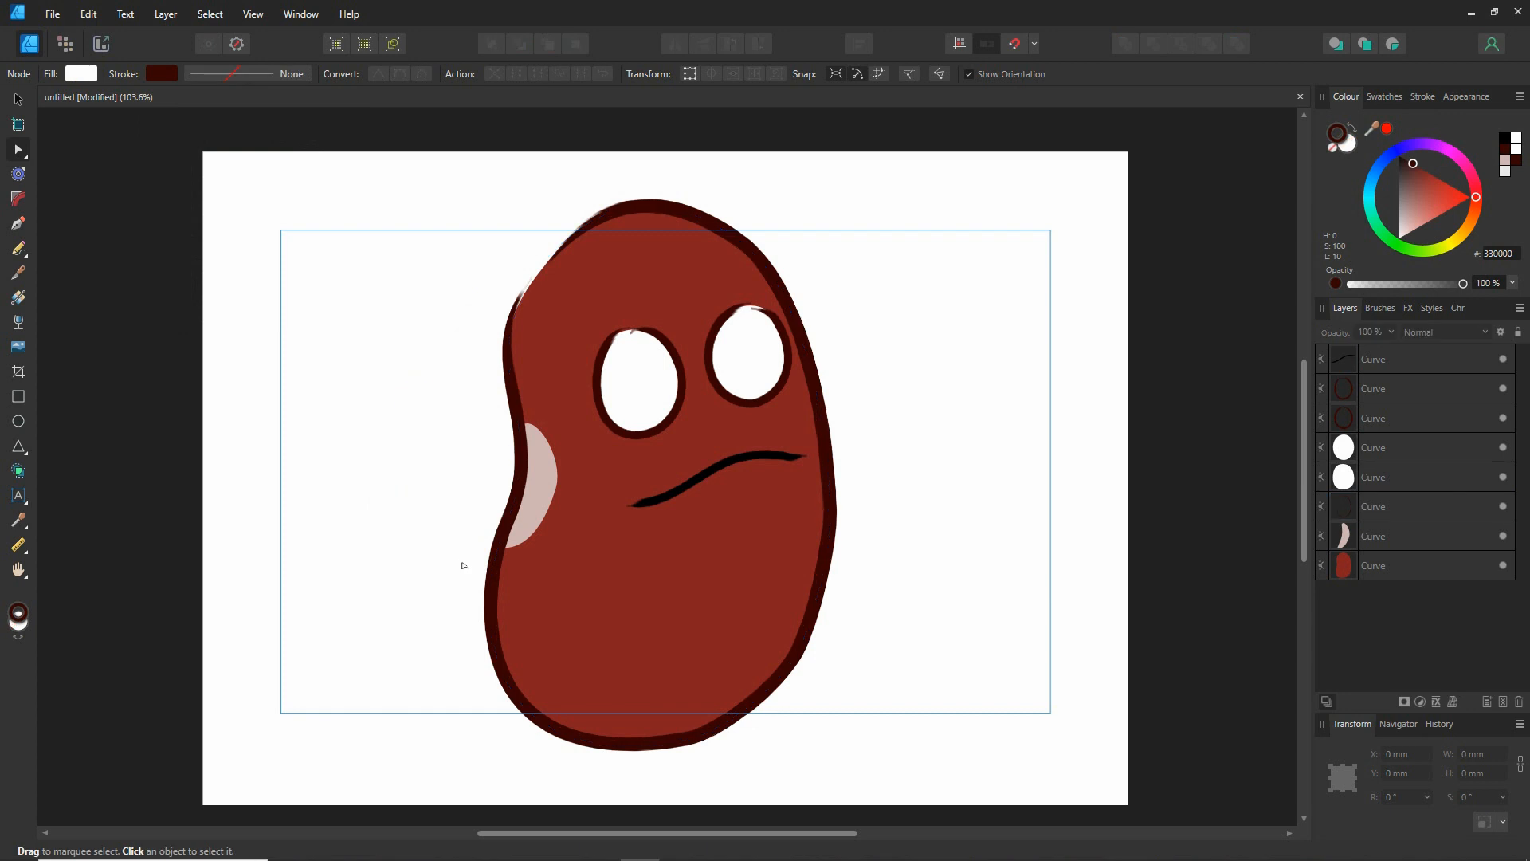
Change the fill of both eye shapes from white to black (000000) and deselect them
click(744, 349)
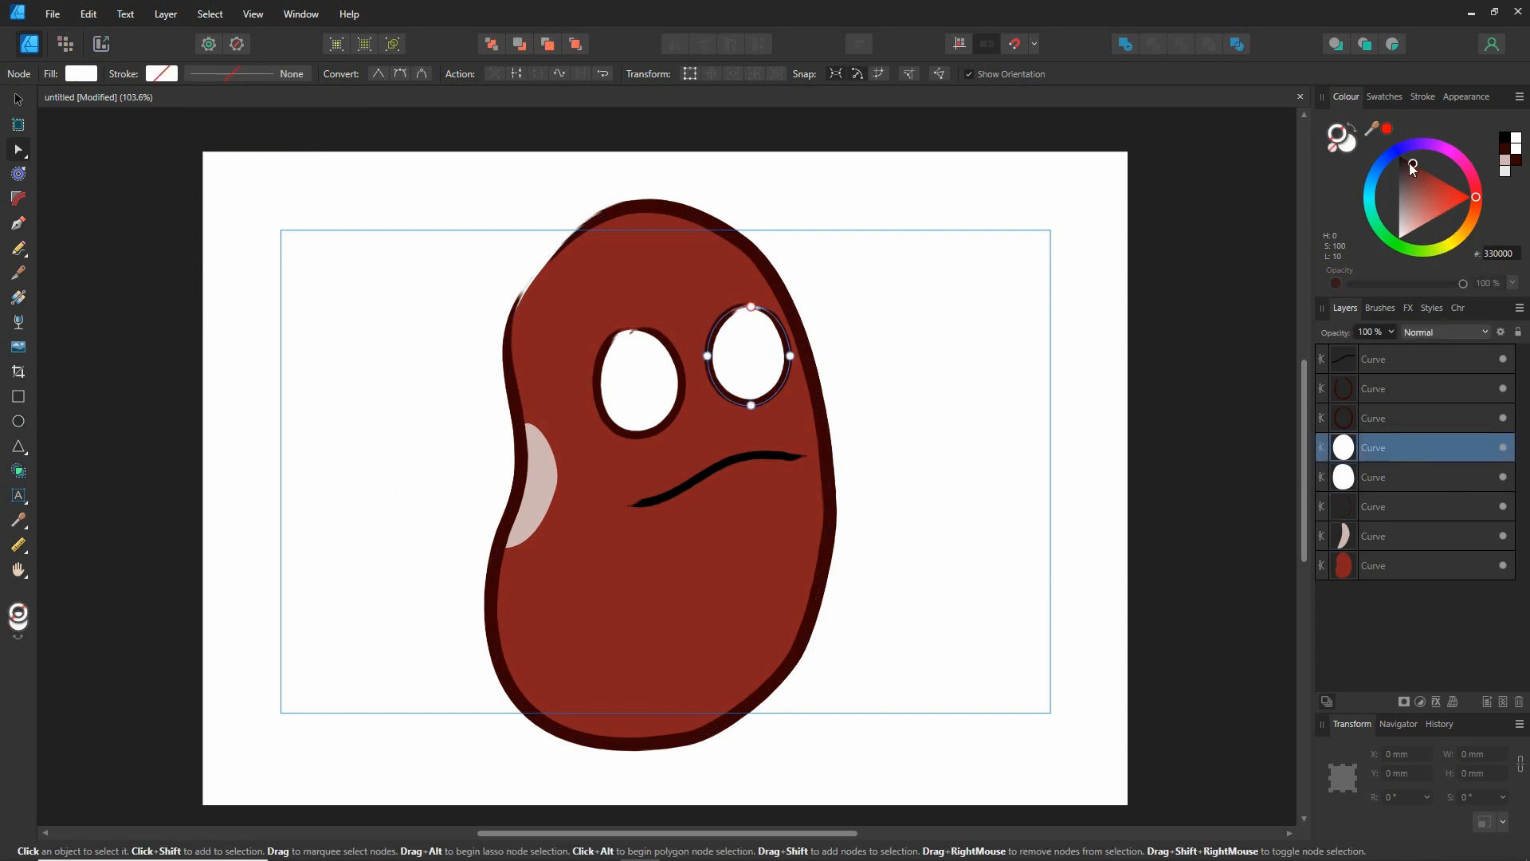
click(1347, 148)
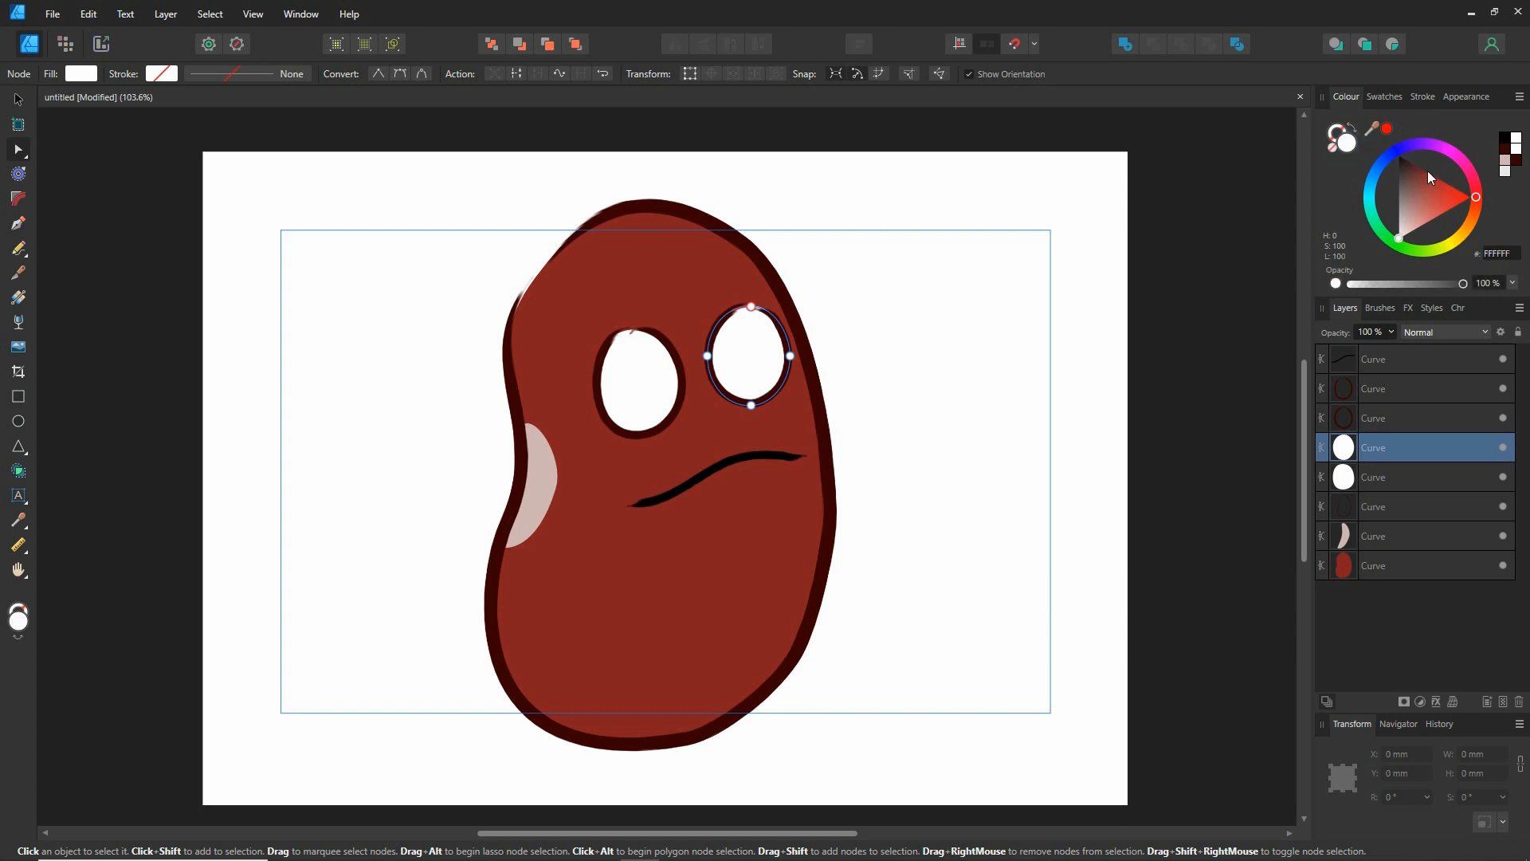
drag(1407, 171, 1398, 153)
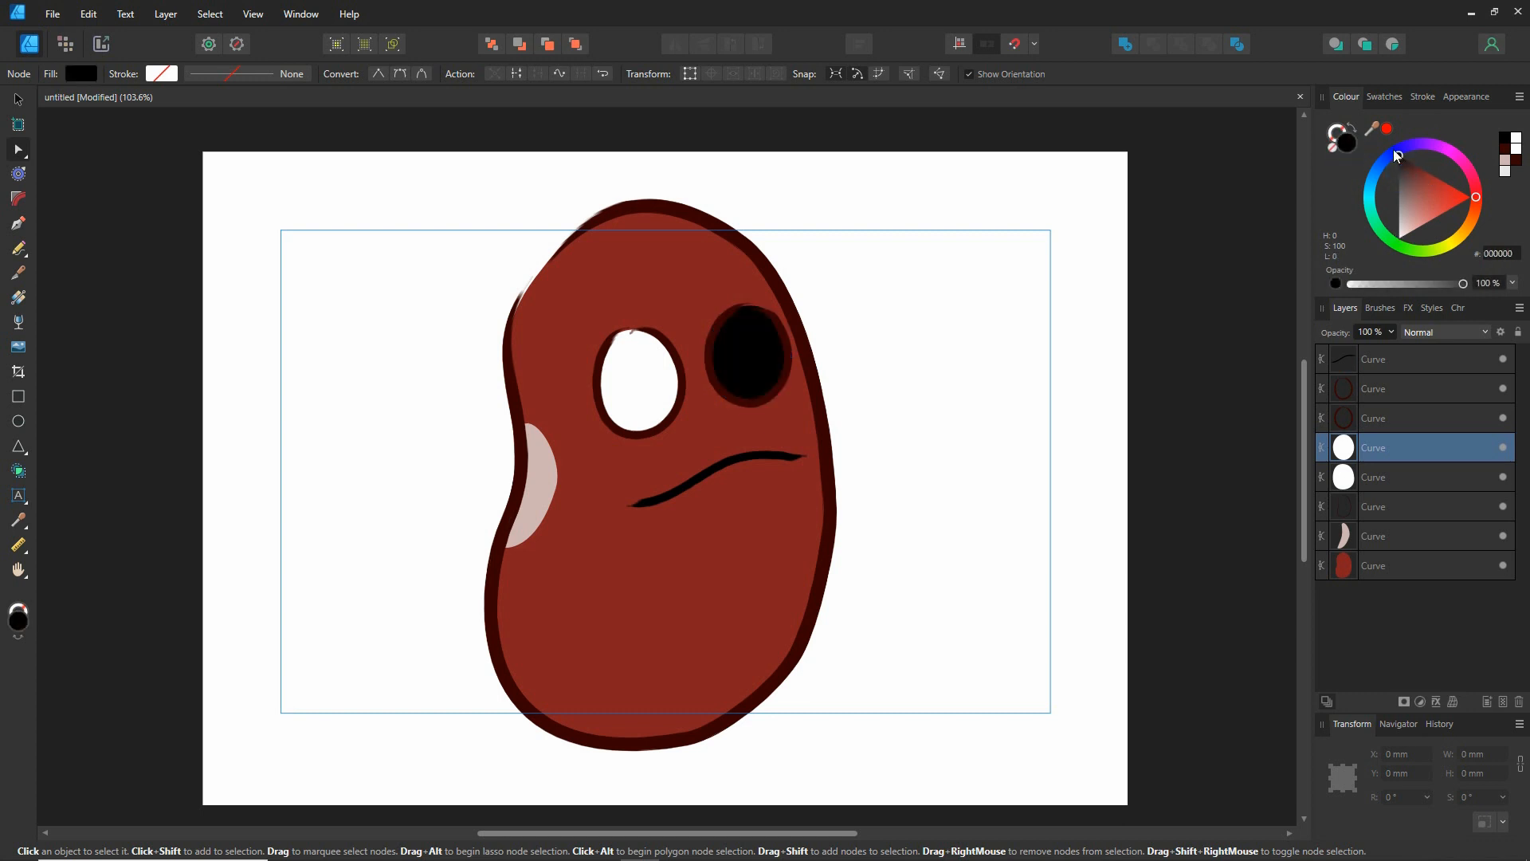
click(1352, 478)
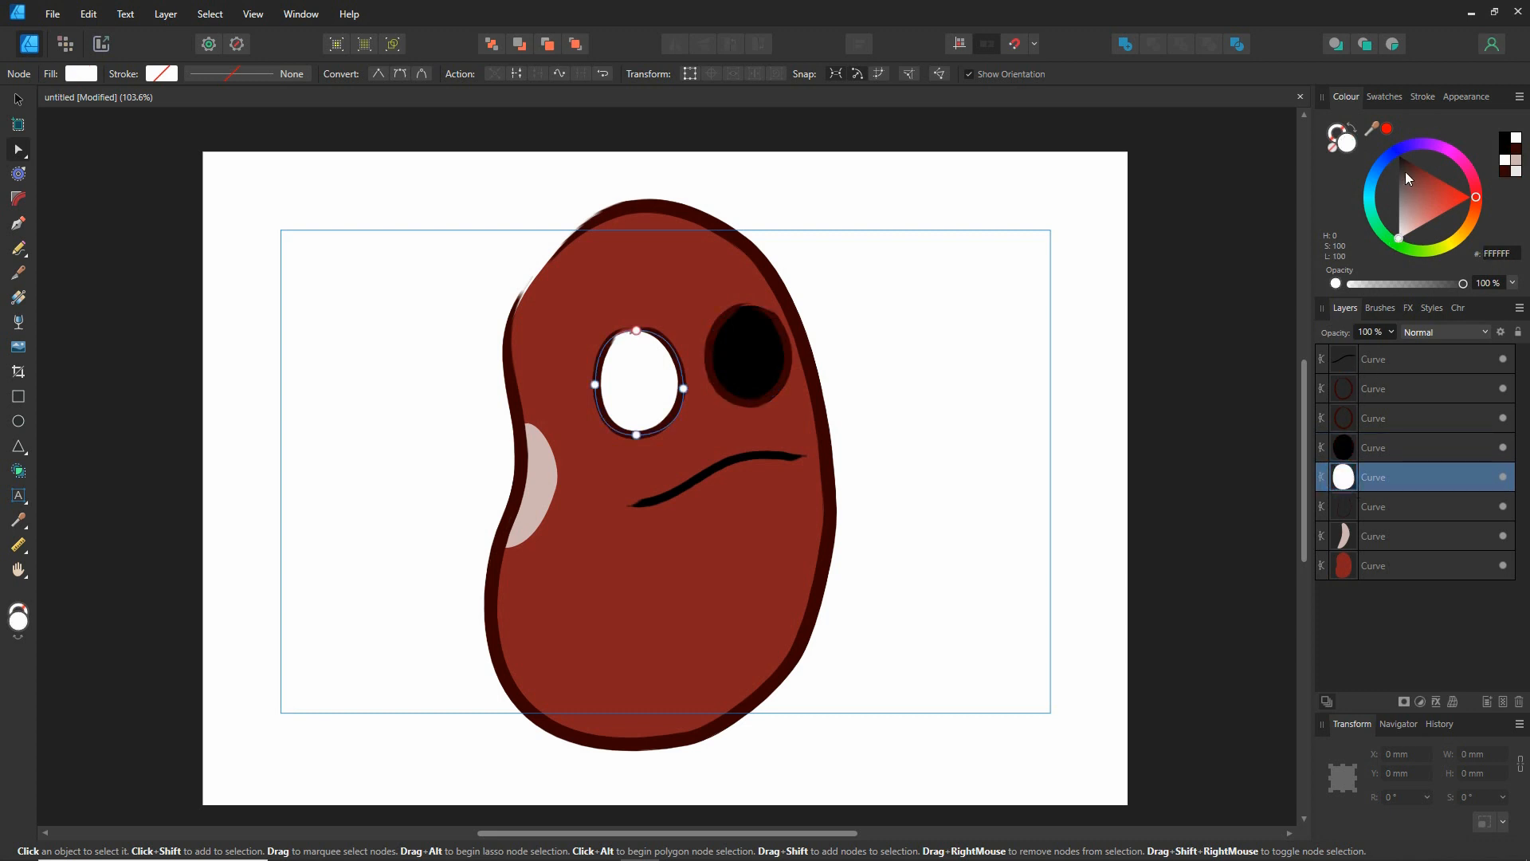
drag(1406, 173, 1388, 139)
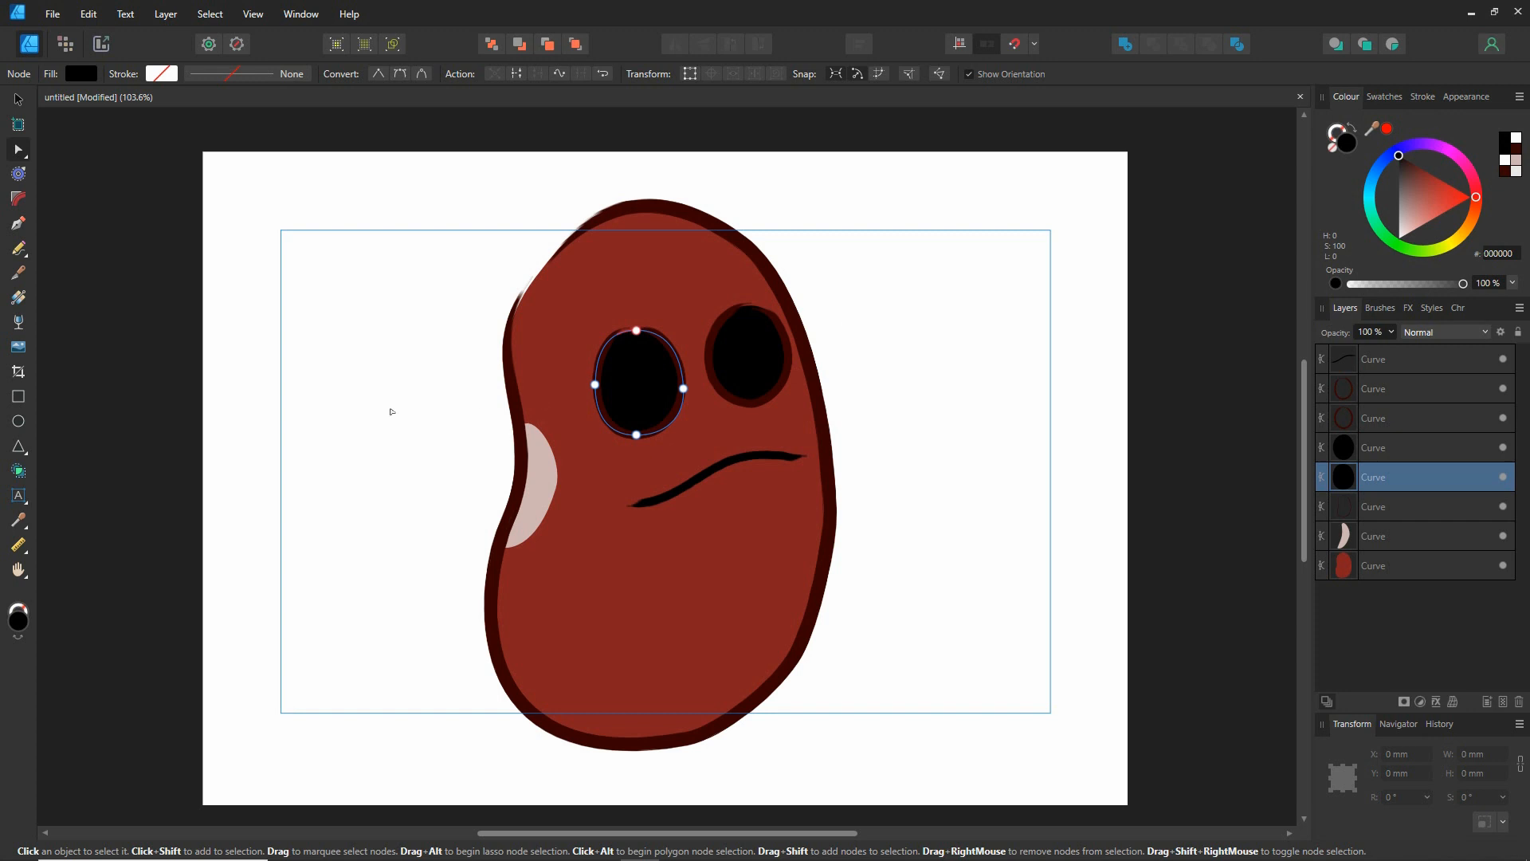
click(322, 420)
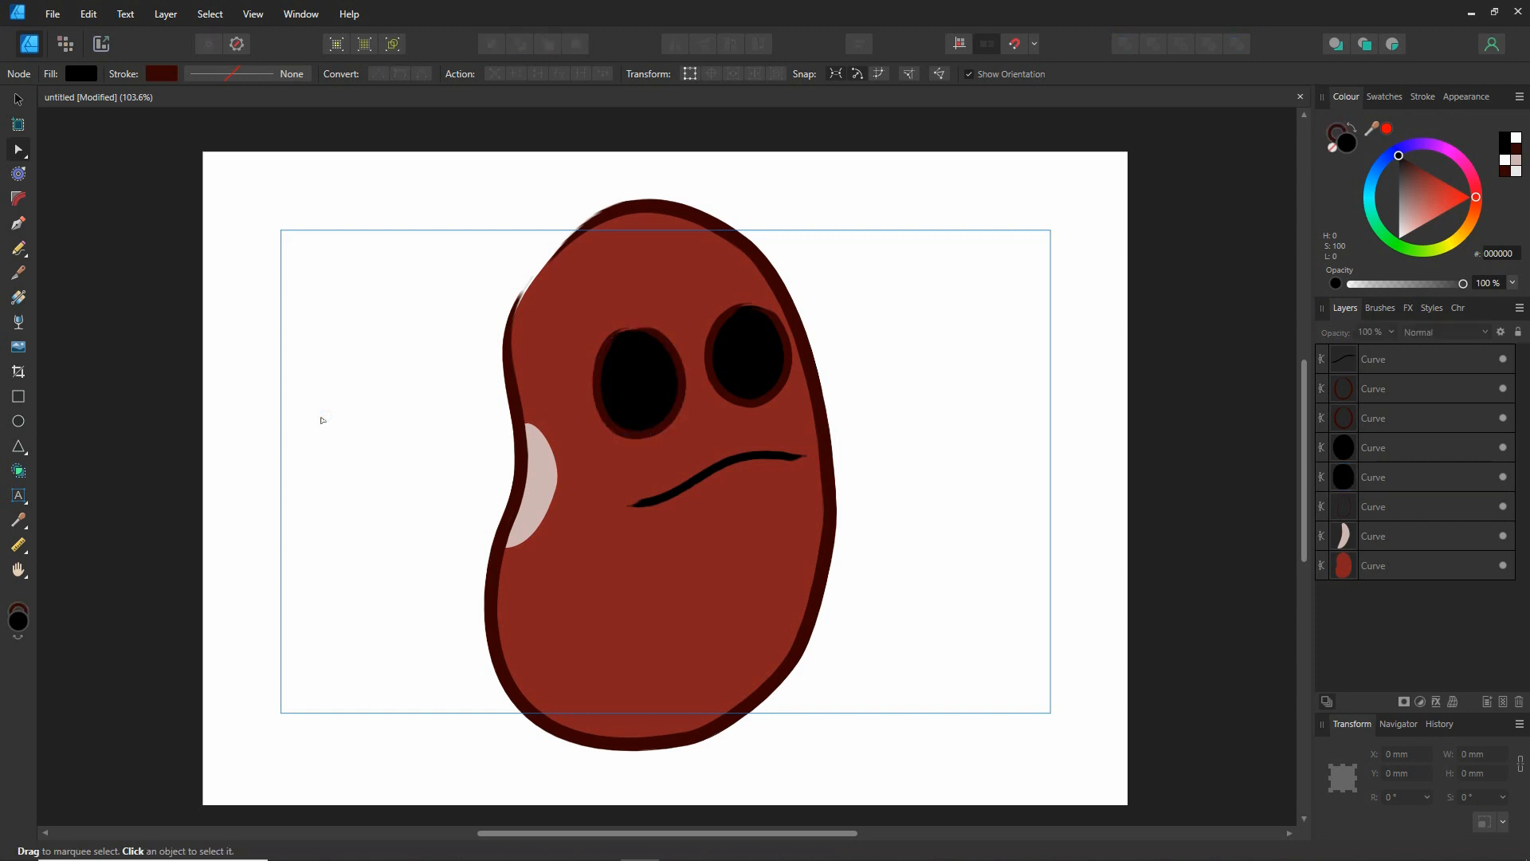
Paint a short curved highlight on each black eye with the Vector Brush at 125 px in 330000
click(18, 420)
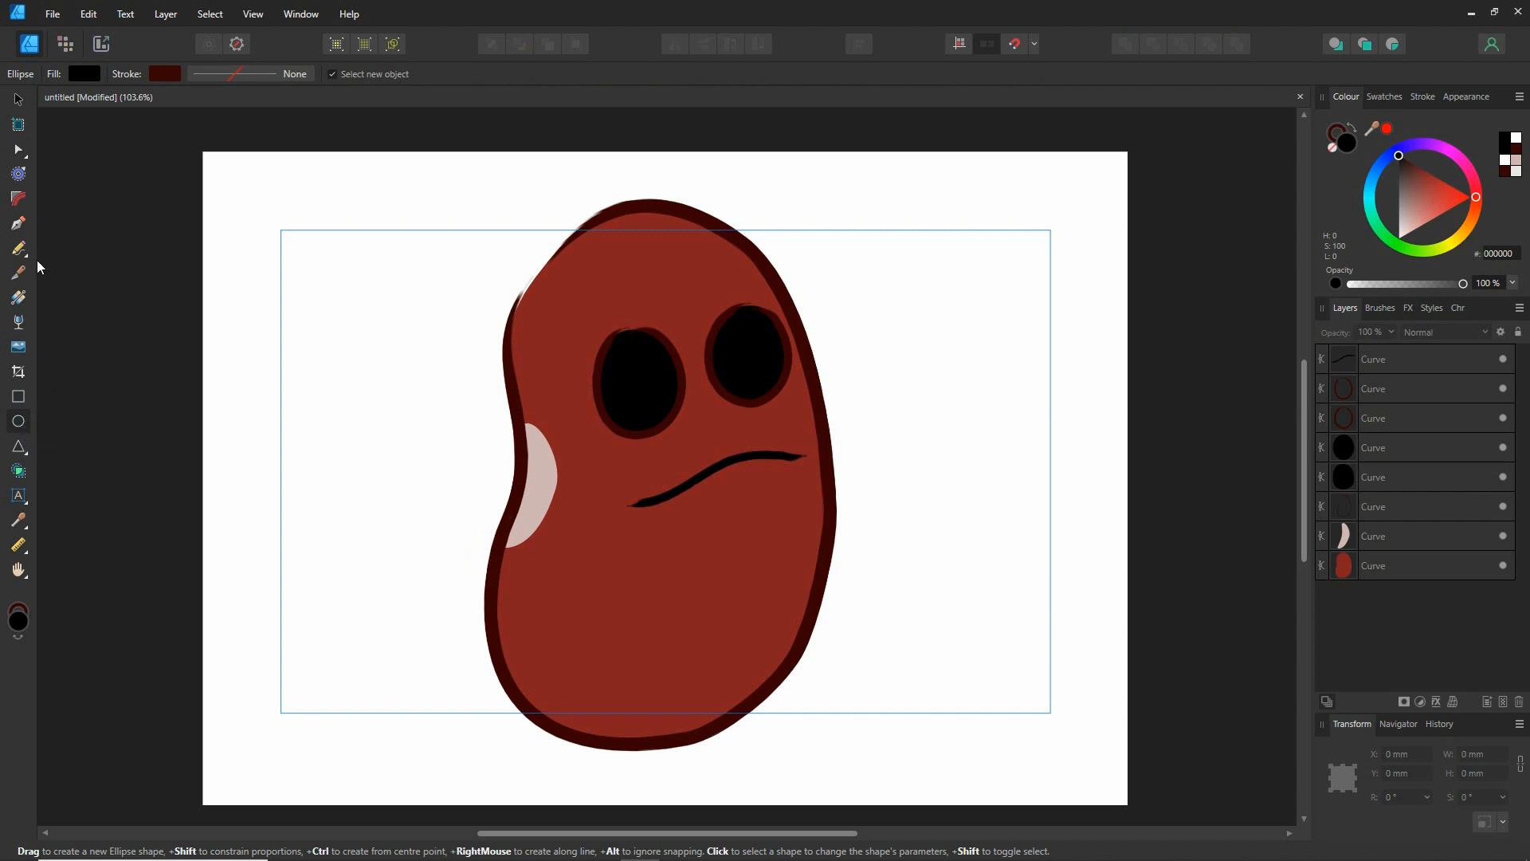
click(18, 223)
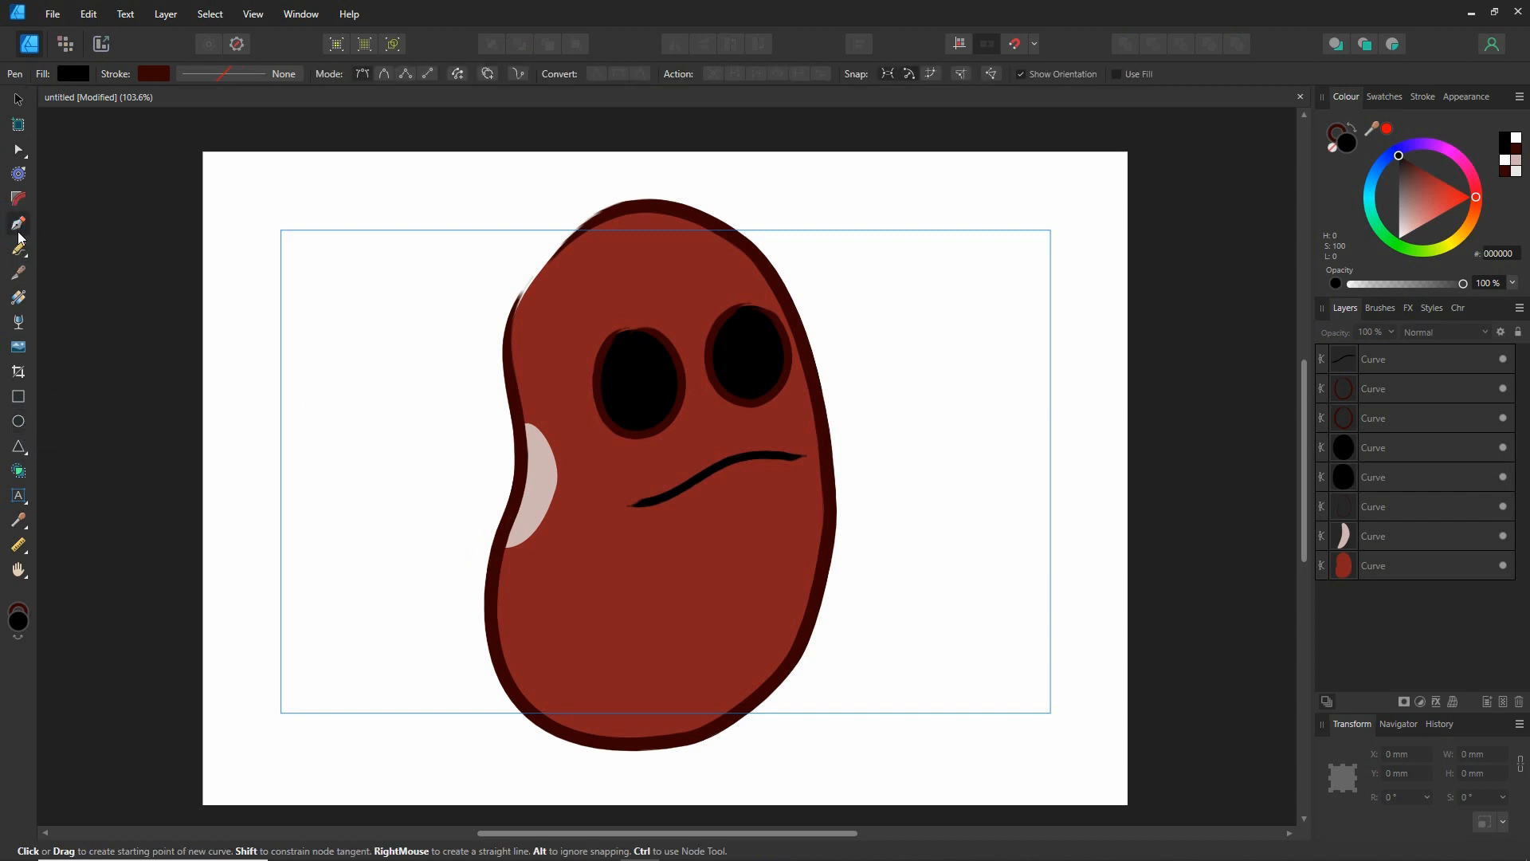
click(20, 246)
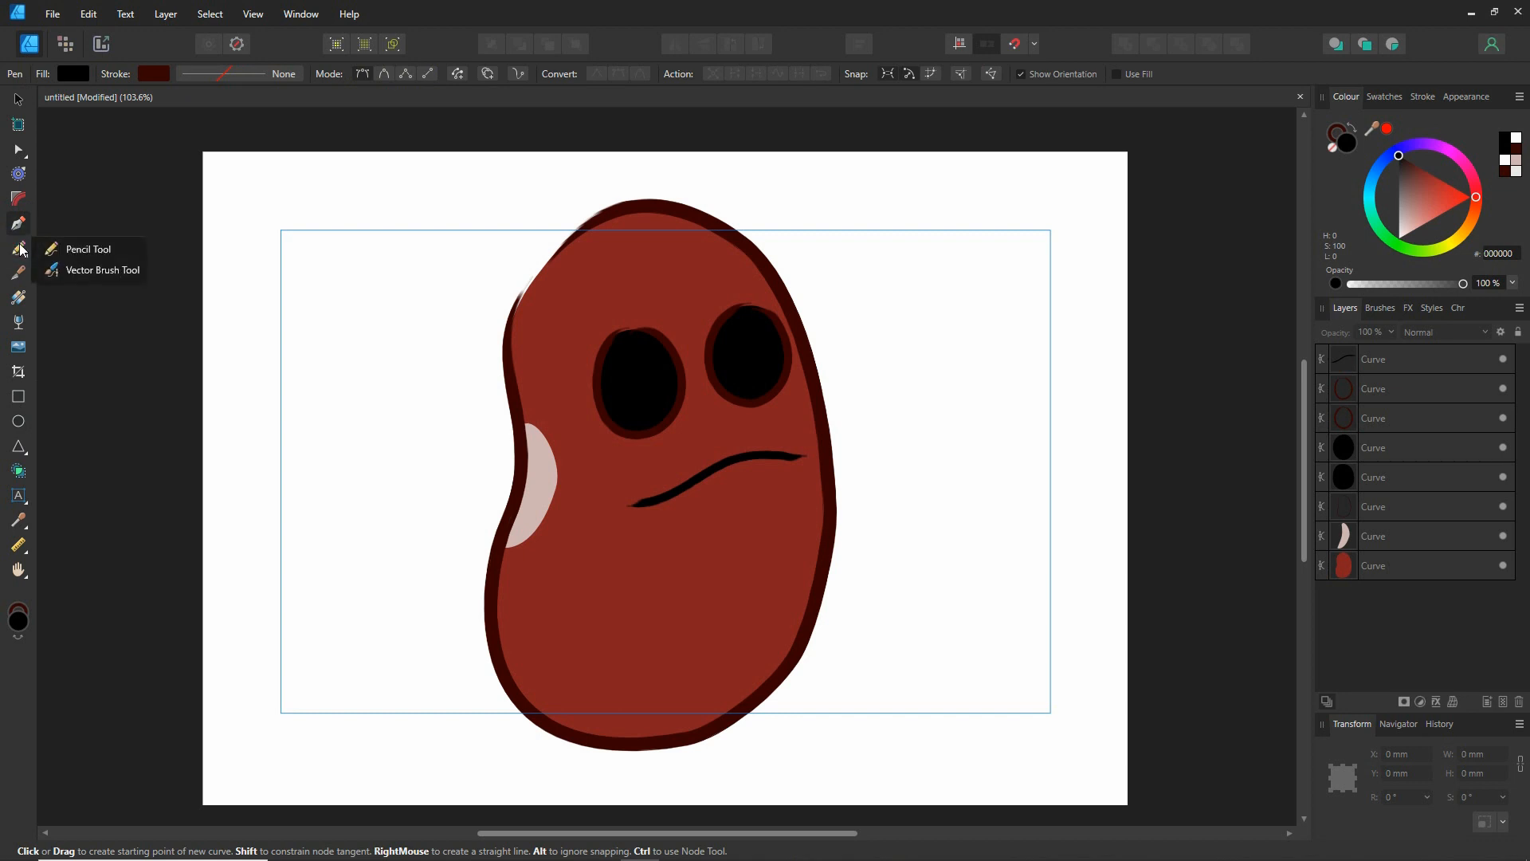
click(96, 269)
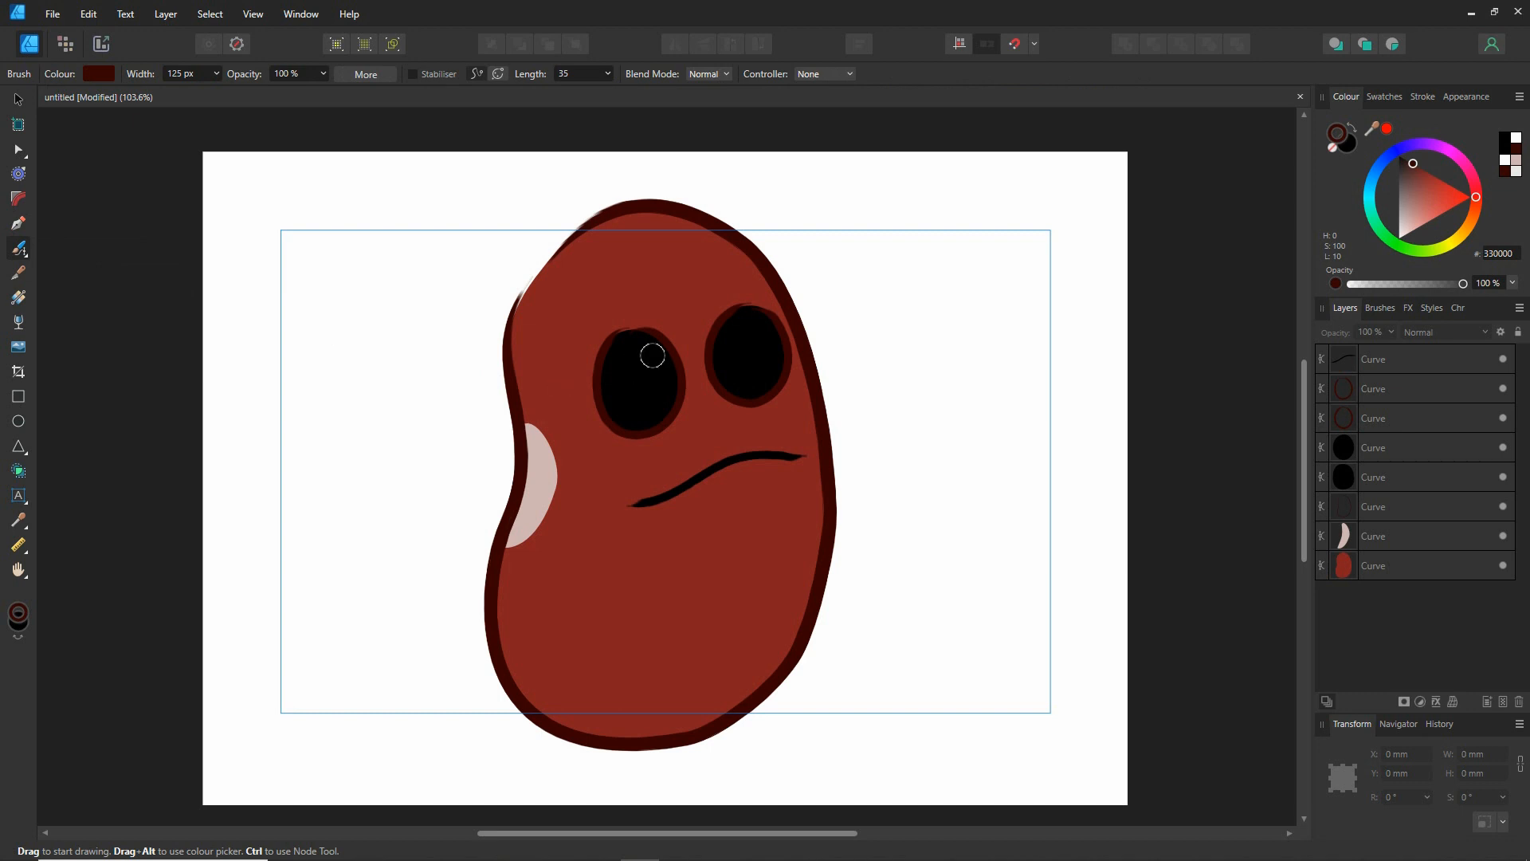
drag(624, 348, 619, 389)
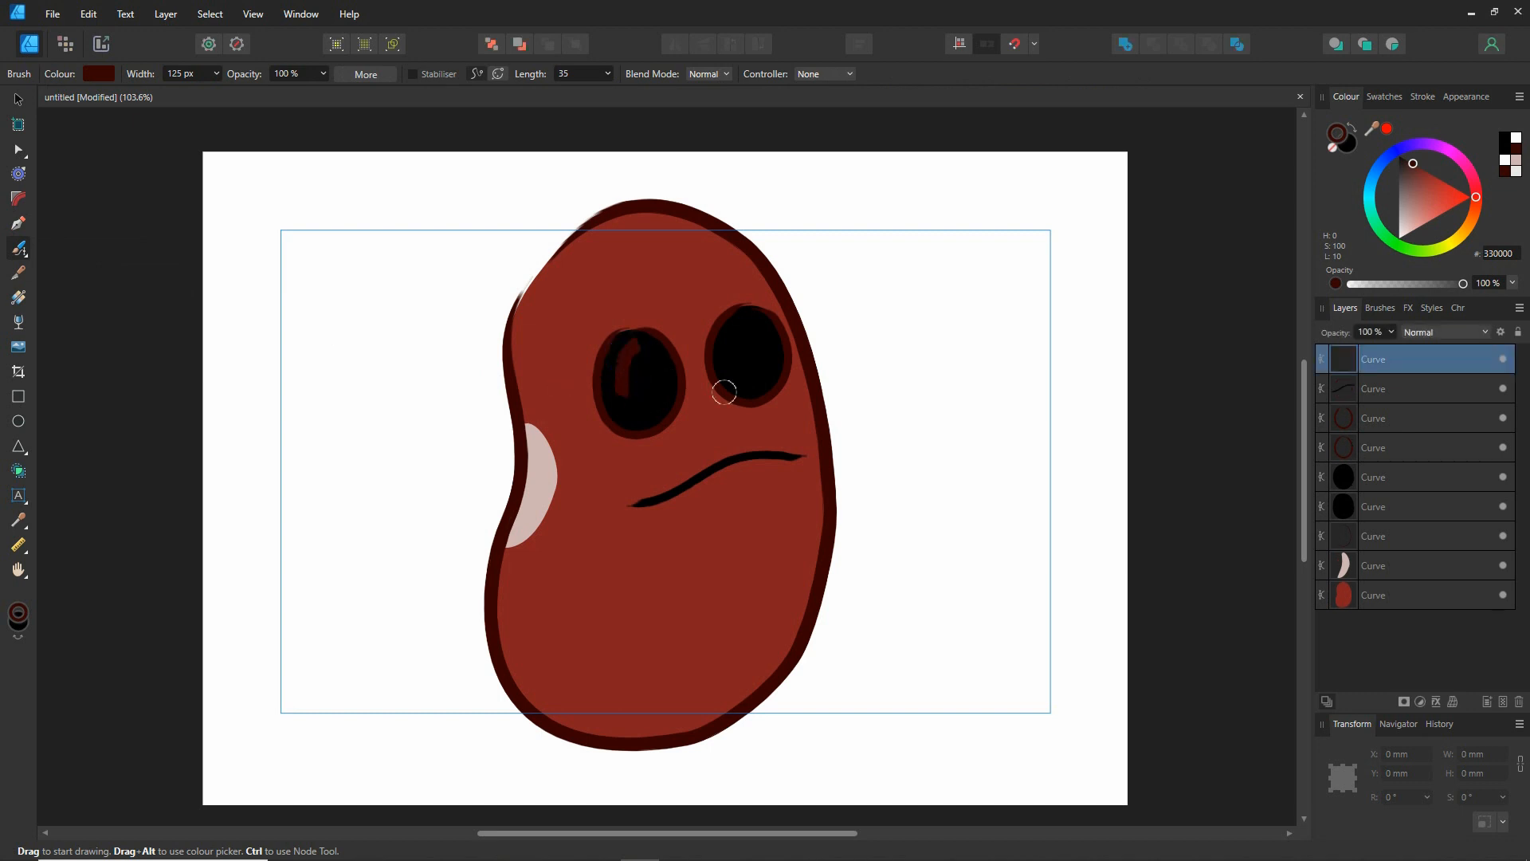
mouse_move(734, 323)
mouse_down()
mouse_move(723, 352)
mouse_move(738, 324)
mouse_up()
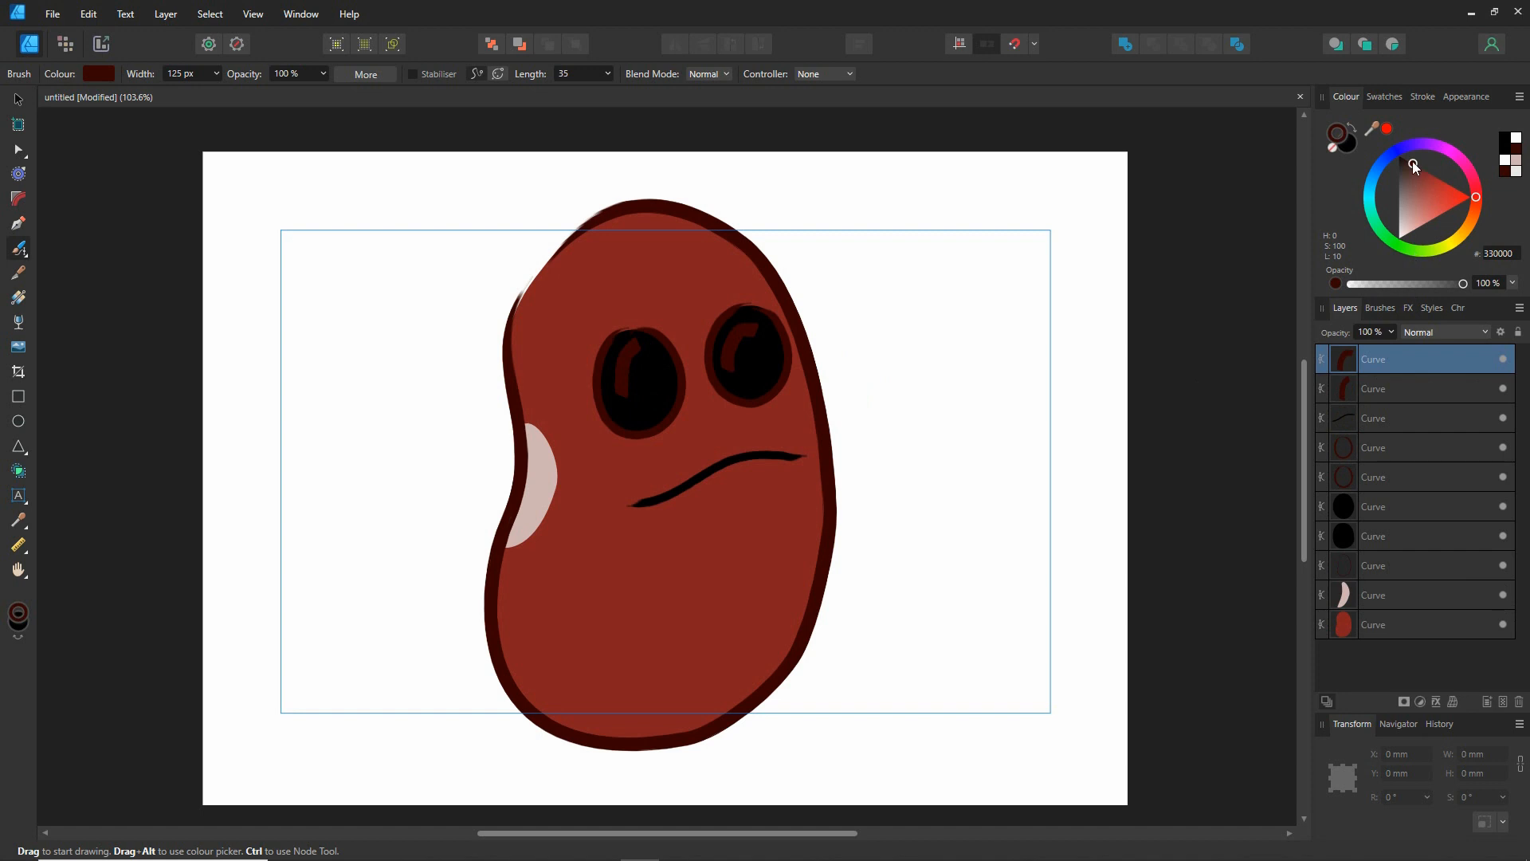
Set the drawing colours to a white fill (FFFFFF) with no stroke
drag(1412, 161, 1382, 245)
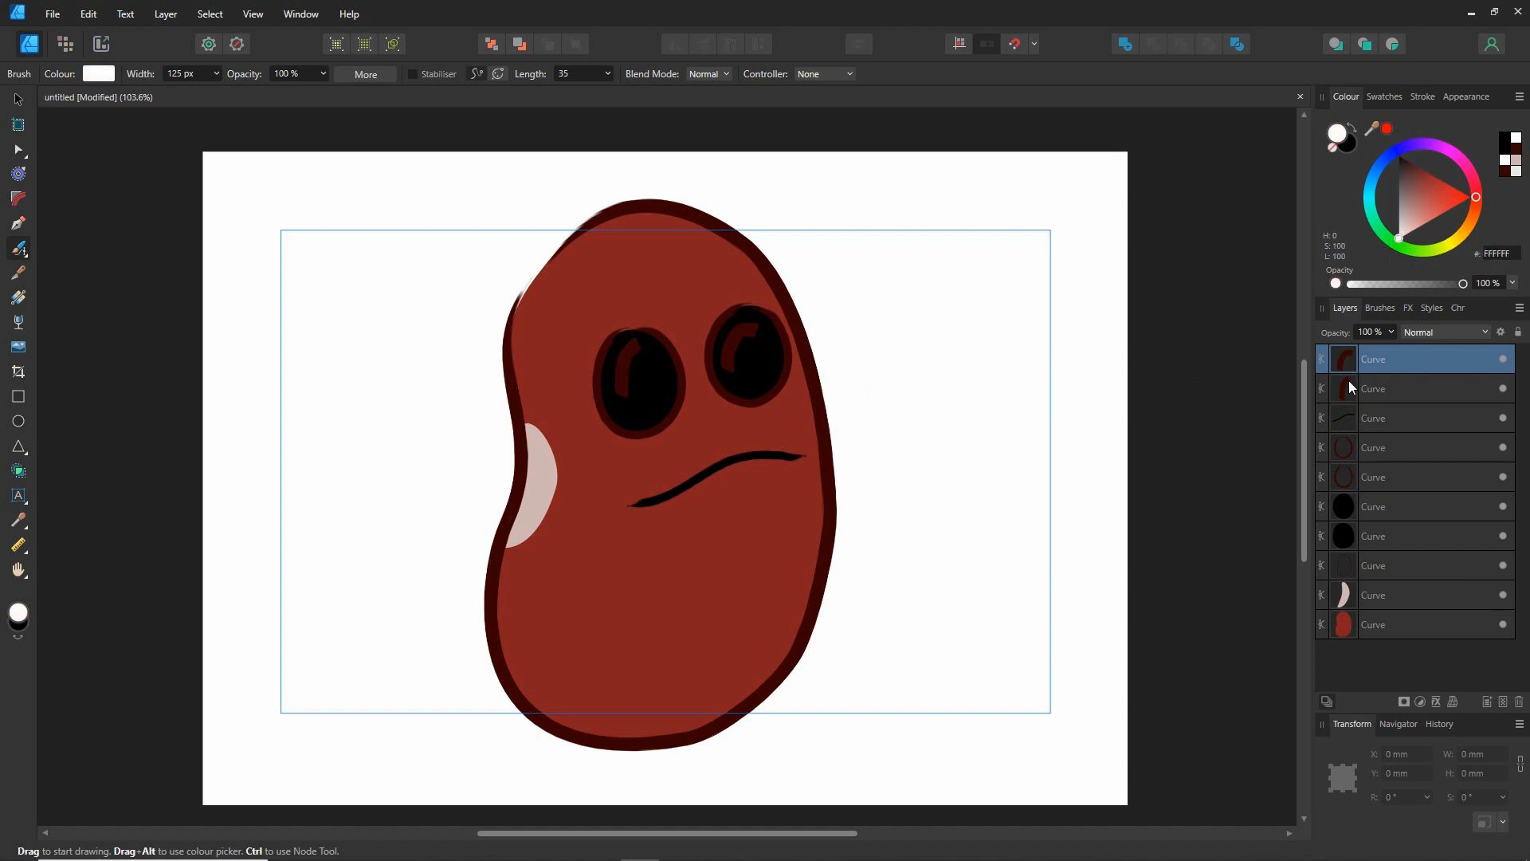
click(1348, 150)
click(1335, 133)
click(1332, 148)
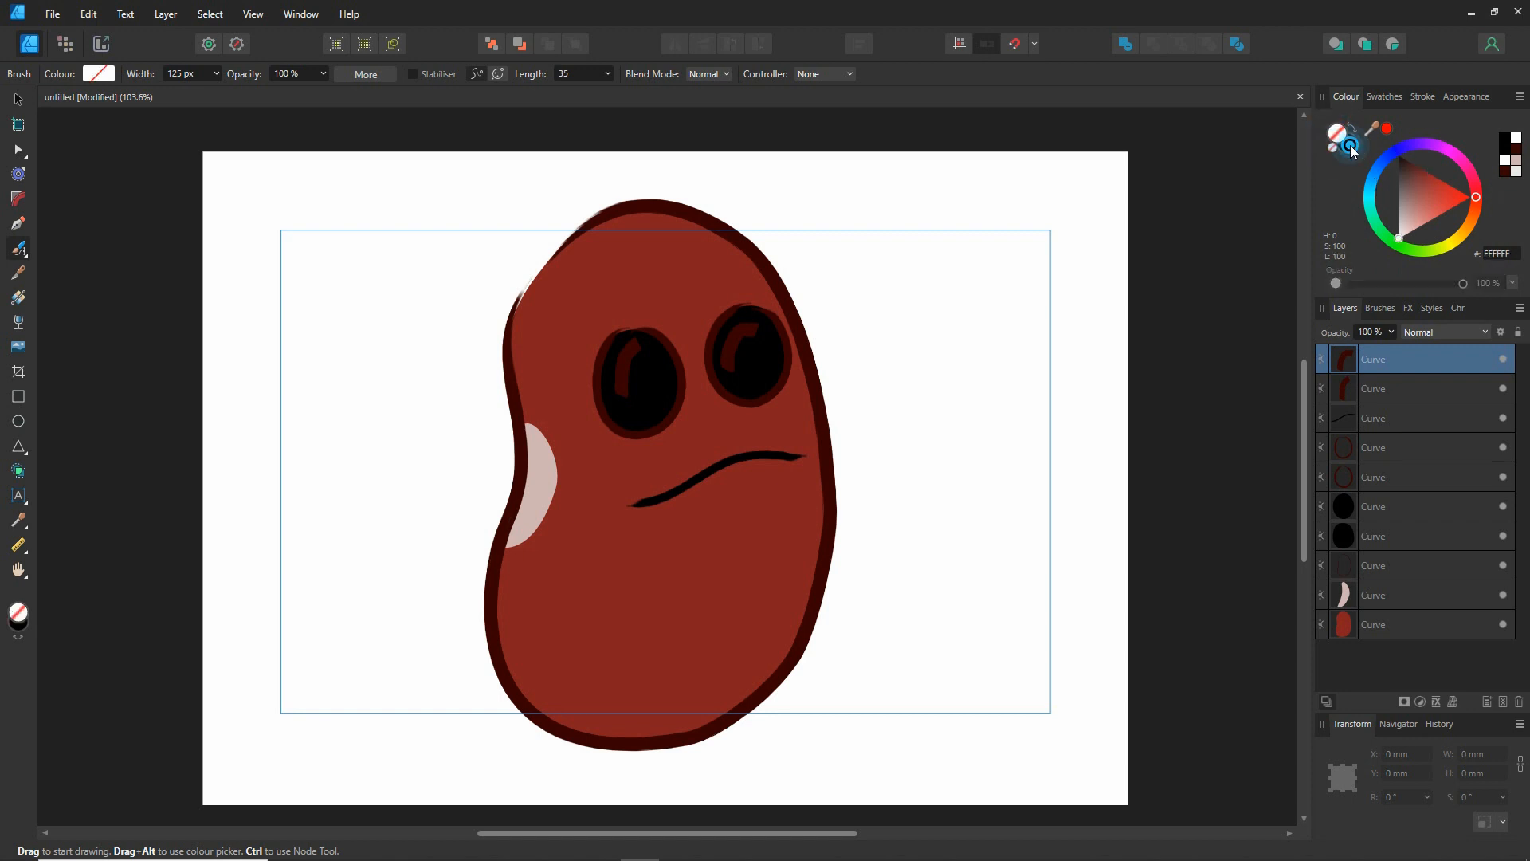
click(1352, 152)
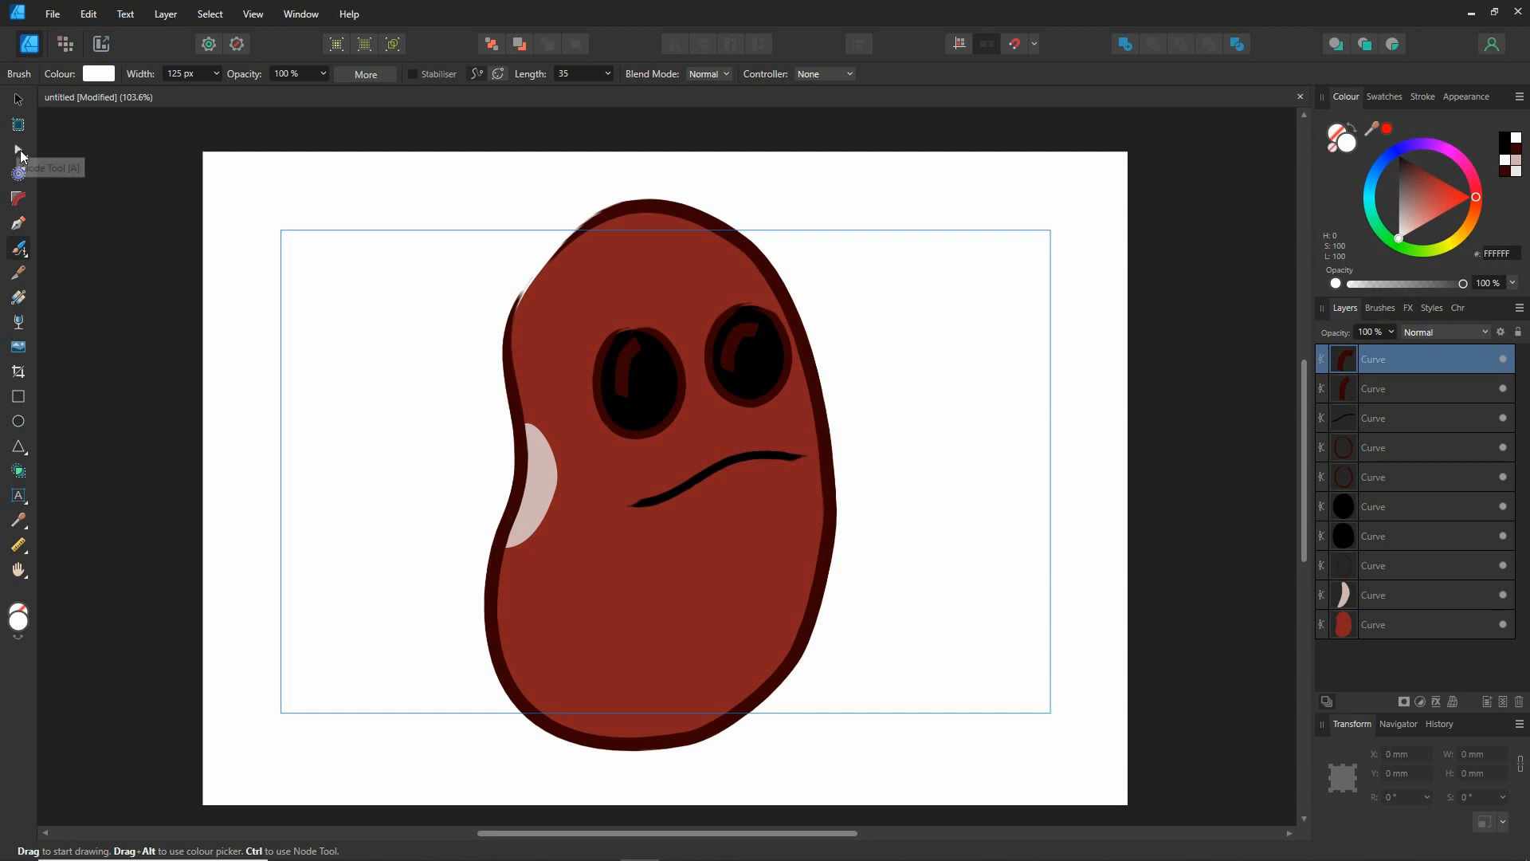
Delete the two dark red highlight strokes from the eyes
click(19, 99)
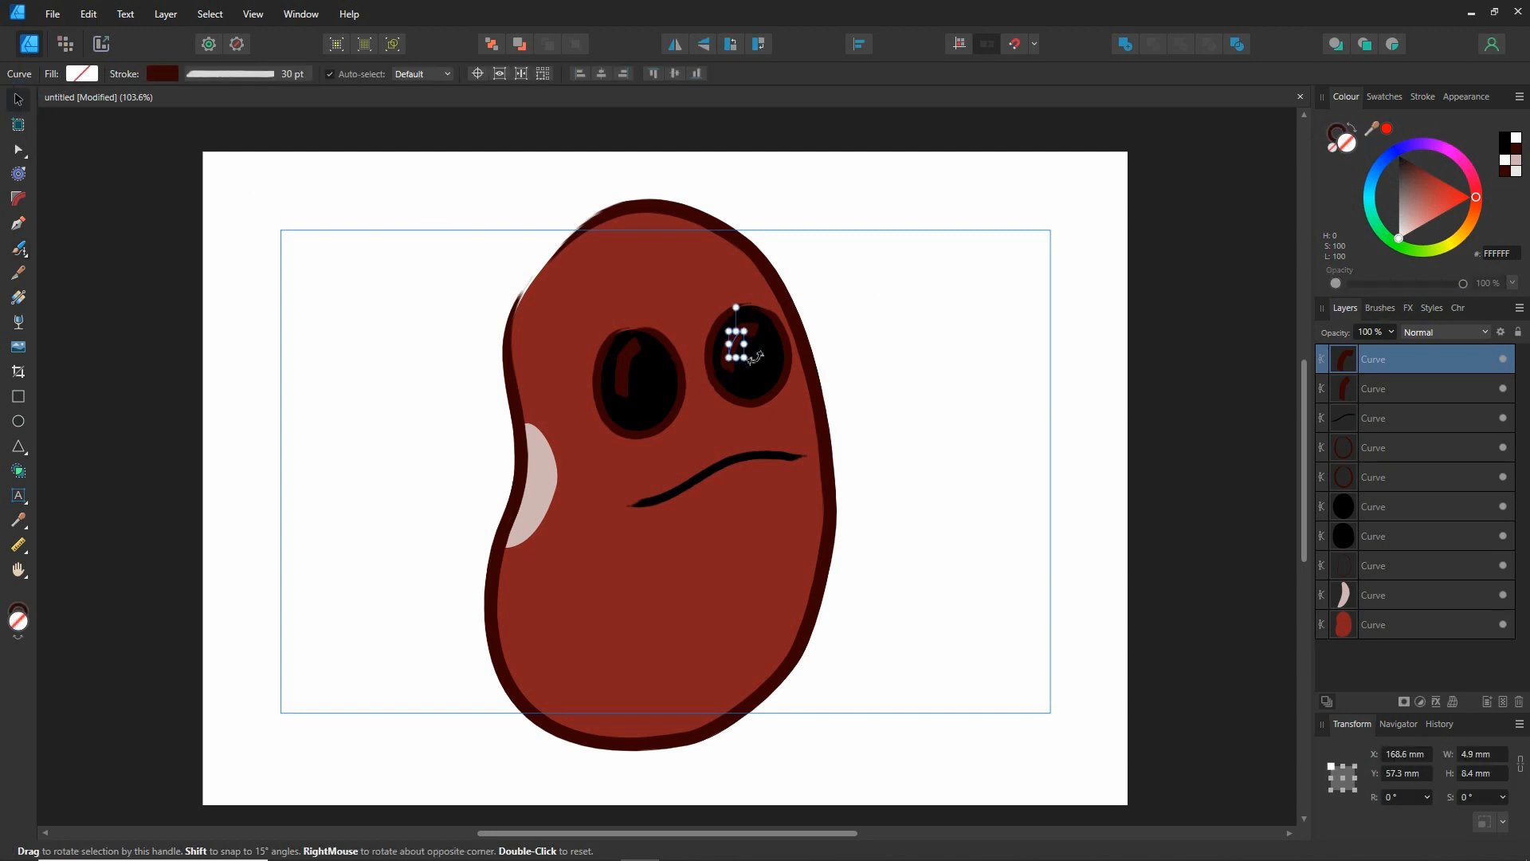
key(Delete)
key(Delete)
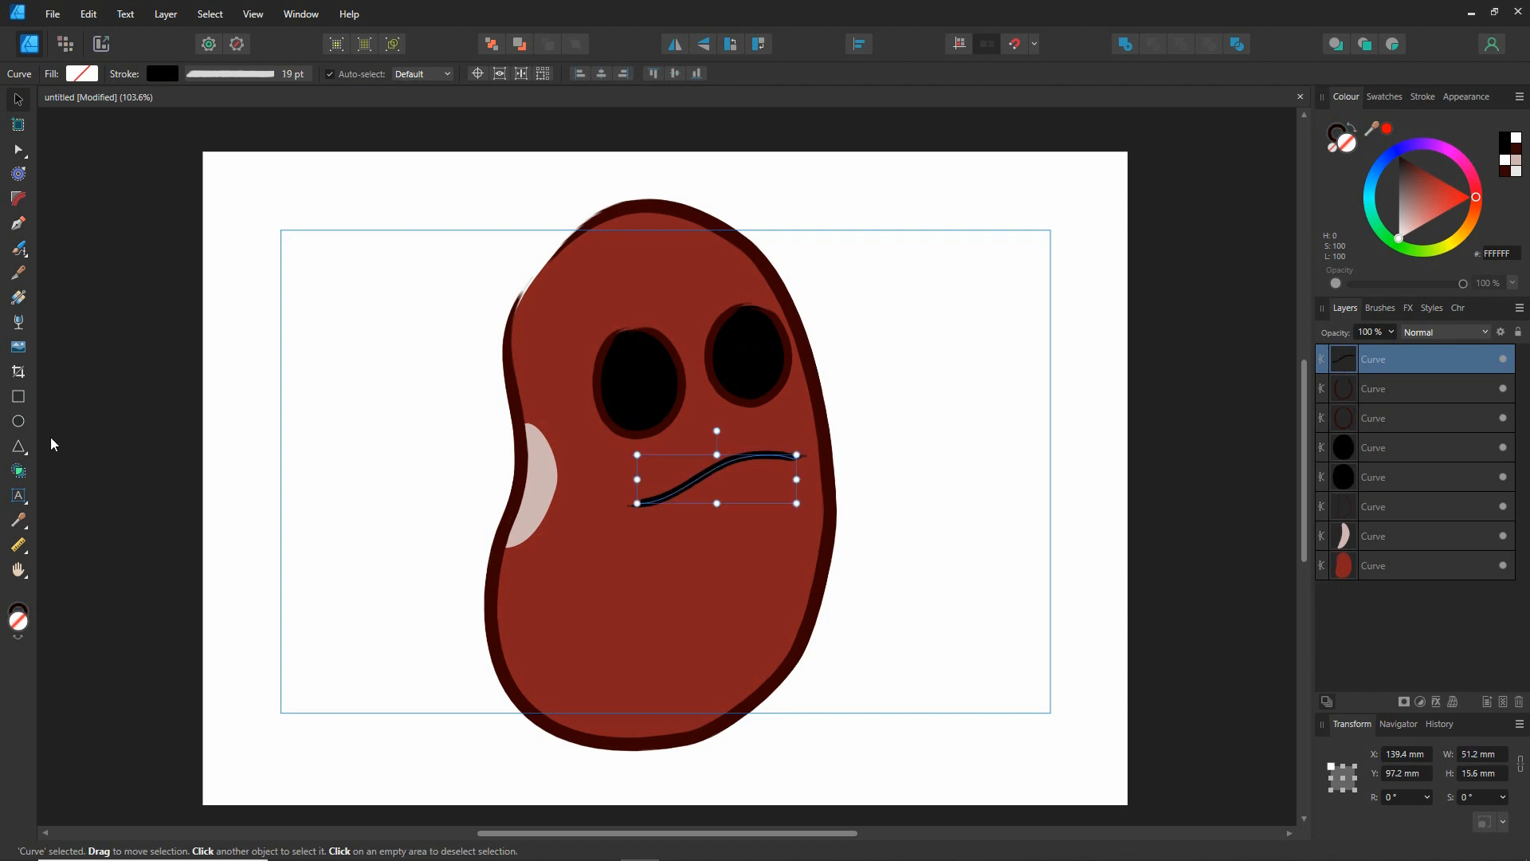
Draw a white ellipse about 11 mm wide and 25 mm tall and place it inside the left eye
click(20, 423)
drag(547, 326, 582, 405)
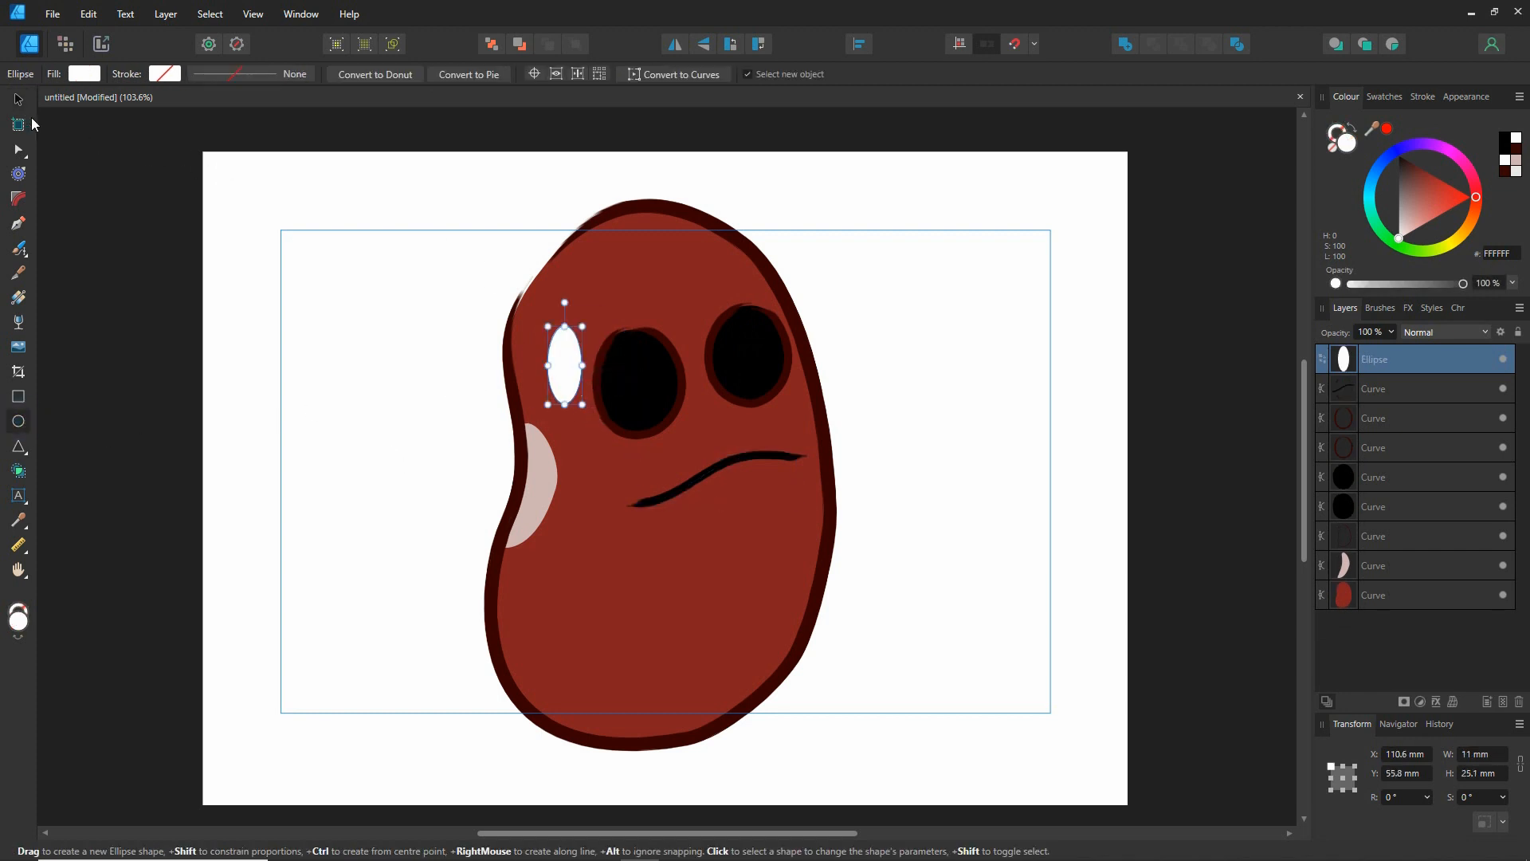
drag(558, 352, 618, 362)
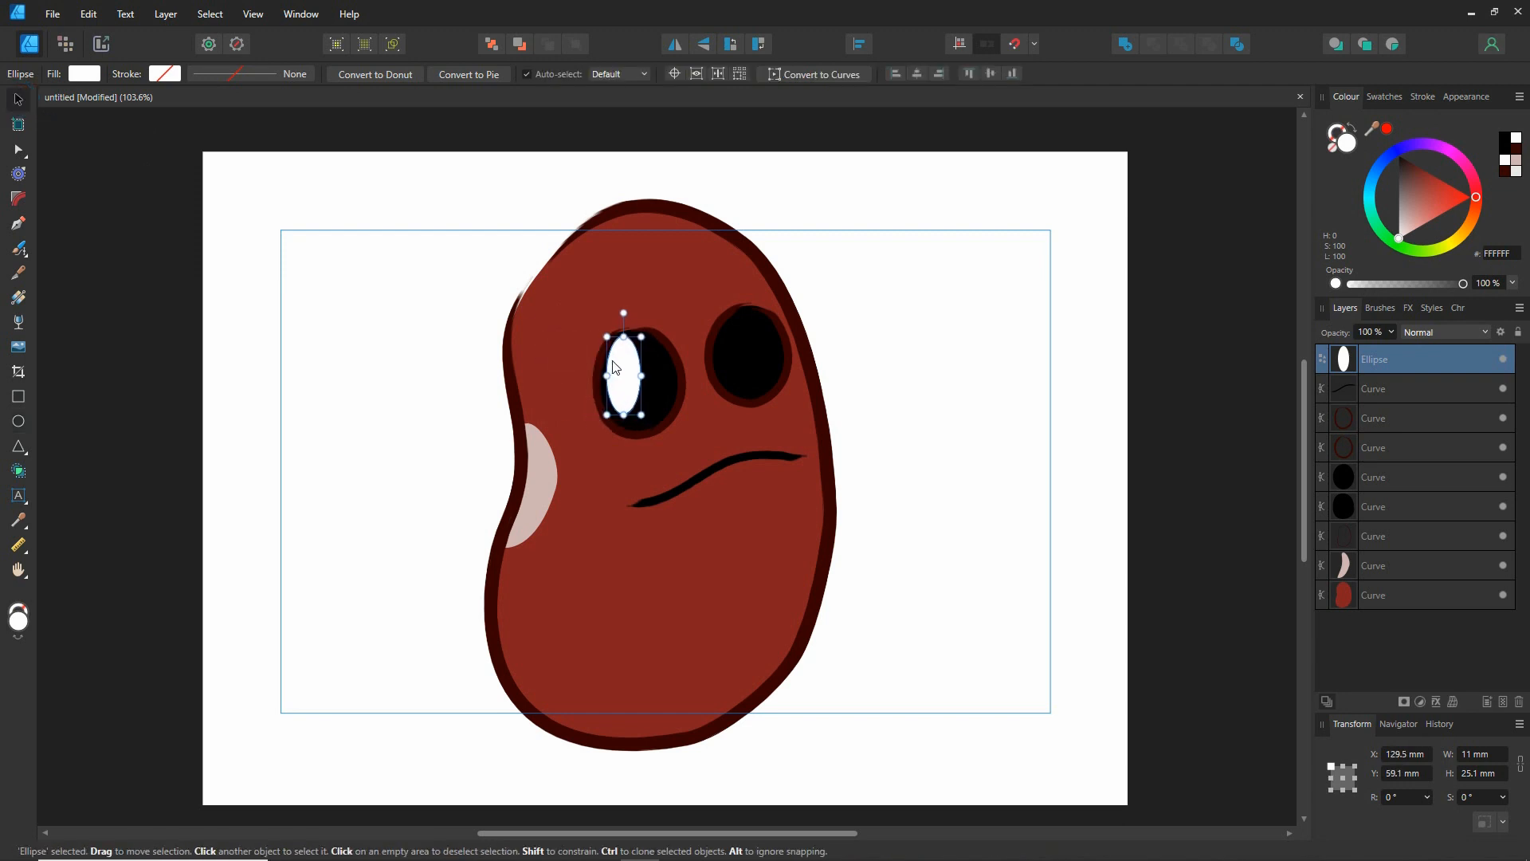
Draw a narrow white ellipse in the right eye and convert it to curves, shaping it into a crescent highlight
click(18, 421)
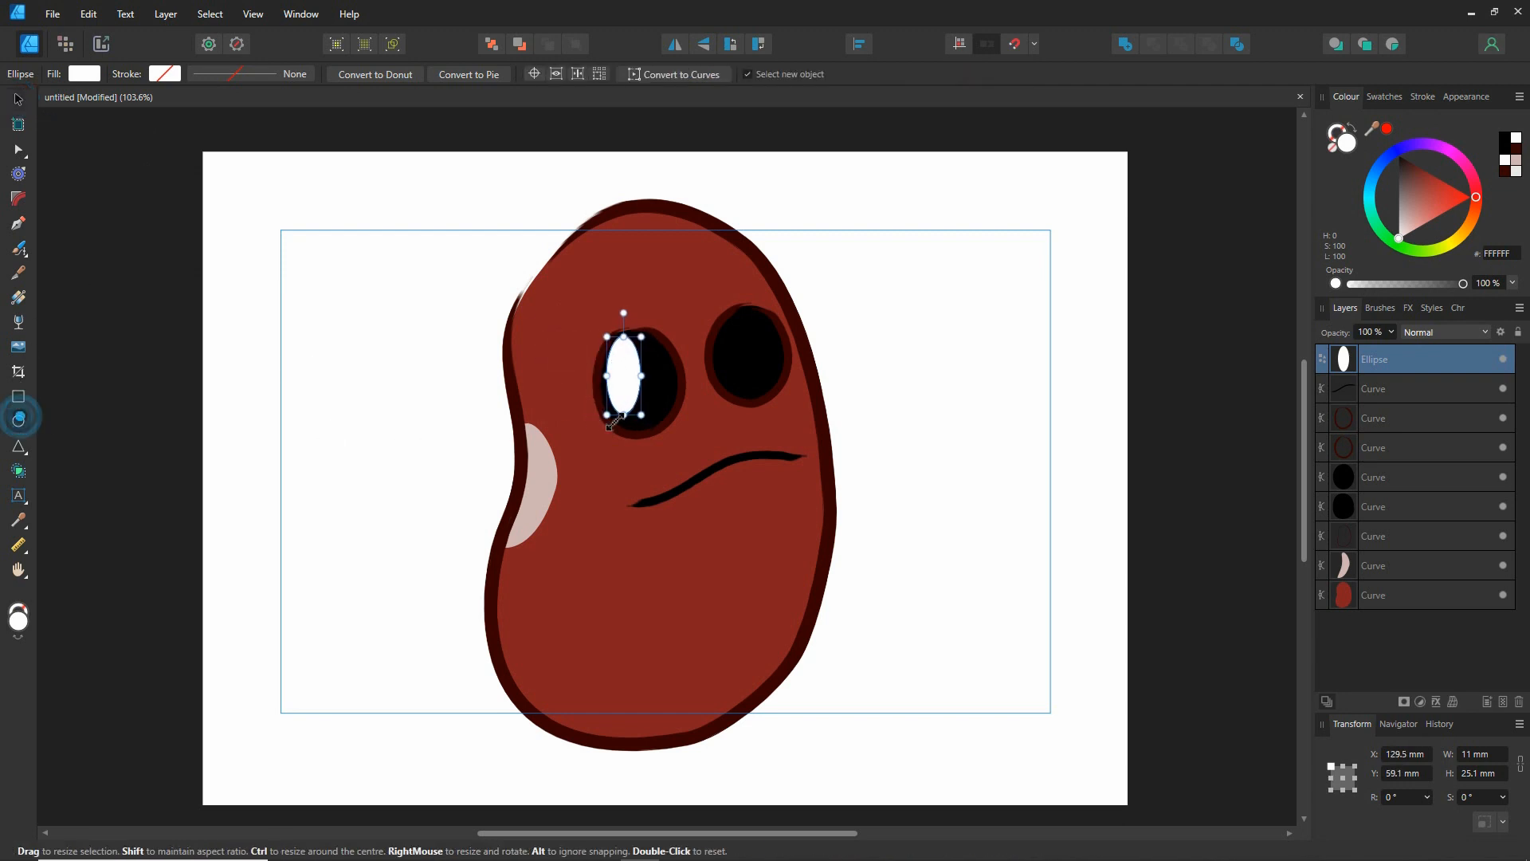
drag(732, 327, 725, 370)
click(658, 74)
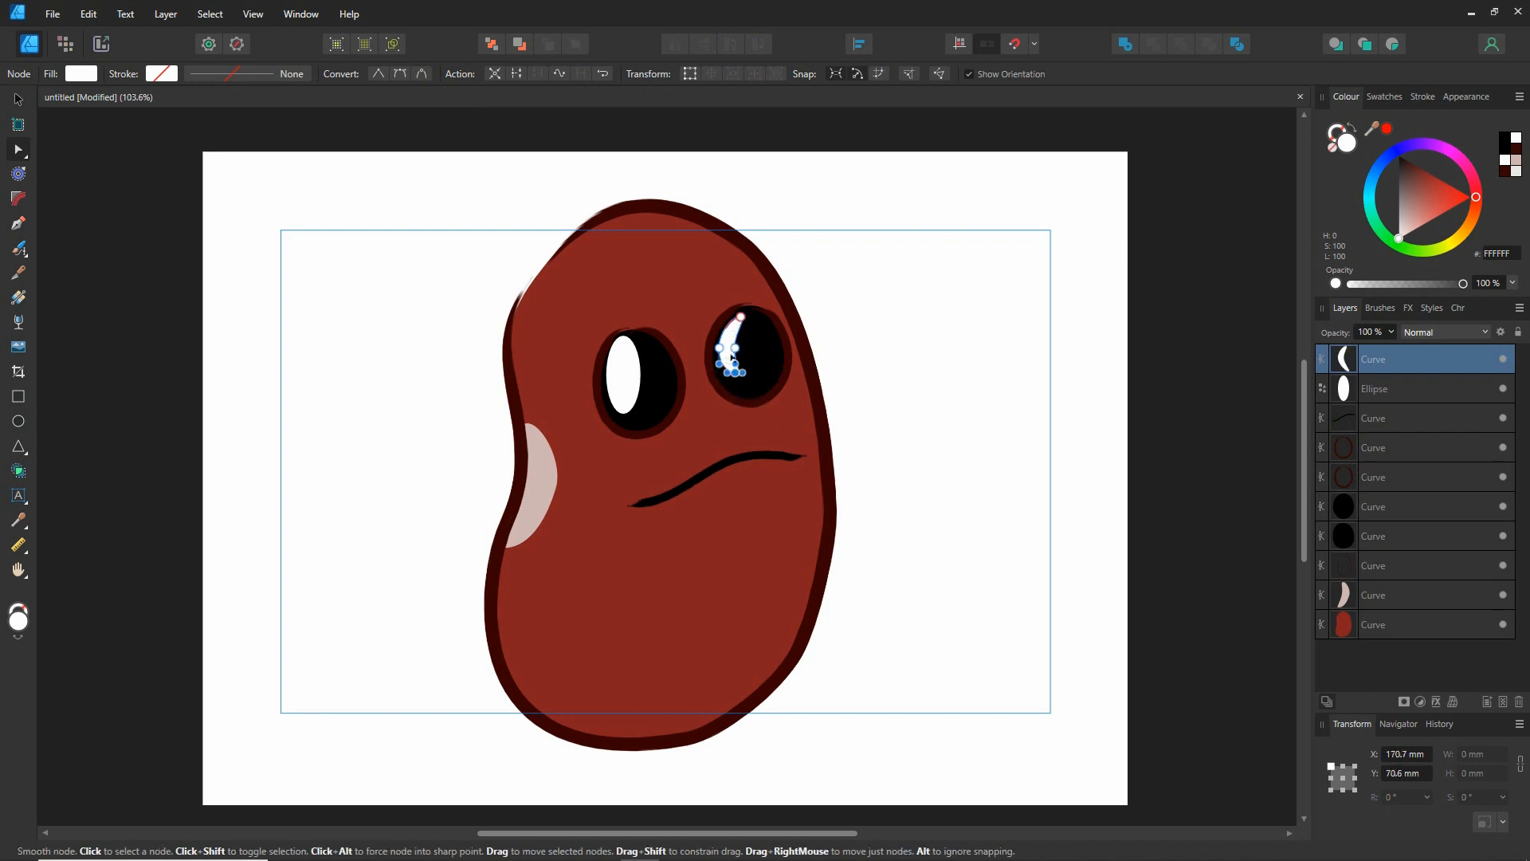
Convert the left eye's white ellipse to curves and reshape it into a slim curved highlight along the eye's left edge
click(625, 366)
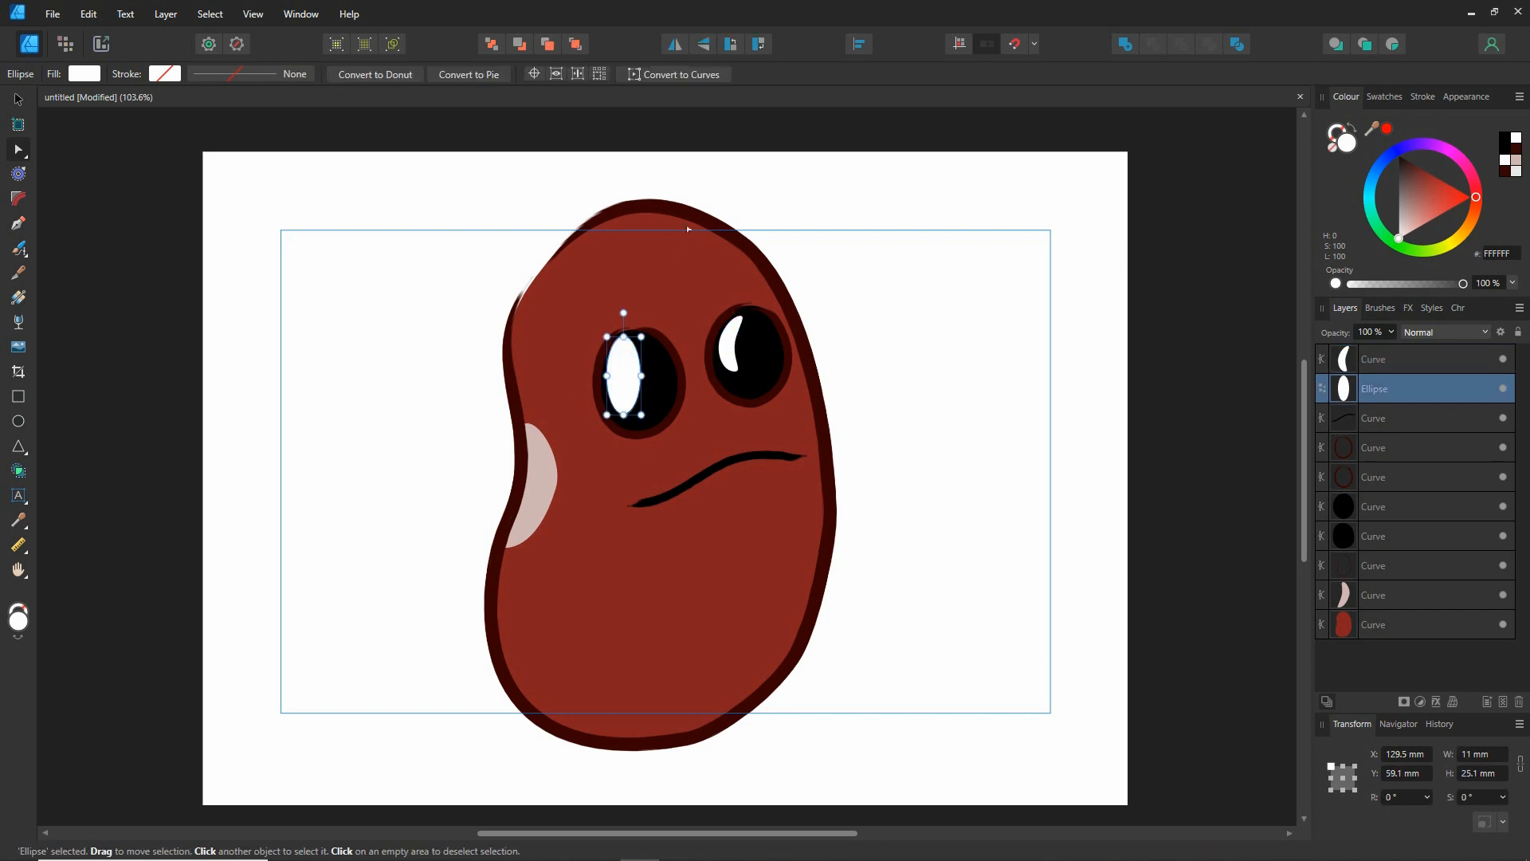
click(686, 75)
mouse_move(642, 375)
mouse_down()
mouse_move(624, 376)
mouse_move(624, 351)
mouse_up()
drag(619, 415, 626, 339)
scroll(657, 400, up, 3)
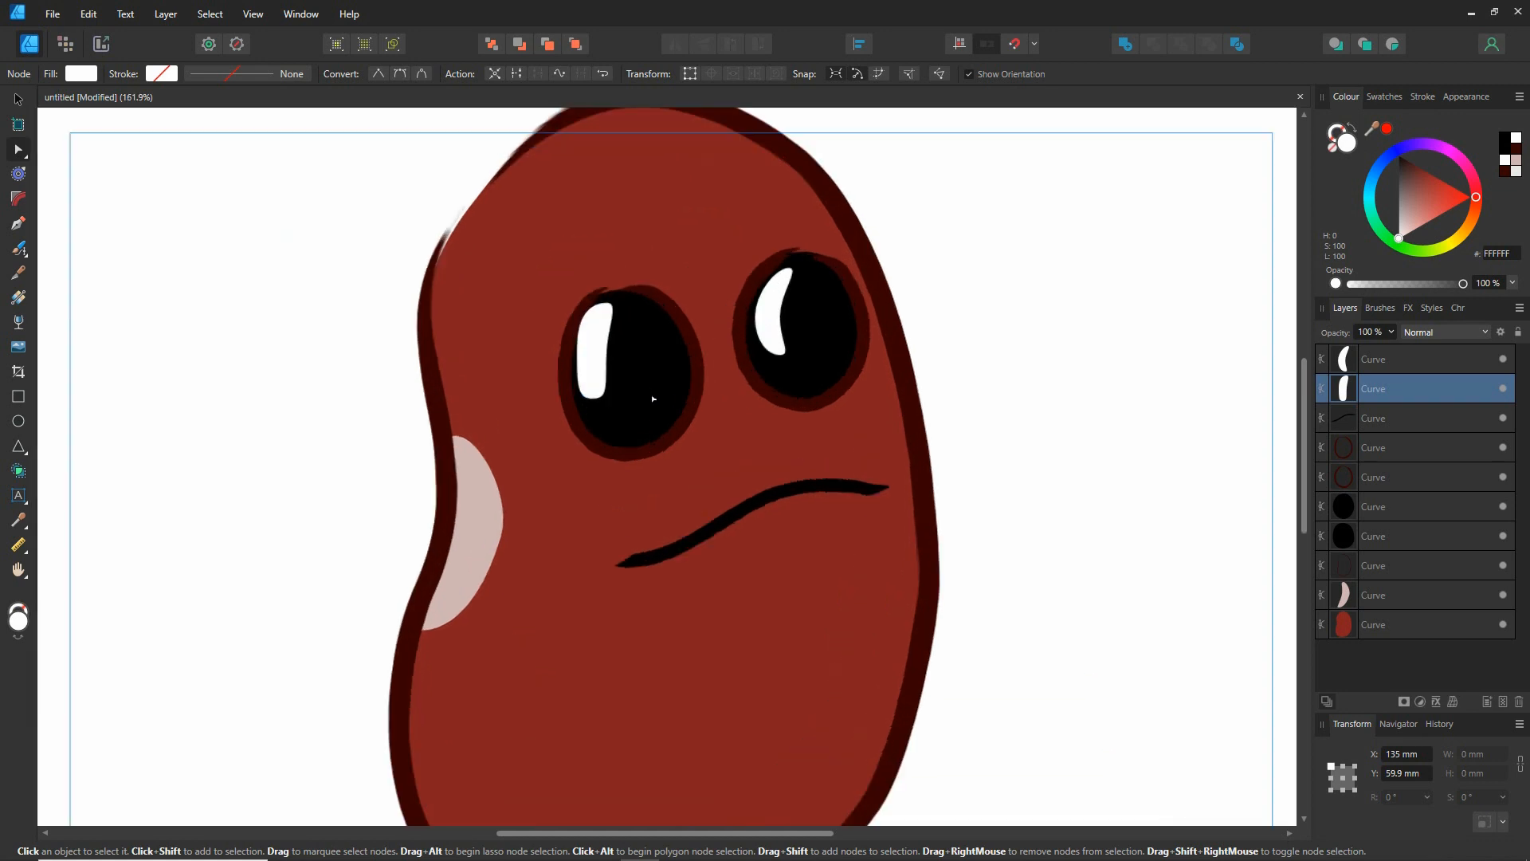
scroll(598, 356, up, 2)
drag(602, 362, 584, 356)
drag(584, 408, 583, 367)
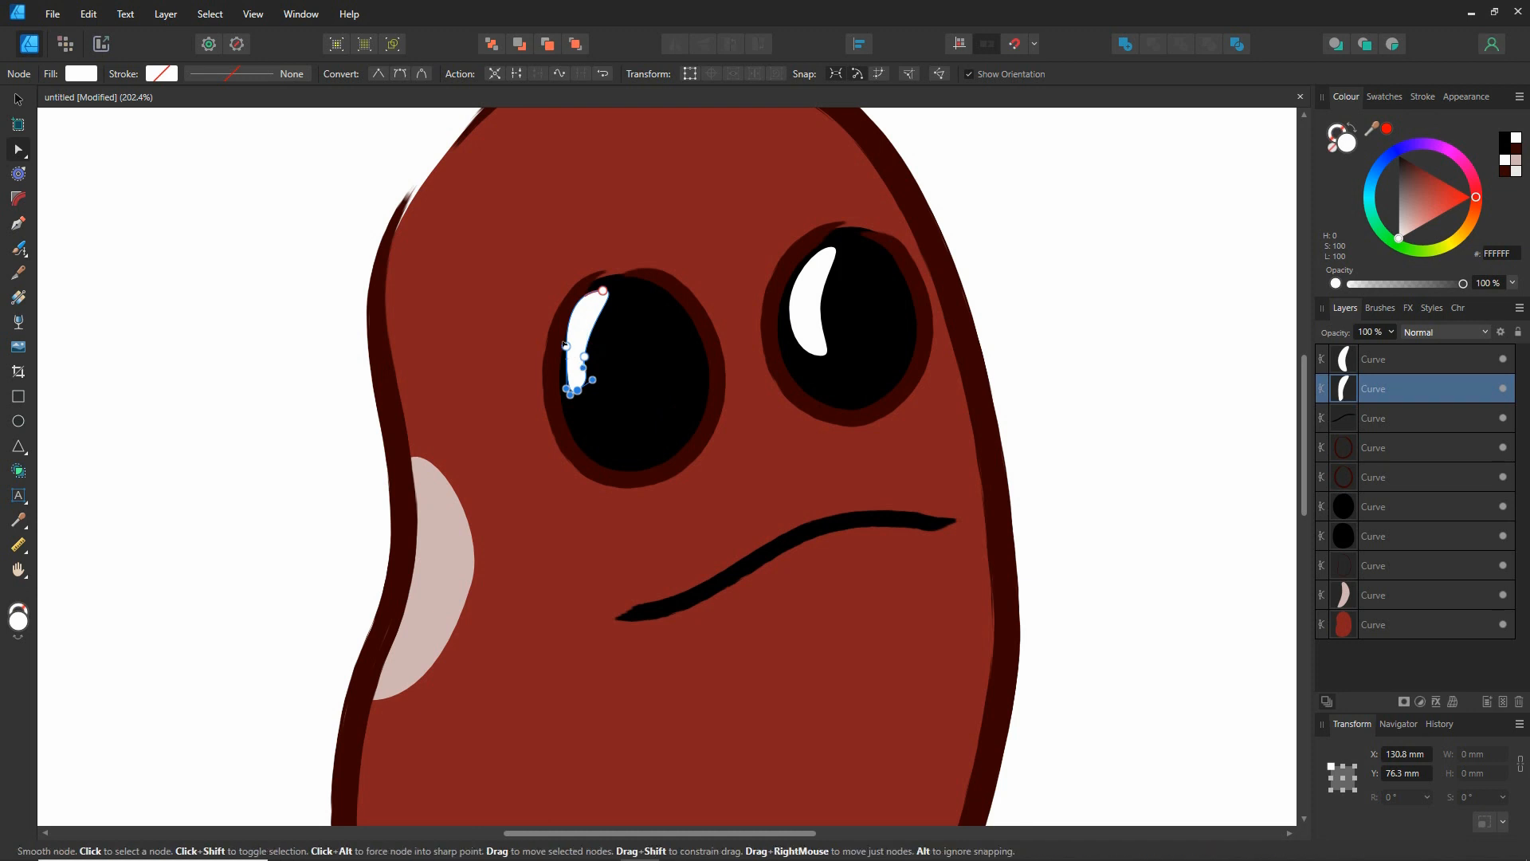
Refine the left eye's highlight by extending its upper tip toward the right and widening its middle and lower end
click(565, 345)
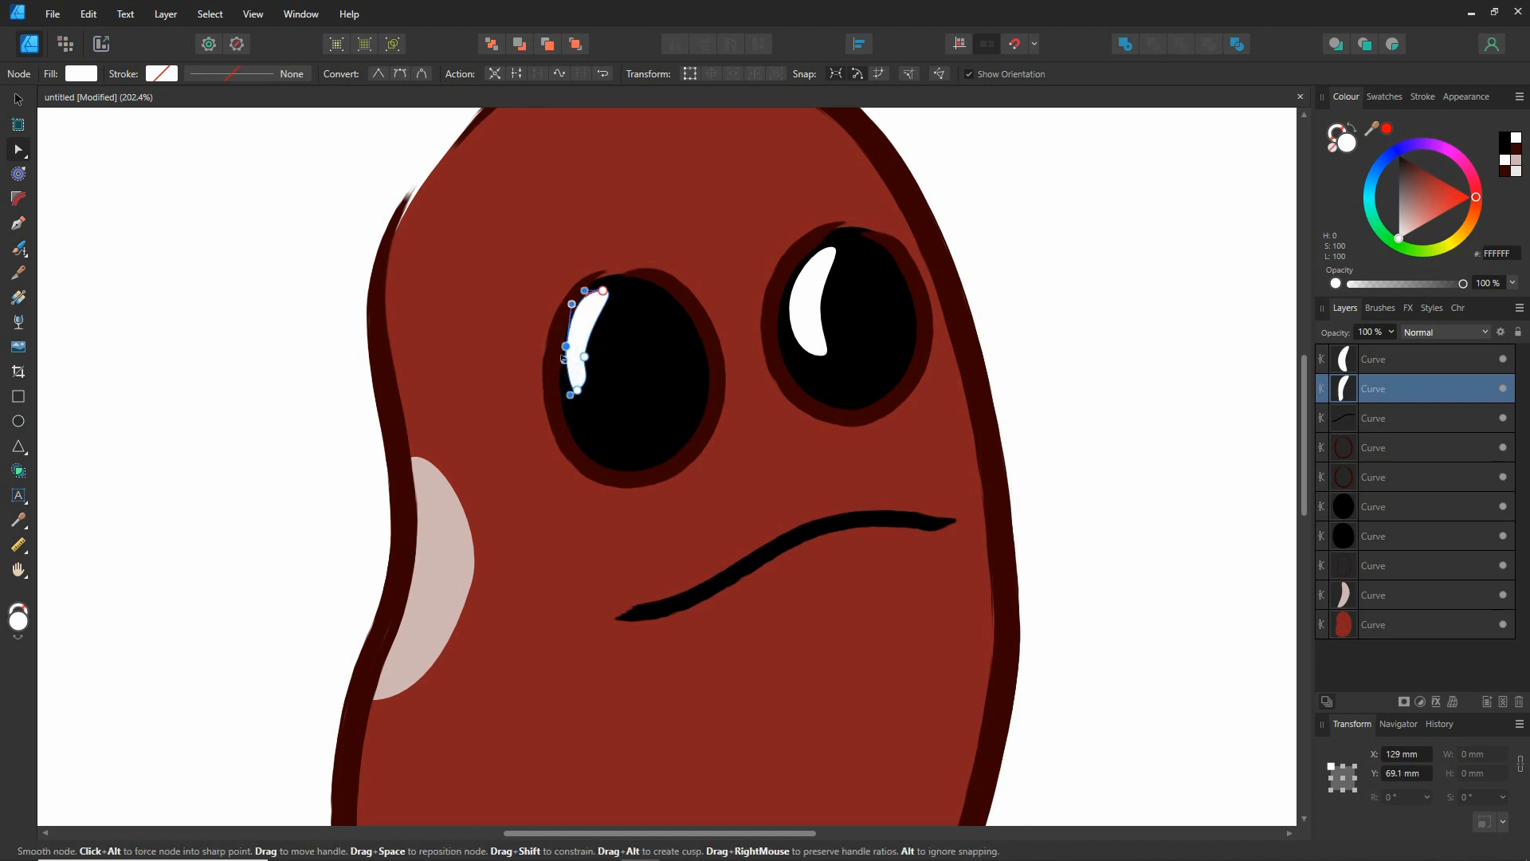
mouse_move(602, 290)
mouse_down()
mouse_move(639, 304)
mouse_move(612, 289)
mouse_move(597, 307)
mouse_move(614, 285)
mouse_up()
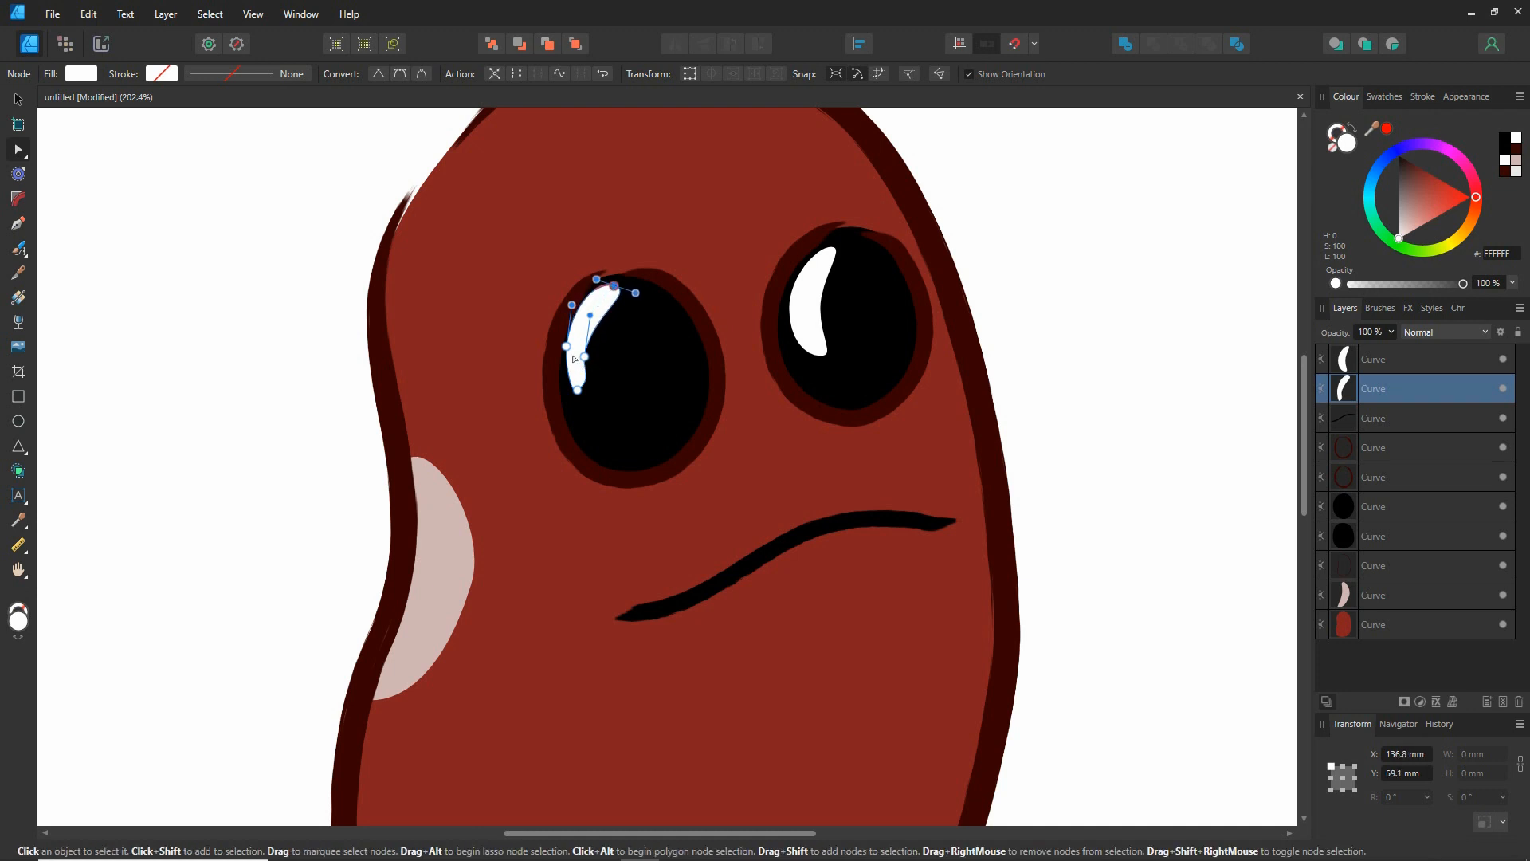
drag(567, 346, 588, 302)
drag(584, 356, 598, 298)
drag(592, 379, 599, 393)
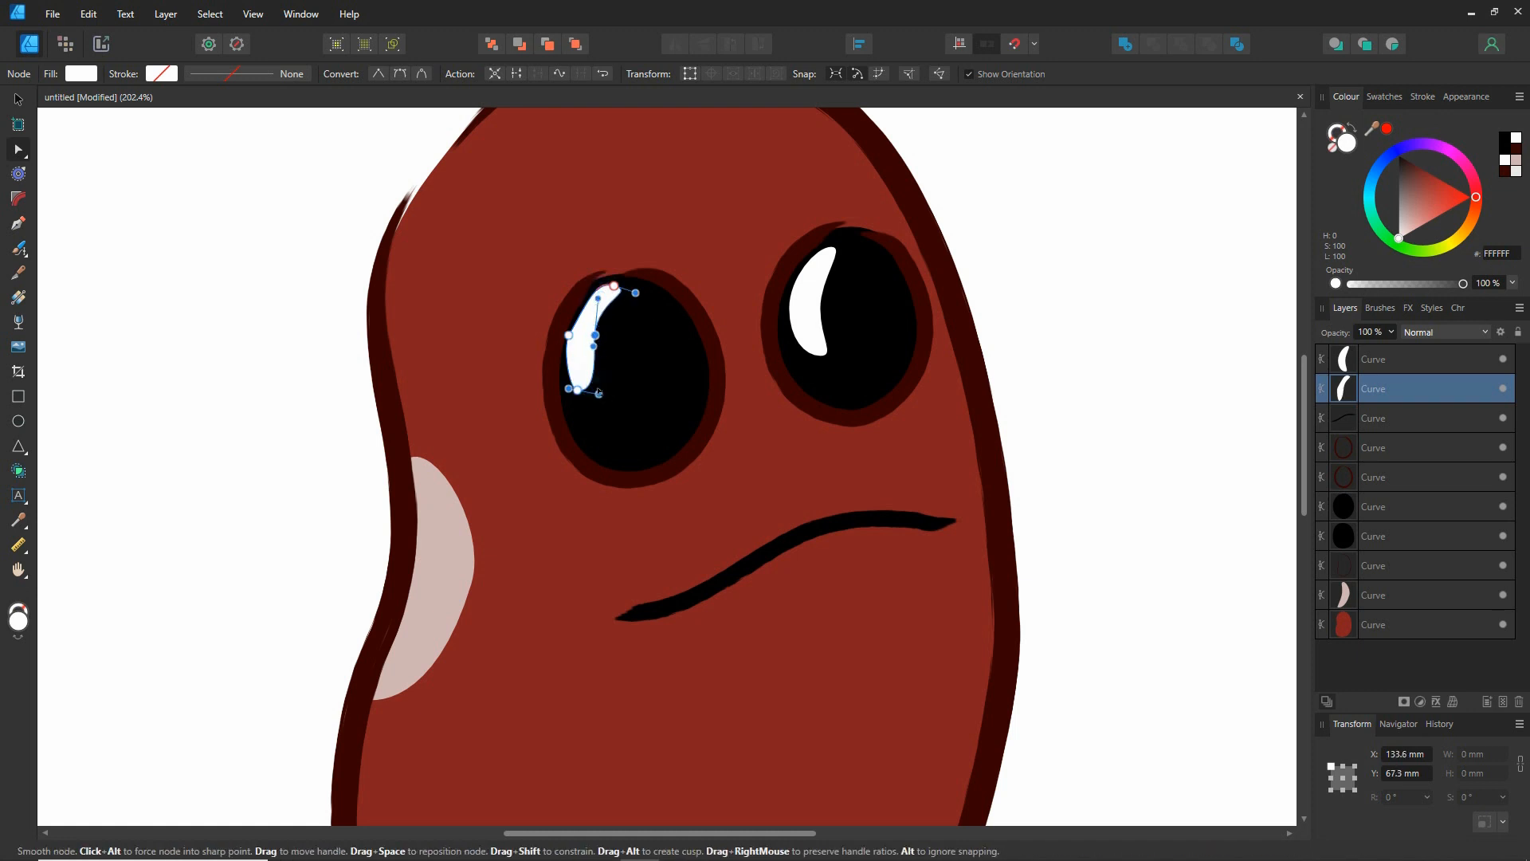
Reshape the right eye's highlight to match the left one, with a bent upper tip and rounded lower end, and deselect it
click(818, 307)
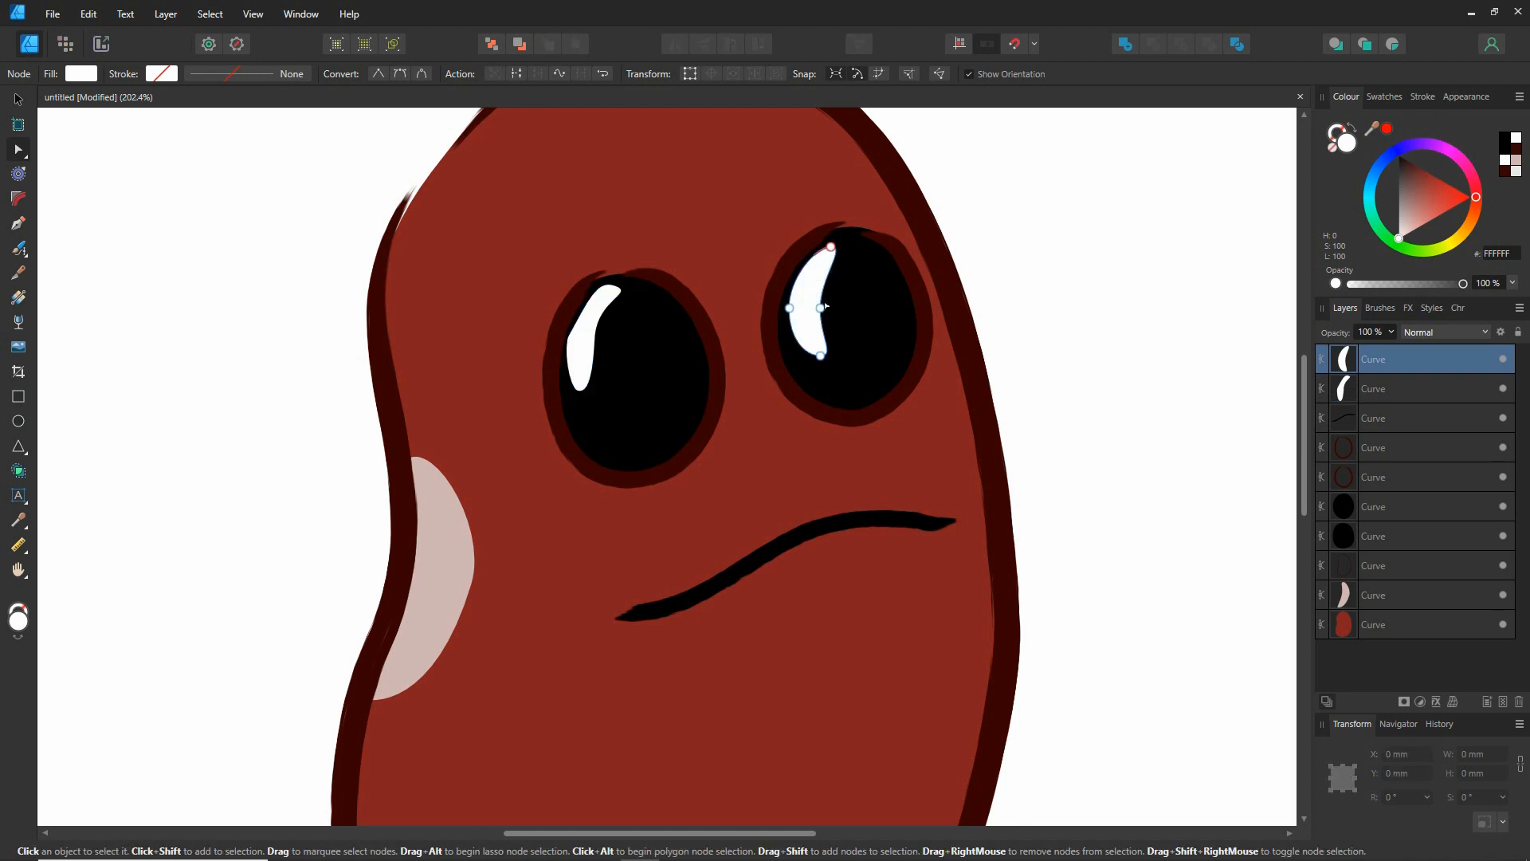
click(813, 300)
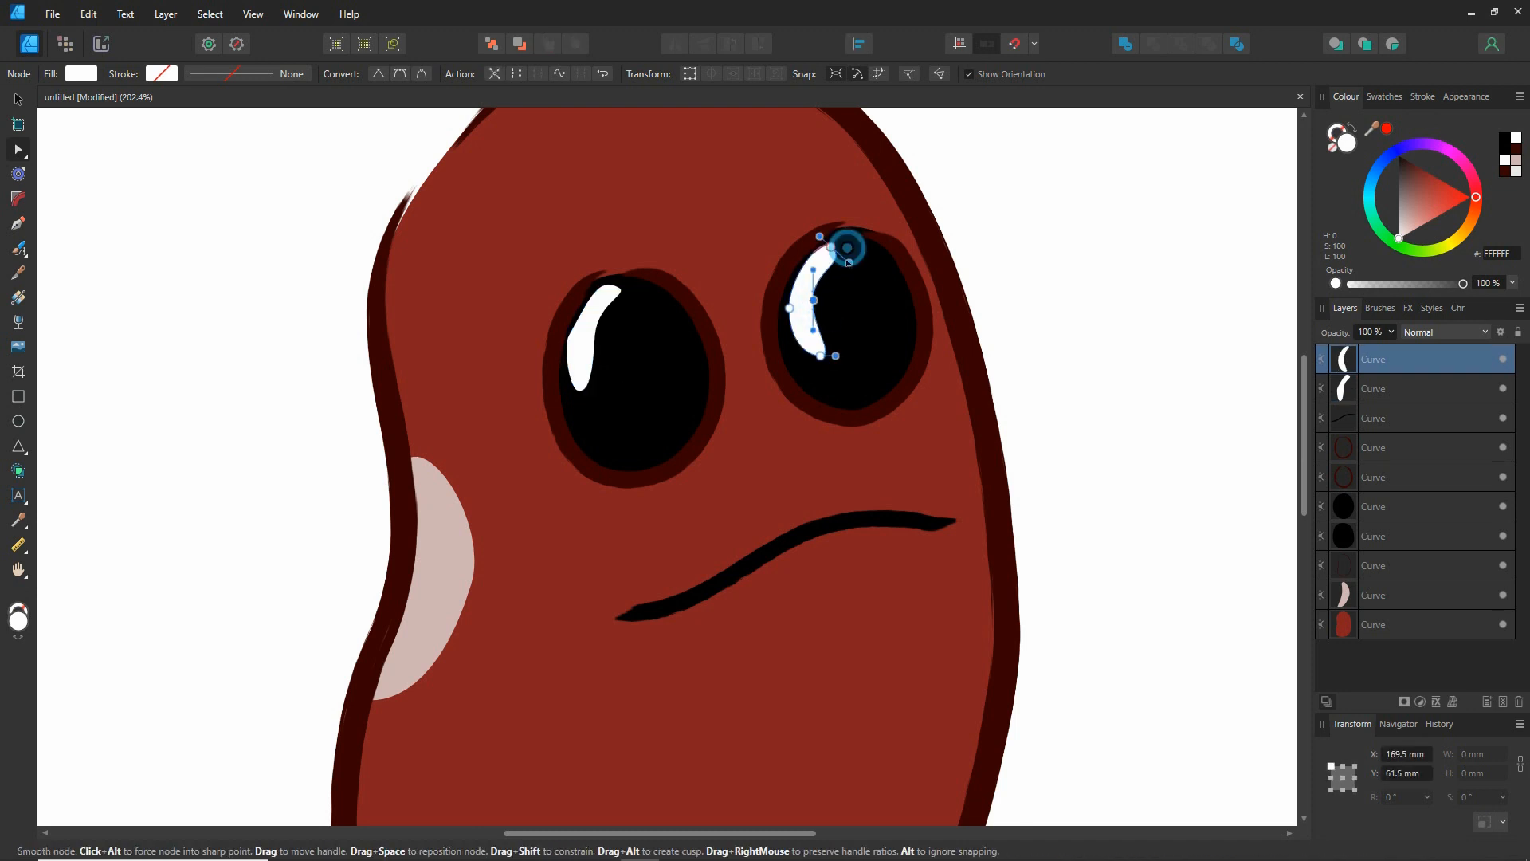
drag(854, 260, 856, 260)
mouse_move(835, 356)
mouse_down()
mouse_move(838, 338)
mouse_move(803, 358)
mouse_move(810, 298)
mouse_move(824, 357)
mouse_up()
click(816, 303)
click(803, 359)
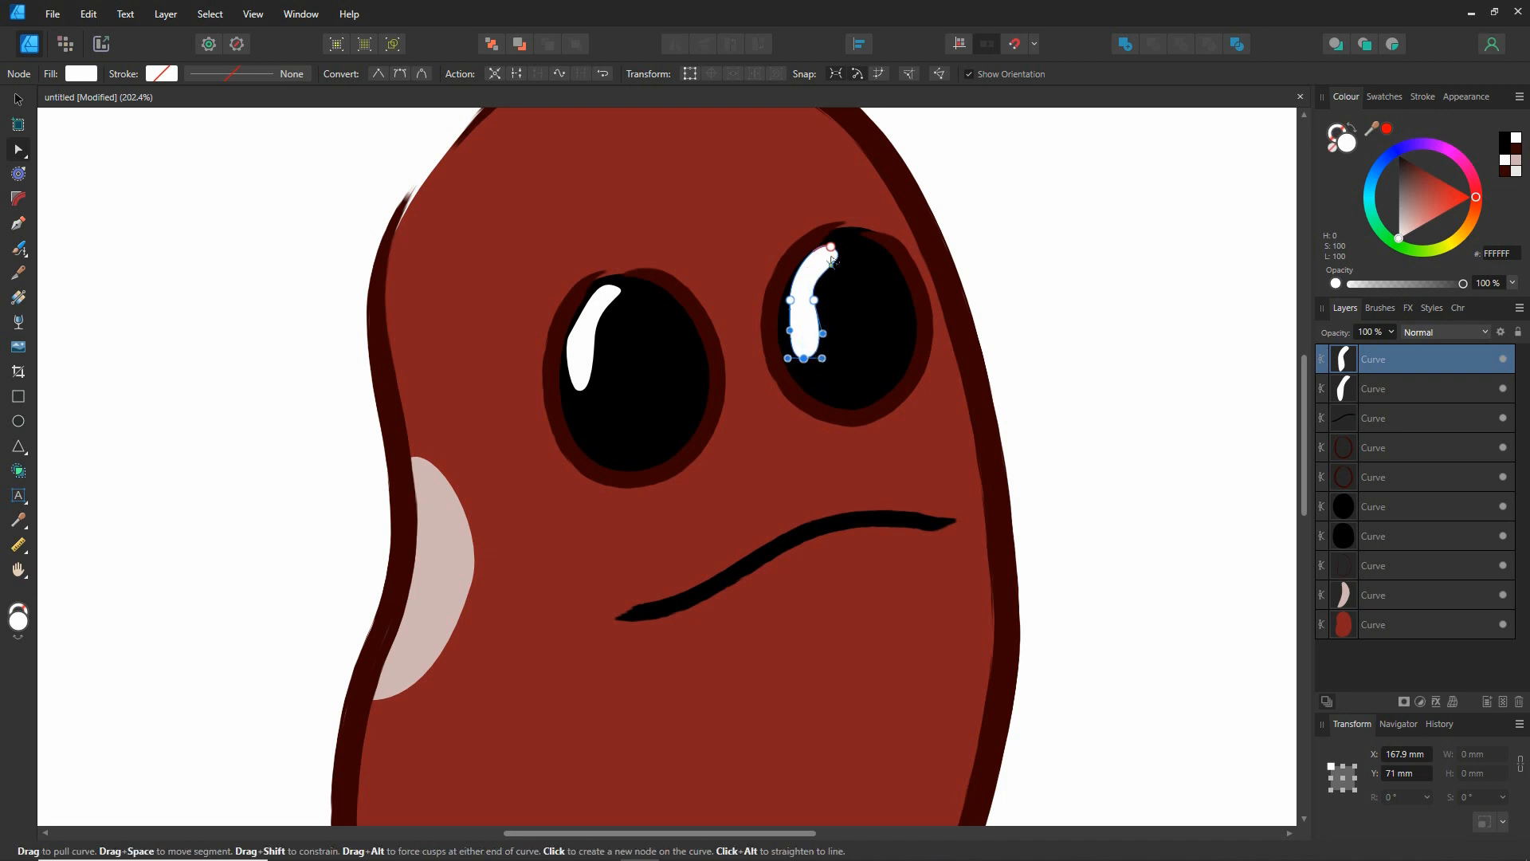
drag(831, 247, 829, 253)
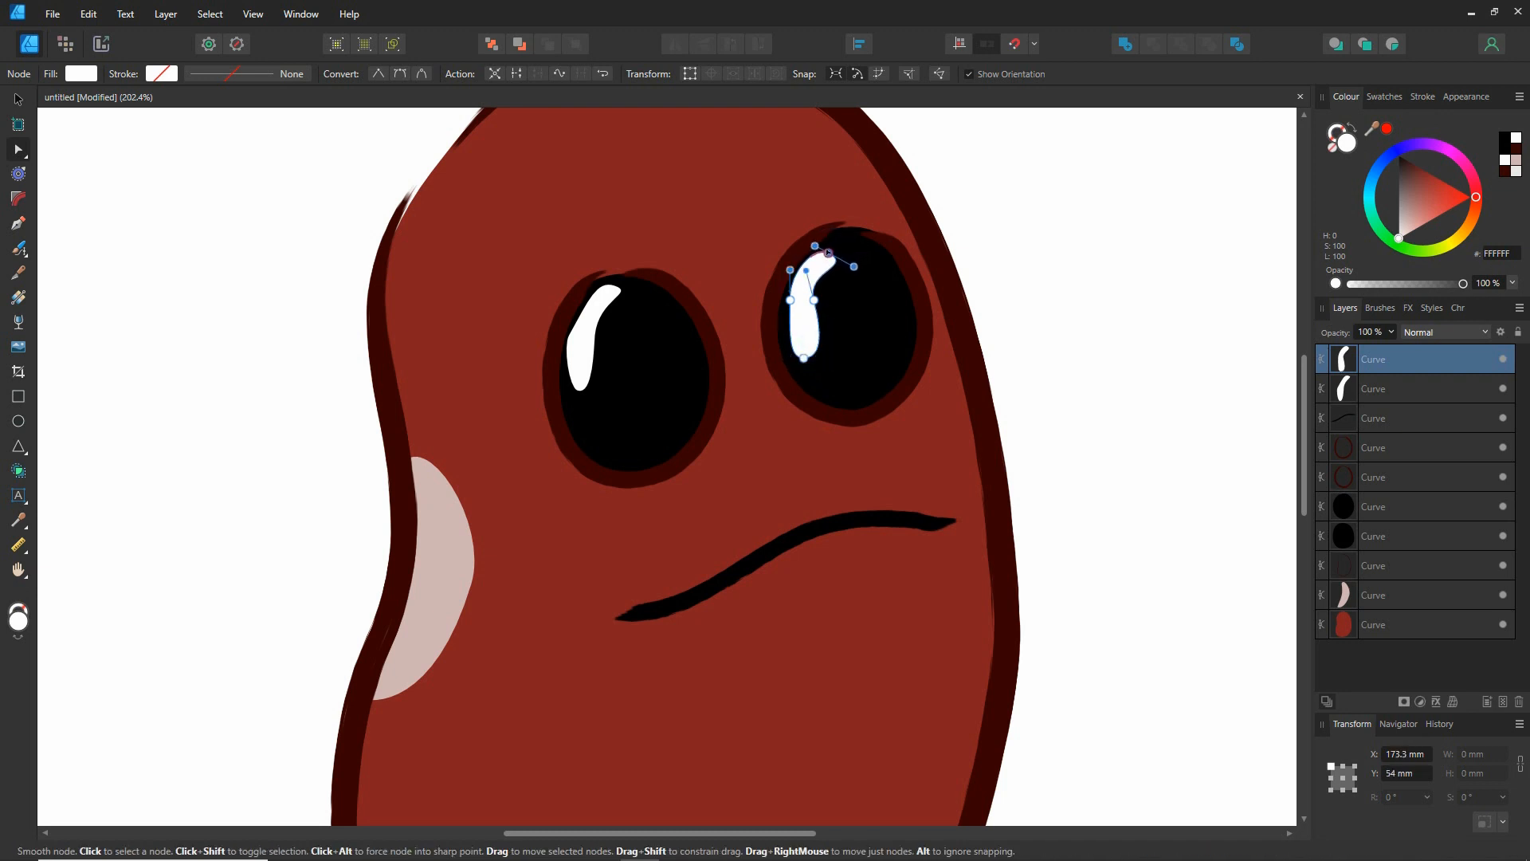
click(222, 399)
scroll(279, 444, down, 3)
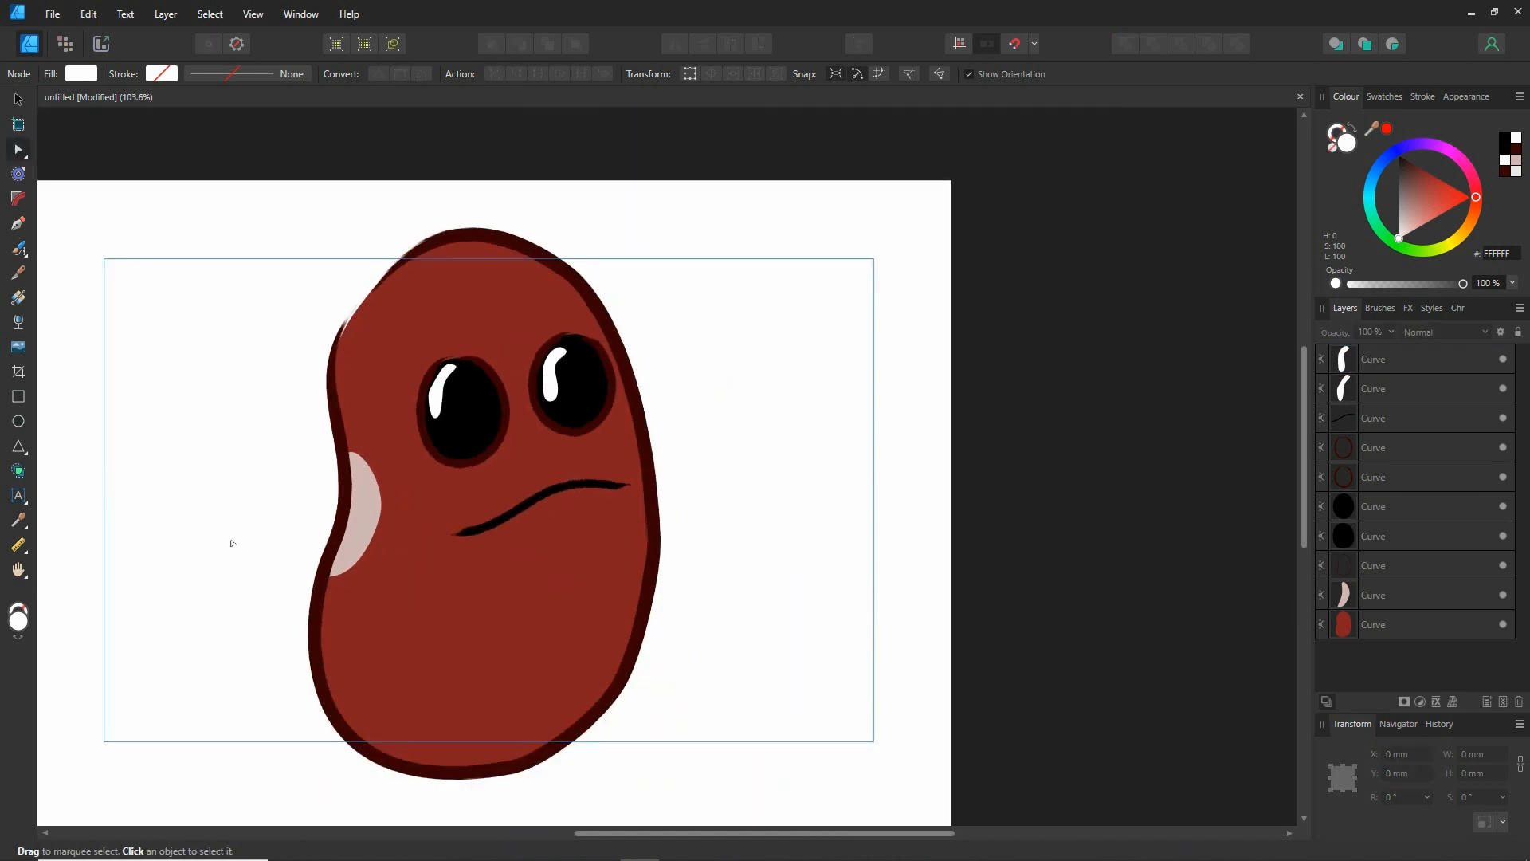
drag(232, 543, 416, 528)
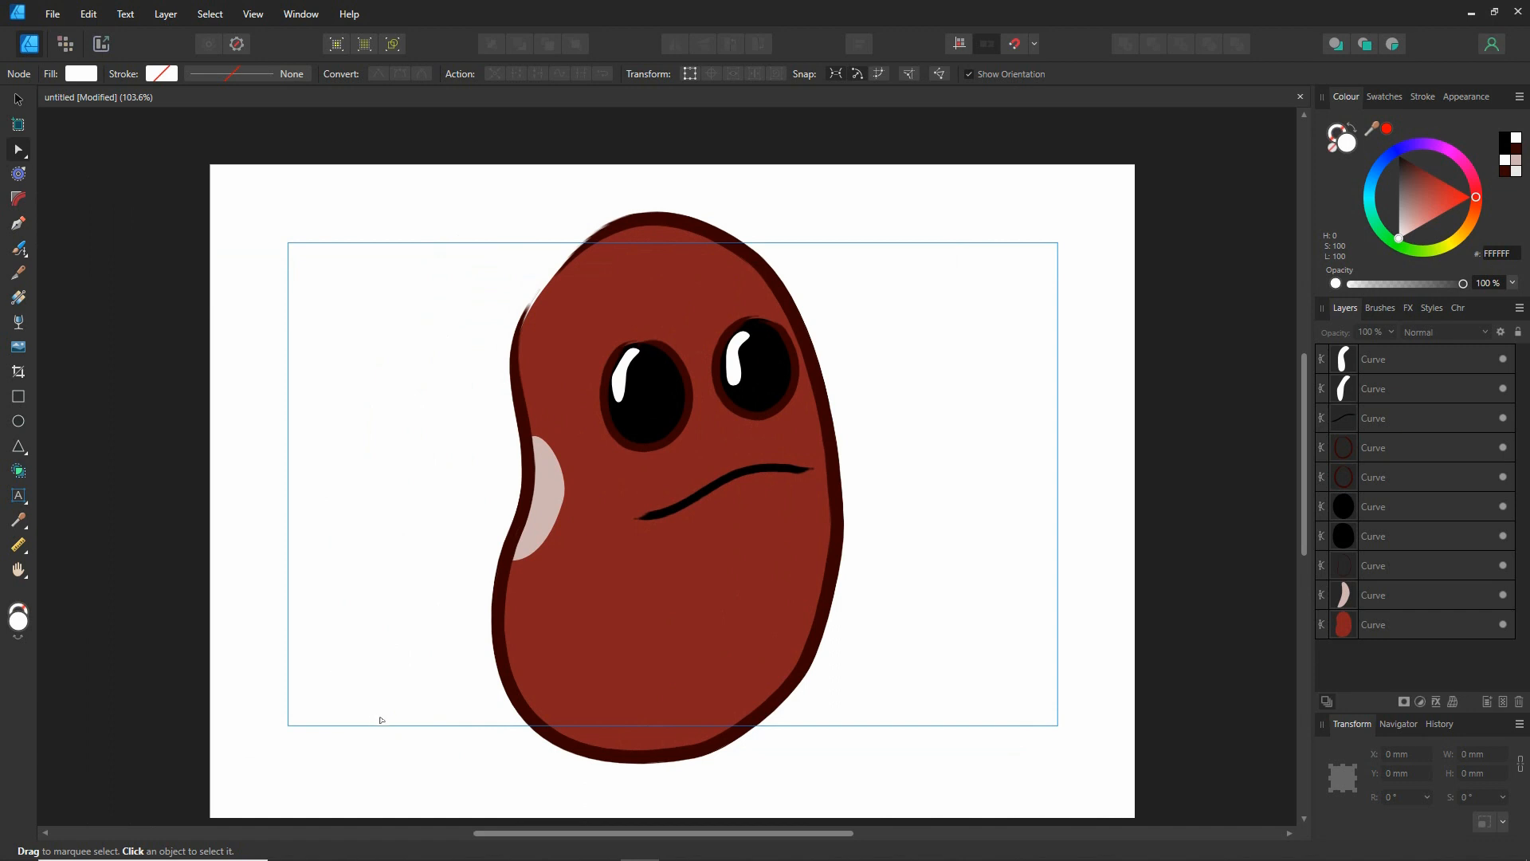
Reshape the mouth line from a wavy frown into a smile by moving its nodes and raising its left end
click(721, 479)
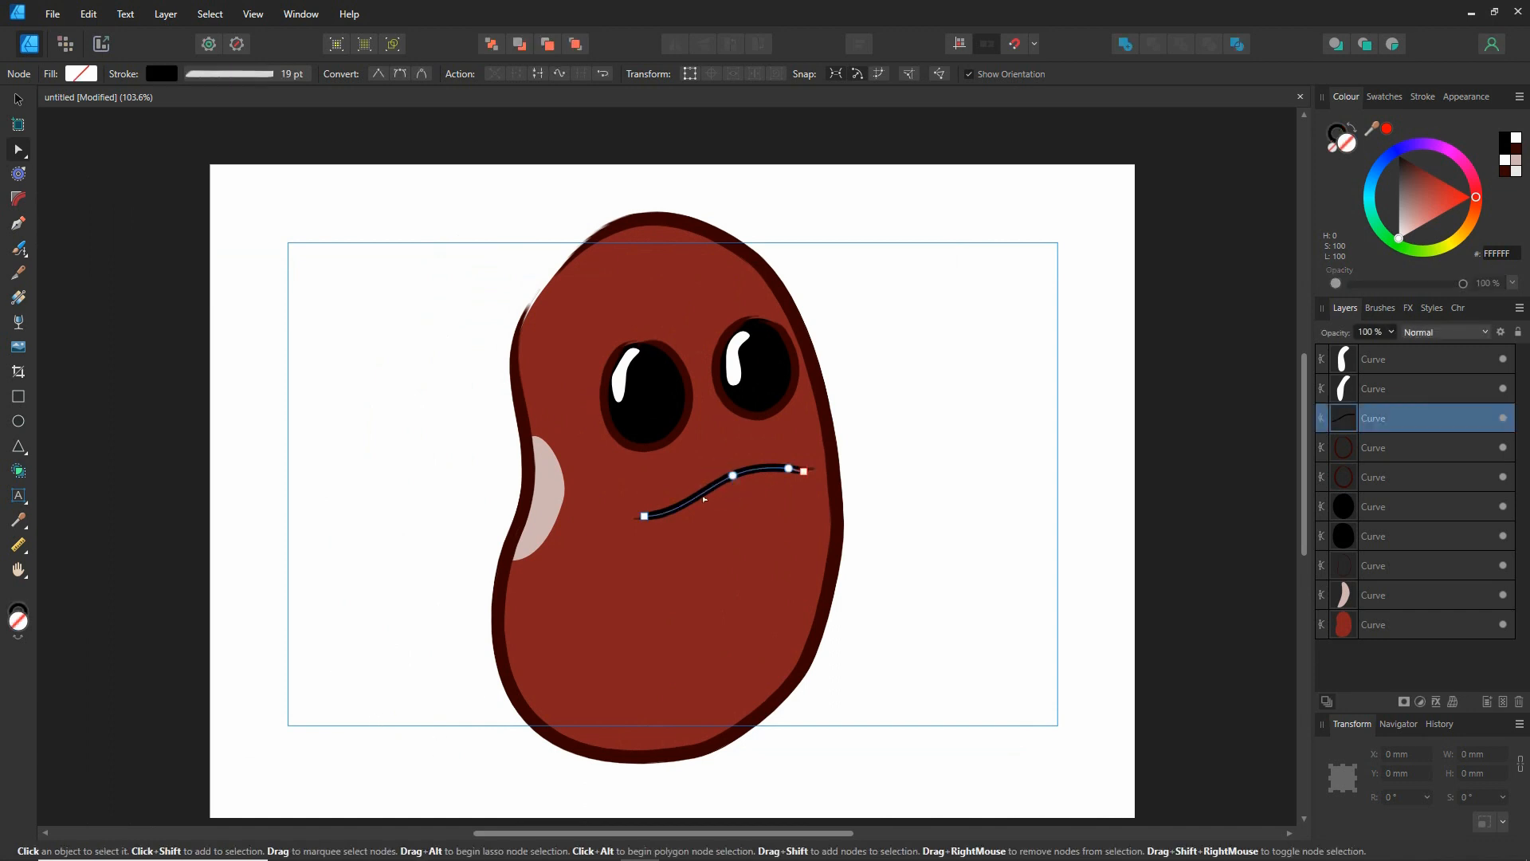
click(691, 500)
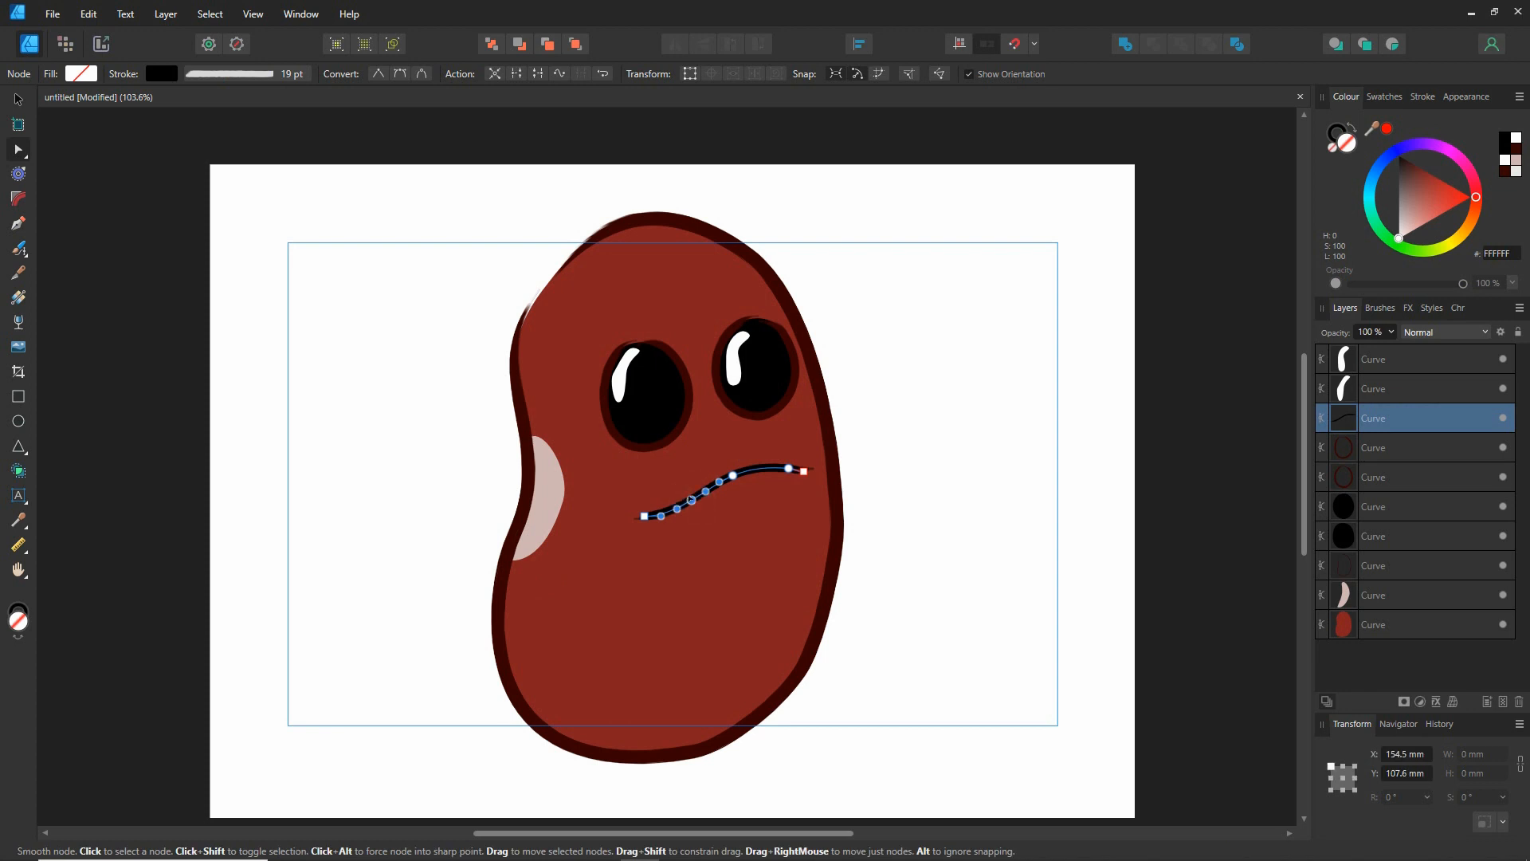
click(799, 471)
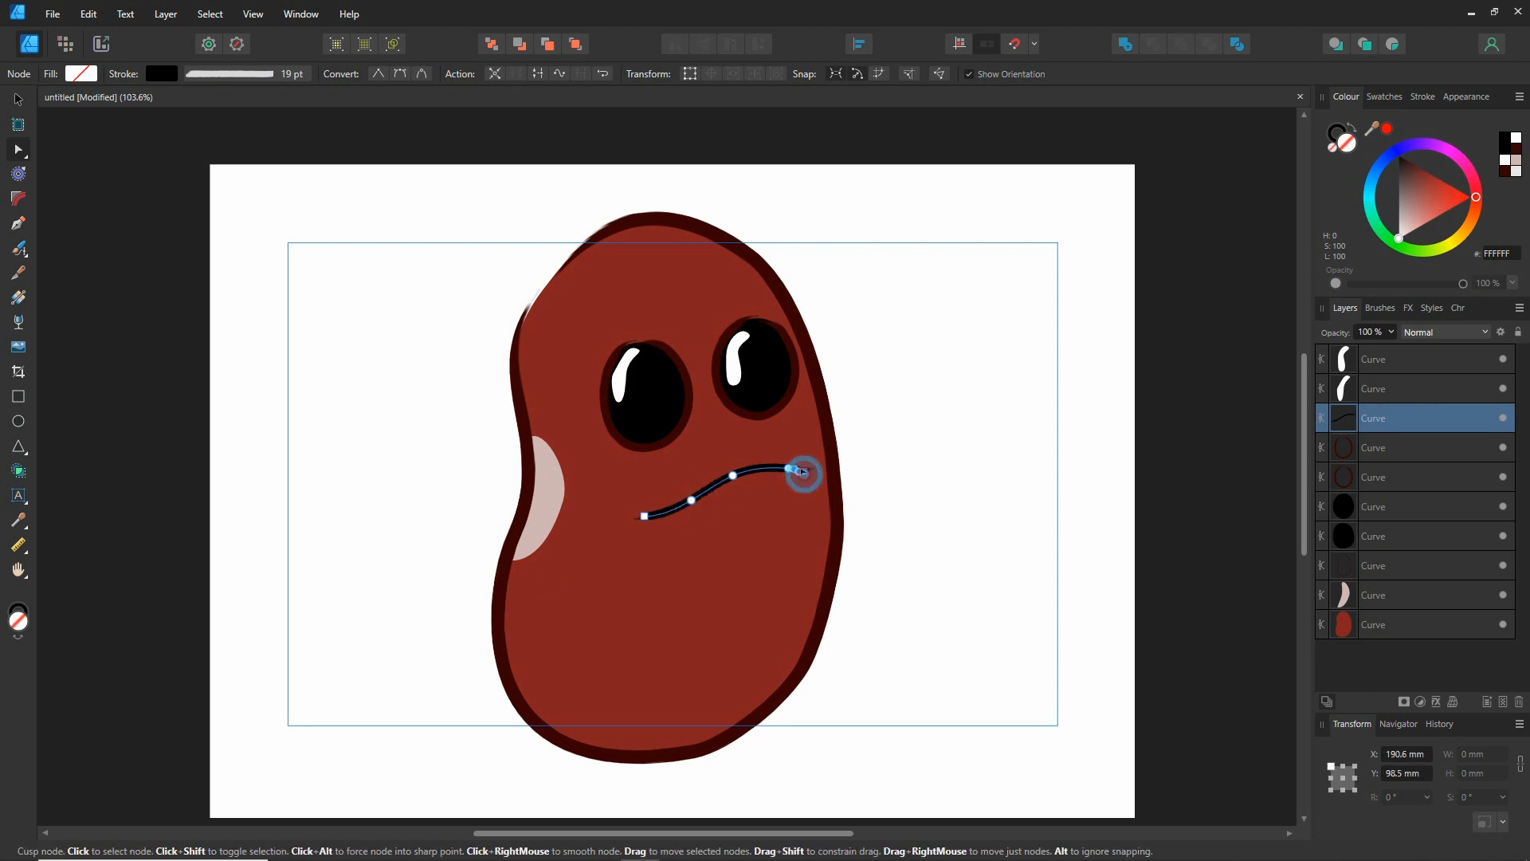
click(921, 477)
click(792, 469)
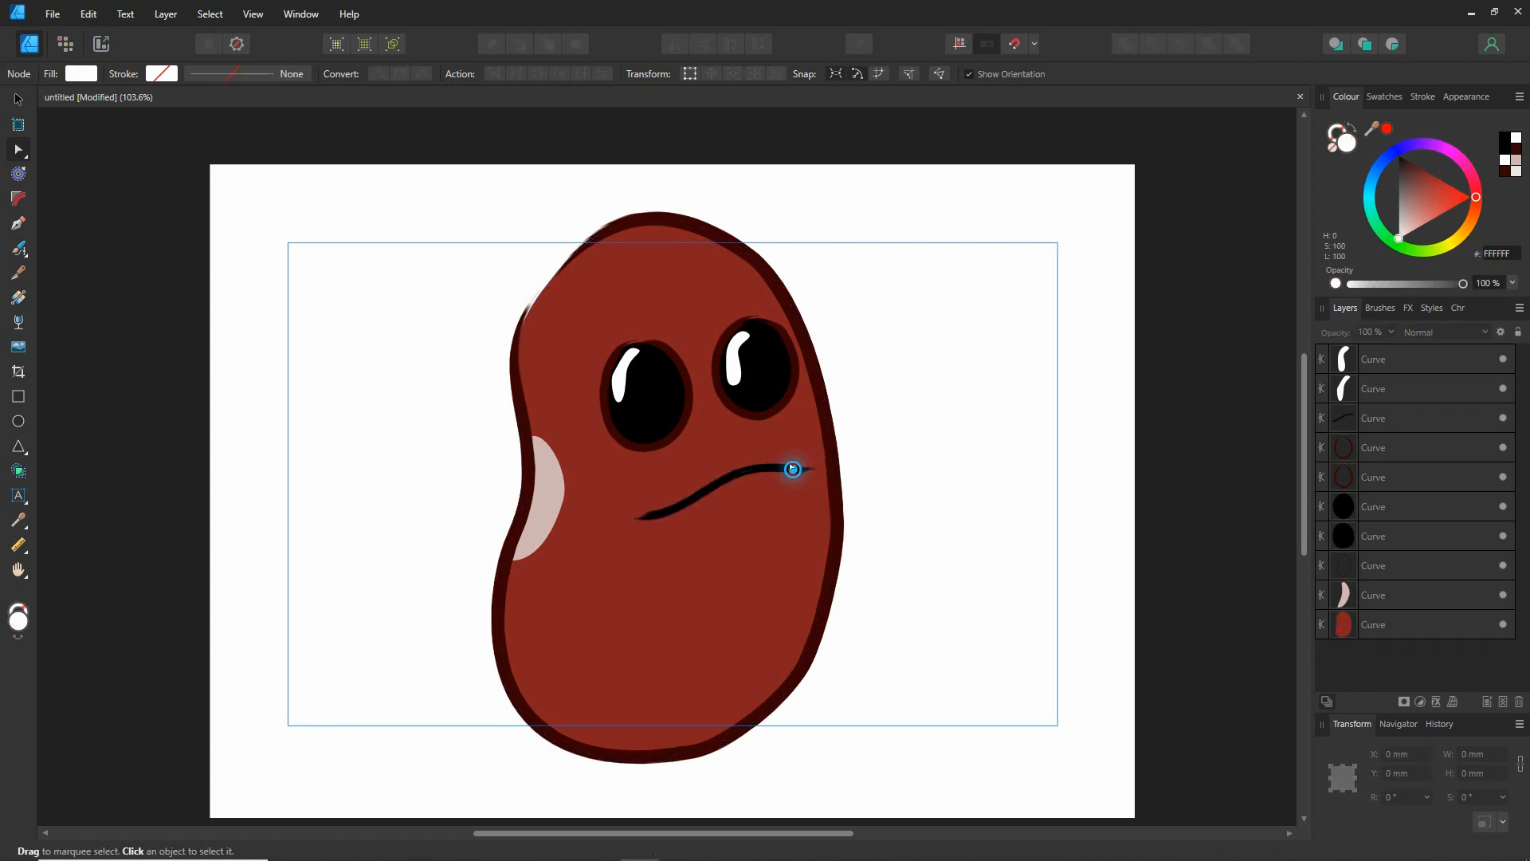
drag(788, 467, 629, 488)
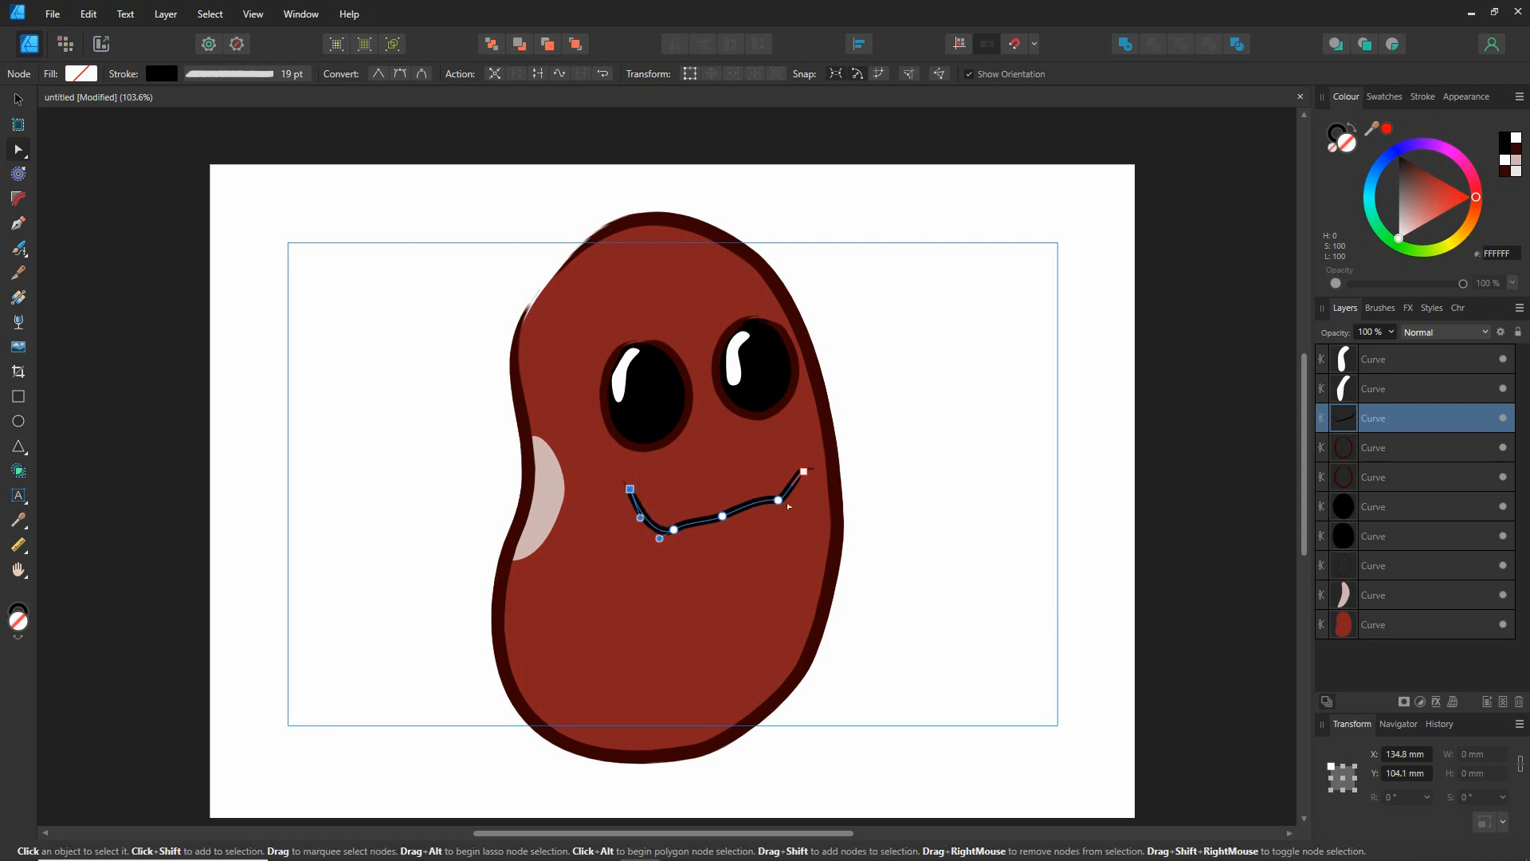
Smooth the smile by deleting its surplus nodes, adjust its right end, and deselect it
drag(778, 500, 775, 487)
key(Delete)
key(Delete)
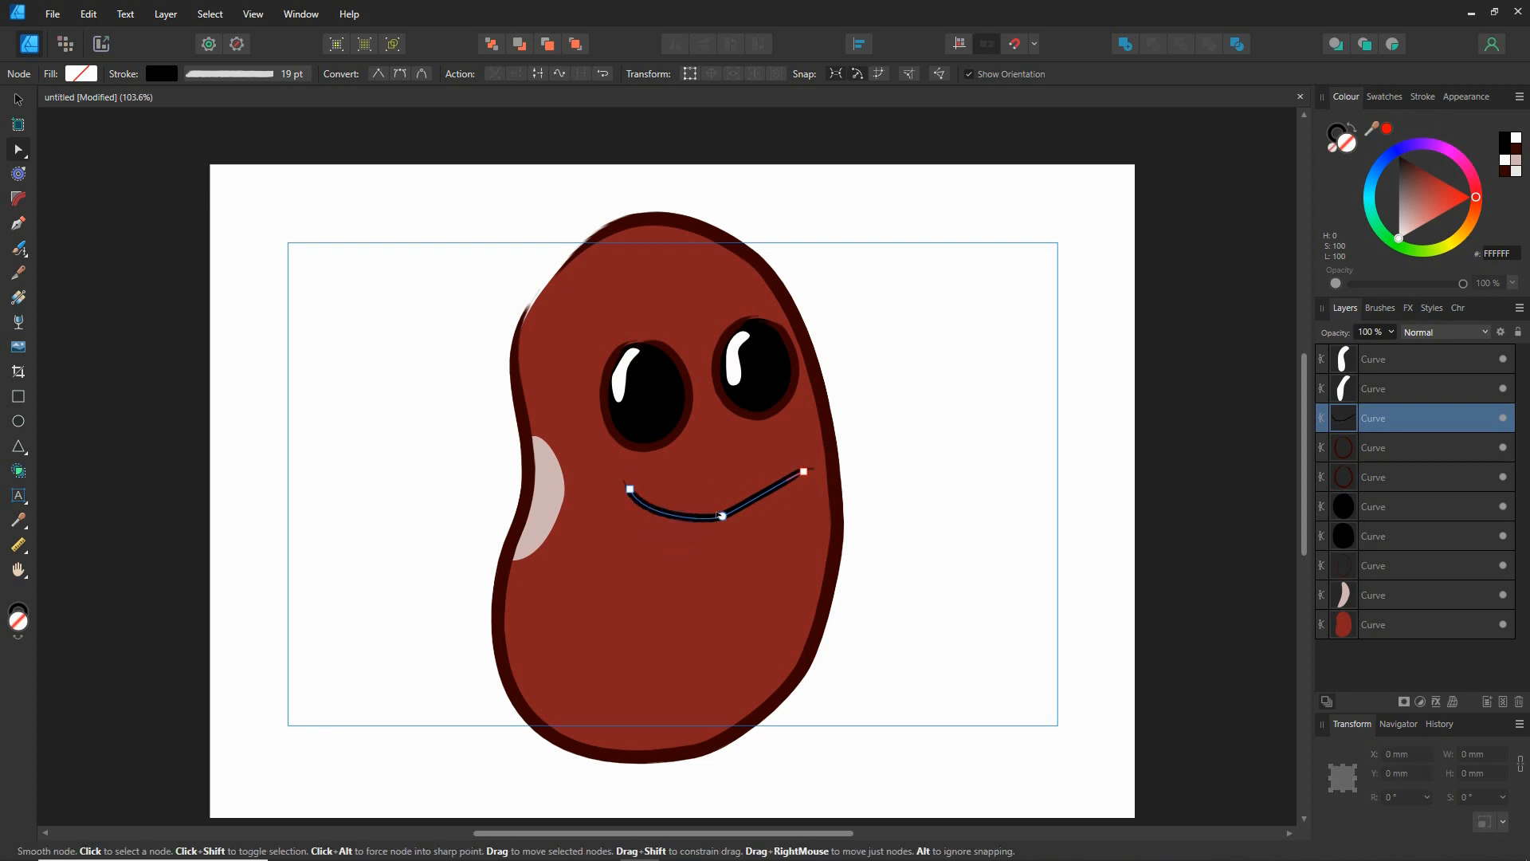
mouse_move(803, 472)
mouse_down()
mouse_move(789, 466)
mouse_move(794, 481)
mouse_up()
click(878, 473)
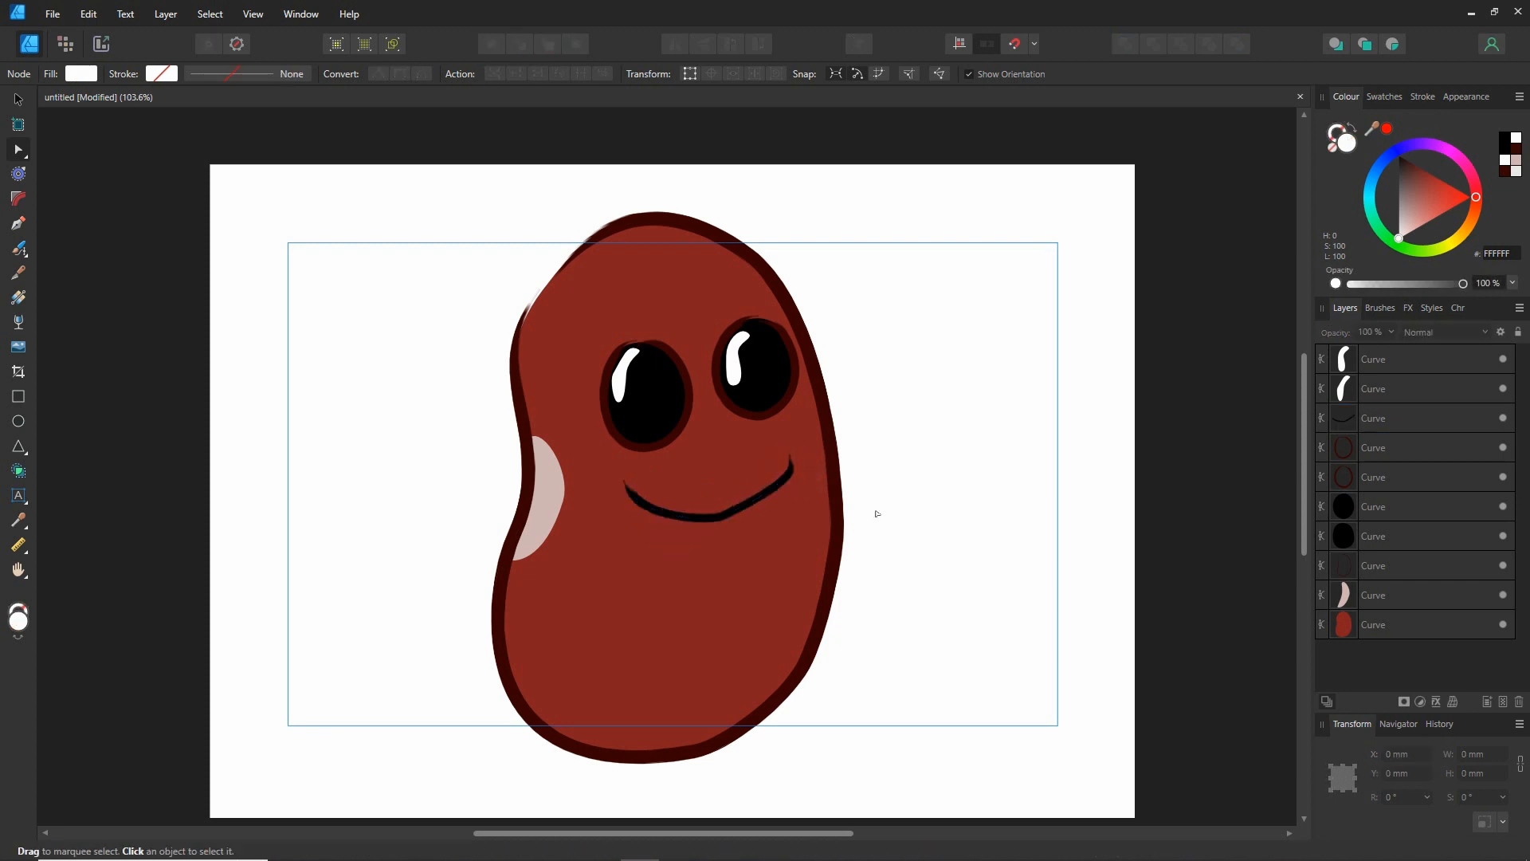
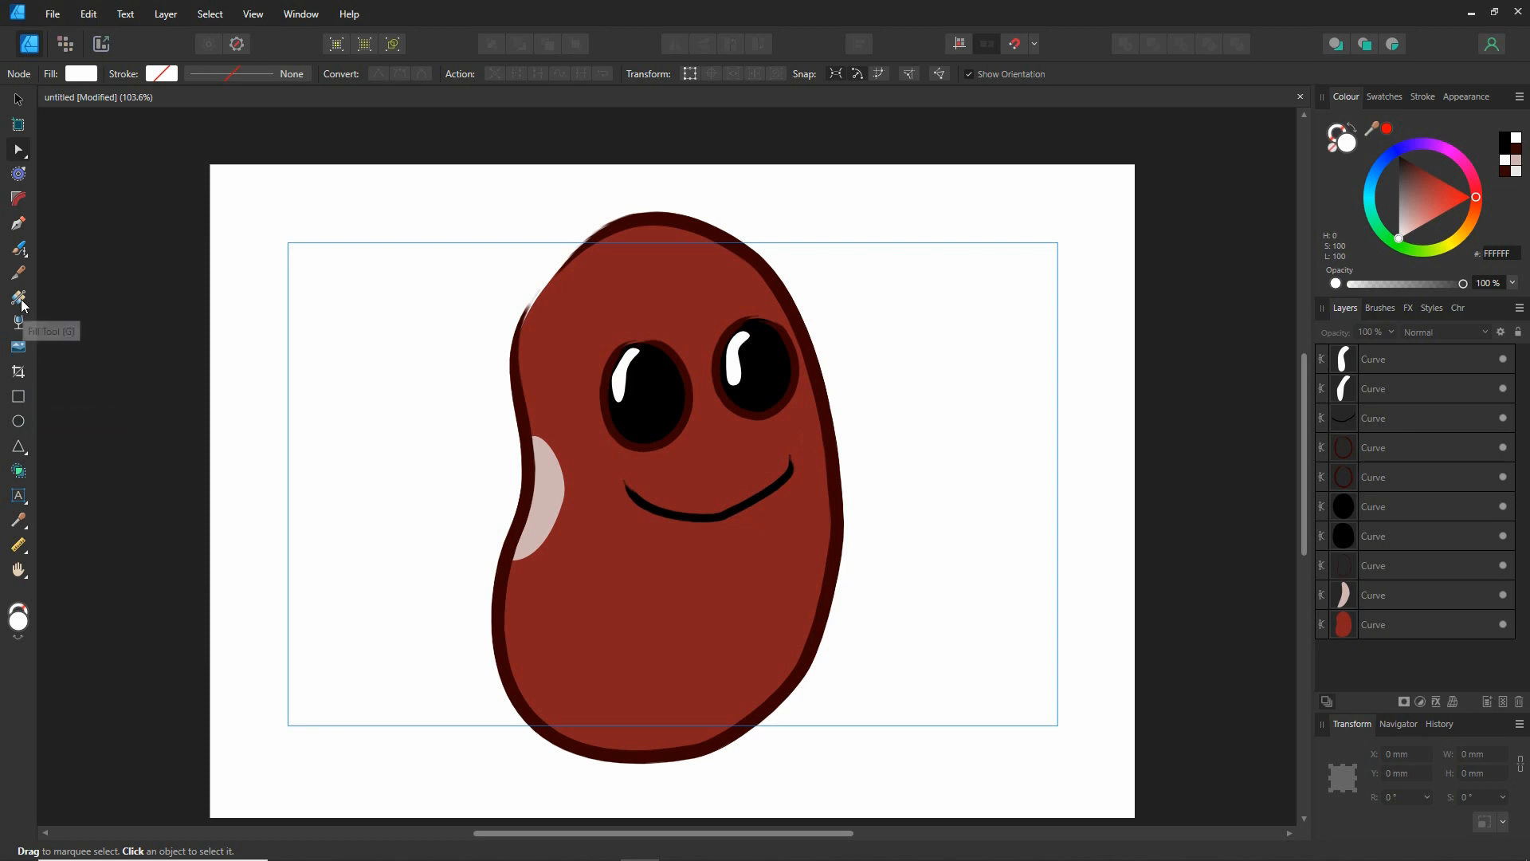
Draw a freehand Pencil outline around the whole bean with a margin, about 156 mm wide and 198 mm high
click(19, 248)
click(78, 250)
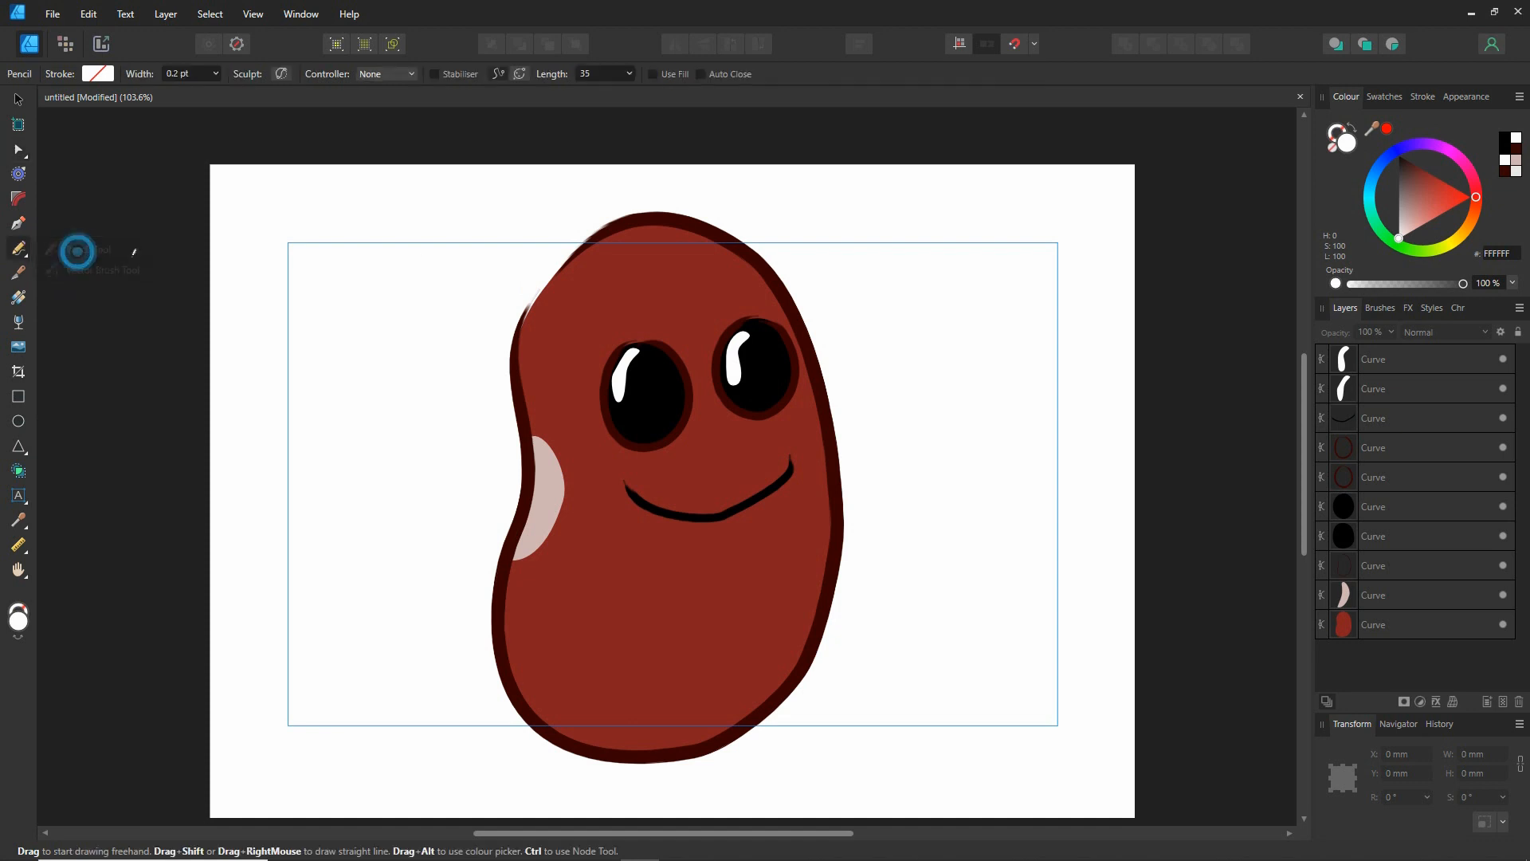
click(546, 228)
drag(574, 190, 497, 268)
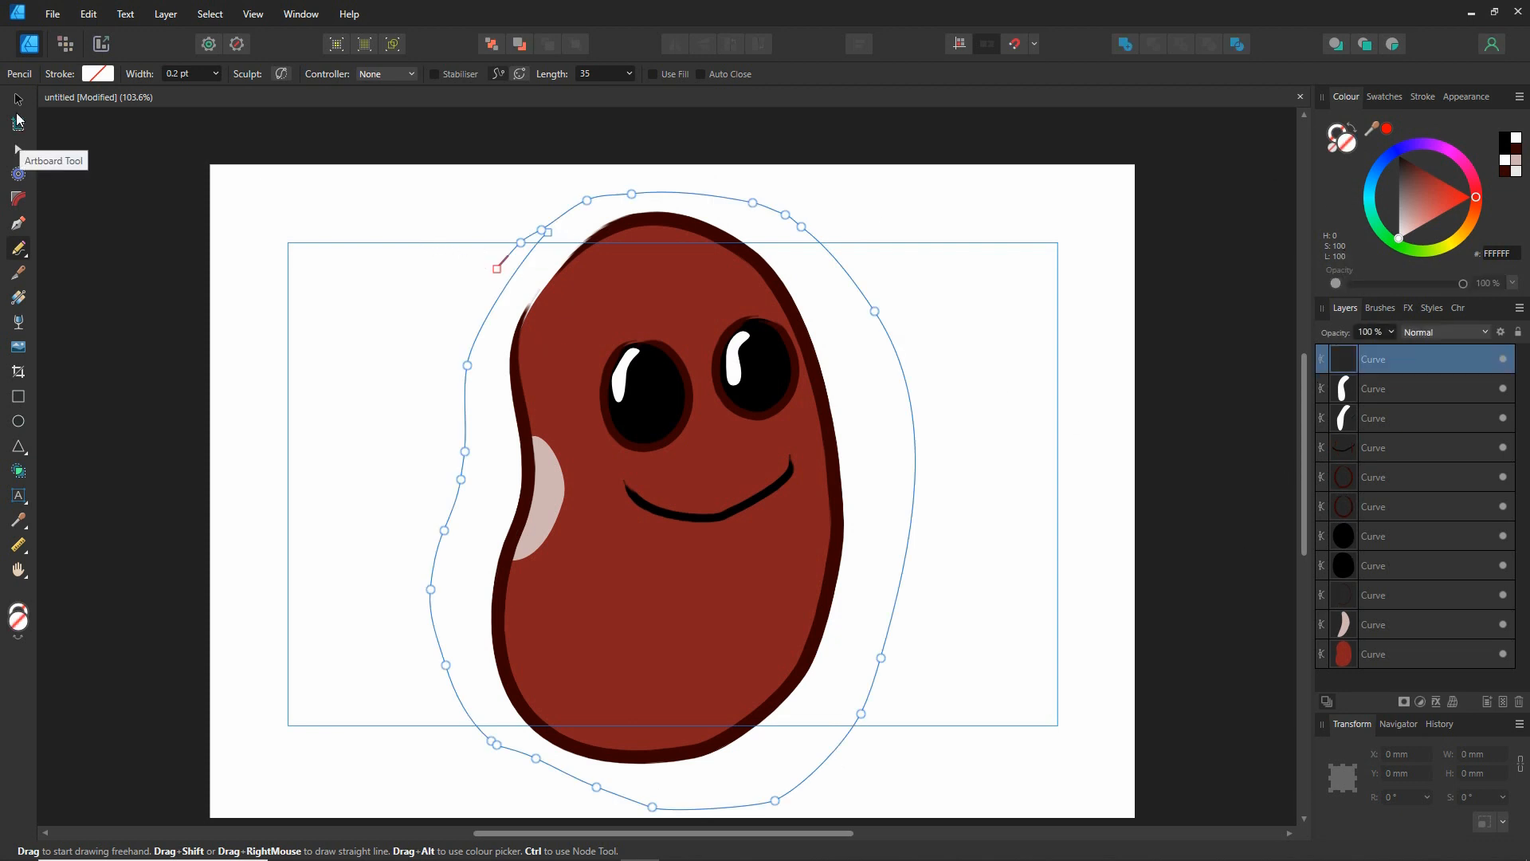
Add a node to the surrounding outline near its overlapping ends at the bean's upper left
click(17, 98)
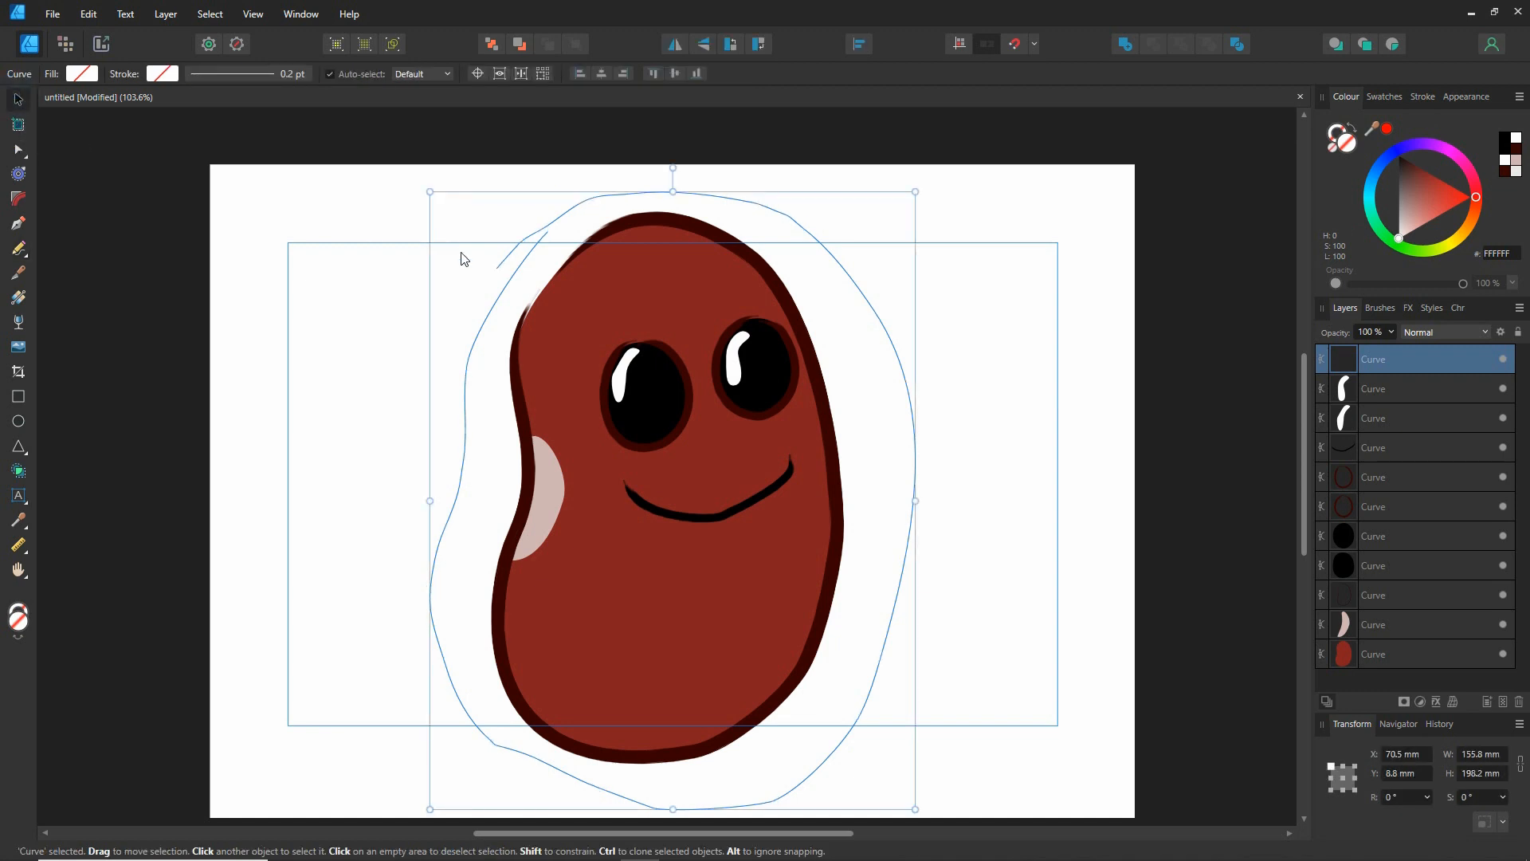
double_click(529, 234)
click(546, 216)
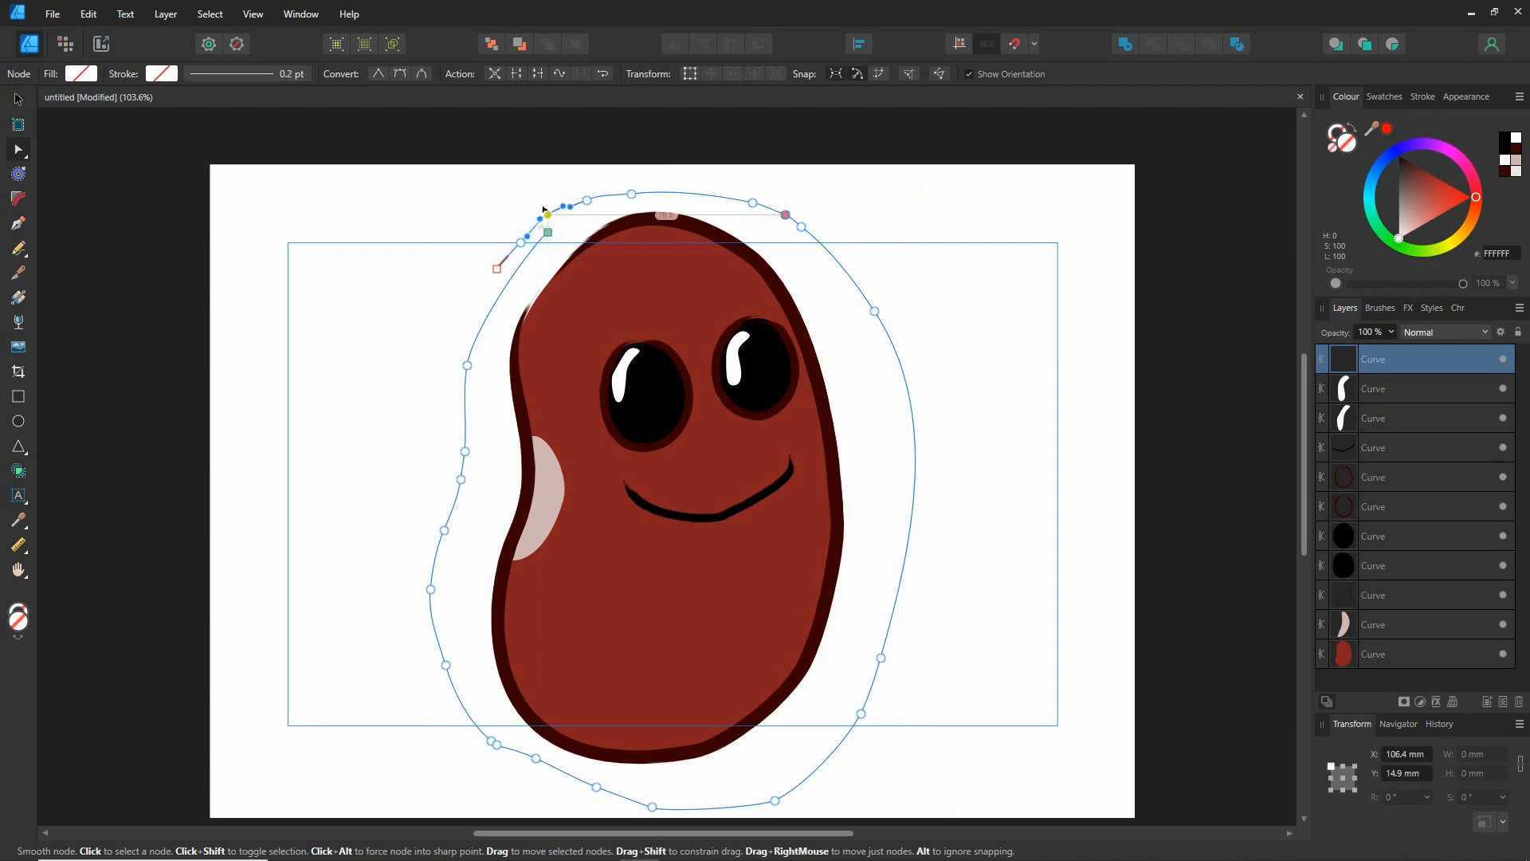
Delete the stray nodes around the outer outline's start and move its start node to about X 104.4 mm, Y 23.1 mm
drag(544, 209, 545, 226)
key(Delete)
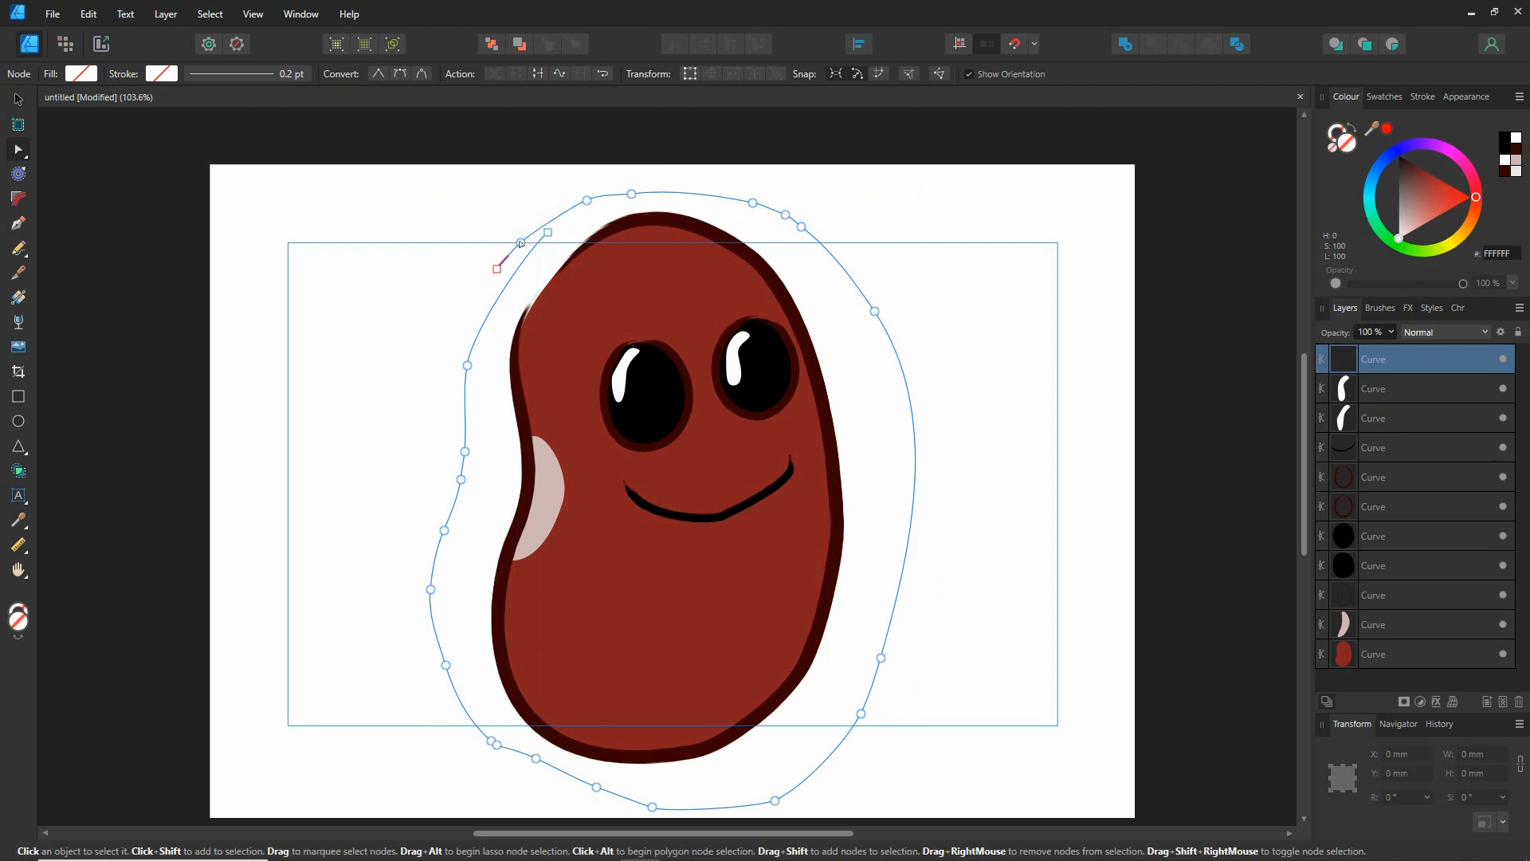
click(547, 232)
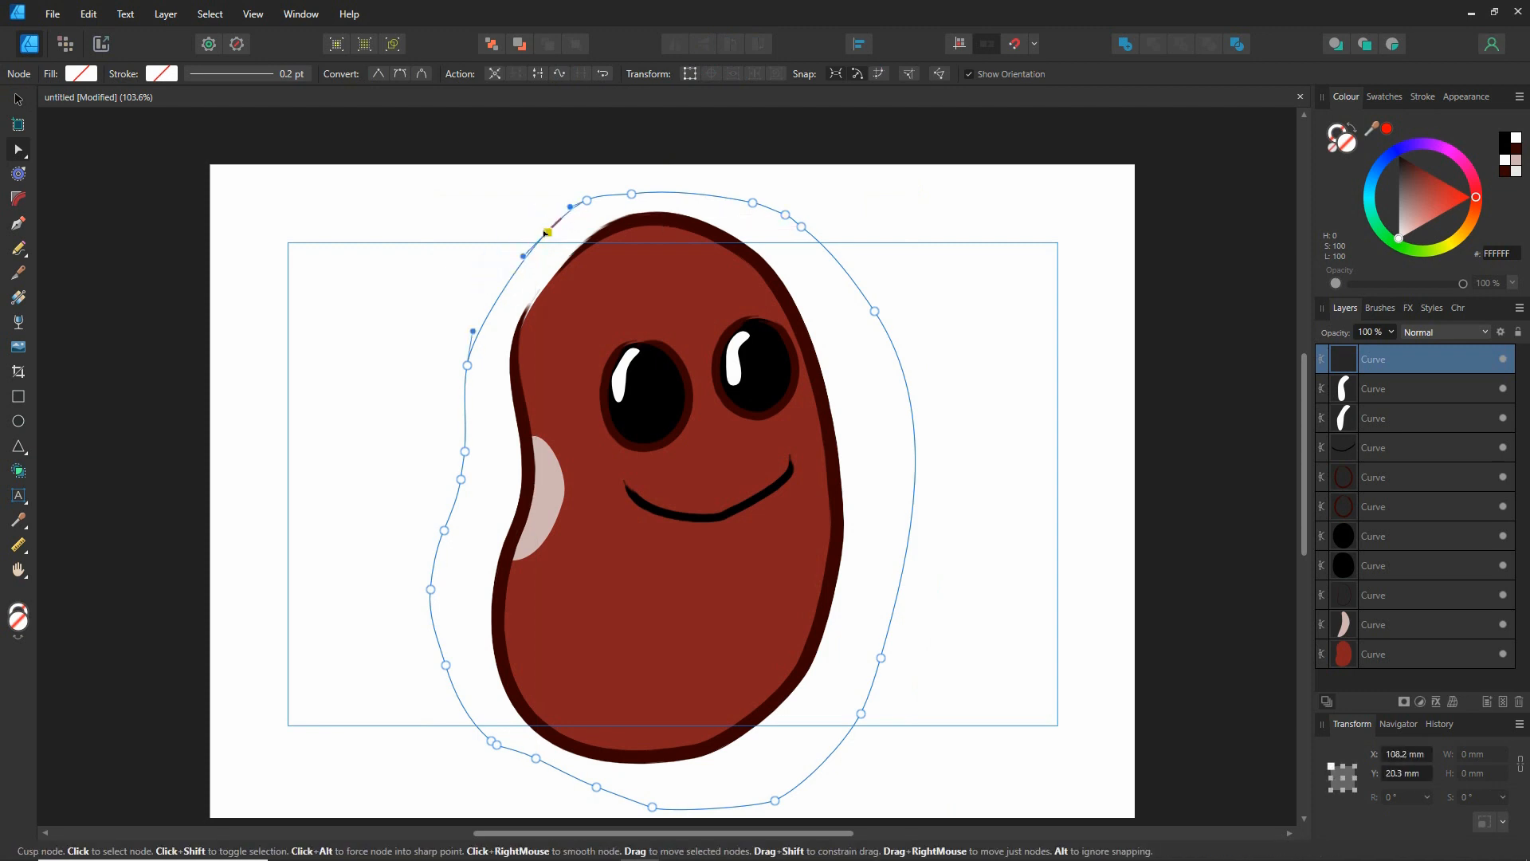
mouse_move(545, 233)
mouse_down()
mouse_move(559, 243)
mouse_move(535, 237)
mouse_up()
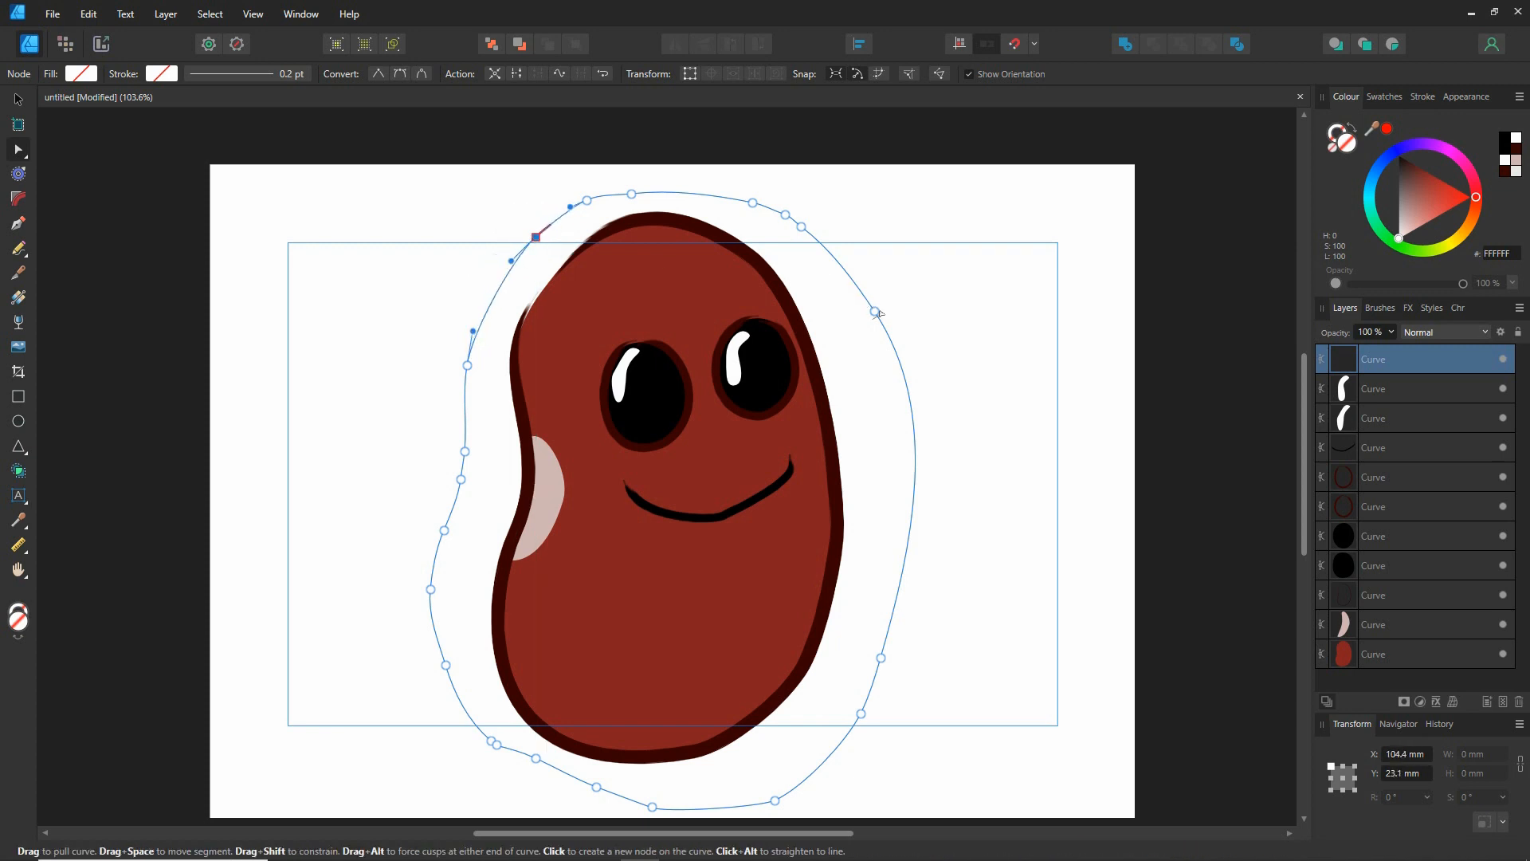
Delete the surplus nodes along the top and upper-right side of the outer outline, keeping the one above the bean's right eye
drag(874, 311, 799, 230)
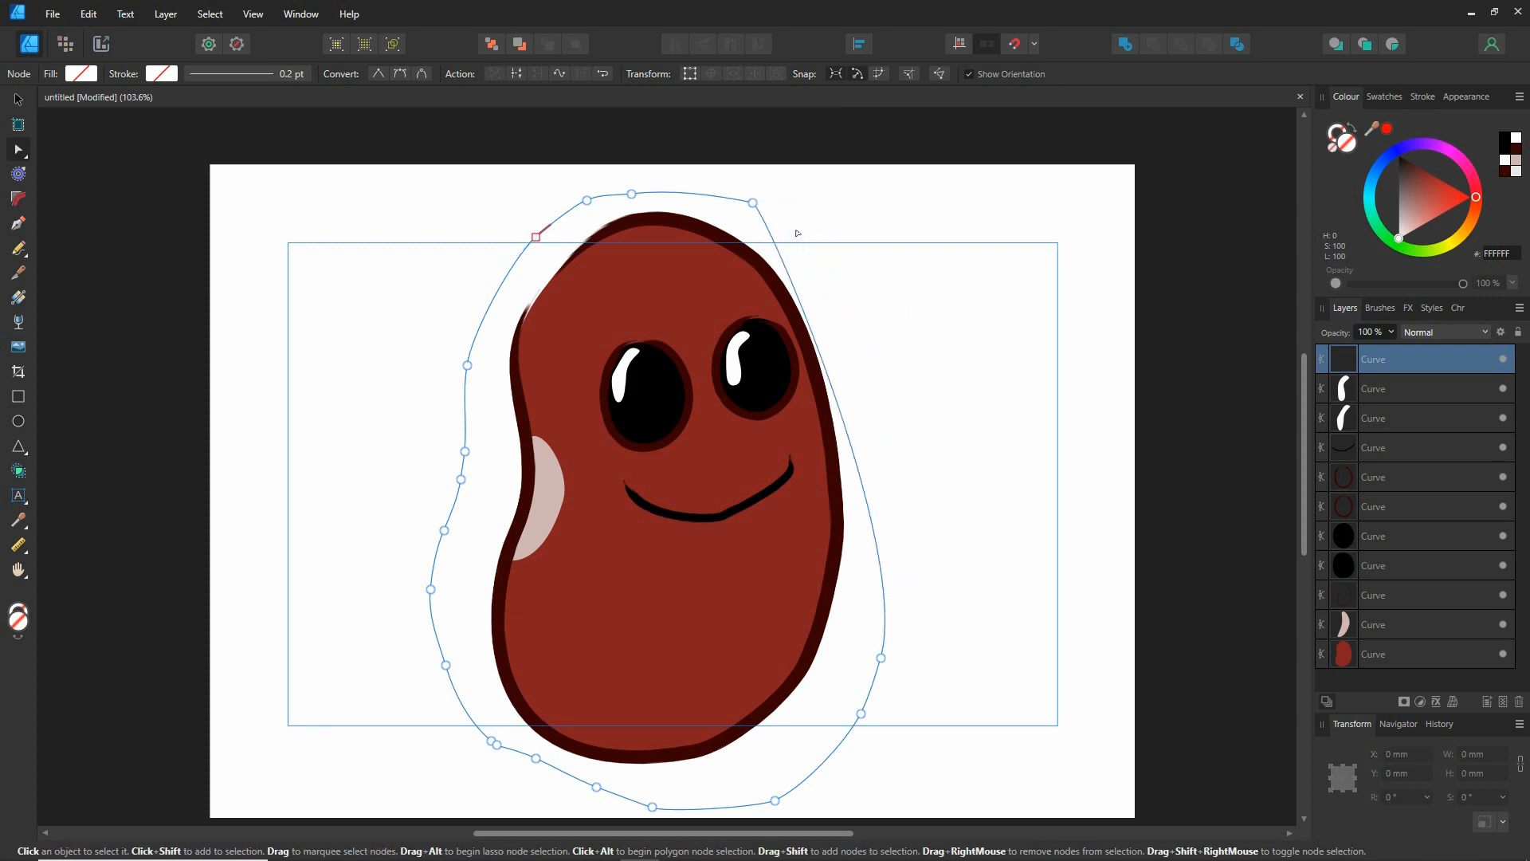
drag(798, 230, 752, 203)
click(630, 193)
key(Delete)
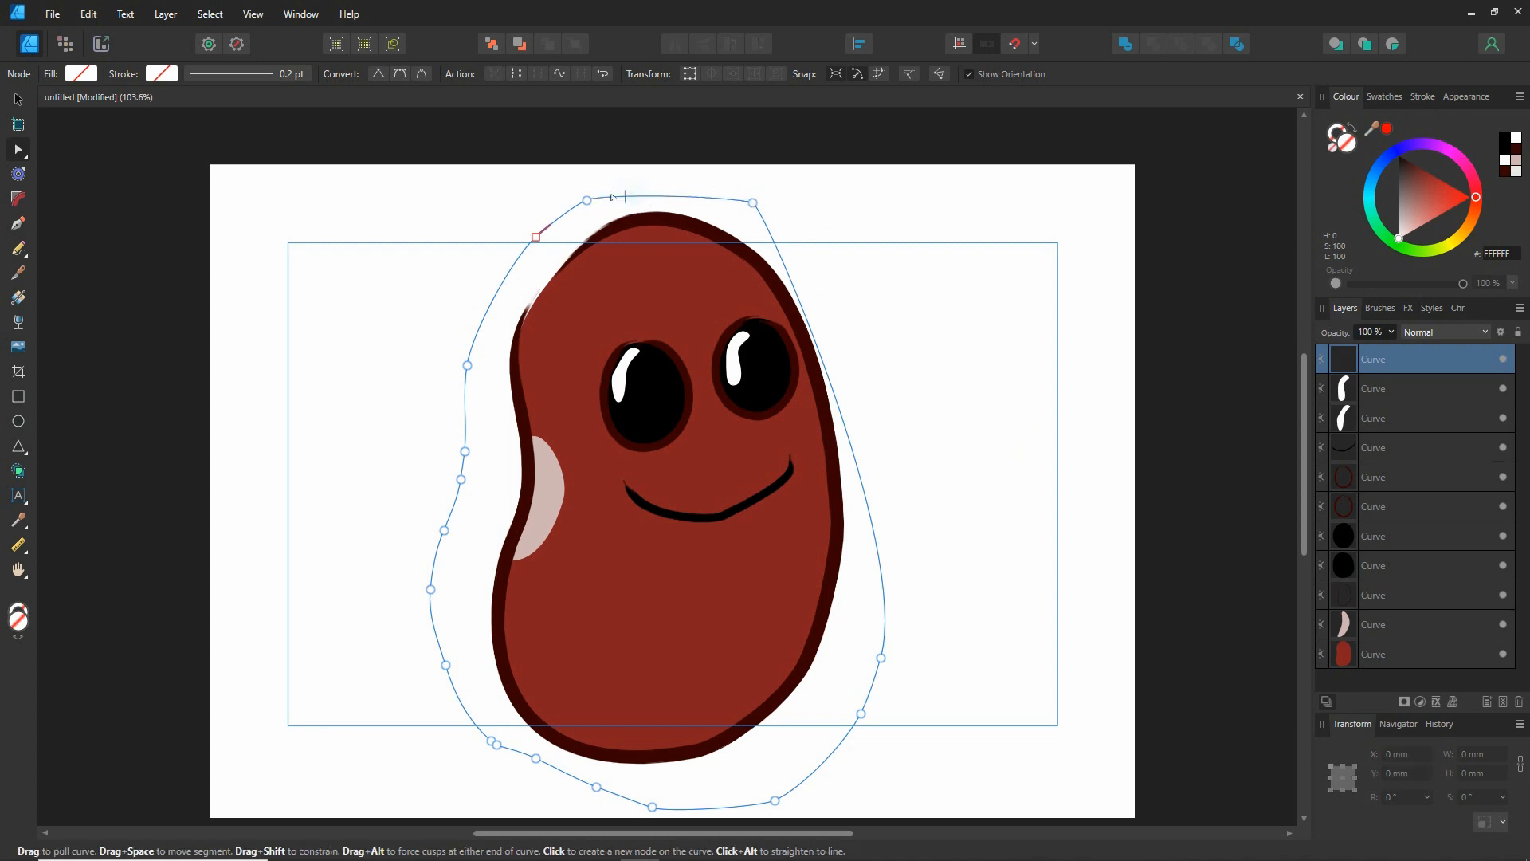
click(587, 200)
key(Delete)
Lengthen the curve handles of the outline's top-right node to round the outline over the bean's head and right side
click(535, 237)
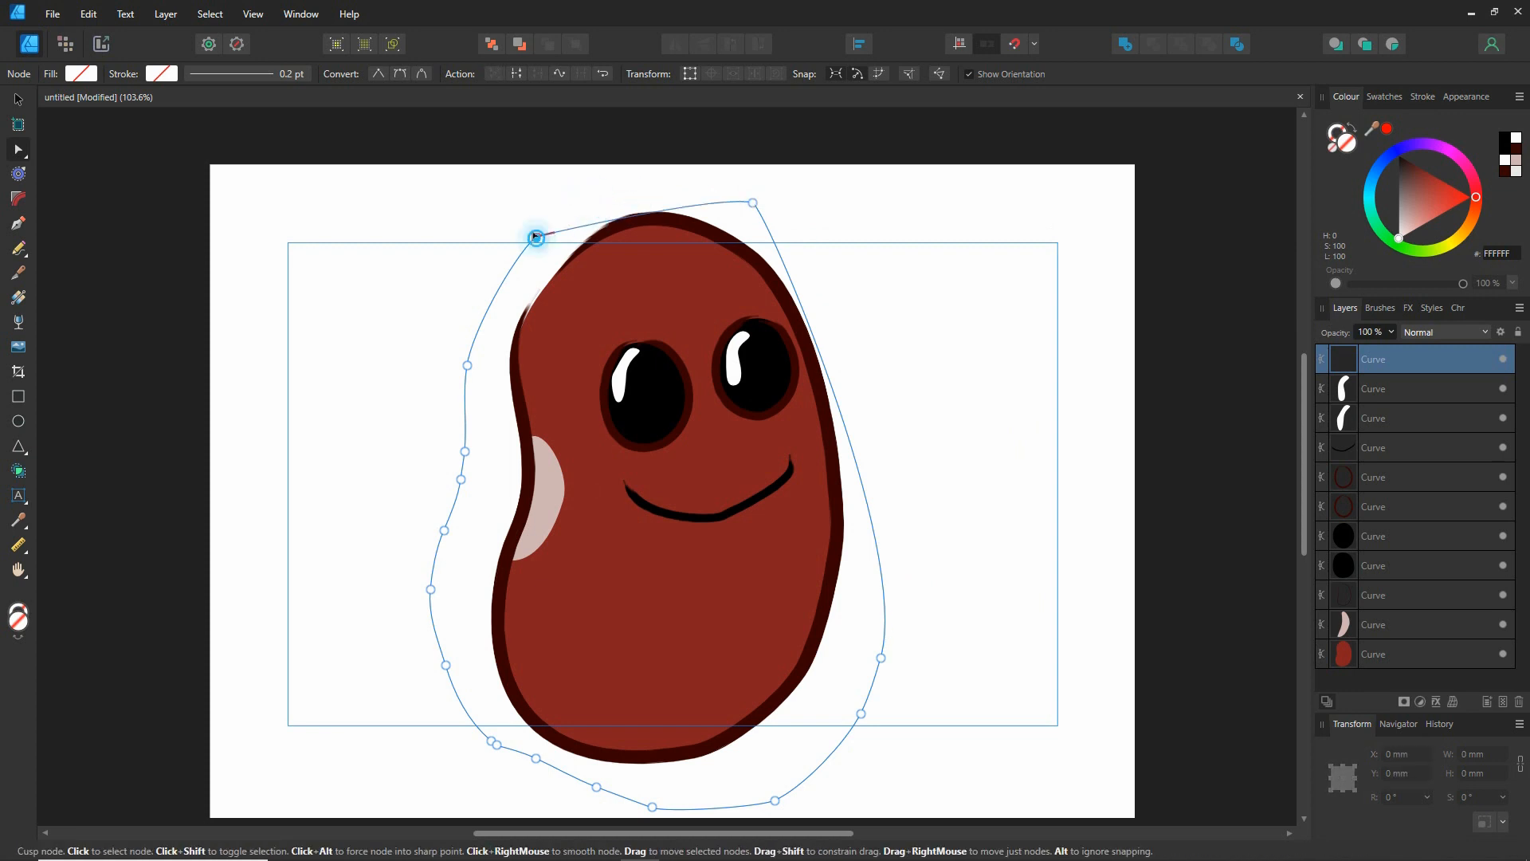
click(715, 194)
key(Delete)
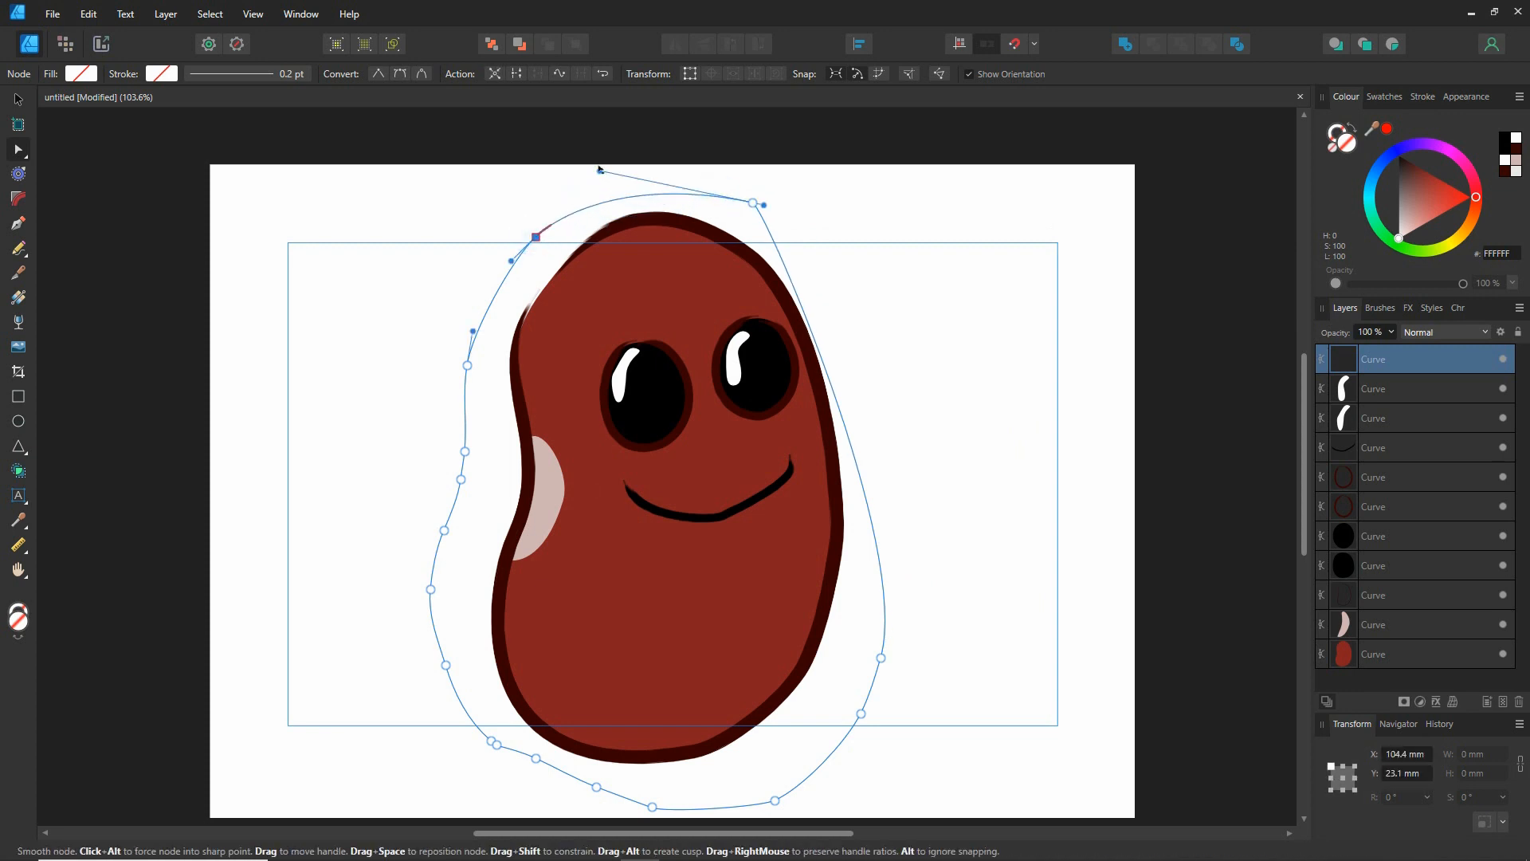
click(753, 203)
drag(760, 204, 830, 228)
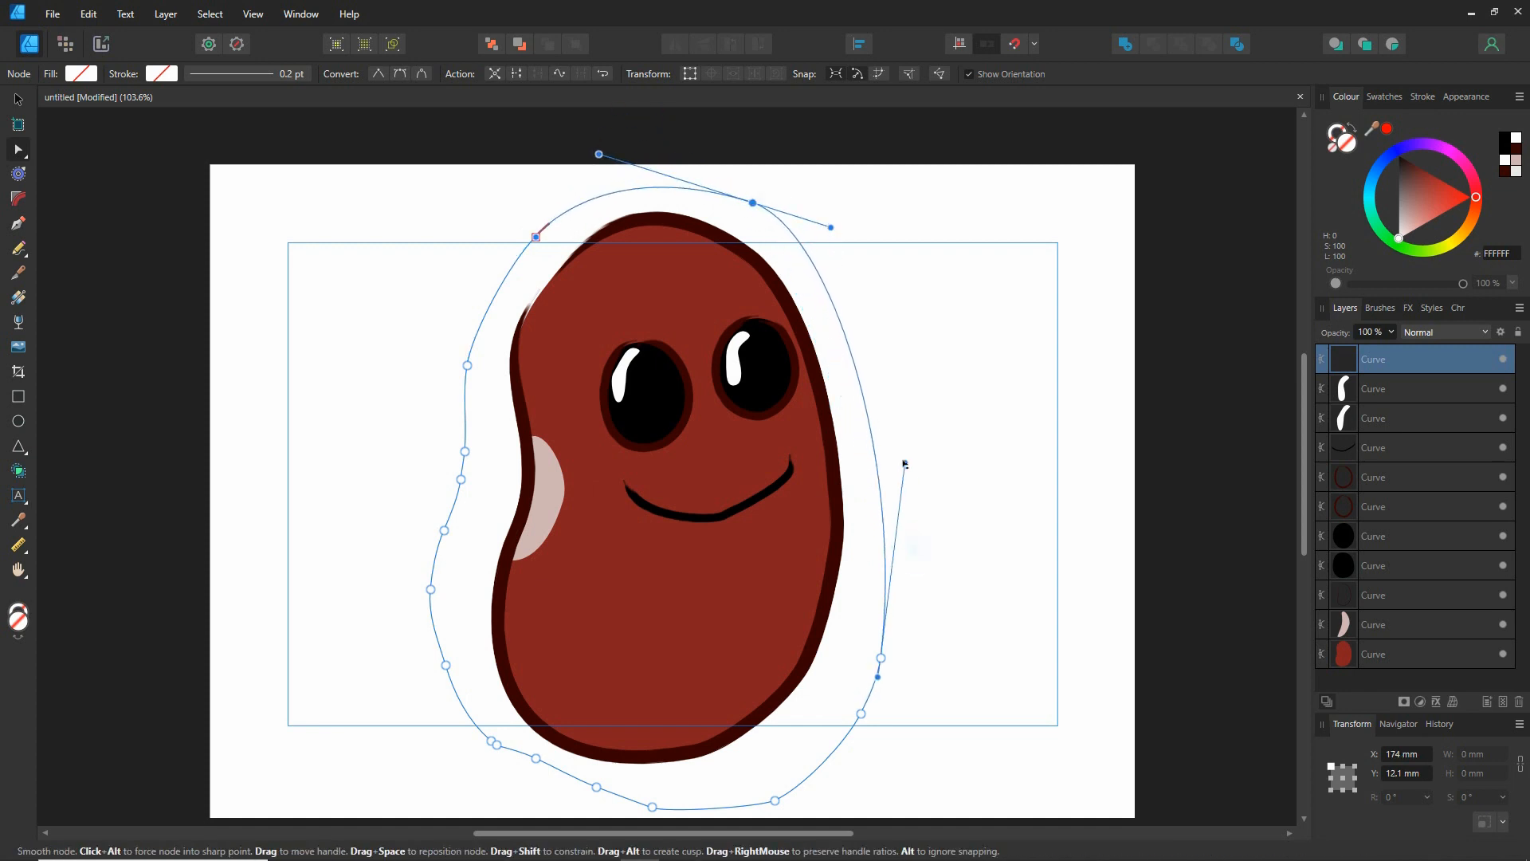
Delete the extra lower-right outline node and move the two bottom nodes inward to about (188.8, 182.5) and (159.1, 197.6) mm
drag(860, 713, 826, 679)
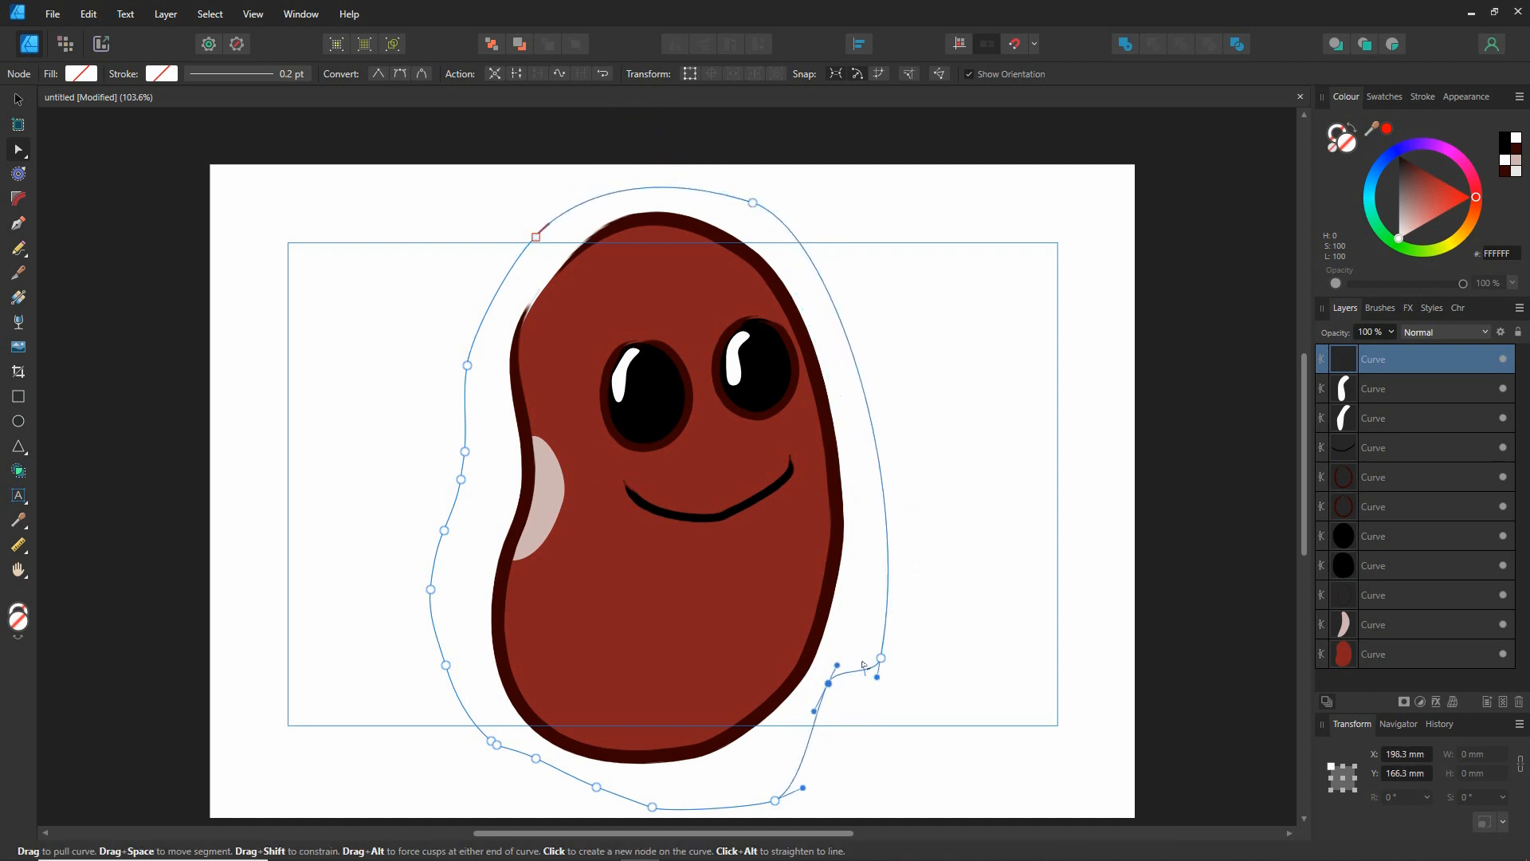
key(Delete)
drag(777, 798, 797, 741)
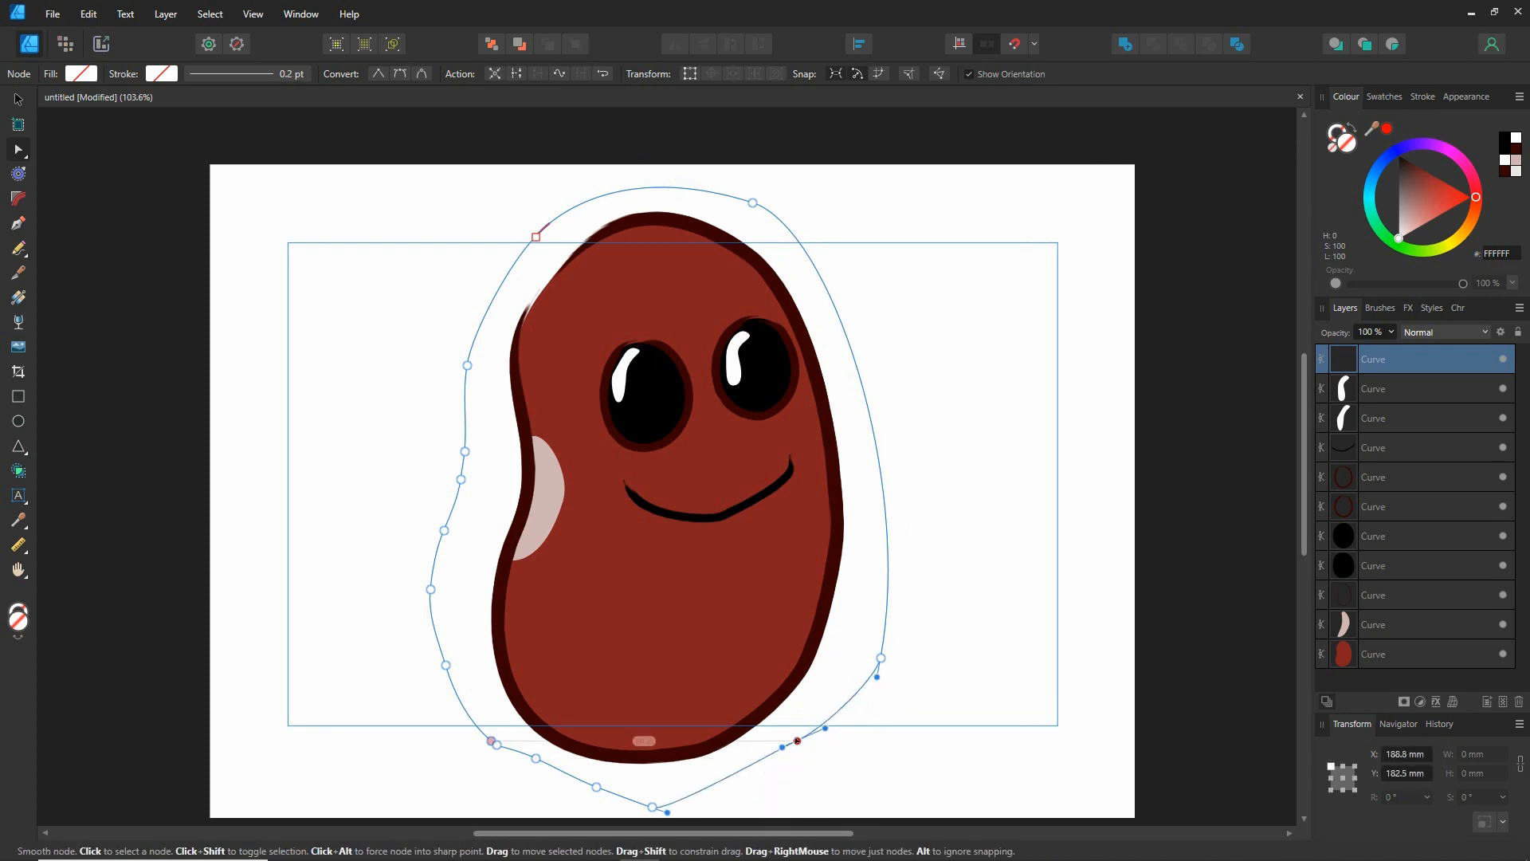
drag(654, 808, 706, 779)
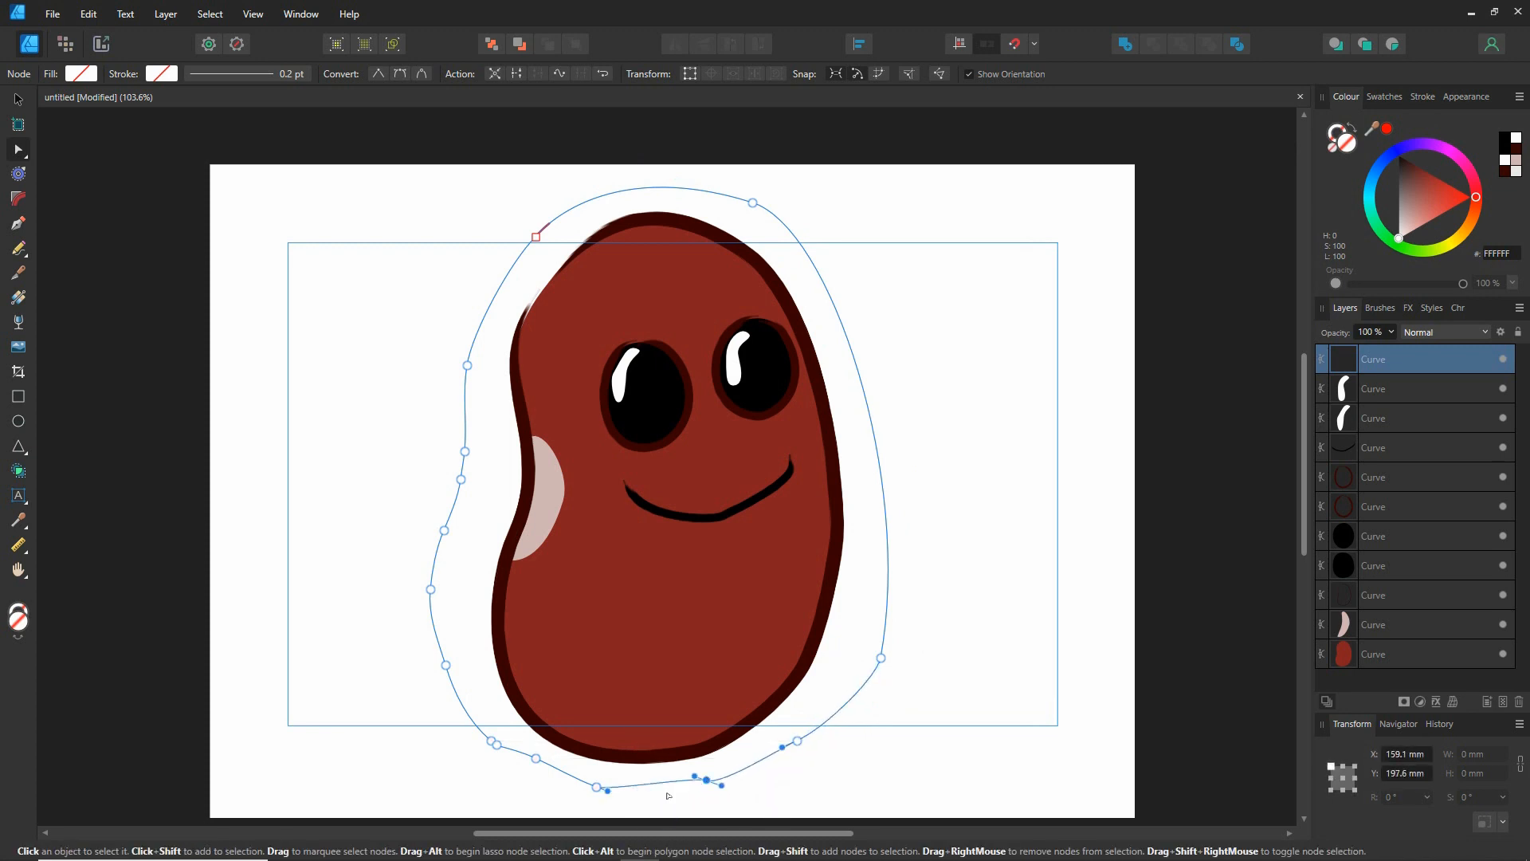
Delete the three surplus nodes along the outline's lower-left edge, keeping the one directly below the bean's left corner
click(596, 786)
key(Delete)
click(498, 746)
key(Delete)
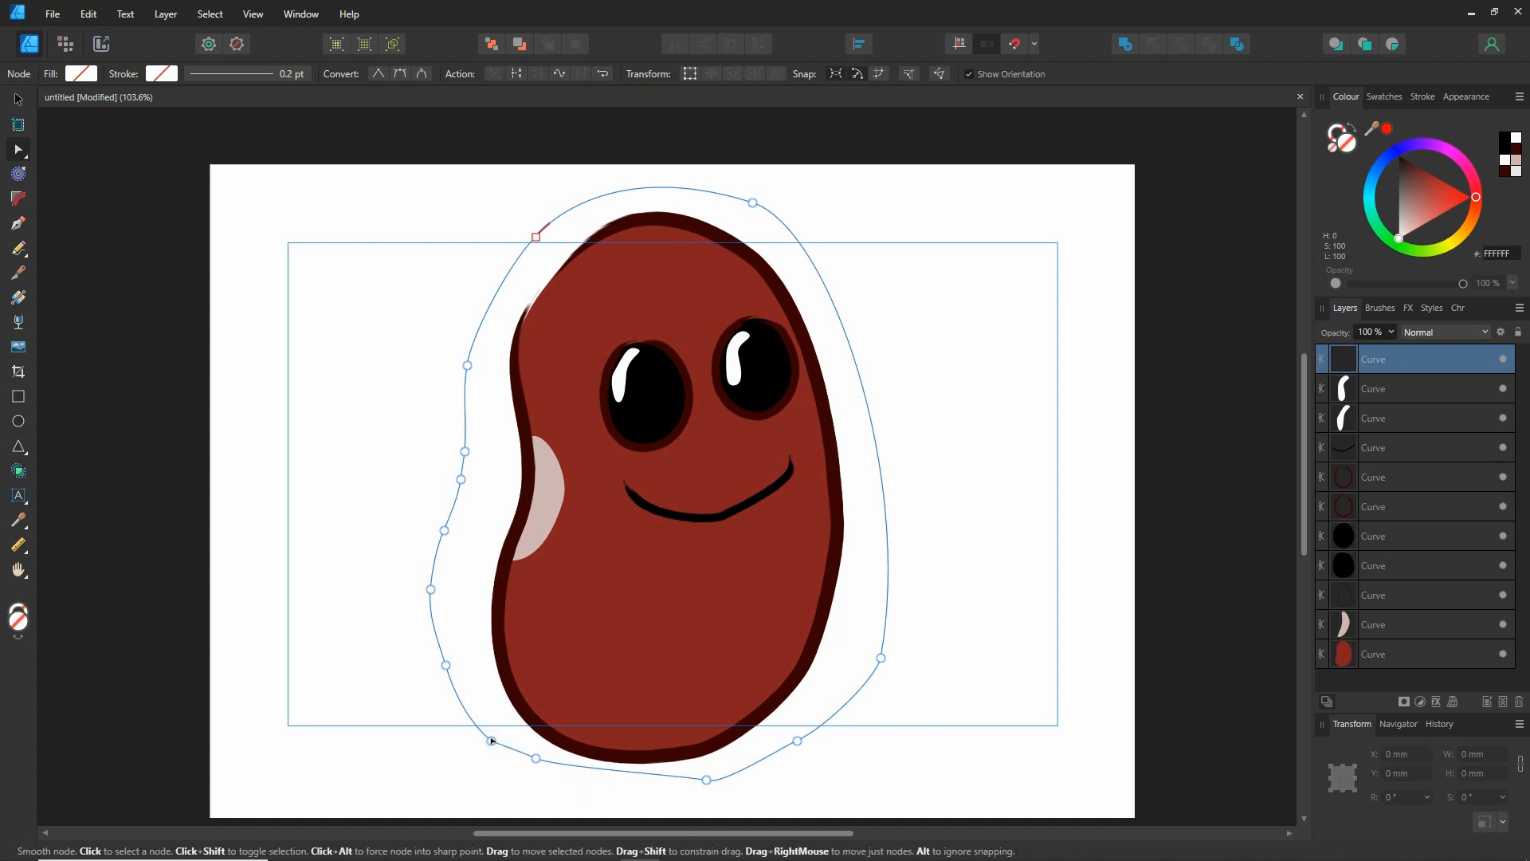
click(492, 742)
key(Delete)
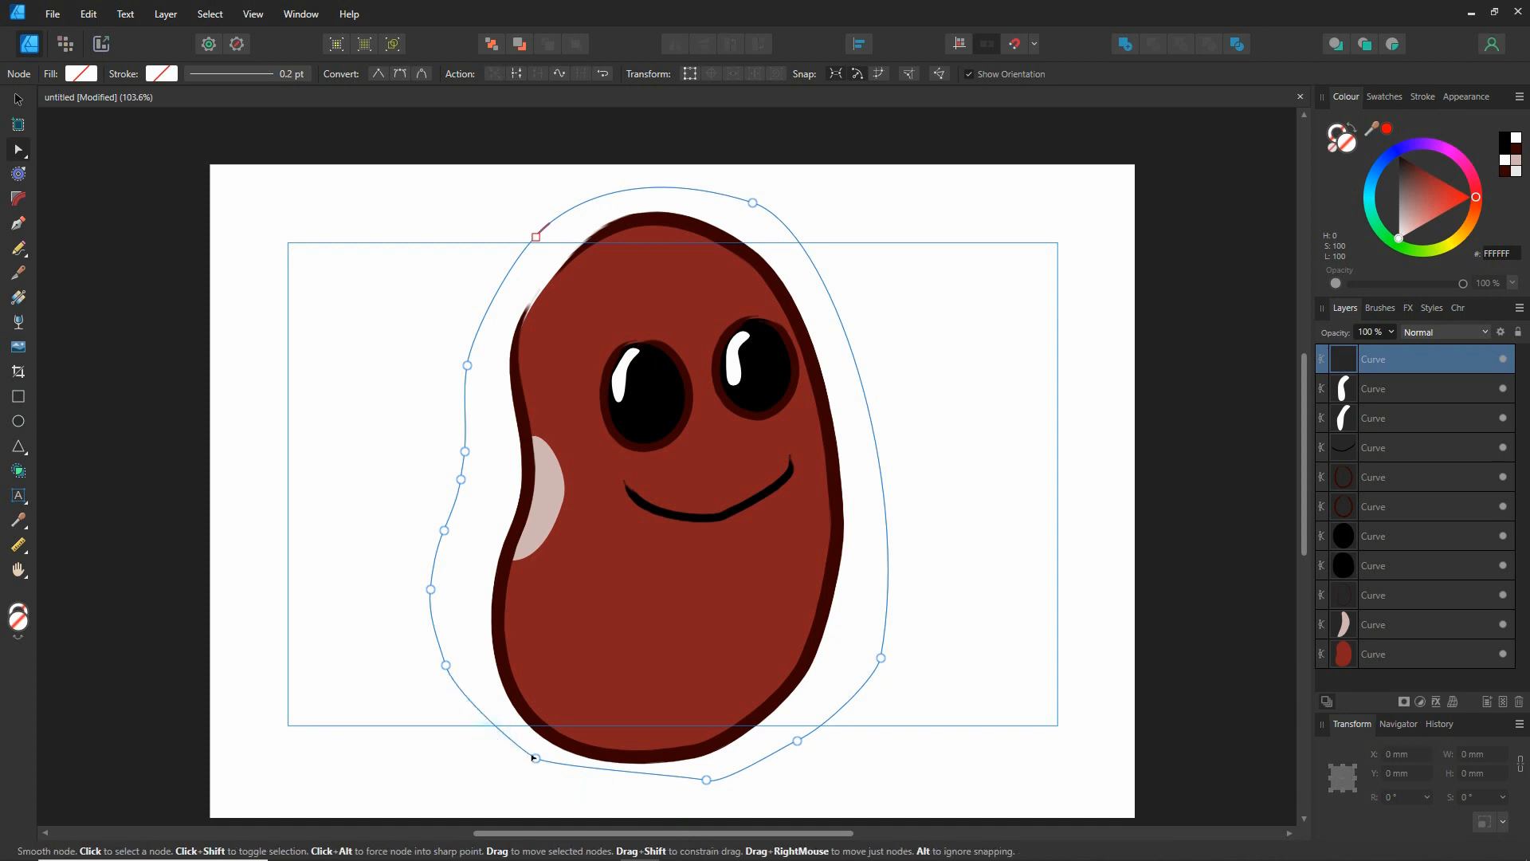
Extend both curve handles of the outline's bottom node to smooth the curve beneath the bean
click(706, 779)
drag(687, 783, 618, 793)
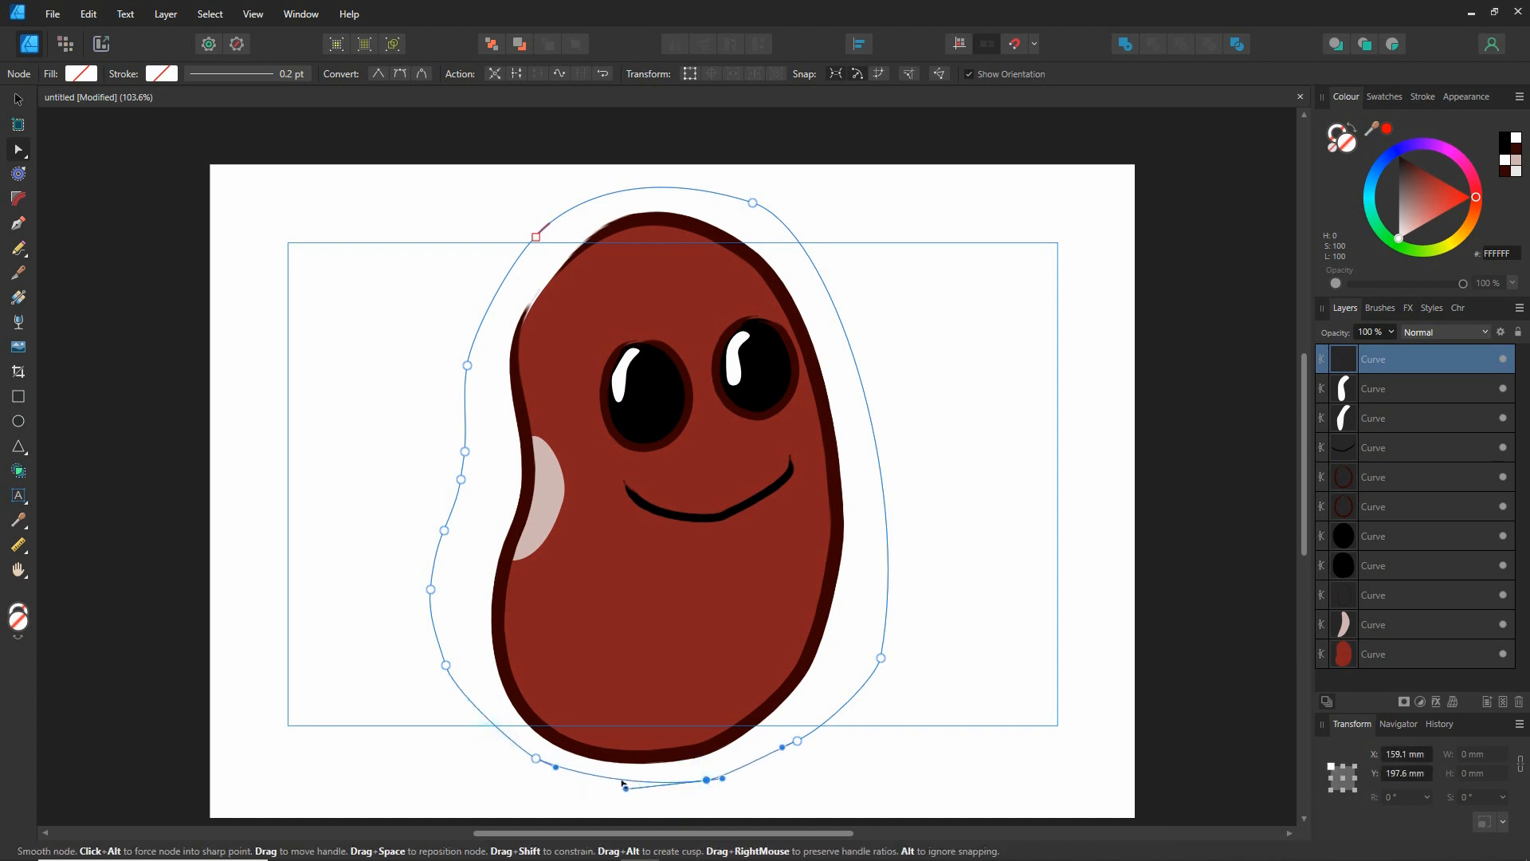
drag(755, 775, 784, 754)
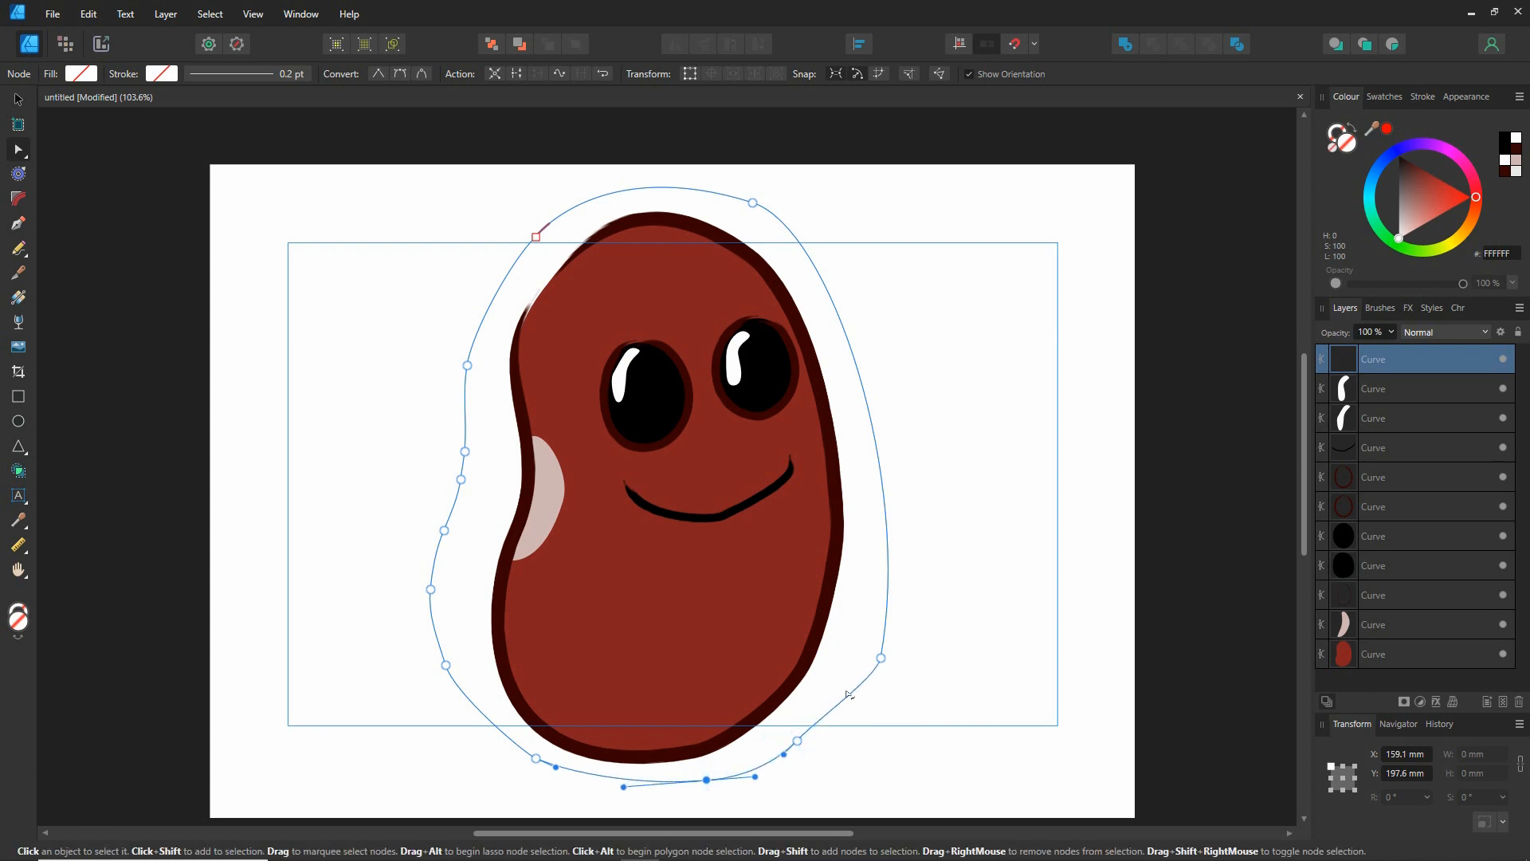
Delete the three surplus nodes on the left side of the outline, two beside the bean's highlight and one below
click(460, 479)
key(Delete)
click(465, 451)
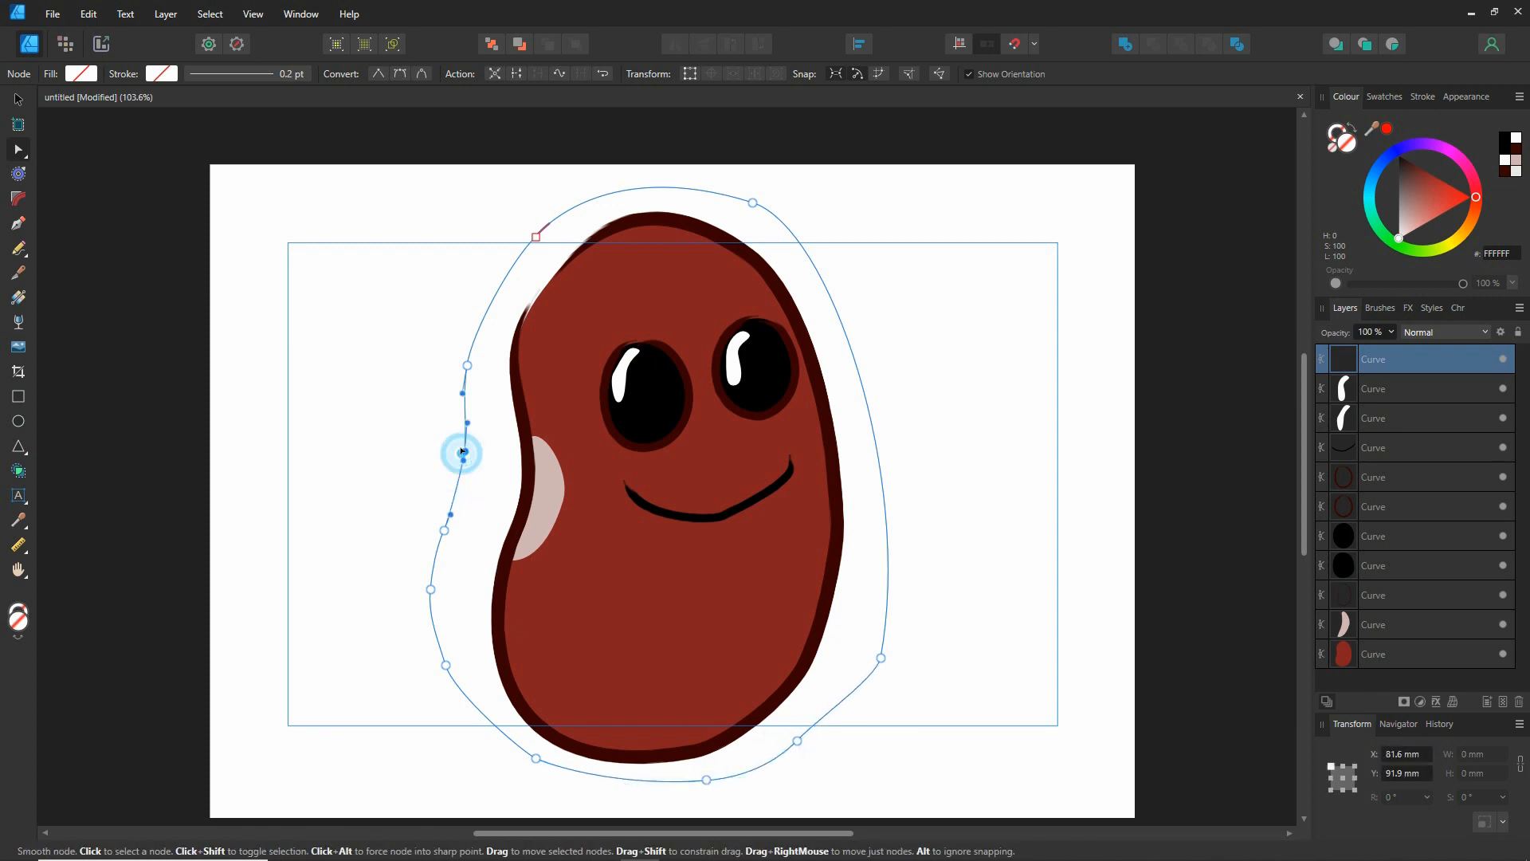
key(Delete)
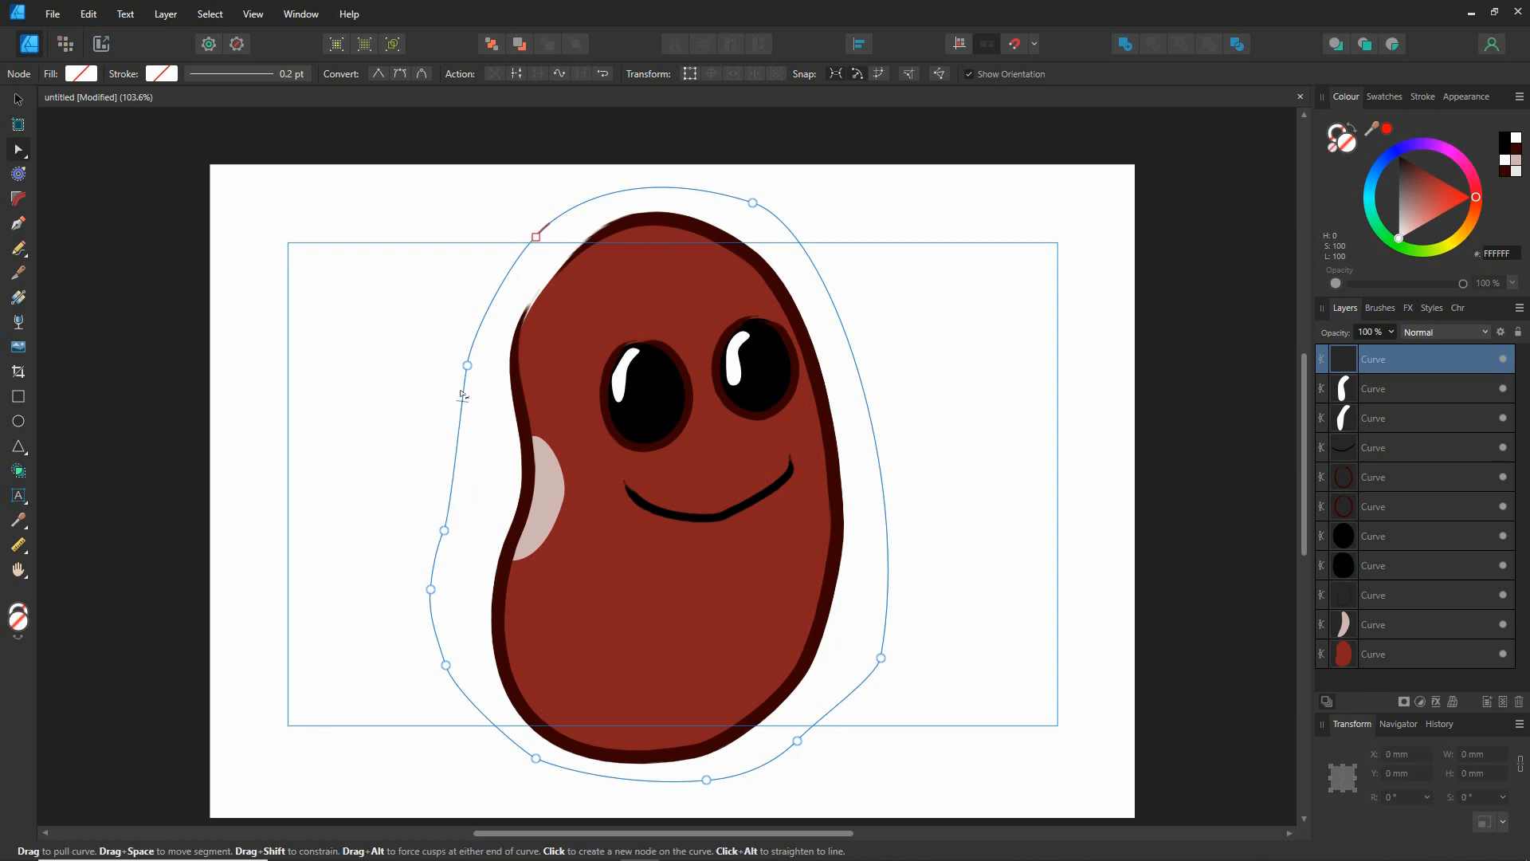
click(431, 589)
key(Delete)
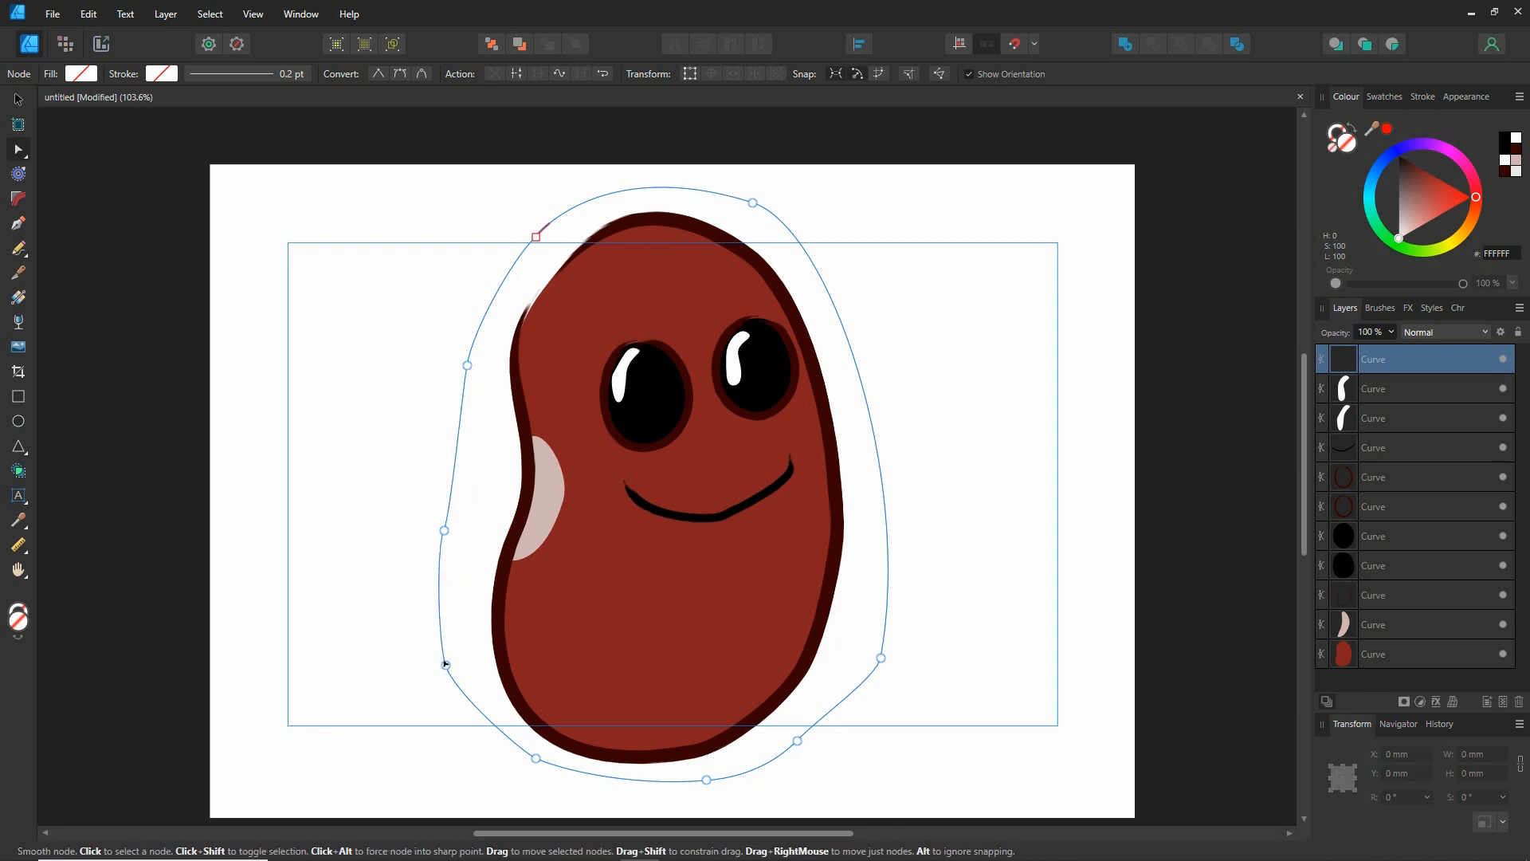
Move the two lower-left outline nodes closer to the bean and adjust the handles so the outline follows its left and top edges
drag(446, 664, 467, 671)
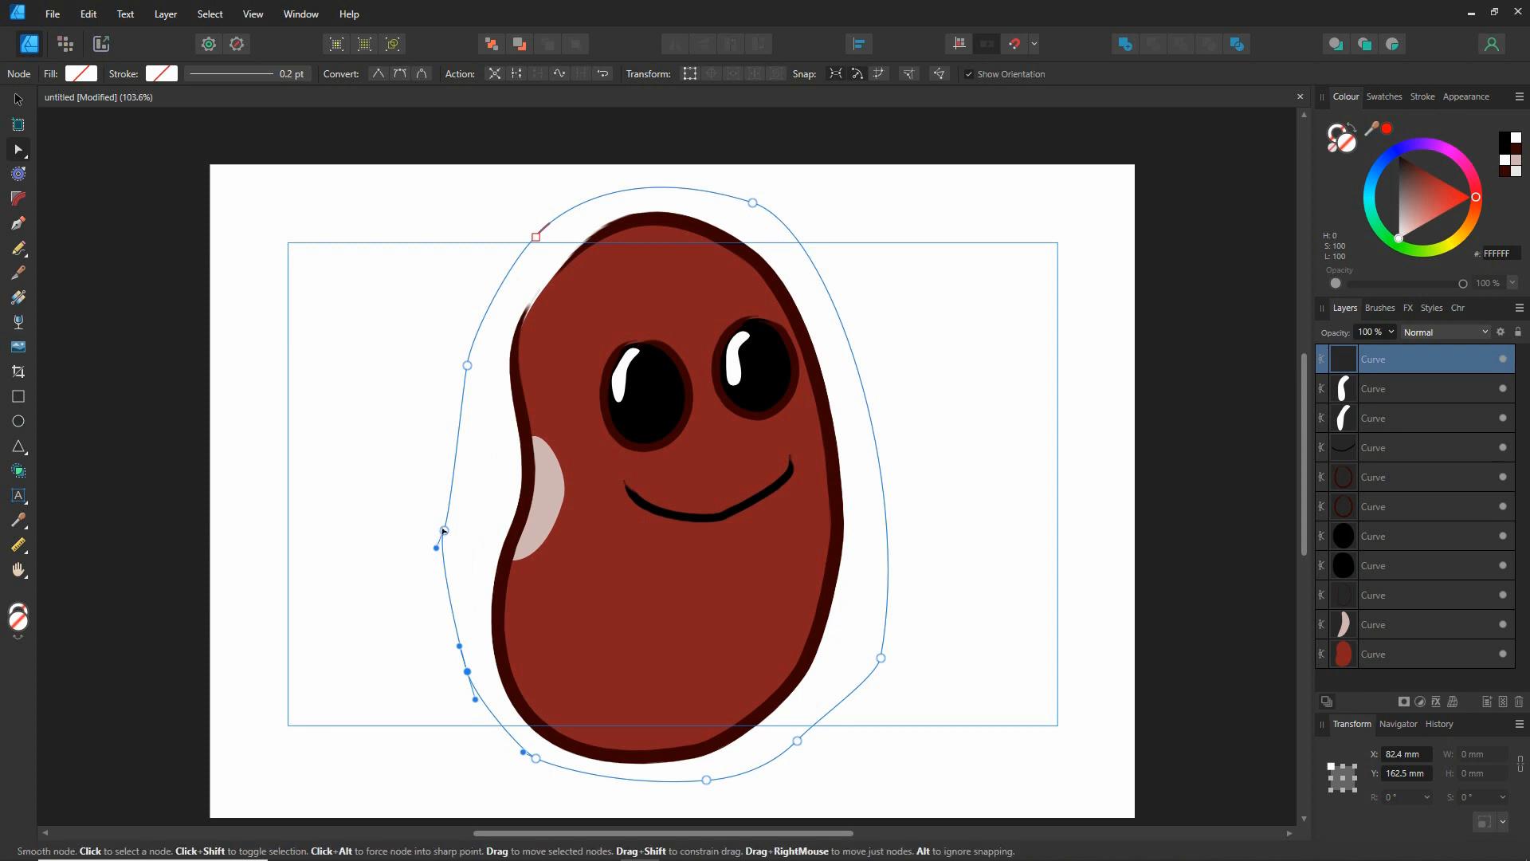
drag(444, 531, 470, 491)
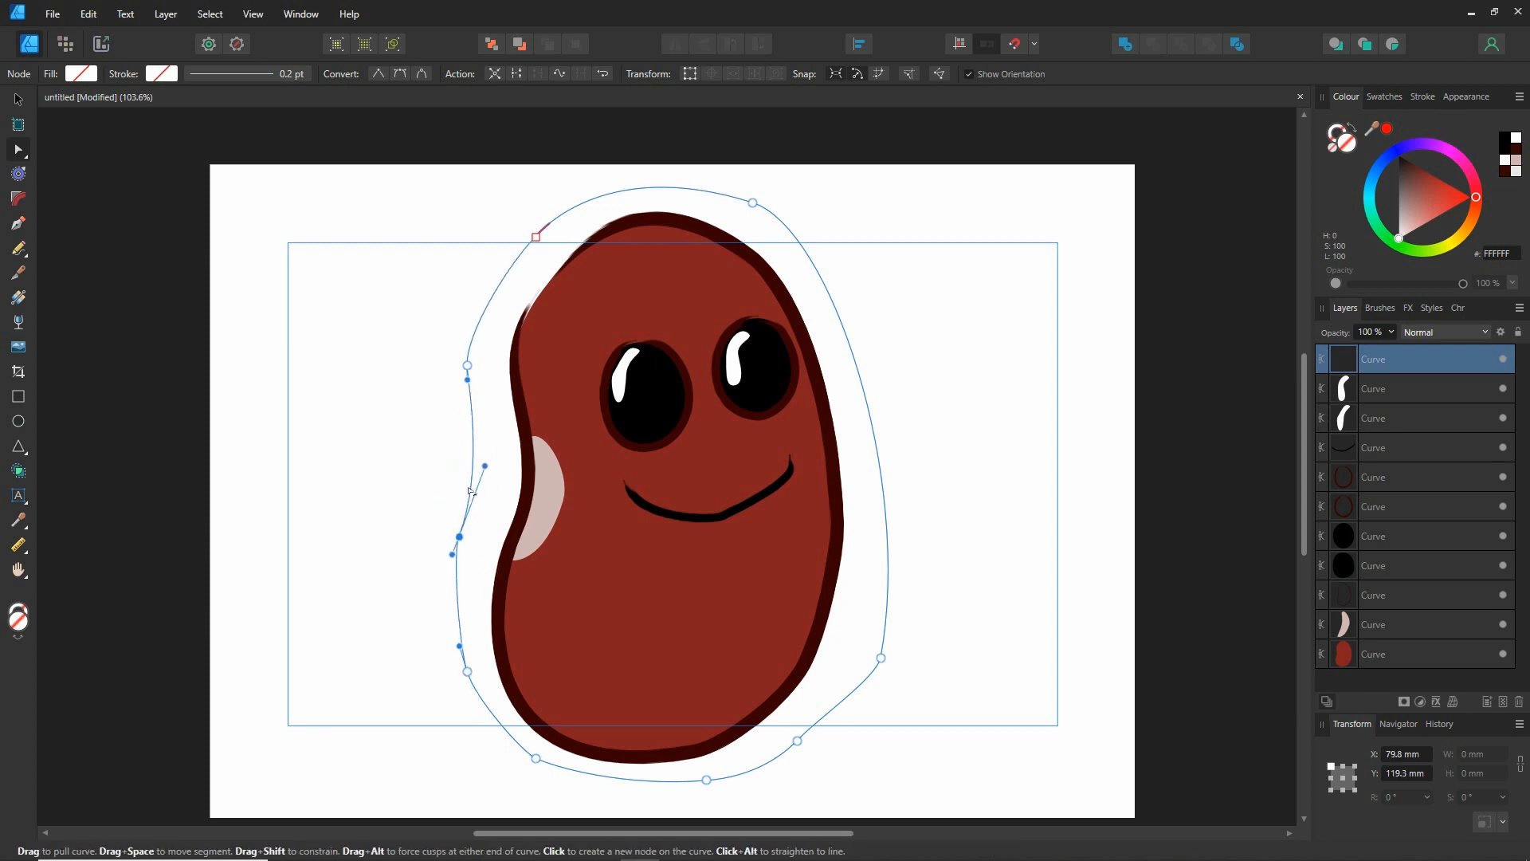
click(467, 365)
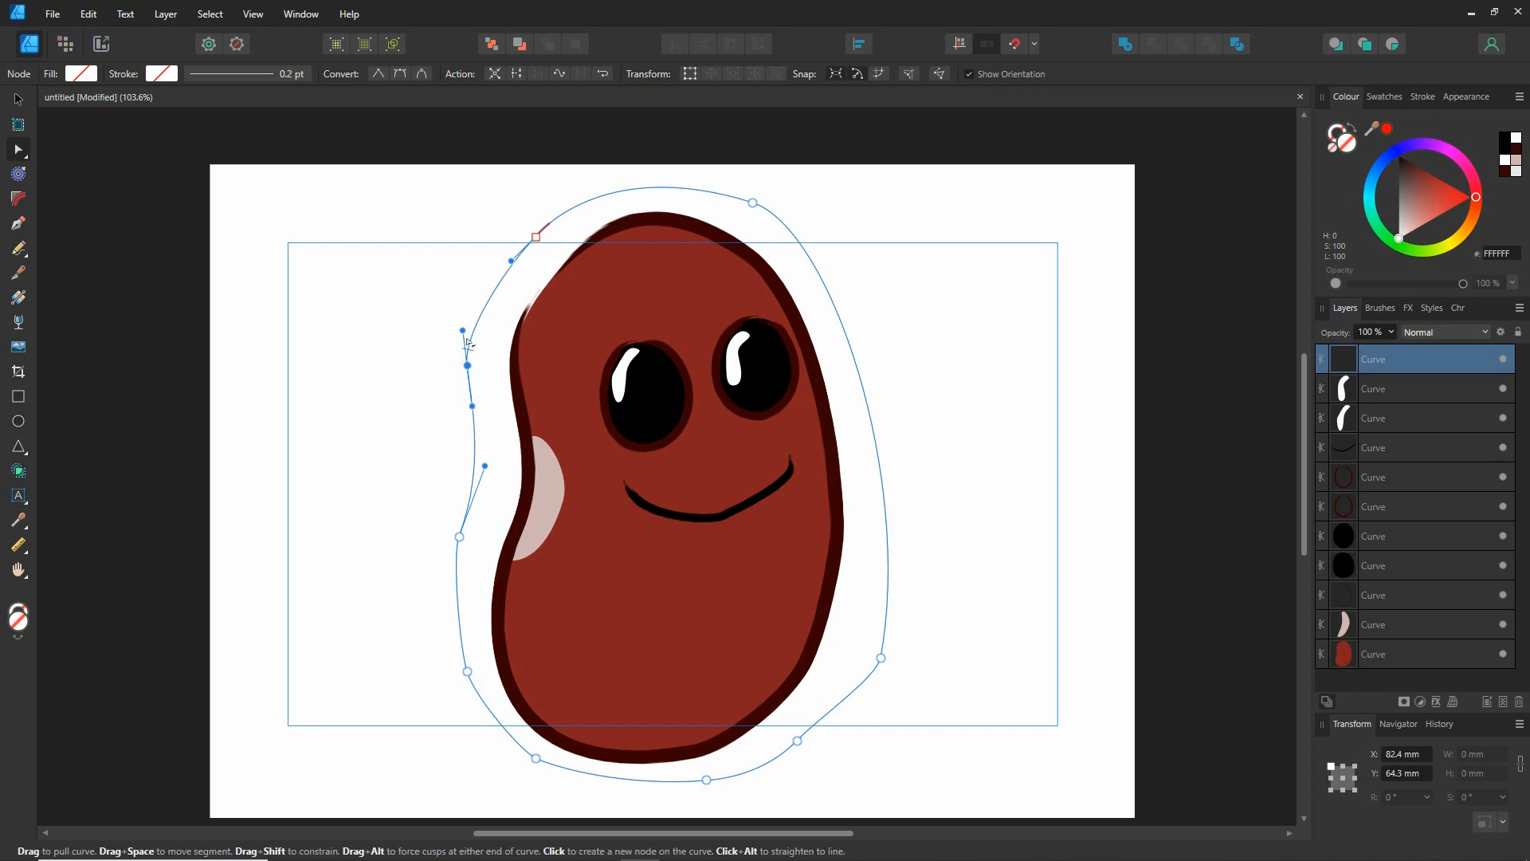
drag(463, 329, 456, 326)
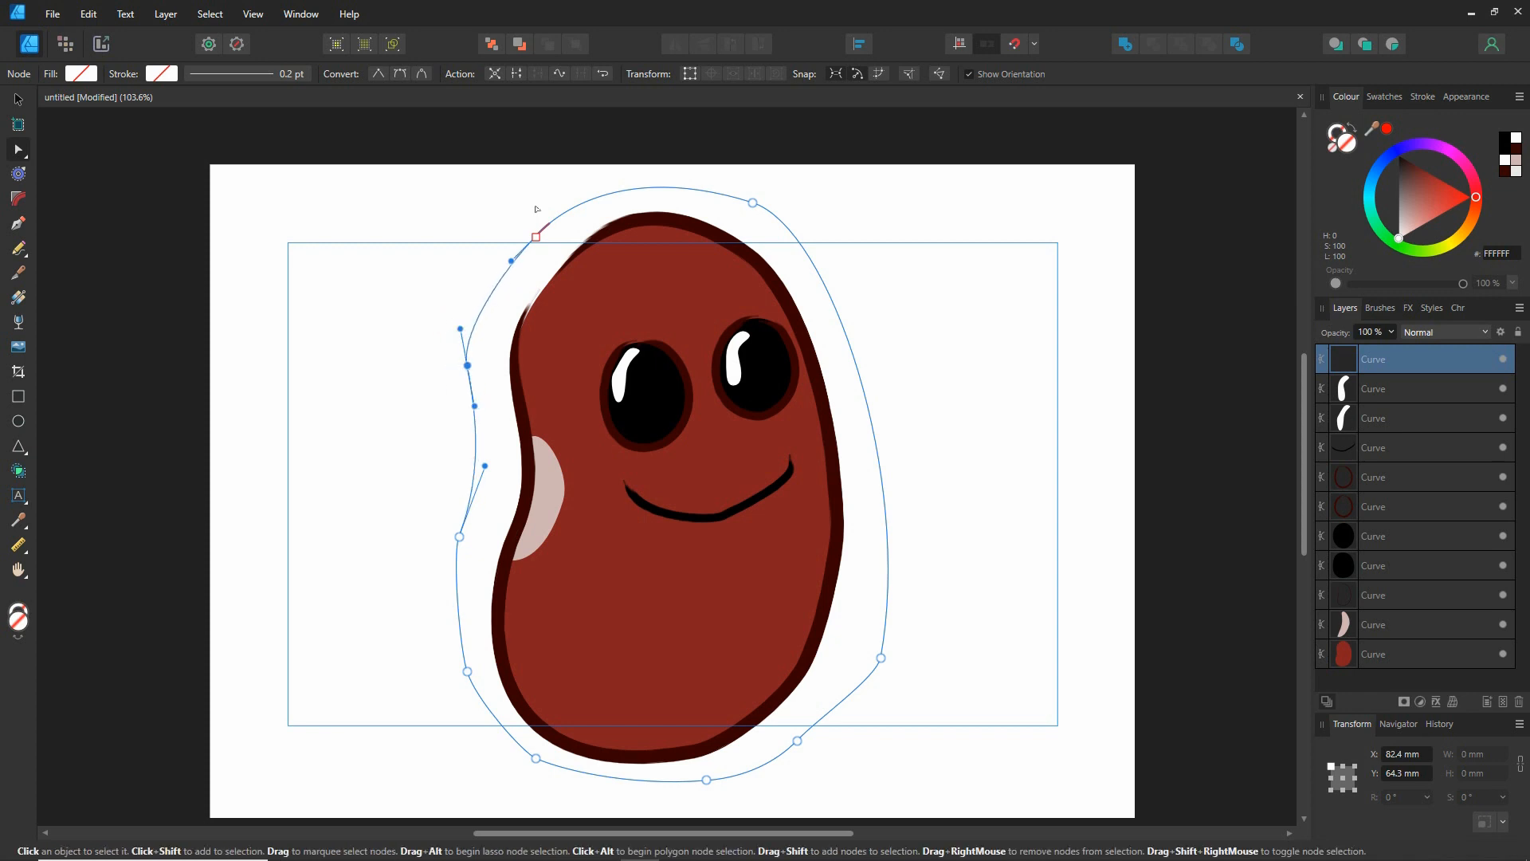
click(535, 237)
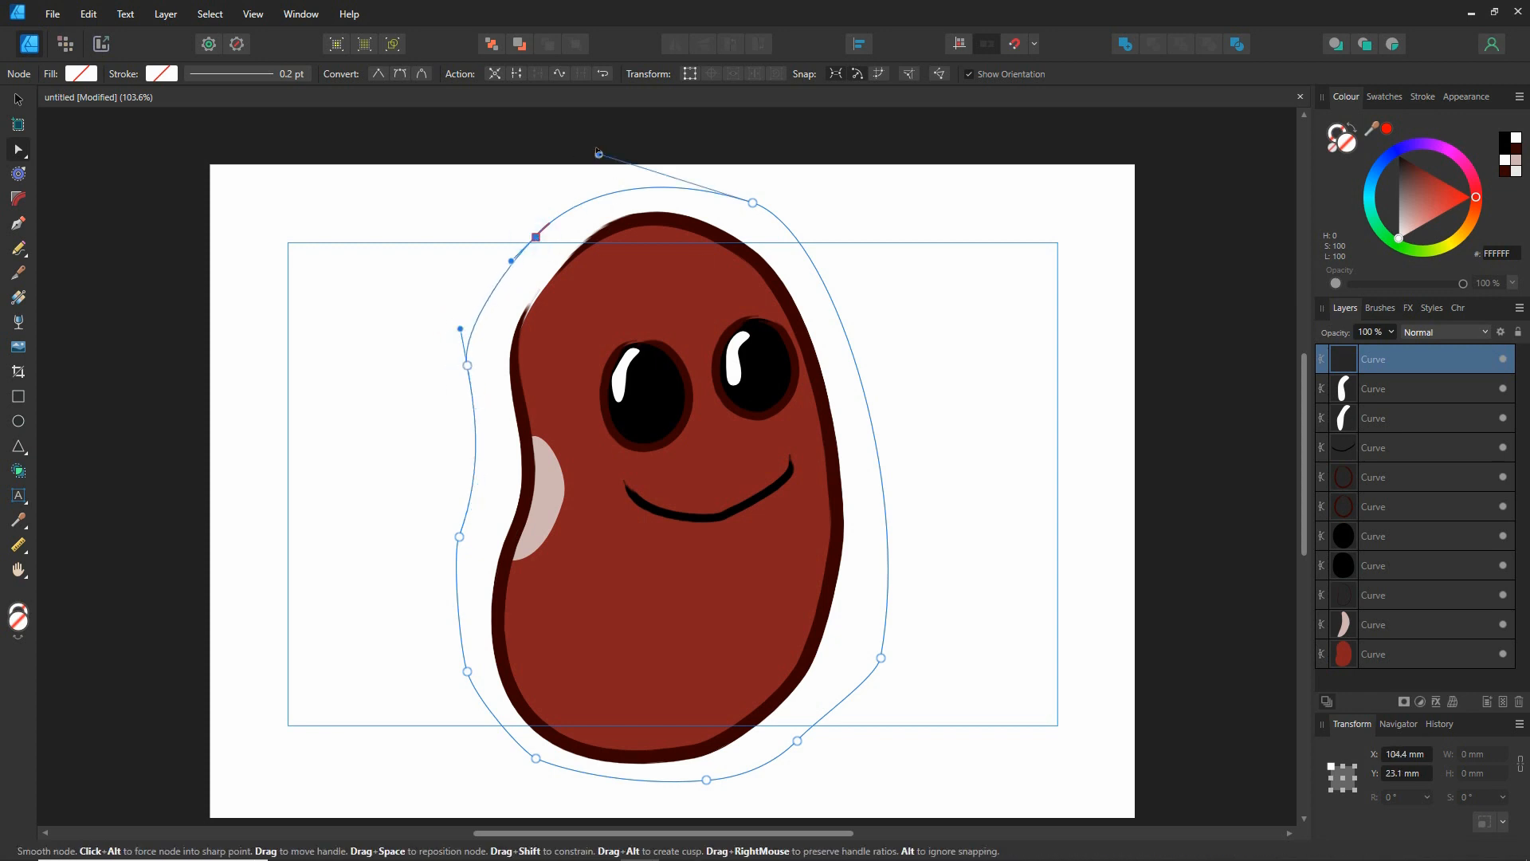
mouse_move(598, 154)
mouse_down()
mouse_move(652, 159)
mouse_move(548, 160)
mouse_move(601, 152)
mouse_up()
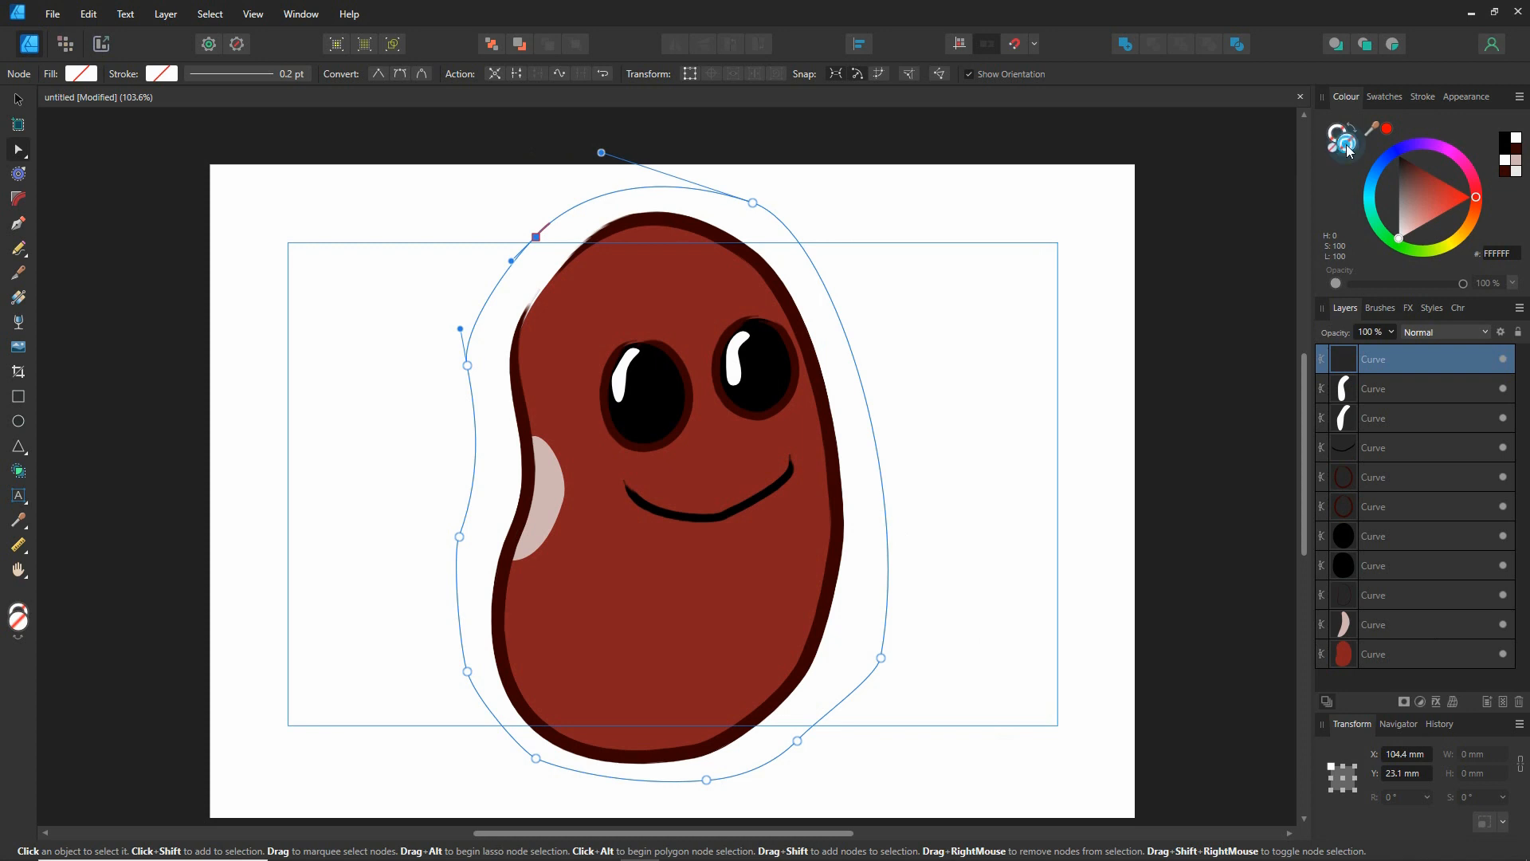
Fill the outer outline with pale pink FFF1F1 and place it behind all the bean's curves
mouse_move(1400, 211)
mouse_down()
mouse_move(1403, 242)
mouse_move(1386, 247)
mouse_move(1402, 237)
mouse_up()
drag(1351, 361, 1339, 667)
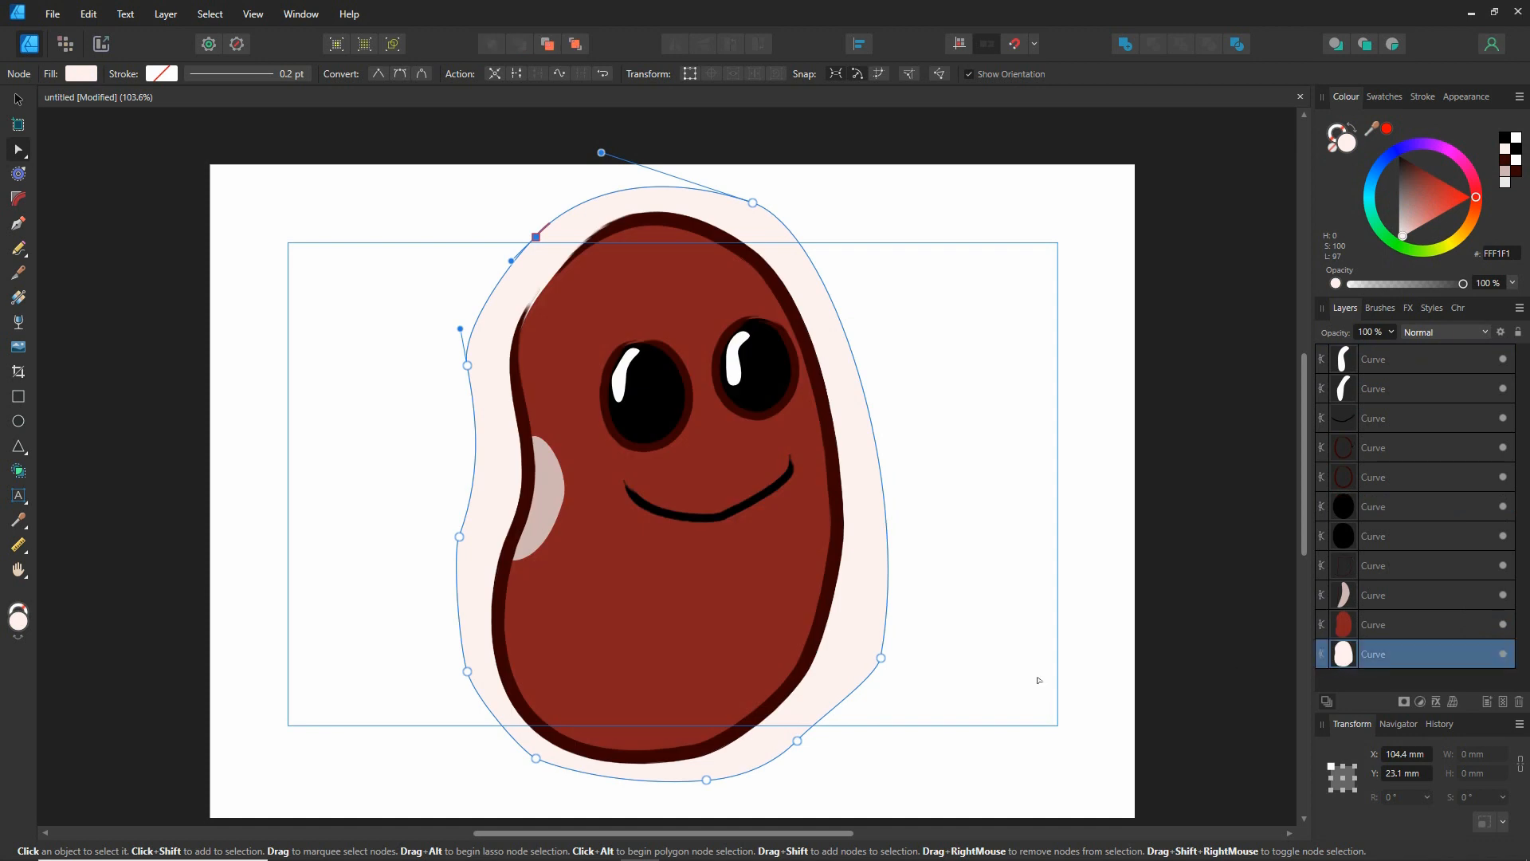
click(941, 680)
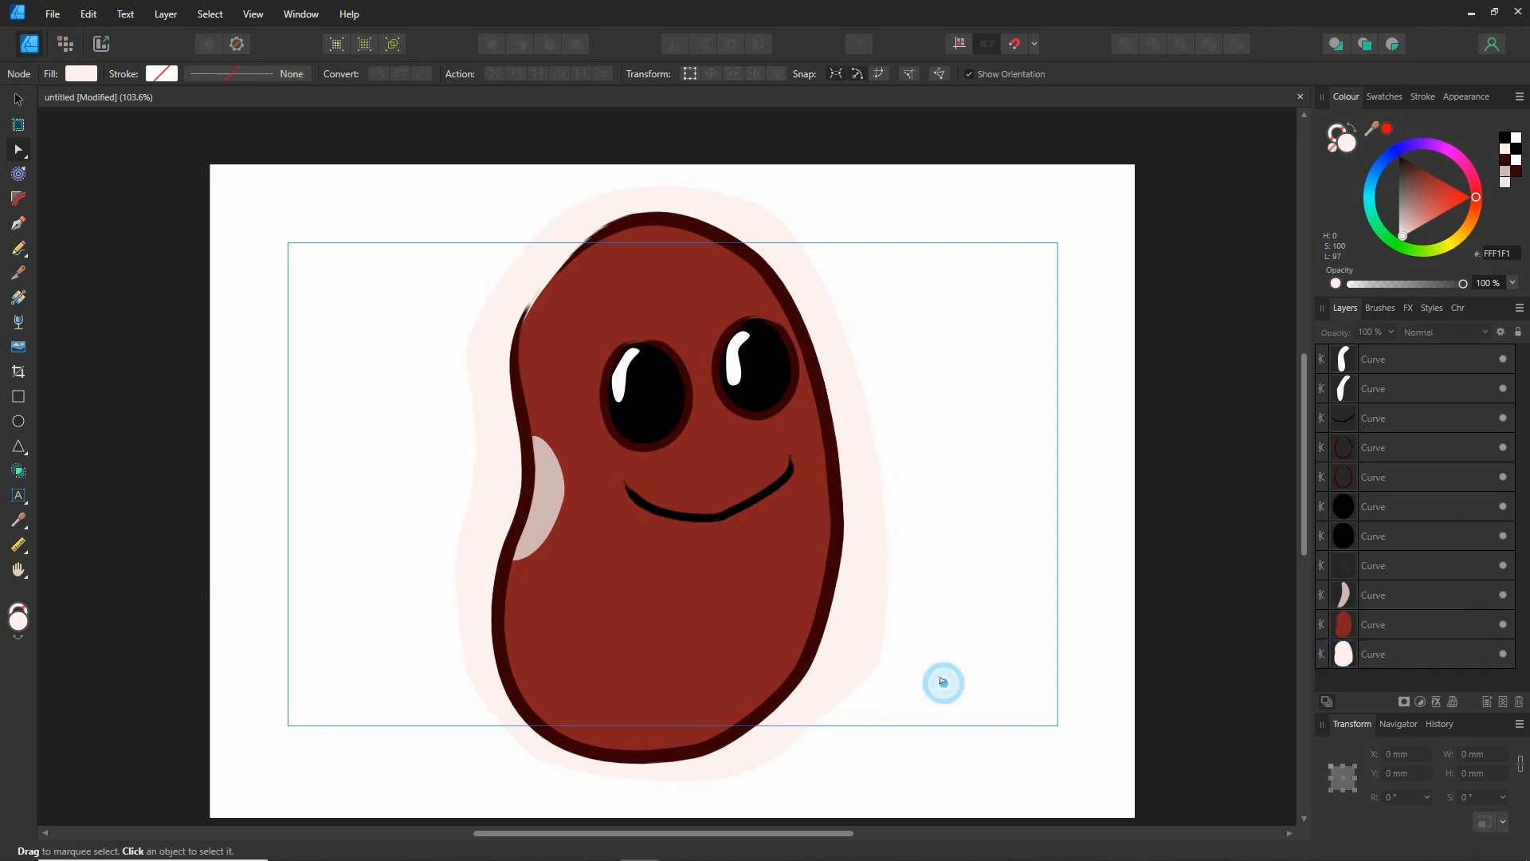
click(865, 588)
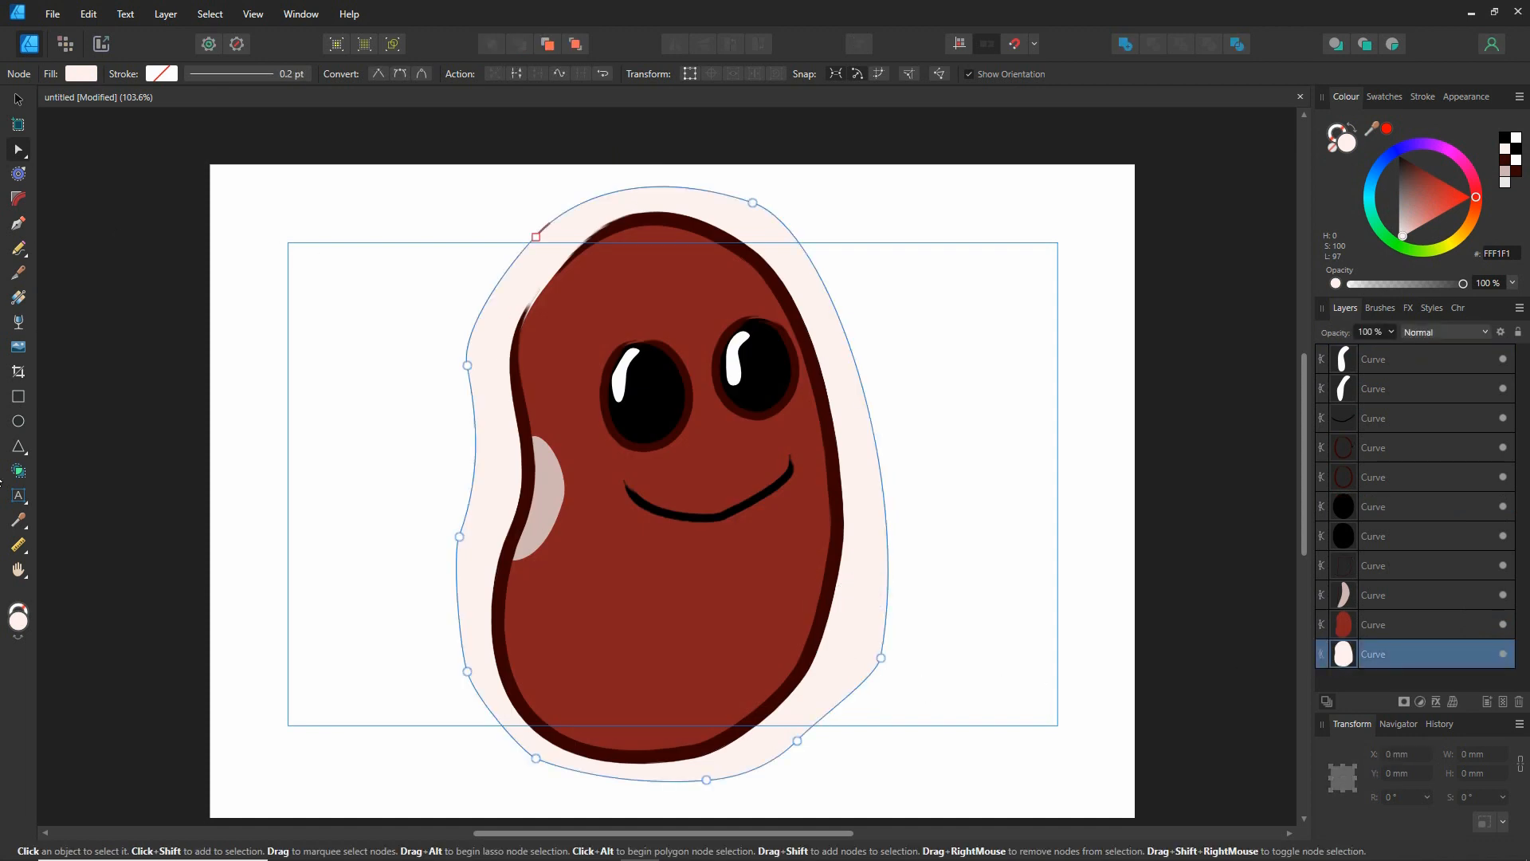
Draw a rectangle about 290 × 206 mm over the page and place it beneath all the curves
click(19, 396)
drag(227, 168, 1136, 777)
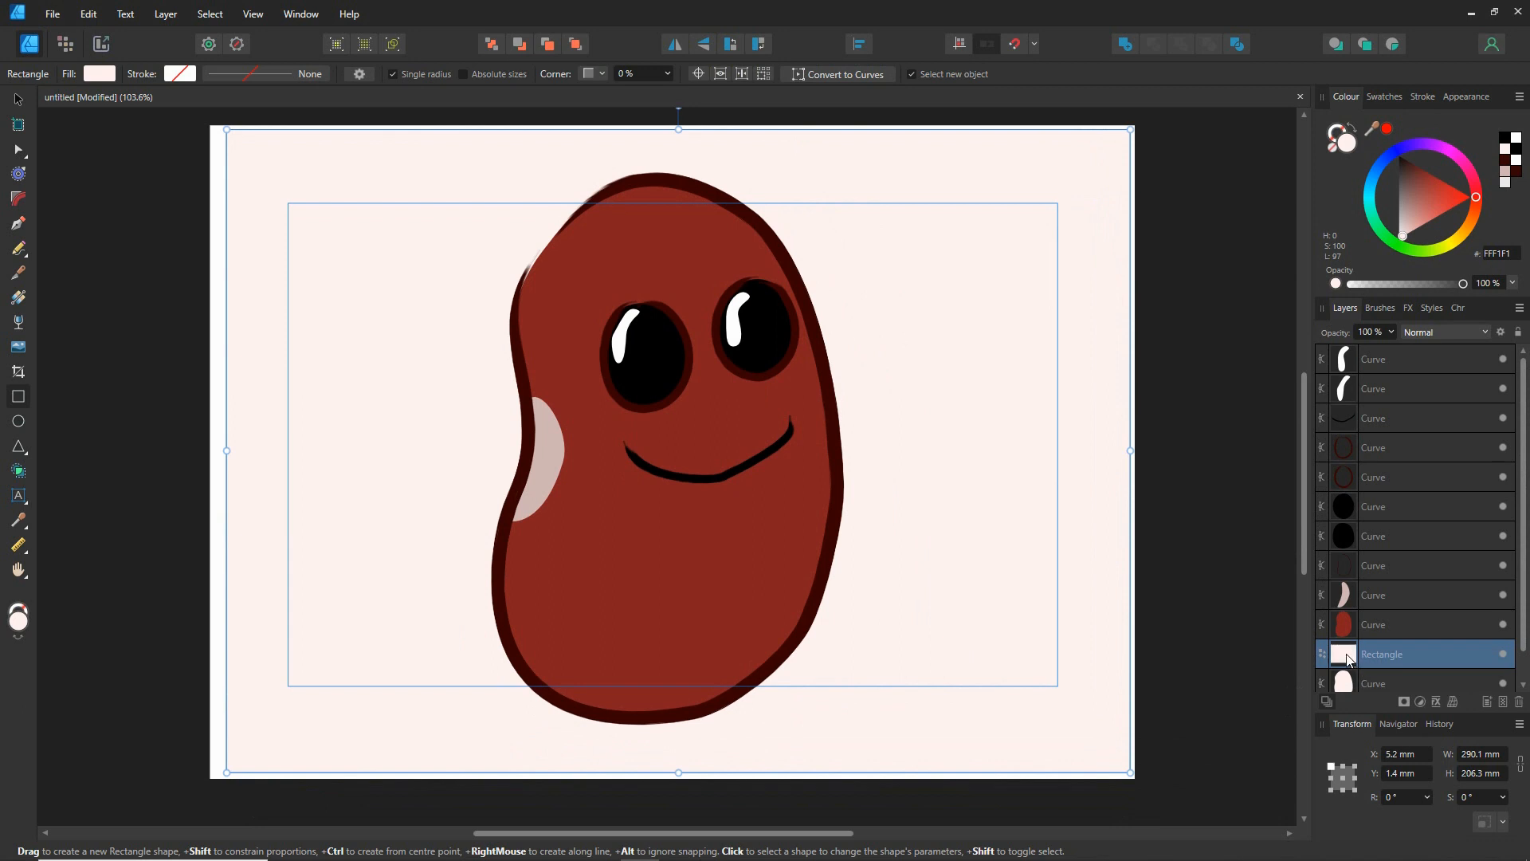
drag(1347, 659, 1340, 682)
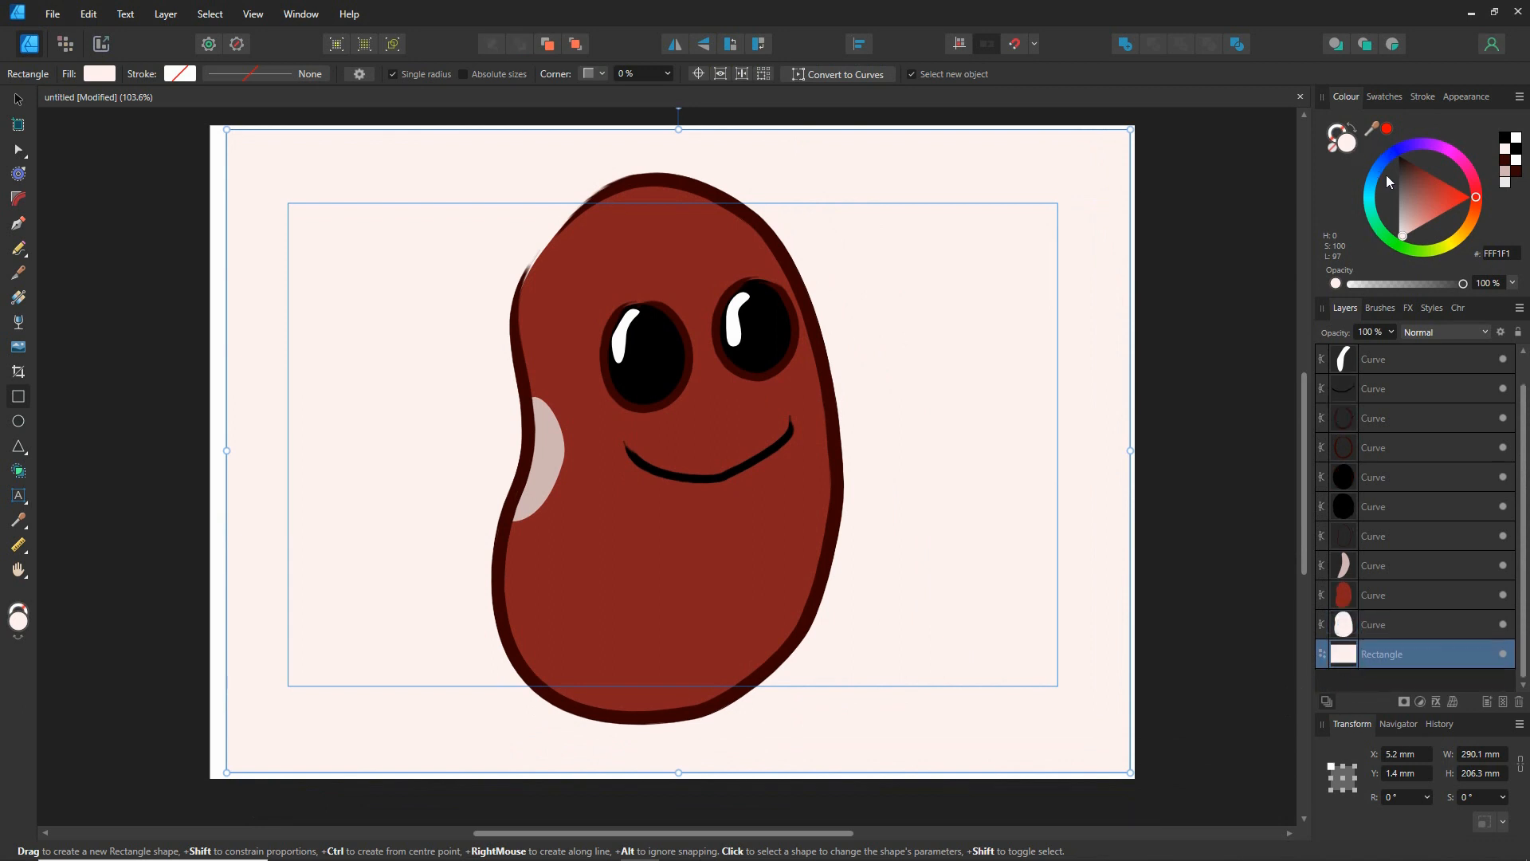
Fill the background rectangle with black 000000 and stretch its left and right sides to the page edges
drag(1387, 182, 1400, 157)
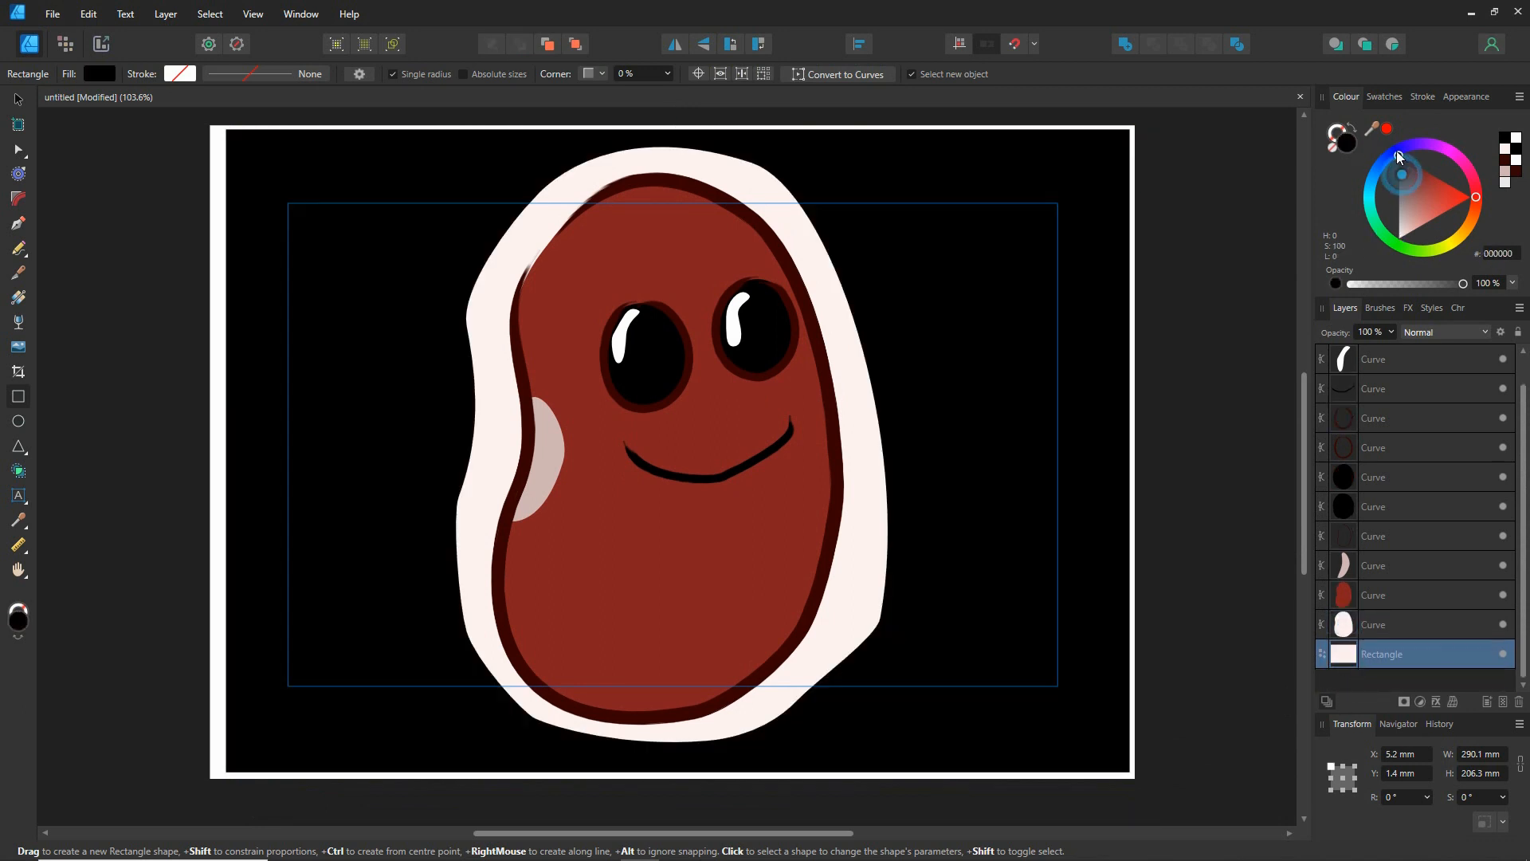
click(18, 98)
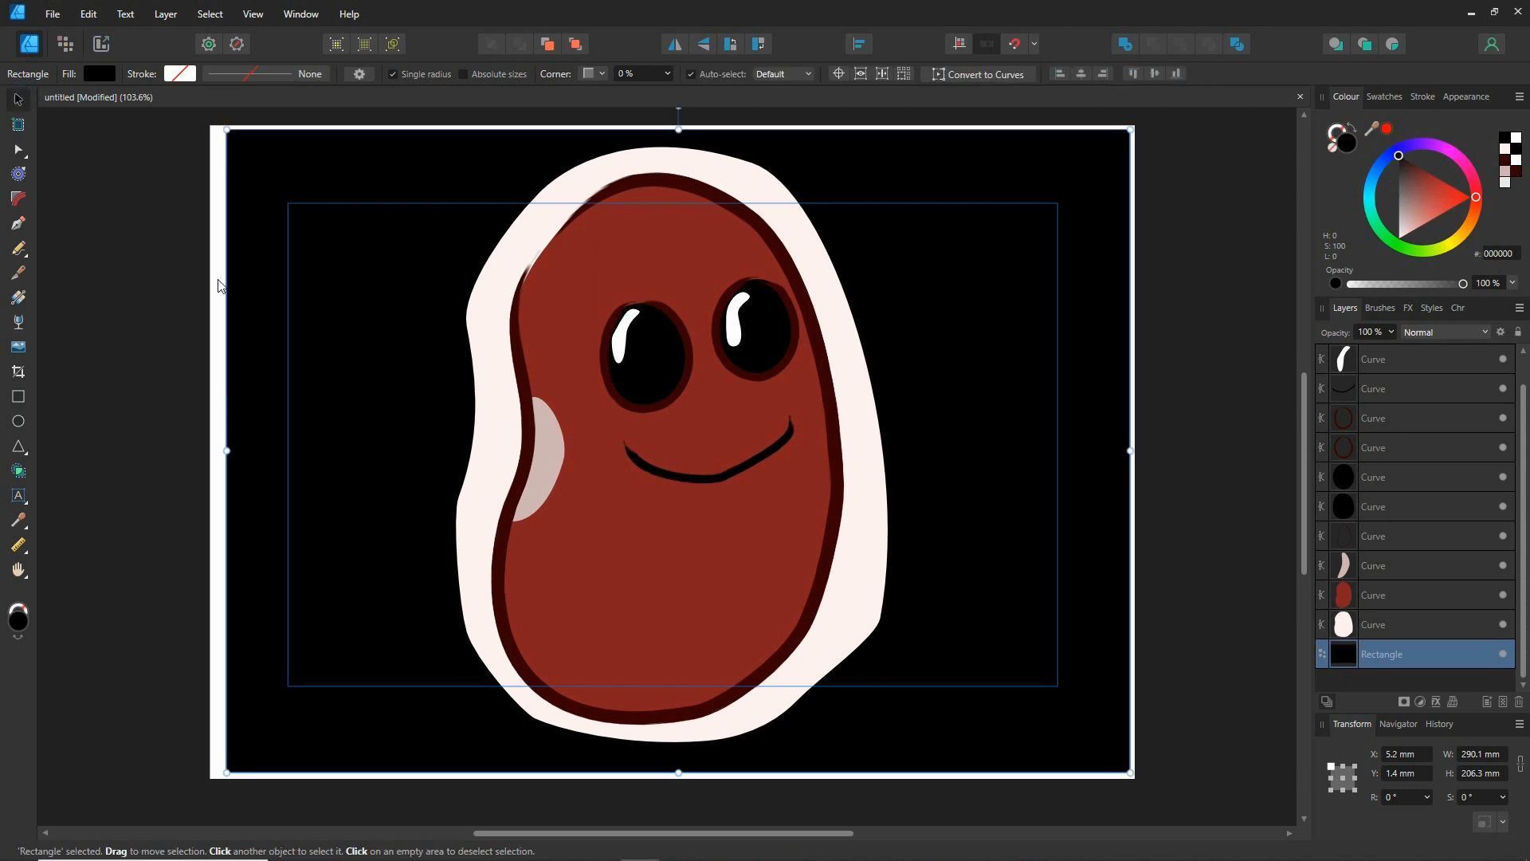
drag(227, 451, 212, 459)
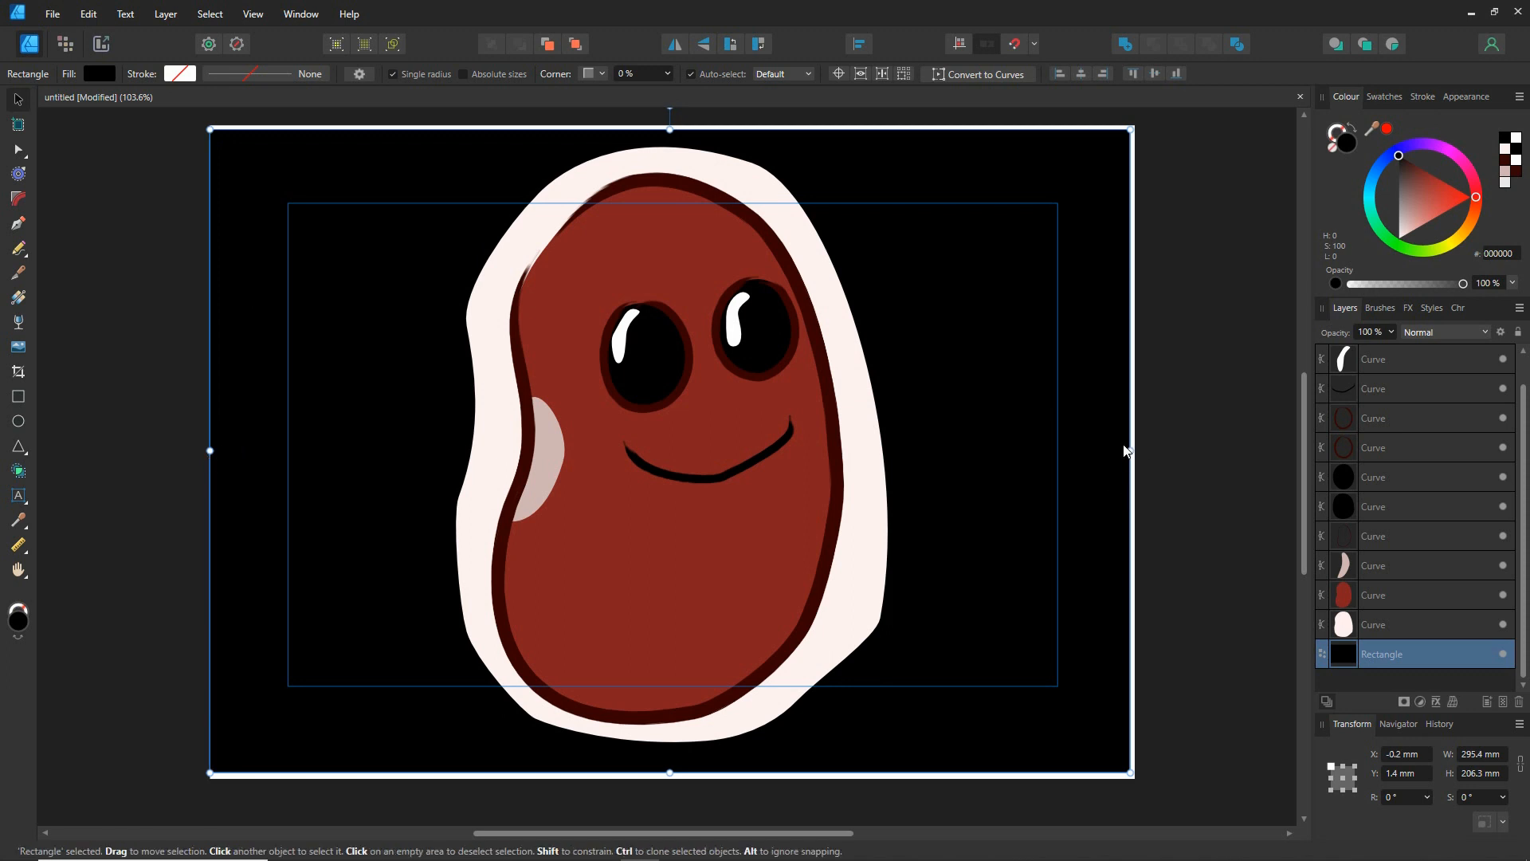
drag(1130, 453, 1137, 450)
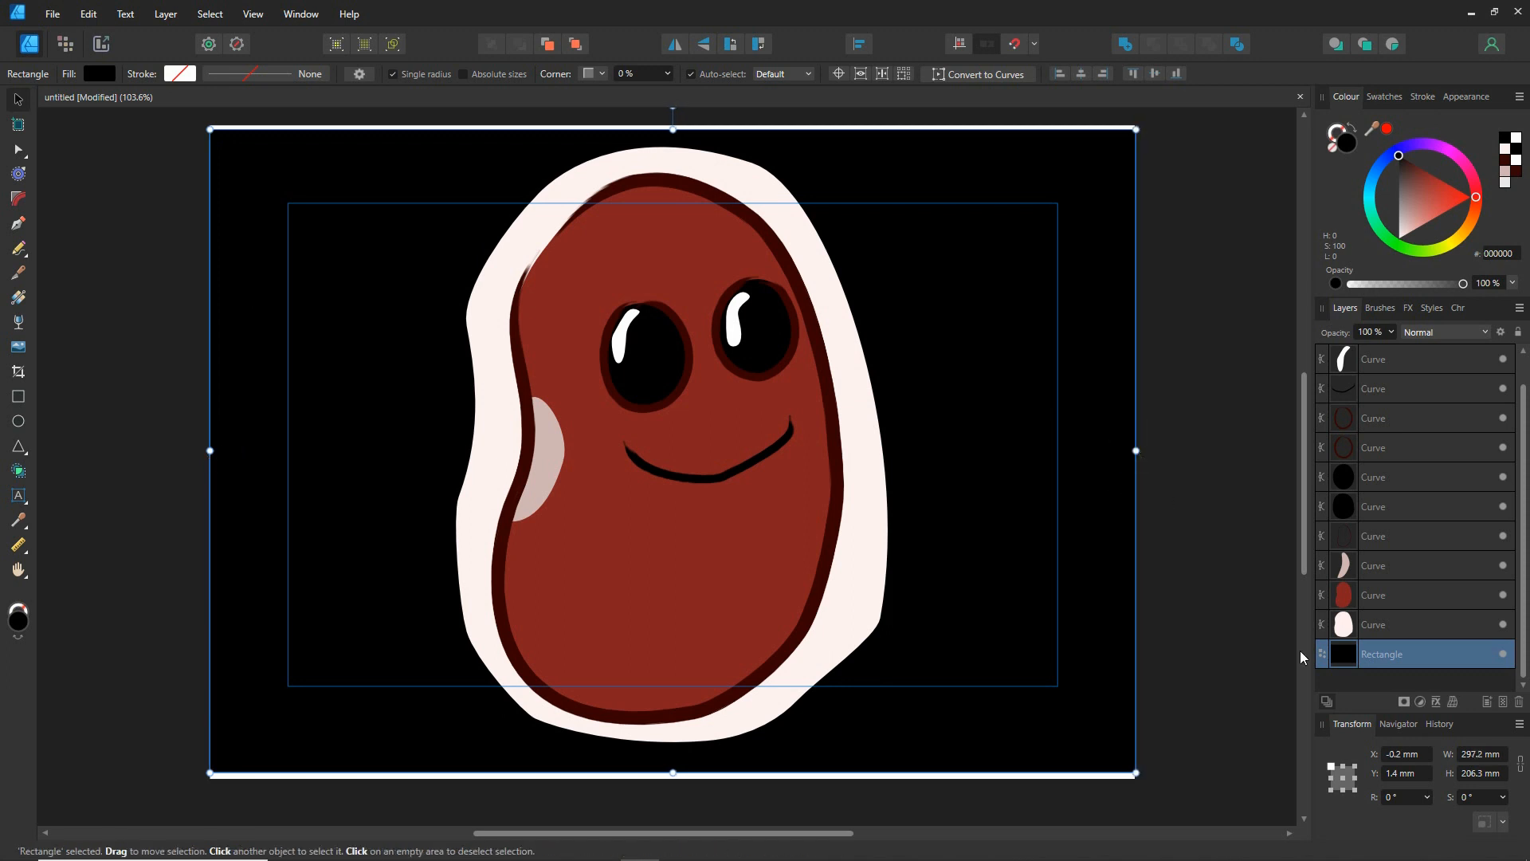
Set the black background rectangle's width to 297 mm and its height to 210 mm
click(1482, 754)
key(BackSpace)
click(1493, 773)
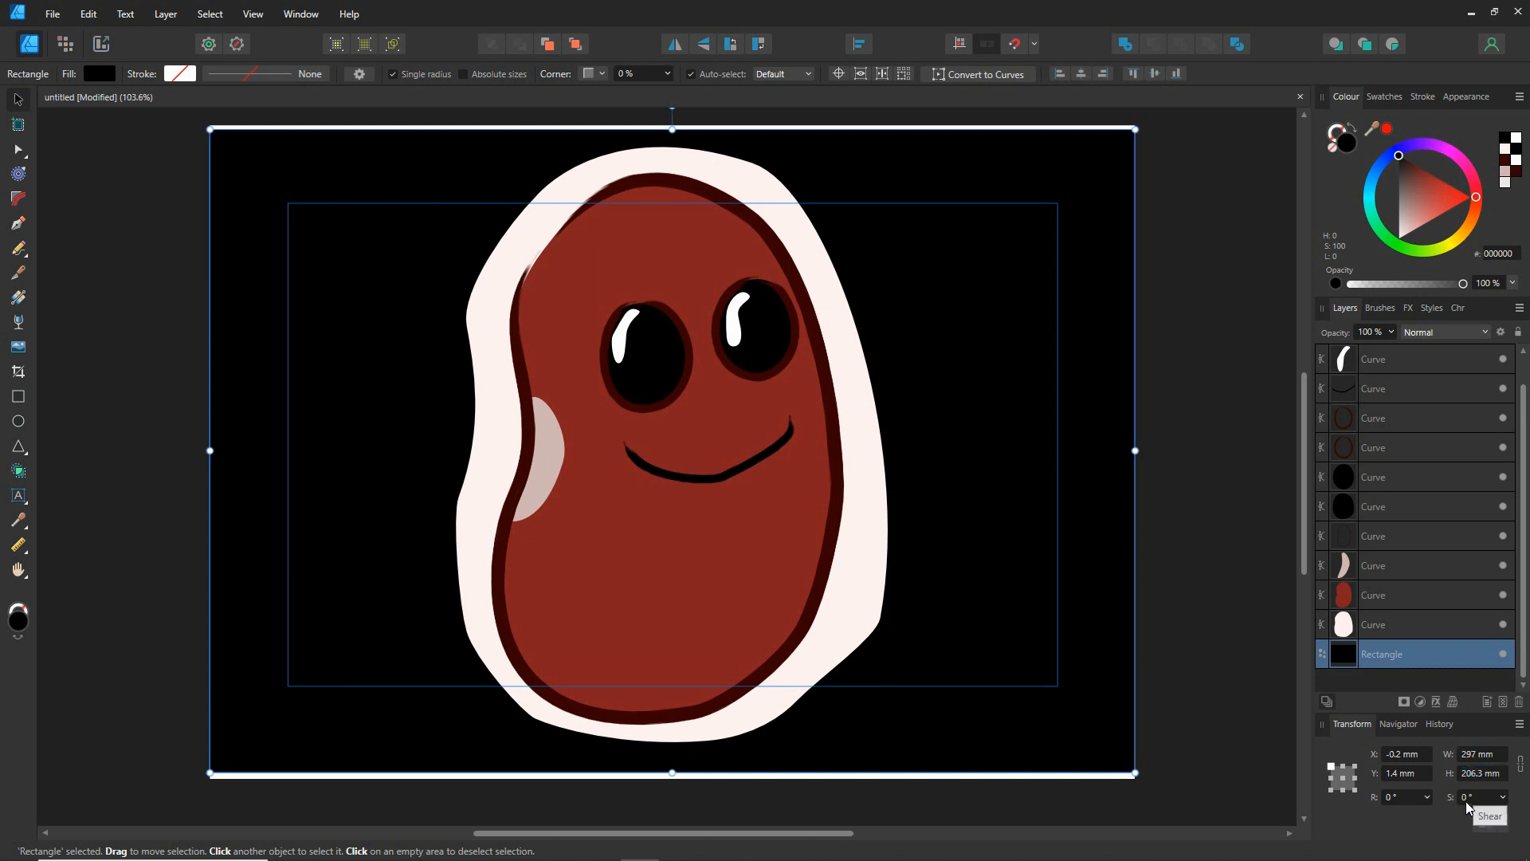
text(21)
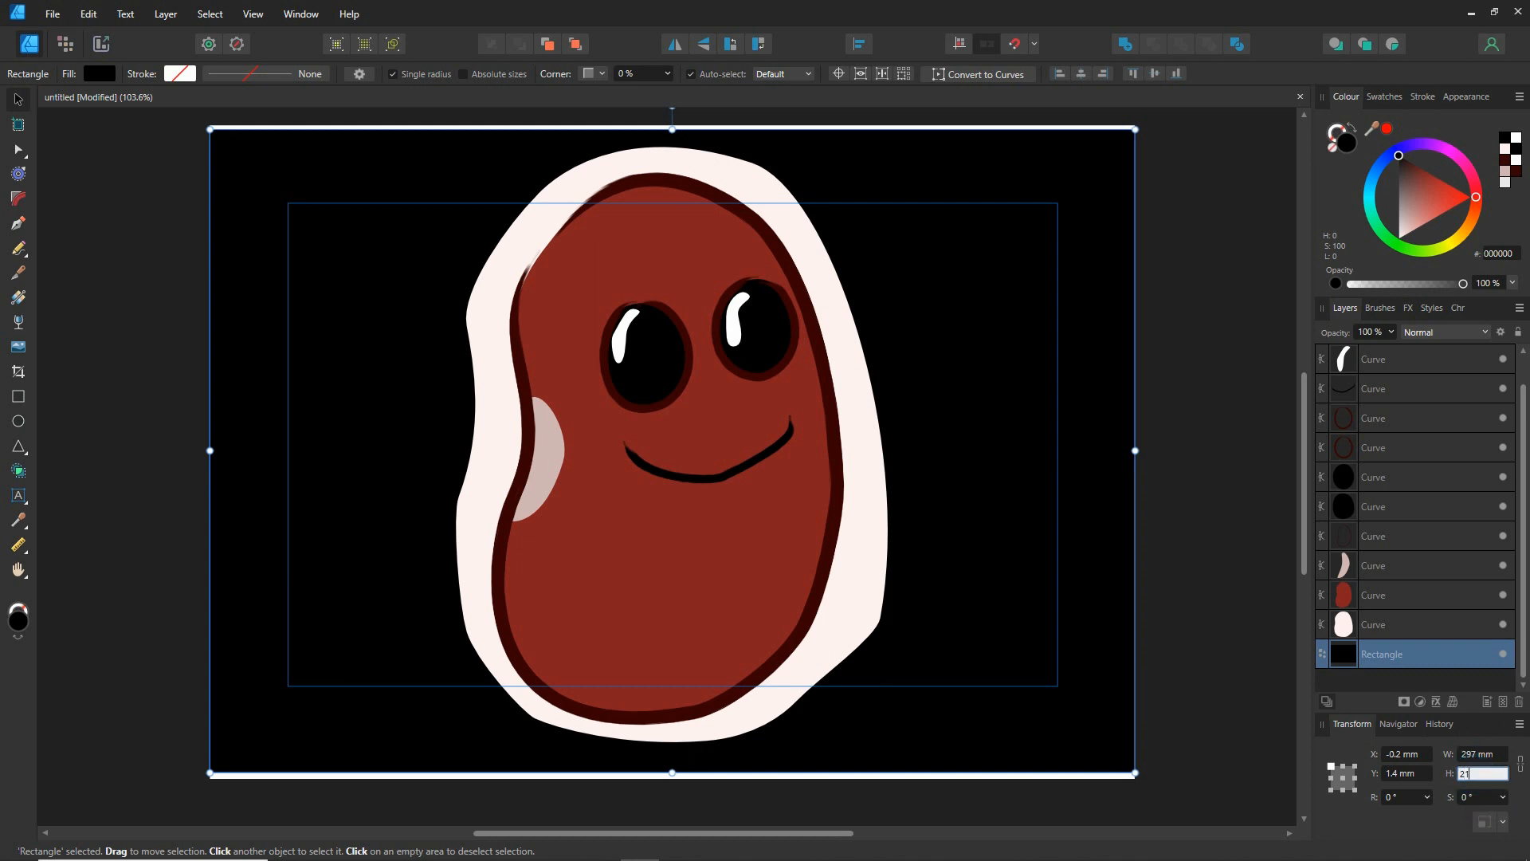
text(0)
key(Return)
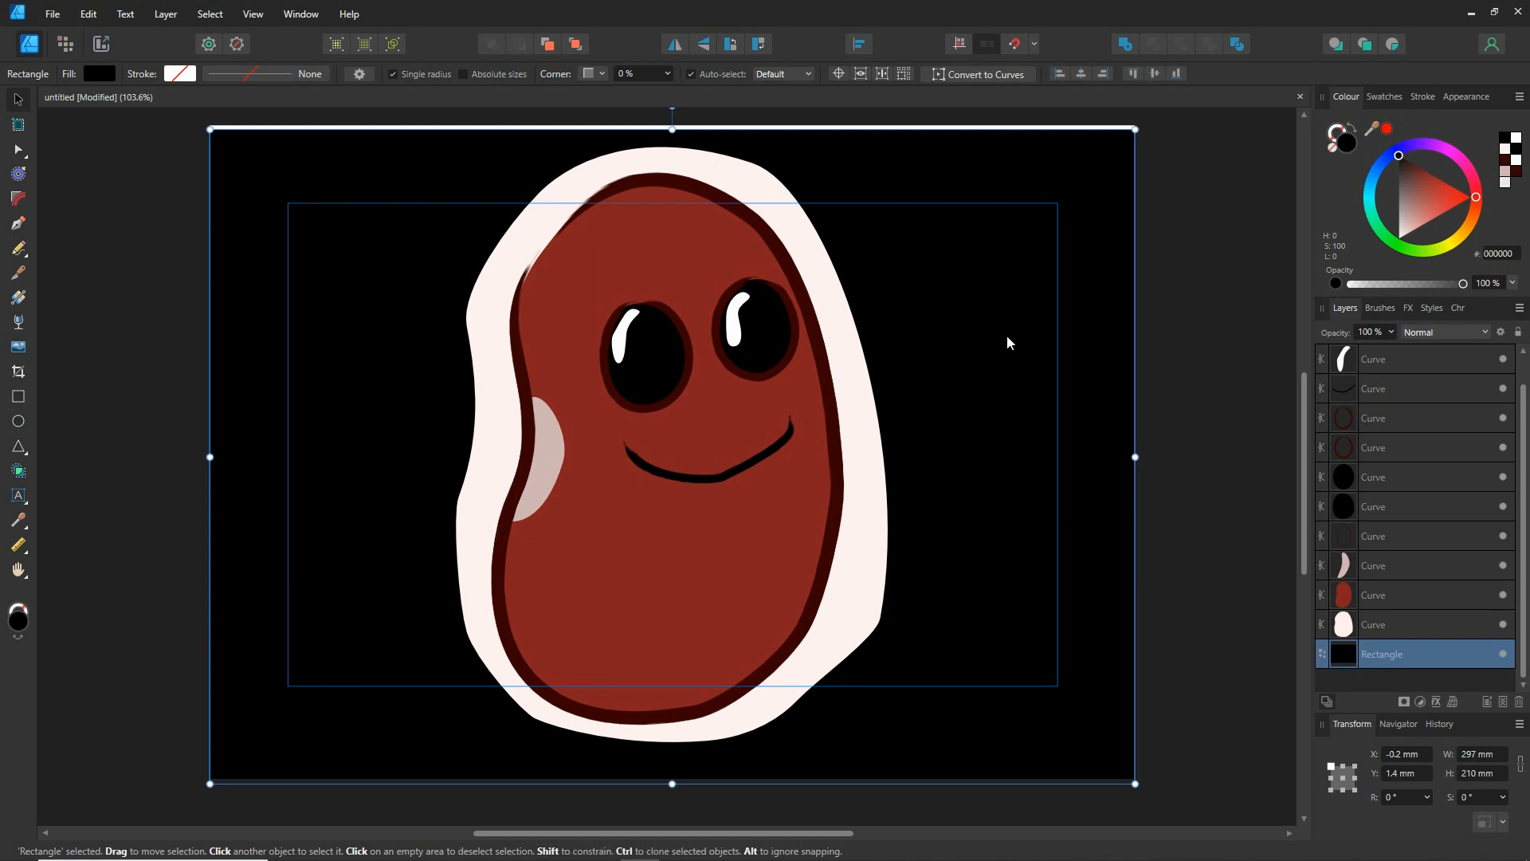
Align the background rectangle to the horizontal centre and vertical middle of the page
right_click(1085, 282)
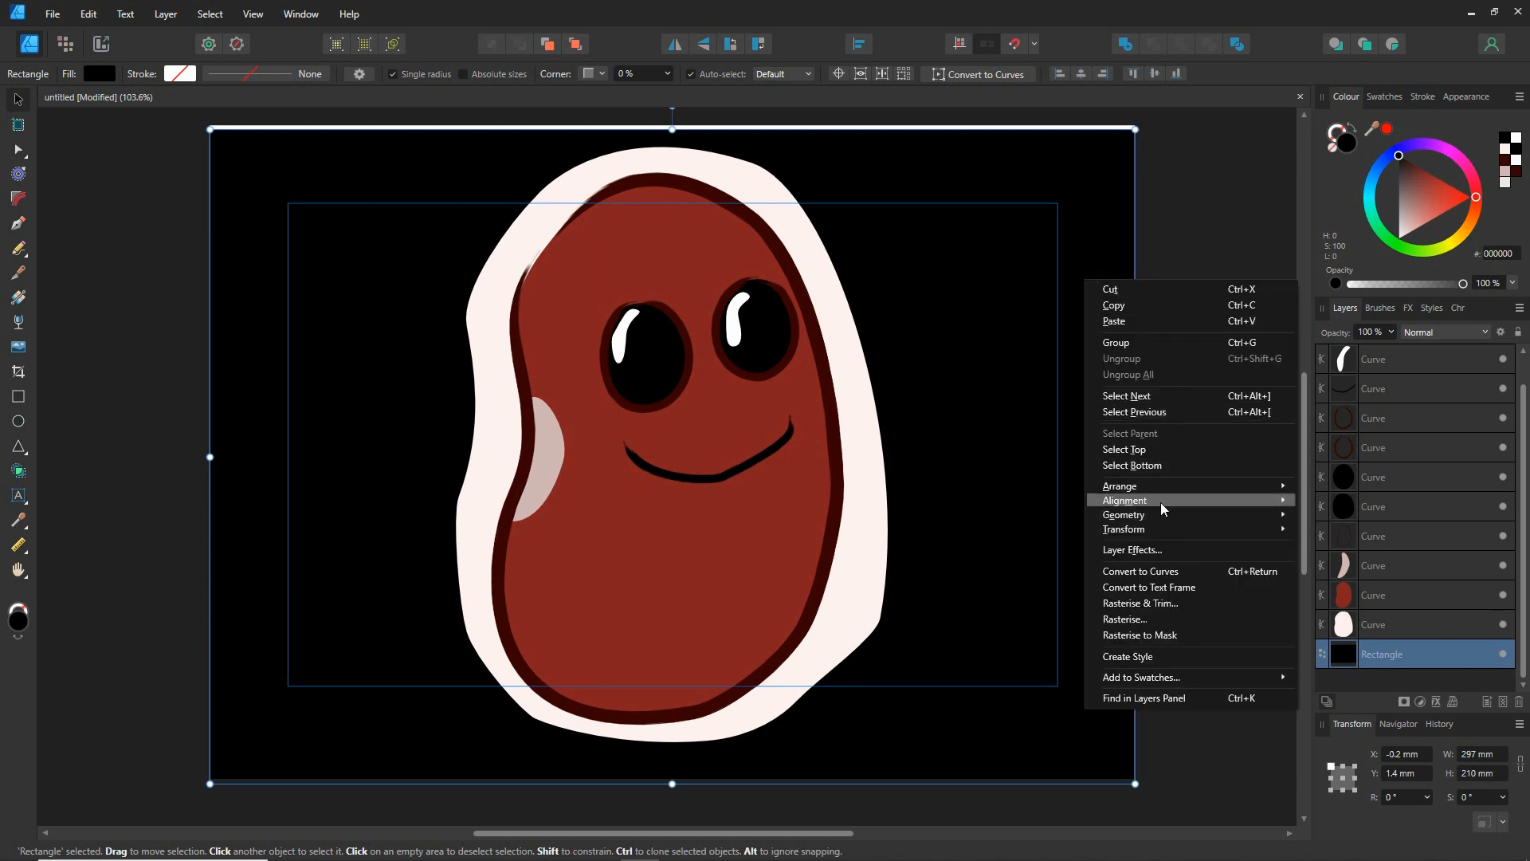
mouse_move(1161, 502)
click(1327, 516)
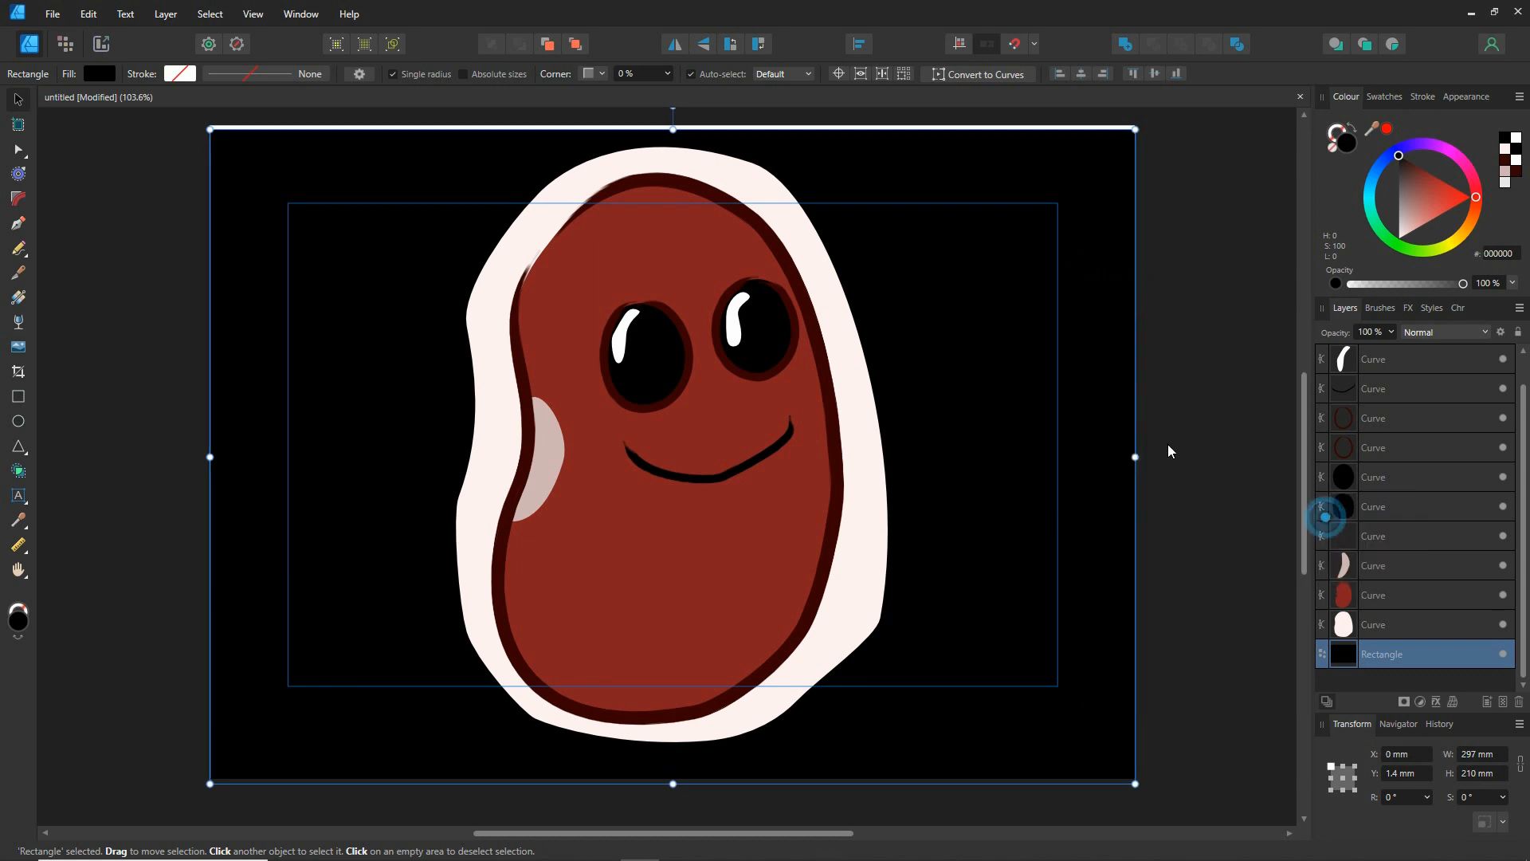
right_click(1074, 380)
mouse_move(1137, 601)
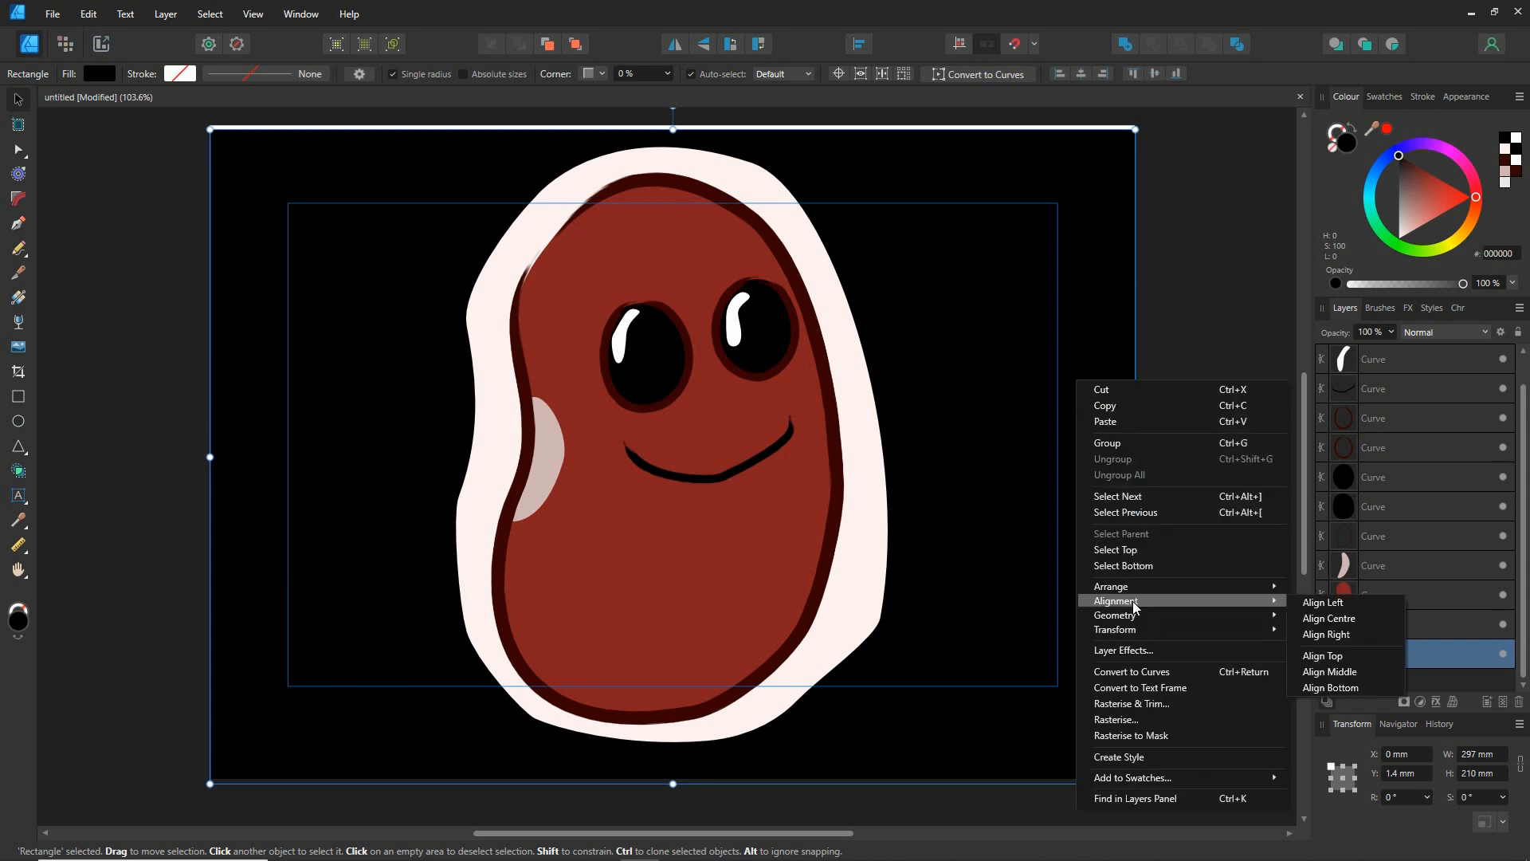
click(1344, 671)
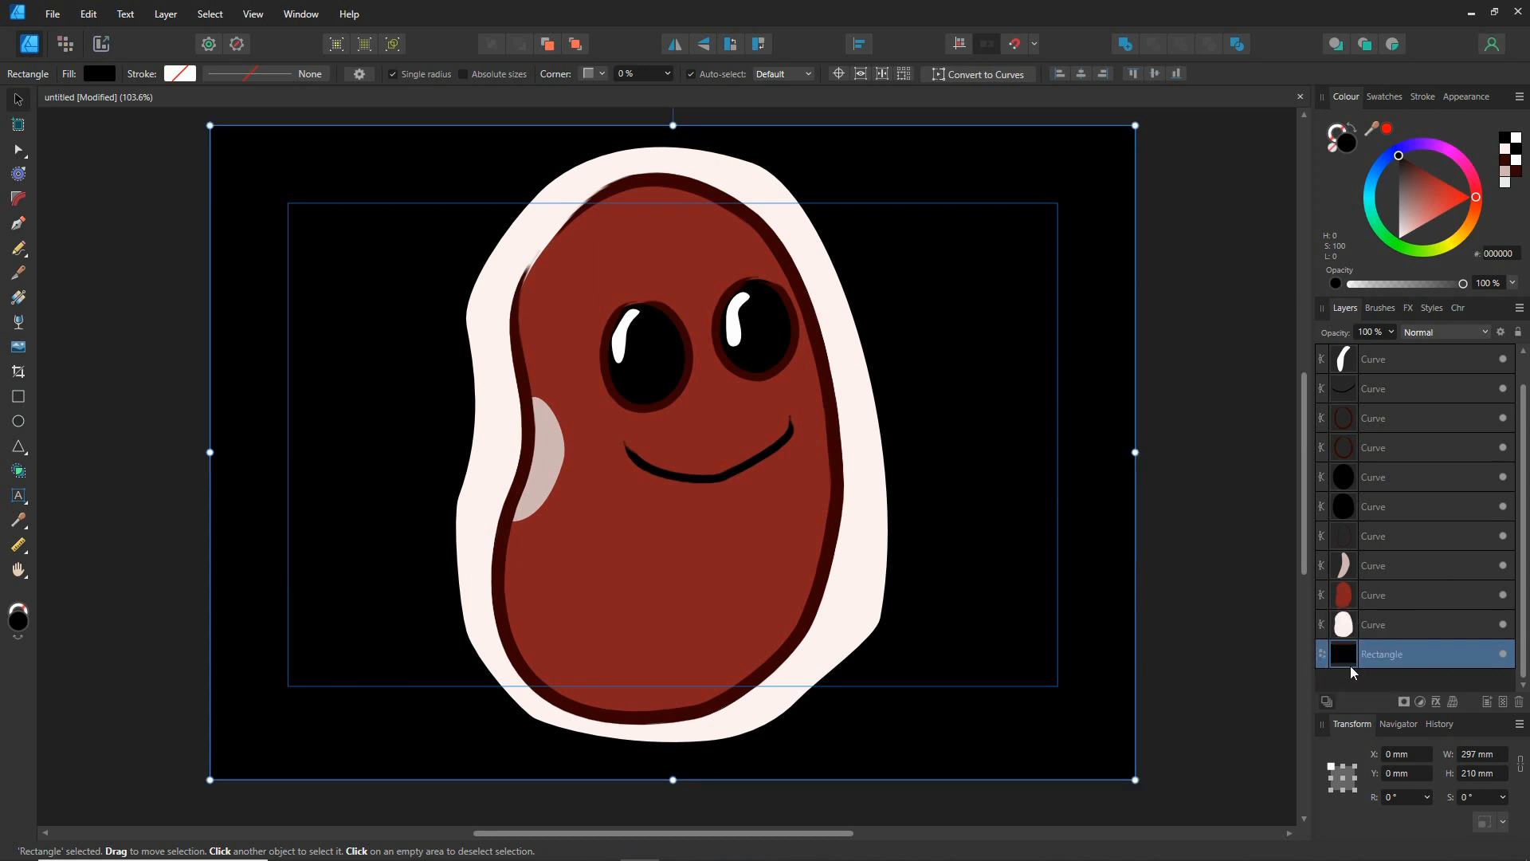
Lock the background rectangle and clear the selection
right_click(1352, 668)
click(1347, 312)
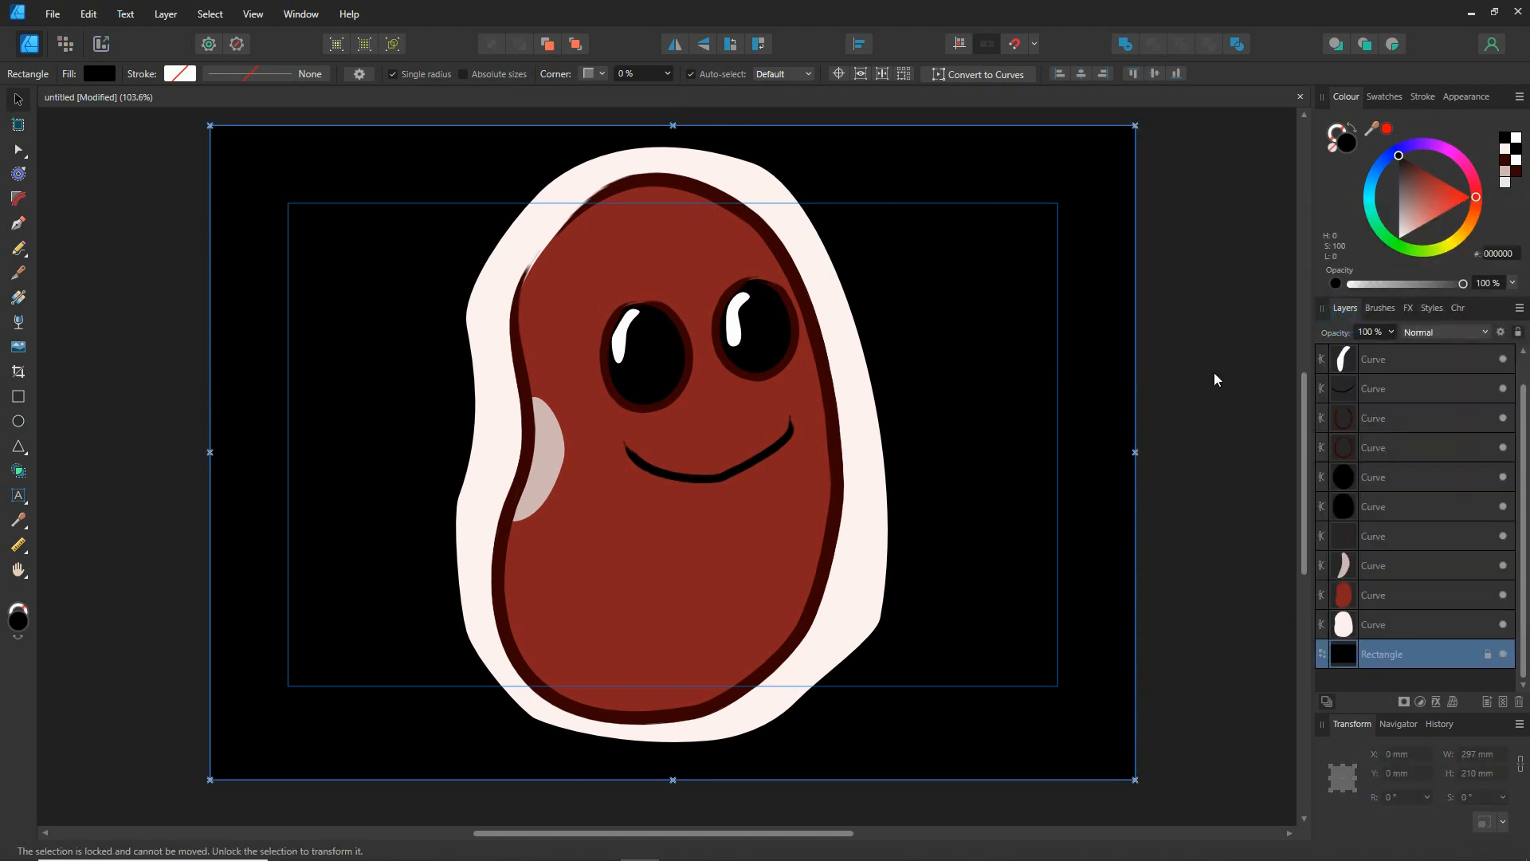
click(1237, 462)
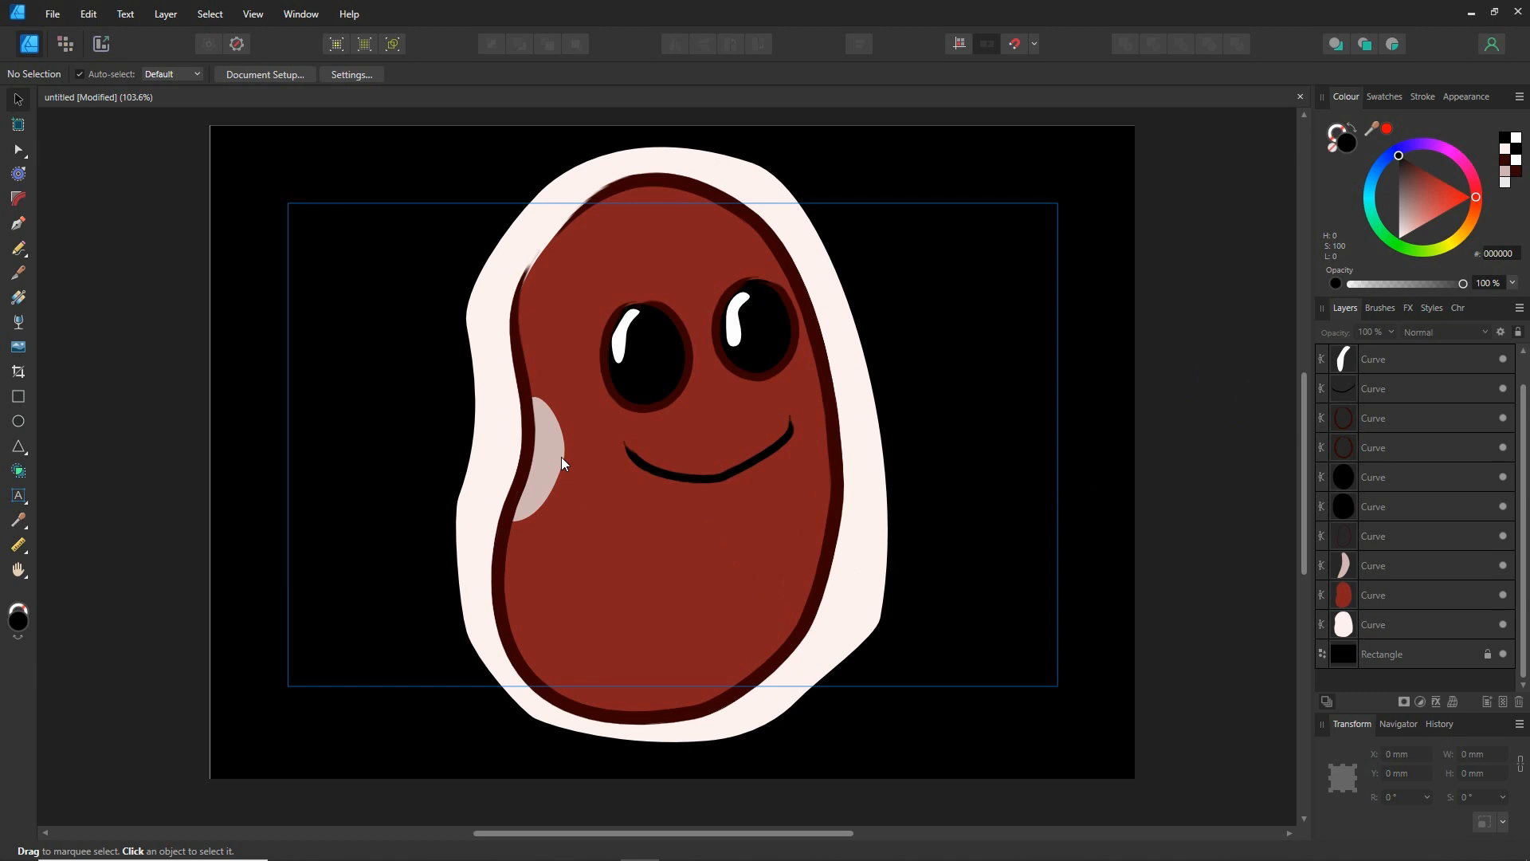
Try to rotate the right eye's dark outline on its own, and undo the rotation
click(793, 357)
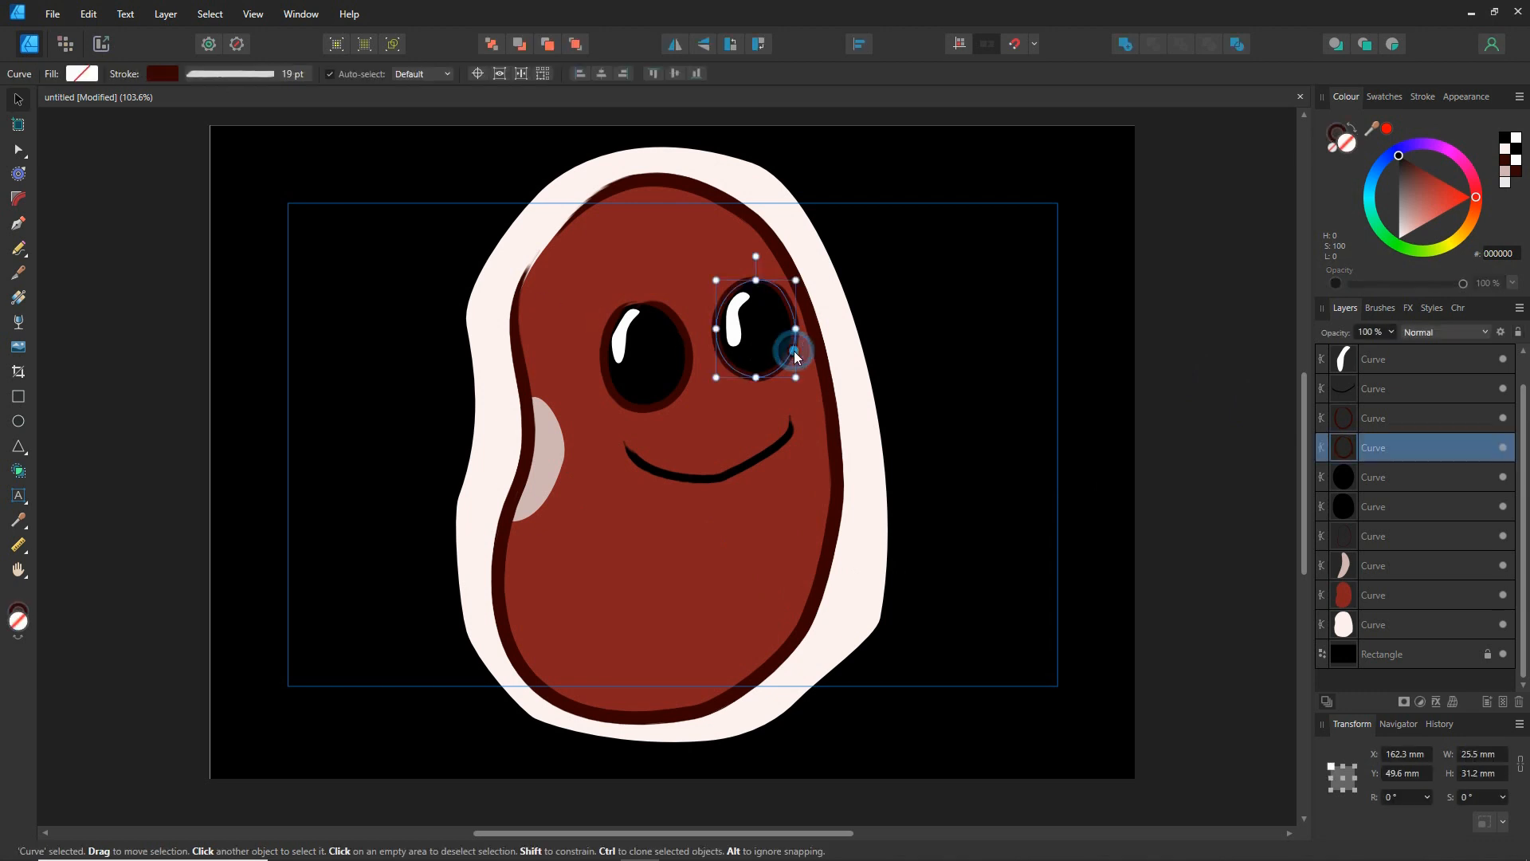
drag(756, 256, 776, 443)
click(1174, 423)
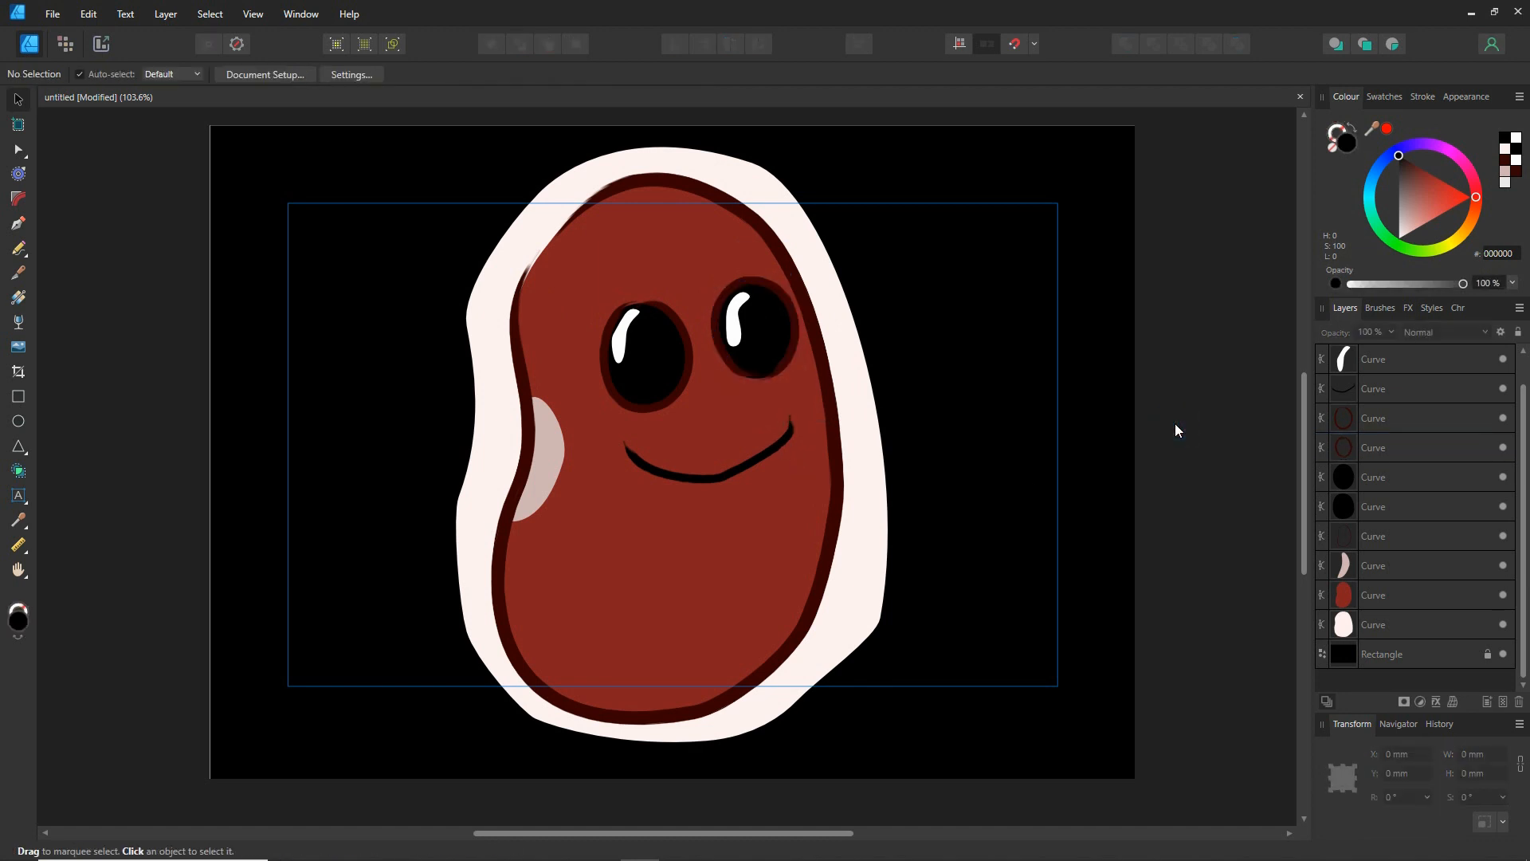
key(ctrl+z)
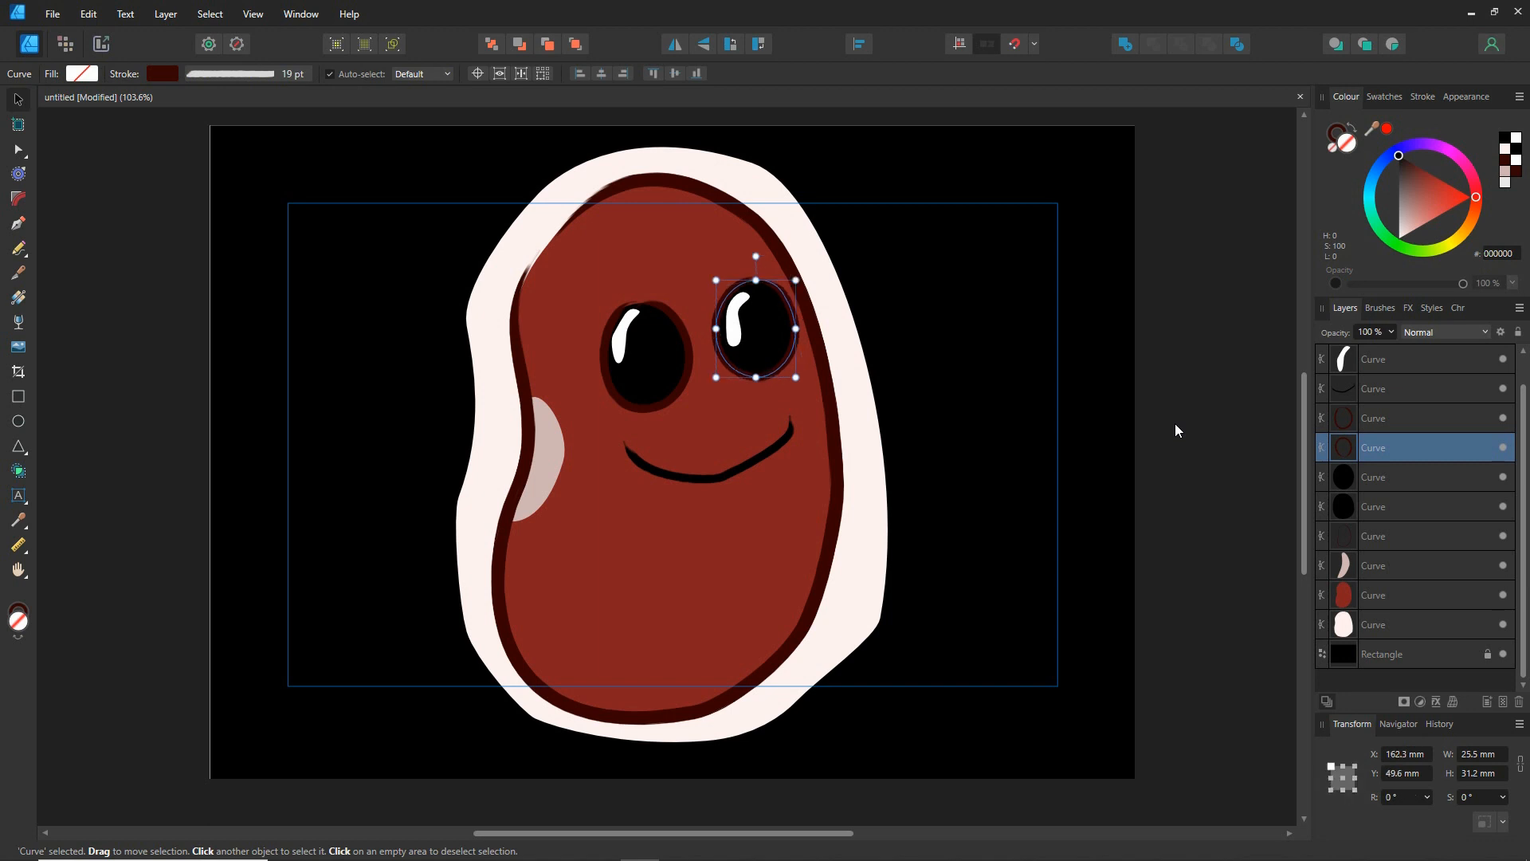
Rotate the right eye's outline and black fill together to about -162°, and the left eye's outline and fill to about -166°
shift+click(777, 333)
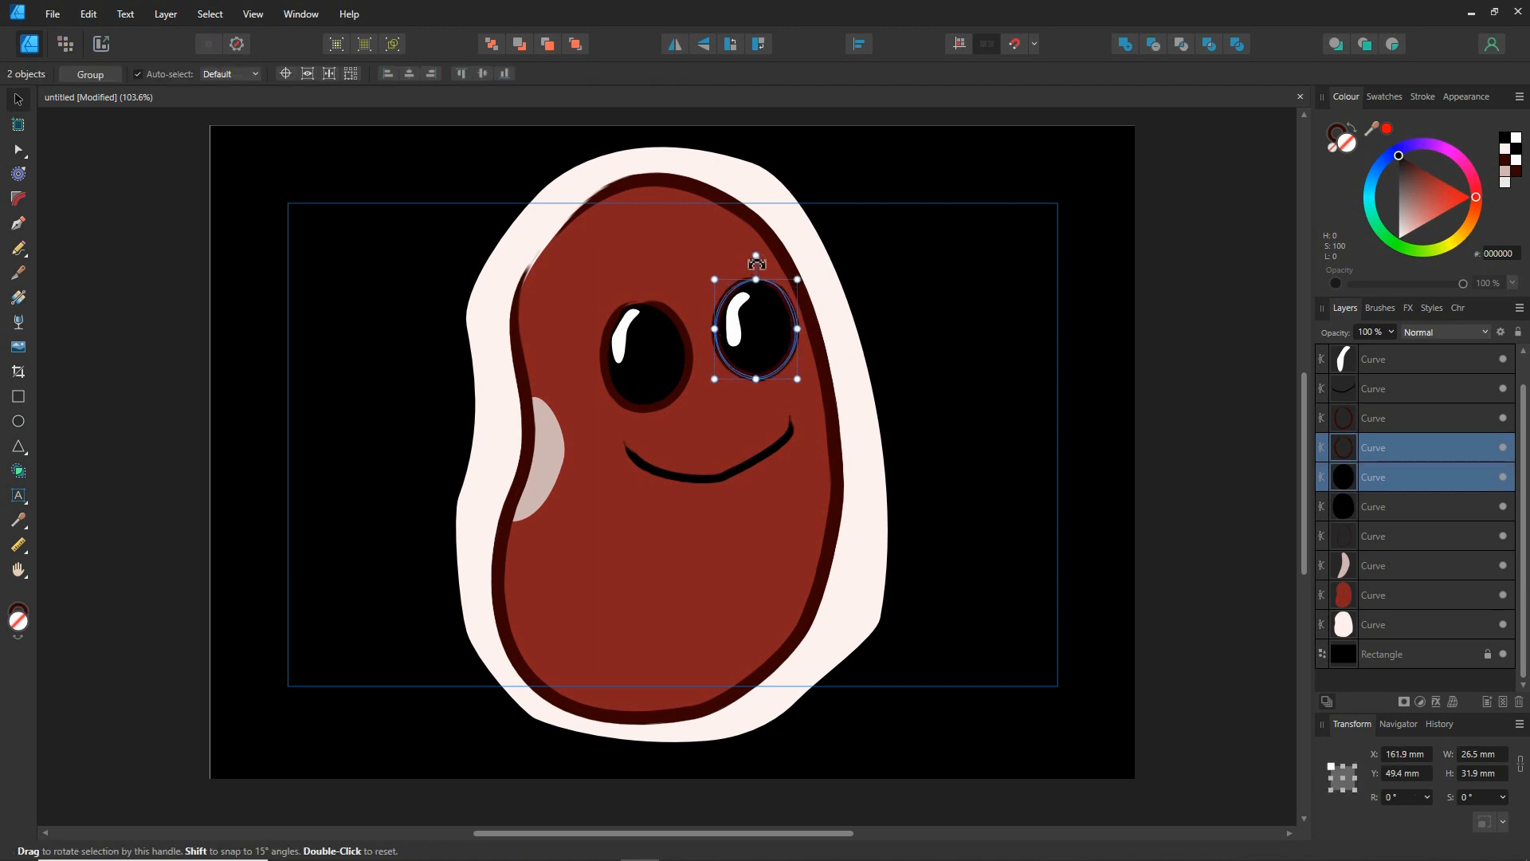
drag(755, 256, 809, 410)
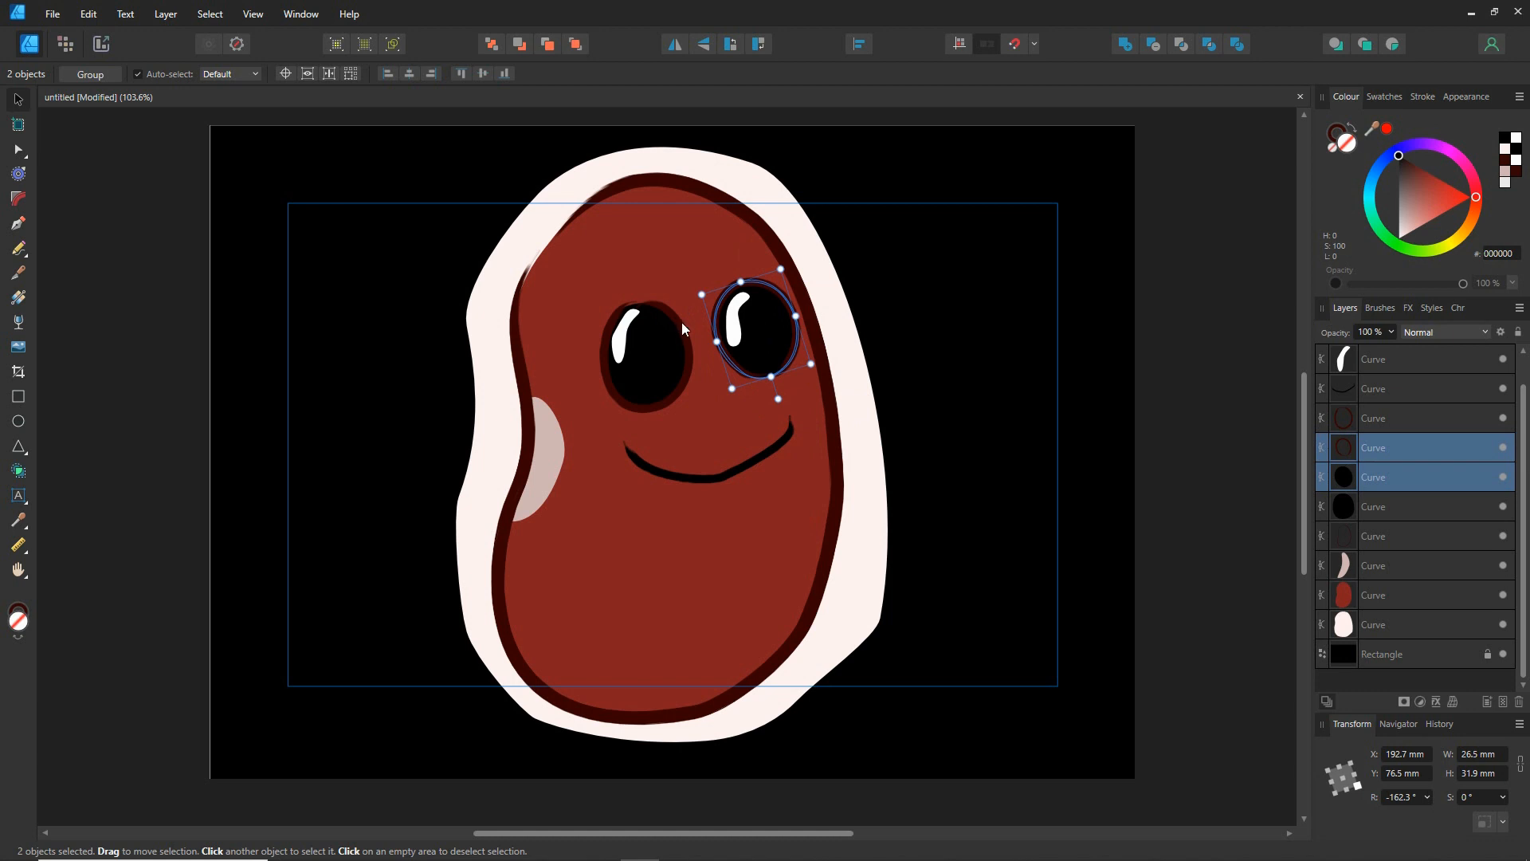
click(673, 341)
shift+click(667, 343)
drag(650, 281, 666, 446)
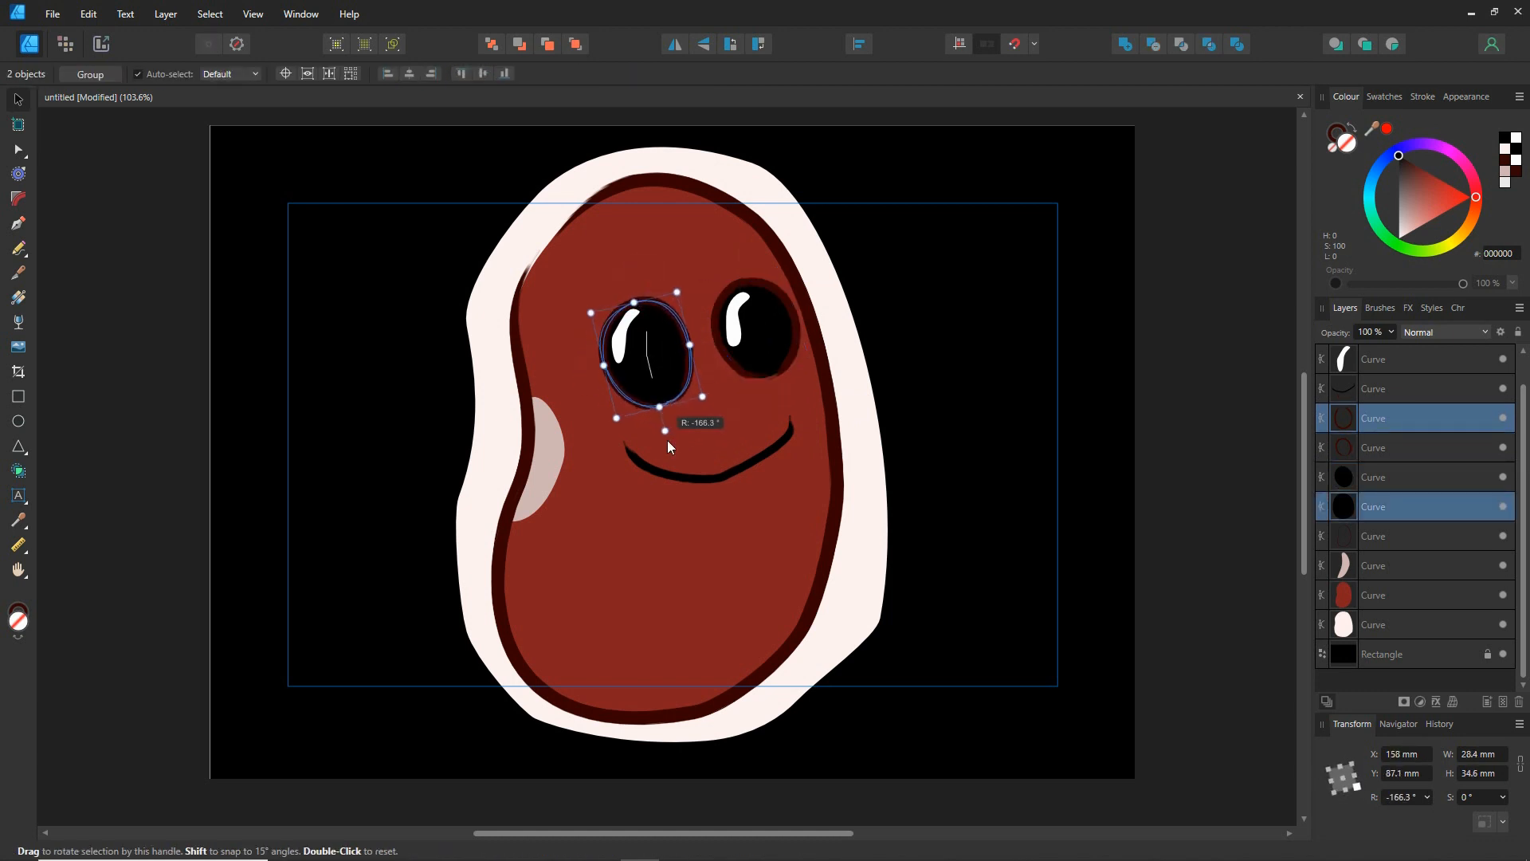
click(273, 432)
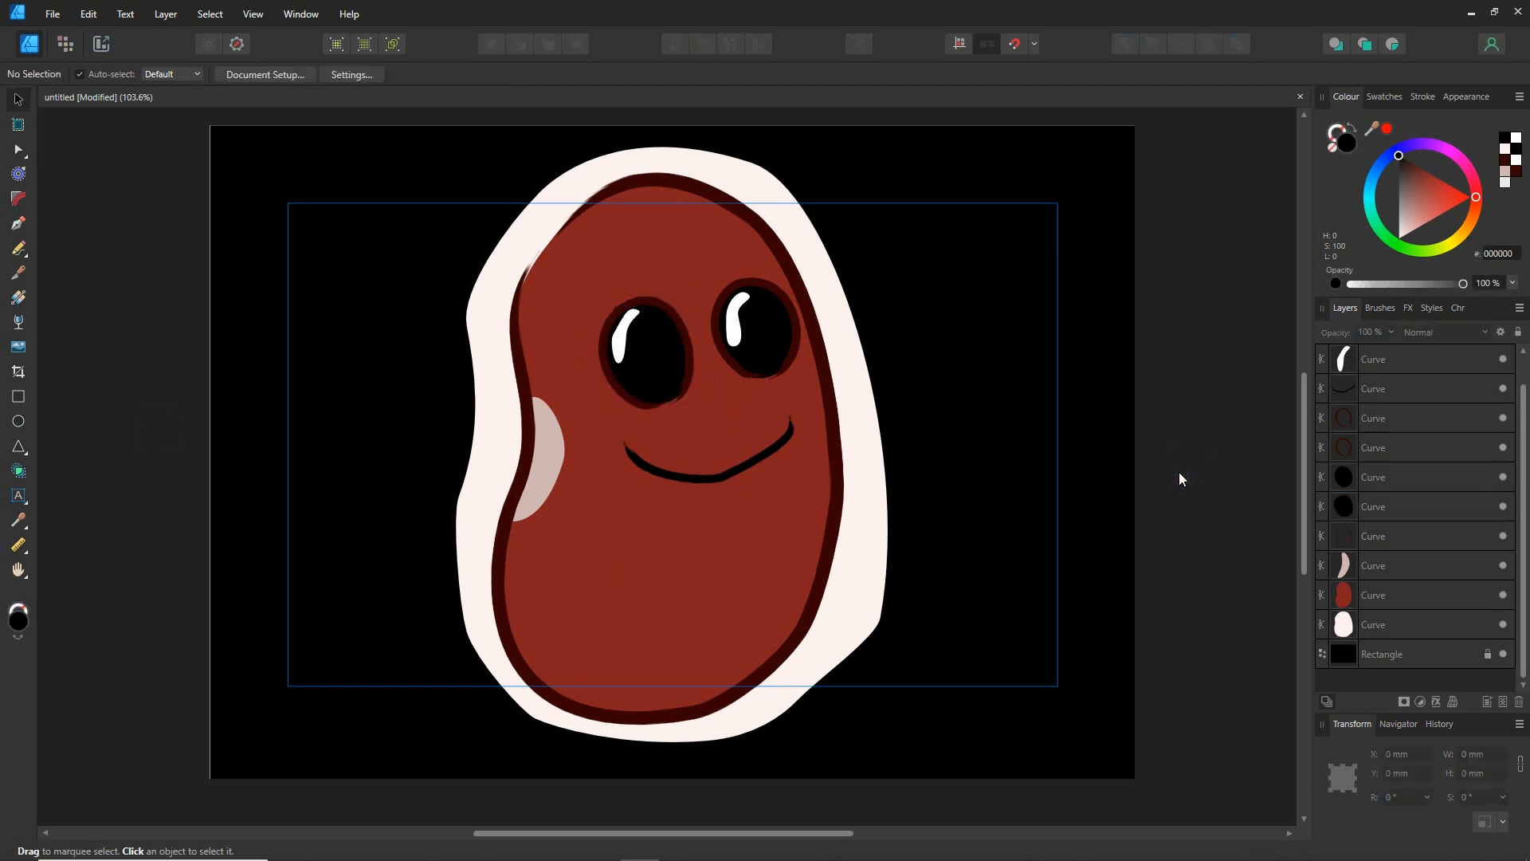
Recolour the locked background rectangle dark blue 000A88 and save the document
drag(1304, 495, 1301, 491)
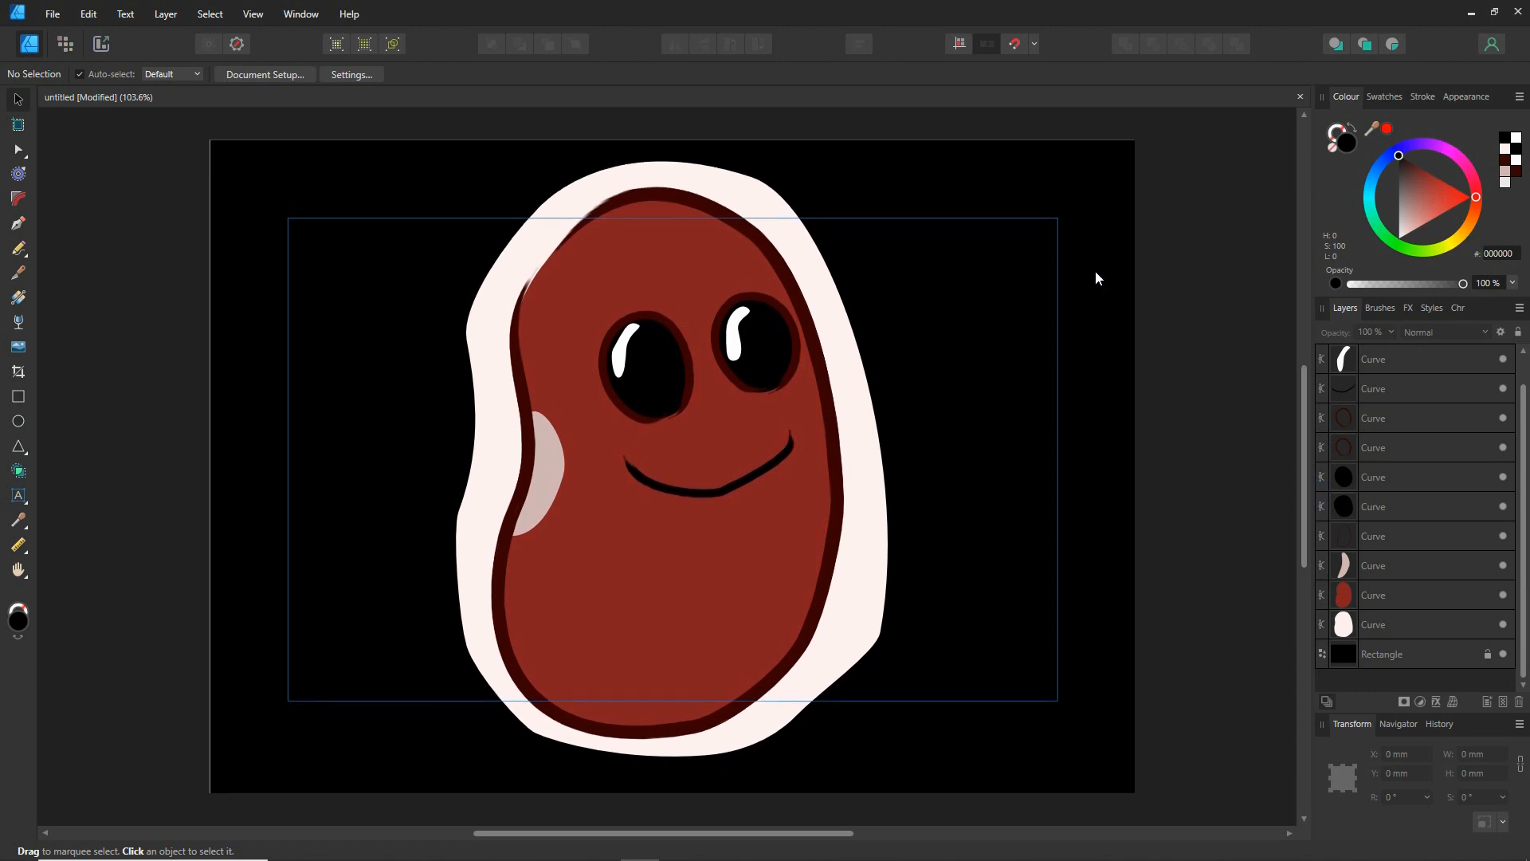
click(1346, 657)
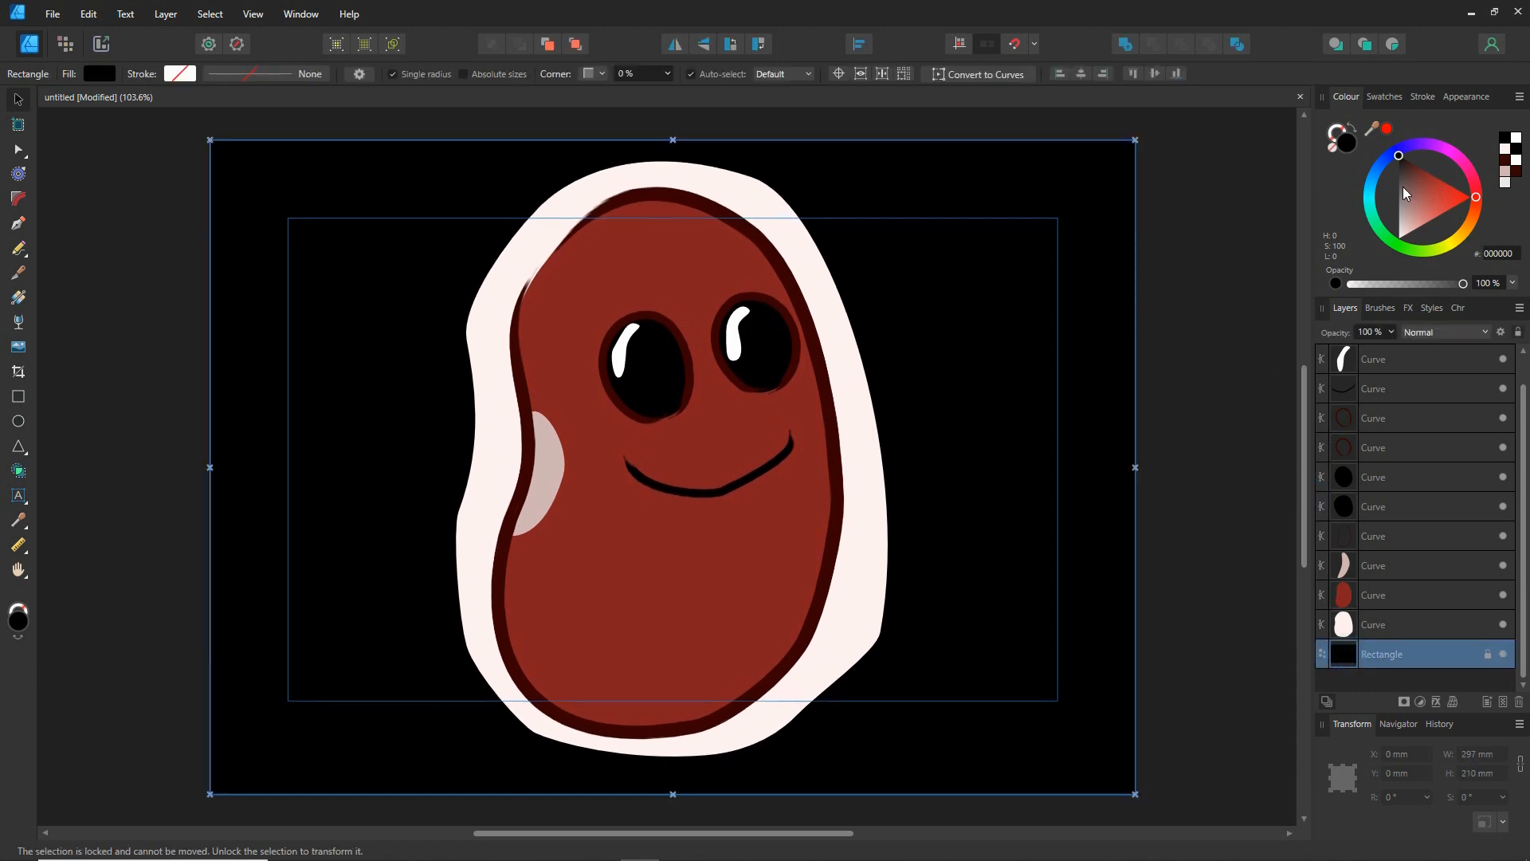
mouse_move(1399, 156)
mouse_down()
mouse_move(1403, 168)
mouse_move(1390, 153)
mouse_up()
click(1394, 153)
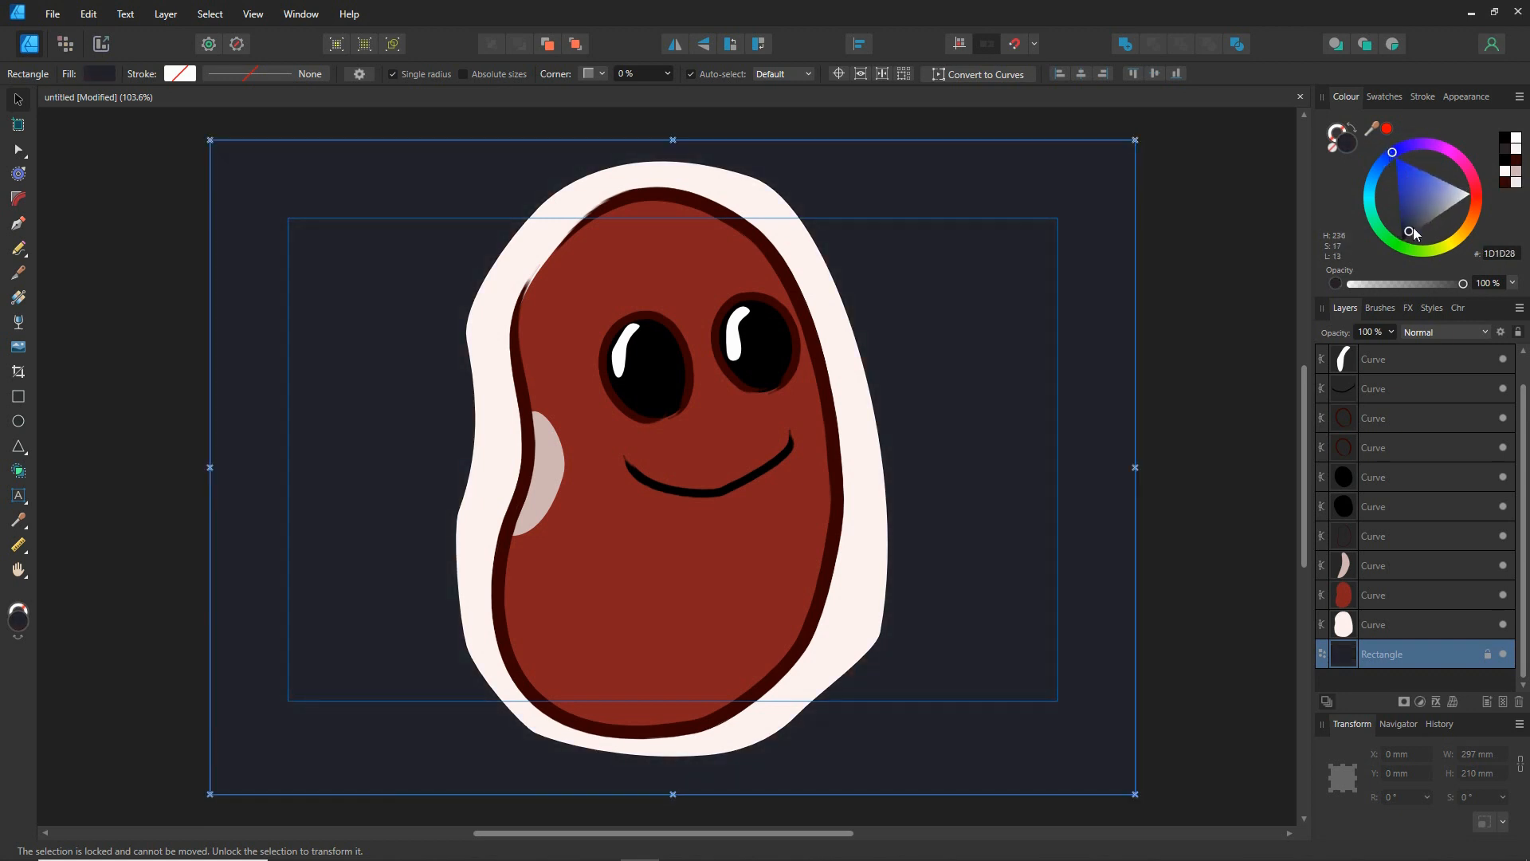
drag(1410, 230, 1384, 212)
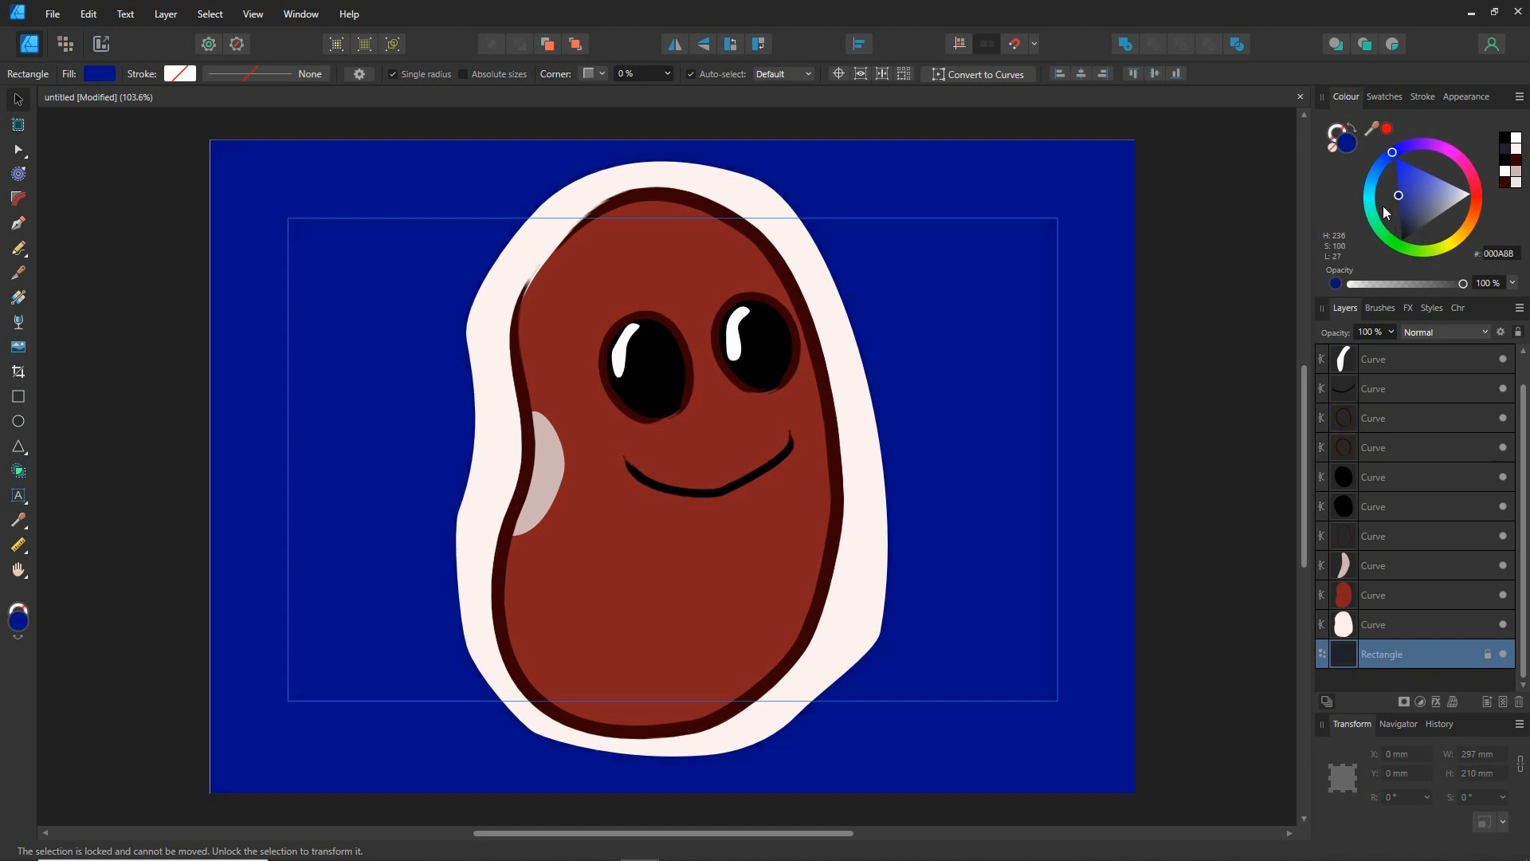
click(158, 524)
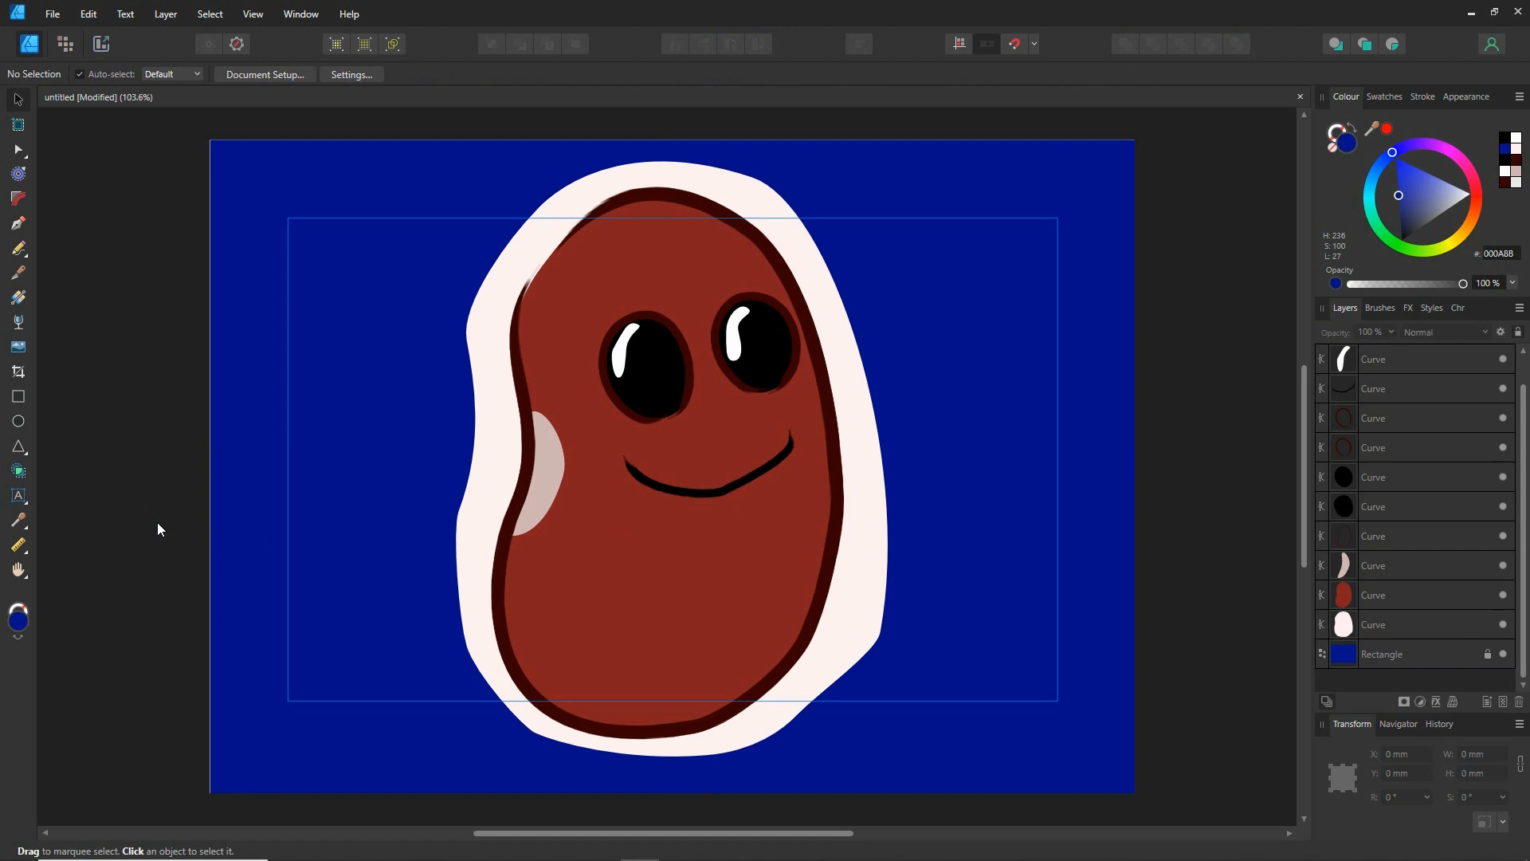
click(52, 13)
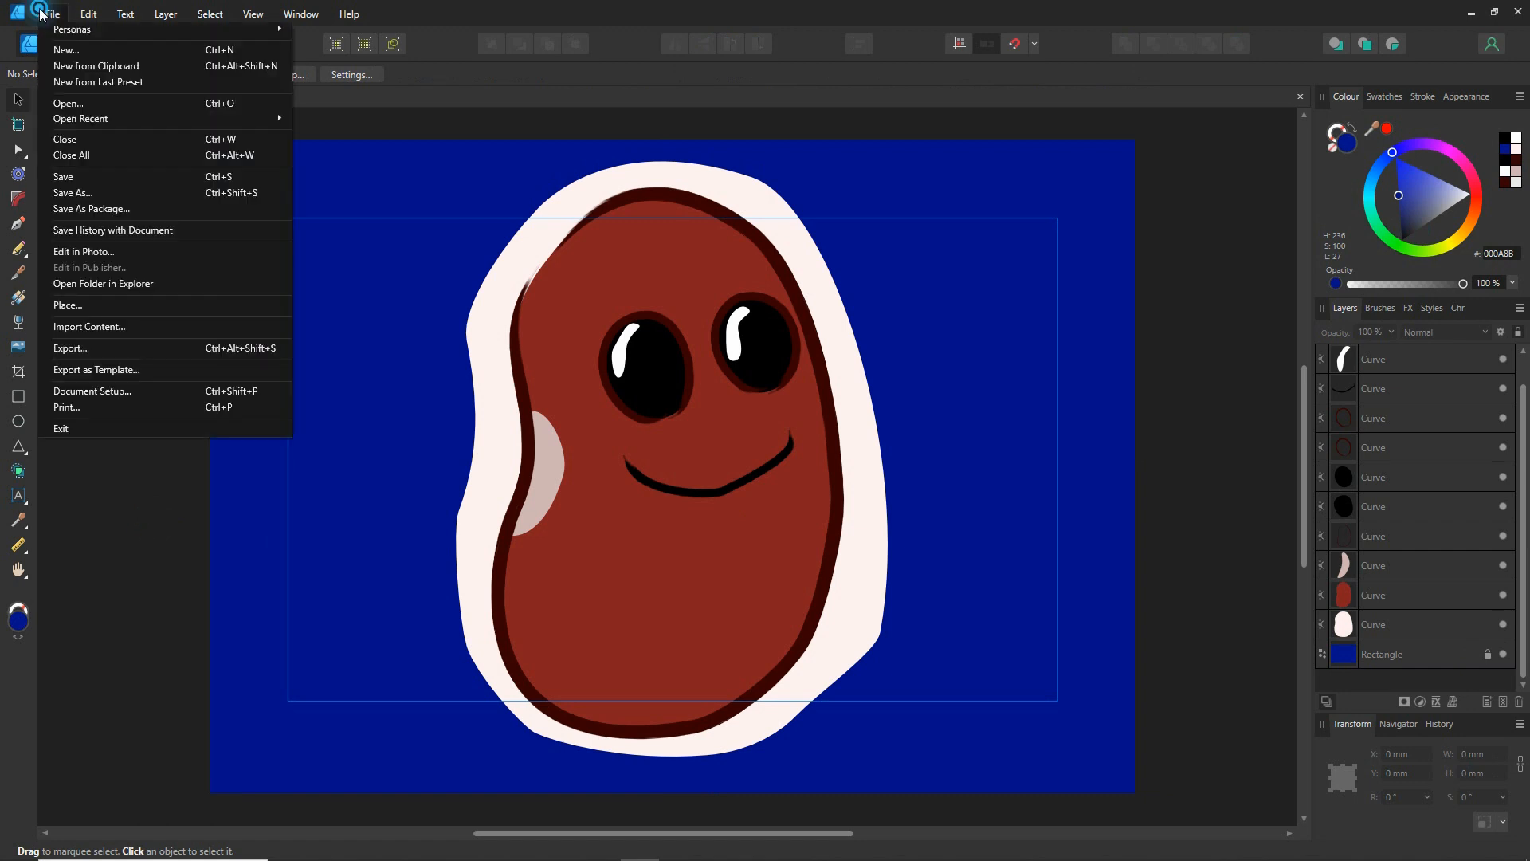
click(65, 177)
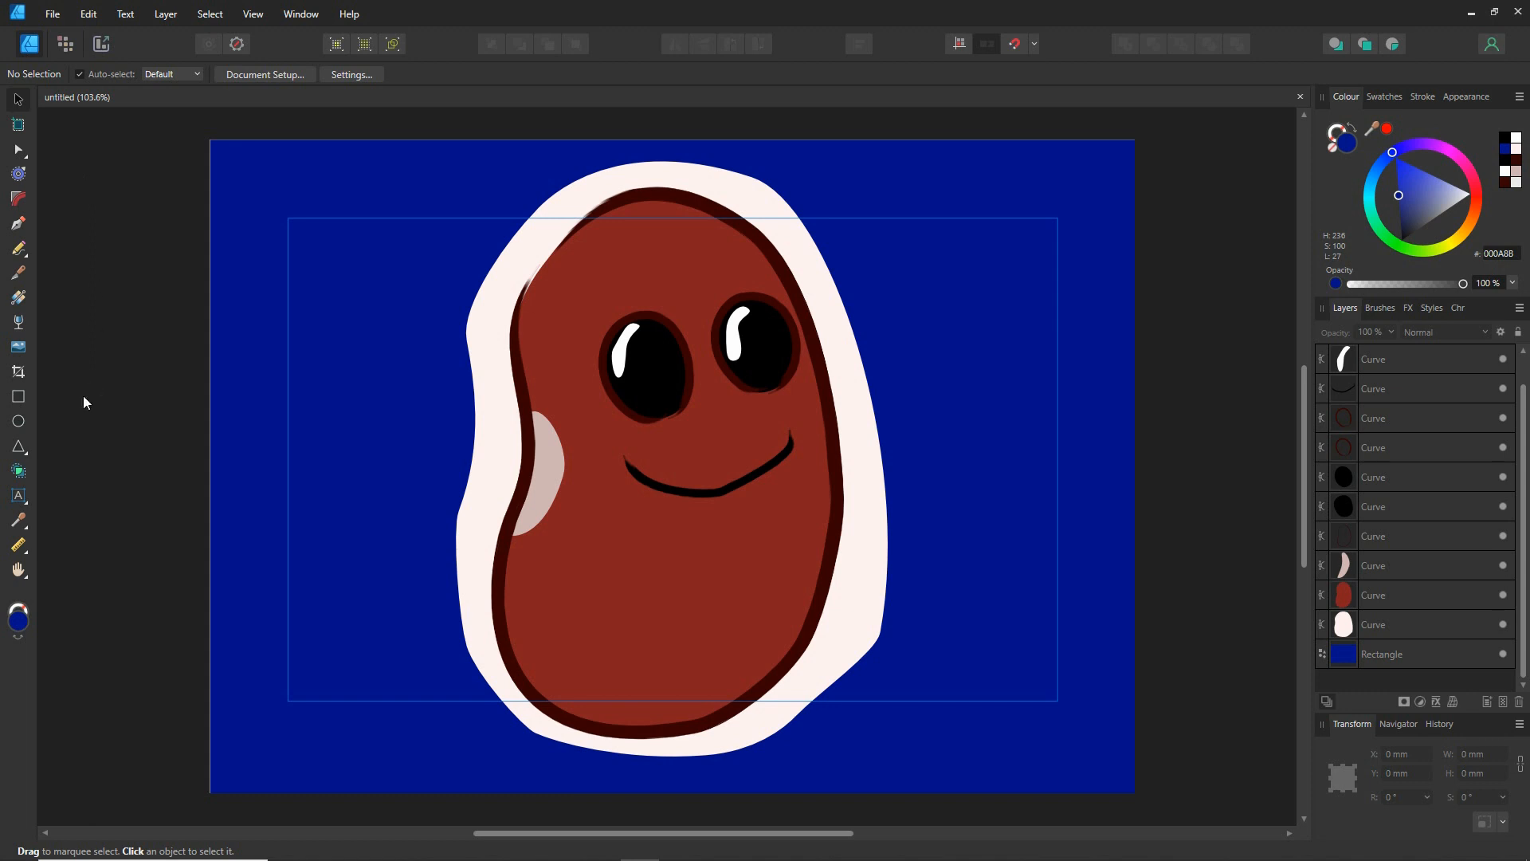
Add the art text MEAN on the blue background beside the bean's left edge and select it as an object
click(19, 495)
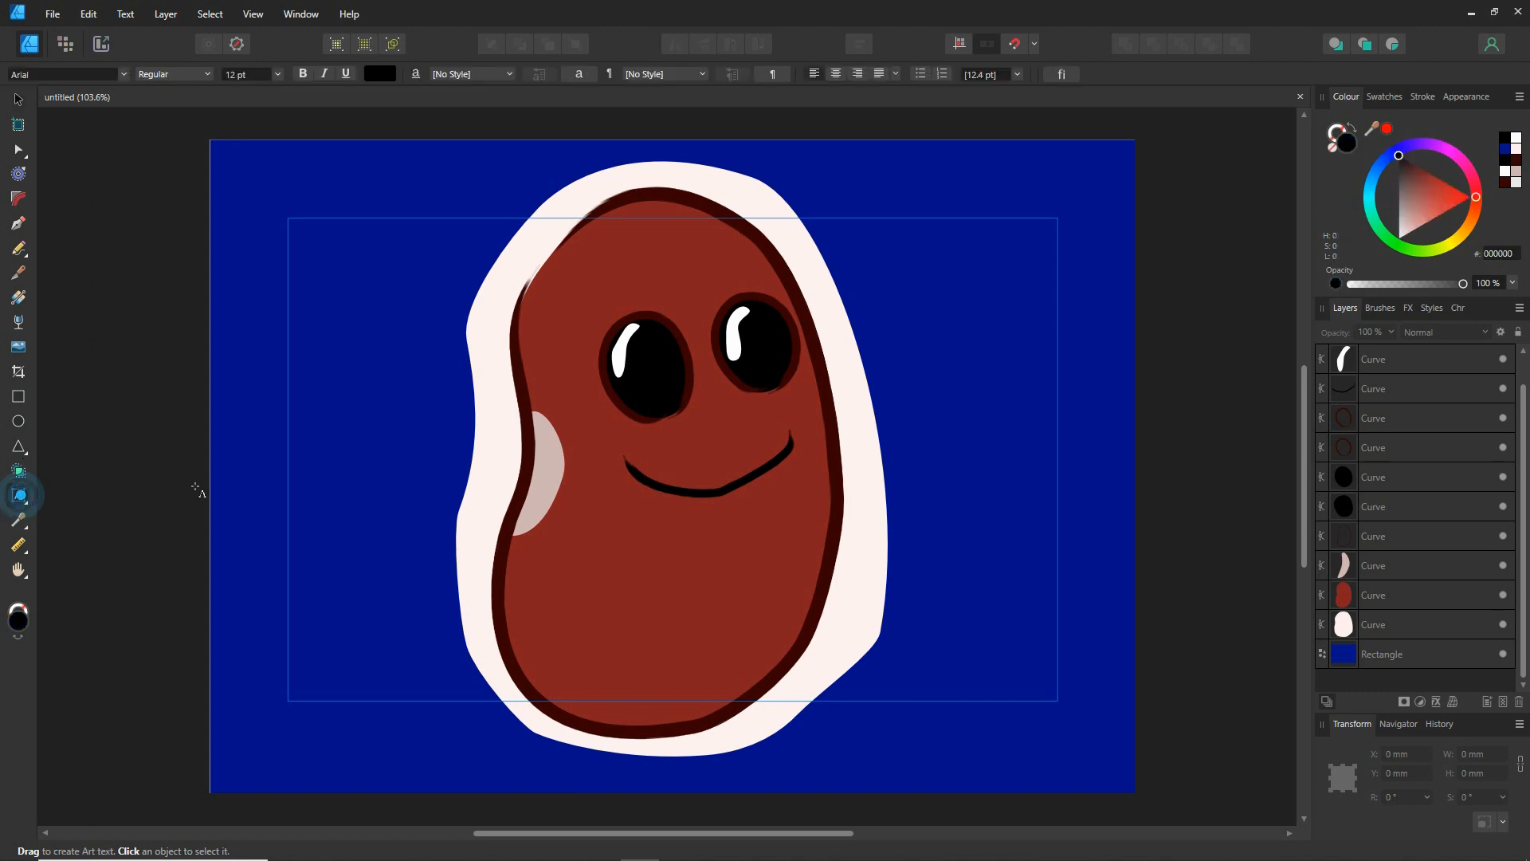
click(245, 490)
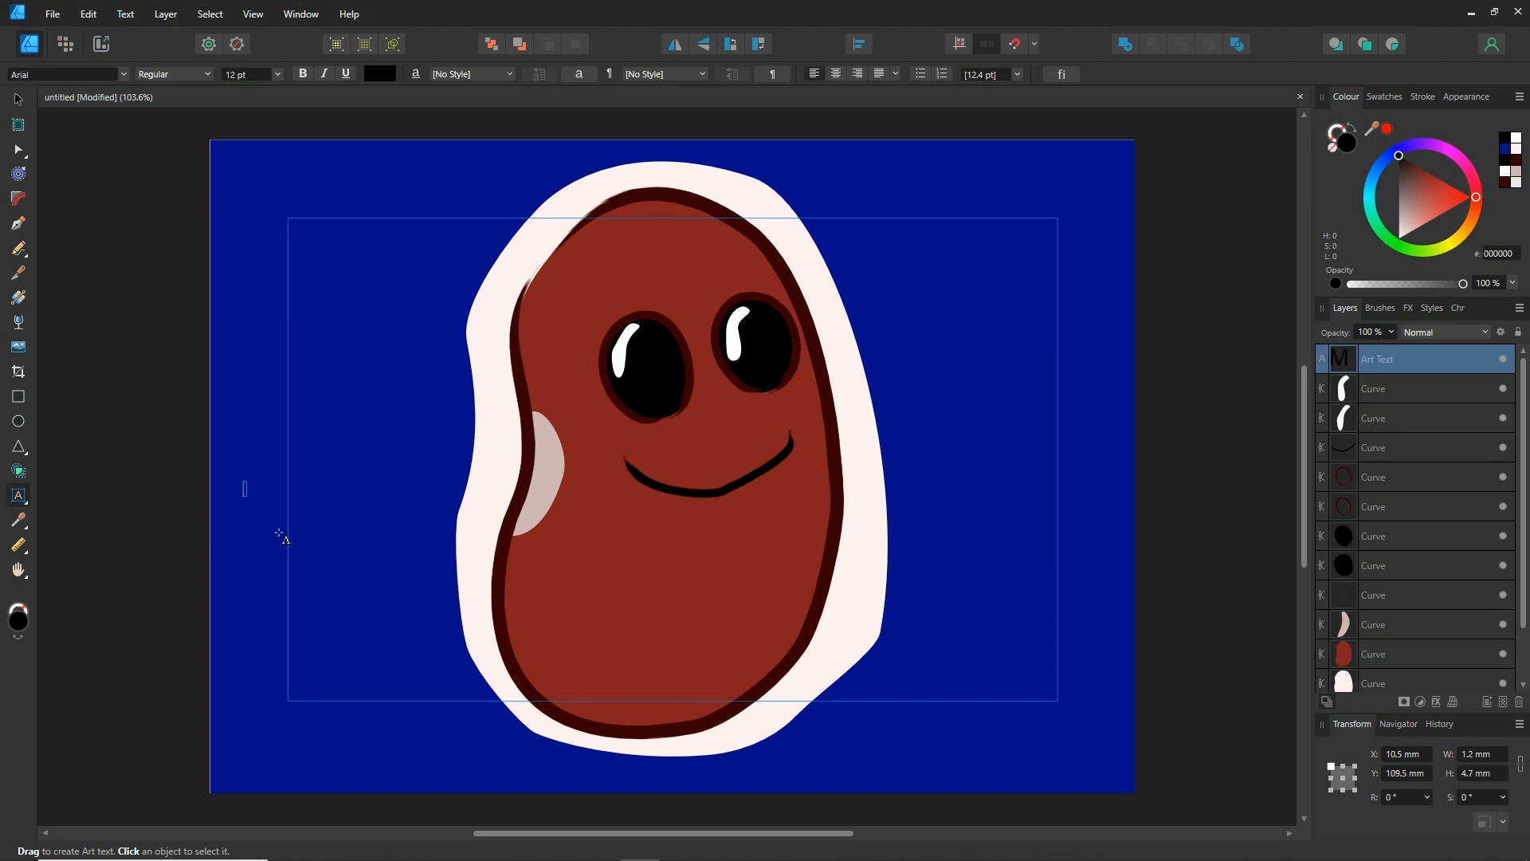
text(MEAN)
key(Escape)
click(19, 100)
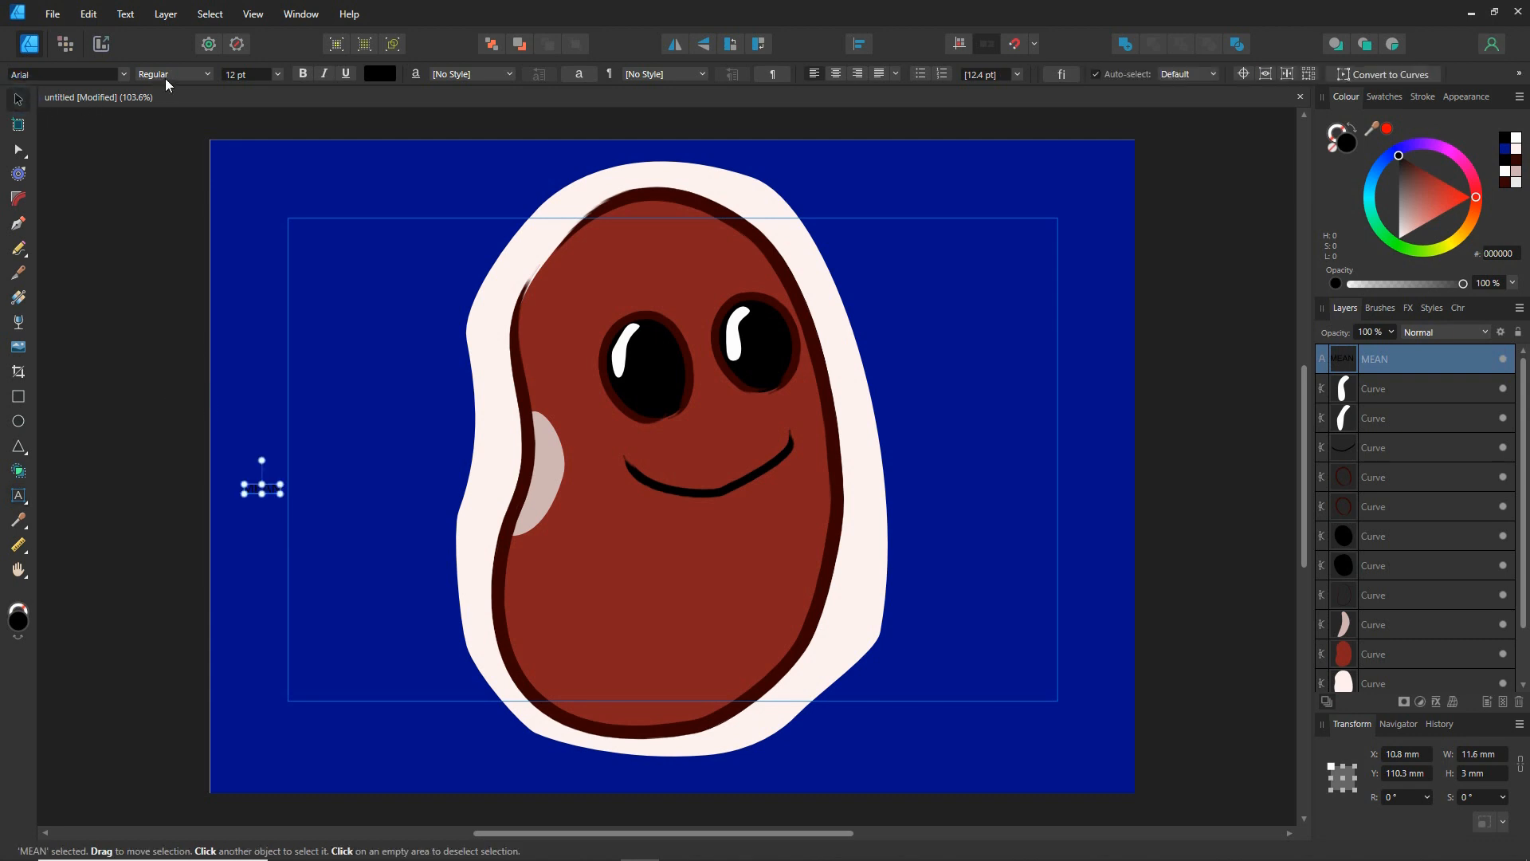
Set the MEAN text to the Buxton Sketch font at 96 pt
click(124, 74)
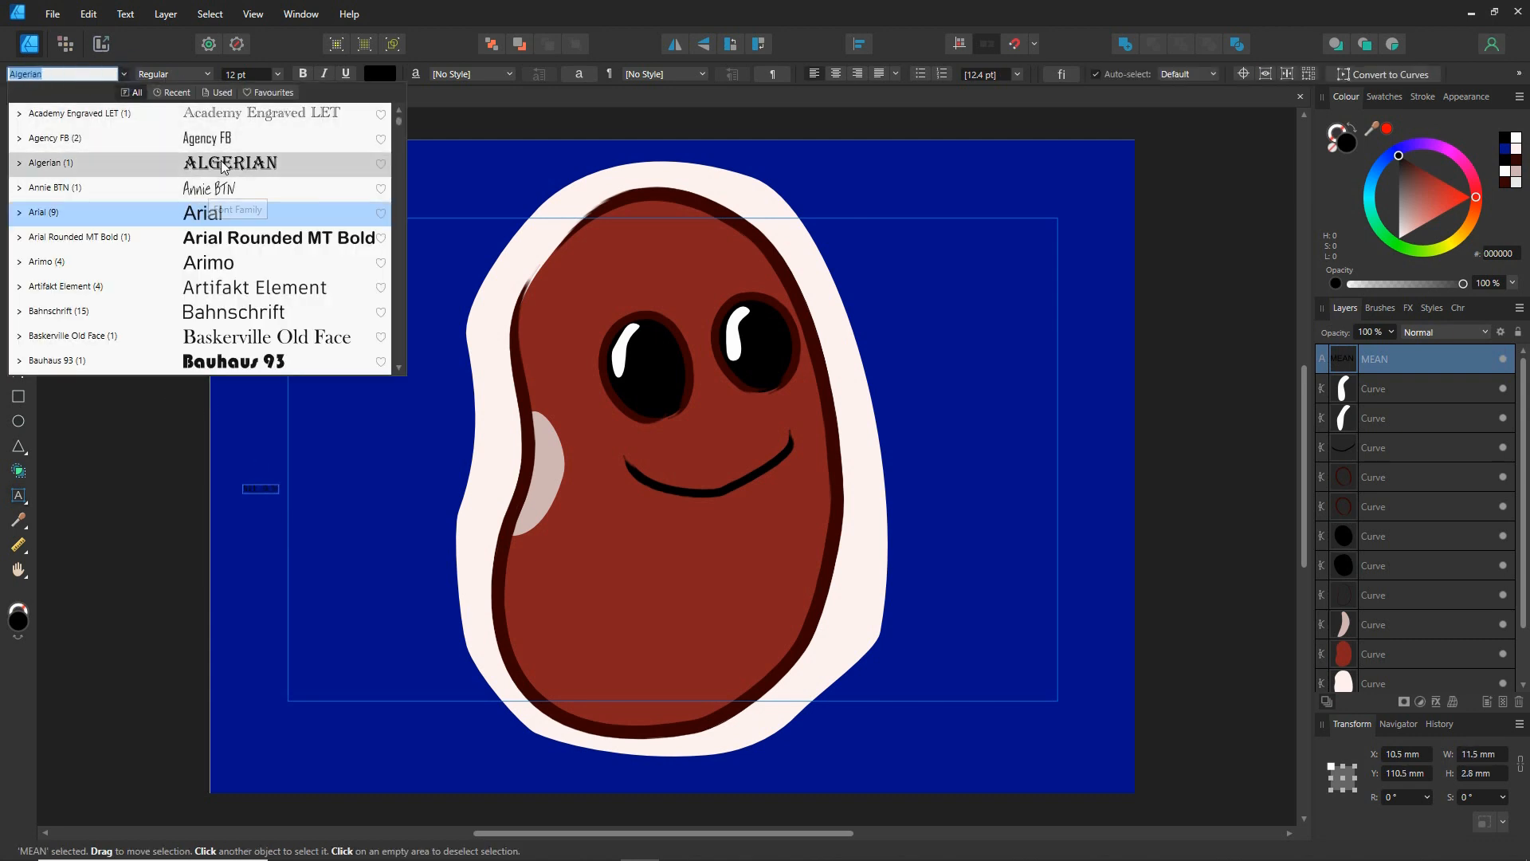
scroll(335, 319, down, 2)
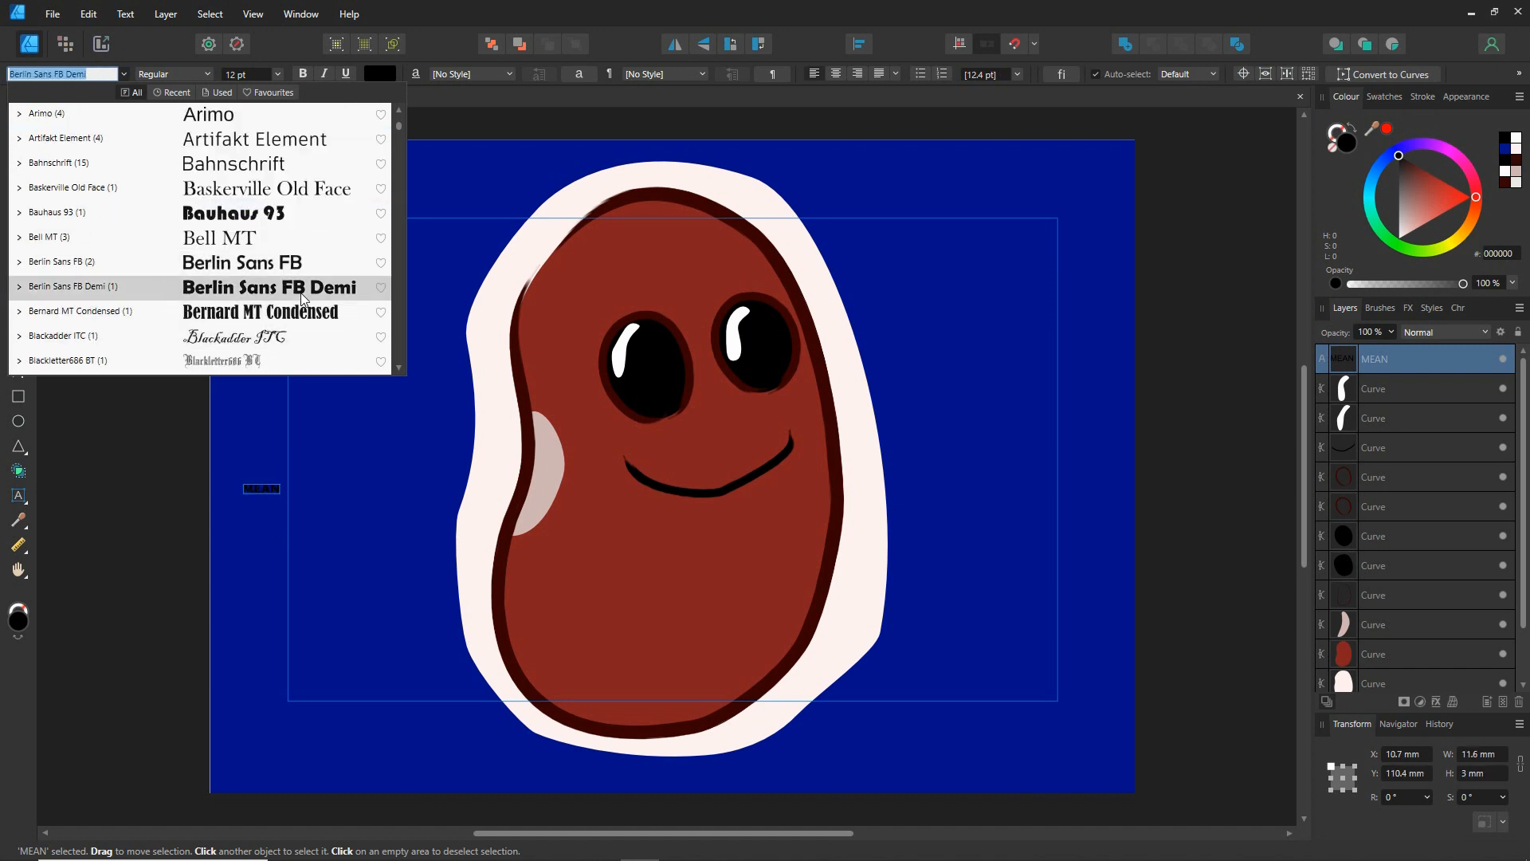
scroll(301, 297, down, 4)
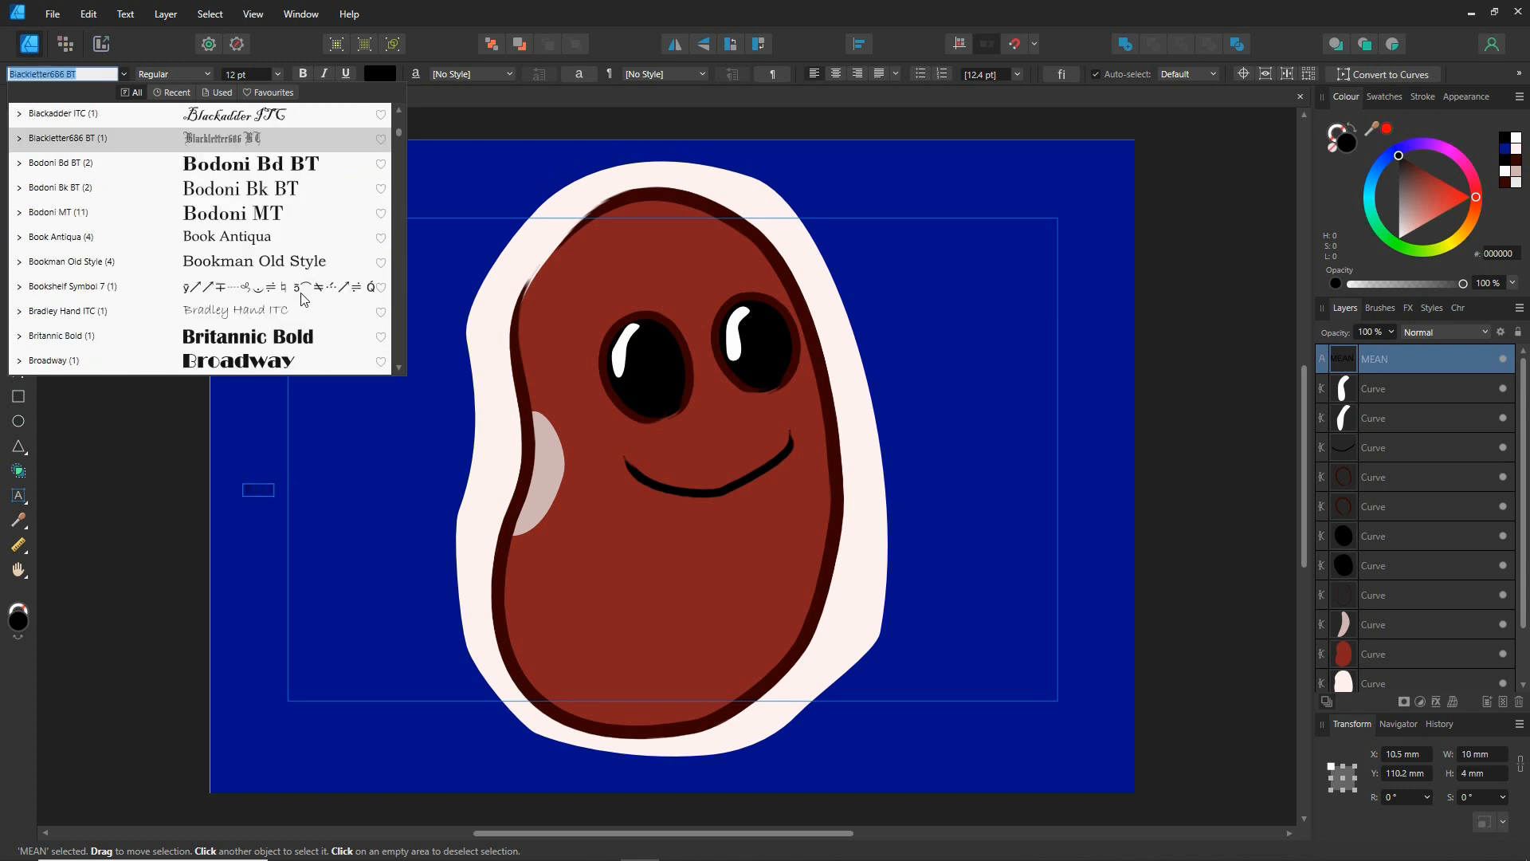
scroll(301, 297, down, 1)
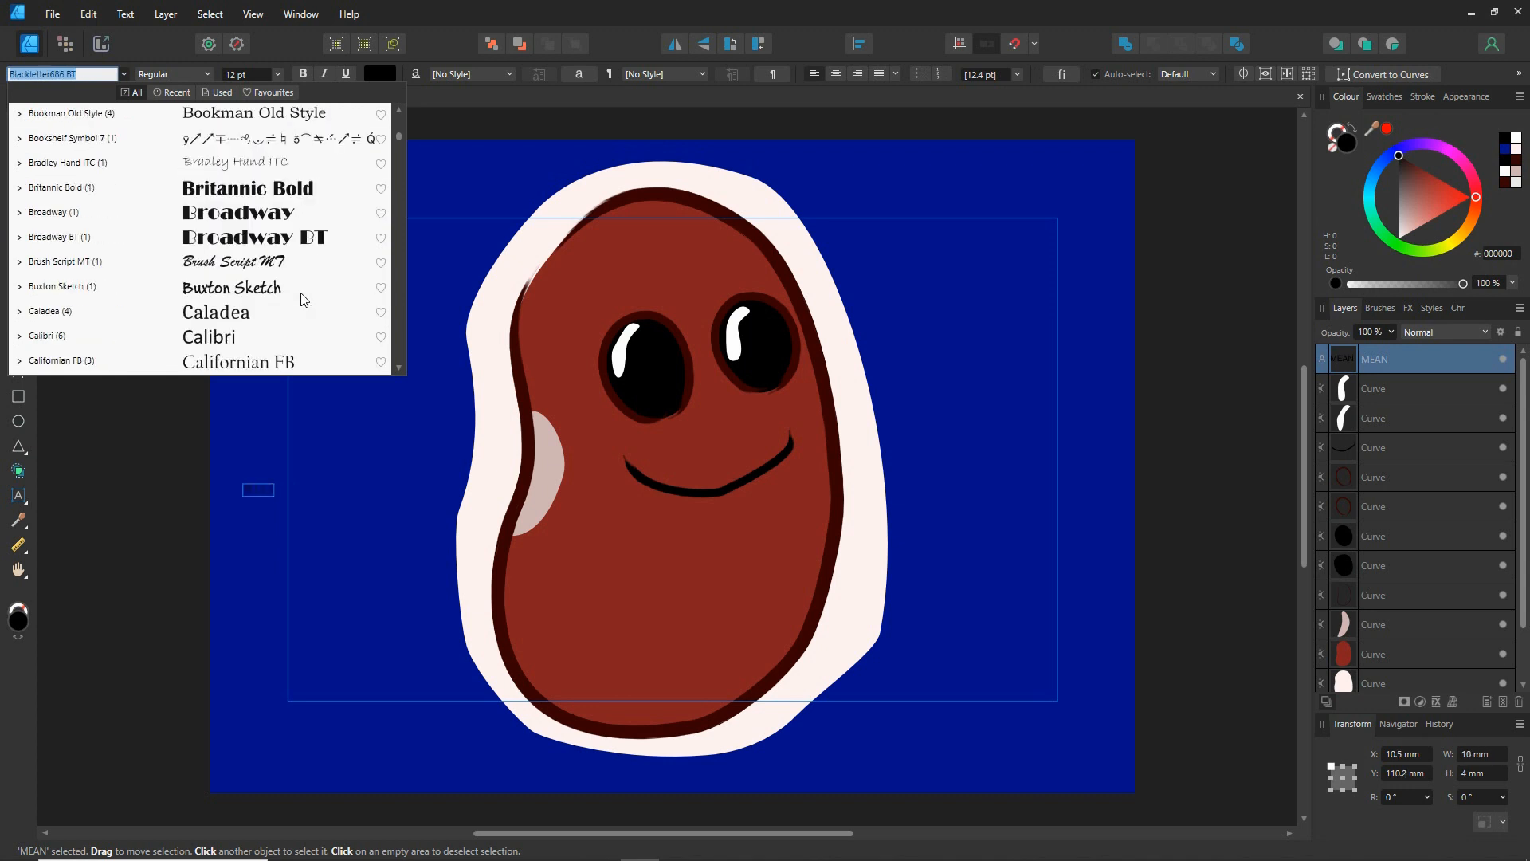
click(259, 287)
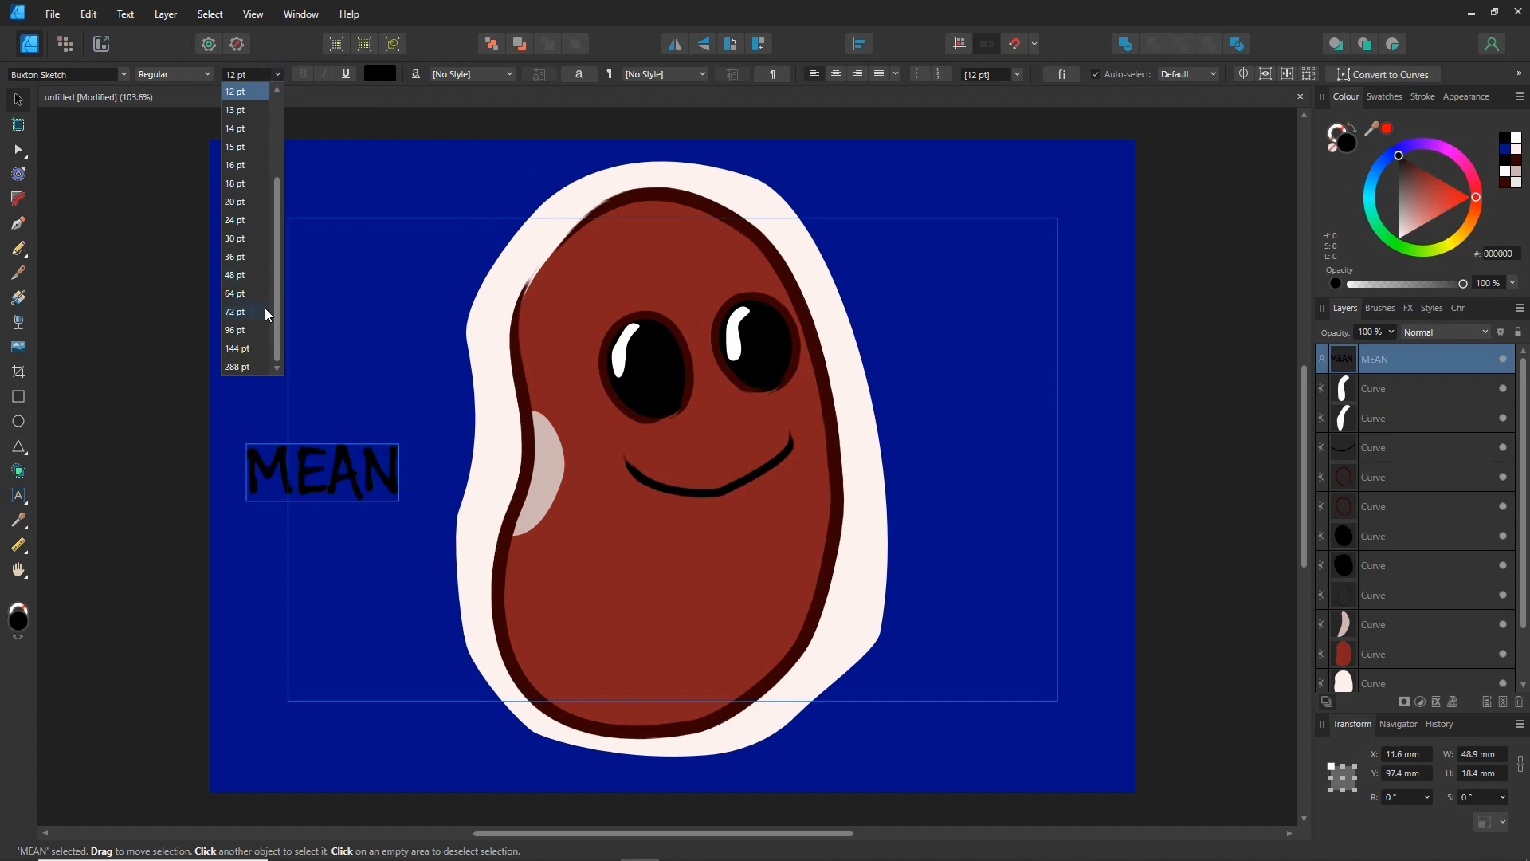
click(250, 330)
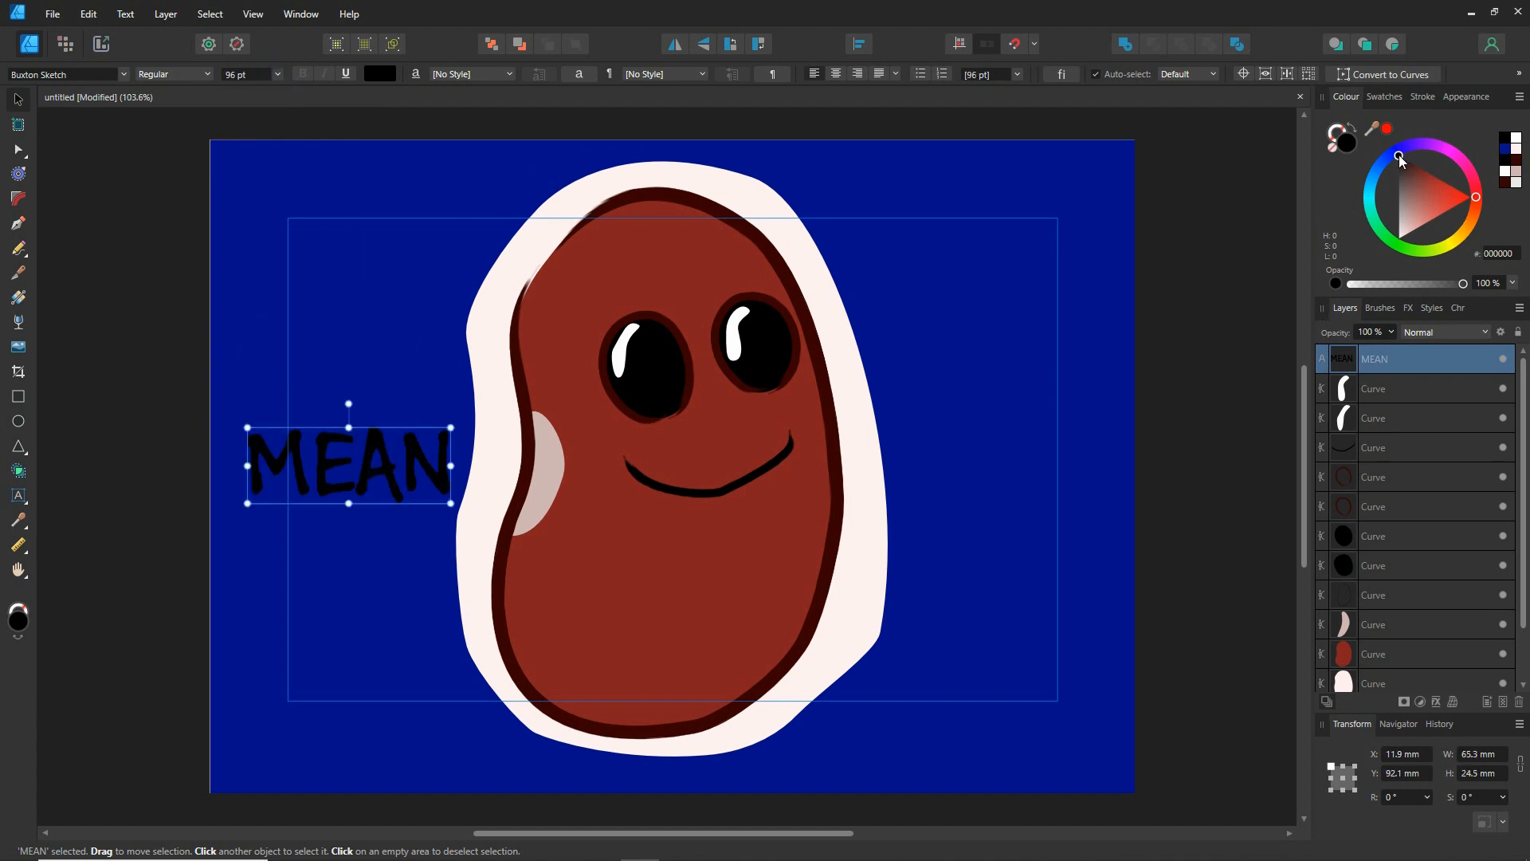
Colour the MEAN text white FFFFFF and place it in the page's upper-left corner, rotated about 23.8°
drag(1407, 178, 1398, 269)
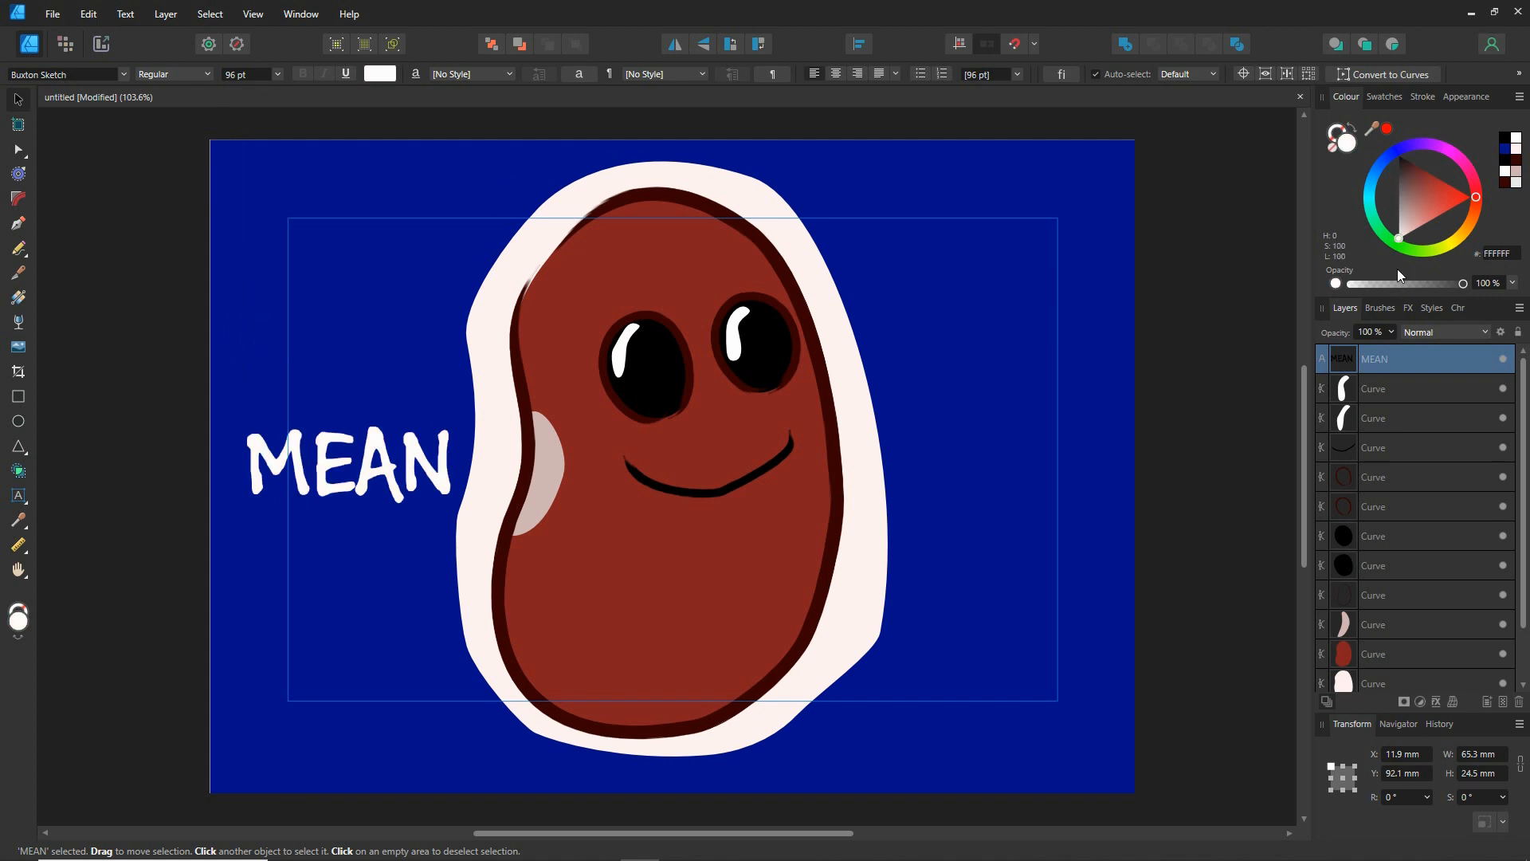
drag(388, 420, 328, 165)
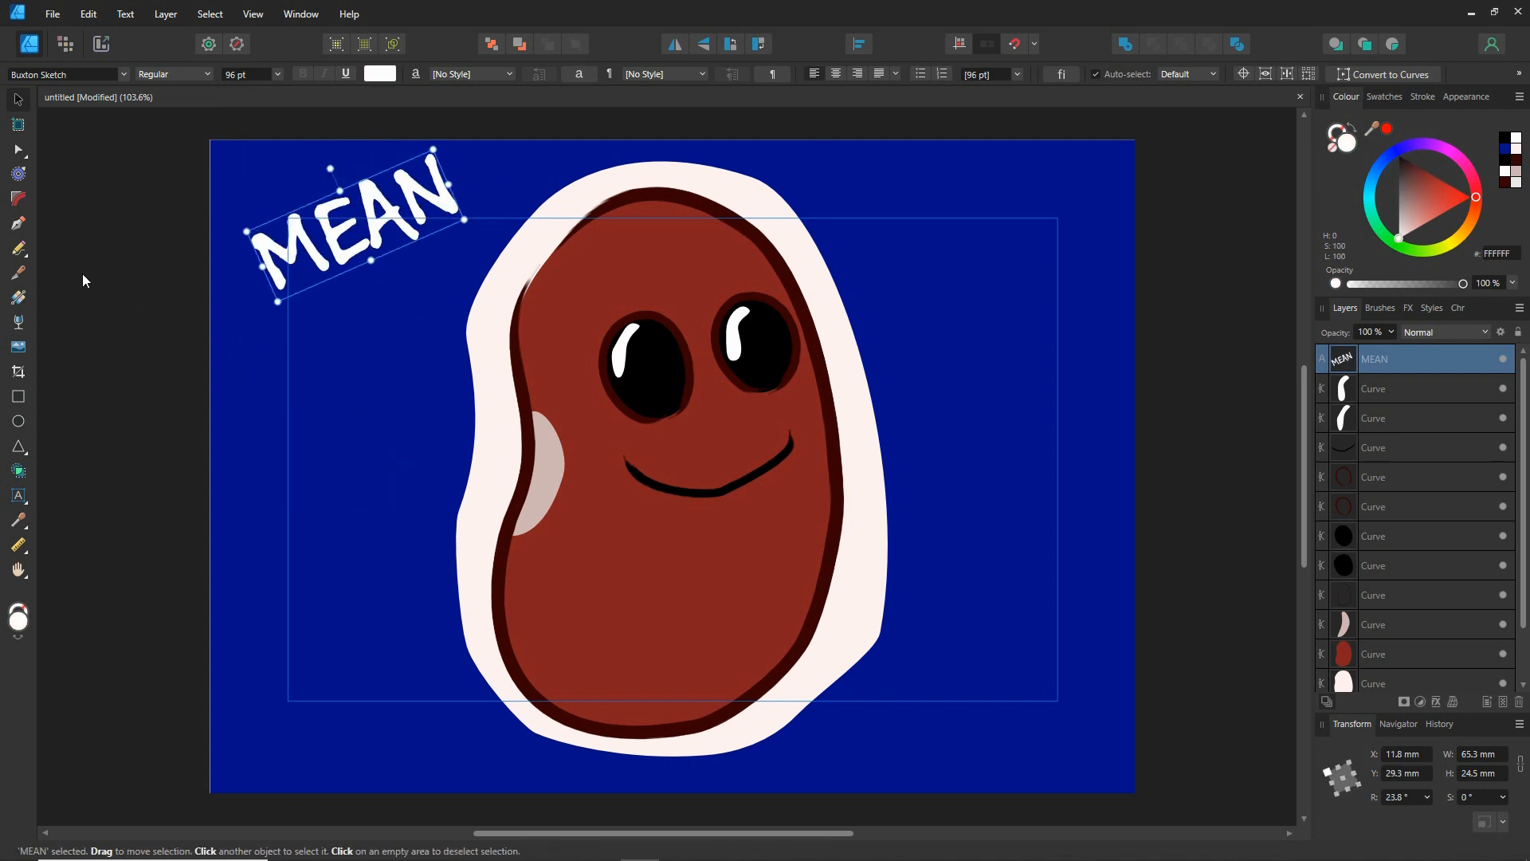
Change the title word MEAN to MEEN by replacing its A with a second E
click(20, 501)
double_click(372, 227)
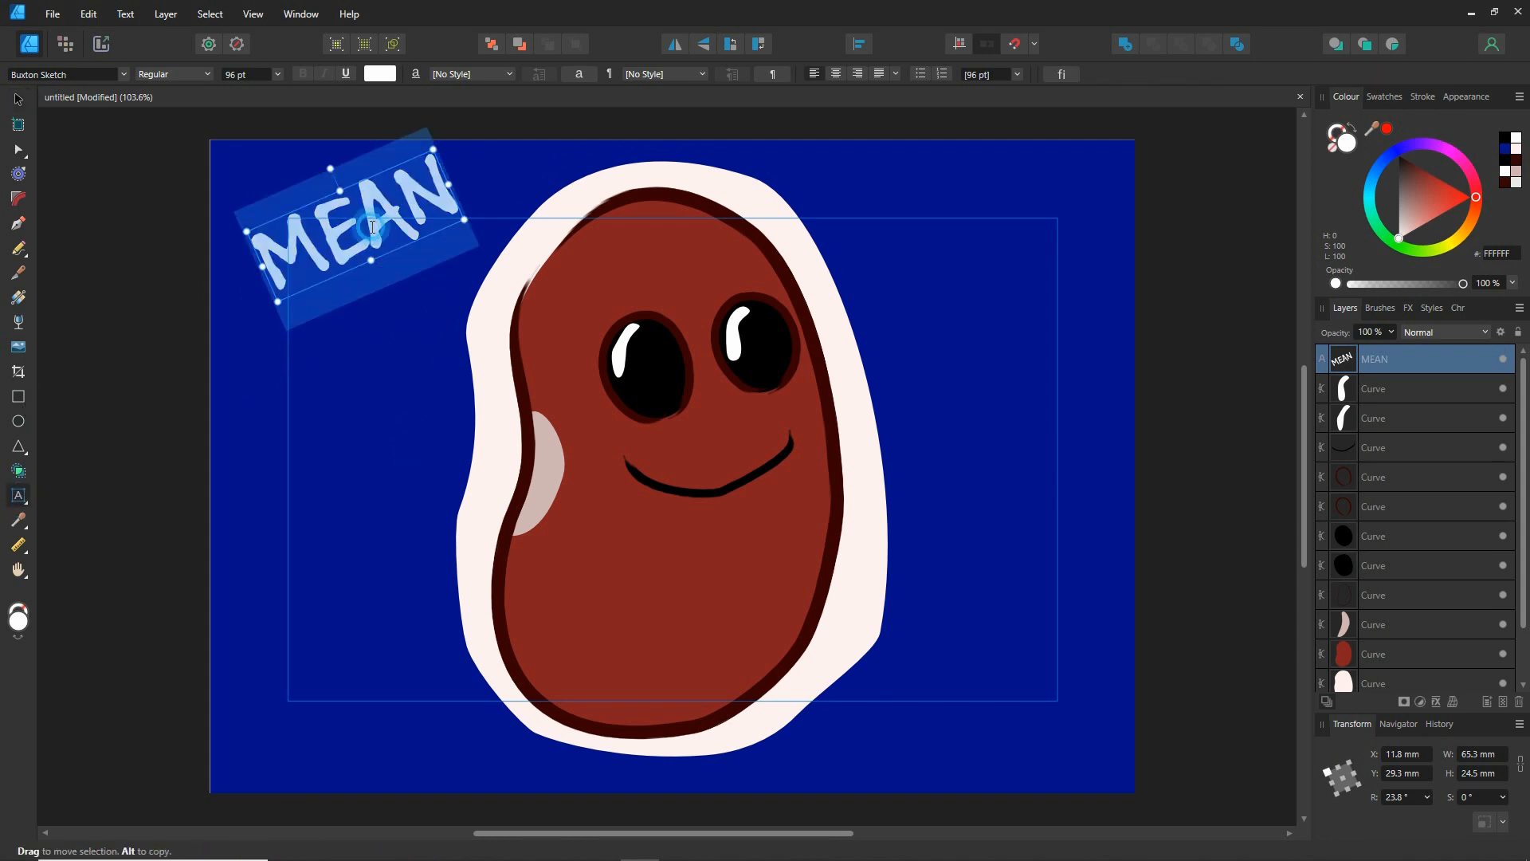
click(372, 227)
text(E)
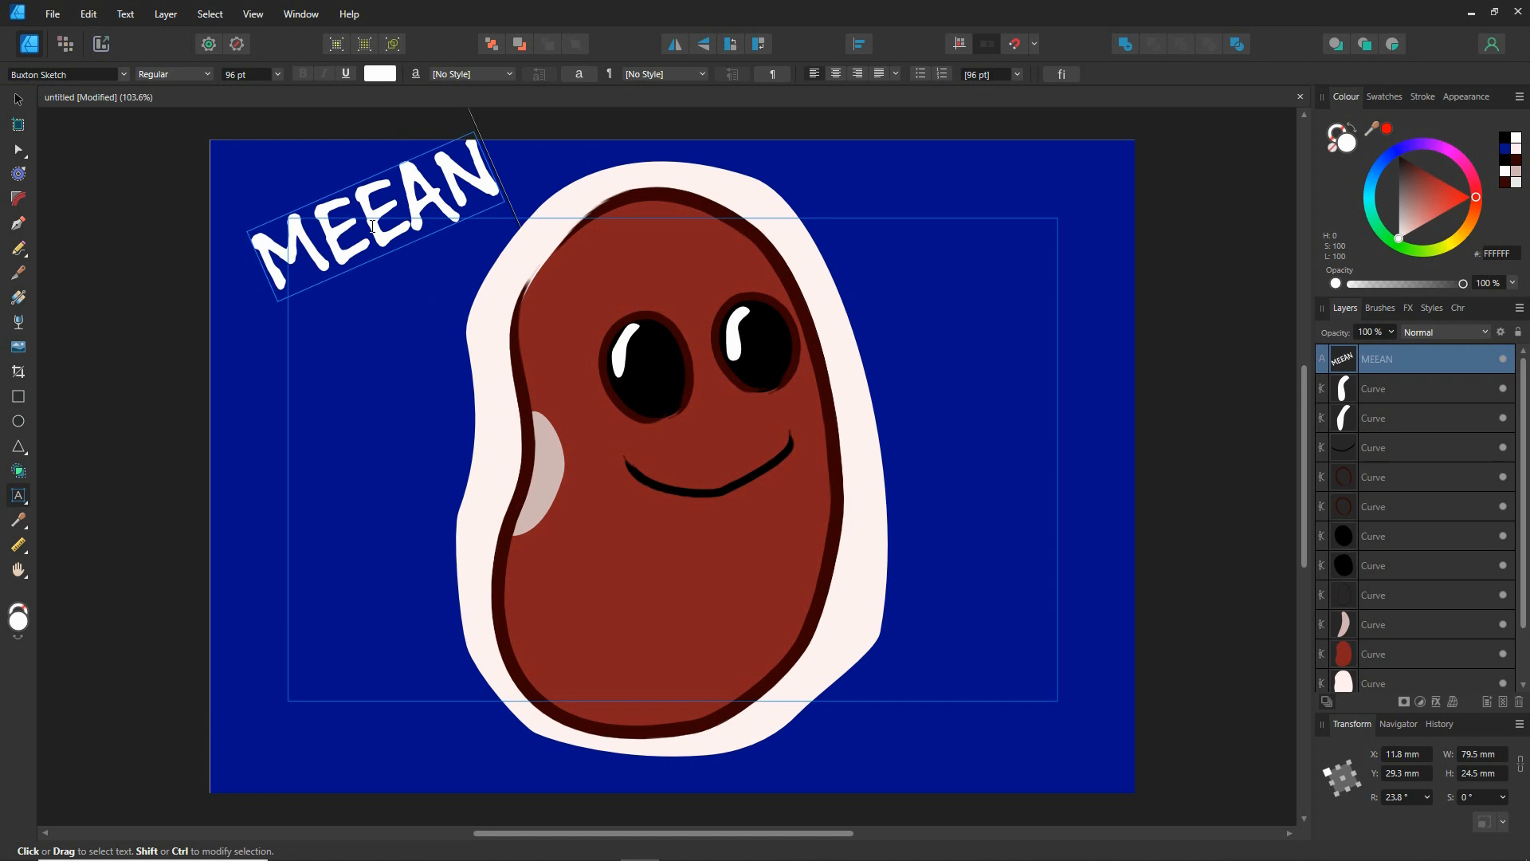
key(Left)
key(BackSpace)
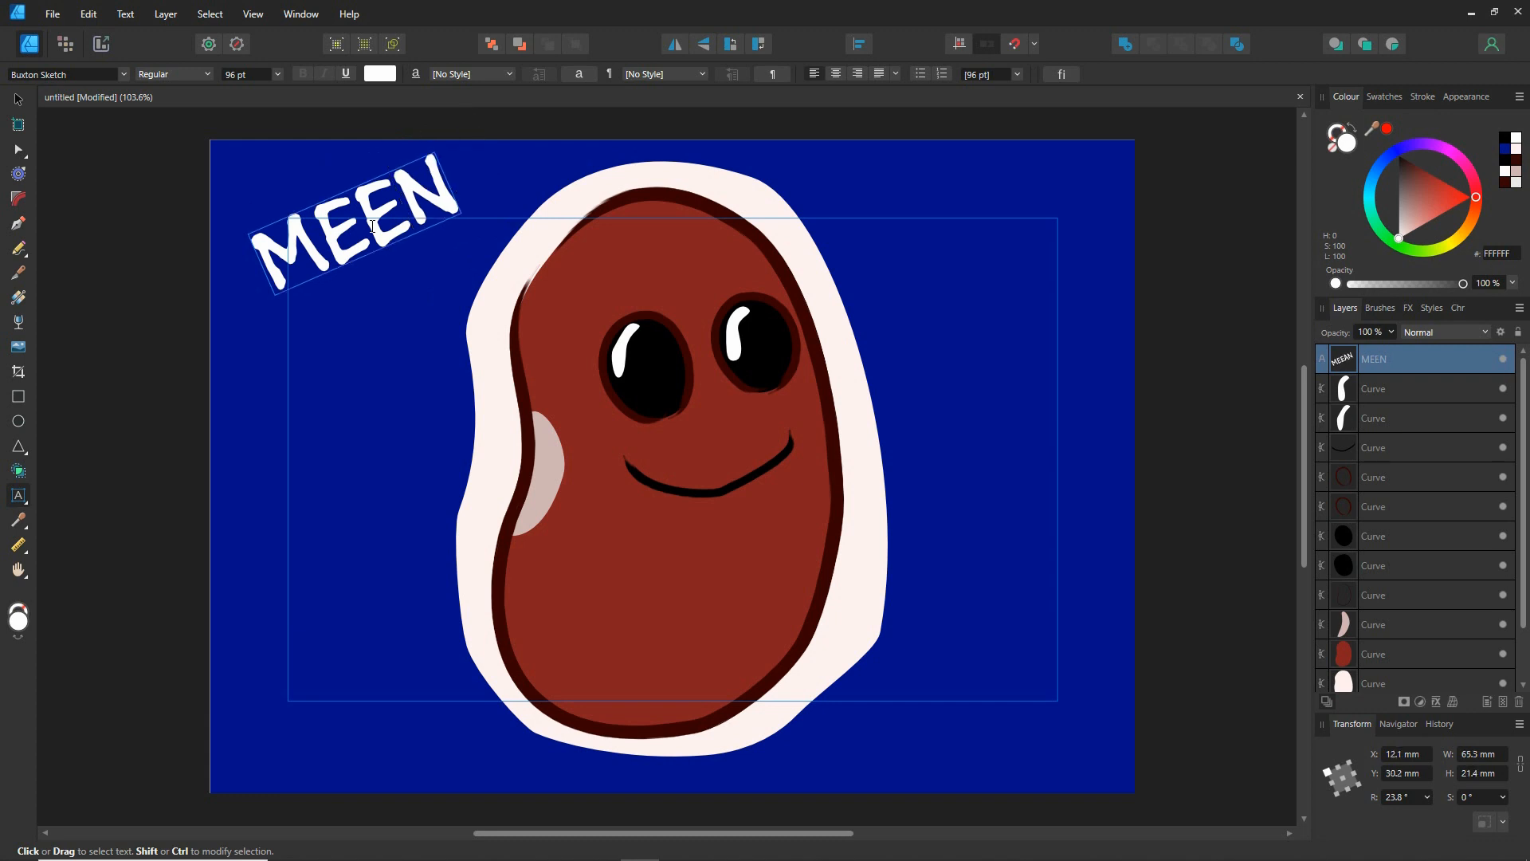
Add a second art text reading BEENZ on the blue background below MEEN
drag(274, 423, 251, 460)
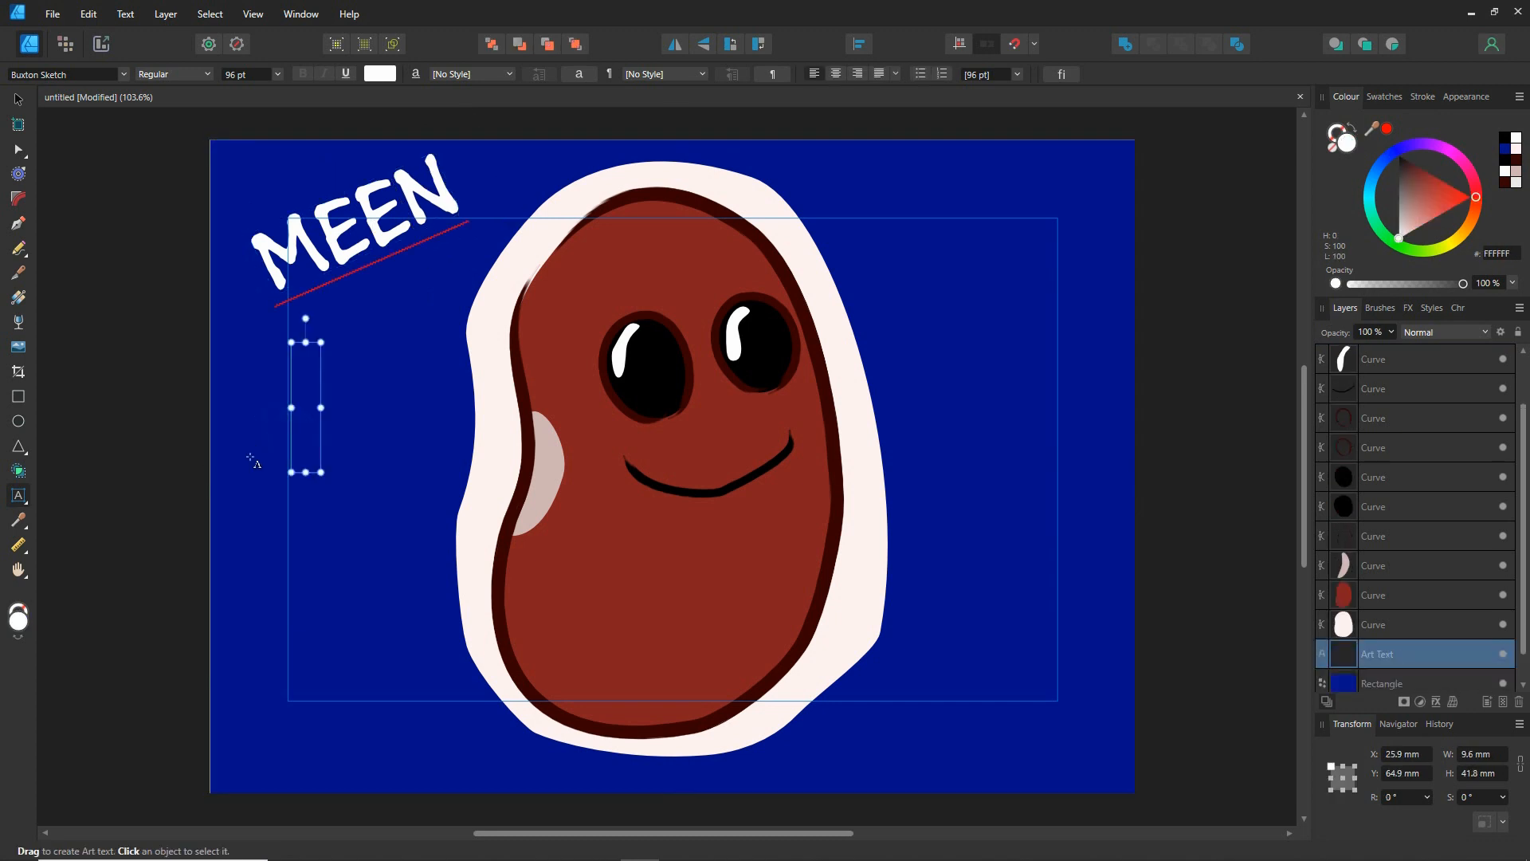
text(BEENS)
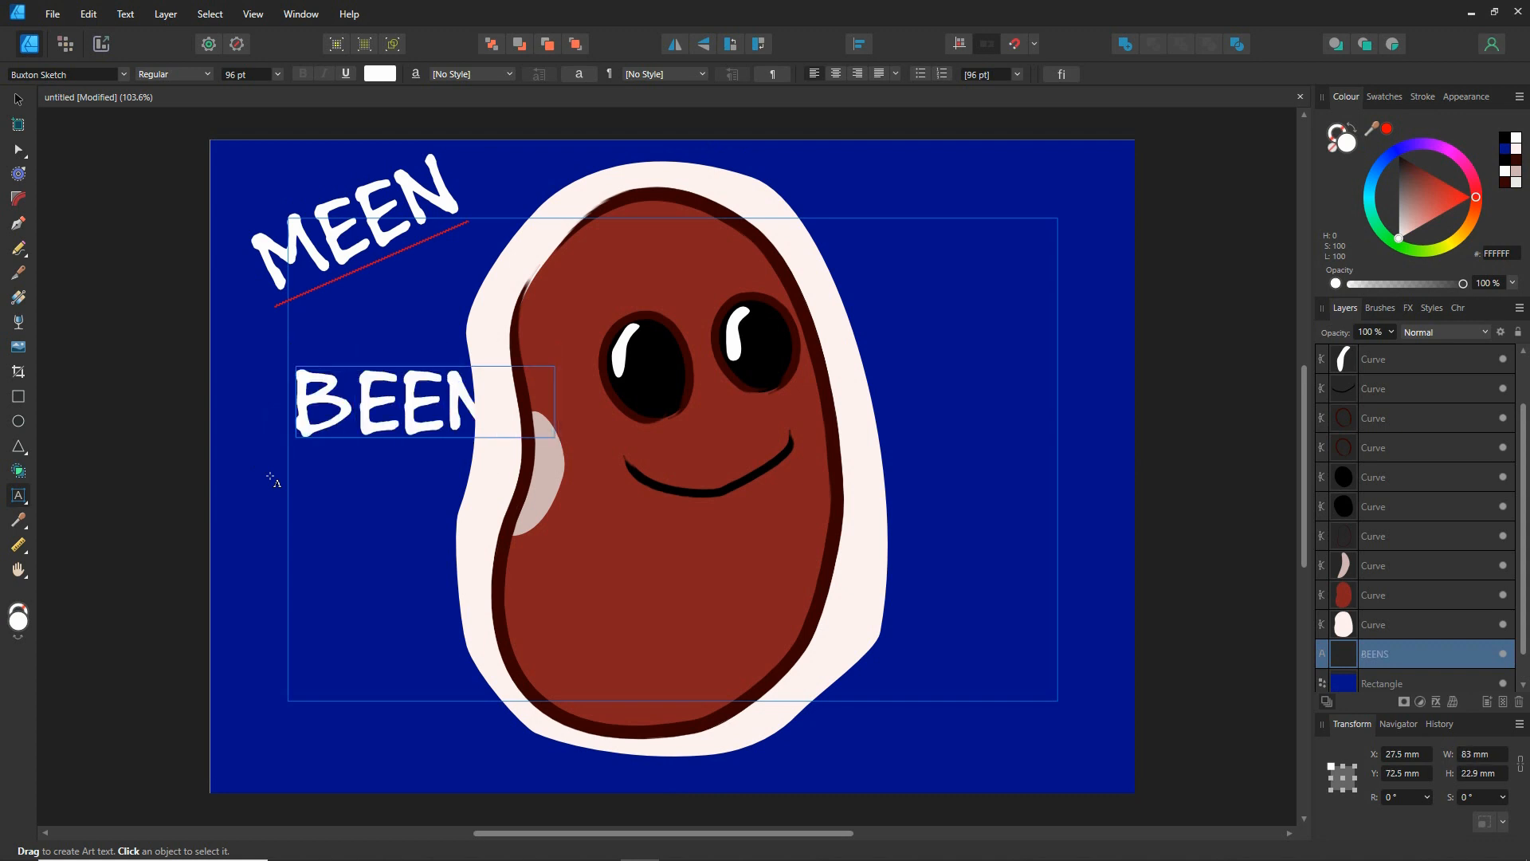
key(BackSpace)
text(Z)
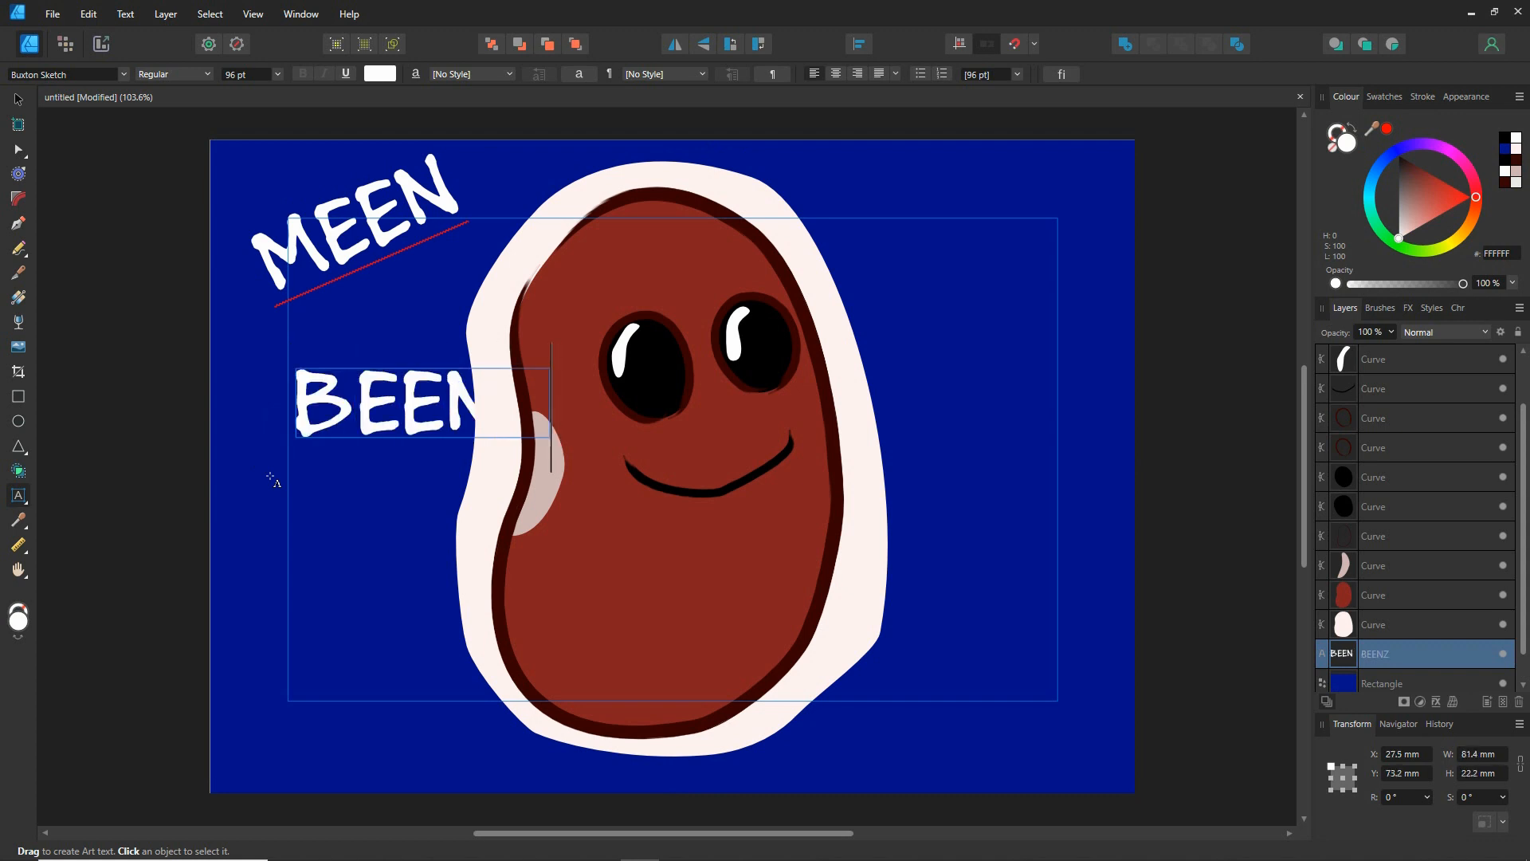
key(Escape)
Rotate the BEENZ text to about 20.5° and place it directly beneath MEEN
click(19, 99)
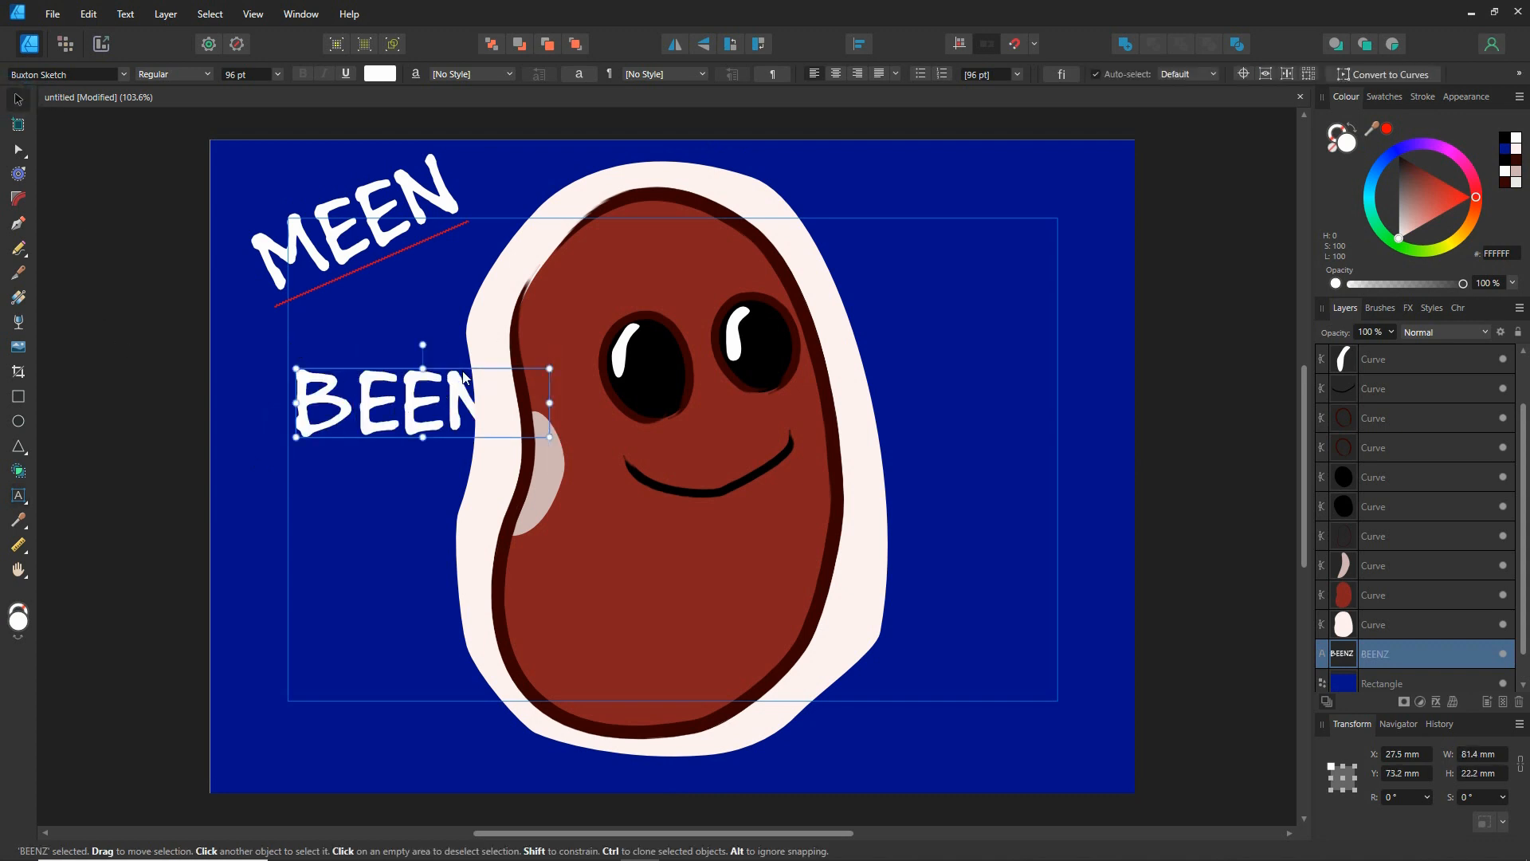
drag(422, 345, 392, 336)
drag(410, 411, 341, 333)
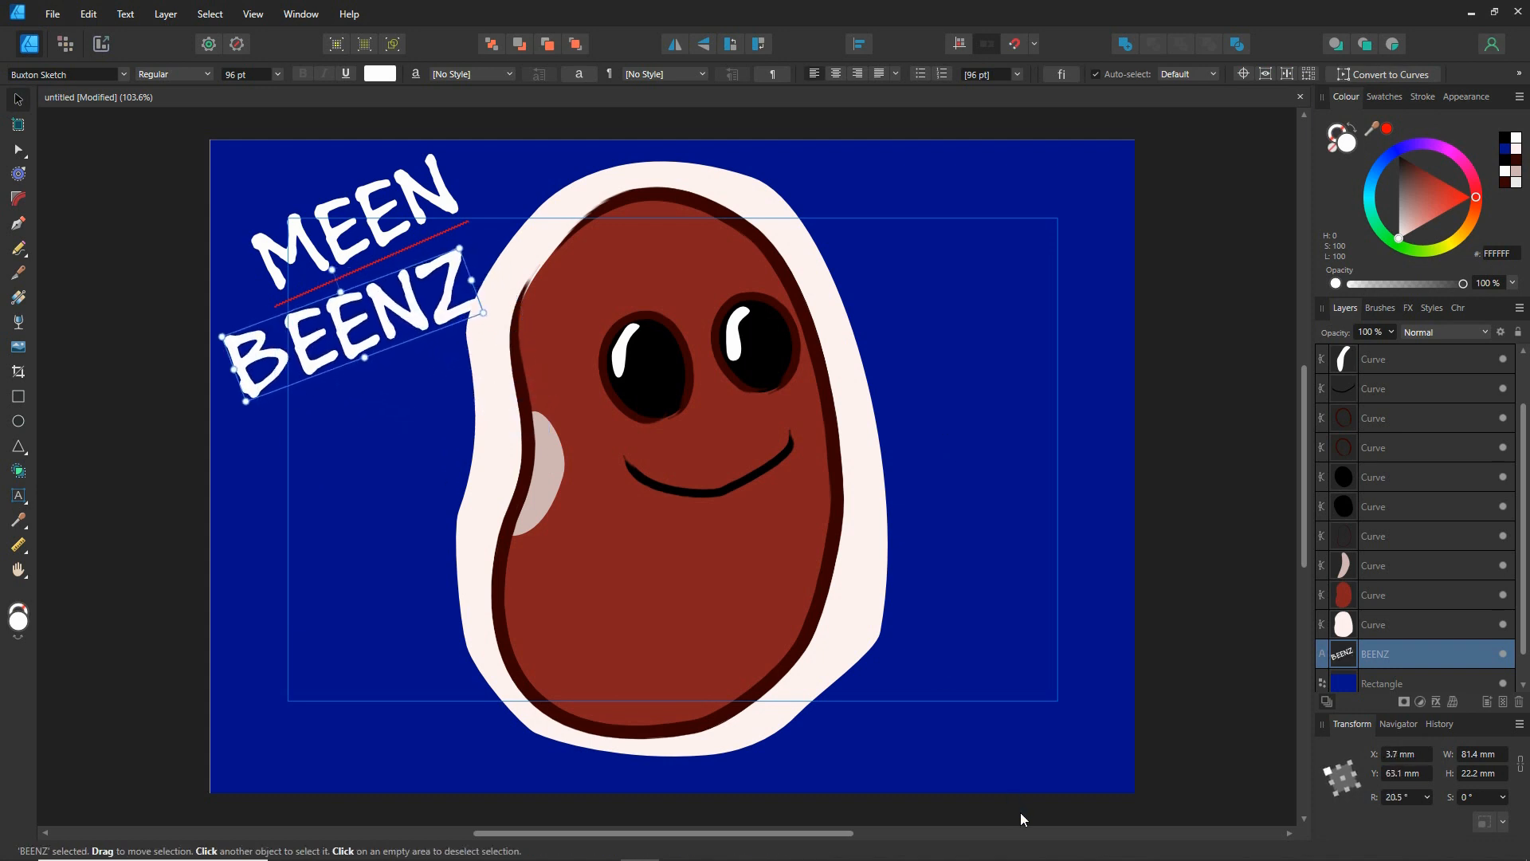
Group the eleven curves that make up the bean and shift the group toward the page's left side
drag(1020, 817, 397, 104)
right_click(1352, 603)
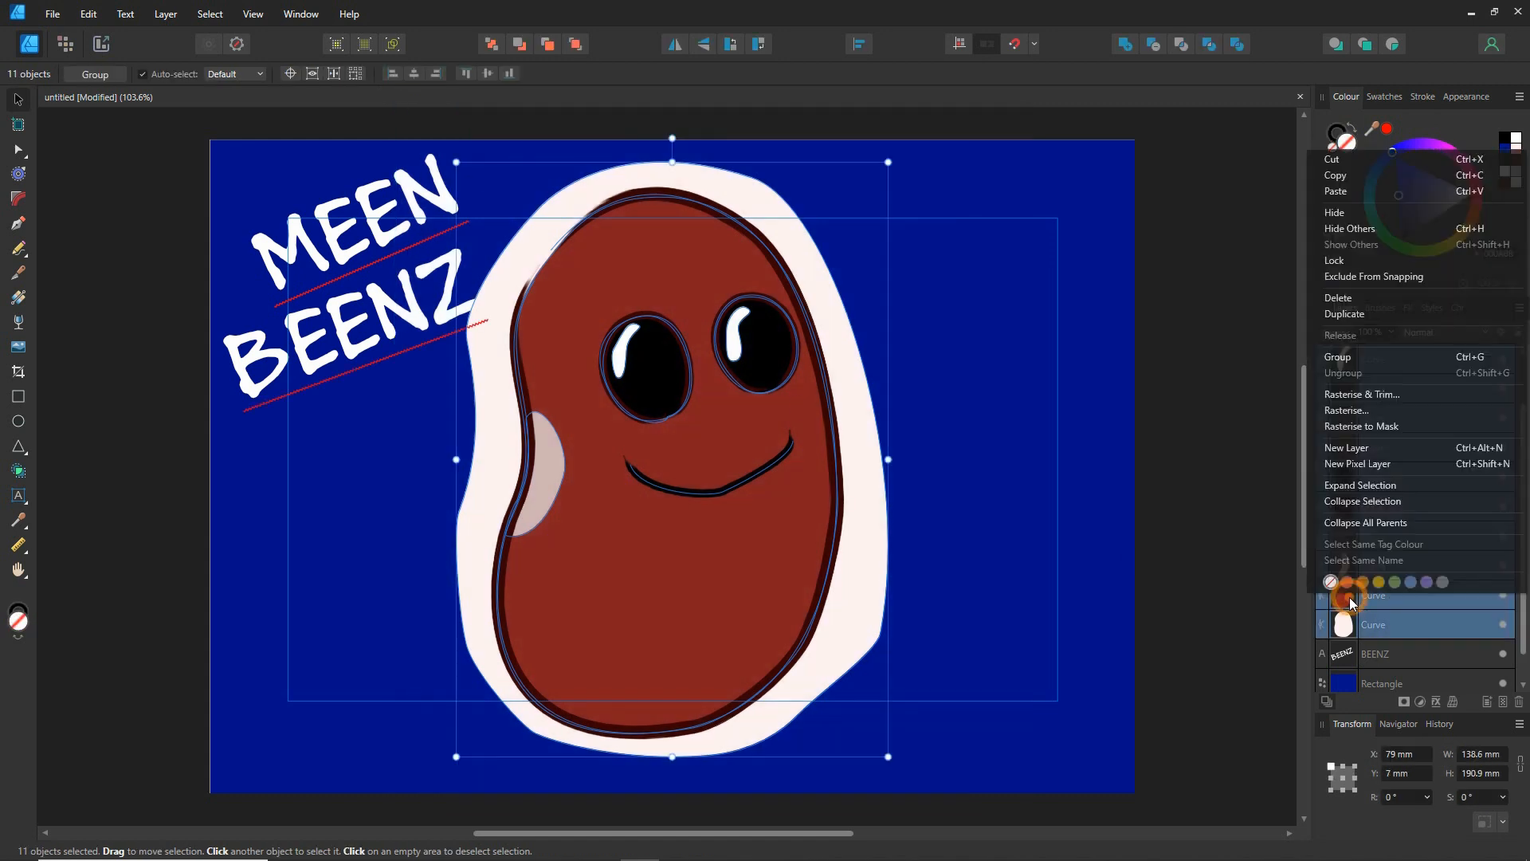
click(1349, 357)
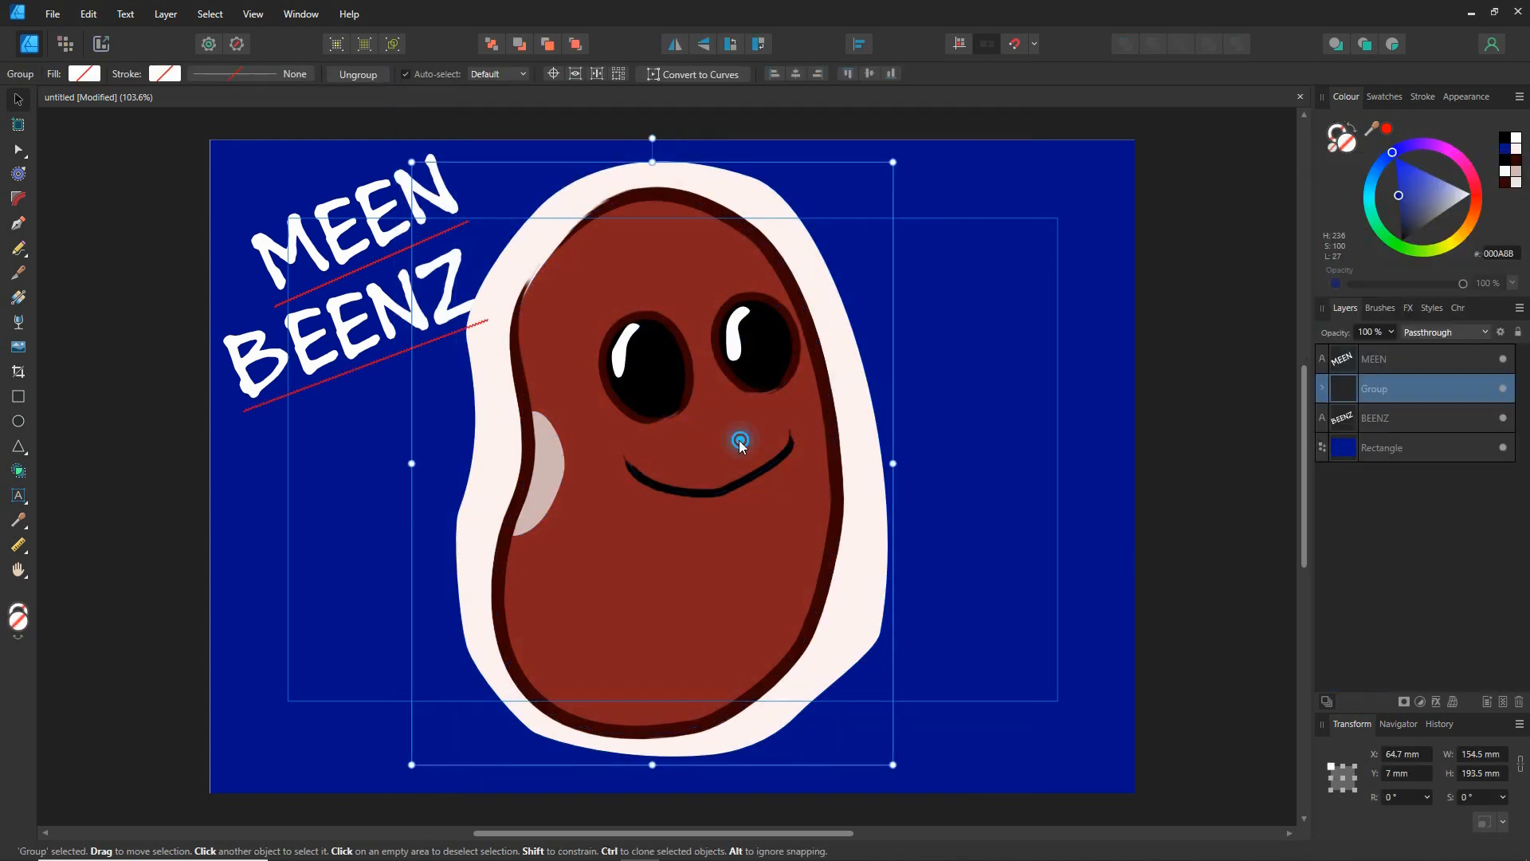
drag(740, 443, 592, 438)
Move MEEN and BEENZ together to the empty area right of the bean and rotate them clockwise, bringing MEEN to about -20.4°
click(267, 249)
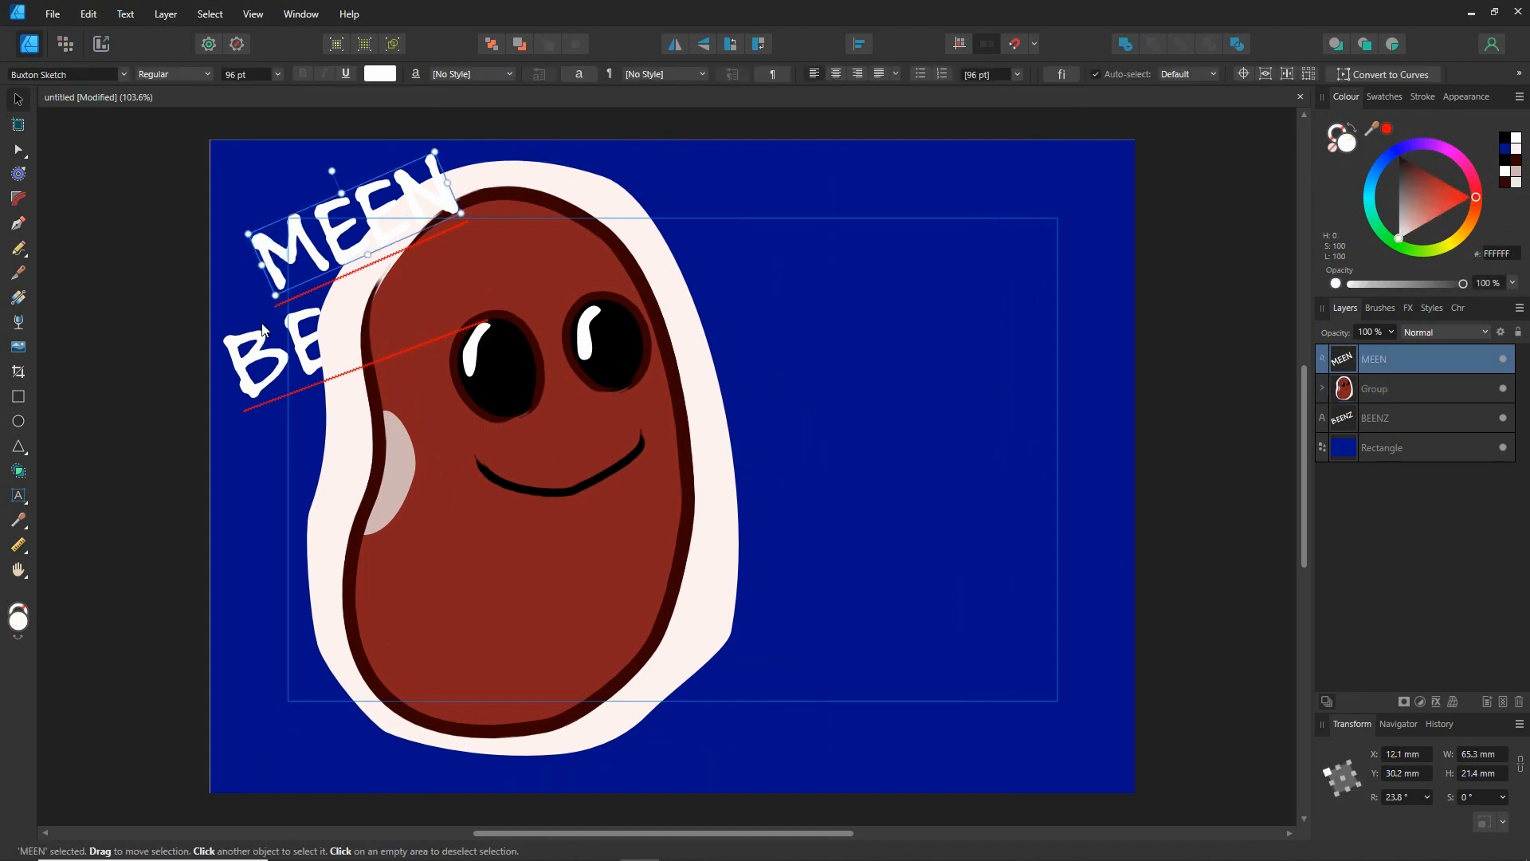
shift+click(263, 329)
drag(263, 329, 791, 346)
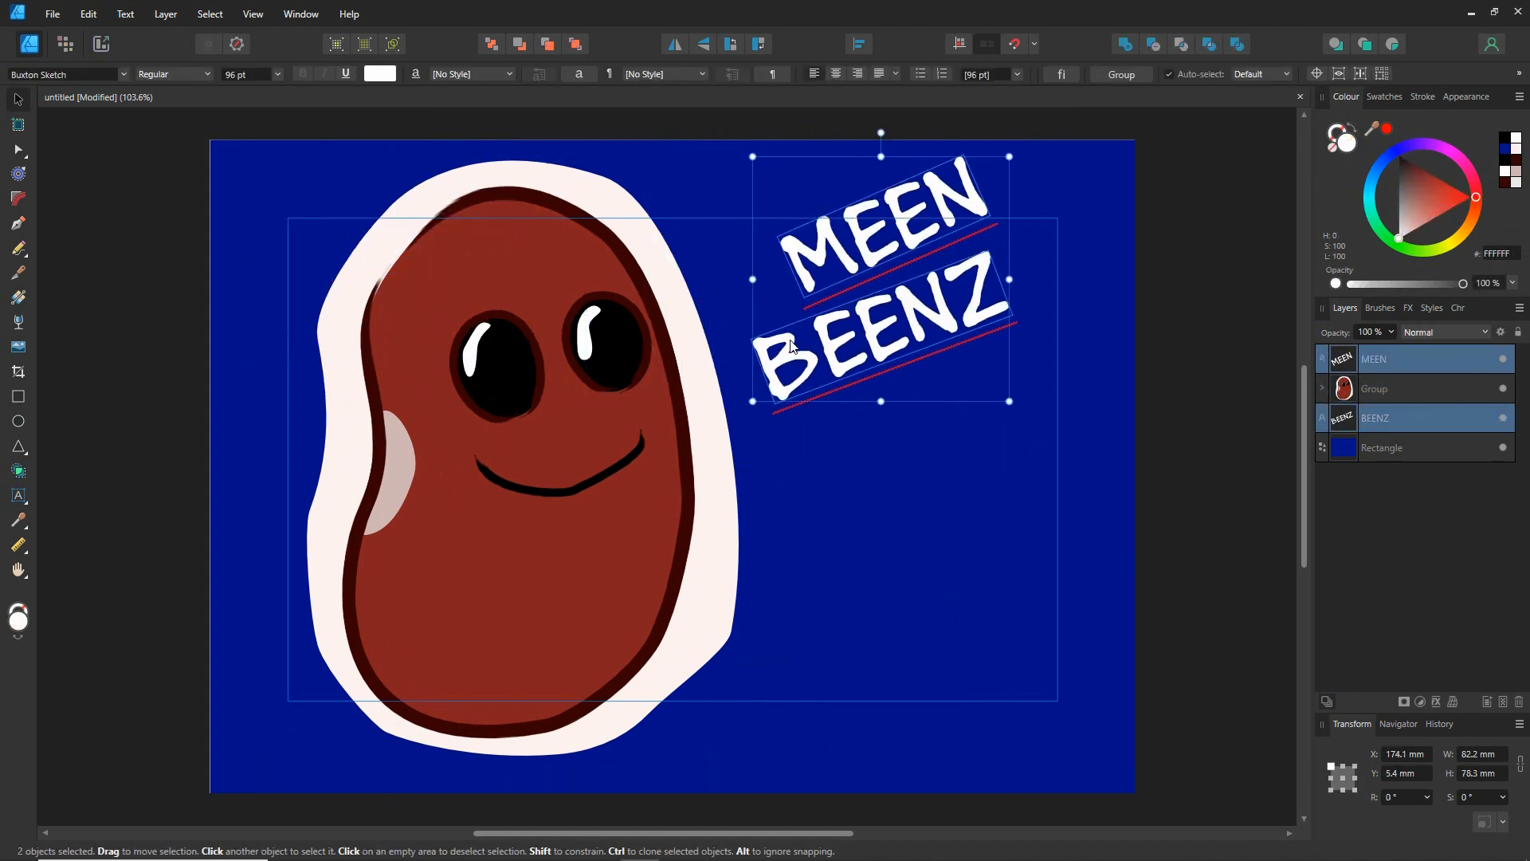
drag(881, 132, 1003, 147)
Rotate MEEN alone to about -35.3° and move BEENZ slightly down to separate the two words
click(1052, 328)
click(1002, 283)
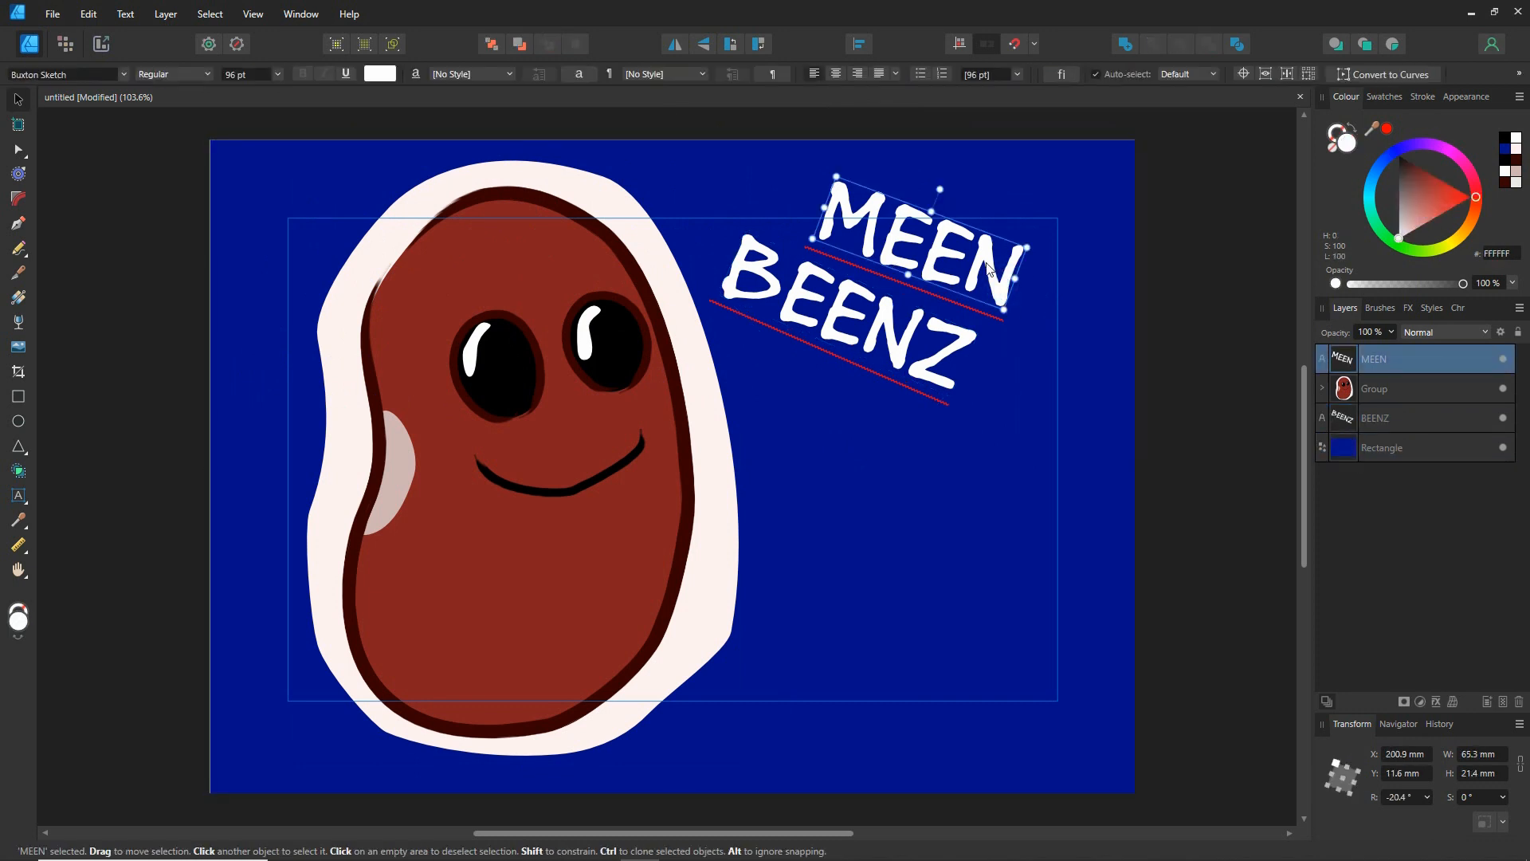
drag(938, 193, 968, 159)
drag(885, 322, 906, 380)
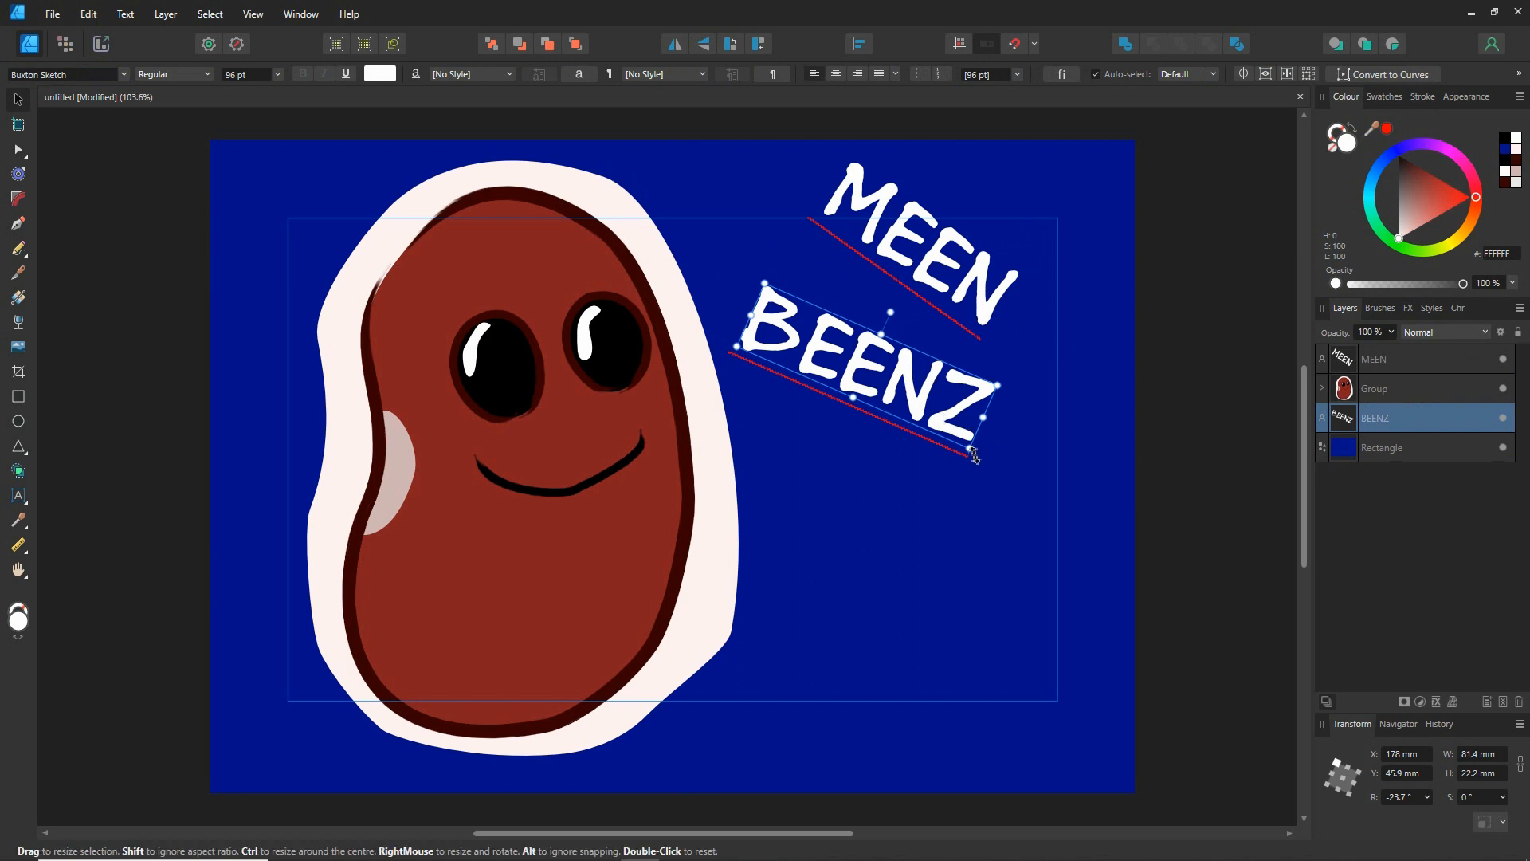
click(986, 313)
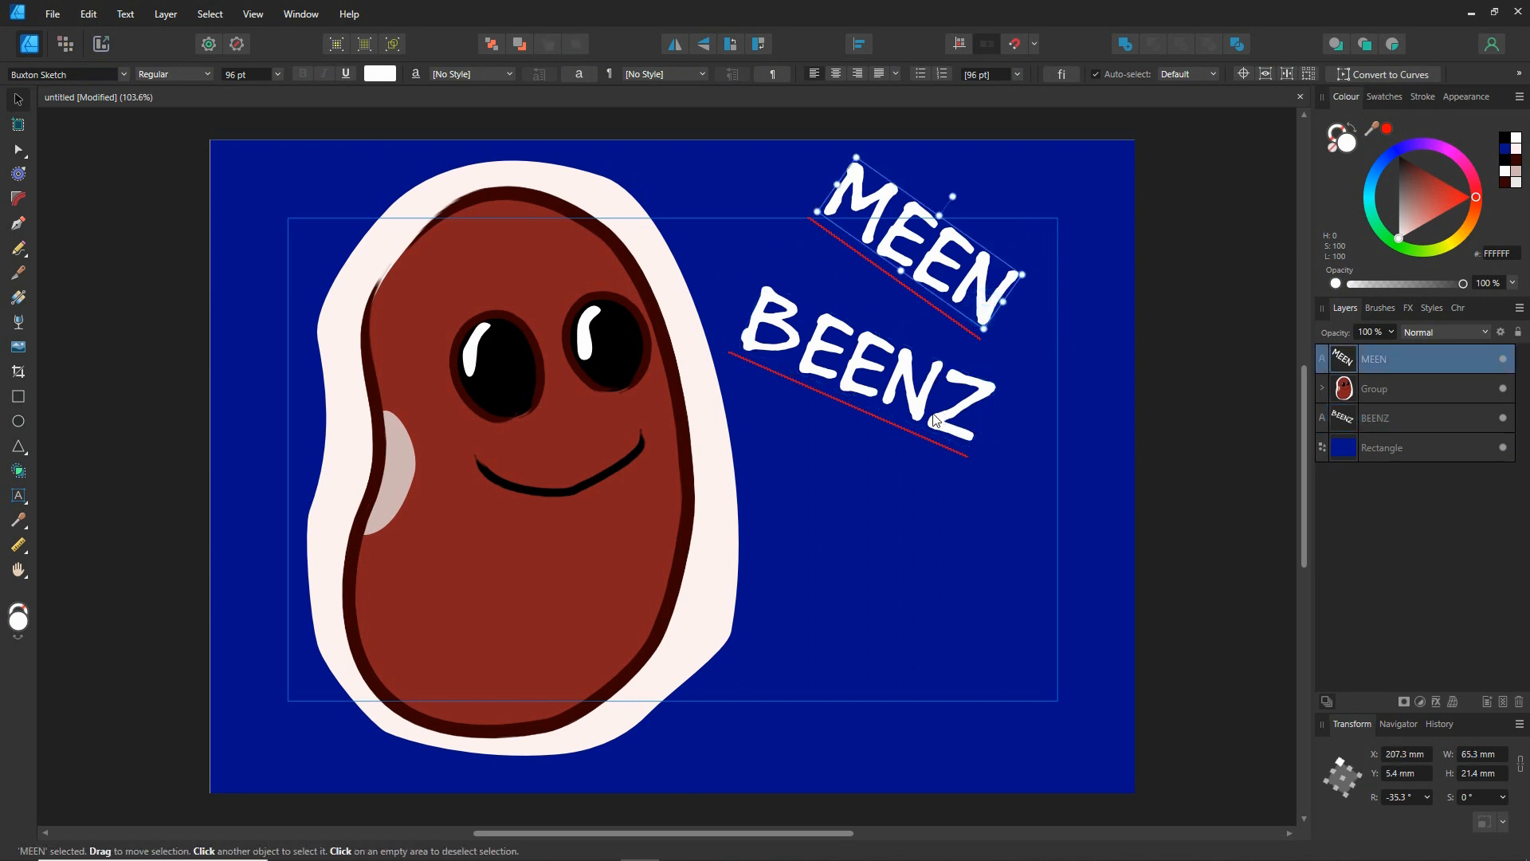
click(961, 436)
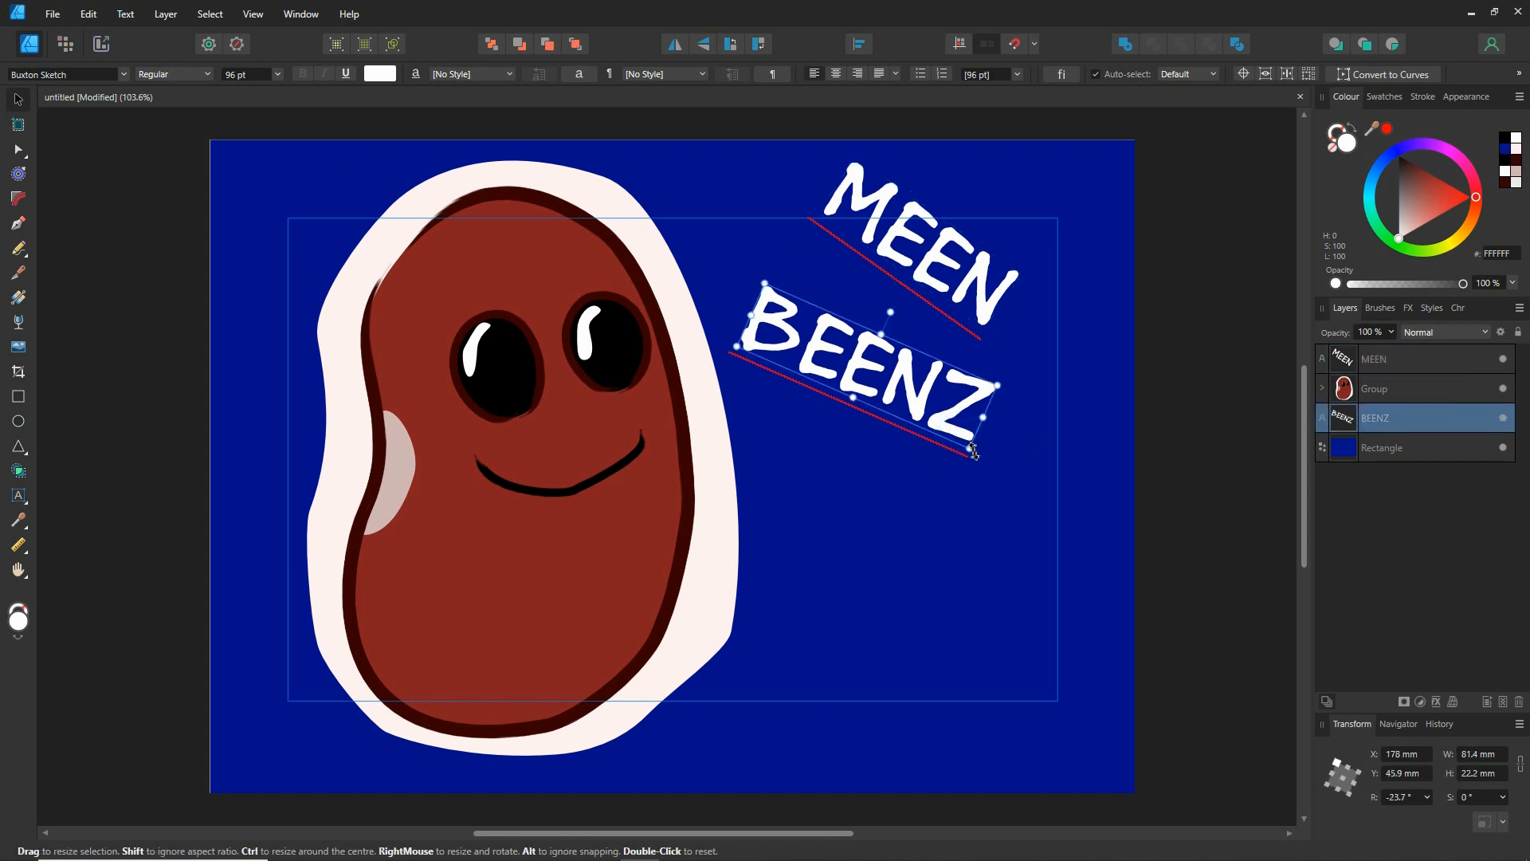
Deselect all objects and save the document
click(944, 530)
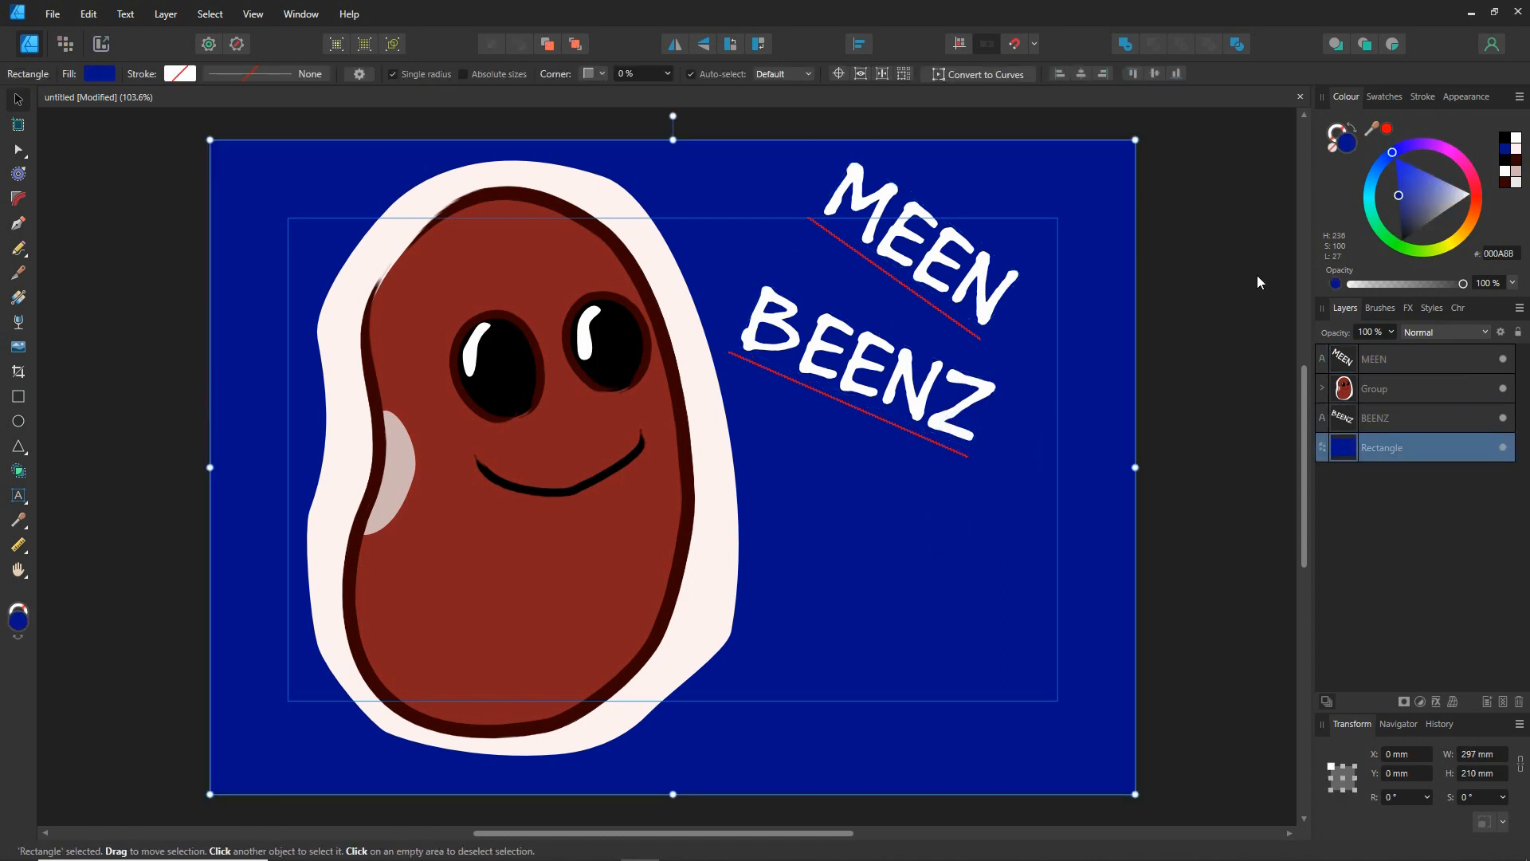
click(1224, 294)
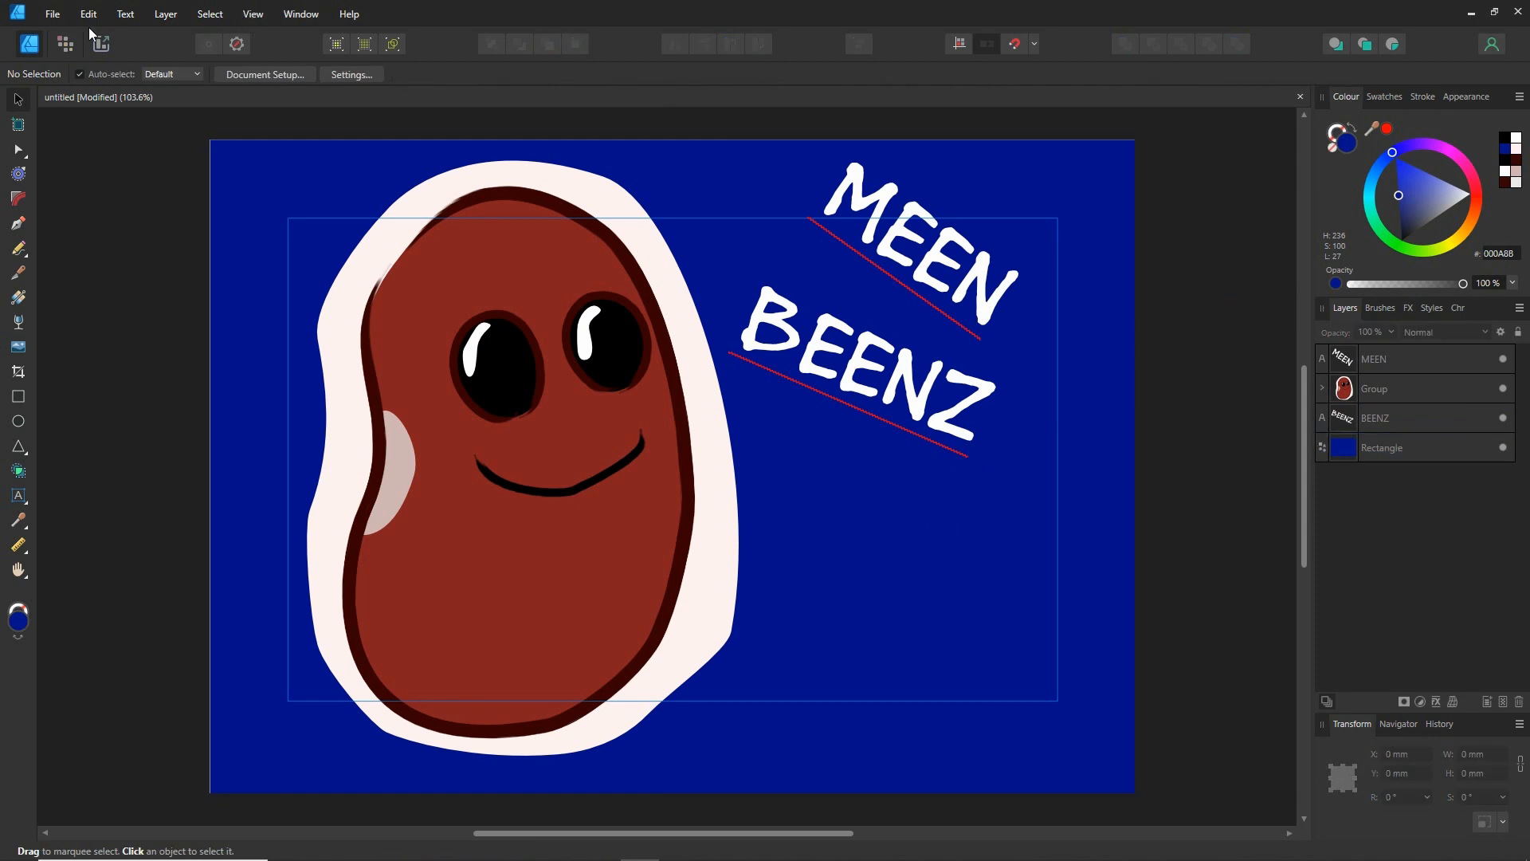
click(52, 14)
click(76, 170)
click(640, 318)
Expand the bean group and identify the curves outlining the two eyes by hiding and showing them again
click(1322, 389)
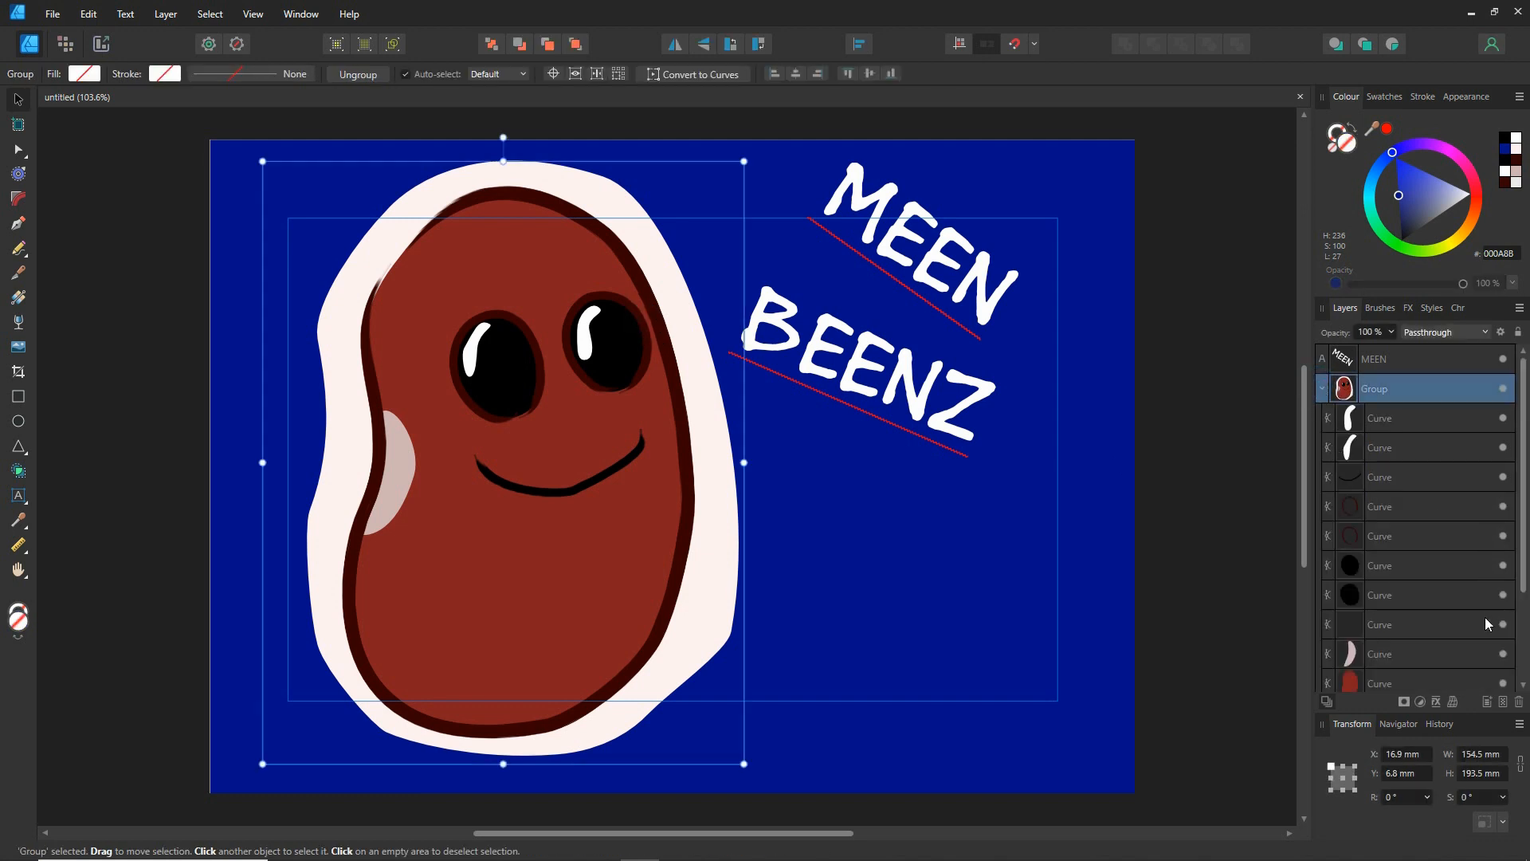
scroll(1487, 624, down, 2)
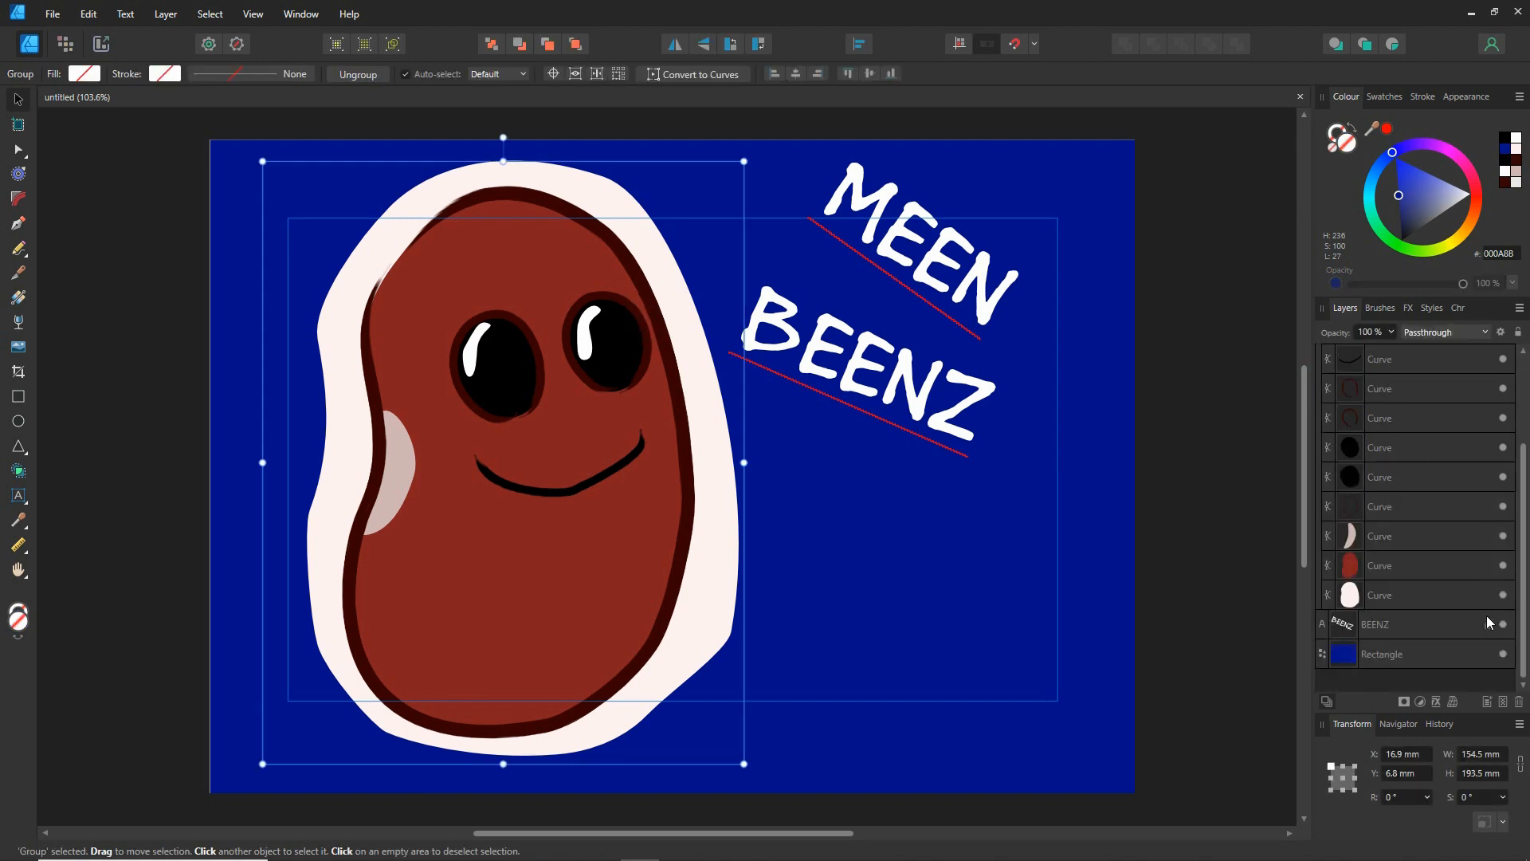
click(1503, 507)
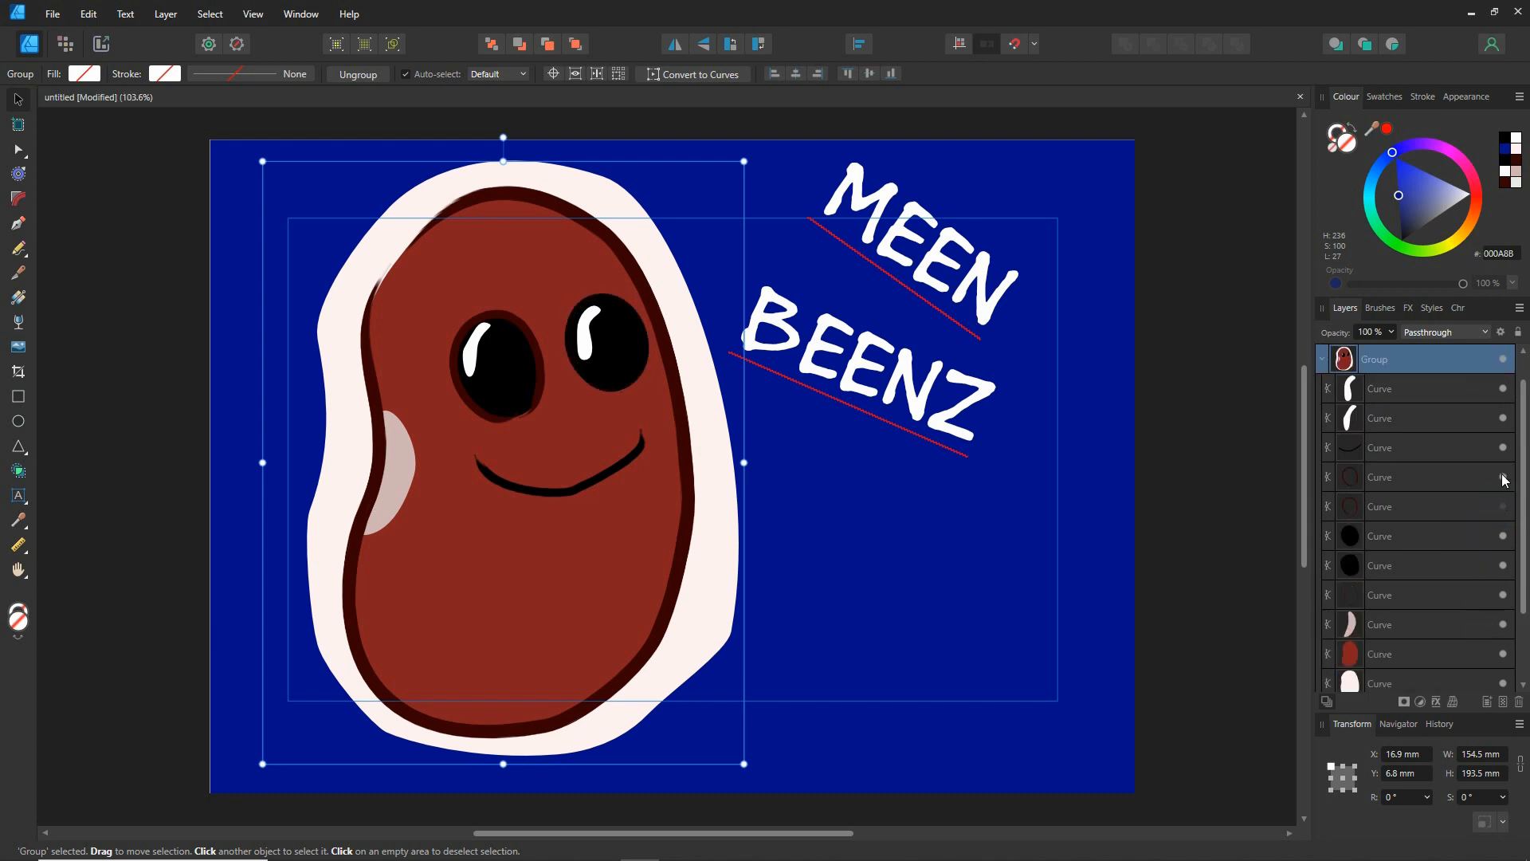
click(1503, 477)
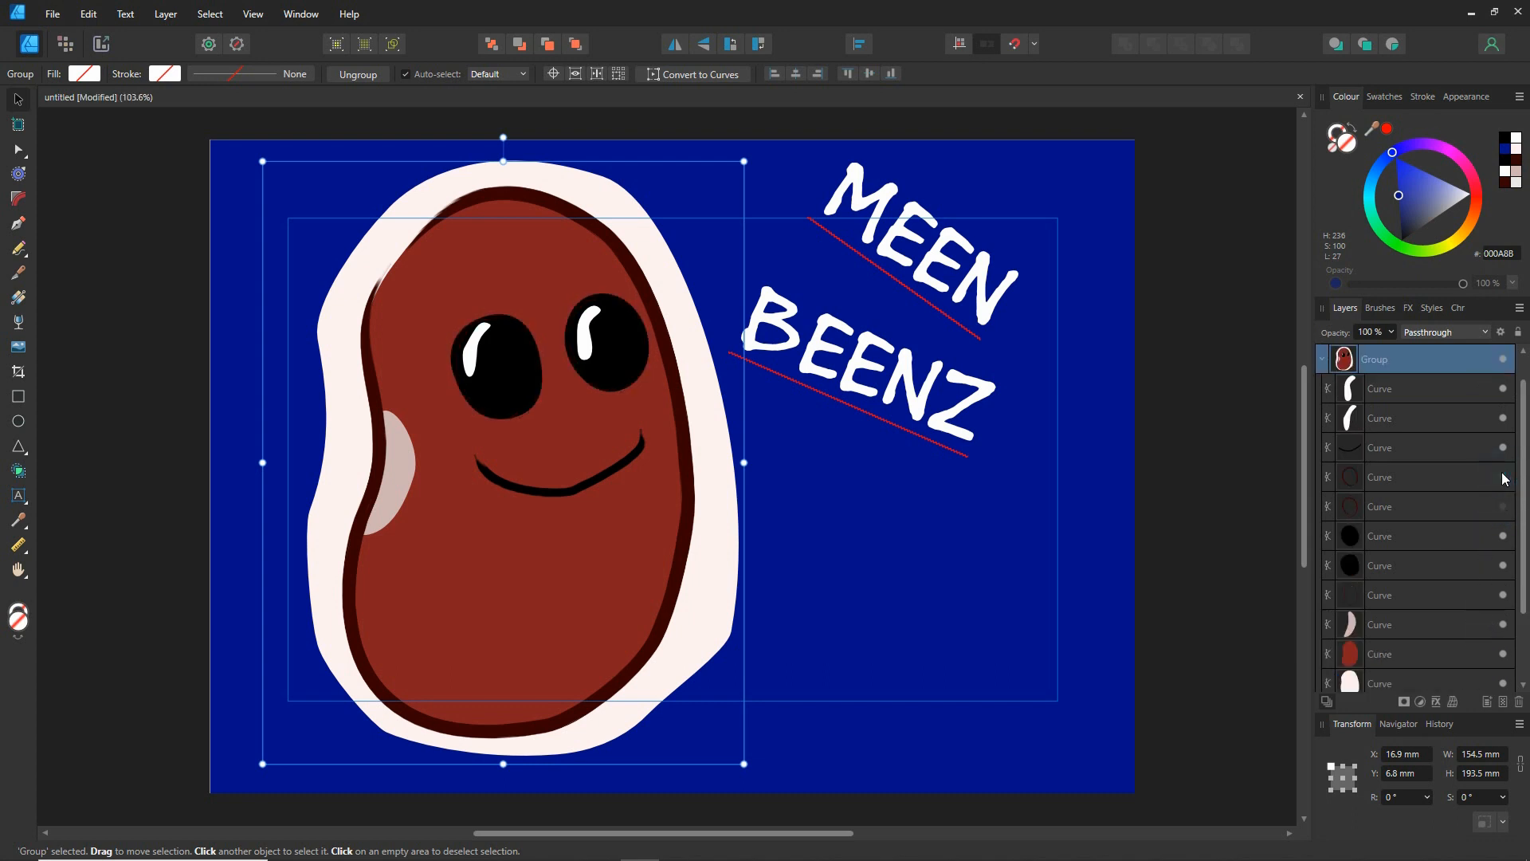
click(1503, 477)
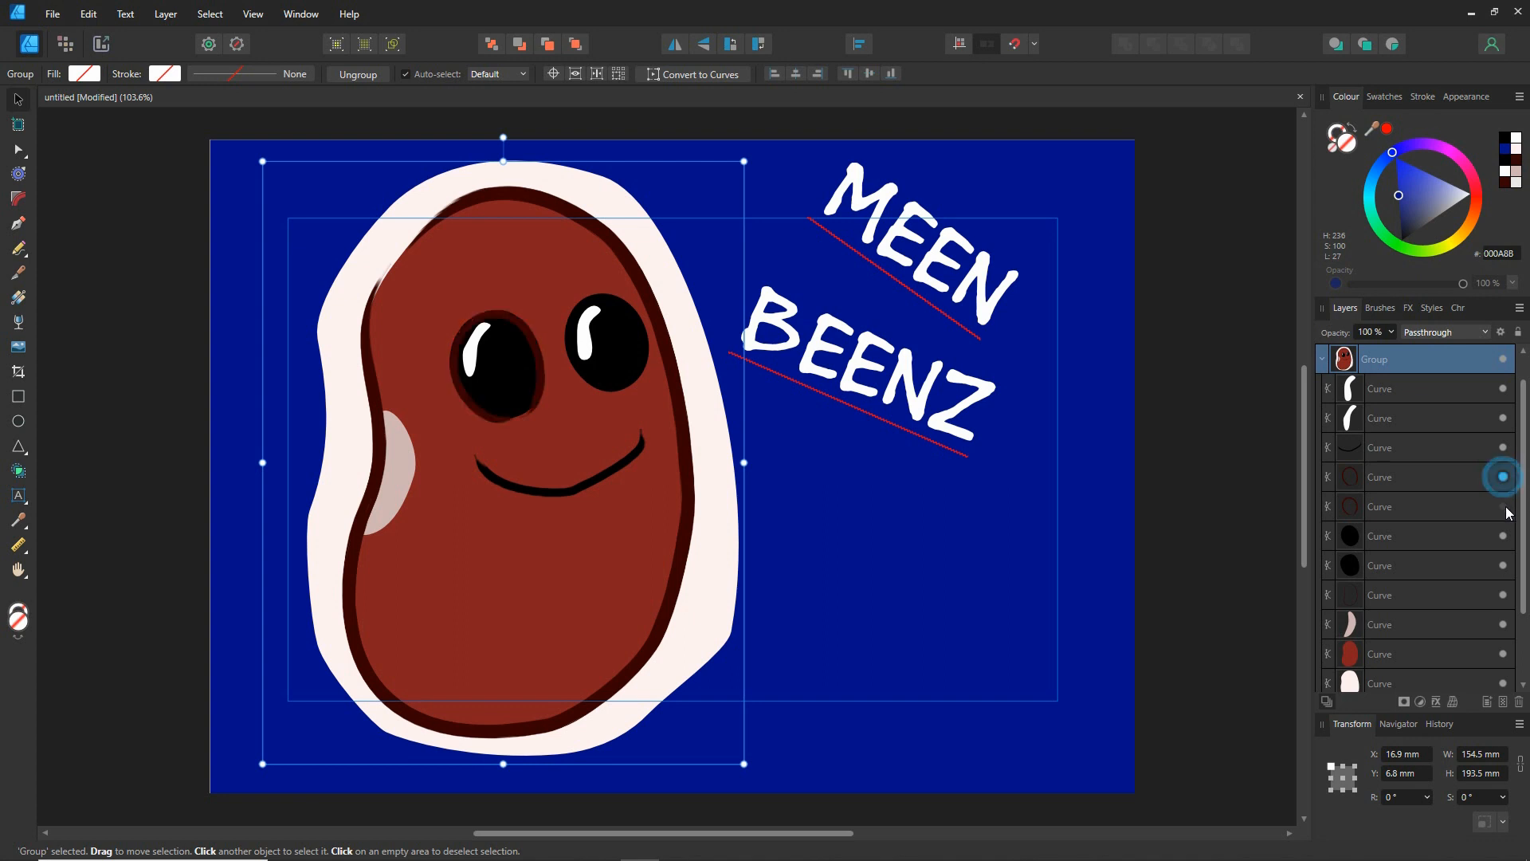
click(1503, 507)
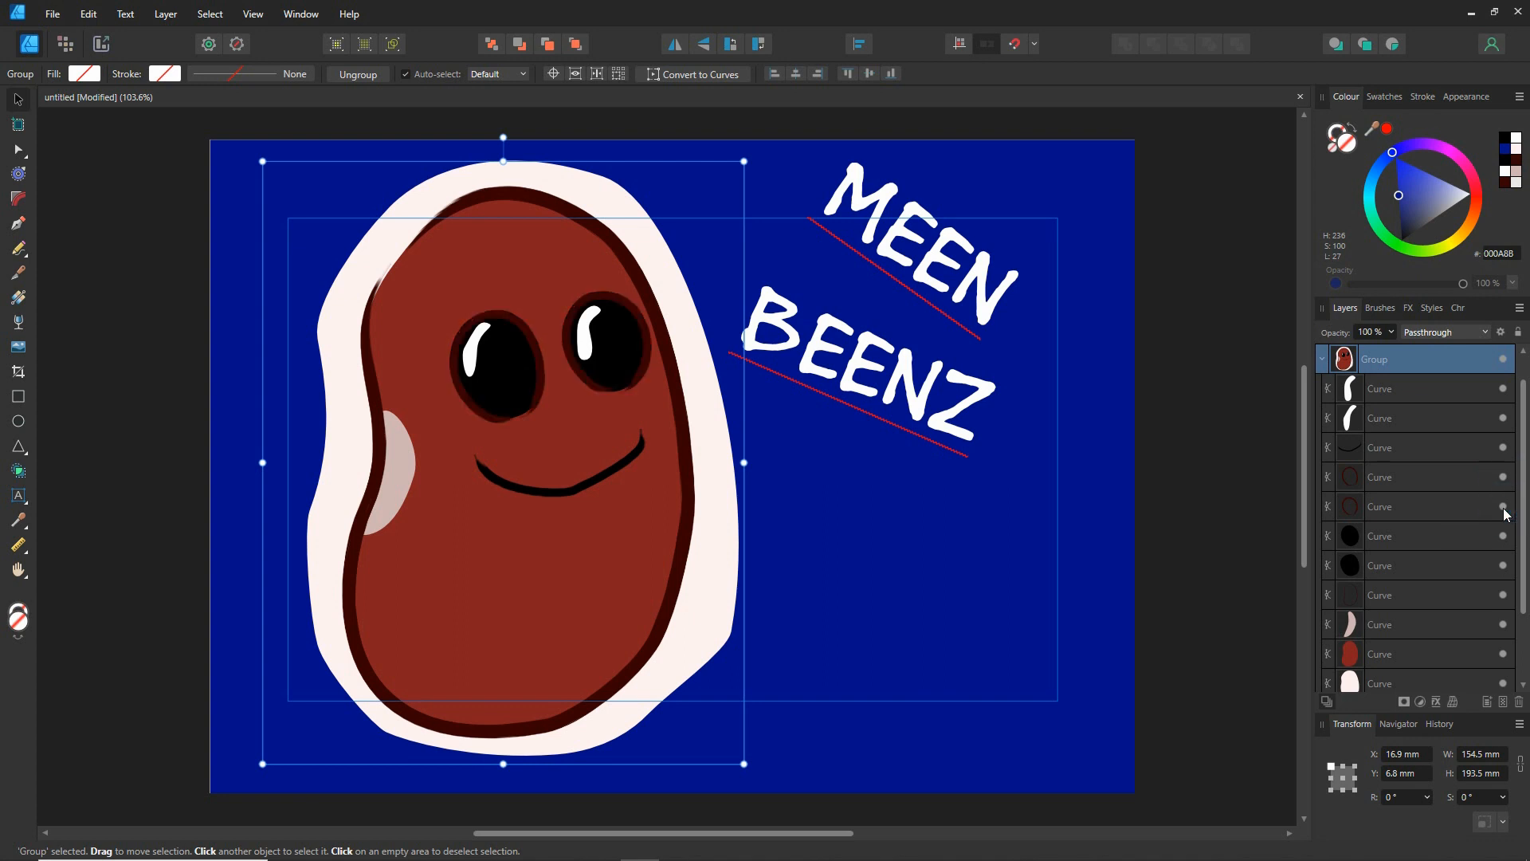
click(1233, 535)
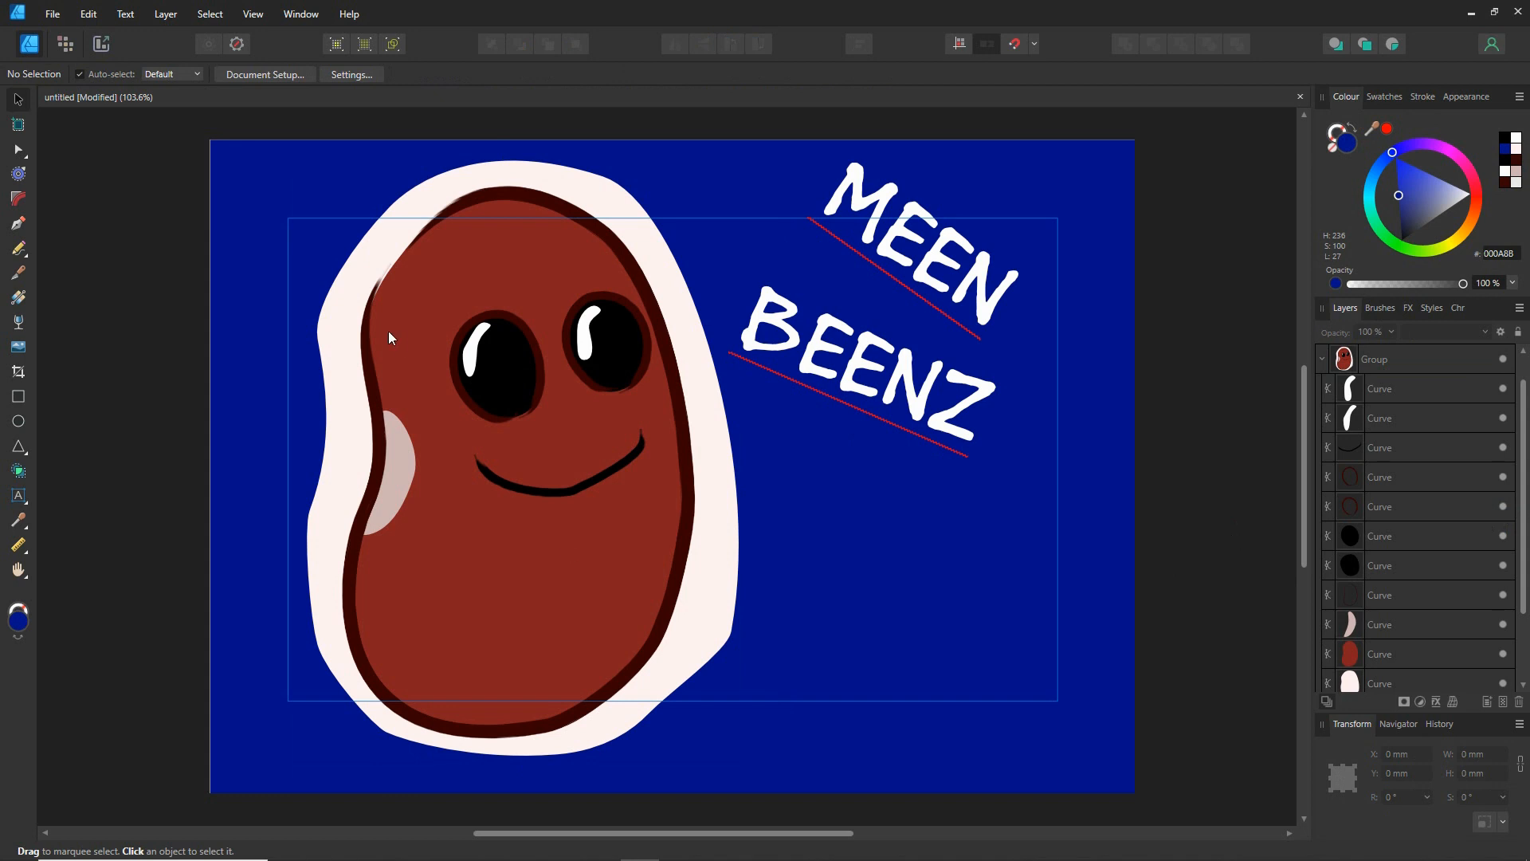
Draw a flat ellipse about 55 by 15 mm below the bean's smile and fill it dark brown 330000
click(19, 421)
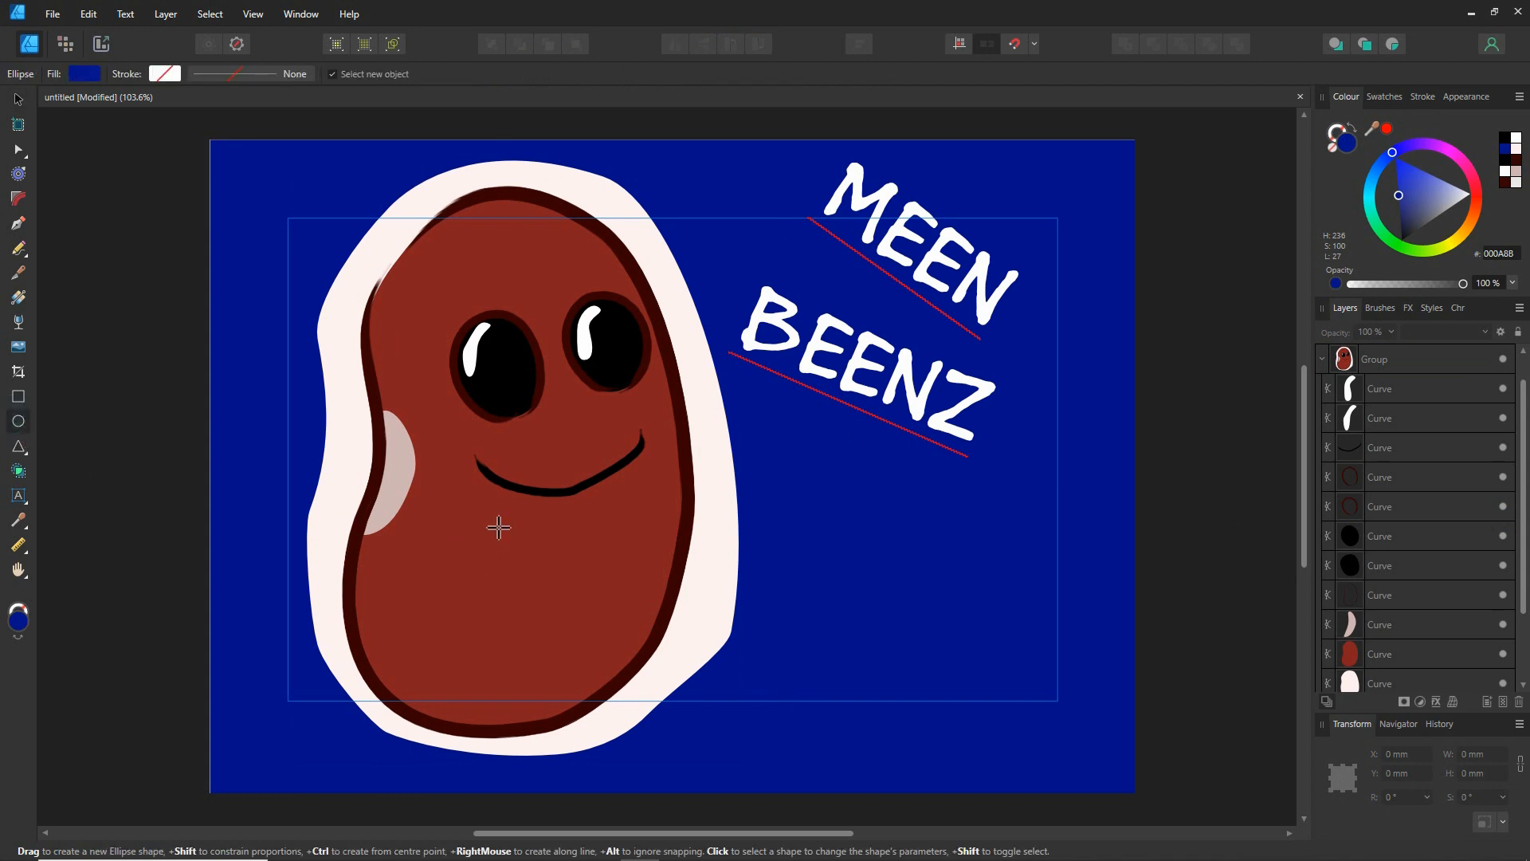
drag(484, 516, 659, 565)
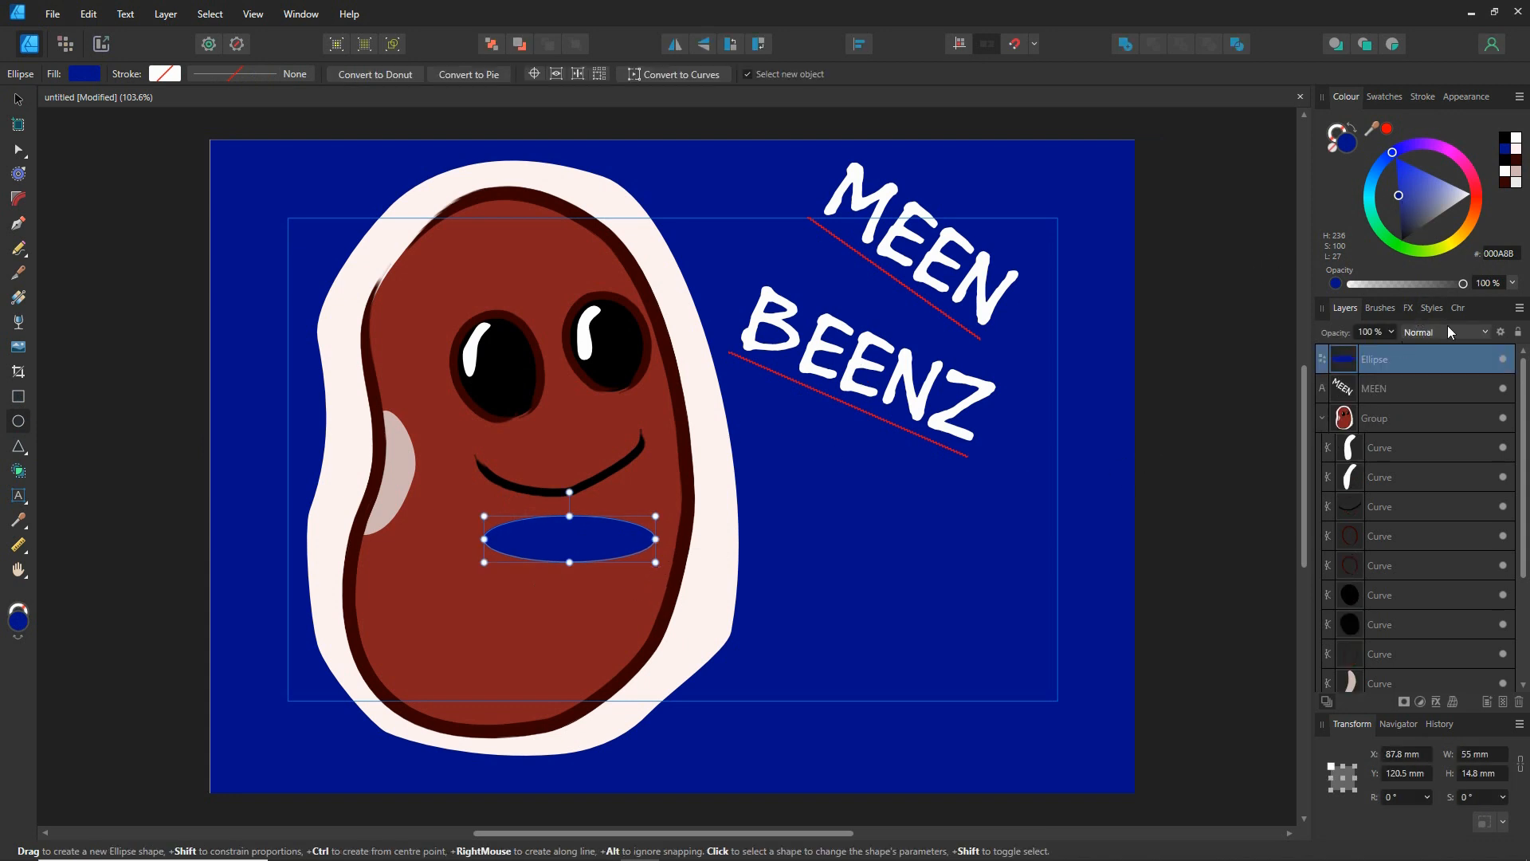
click(1514, 255)
text(330000)
key(Return)
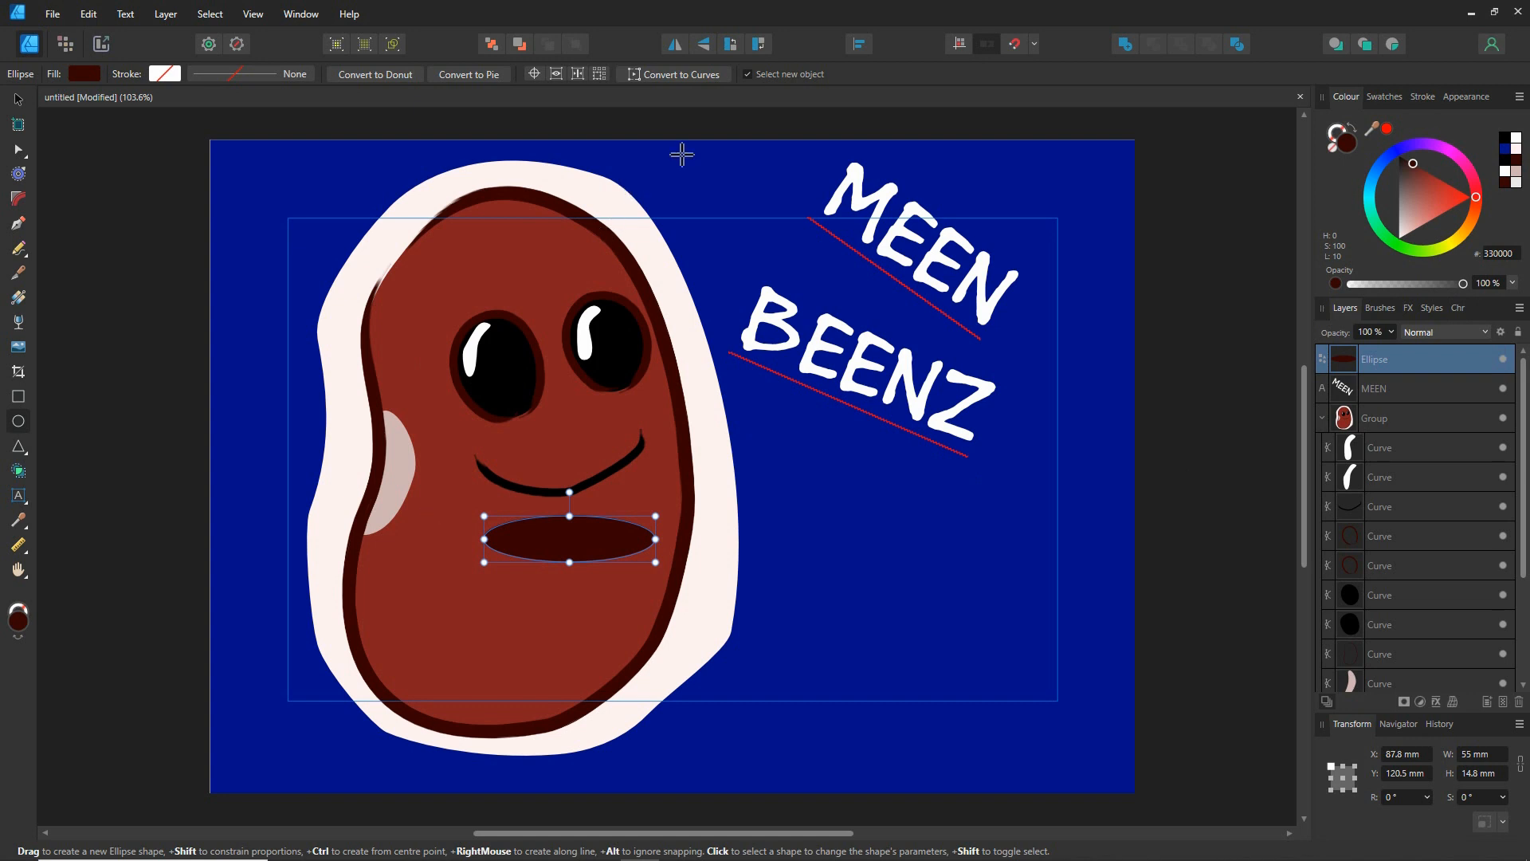
Convert the brown ellipse to curves and reshape its nodes into an open crescent mouth over the smile line
click(683, 73)
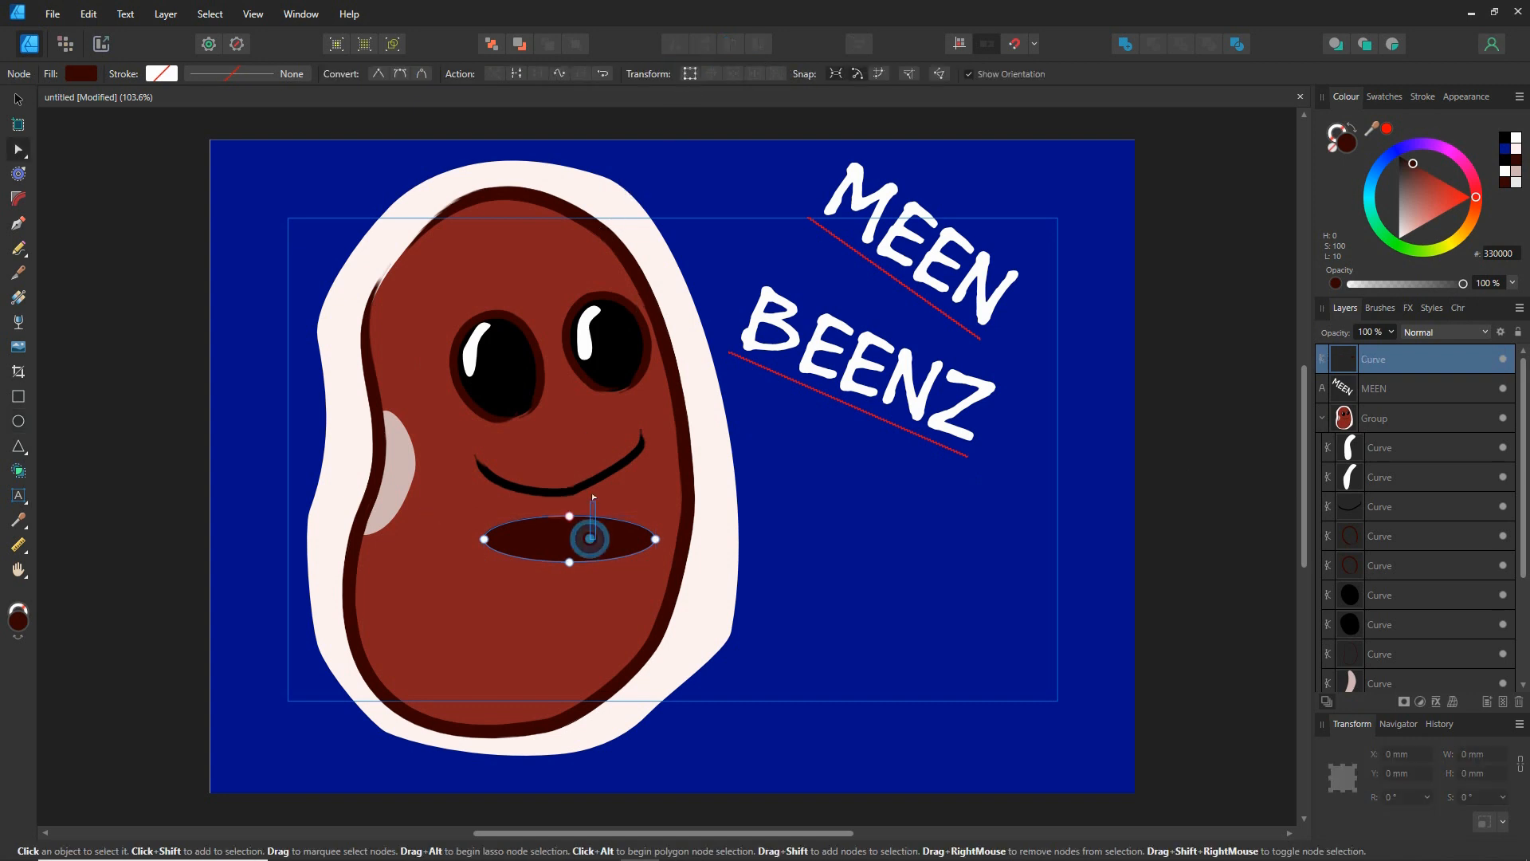
drag(569, 516, 569, 465)
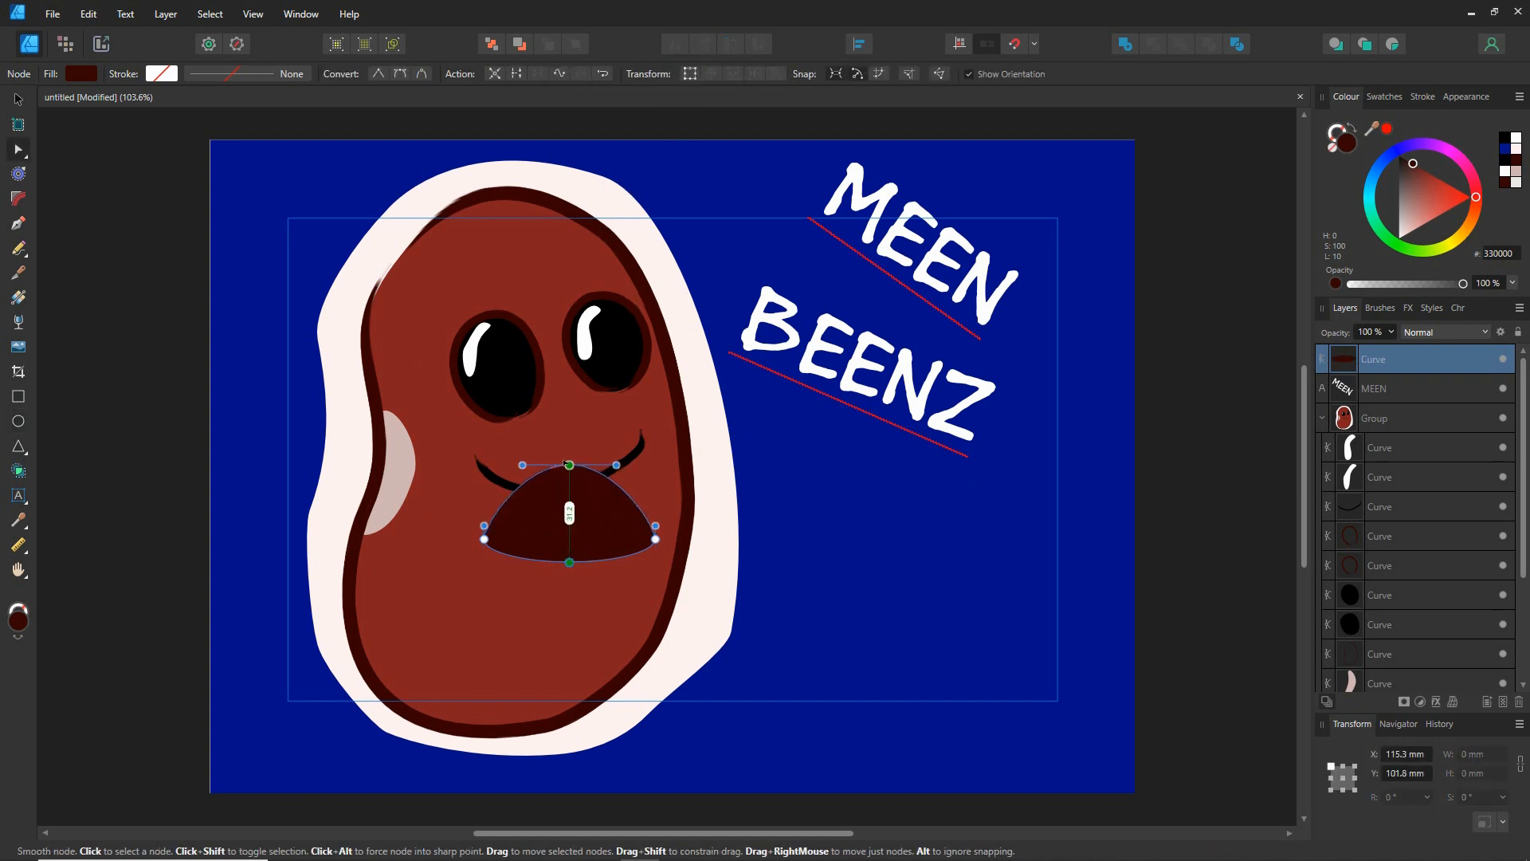
mouse_move(569, 562)
mouse_down()
mouse_move(588, 507)
mouse_move(646, 438)
mouse_move(665, 466)
mouse_up()
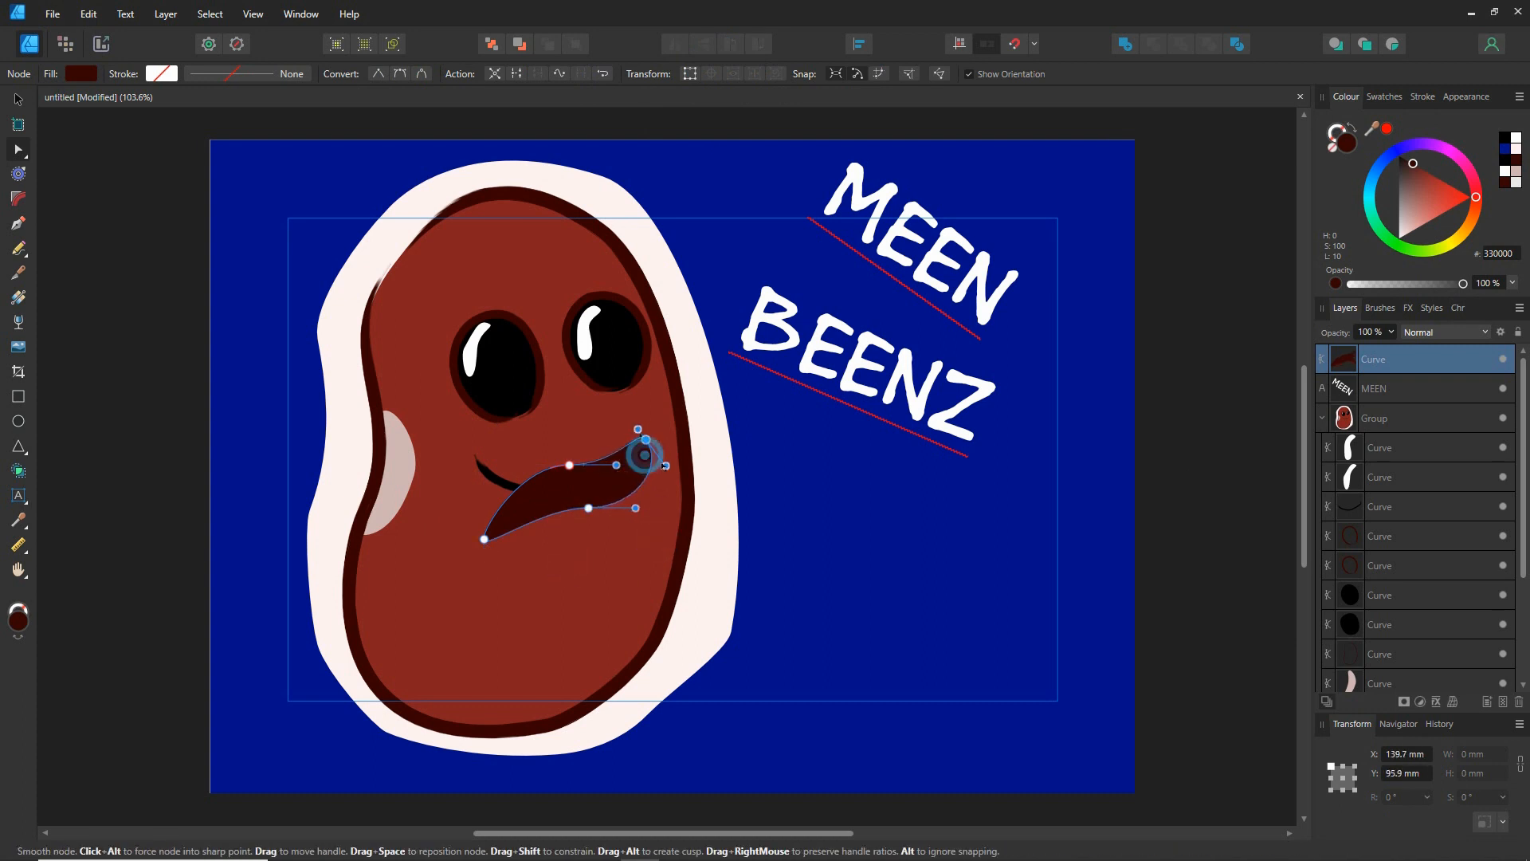
mouse_move(484, 538)
mouse_down()
mouse_move(470, 467)
mouse_move(466, 492)
mouse_move(515, 467)
mouse_move(588, 478)
mouse_move(527, 465)
mouse_move(581, 465)
mouse_move(461, 529)
mouse_move(483, 547)
mouse_up()
click(584, 508)
drag(666, 466, 630, 466)
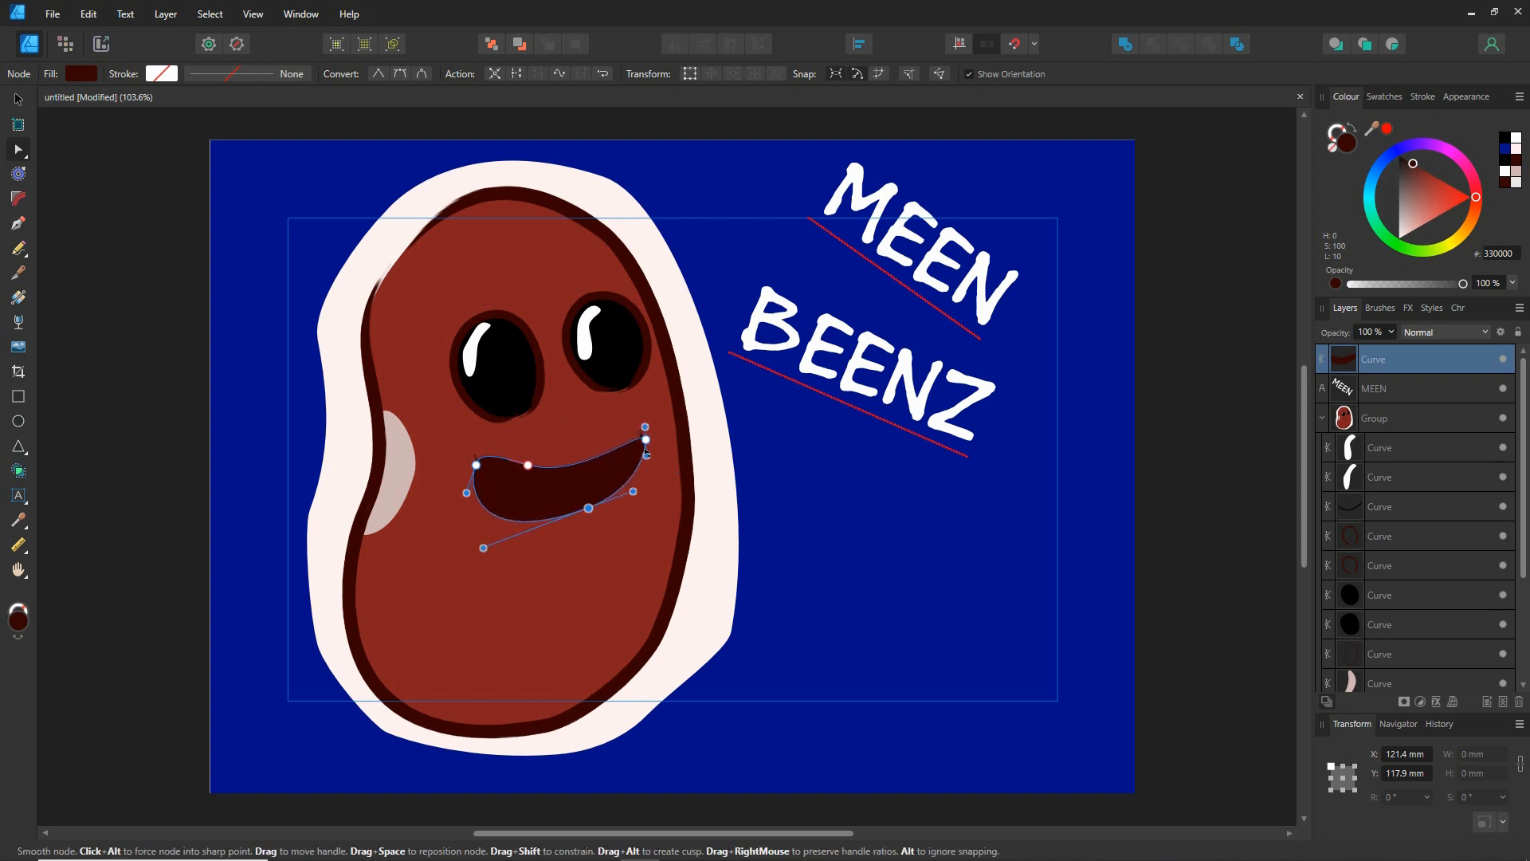
Reshape the left corner and lower-left edge of the brown mouth by adjusting its corner node and curve handles
drag(527, 465, 526, 479)
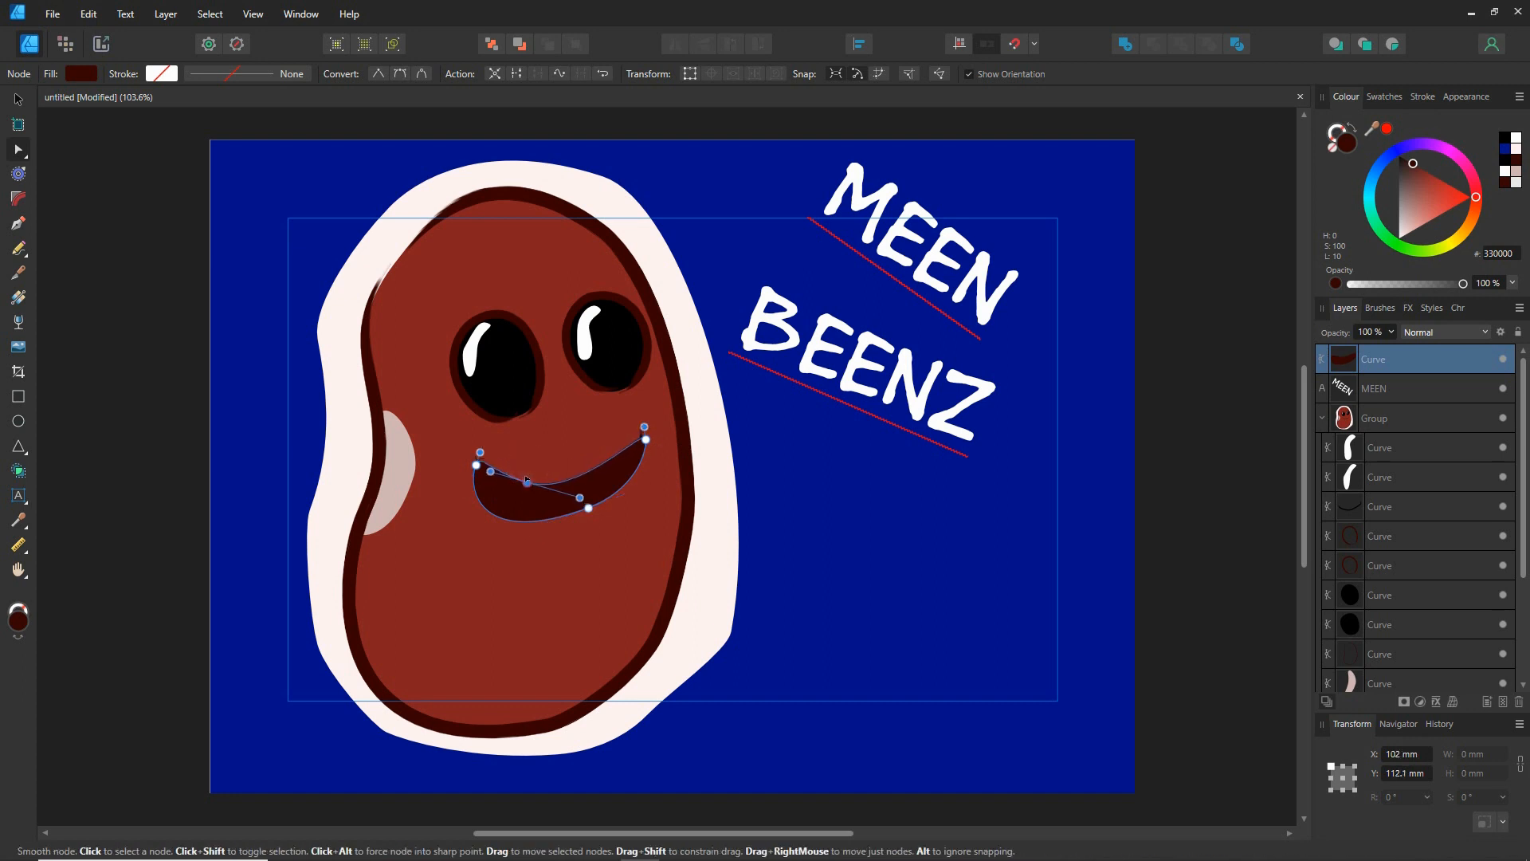
key(ctrl+z)
click(475, 473)
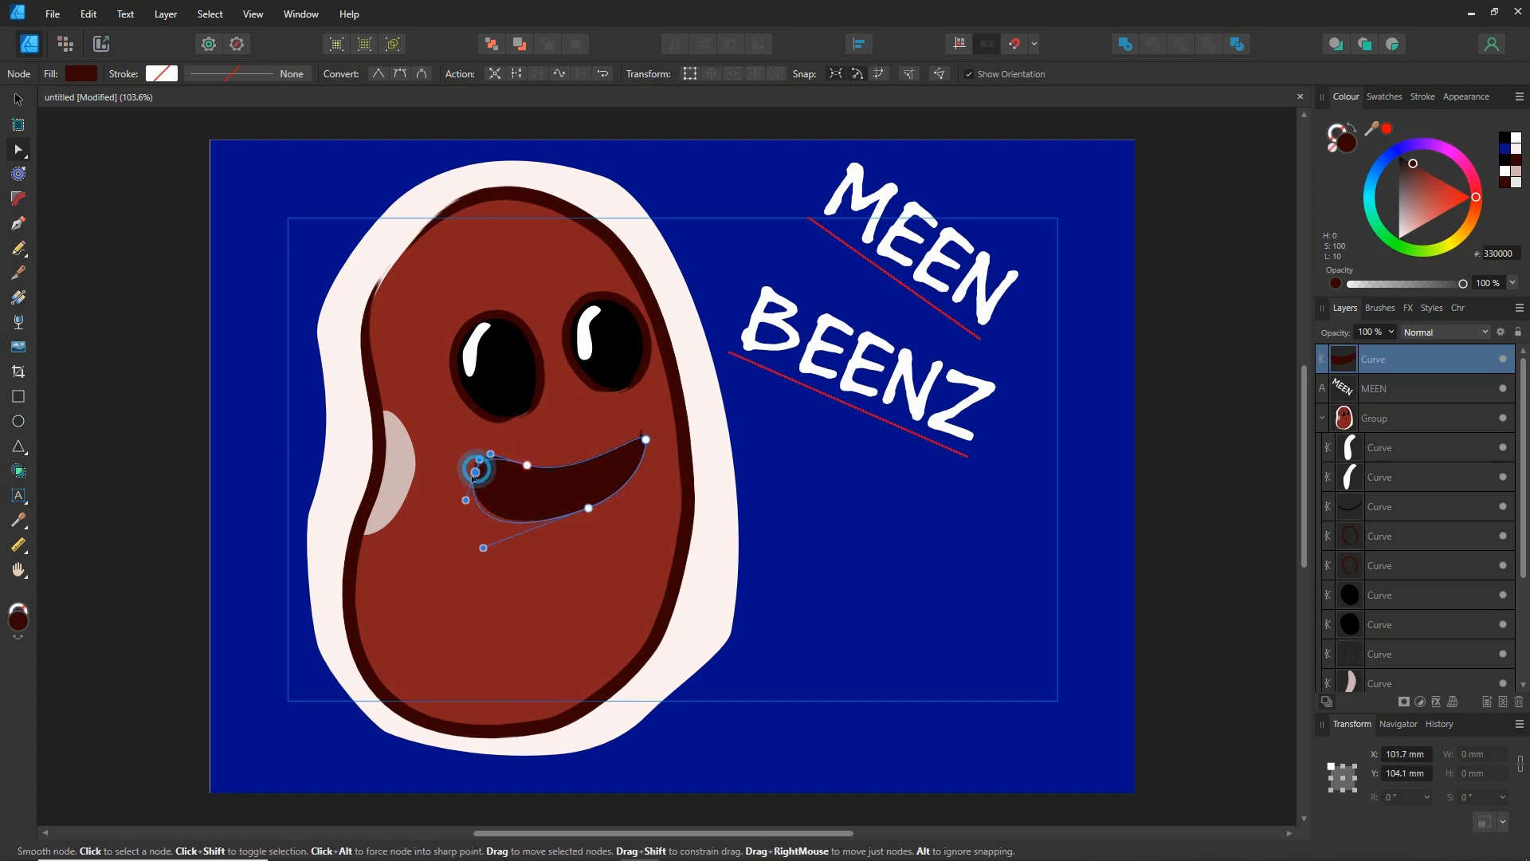
drag(474, 476, 461, 439)
mouse_move(500, 527)
mouse_down()
mouse_move(543, 528)
mouse_move(516, 544)
mouse_move(555, 526)
mouse_move(494, 520)
mouse_move(495, 547)
mouse_up()
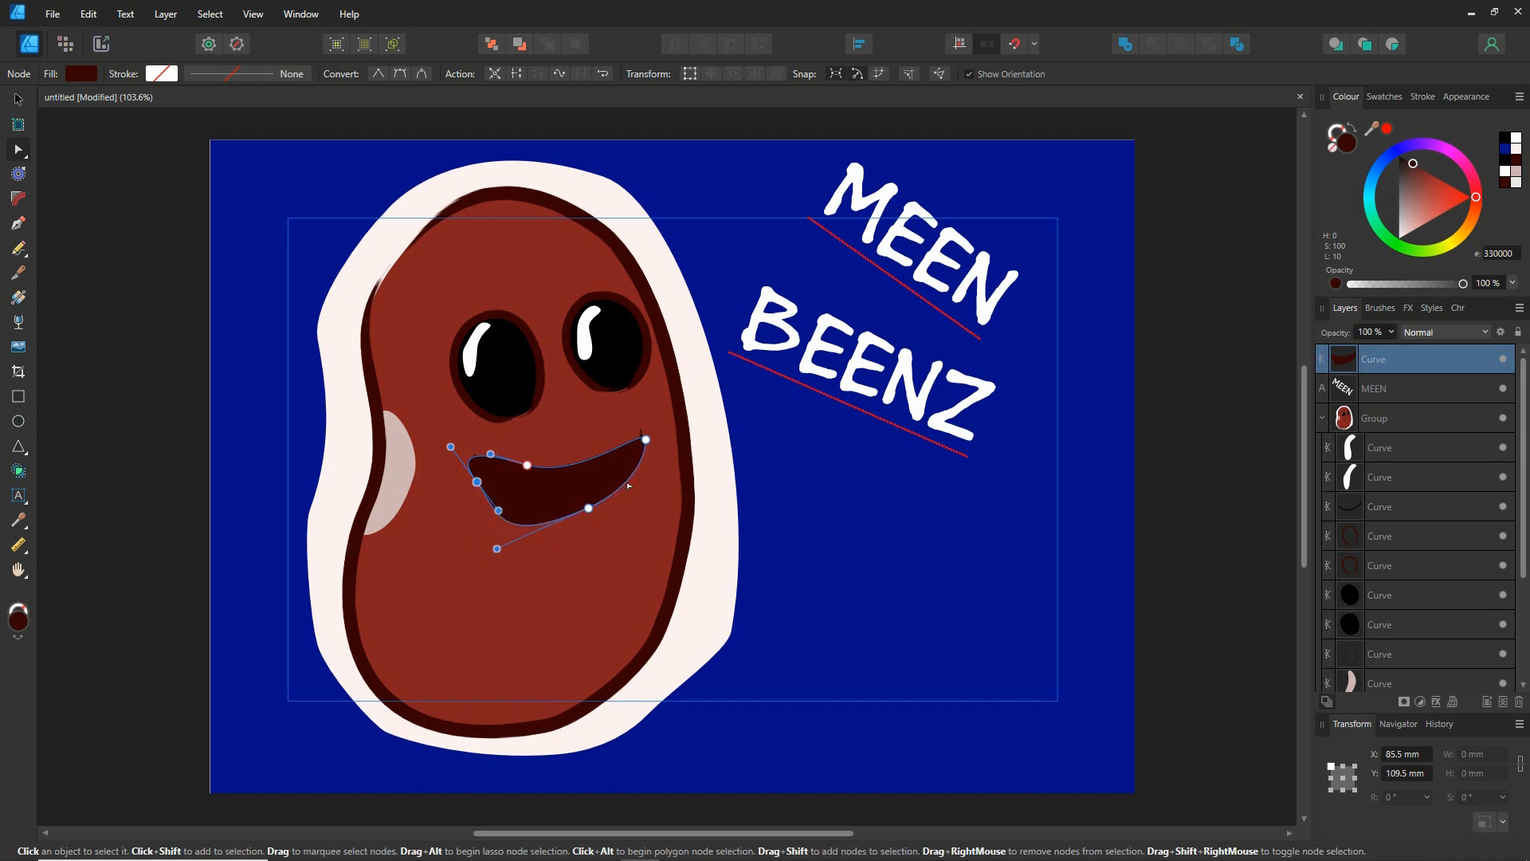
Refine the mouth's lower, right-corner and upper-edge curve handles into a fuller open smile, leaving the shape deselected
click(588, 508)
drag(633, 489, 608, 498)
click(646, 439)
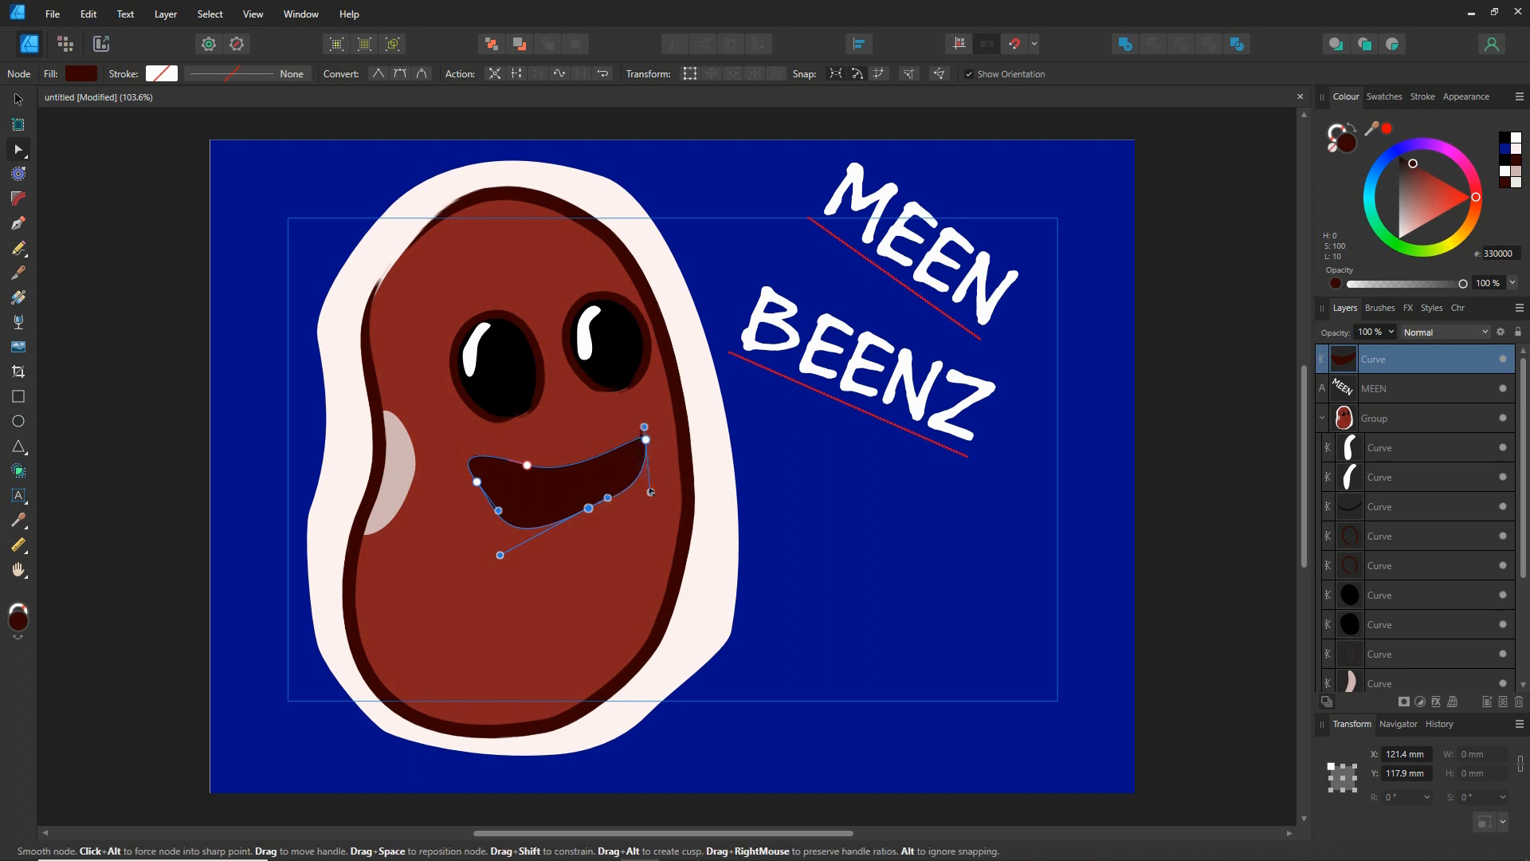
drag(655, 454, 644, 507)
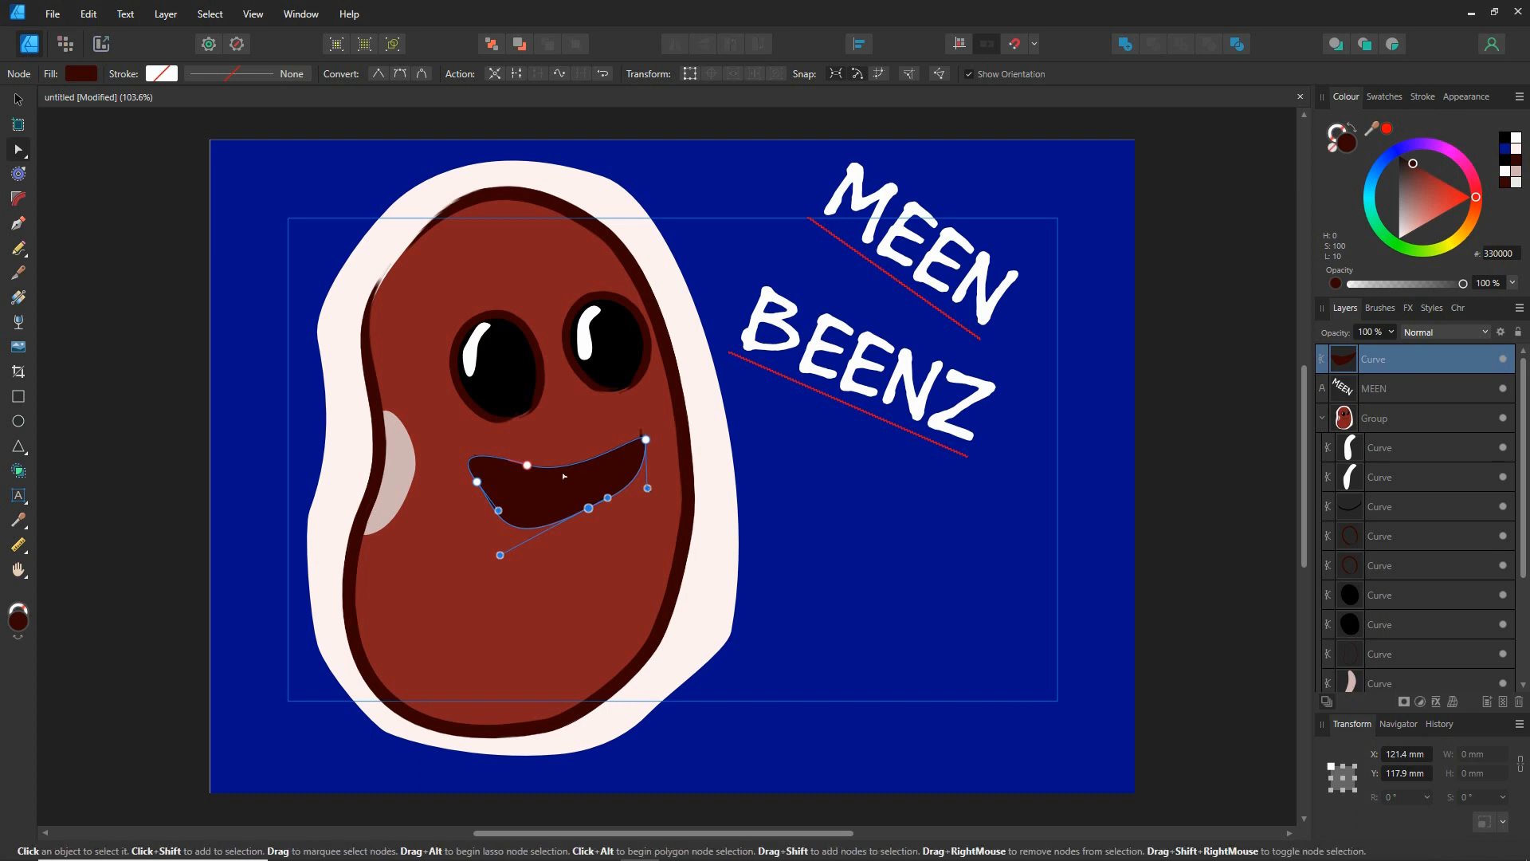
click(527, 465)
drag(493, 458, 466, 436)
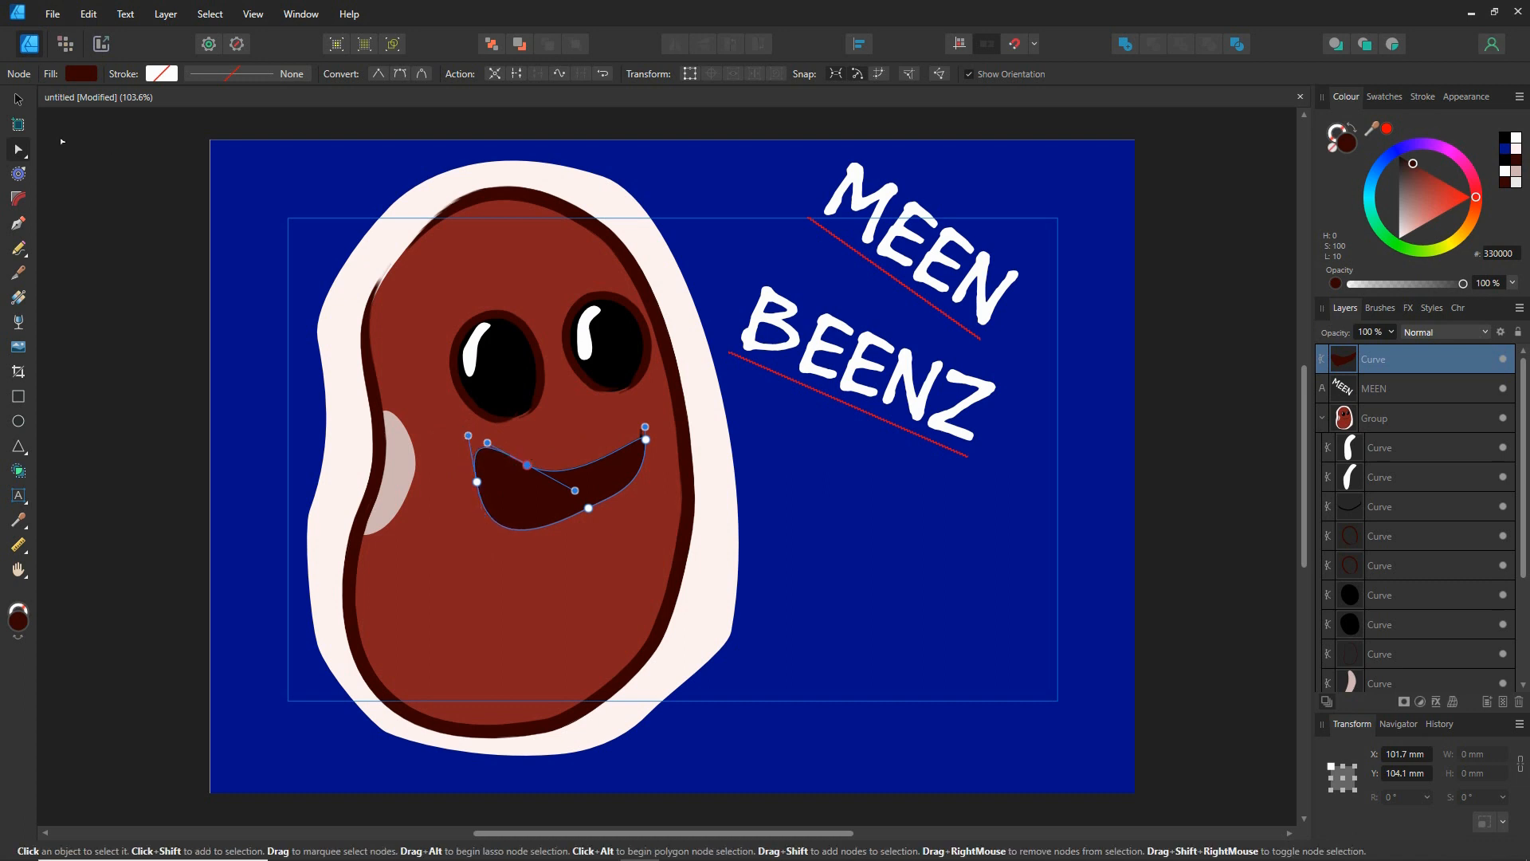
click(150, 262)
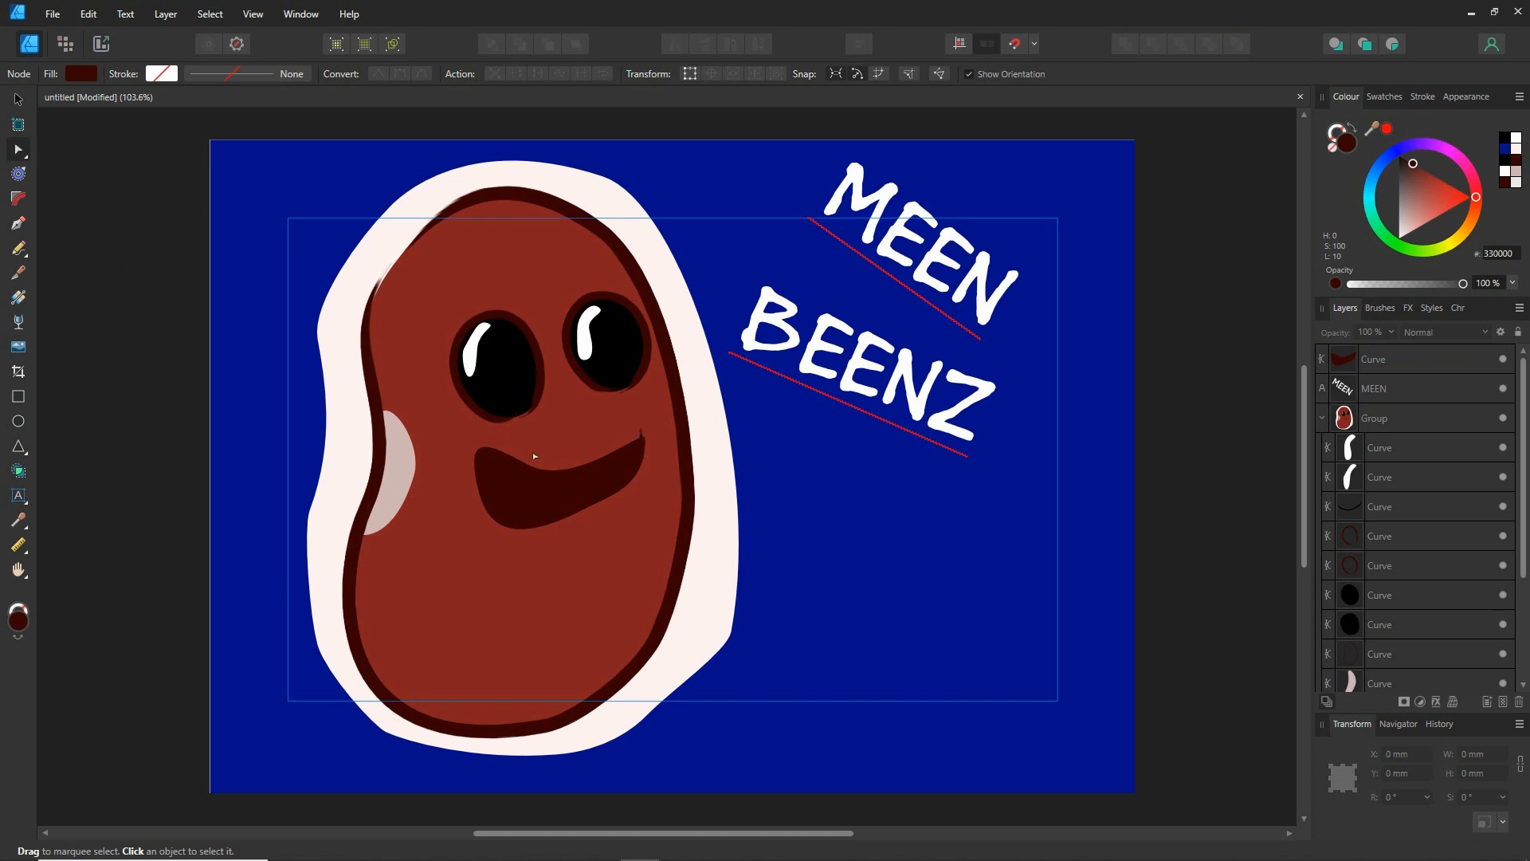
Hide the two eye outline curves and show them again to compare the eyes without outlines
click(1504, 535)
click(1504, 566)
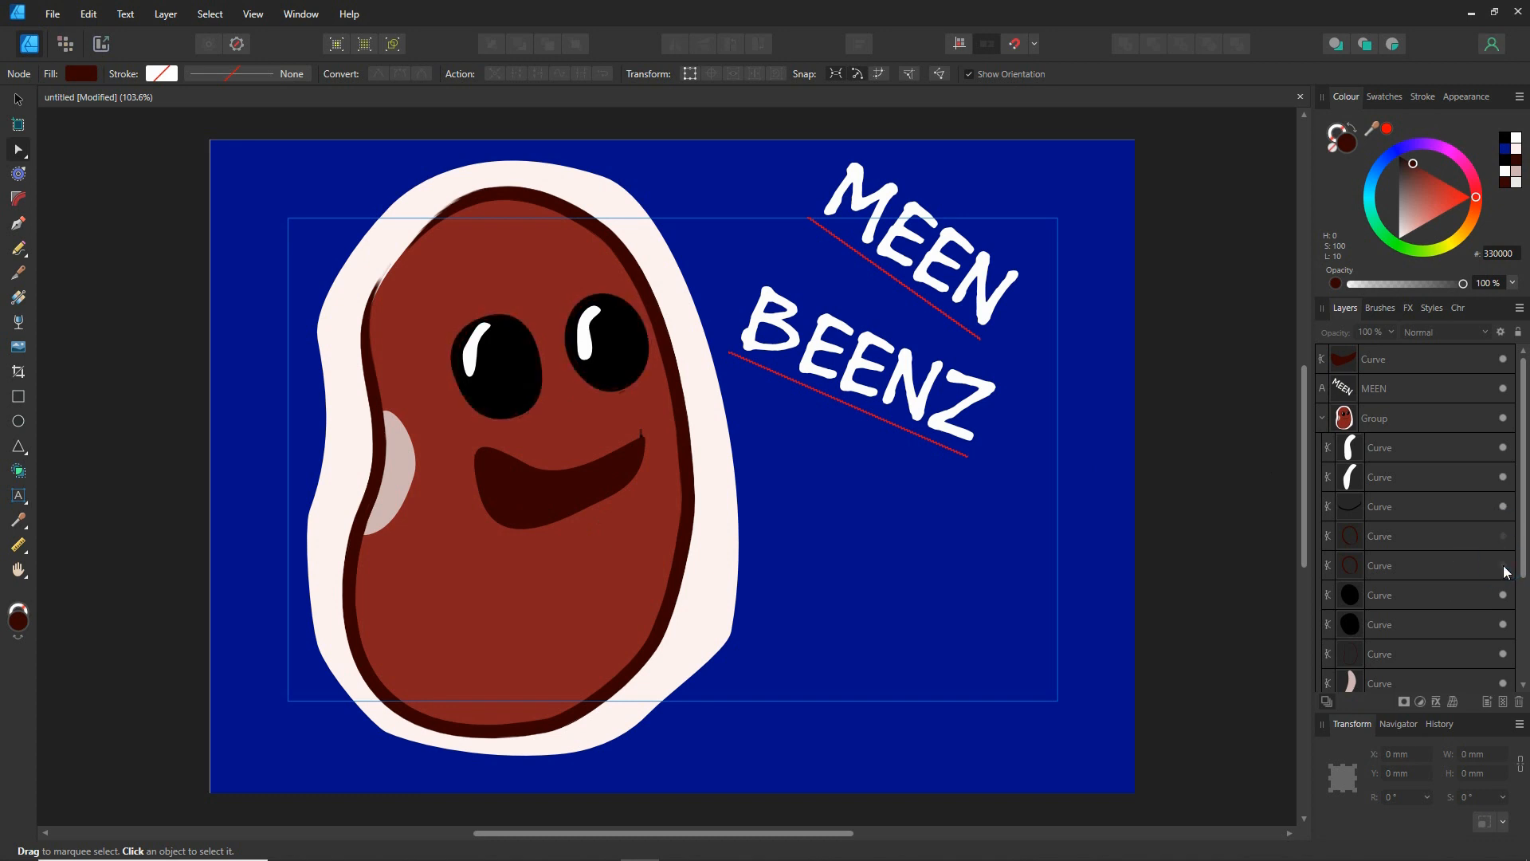
click(1503, 566)
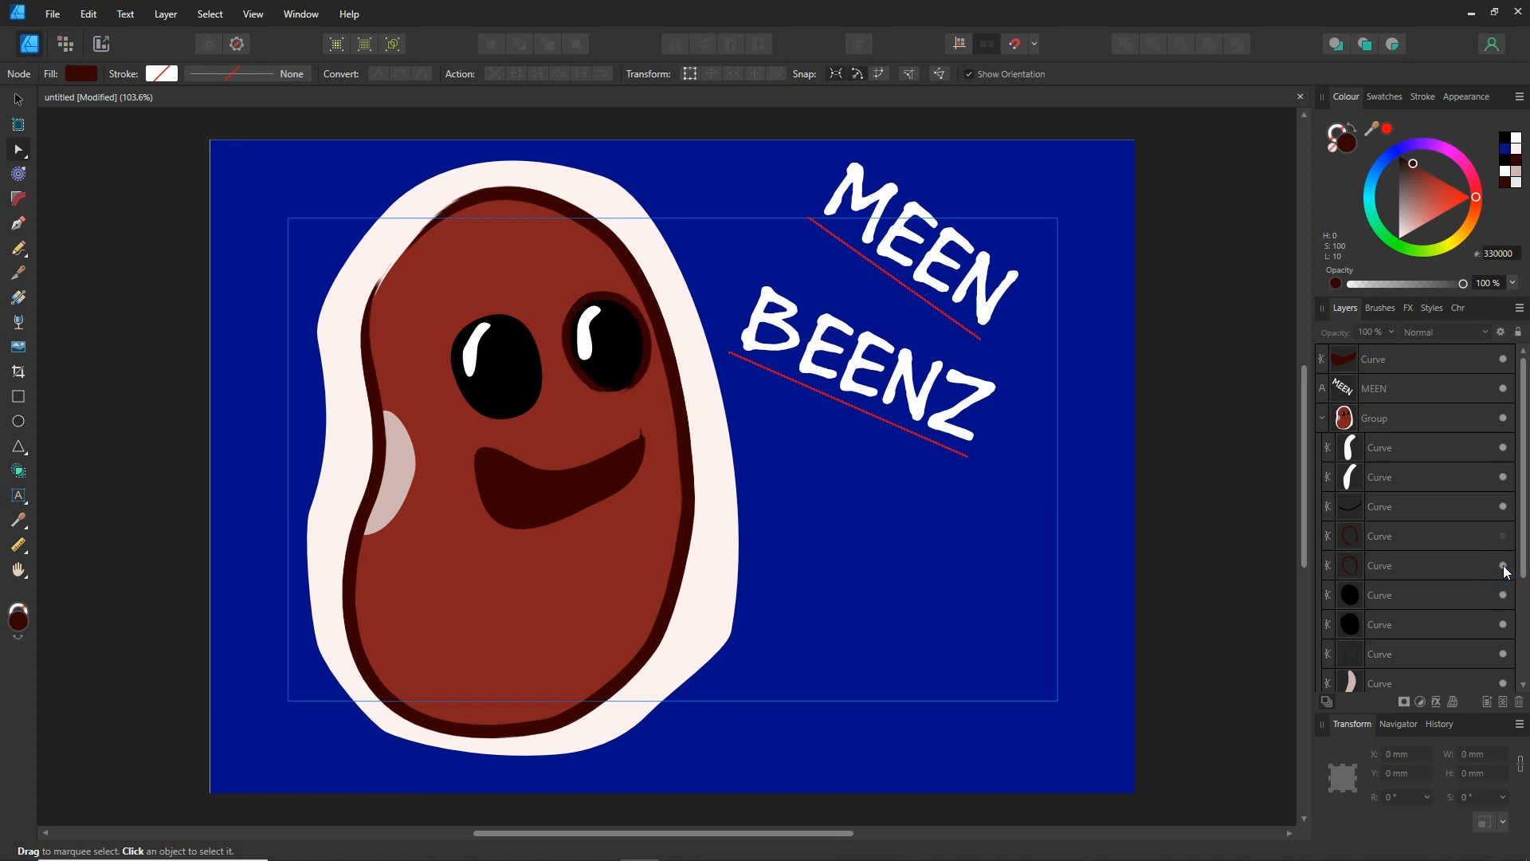
click(1503, 536)
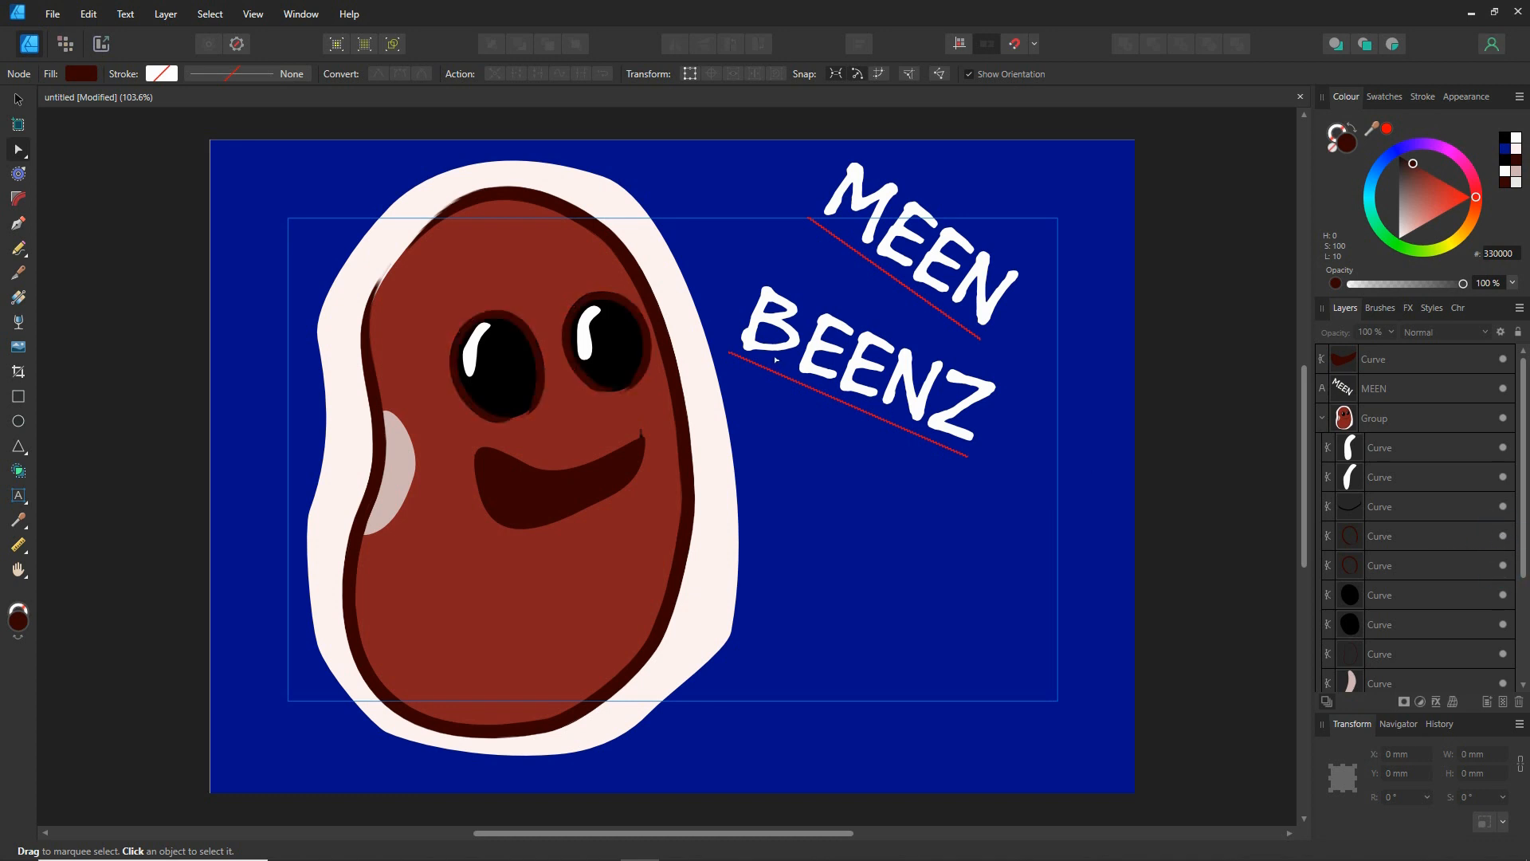
Draw an ellipse about 25 by 14 mm over the mouth's lower edge, convert it to curves and fill it magenta C00E82
click(18, 421)
drag(516, 504, 595, 546)
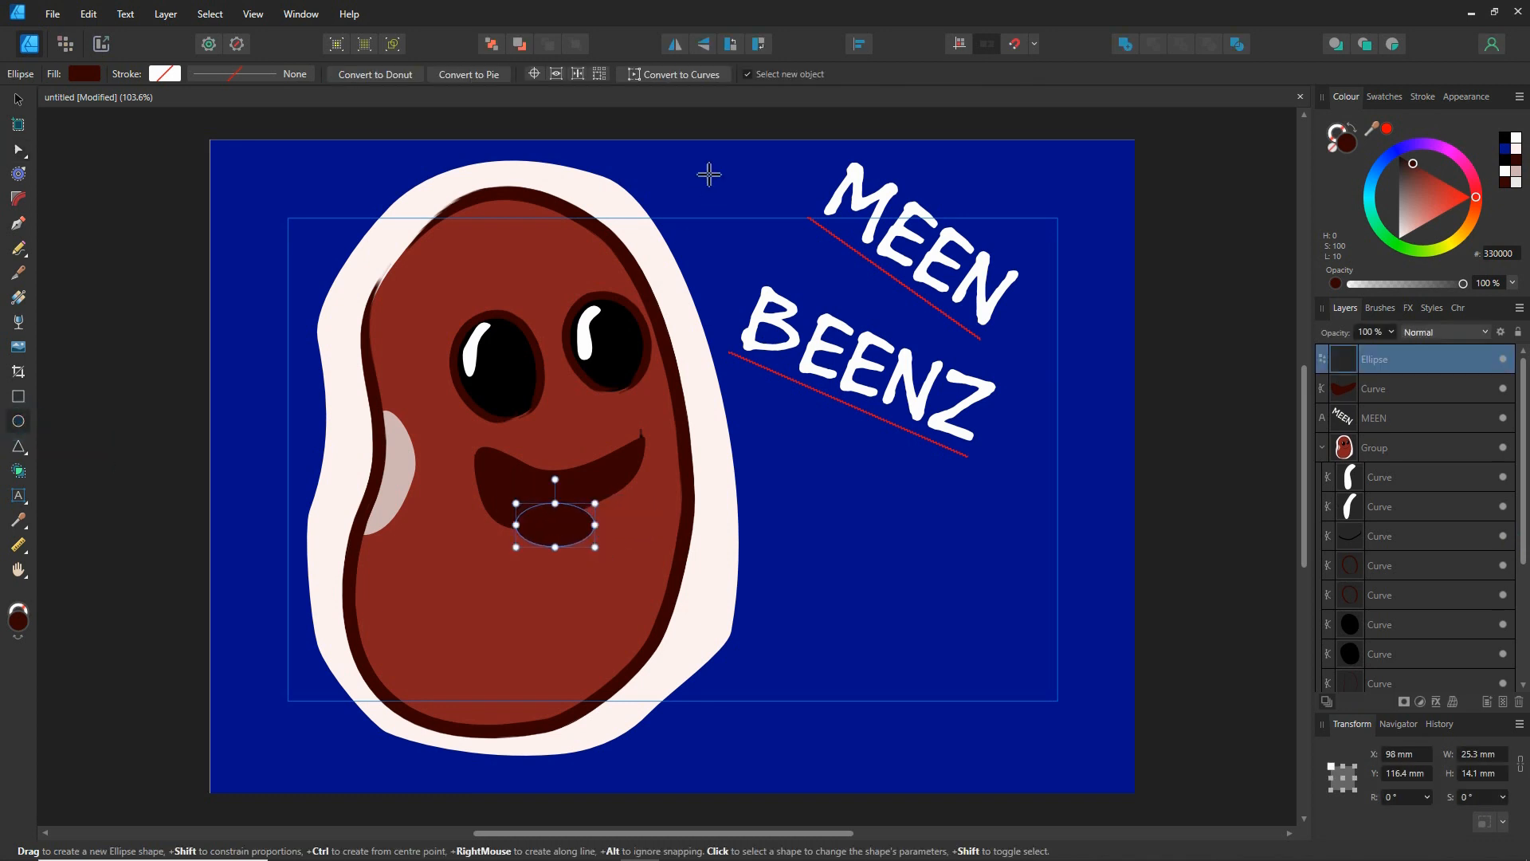
click(683, 73)
scroll(505, 542, up, 5)
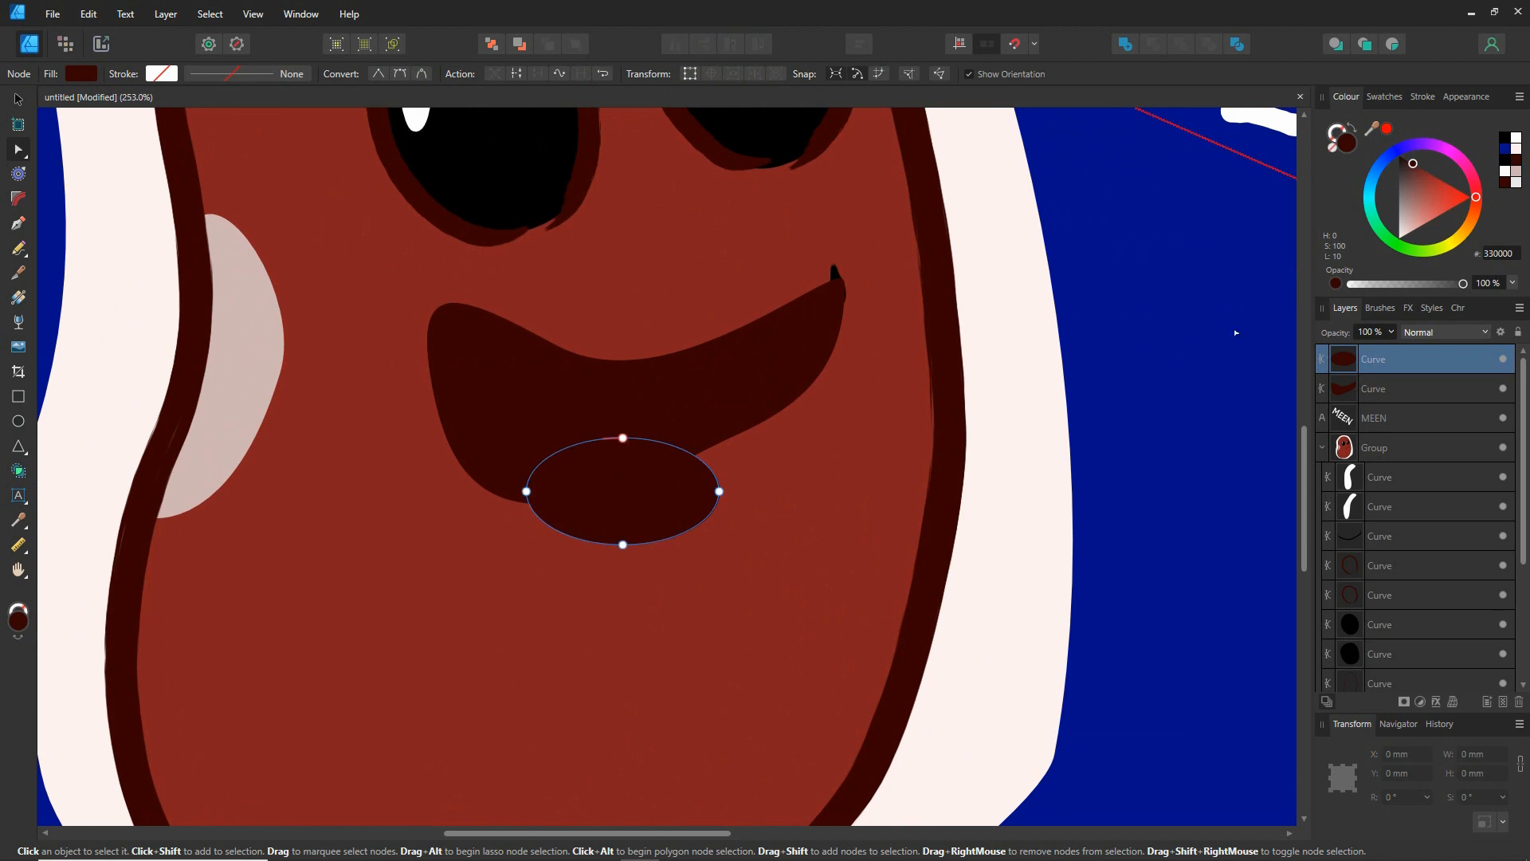
drag(1416, 171, 1469, 163)
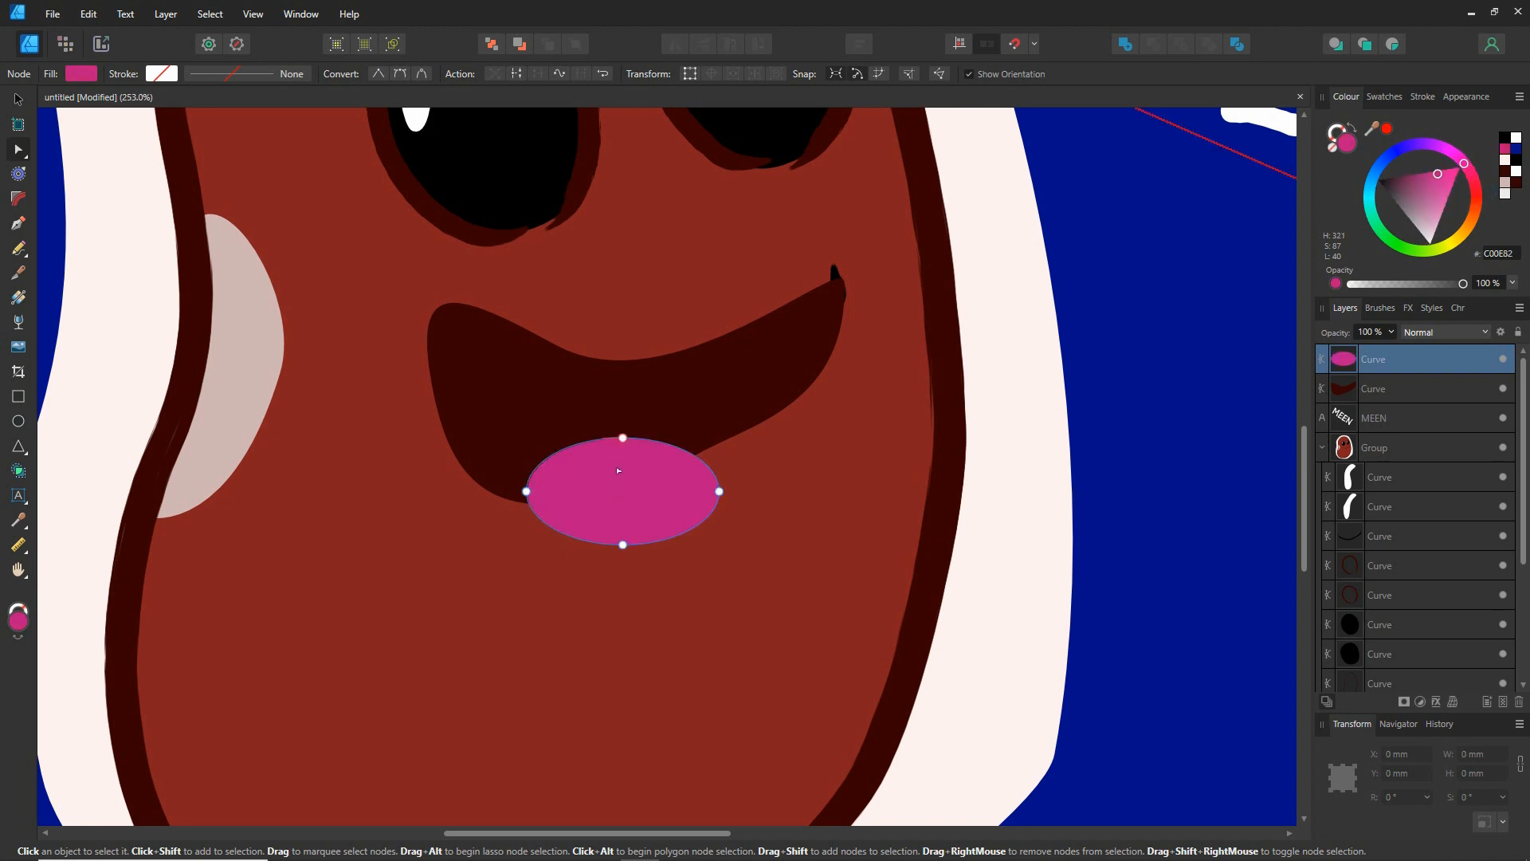
Move the magenta ellipse's four nodes to form a rough tongue following the mouth's lower edge
drag(623, 438, 599, 406)
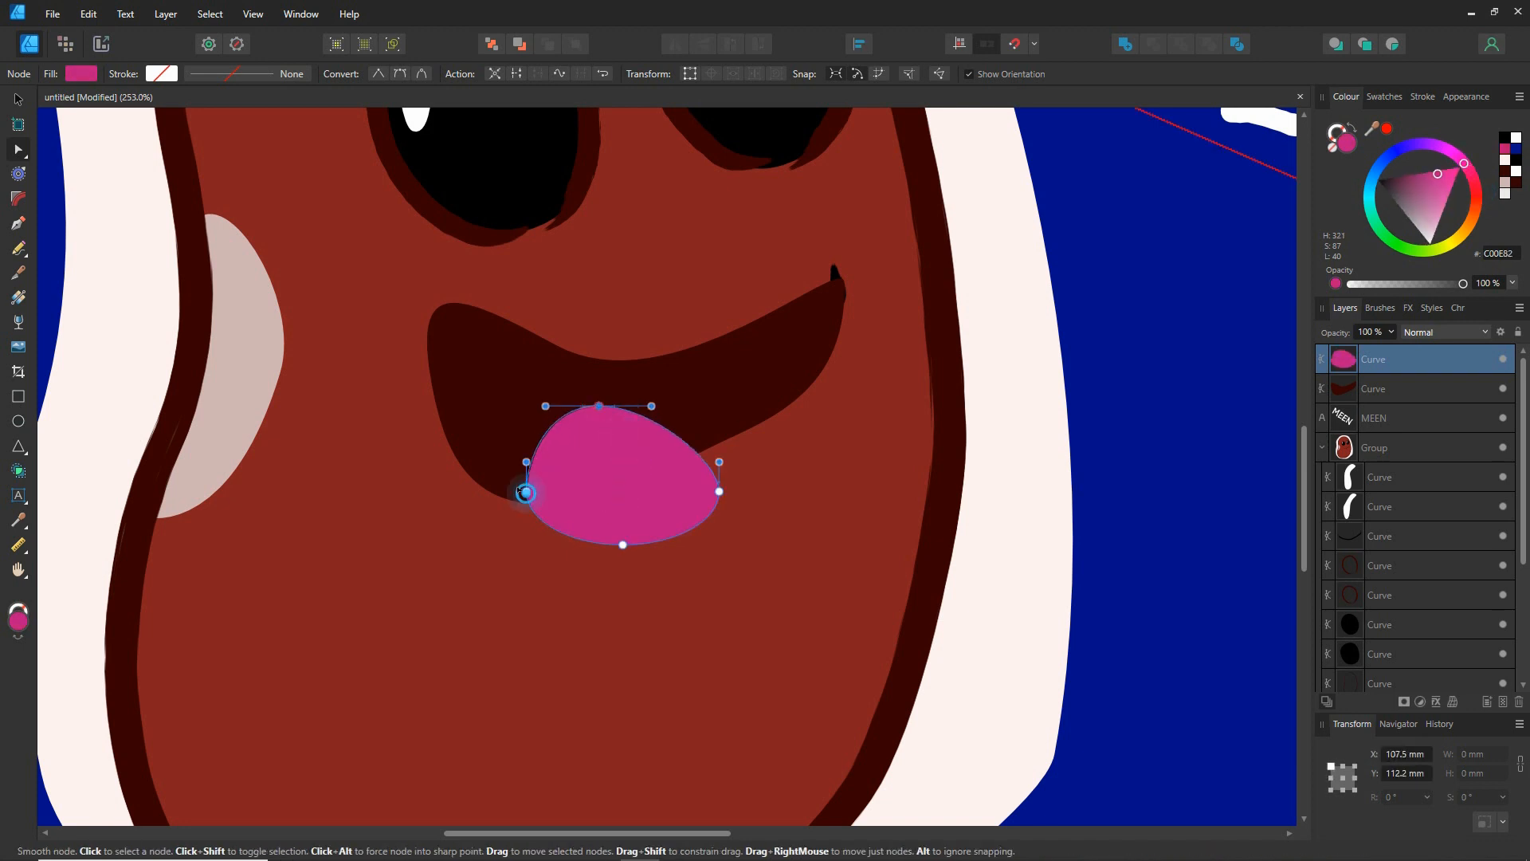
drag(526, 492, 472, 480)
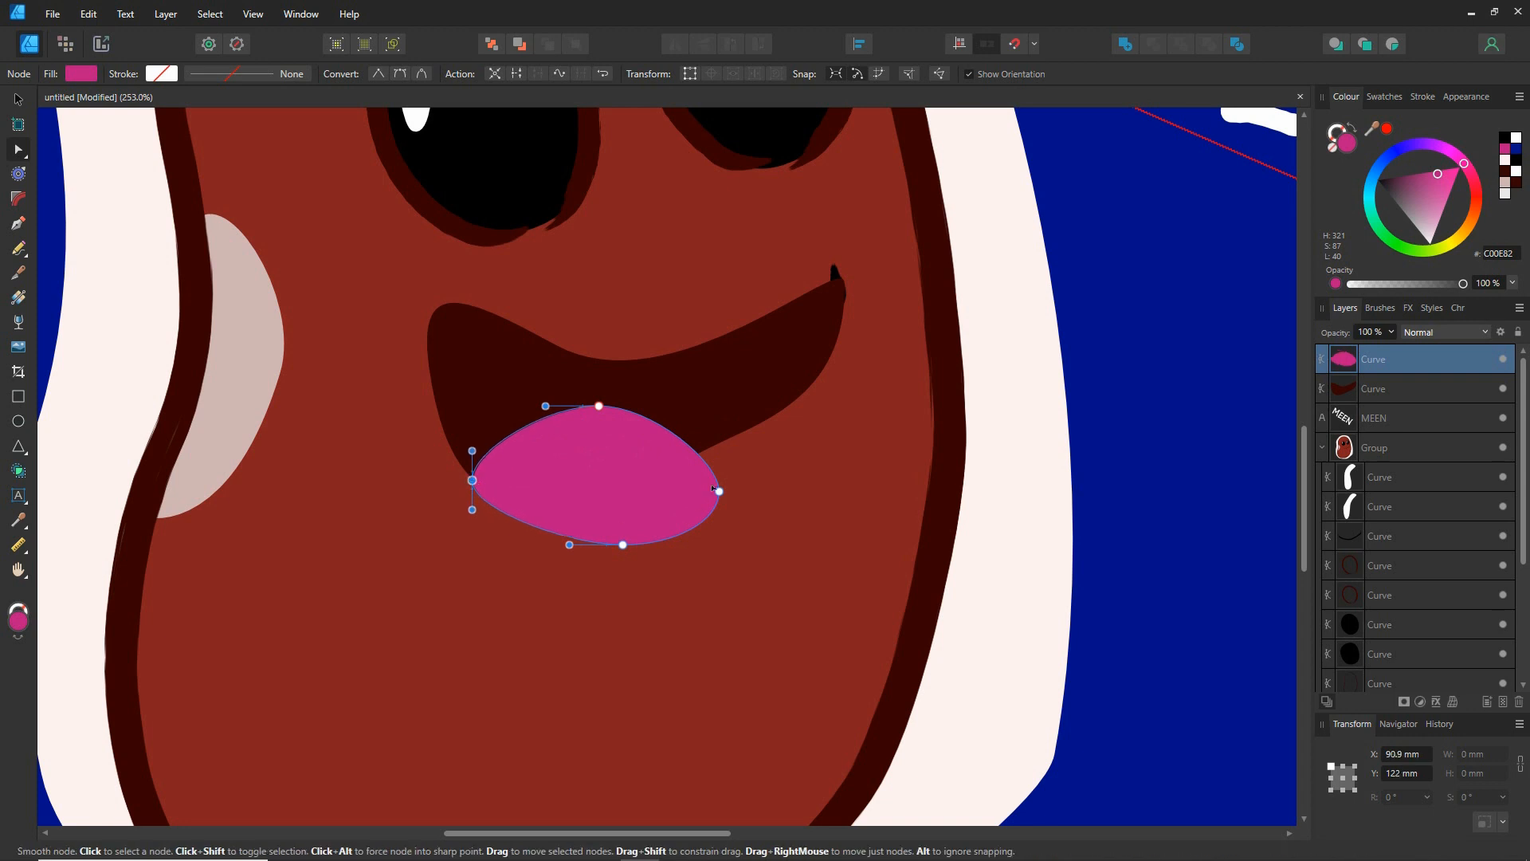
drag(713, 488, 700, 451)
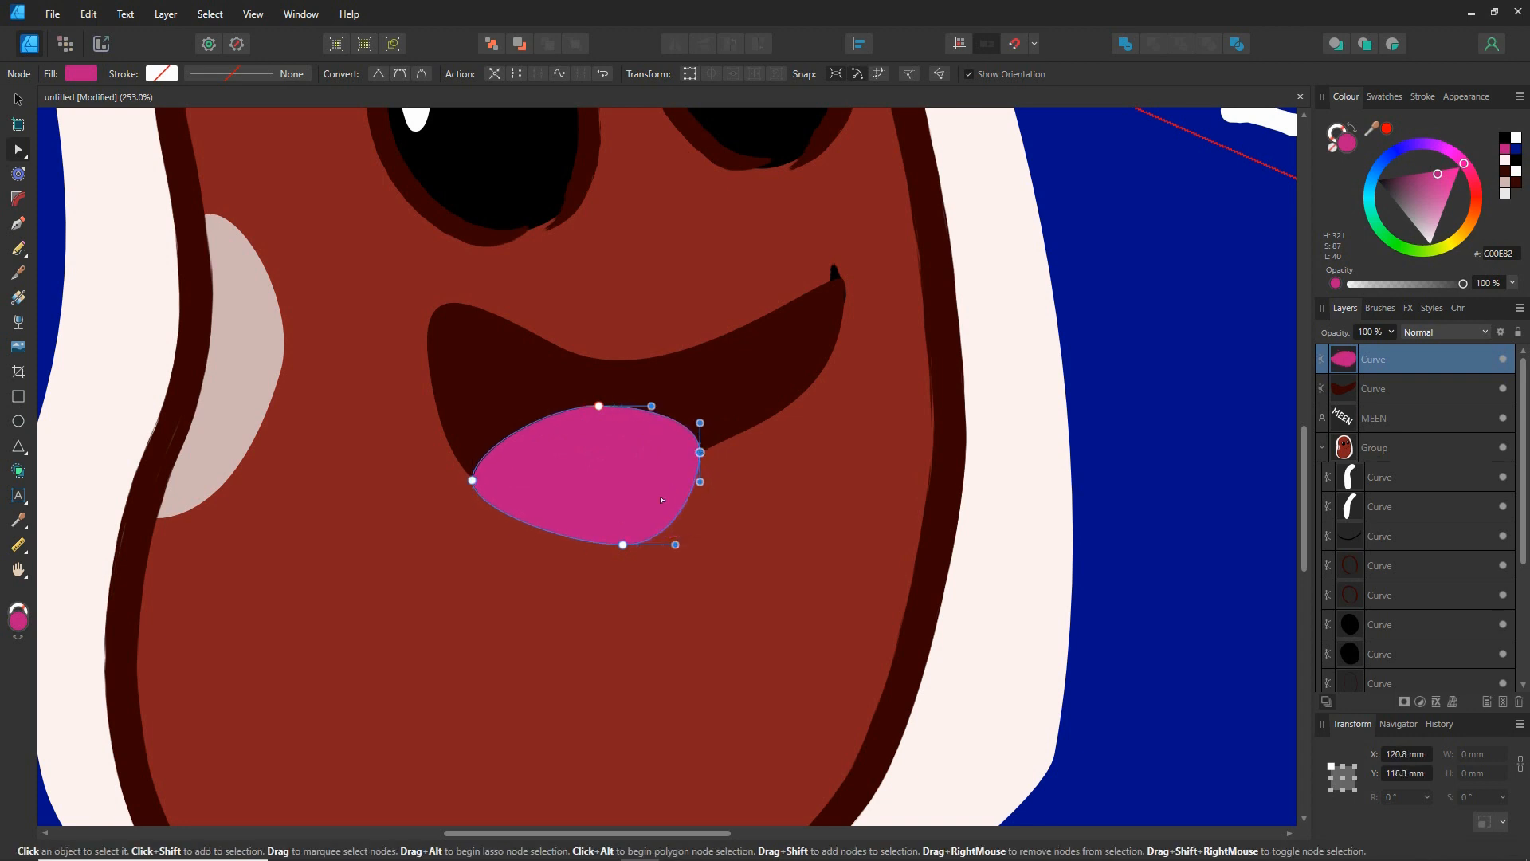
drag(622, 544, 582, 500)
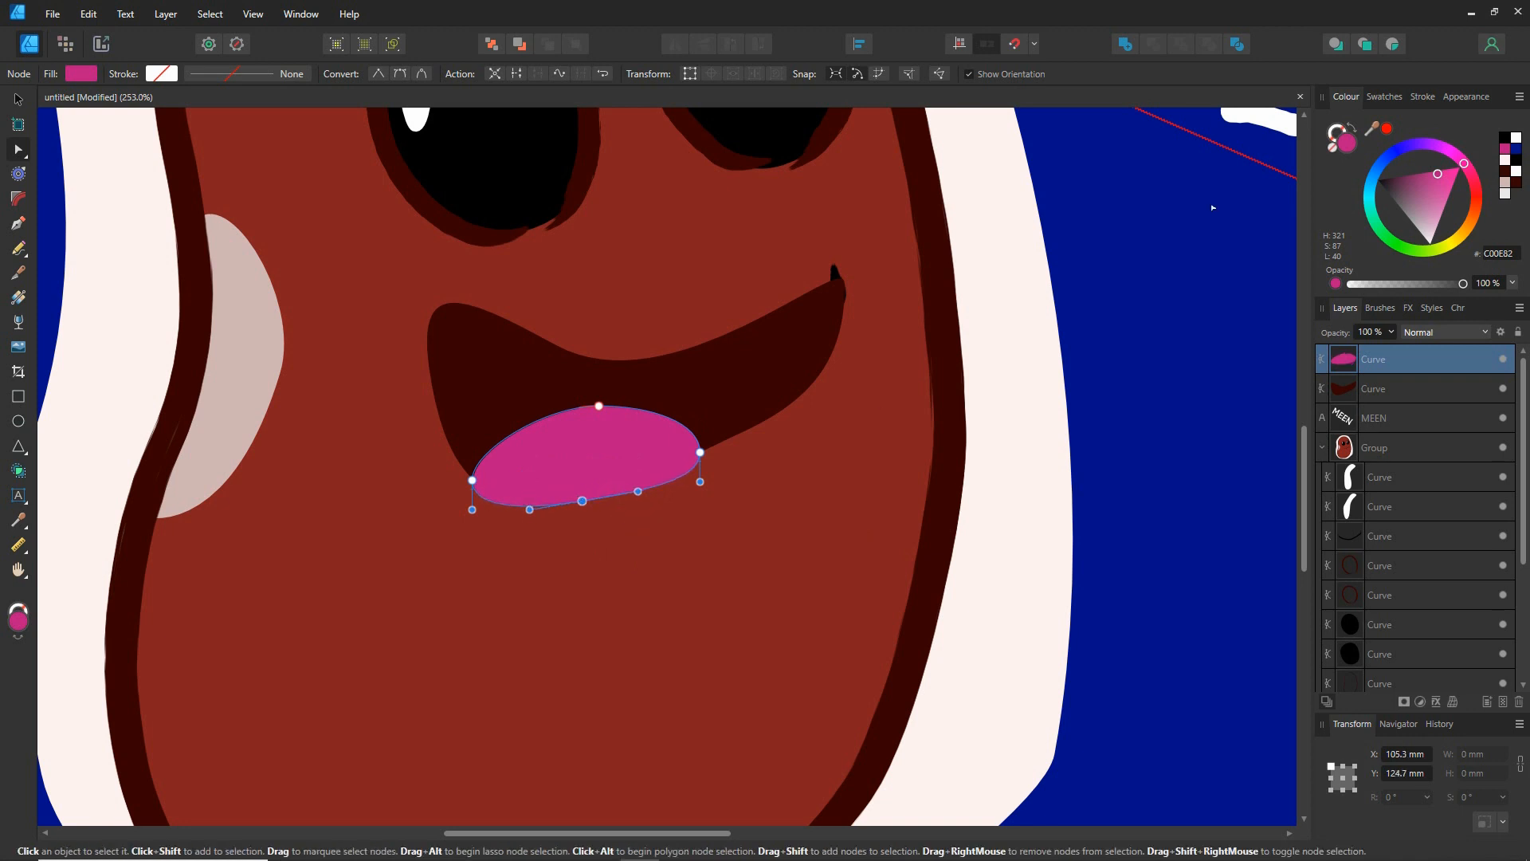
Give the tongue a bright pink 1.6 pt stroke and remove its fill to show it as an outline
click(1340, 132)
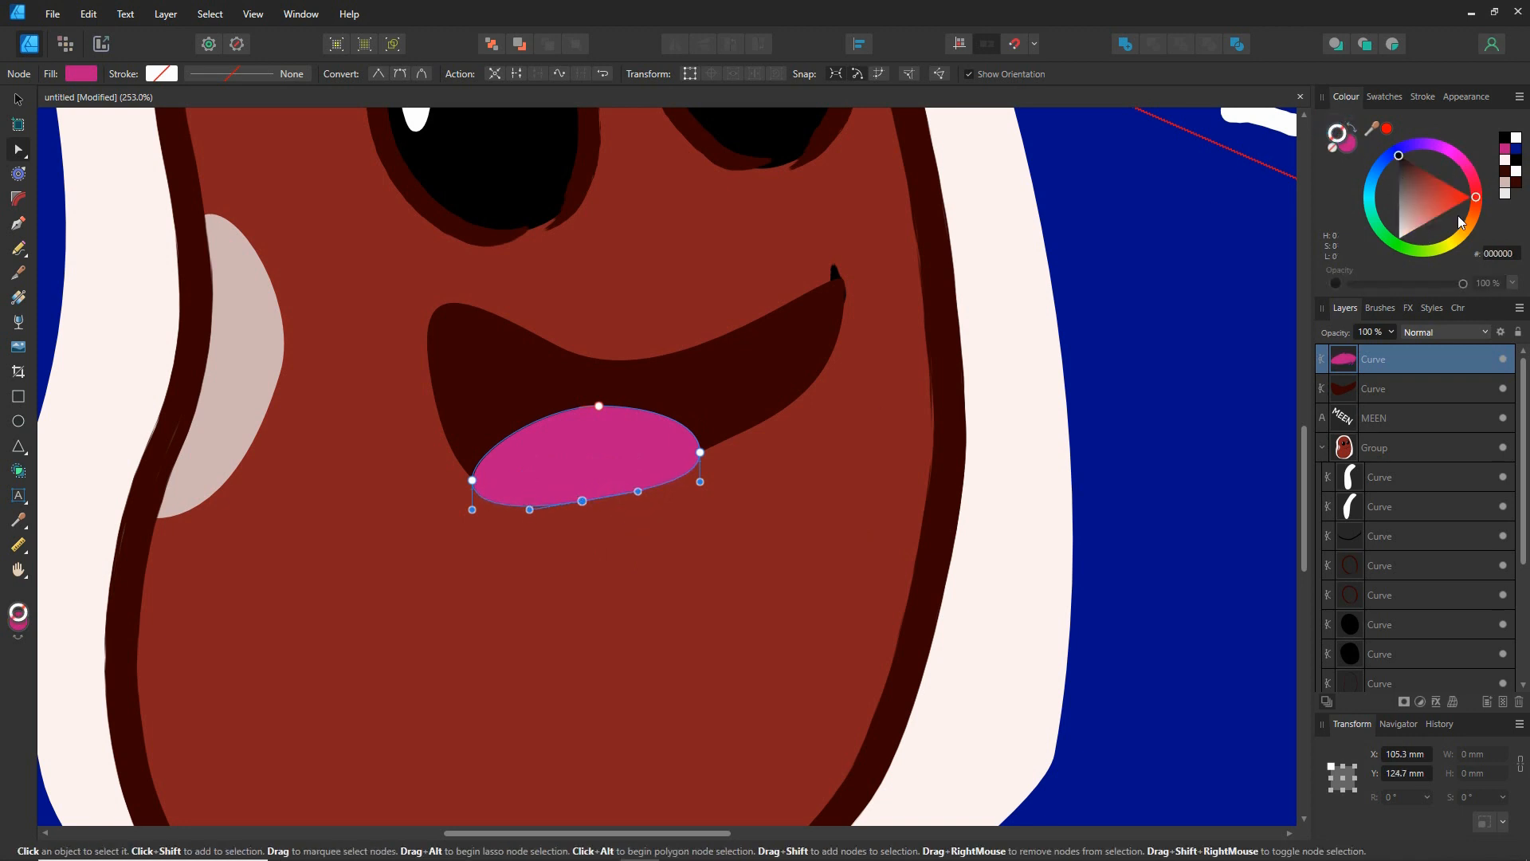
drag(1466, 168, 1473, 172)
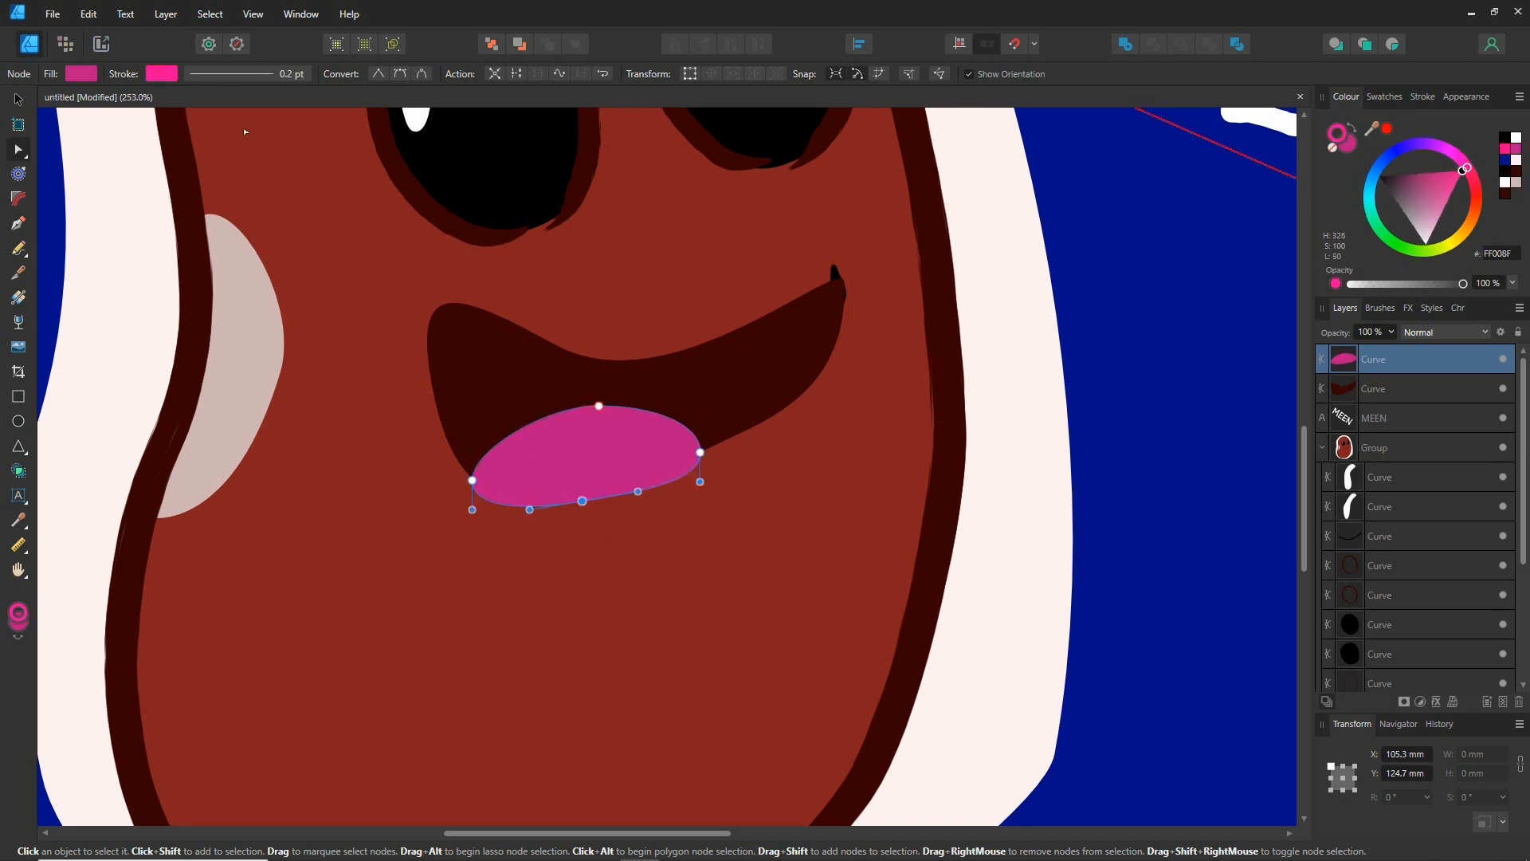
click(286, 74)
drag(186, 129, 210, 129)
click(1337, 133)
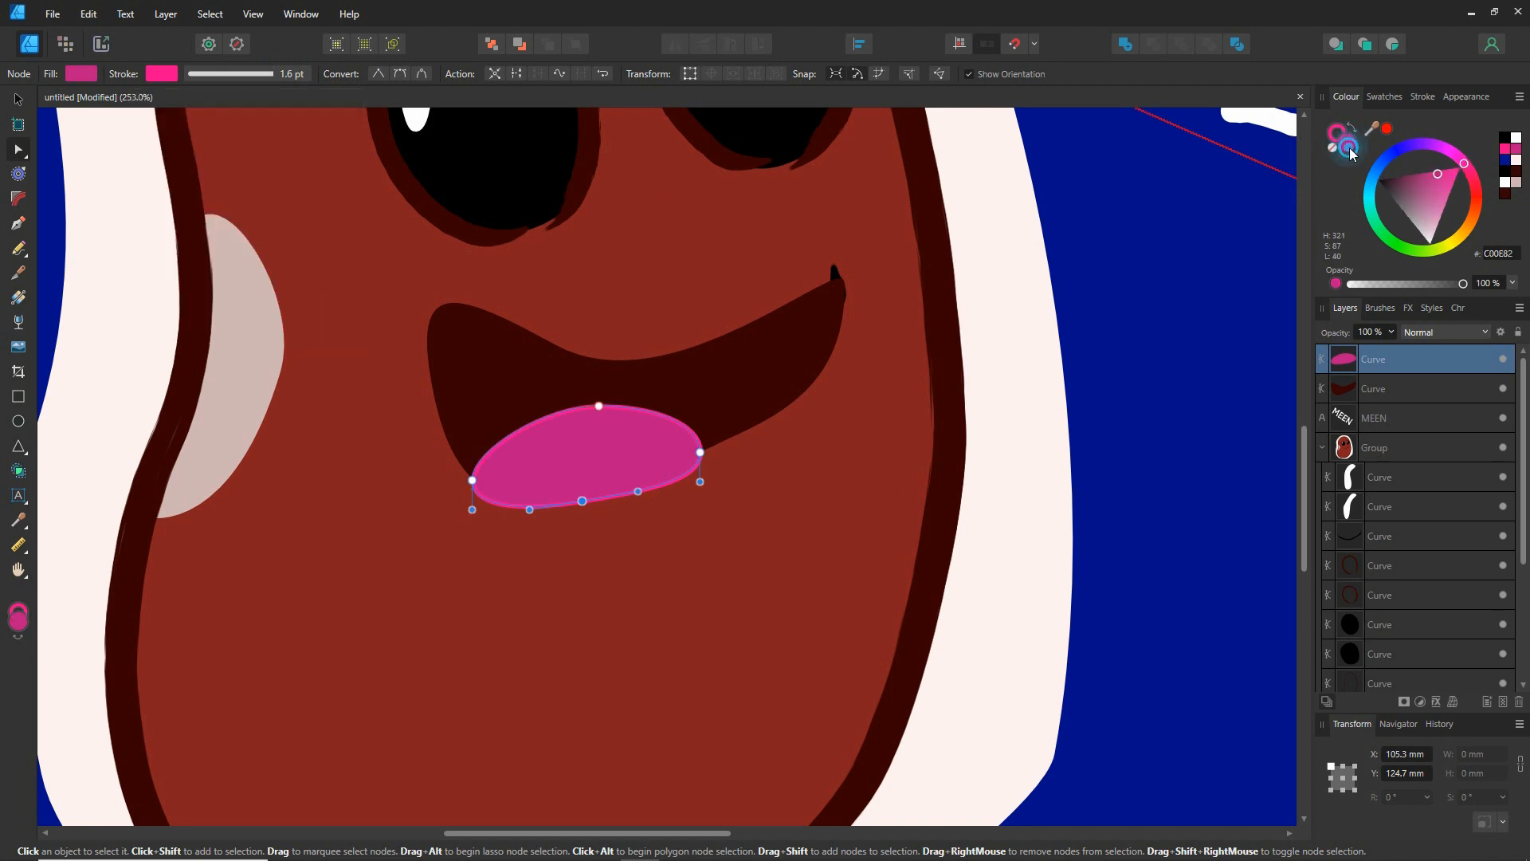
click(1332, 147)
scroll(587, 569, up, 4)
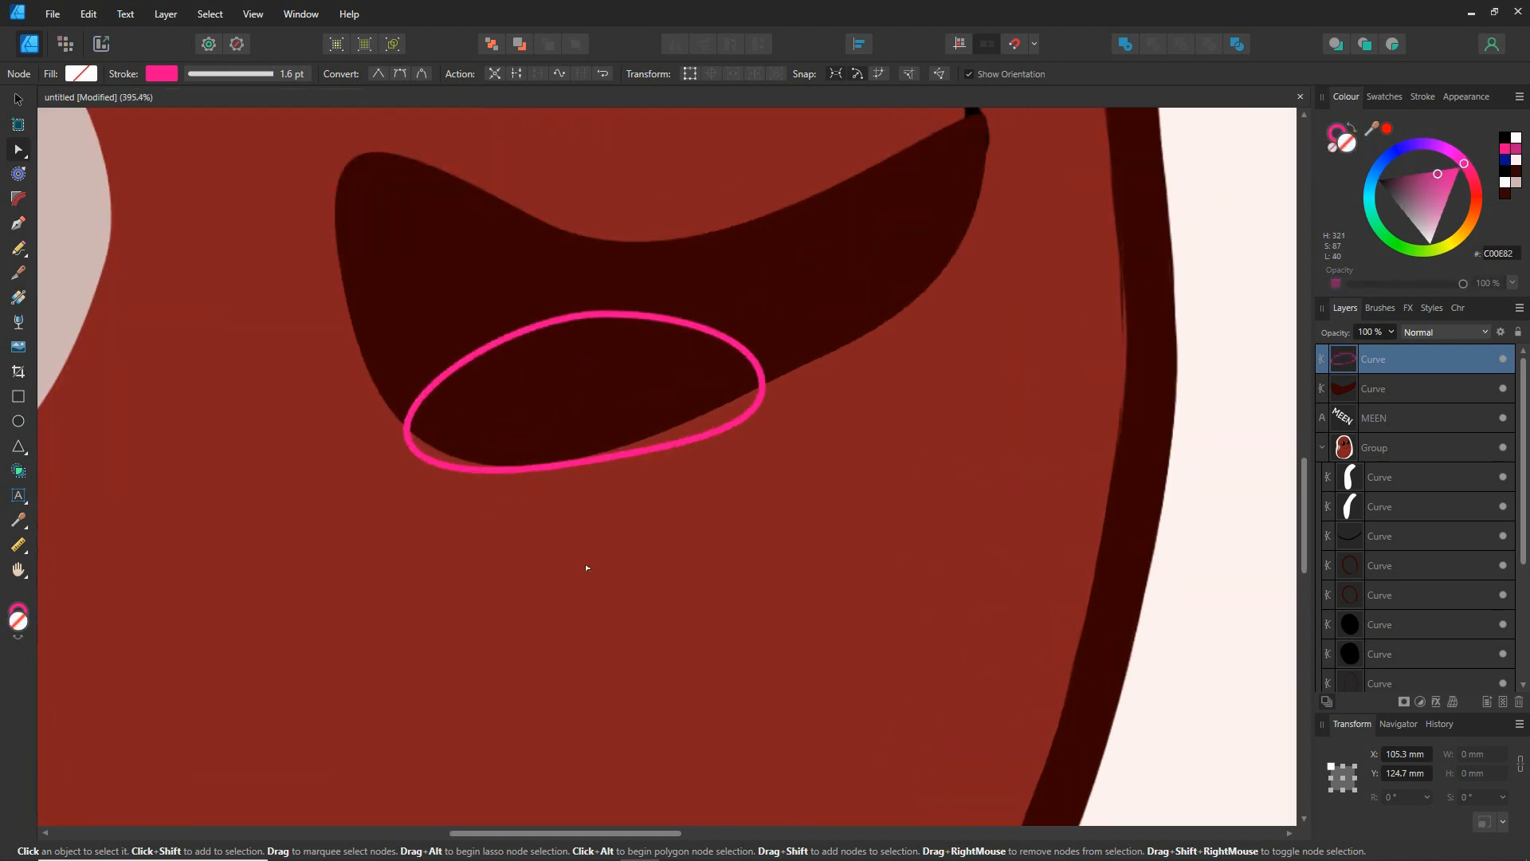
Fit the tongue's lower node and pointed right corner to the mouth's edge, rounding the curve above the corner
drag(685, 415, 682, 387)
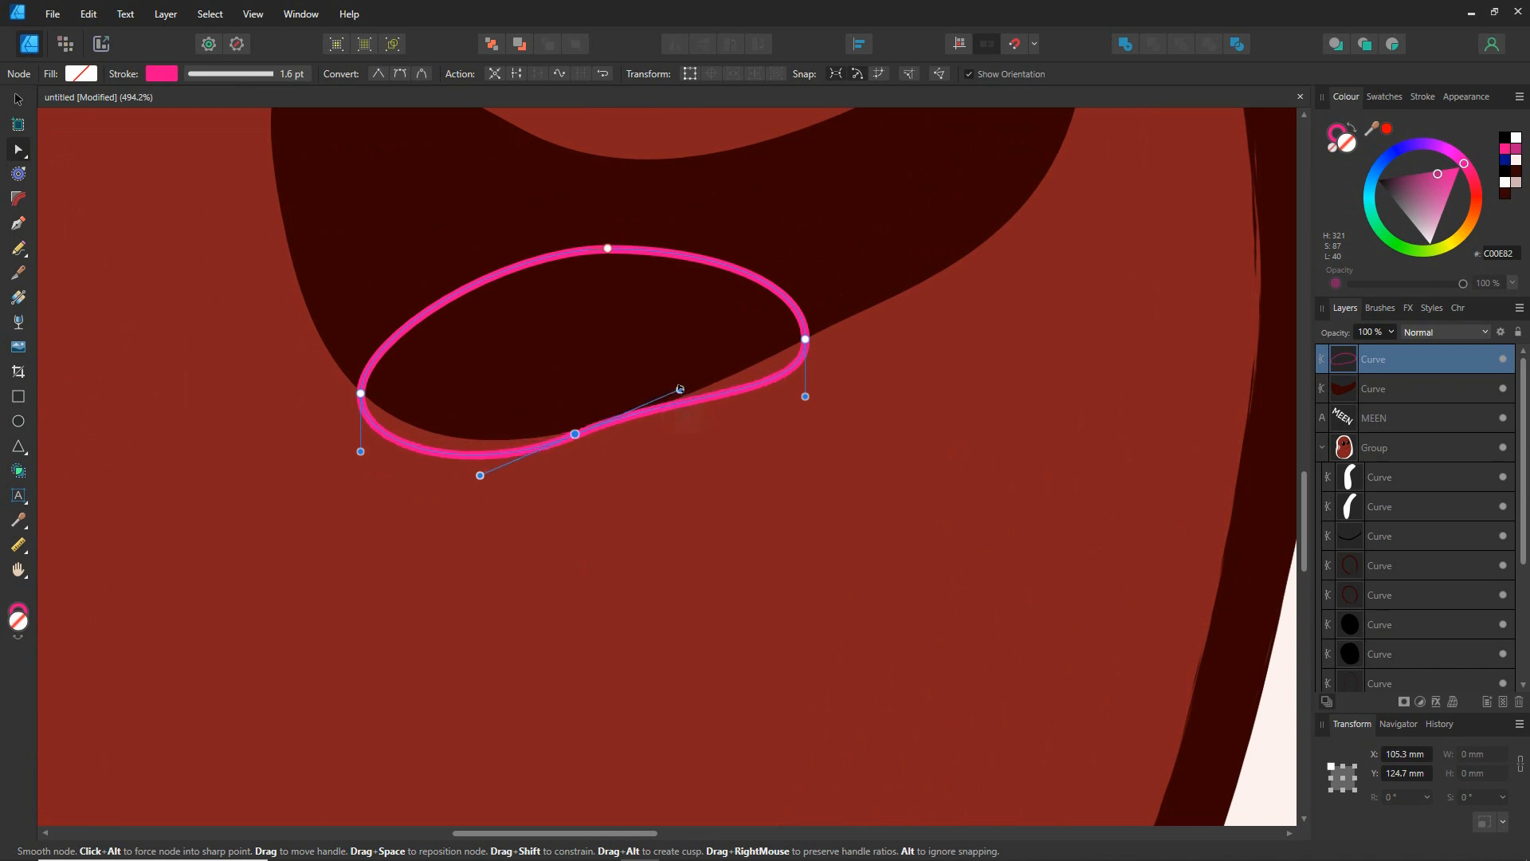
drag(574, 433, 588, 418)
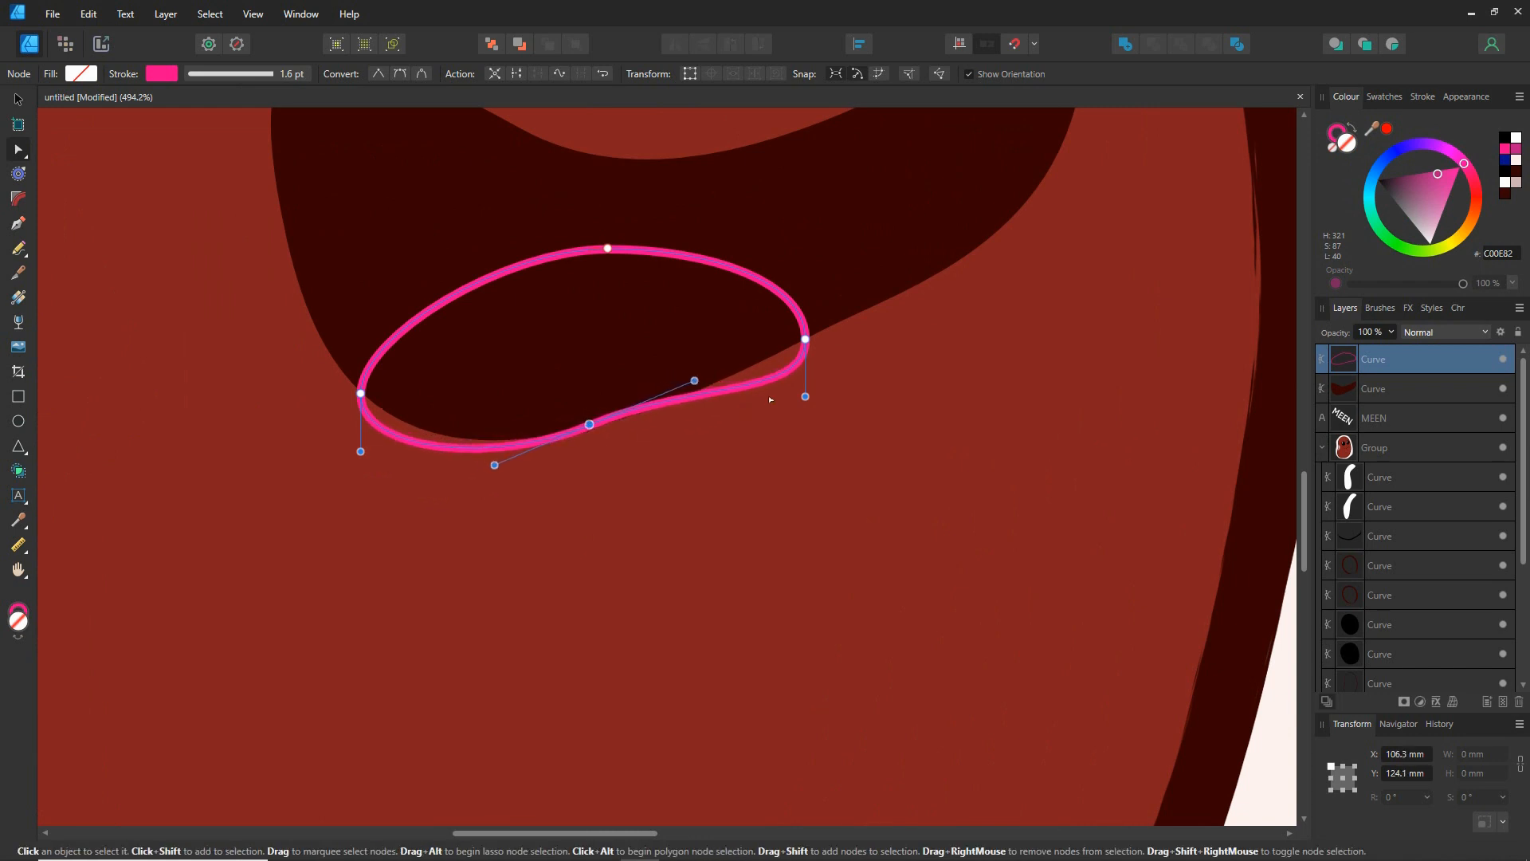
drag(805, 396, 806, 338)
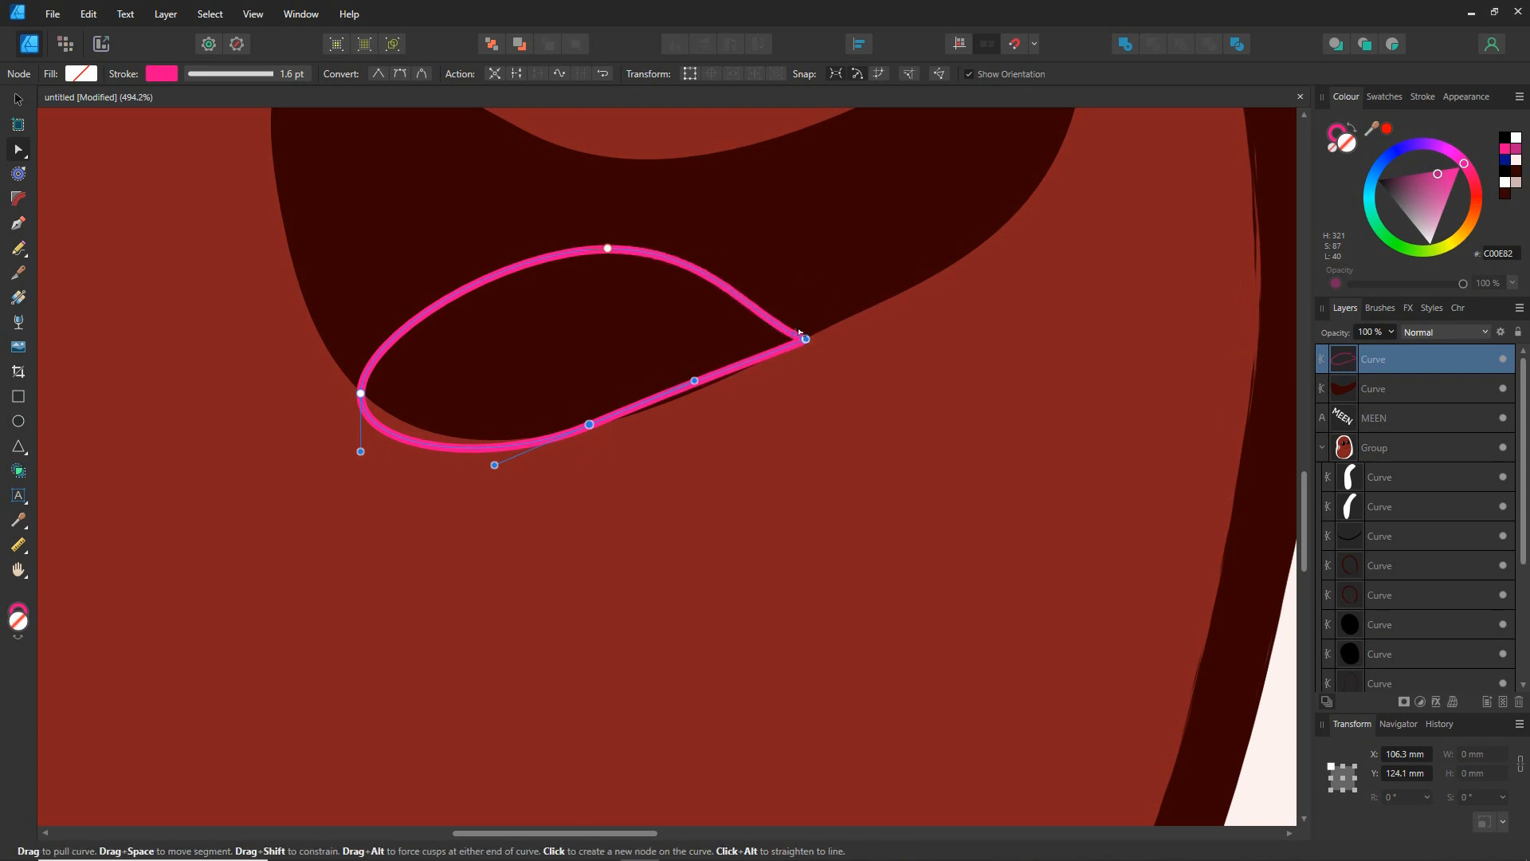
click(805, 338)
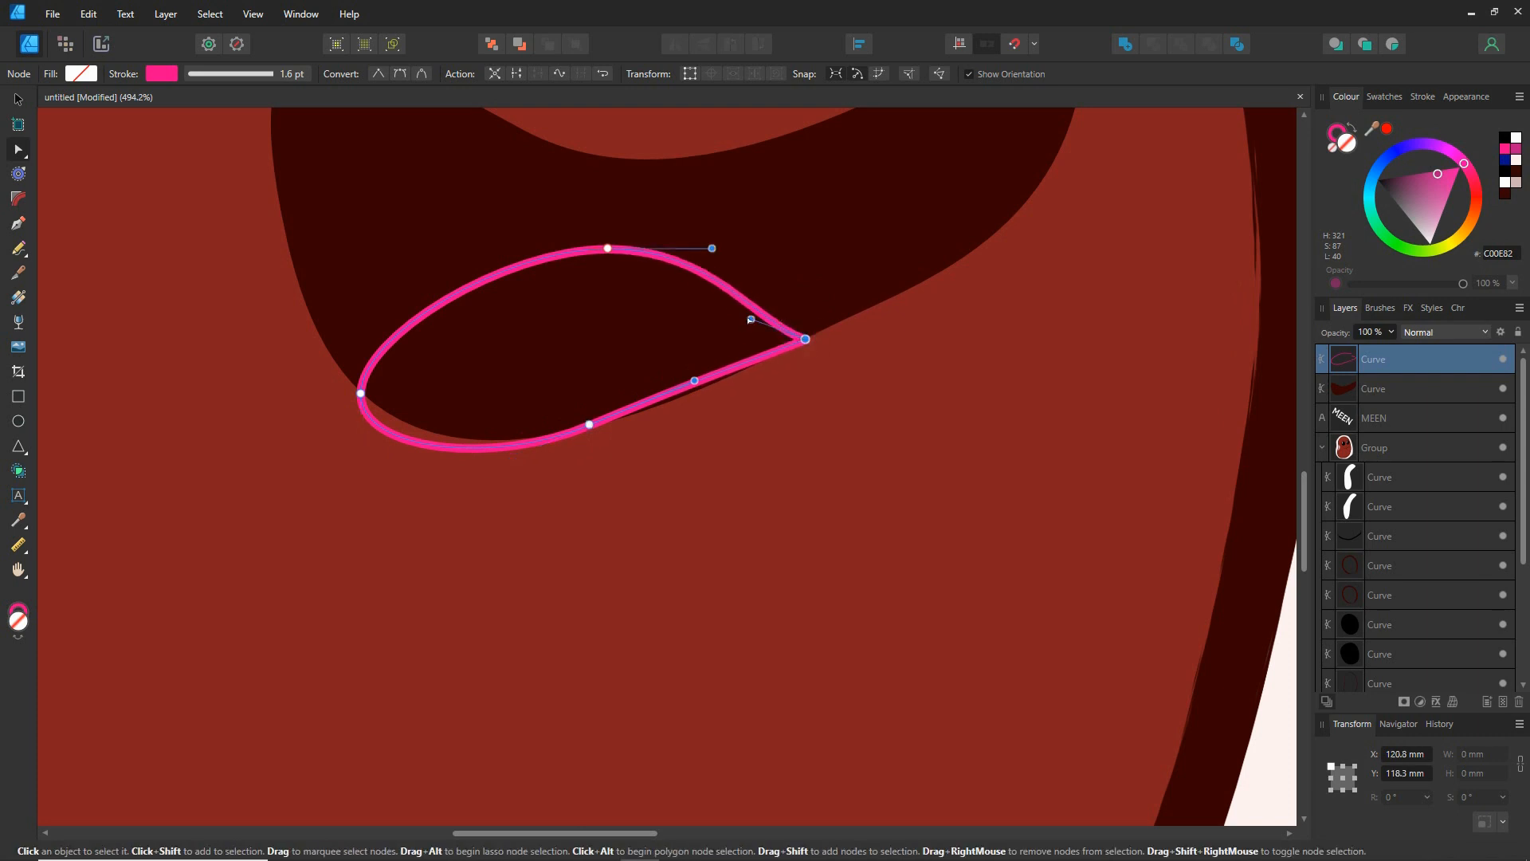
drag(751, 320, 786, 291)
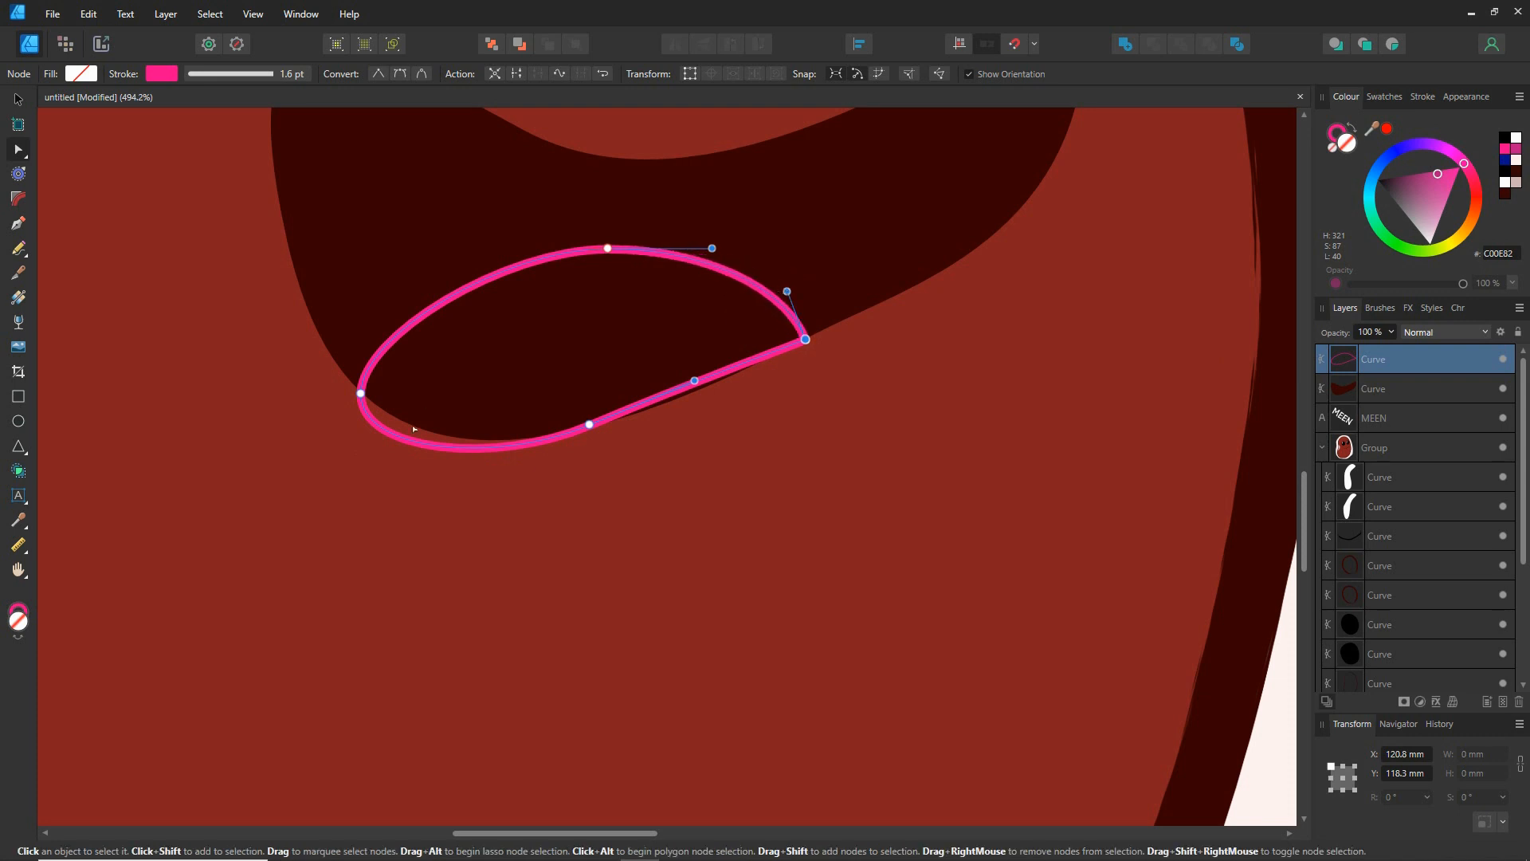
Shape the tongue's left end into a pointed corner and align its lower curve with the mouth's edge
click(360, 393)
drag(361, 451, 414, 373)
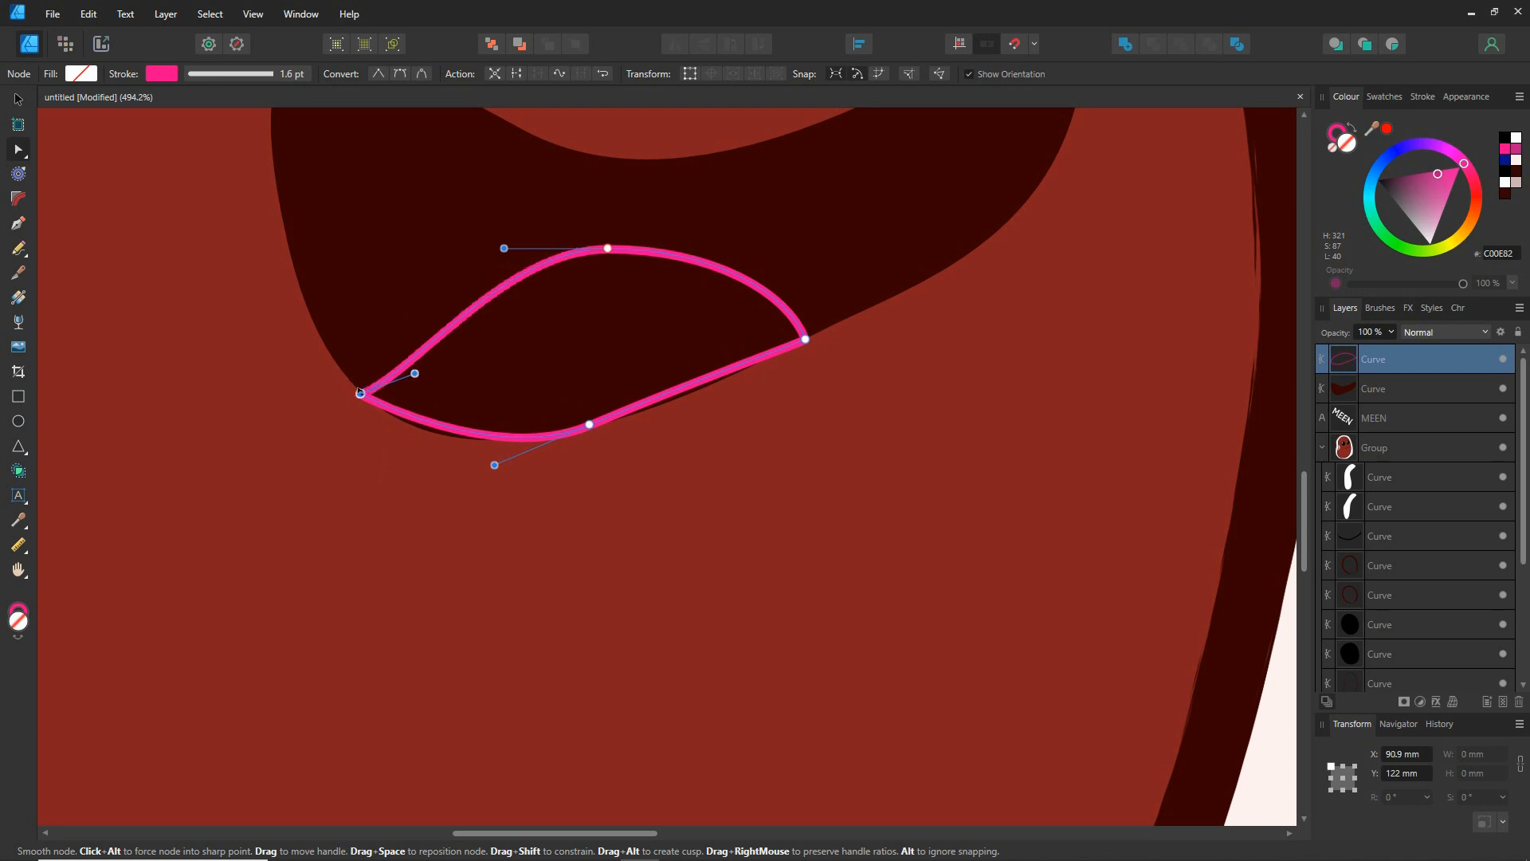
click(397, 360)
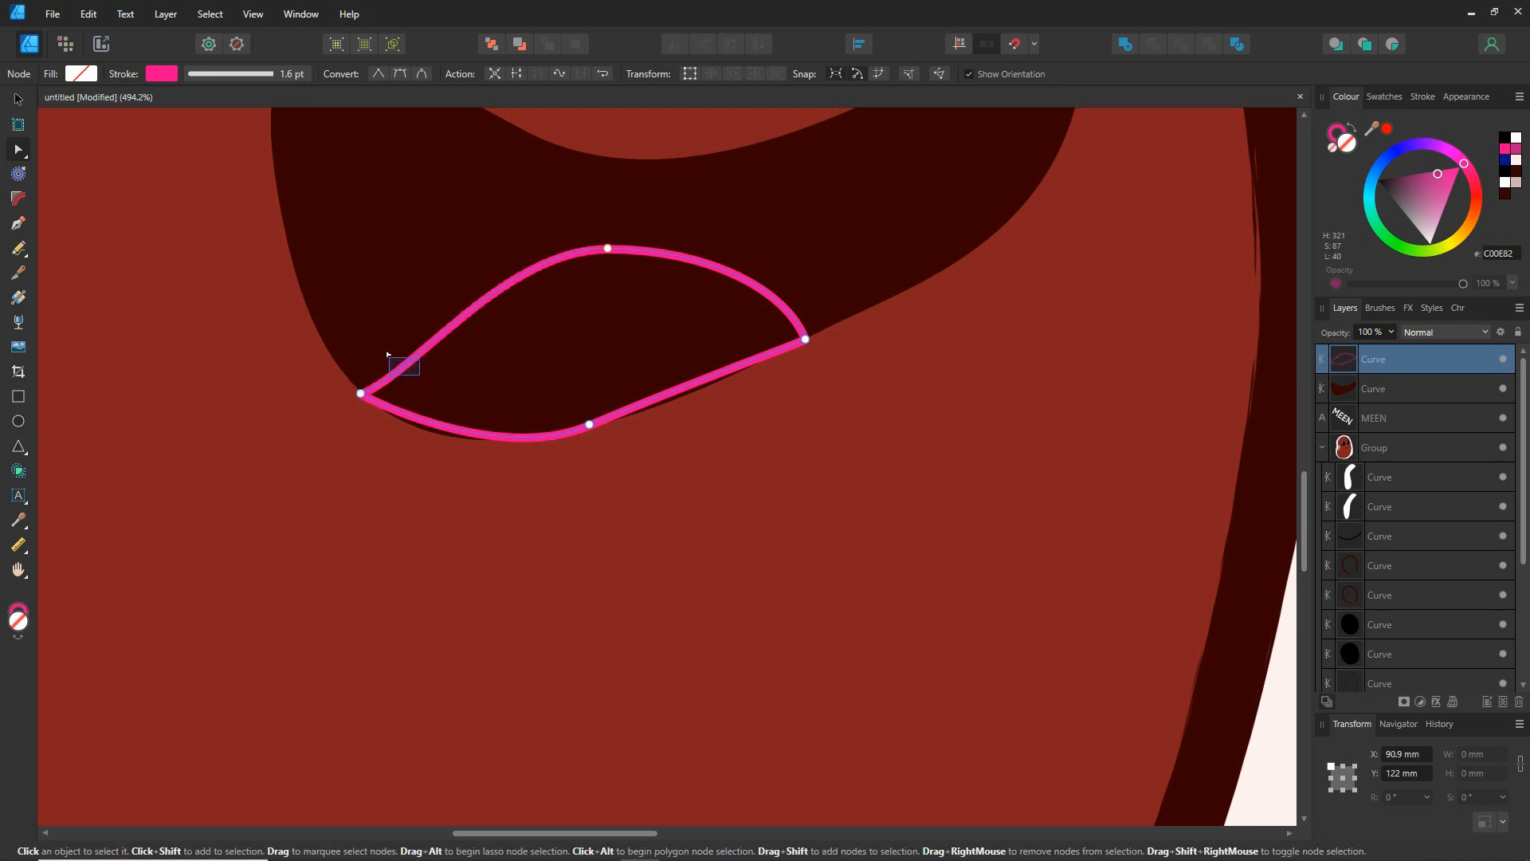
click(360, 393)
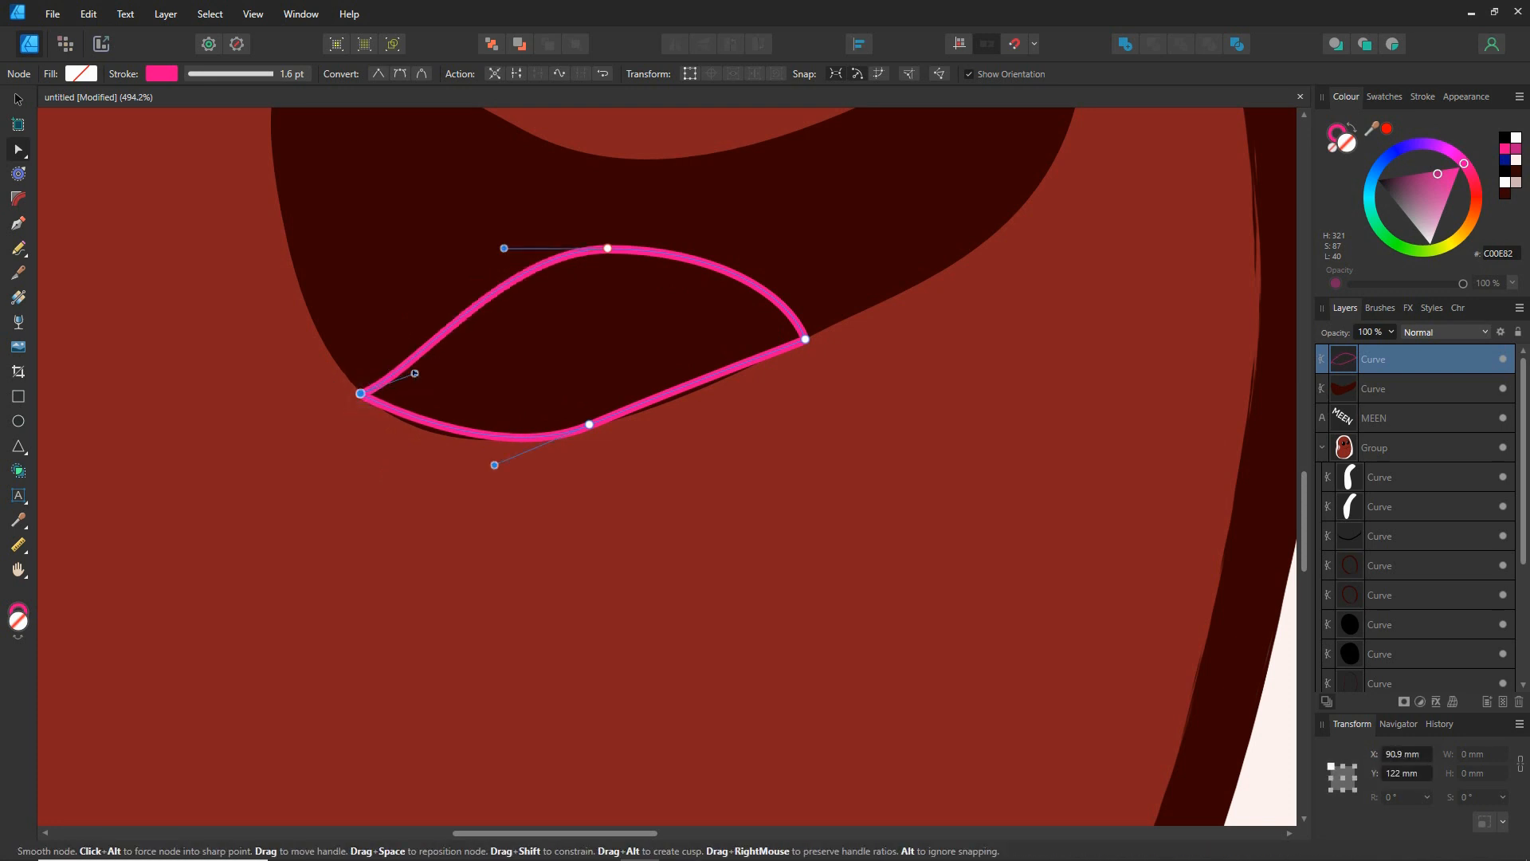
drag(415, 371, 398, 349)
drag(494, 465, 444, 466)
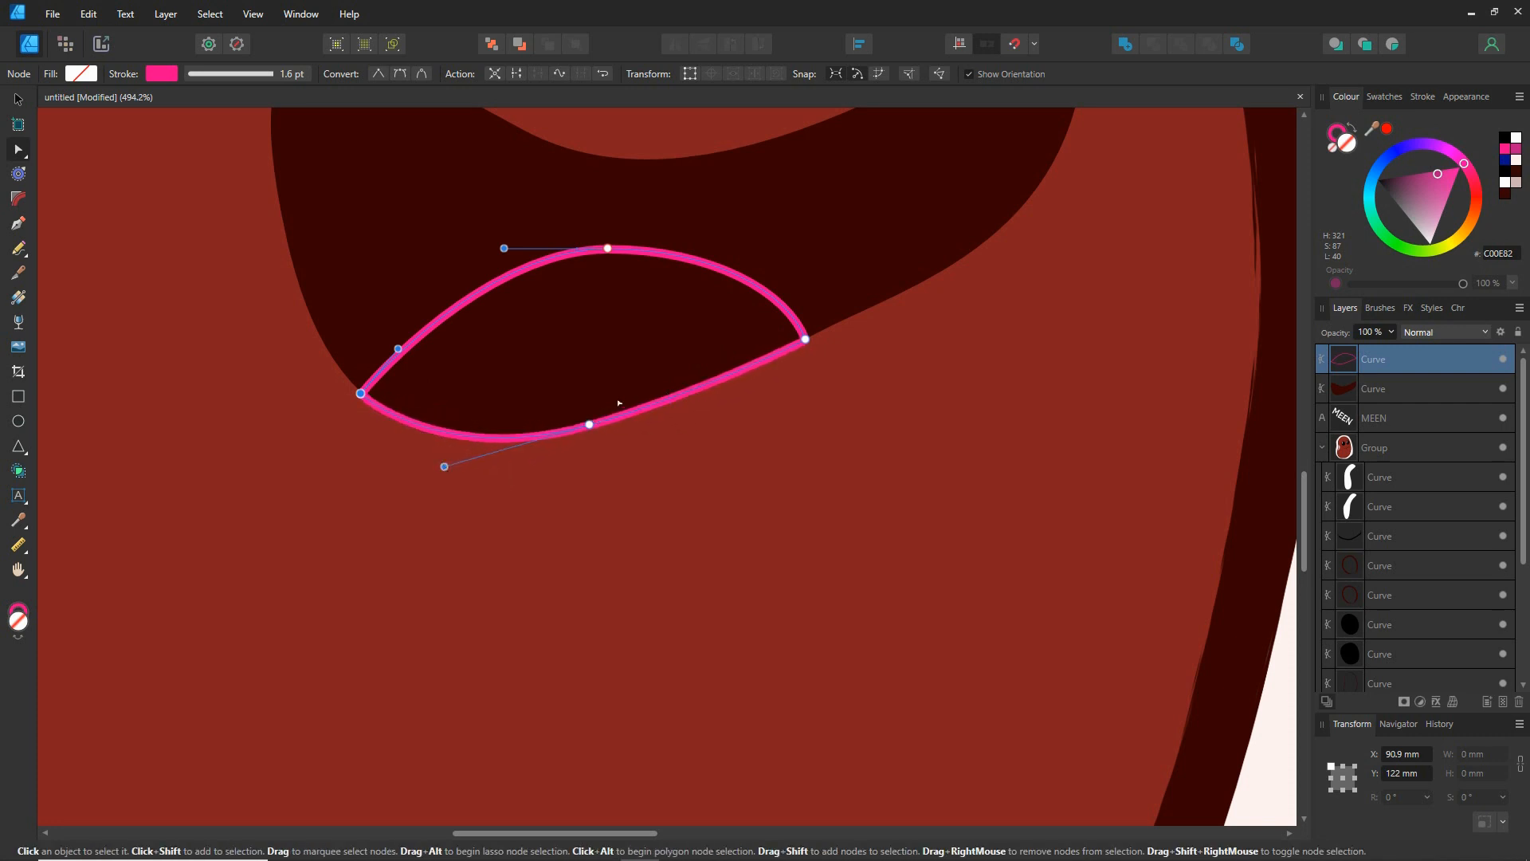
mouse_move(700, 395)
mouse_down()
mouse_move(690, 339)
mouse_move(717, 376)
mouse_move(709, 390)
mouse_up()
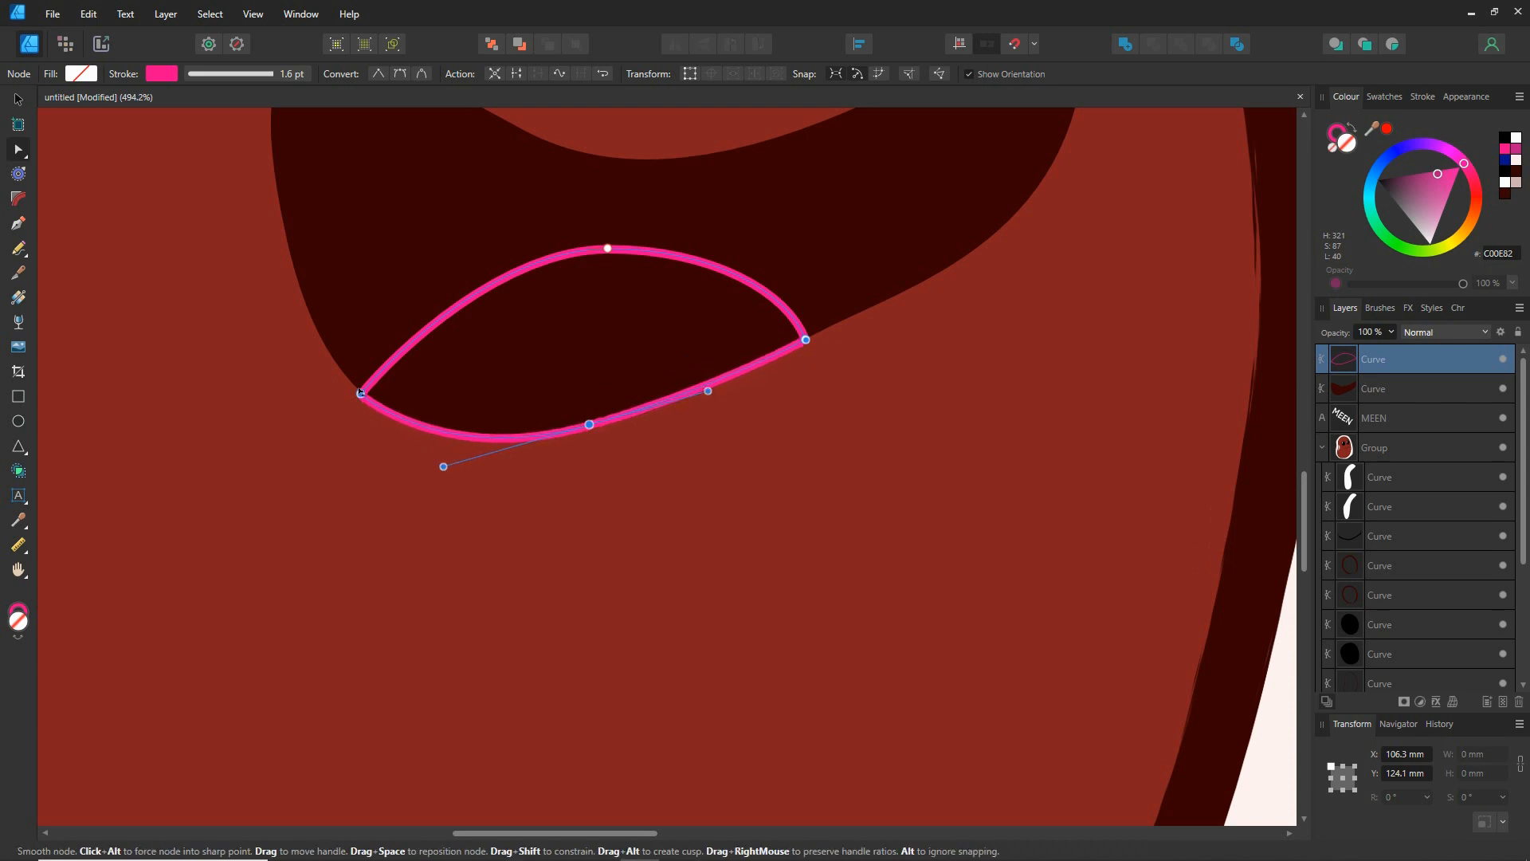
drag(325, 381, 372, 396)
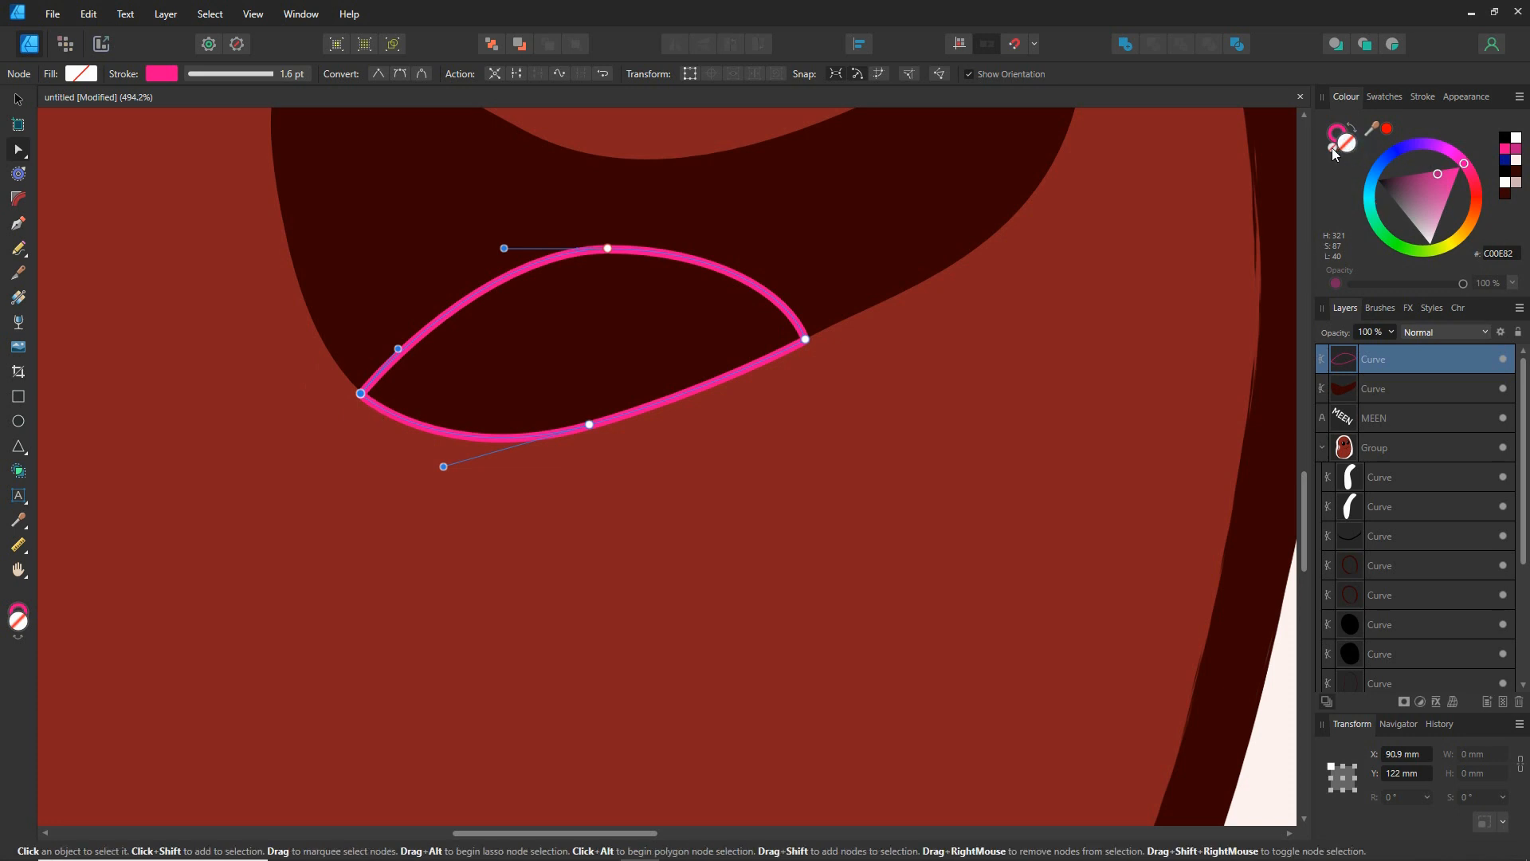
Fill the tongue with magenta C00E85 and remove its bright pink stroke
click(1464, 165)
drag(1464, 164, 1468, 162)
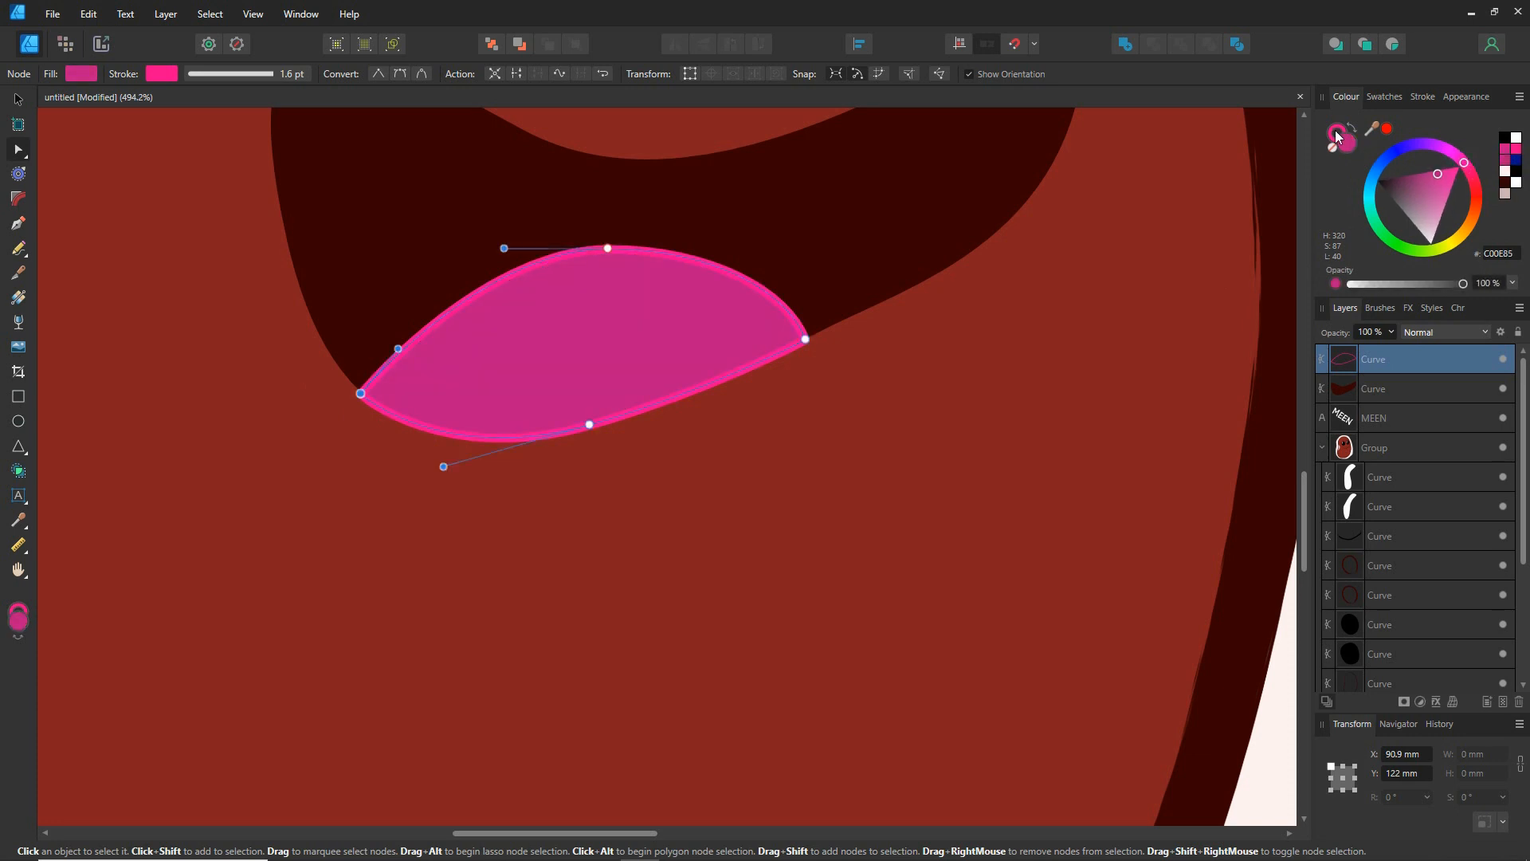
click(1333, 128)
click(1332, 147)
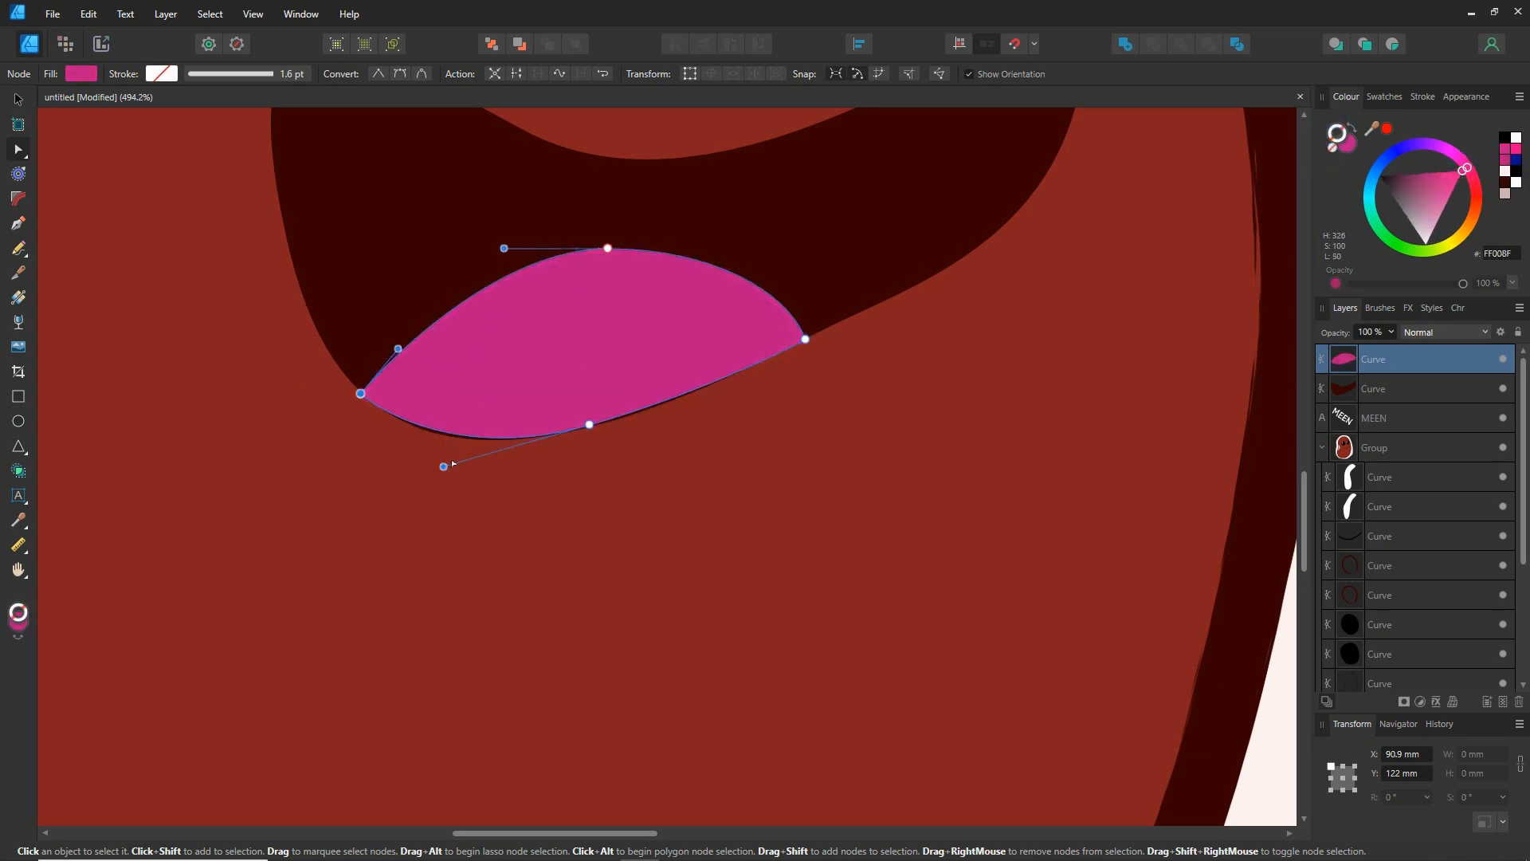
Refine the tongue's lower node and its right handle so the lower curve covers the mouth's edge
drag(589, 424, 585, 428)
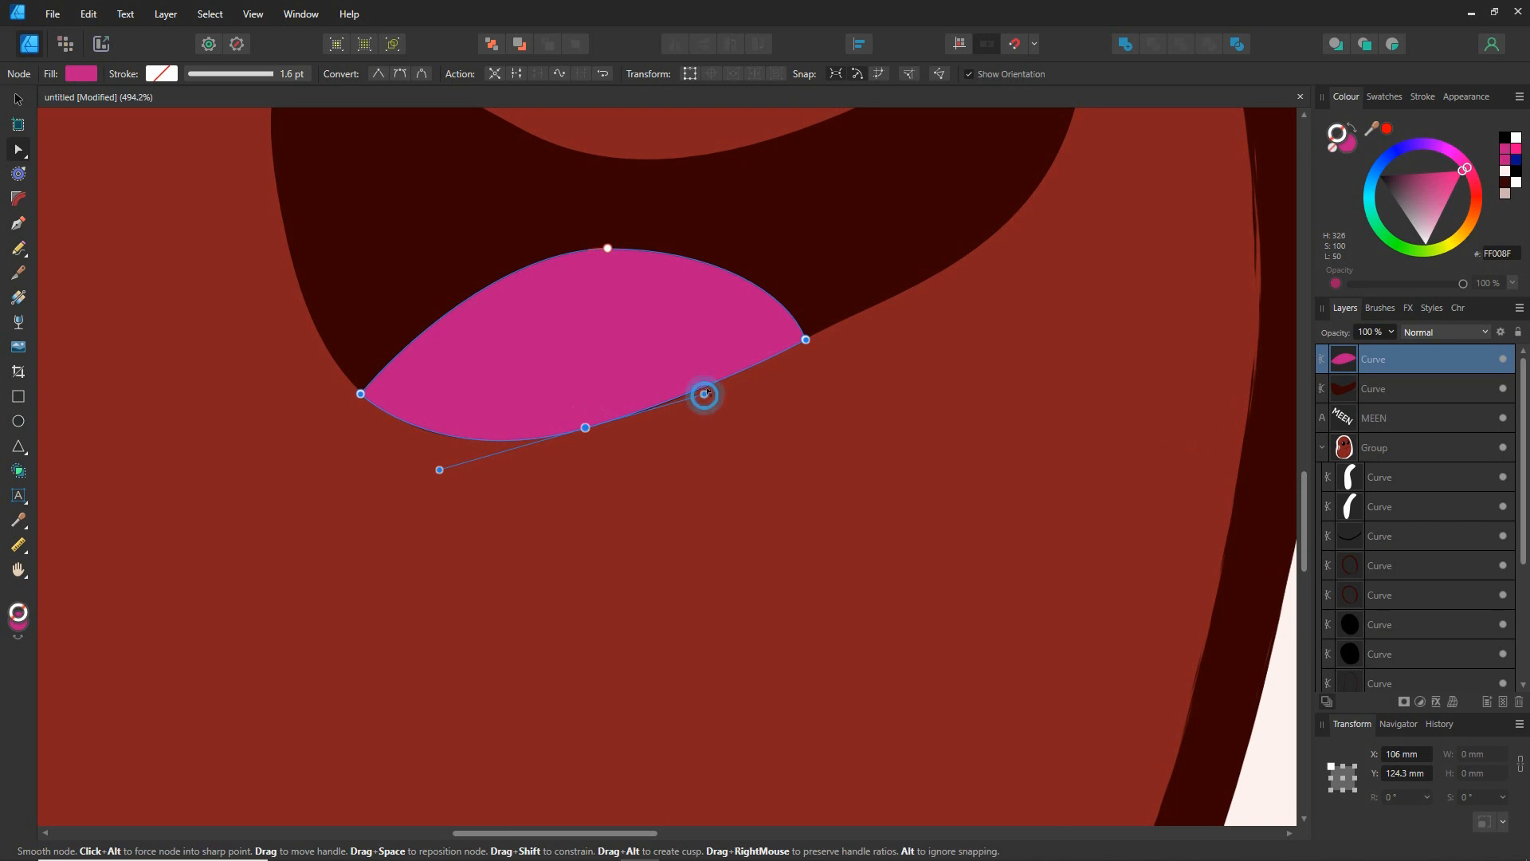
drag(703, 393, 713, 392)
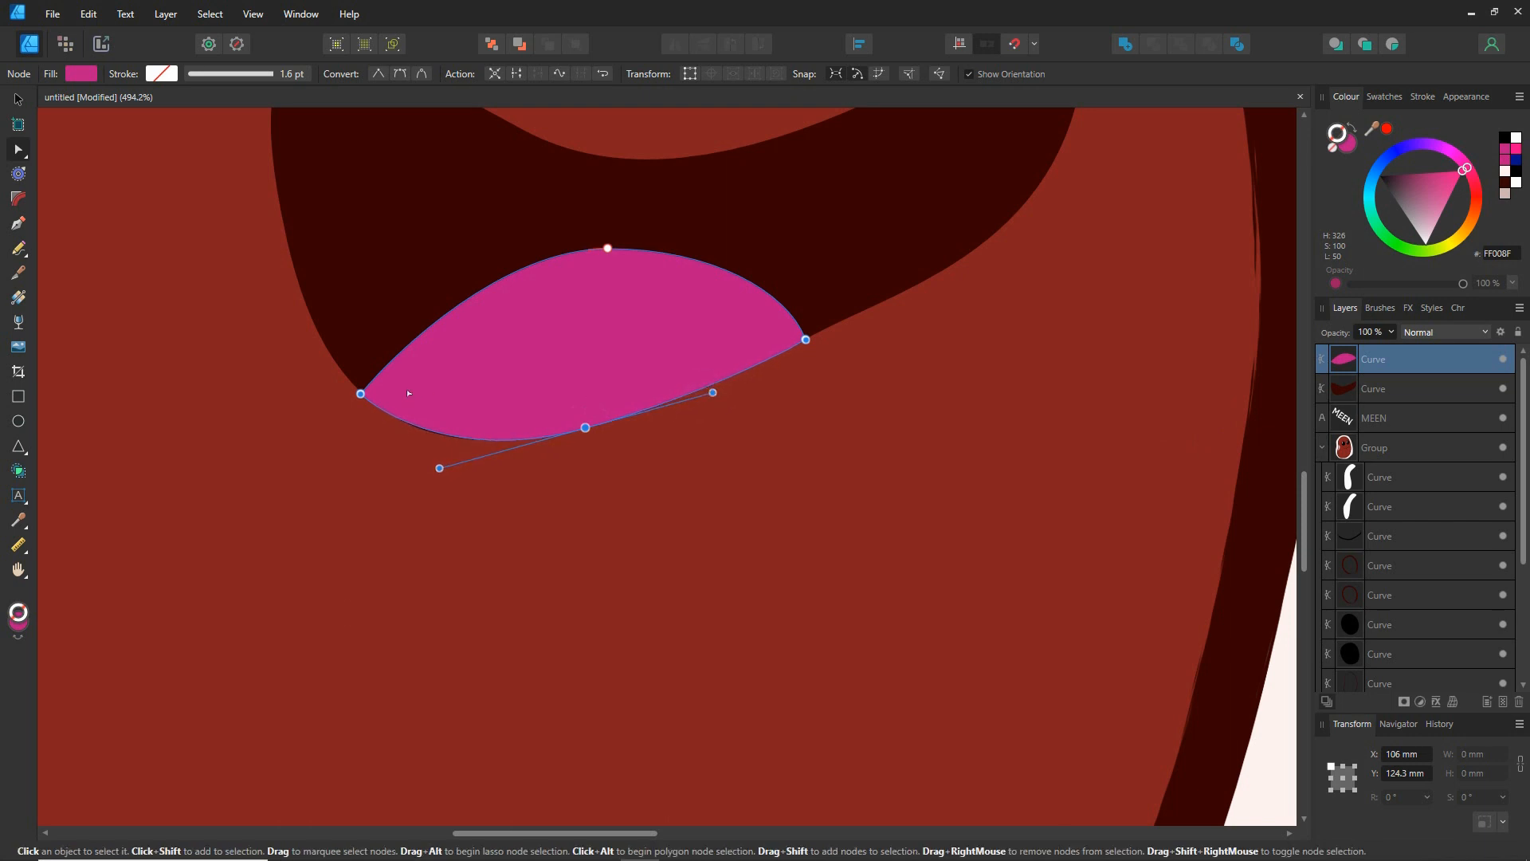
scroll(643, 520, down, 8)
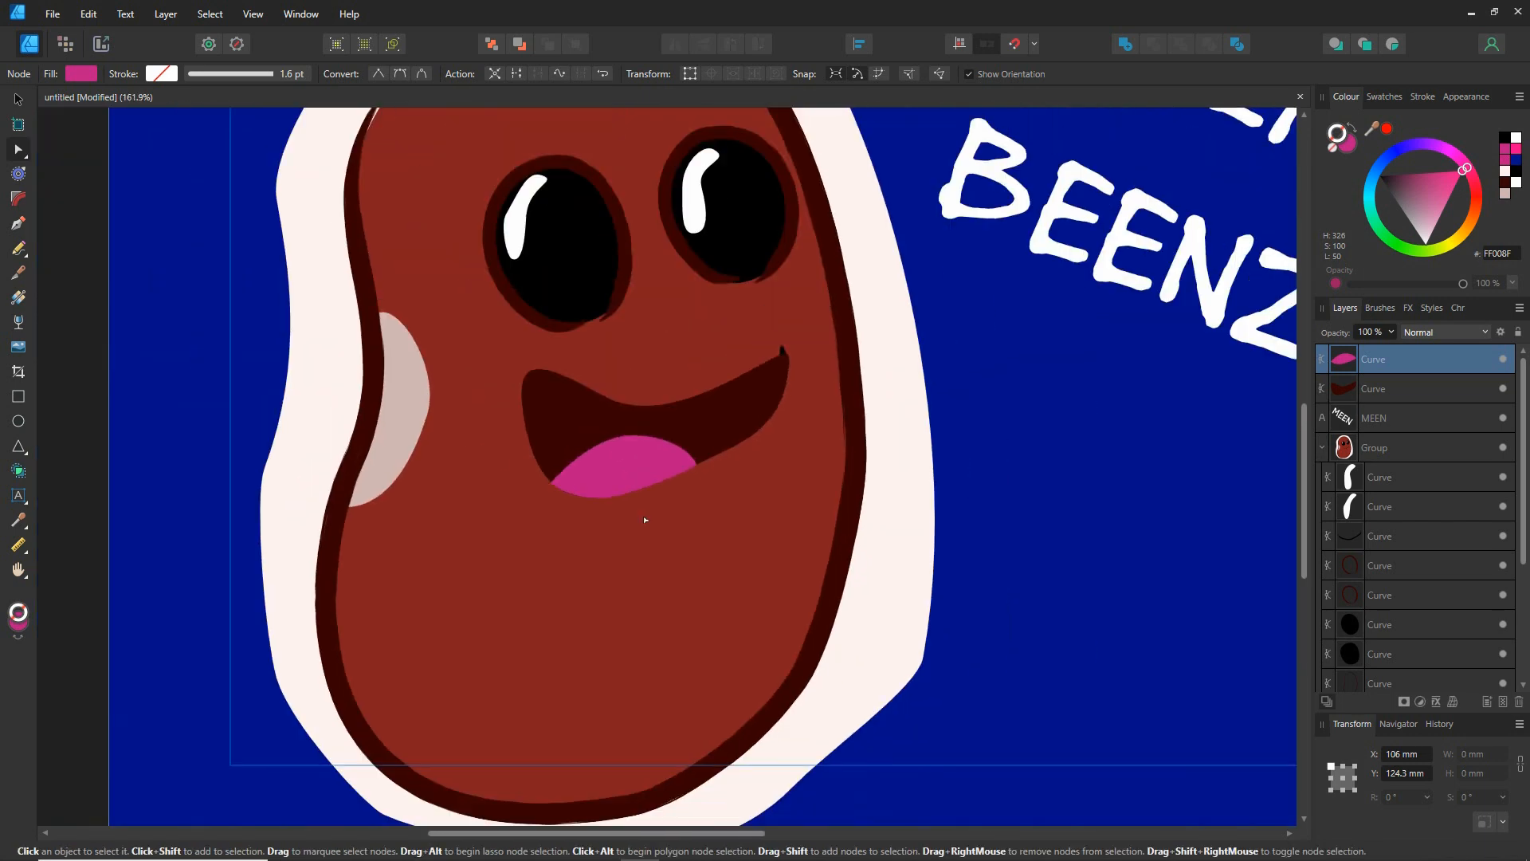
scroll(644, 519, down, 2)
scroll(973, 522, right, 1)
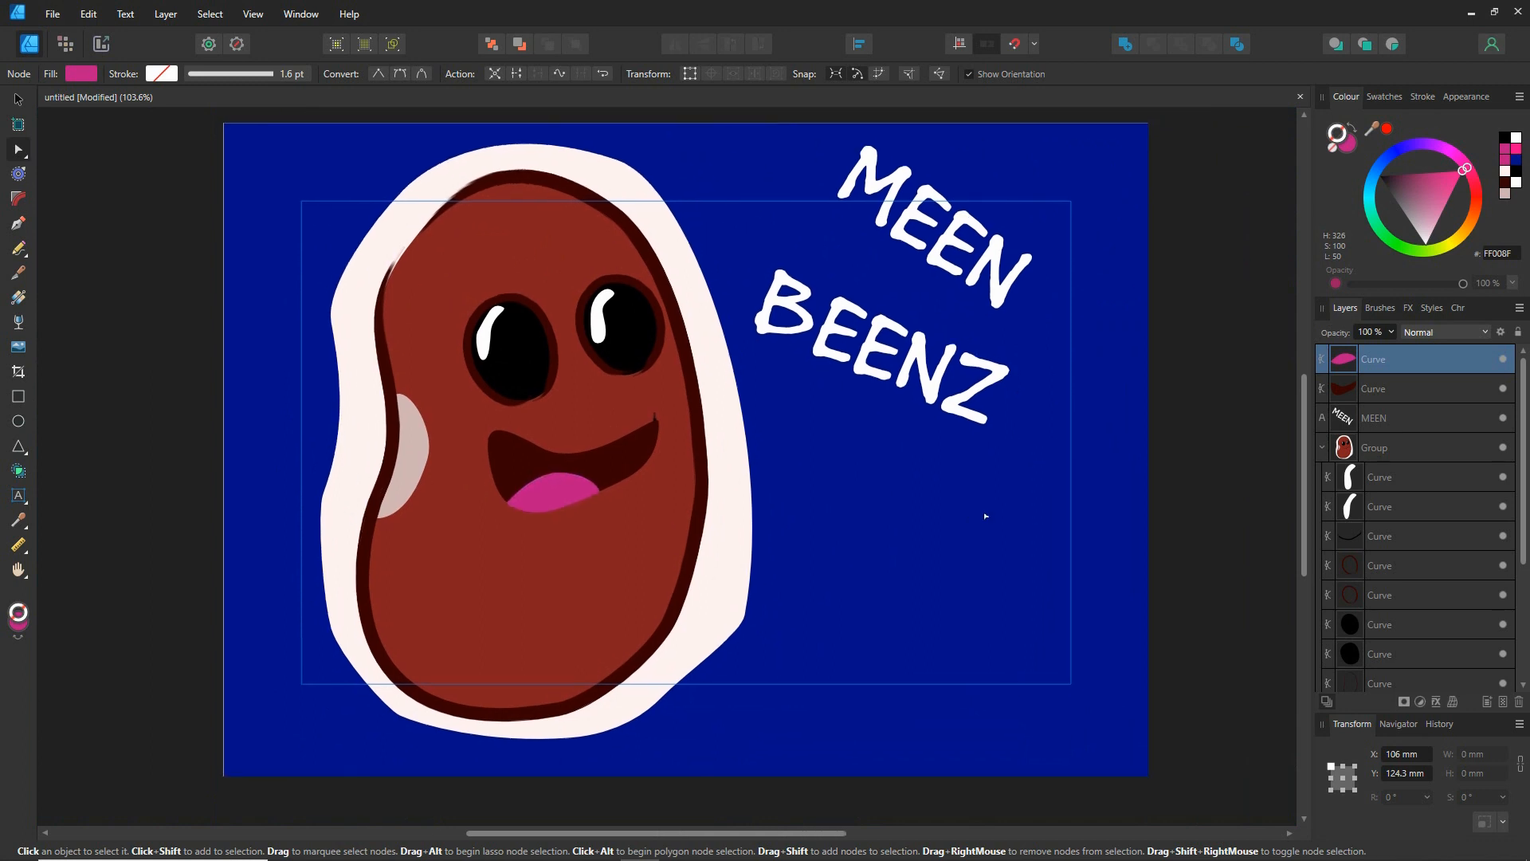
click(1219, 469)
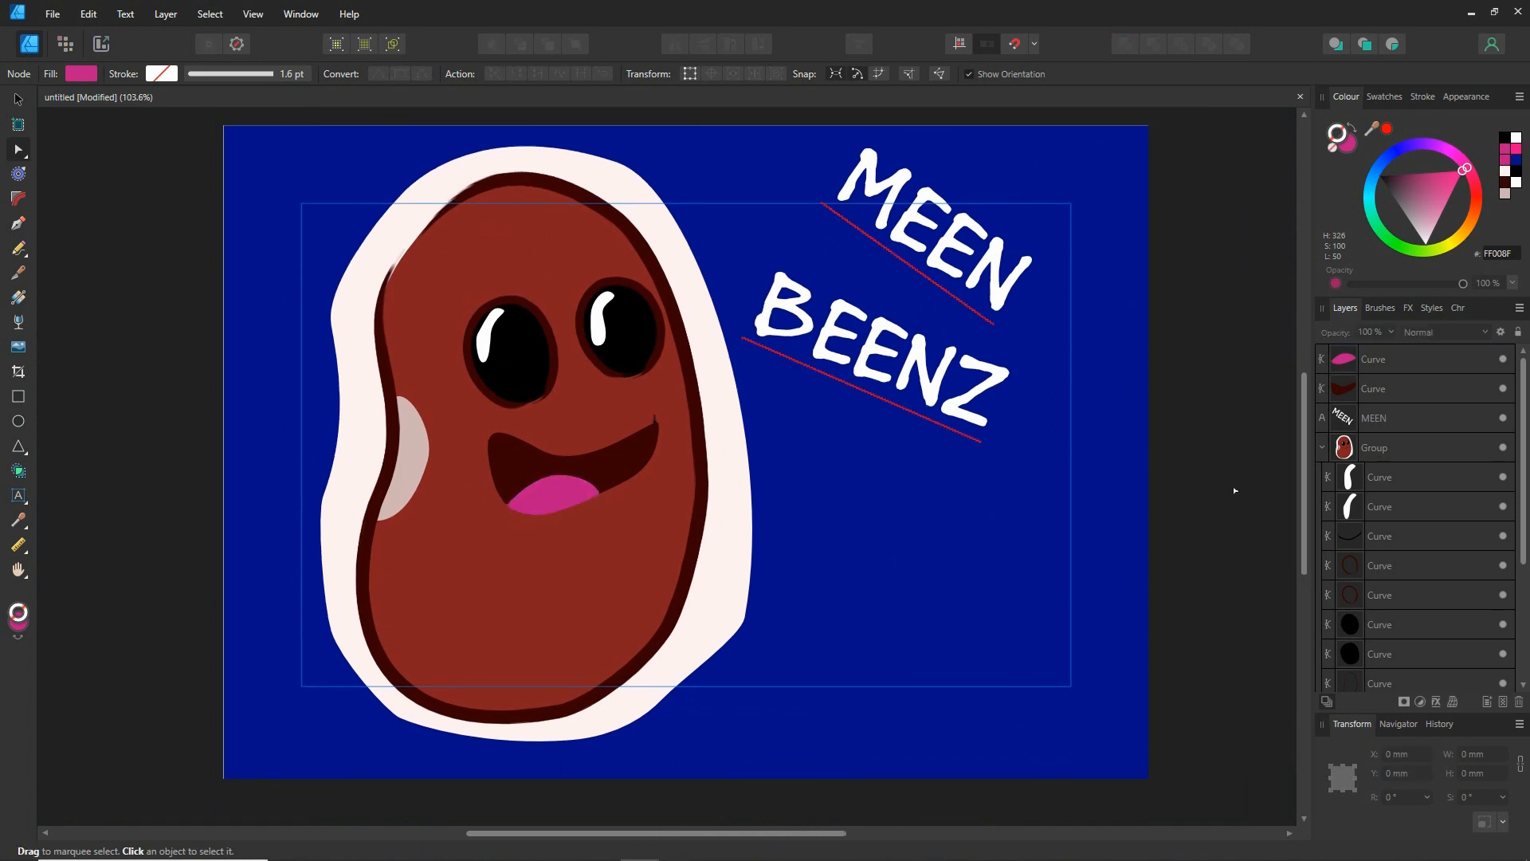
click(53, 13)
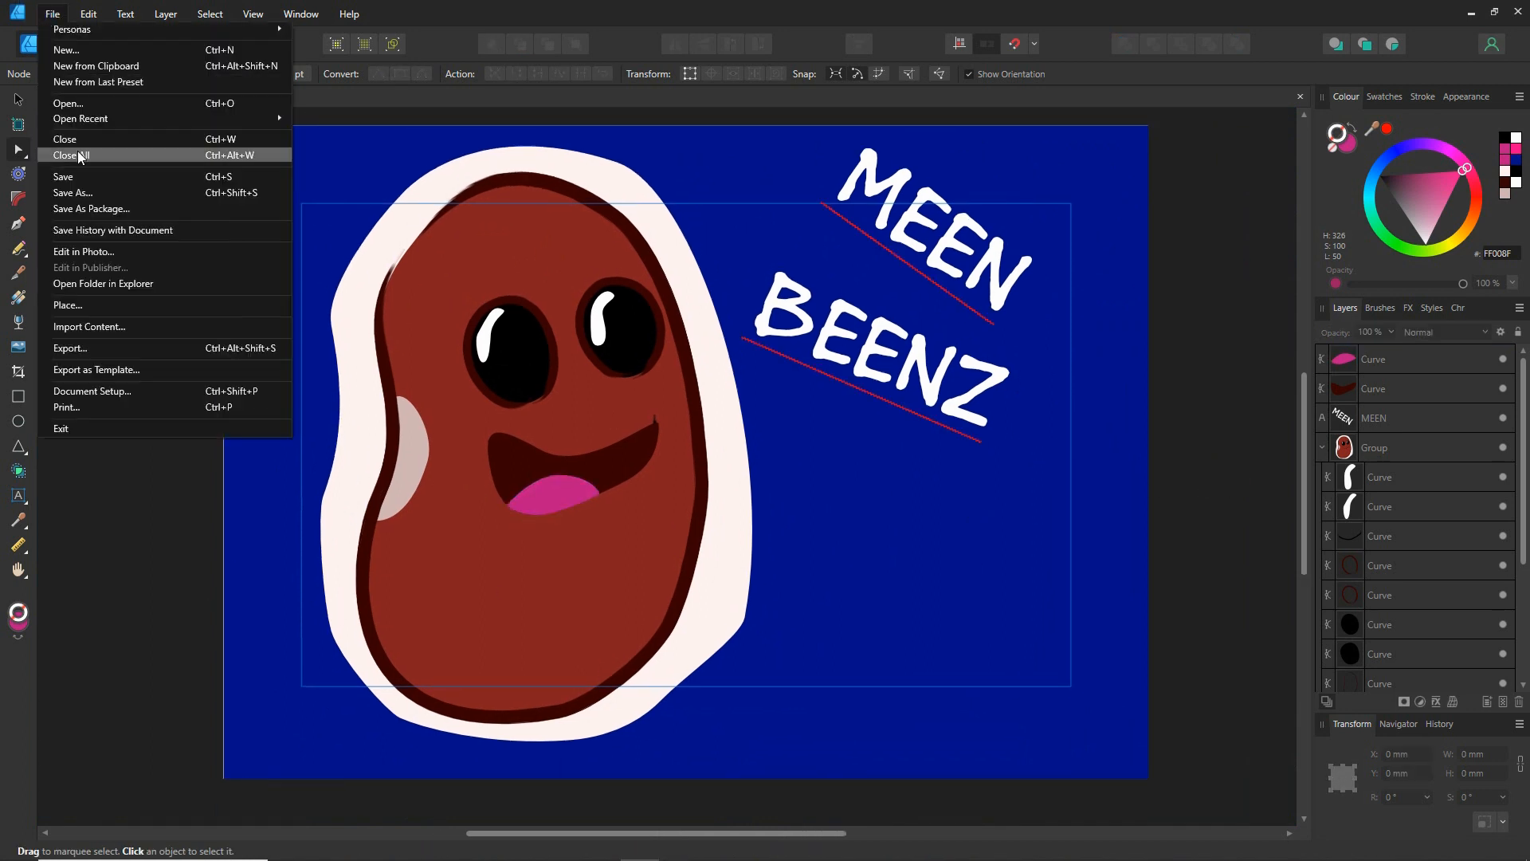
click(68, 176)
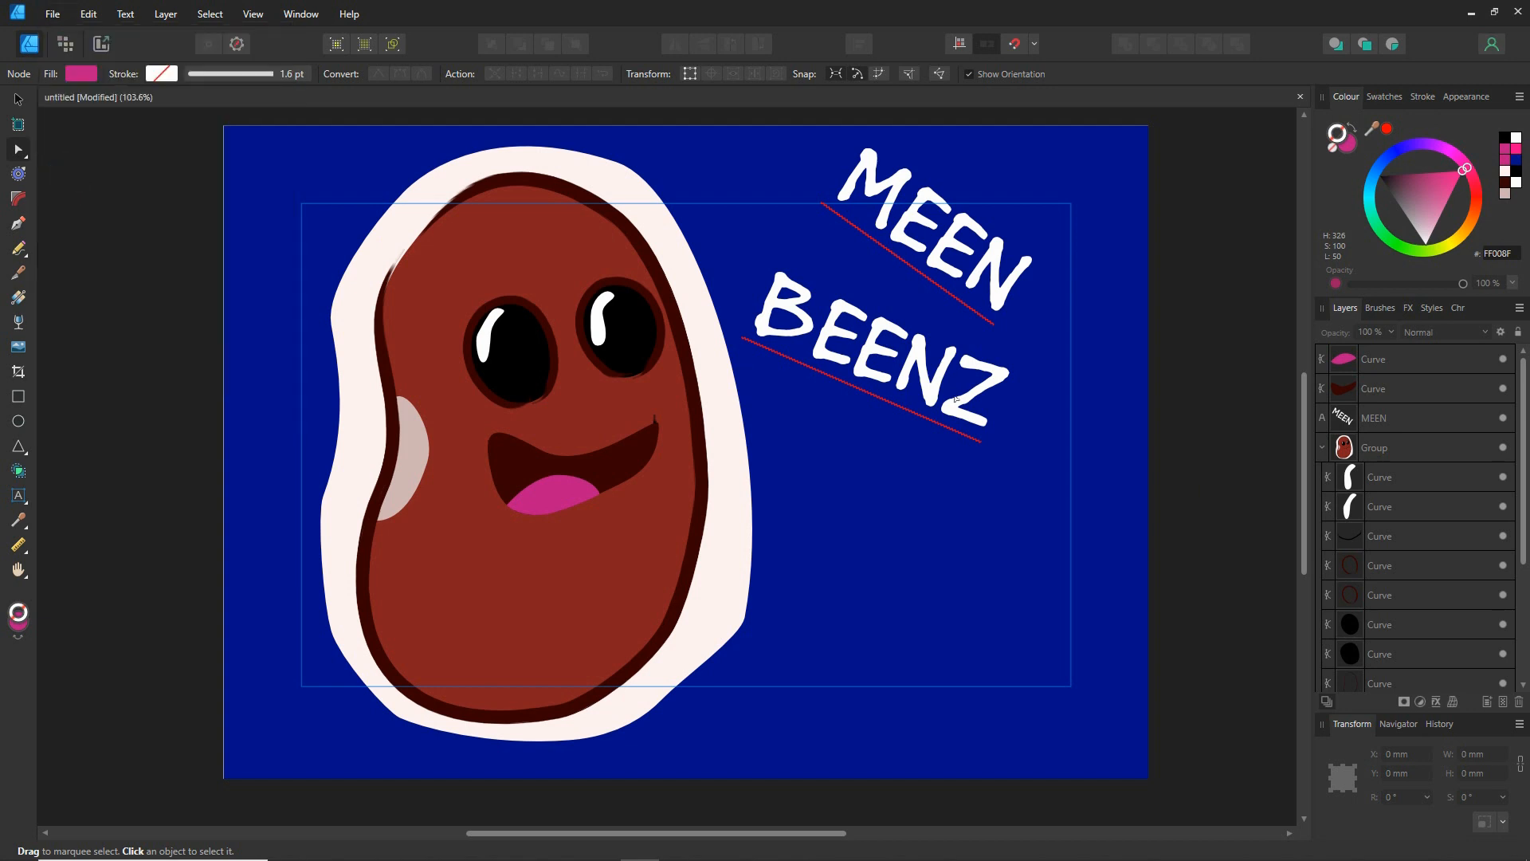
Add "!!" to the end of both title words, making them BEENZ!! and MEEN!!
click(928, 389)
click(928, 389)
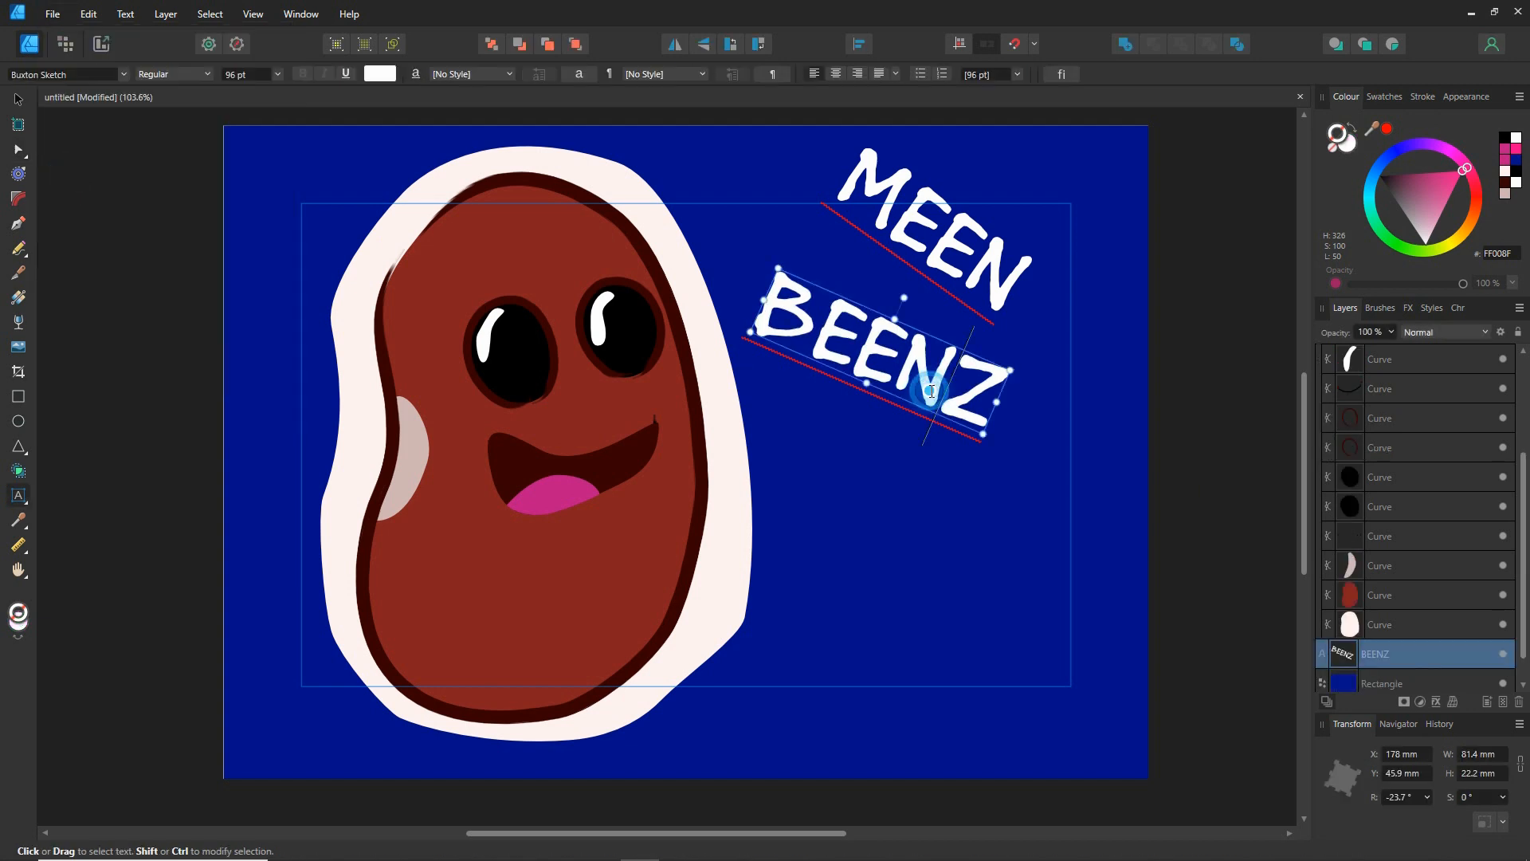
click(976, 404)
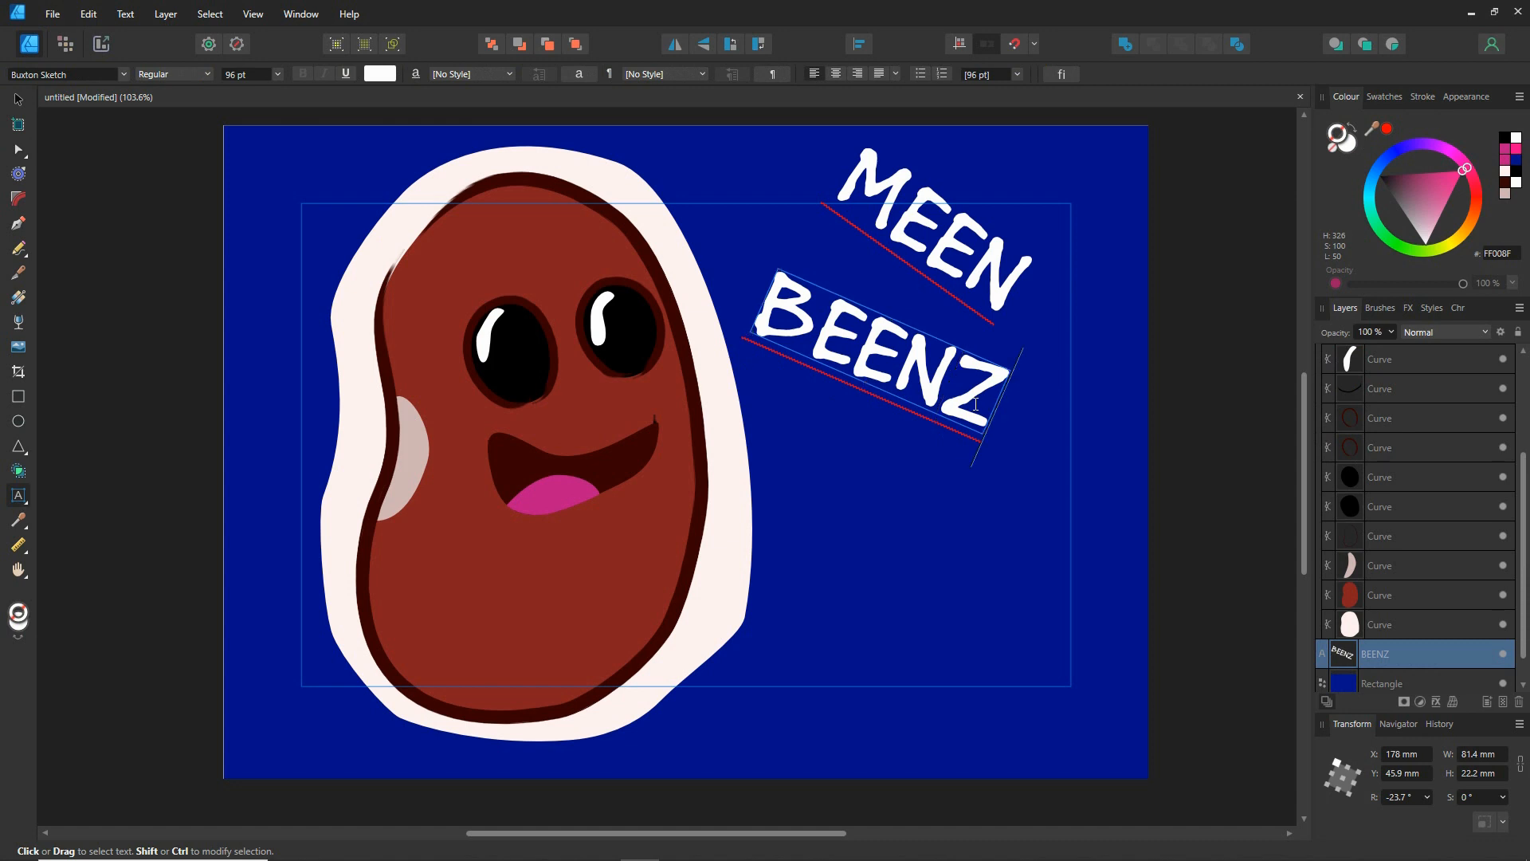
text(!!)
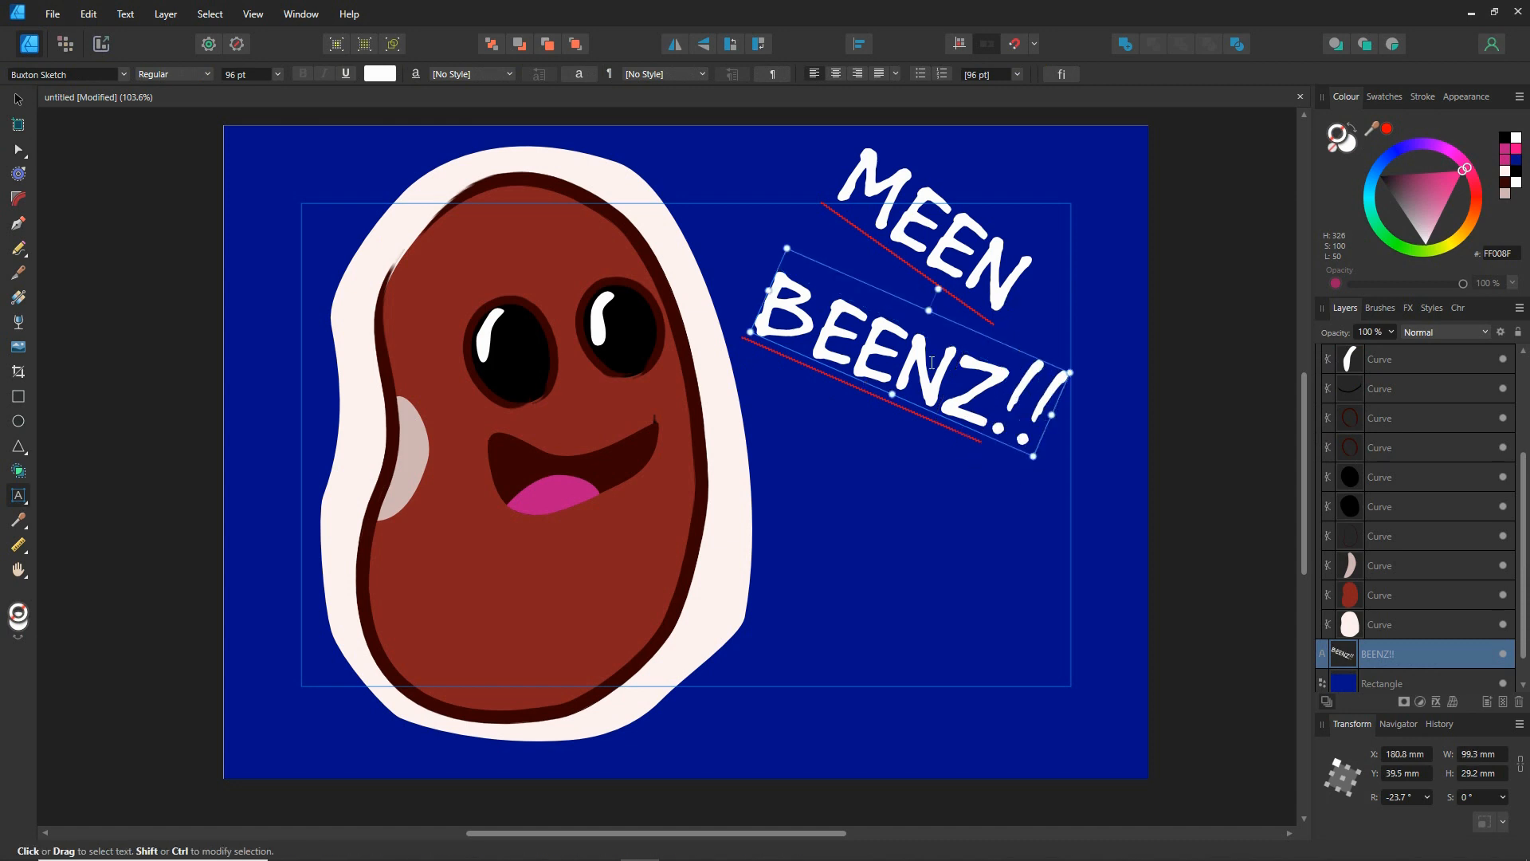
click(1005, 290)
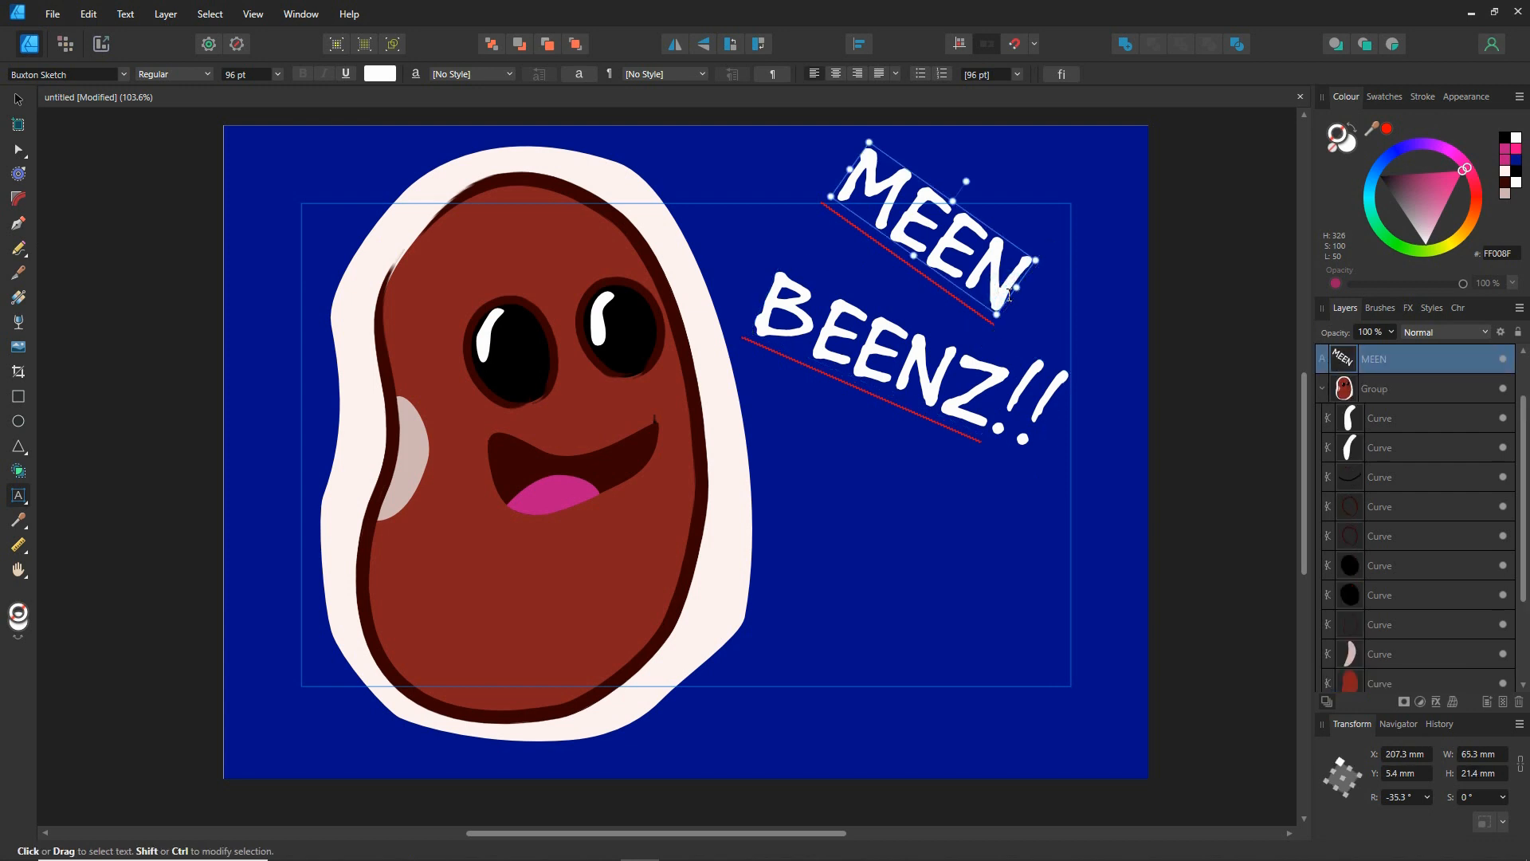
text(!!)
Move both title words lower, tilt MEEN!! upward to the right, and rotate BEENZ!! to a gentler -12.1° slope
click(16, 101)
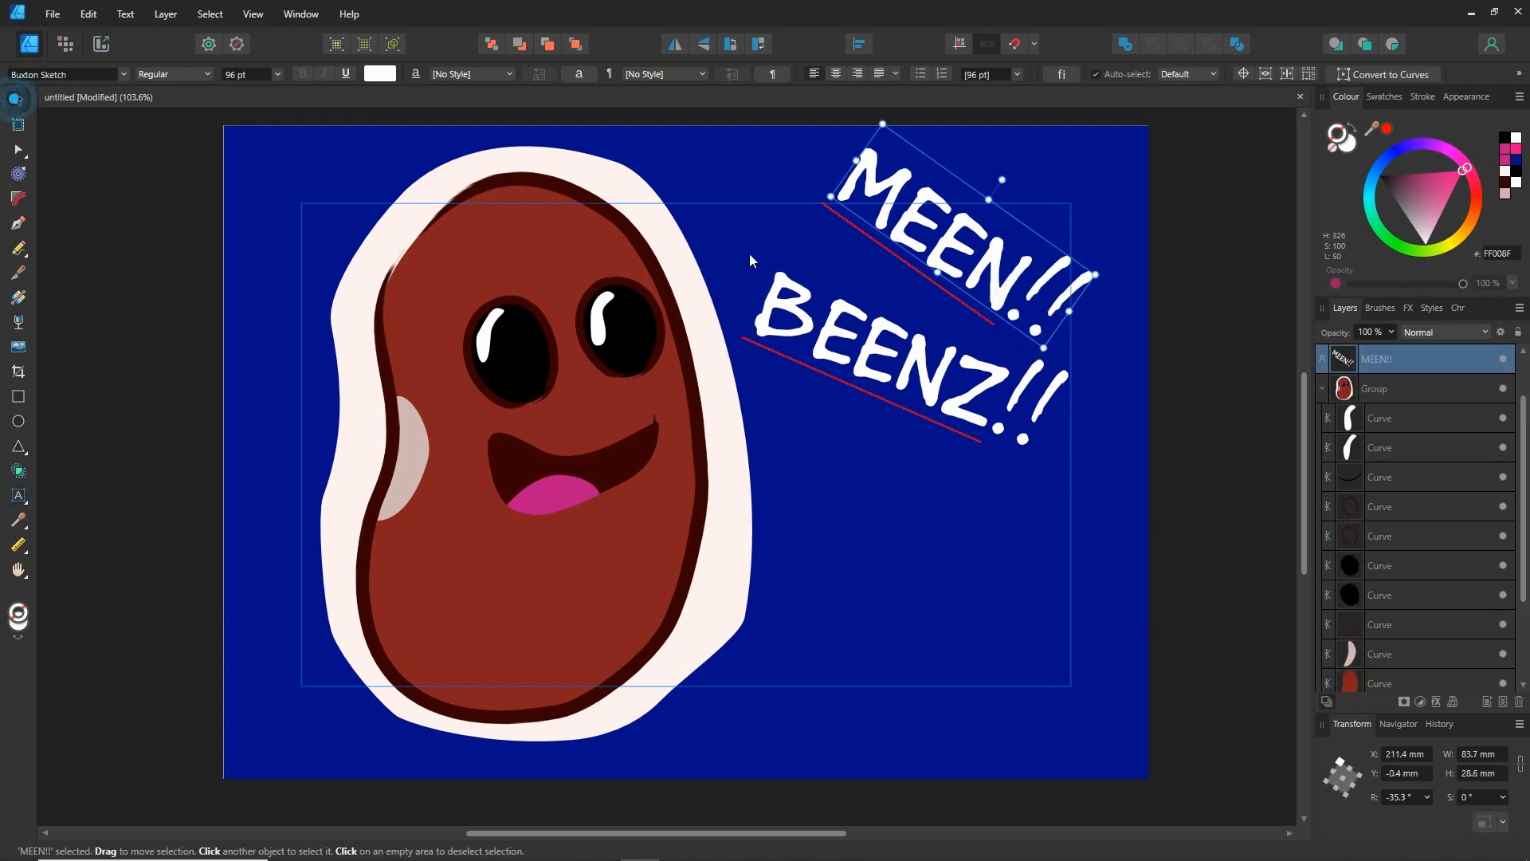
drag(880, 325, 899, 440)
drag(987, 295, 965, 396)
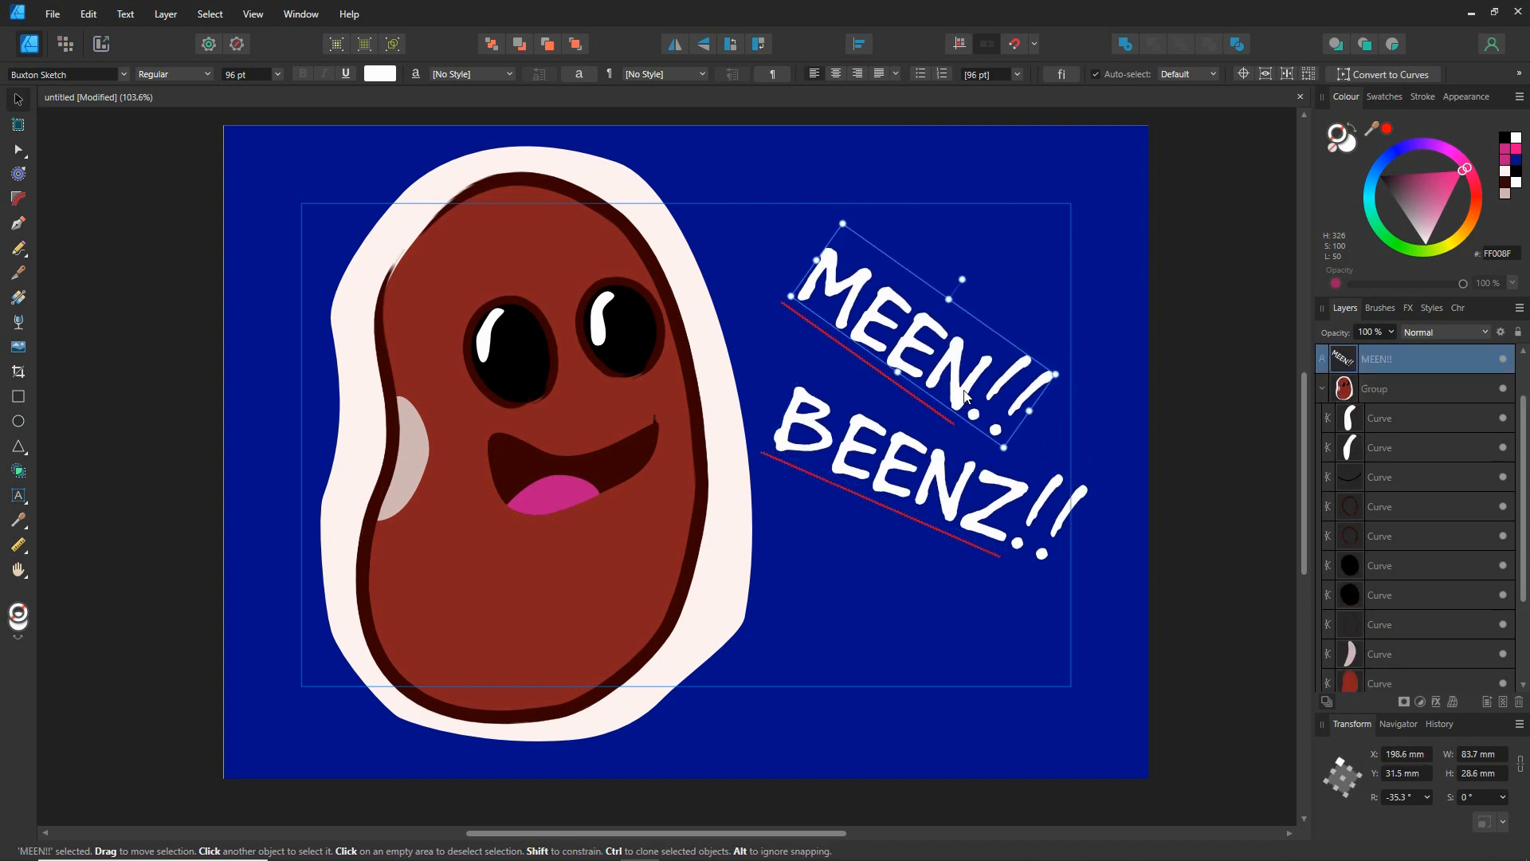
drag(961, 280, 851, 238)
click(822, 412)
mouse_move(952, 443)
mouse_down()
mouse_move(922, 434)
mouse_move(950, 441)
mouse_up()
drag(849, 477, 853, 477)
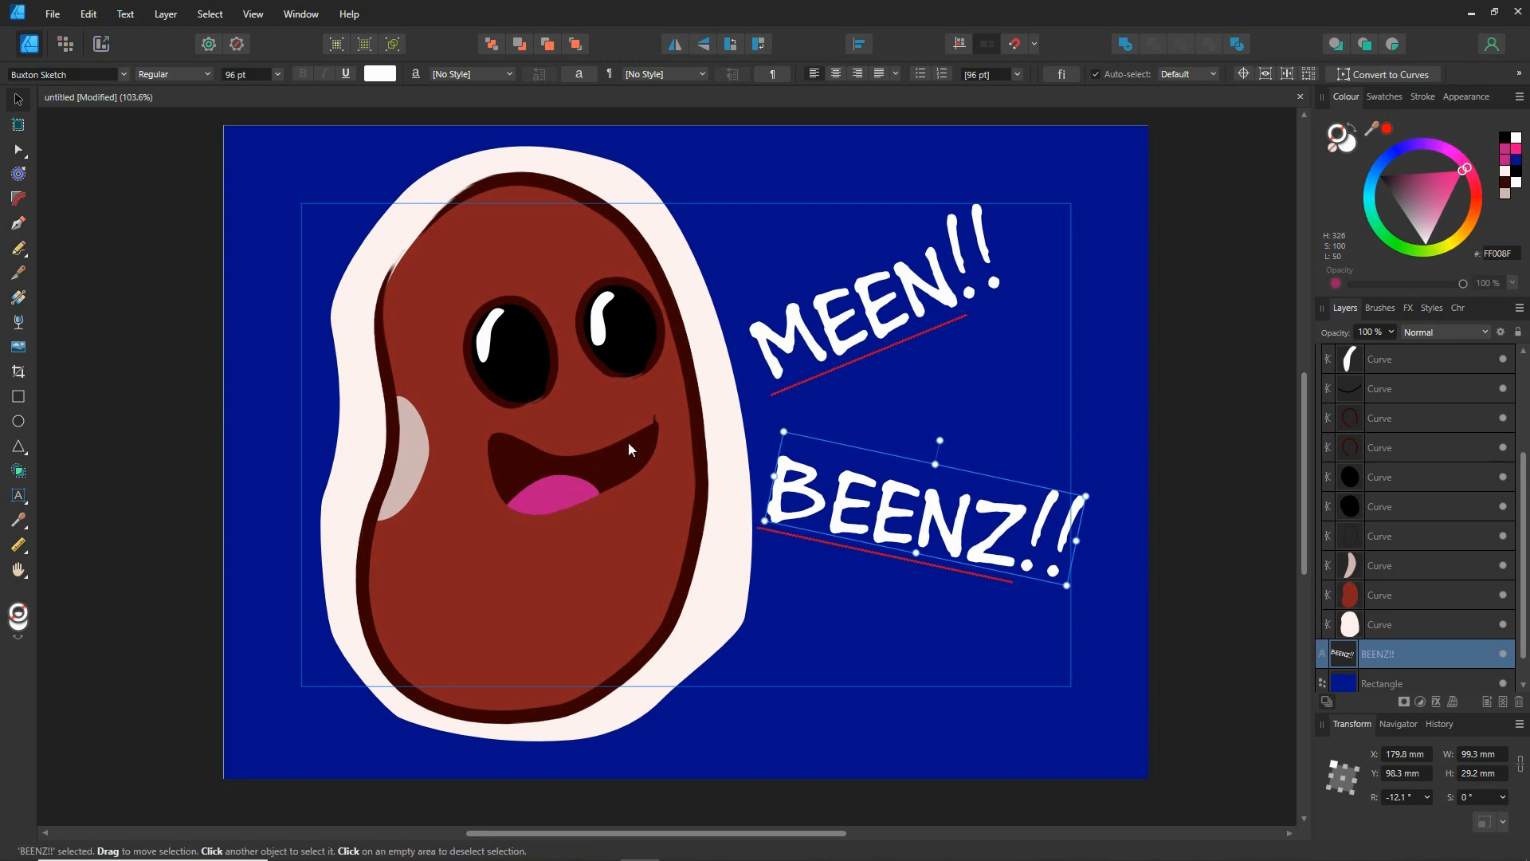
Identify which curve in the bean group forms the black tip sticking out at the mouth's right corner
click(652, 419)
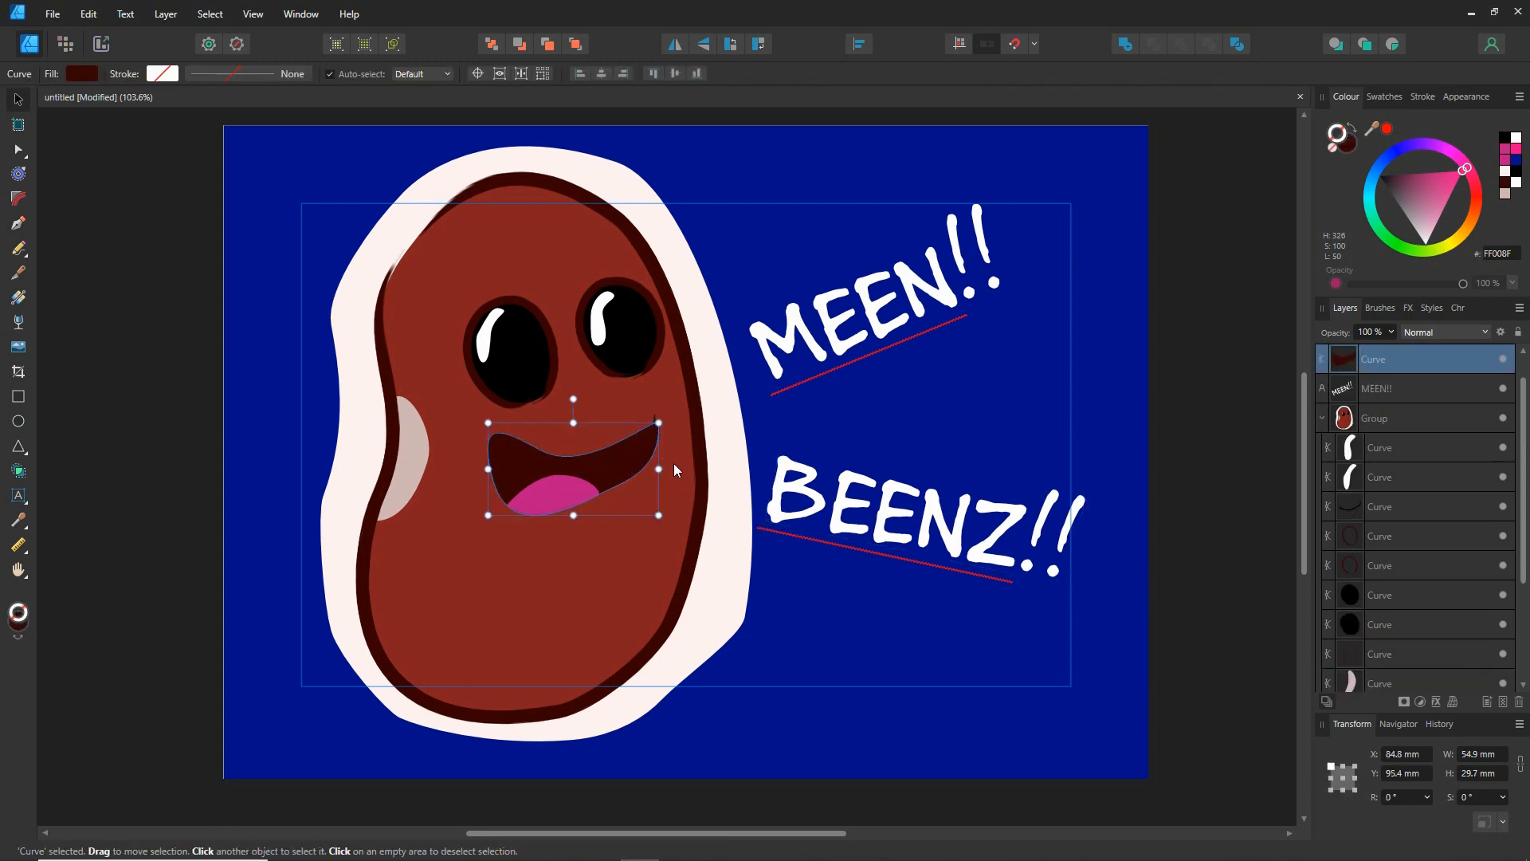
scroll(673, 462, up, 5)
click(634, 363)
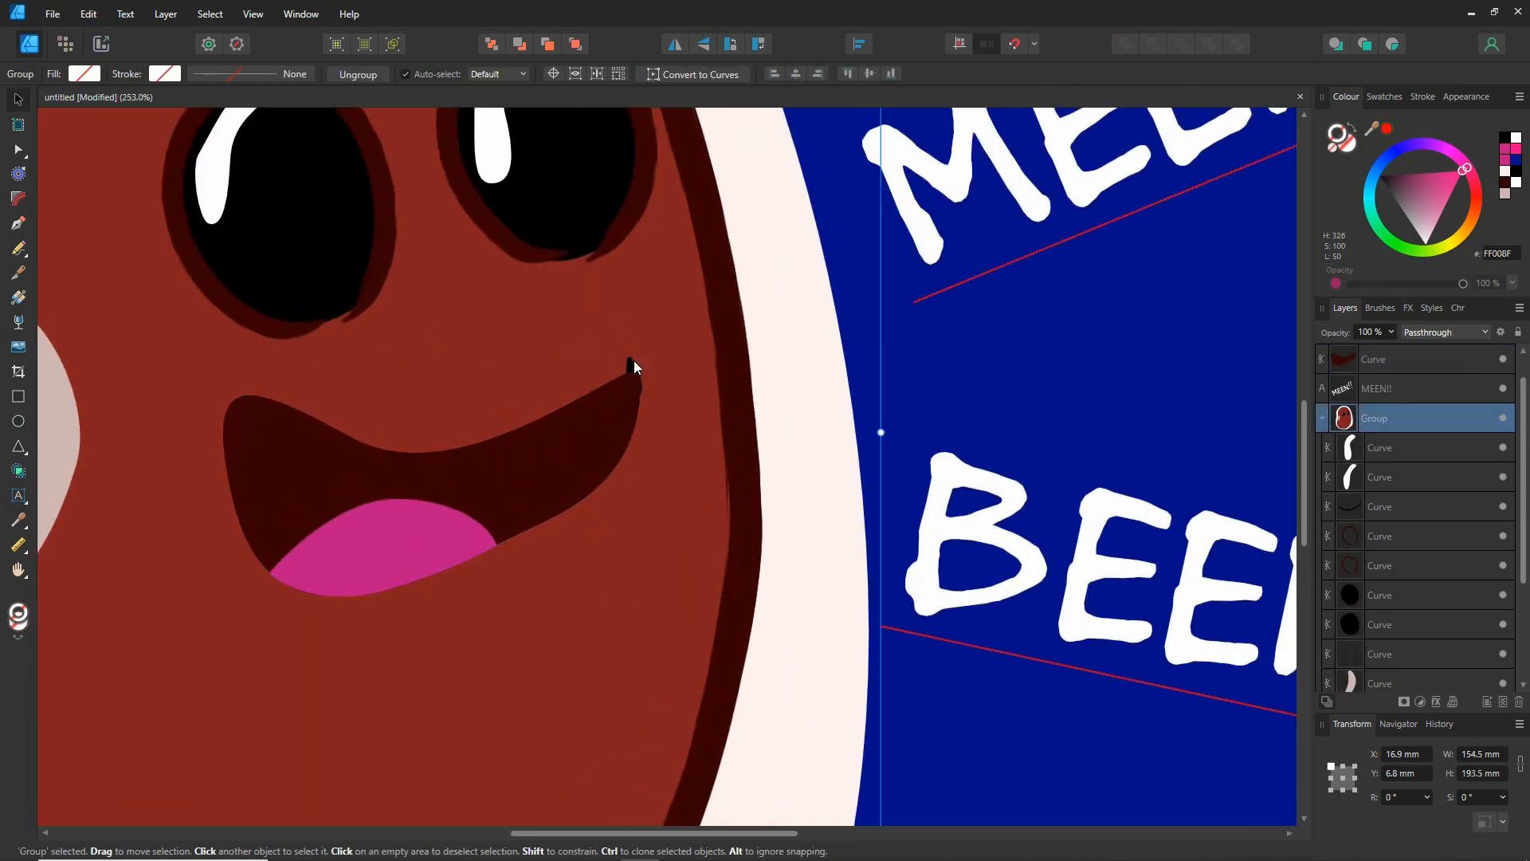
click(1322, 418)
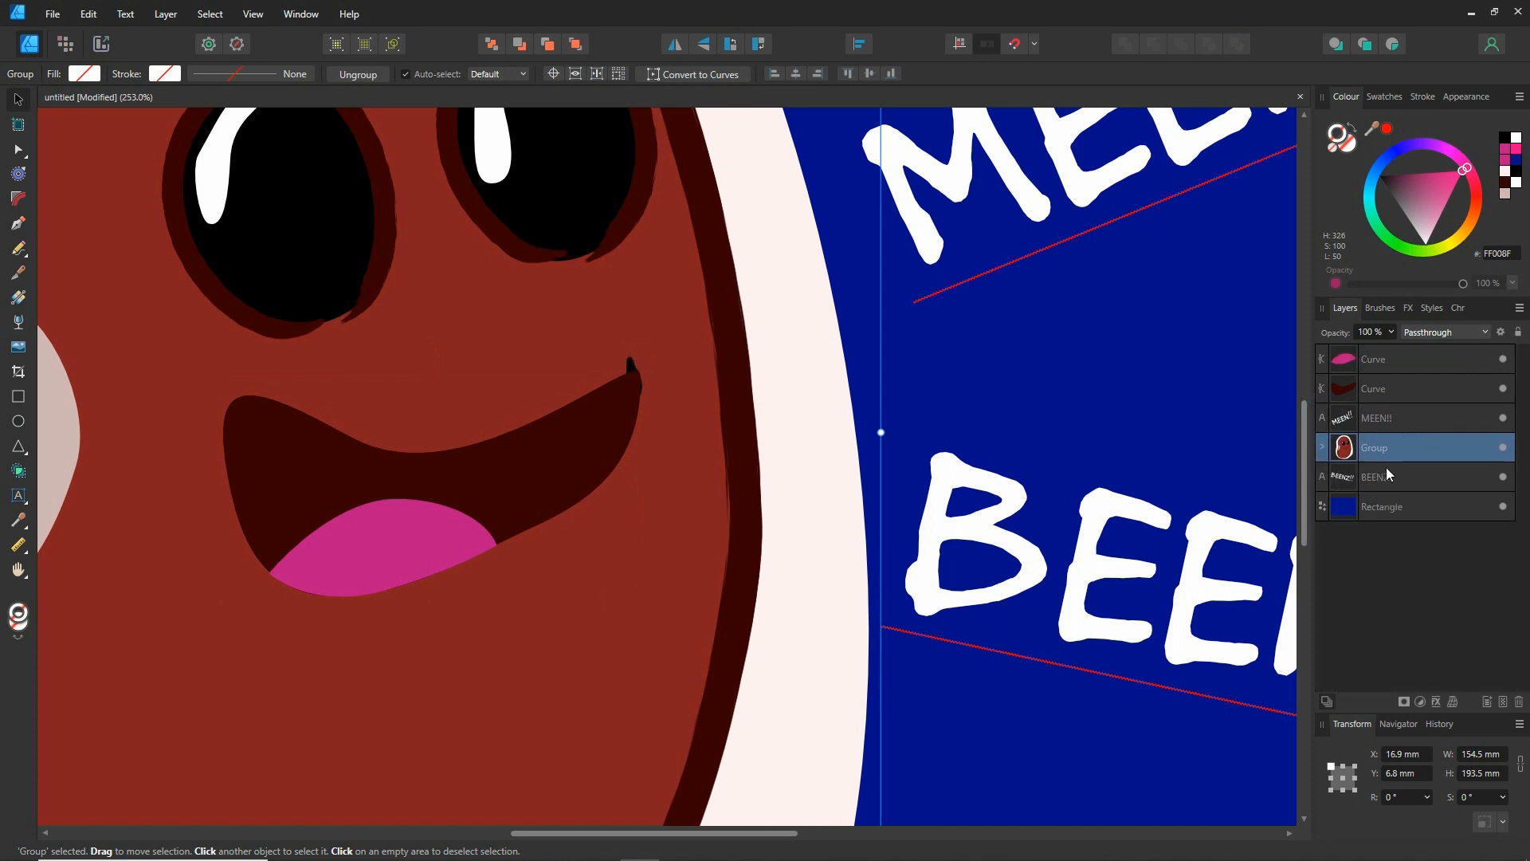
click(1322, 448)
scroll(1426, 525, down, 1)
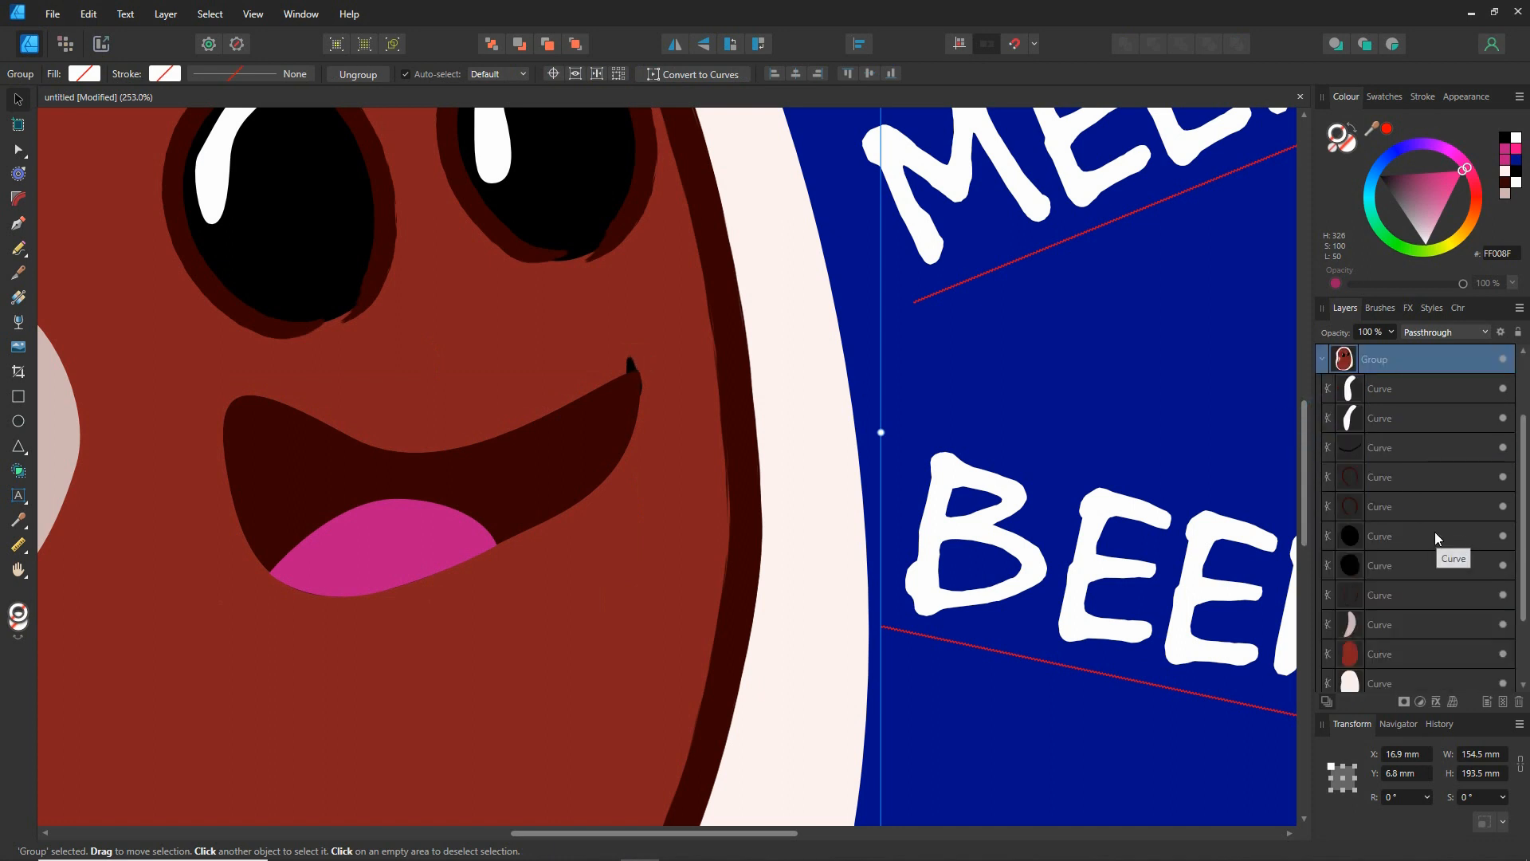
click(1380, 443)
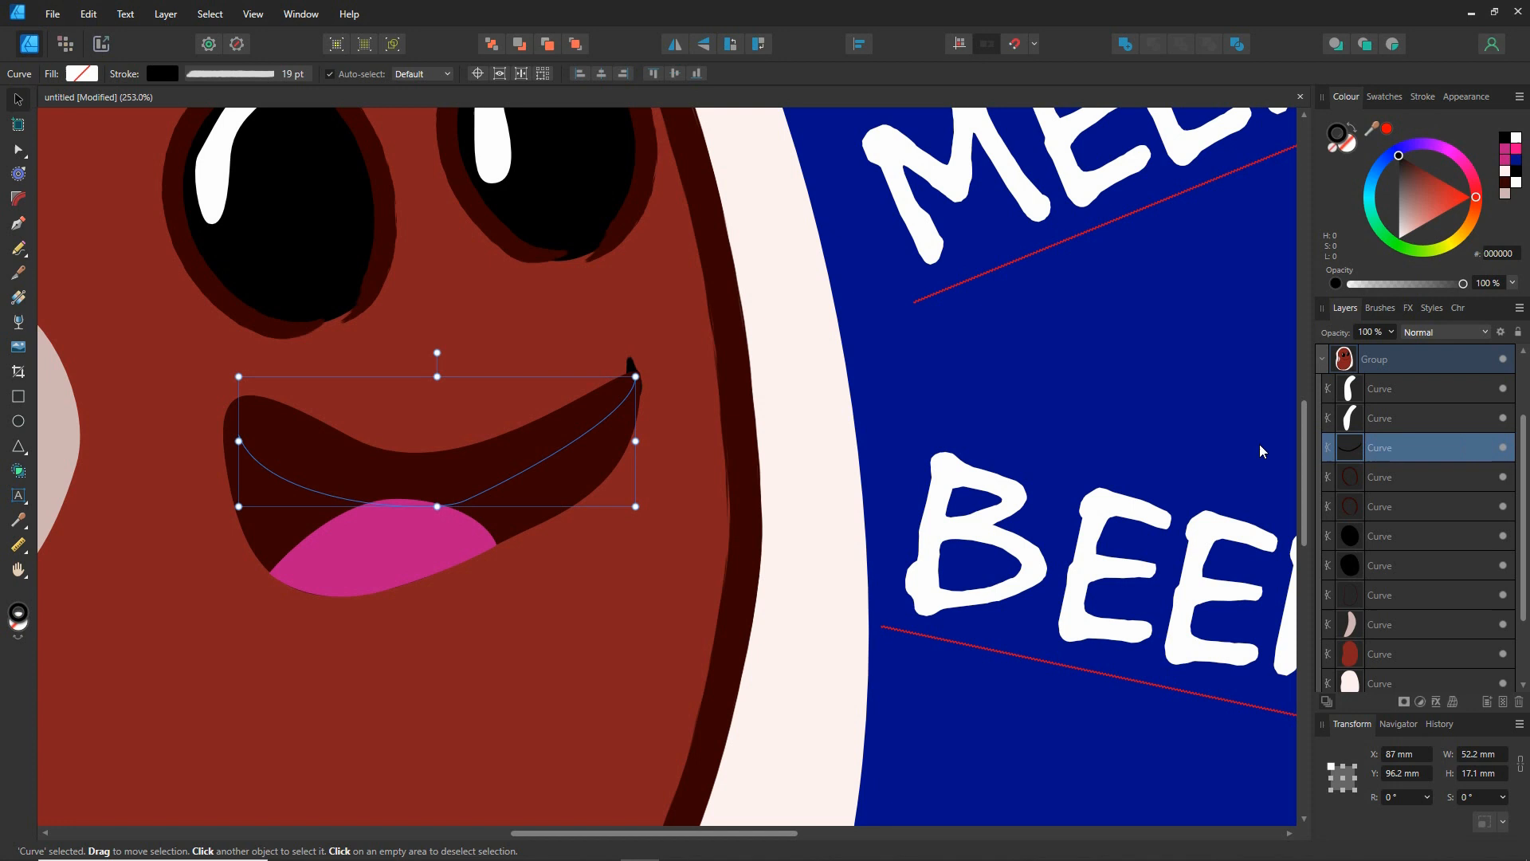
drag(639, 379, 637, 385)
click(626, 369)
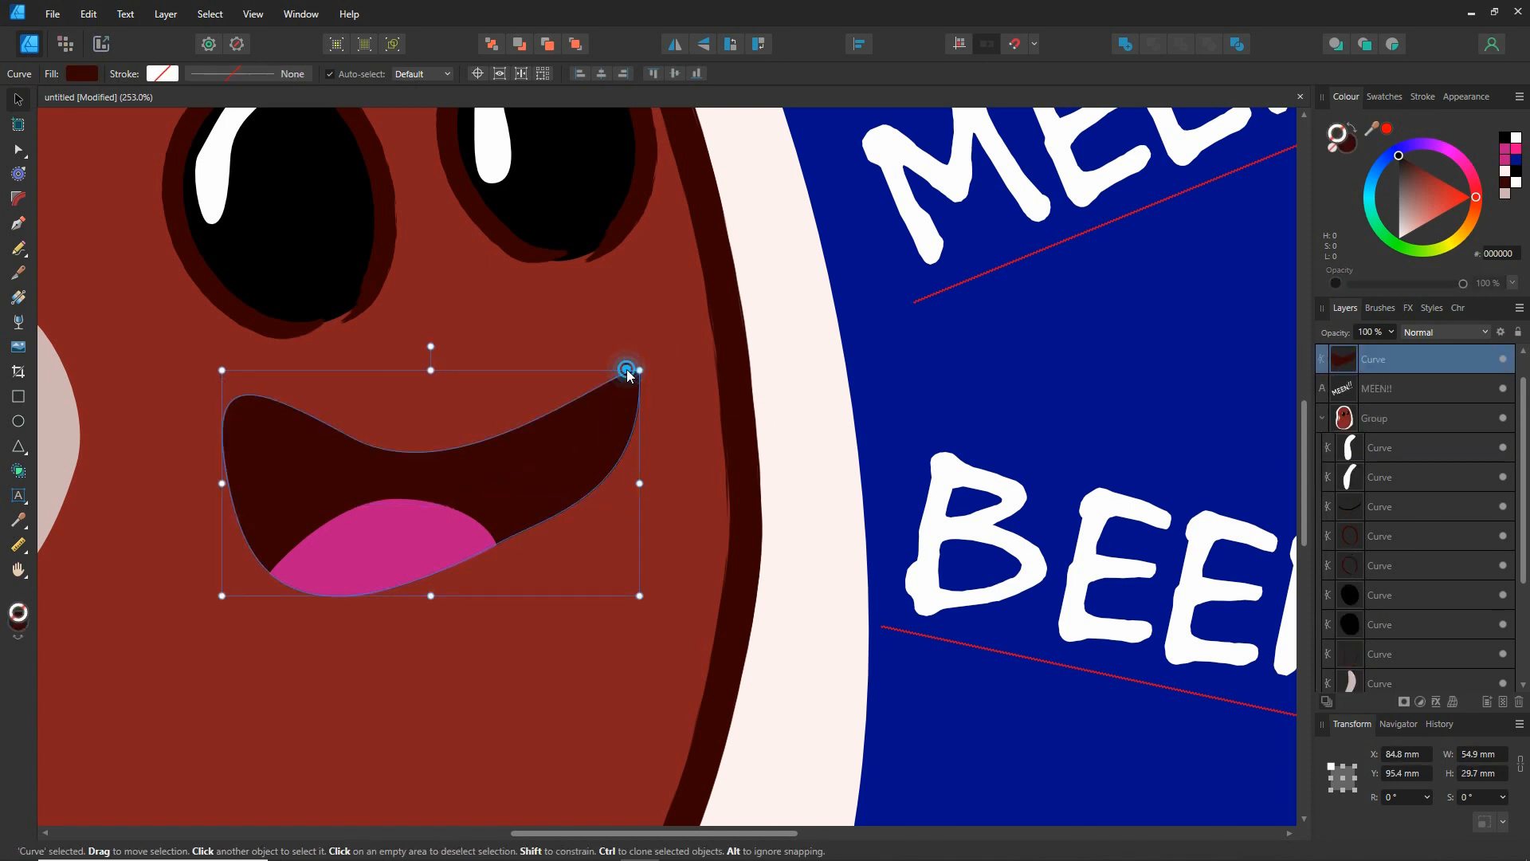
Move the right end node of the old black smile line inside the mouth and adjust its handle to hide the protruding tip
key(a)
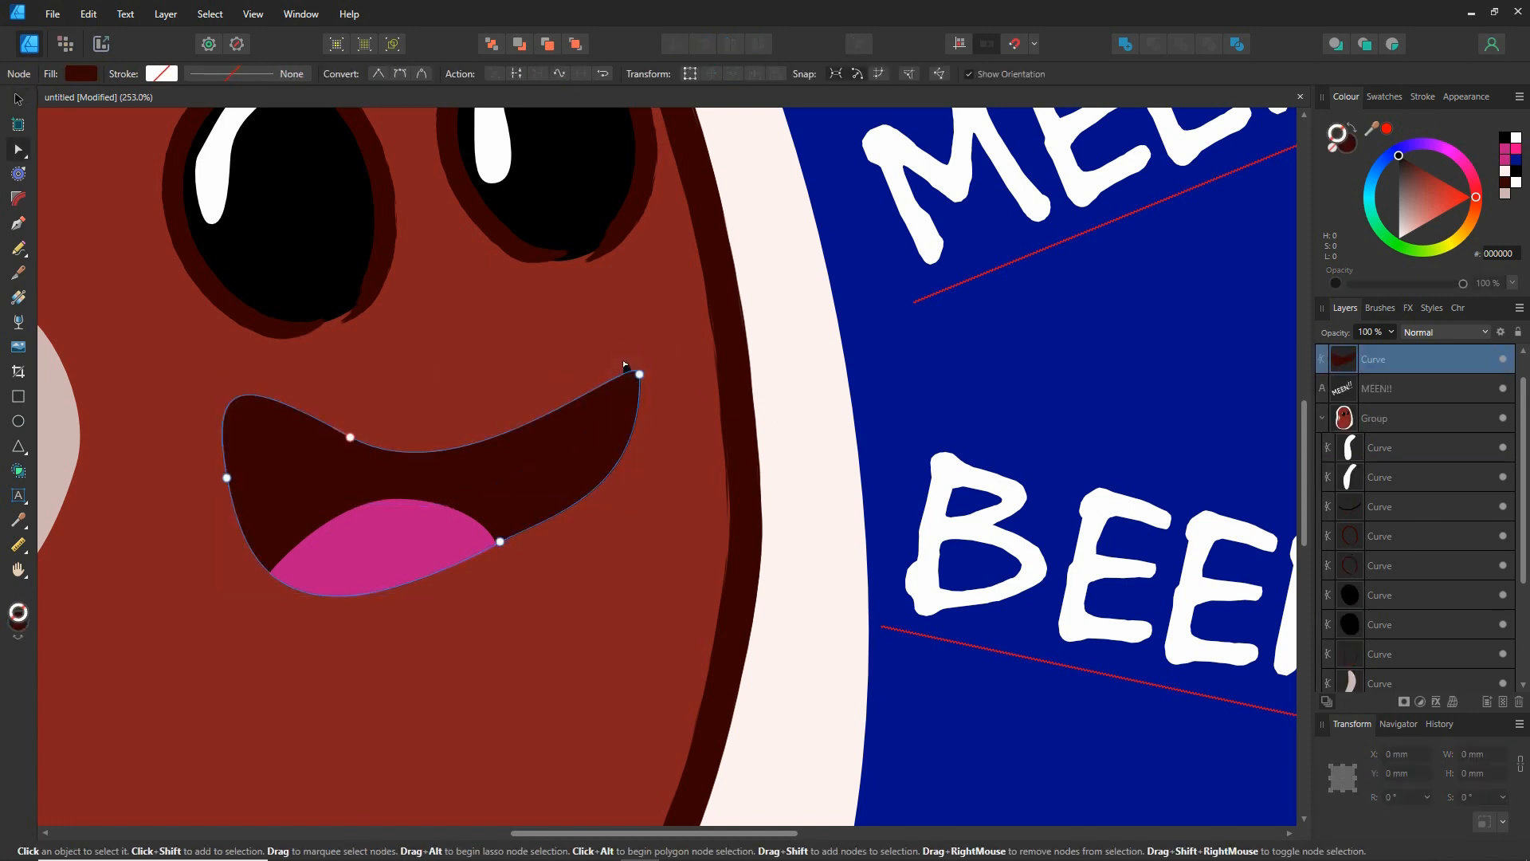
click(1382, 512)
double_click(1355, 508)
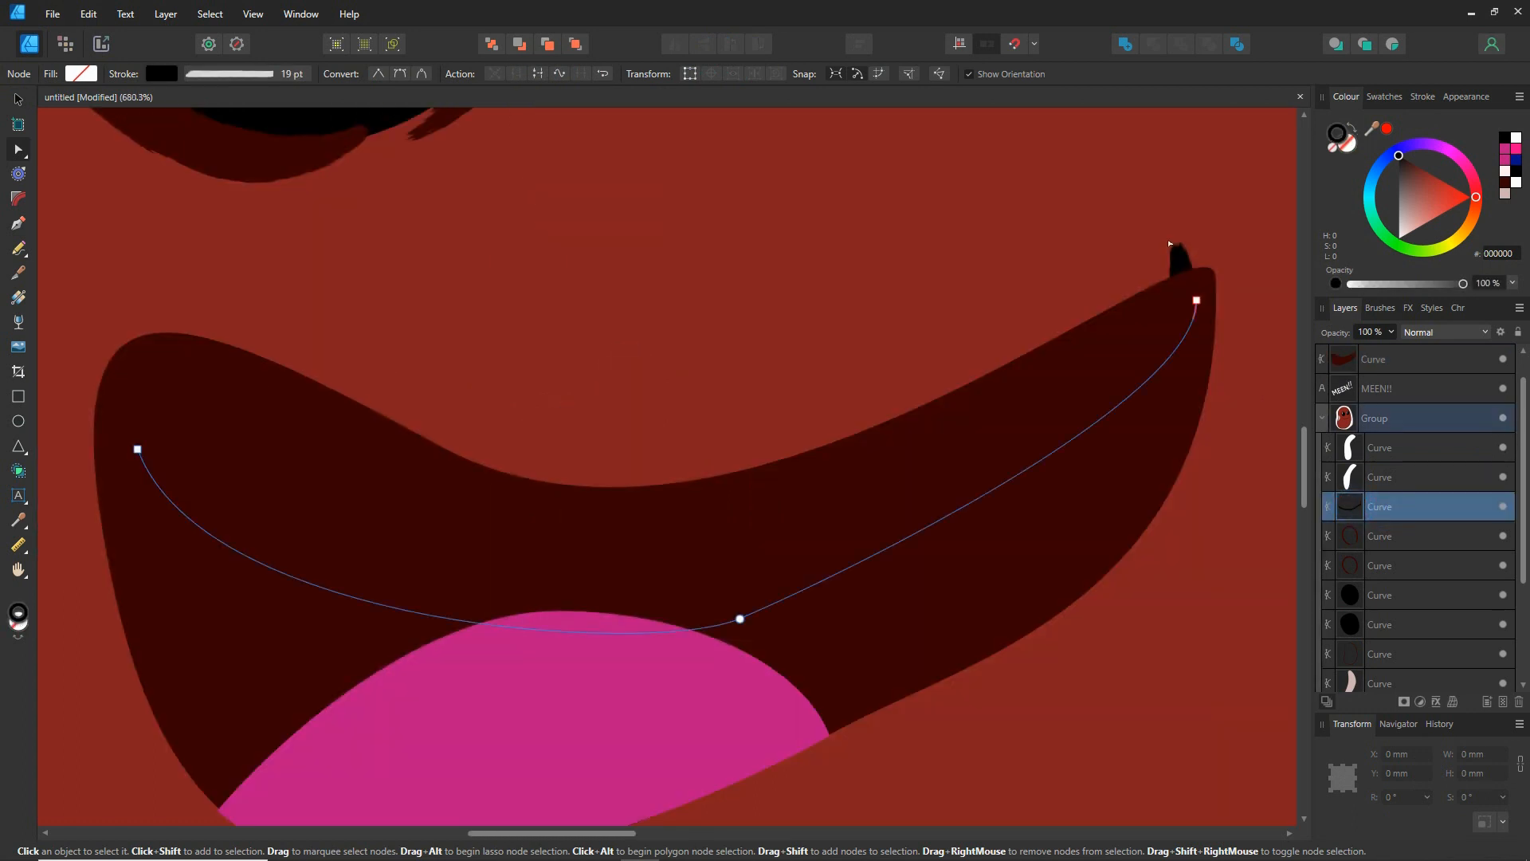
click(1196, 300)
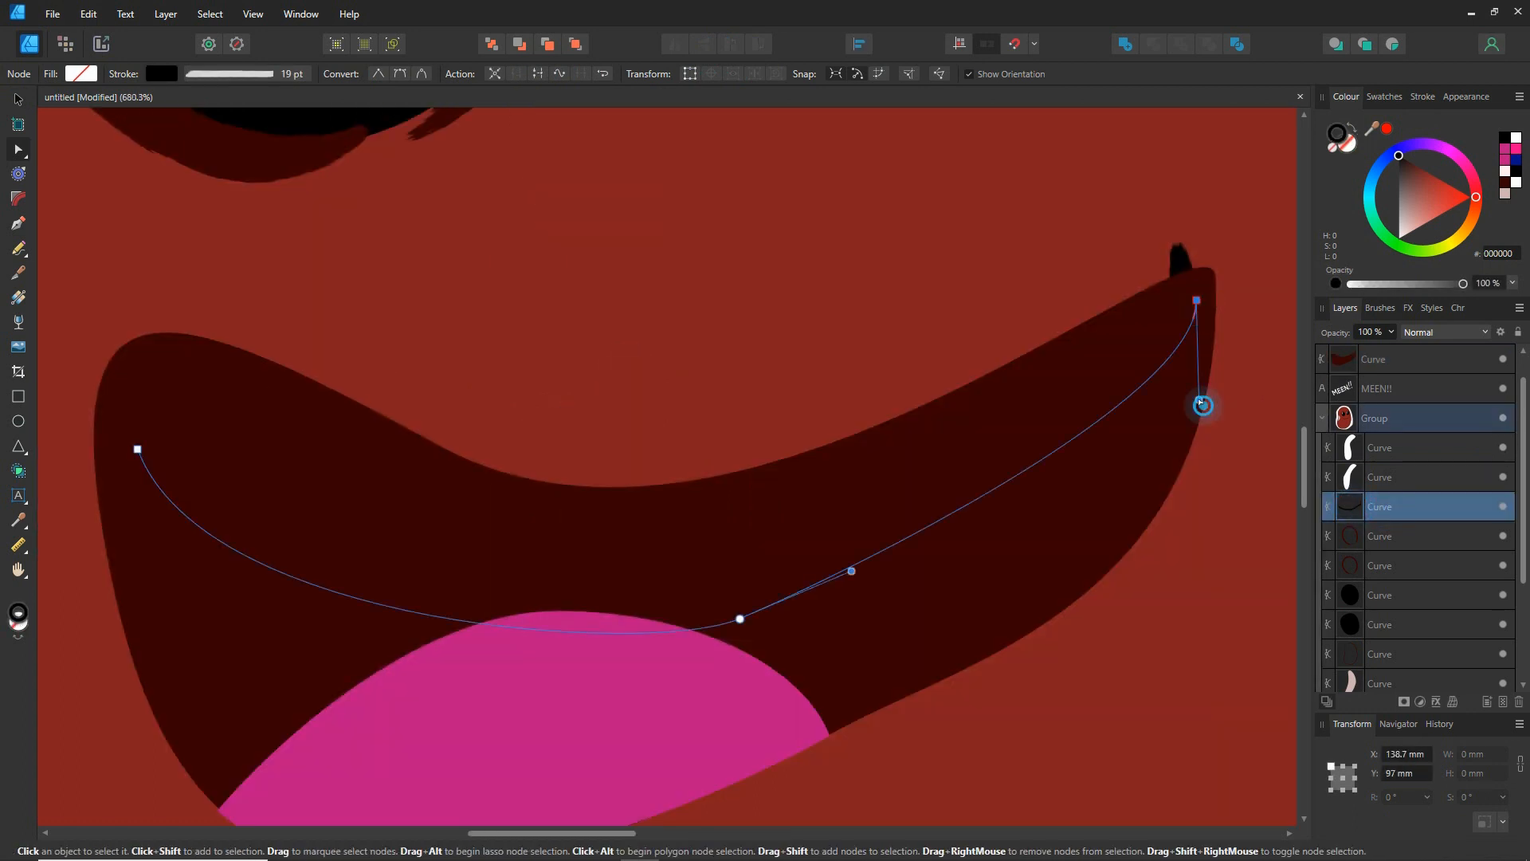
drag(1199, 402, 1181, 396)
drag(1196, 301, 1211, 328)
drag(1213, 428, 1167, 407)
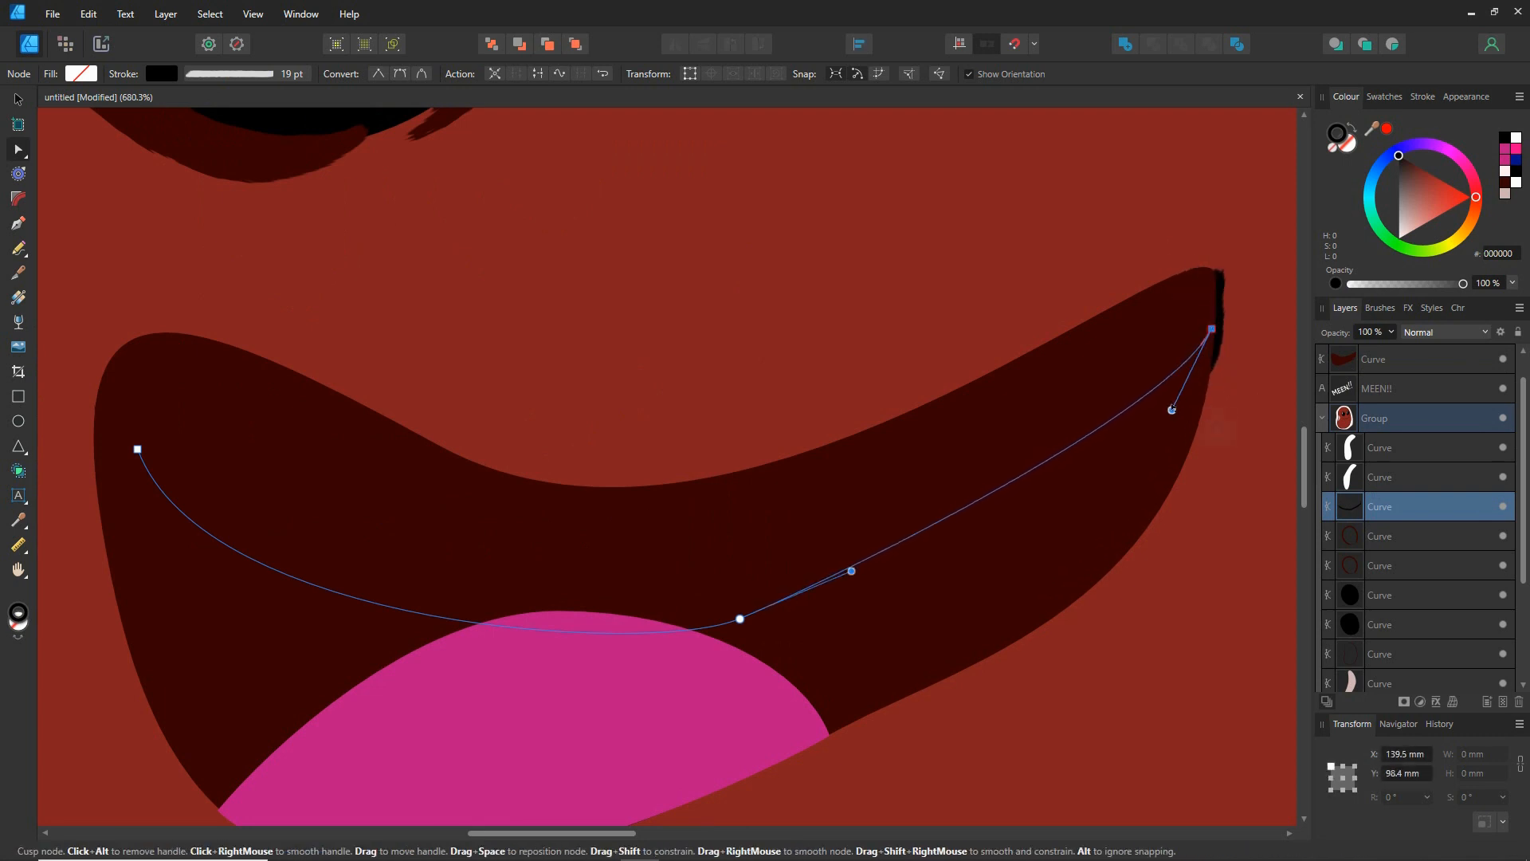
drag(1209, 326, 1192, 328)
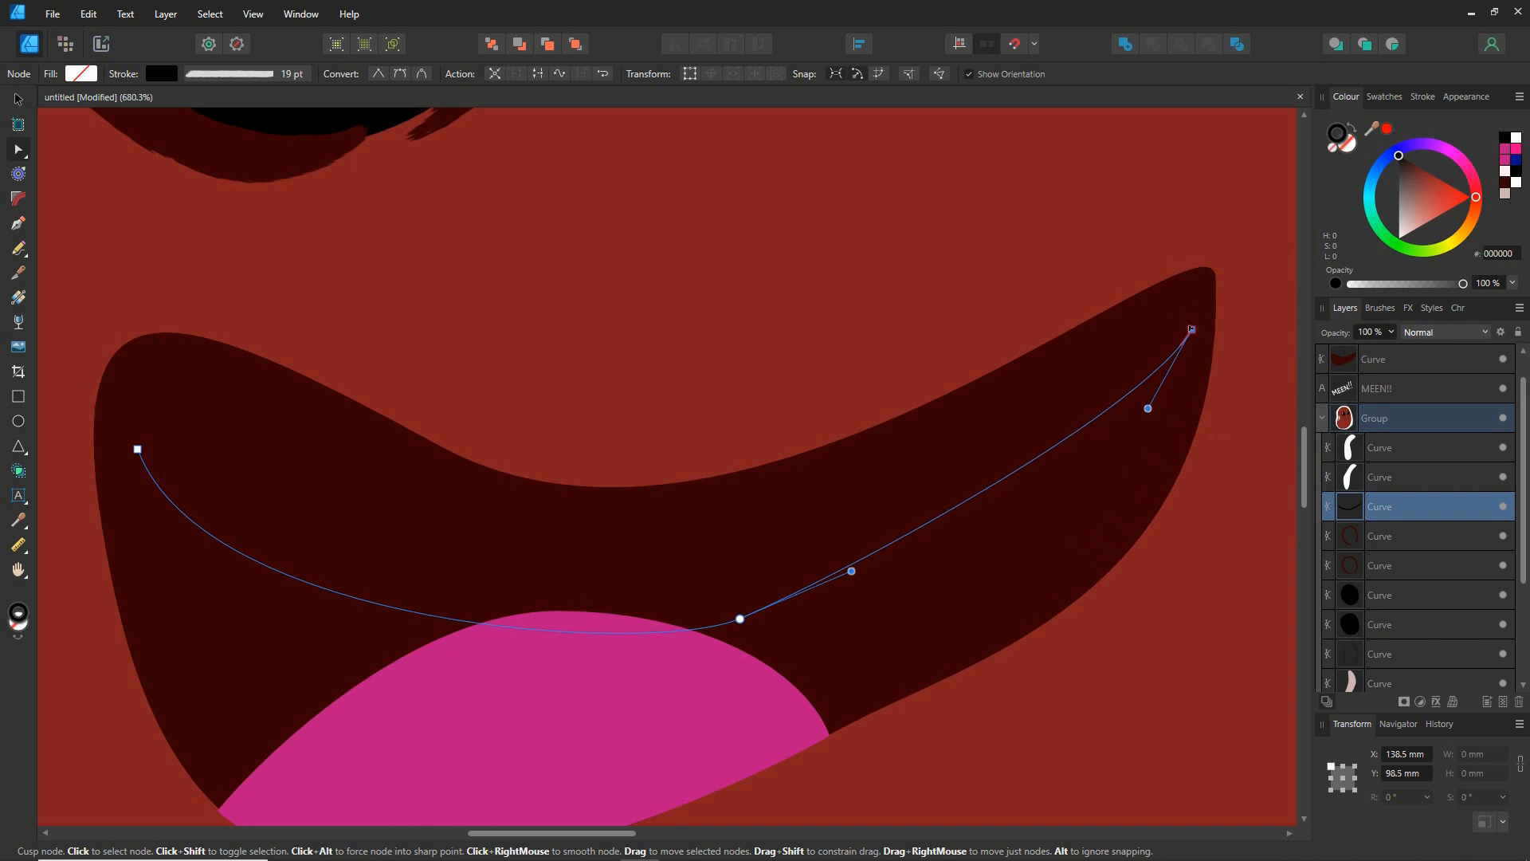
scroll(825, 570, down, 5)
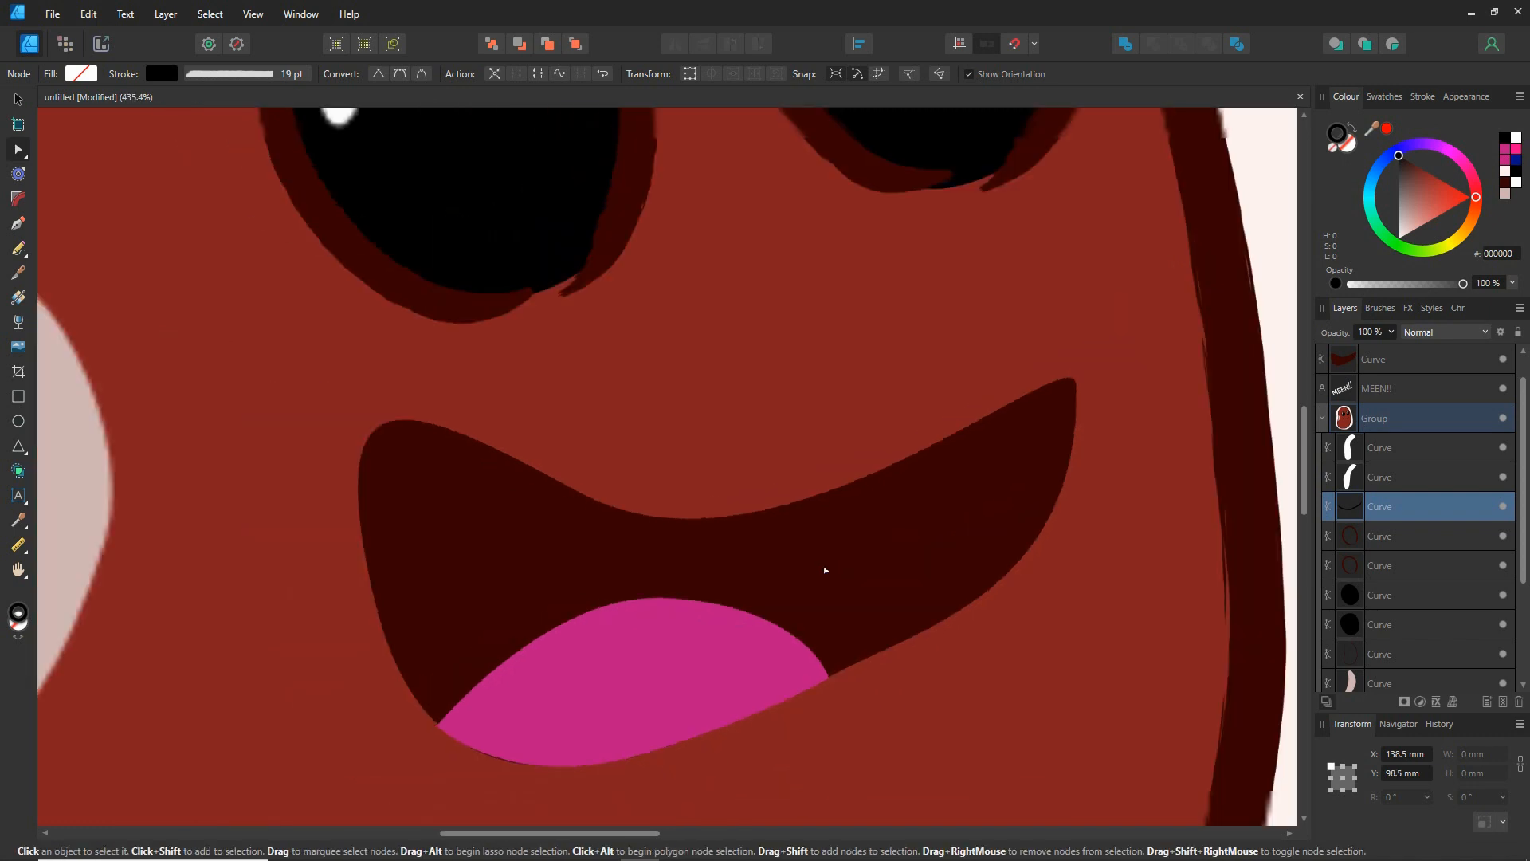
scroll(869, 589, down, 4)
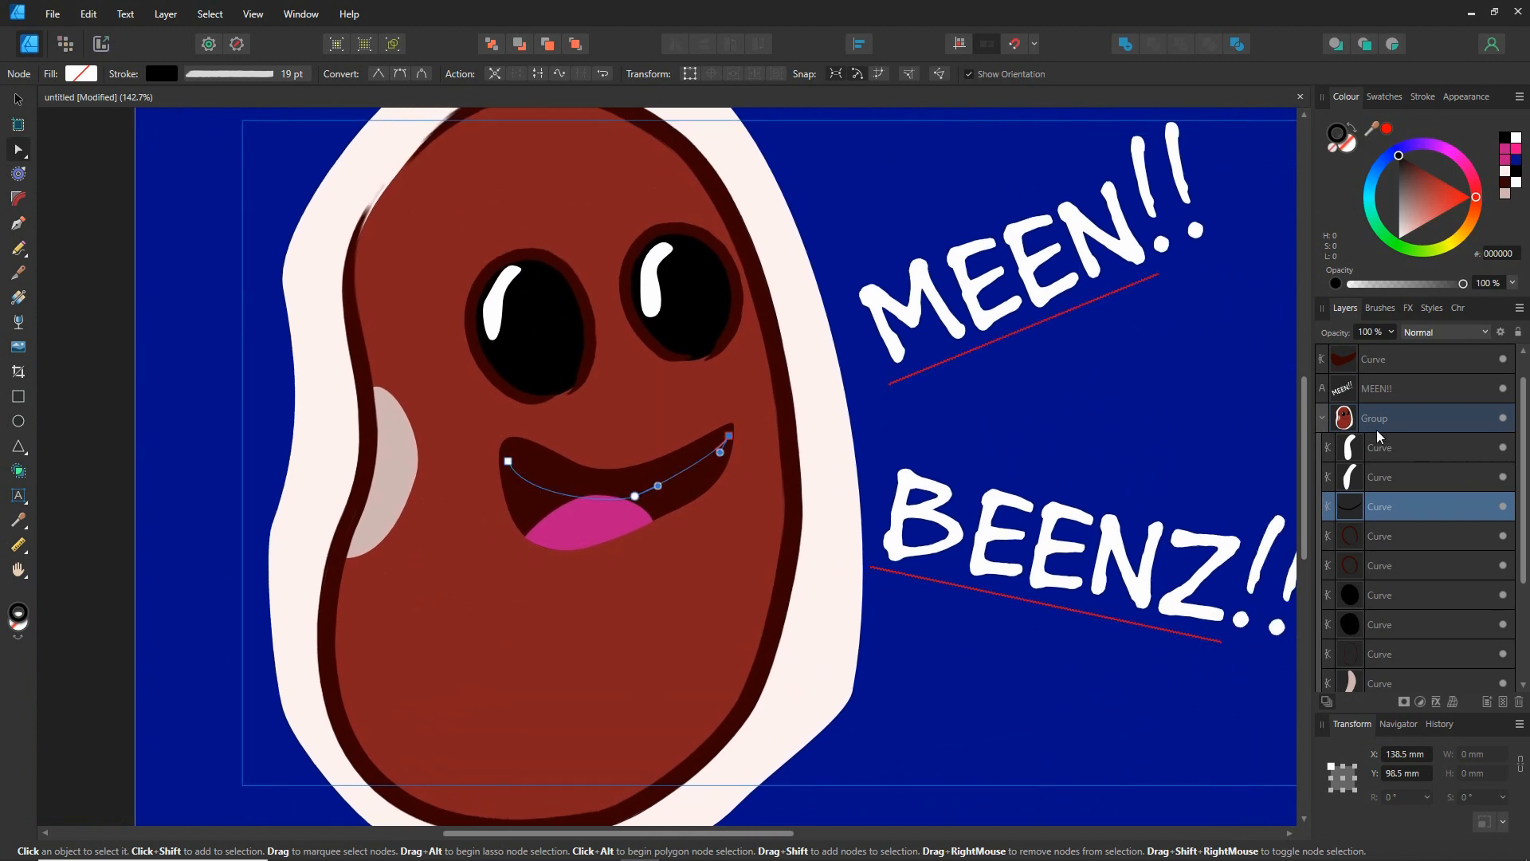
Ungroup the bean illustration into separate curves
click(1322, 418)
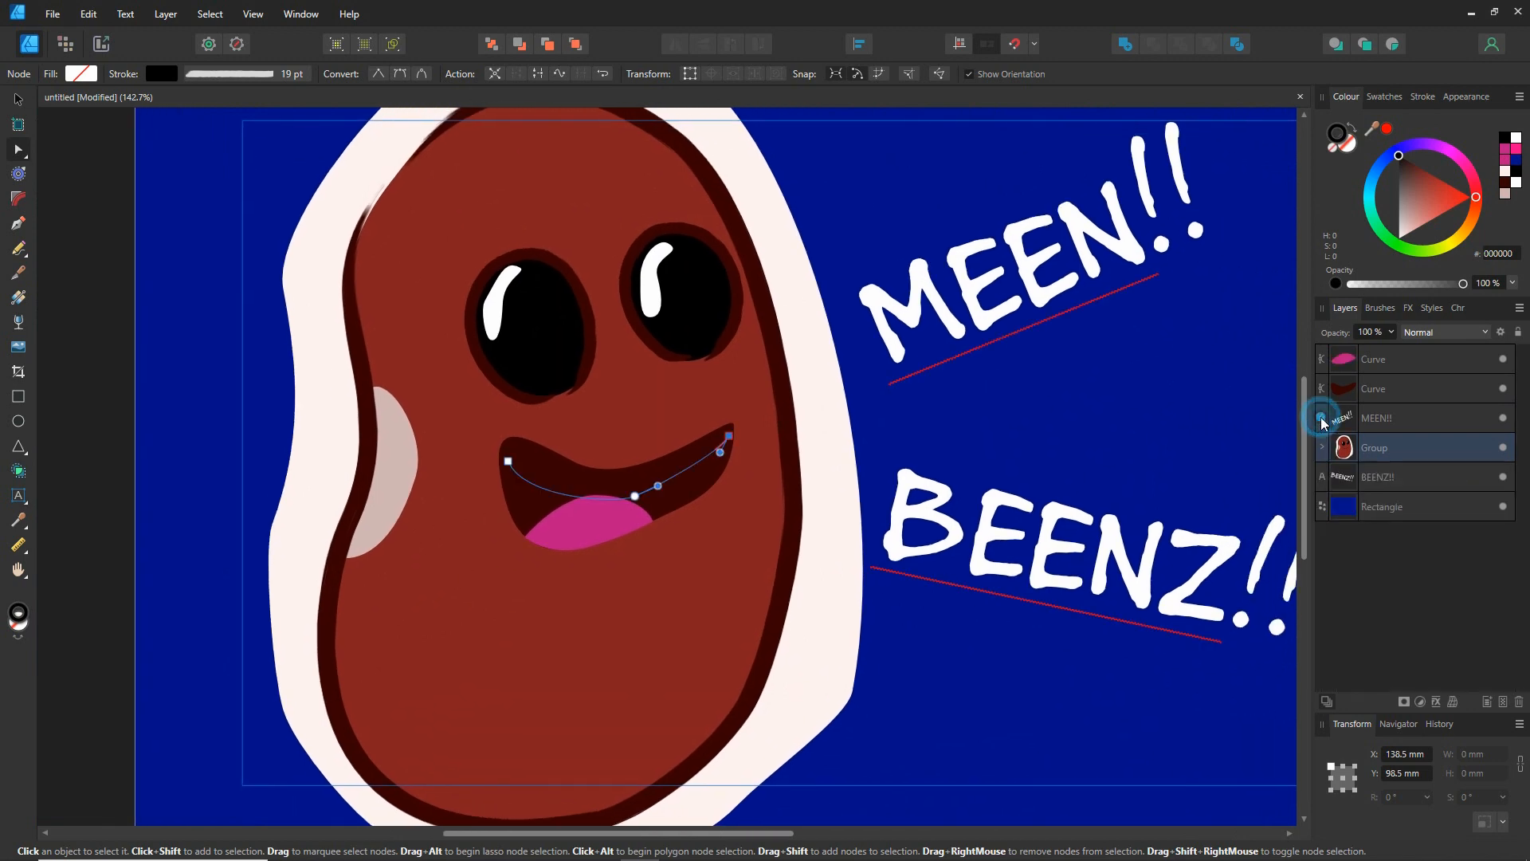
right_click(1373, 448)
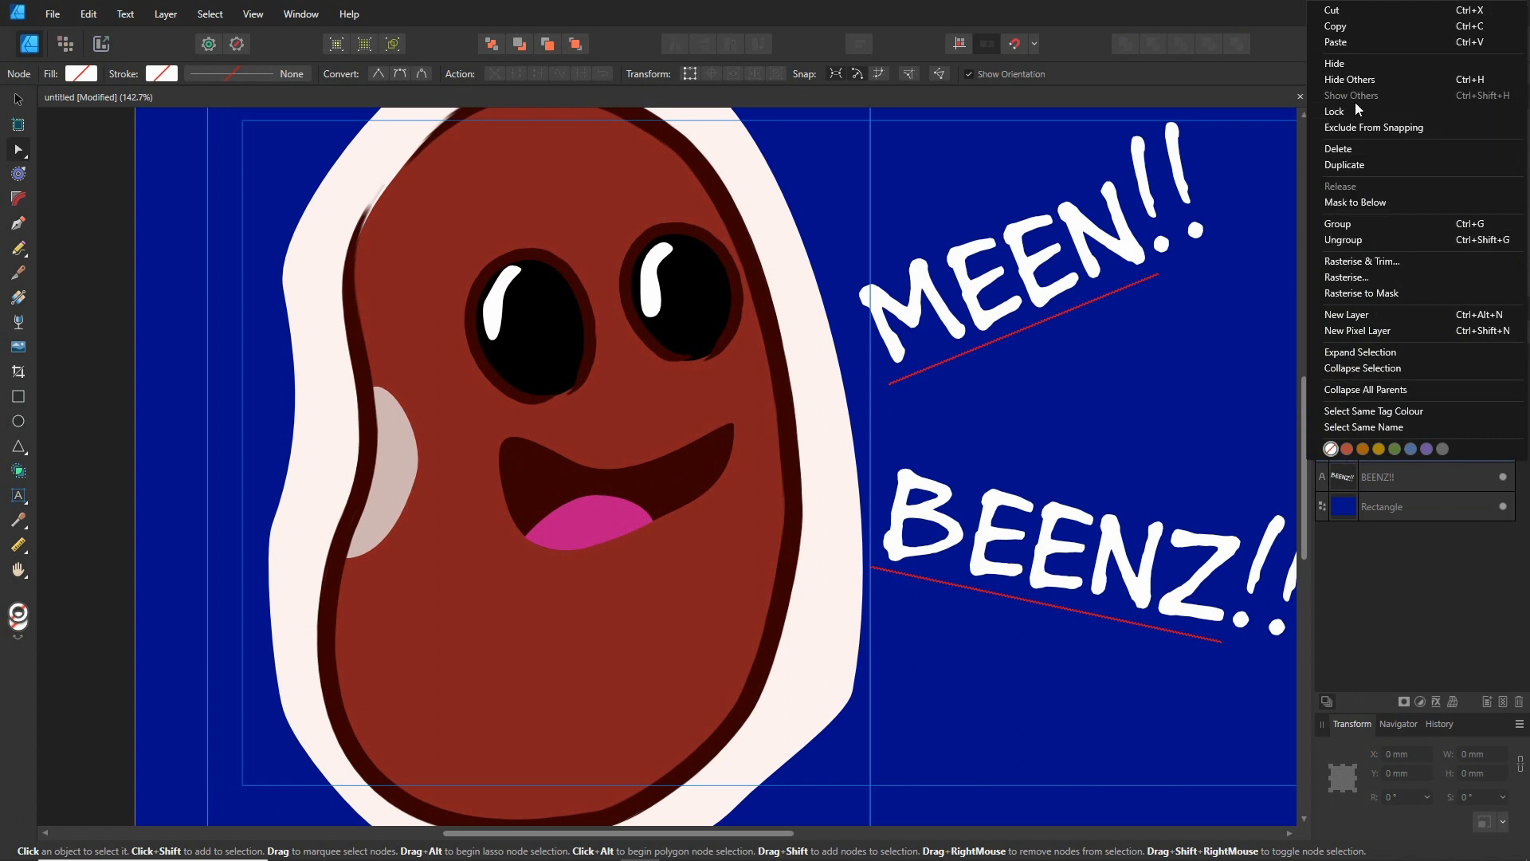
click(1344, 239)
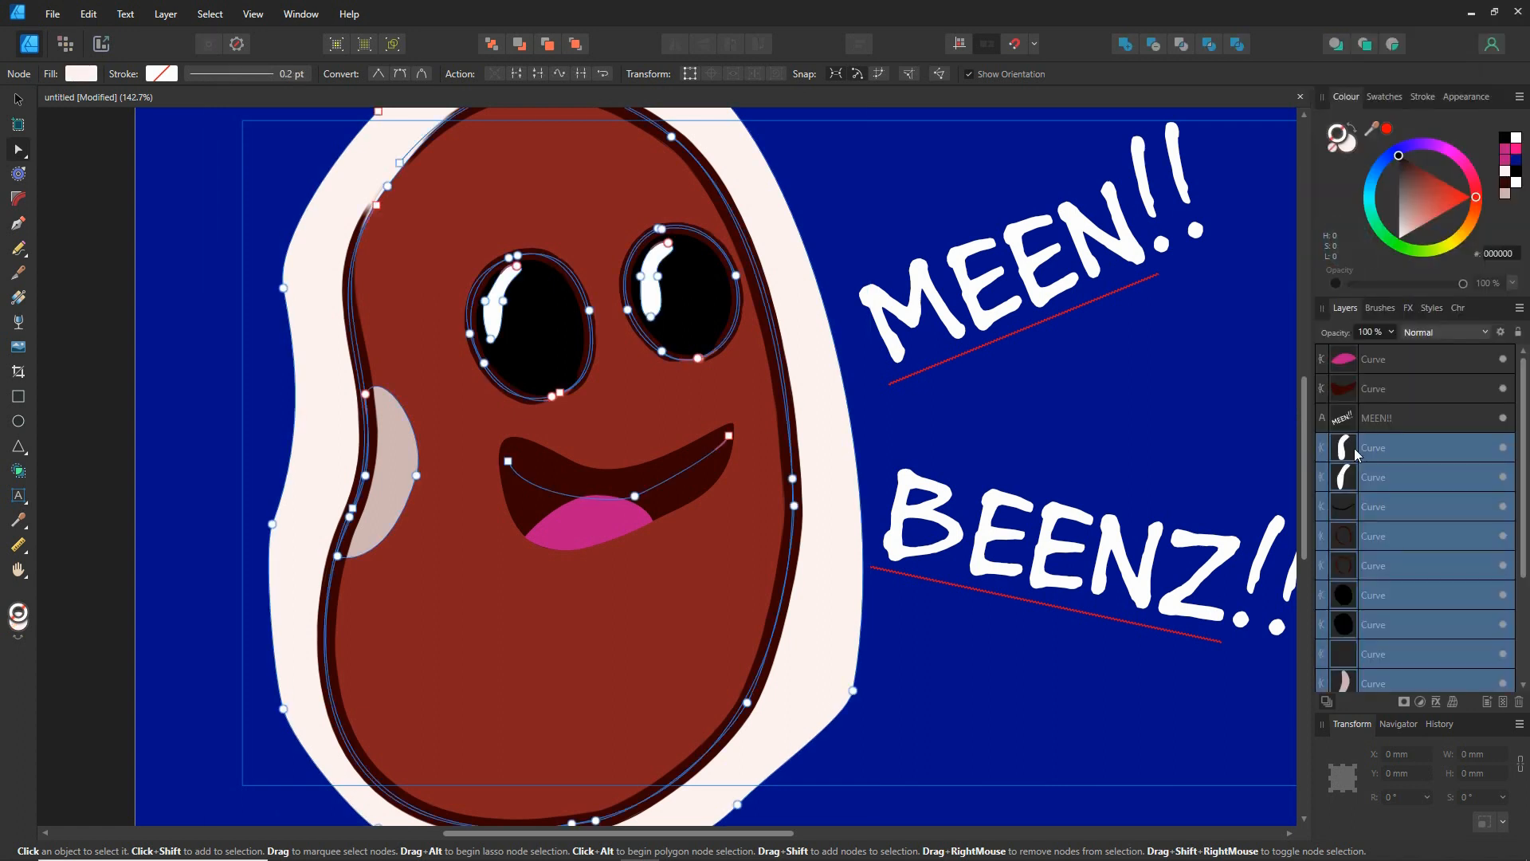
Recolour the old smile line's black stroke with the mouth's dark brown fill colour, 330000
click(1351, 388)
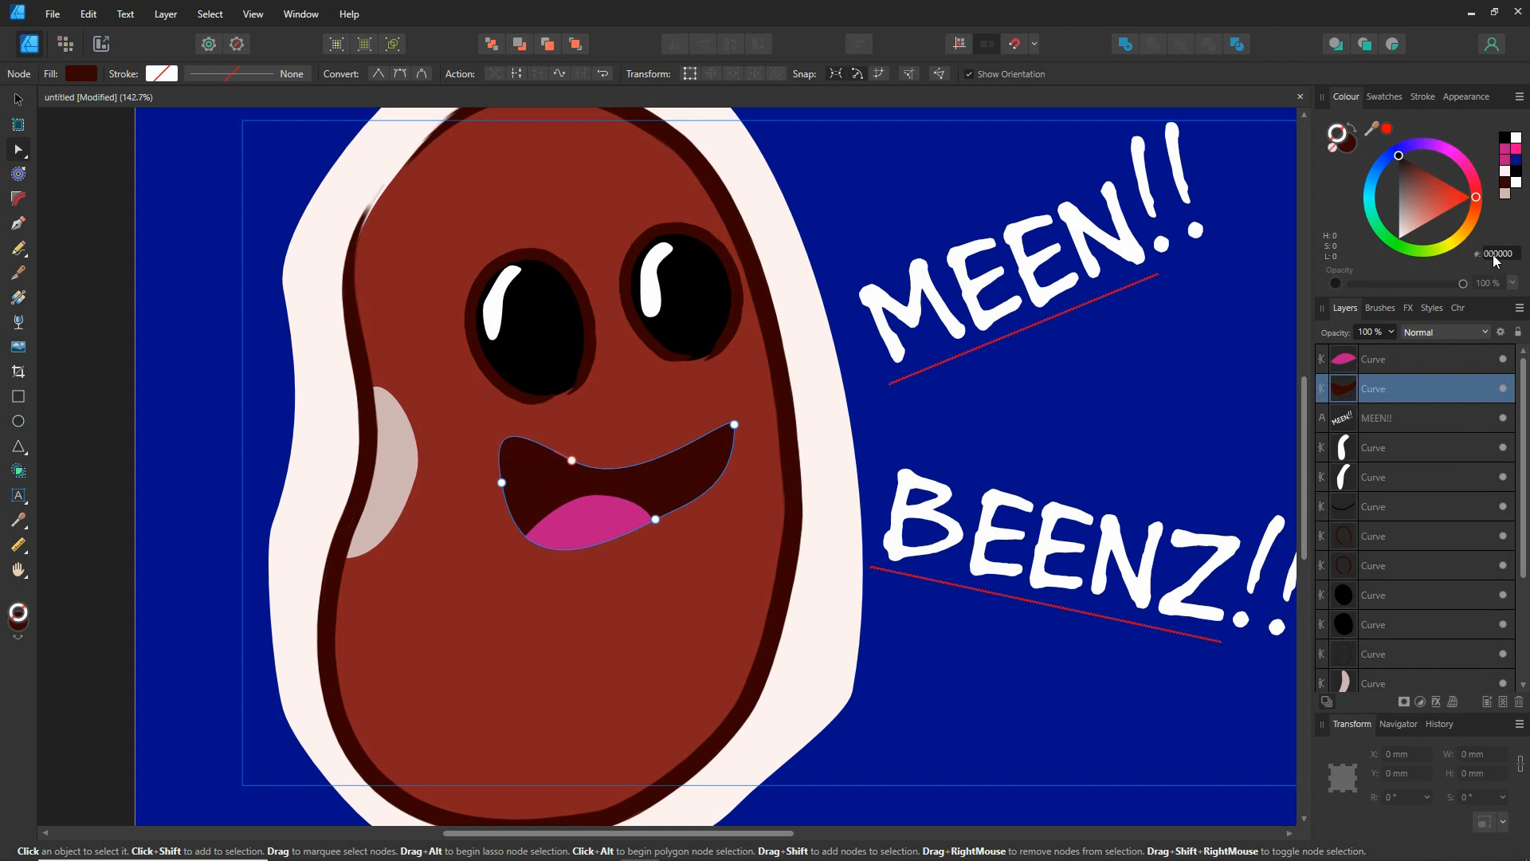
click(1349, 146)
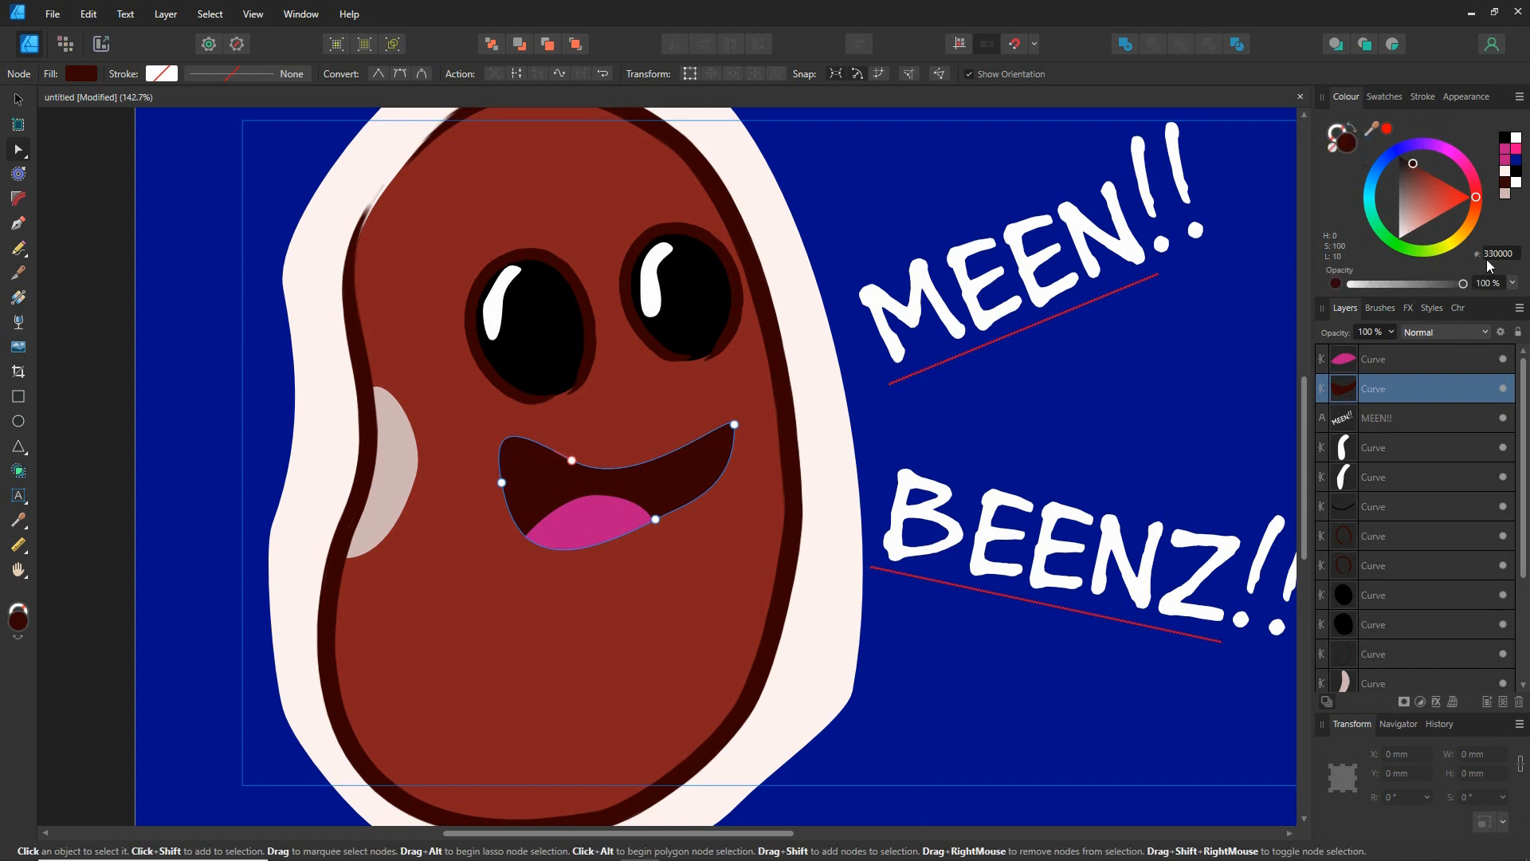
click(1387, 503)
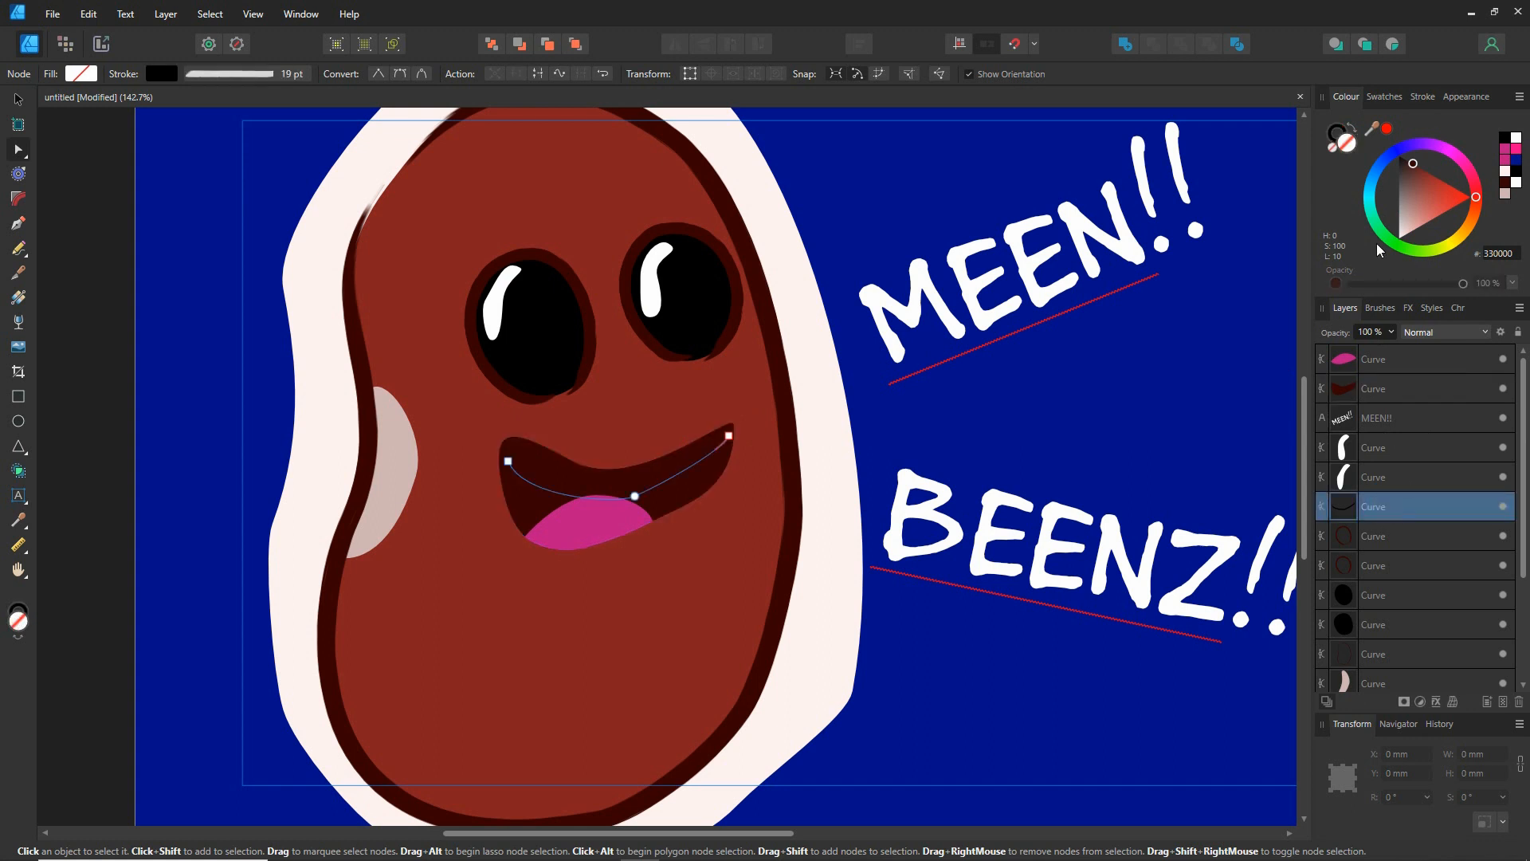
click(1337, 135)
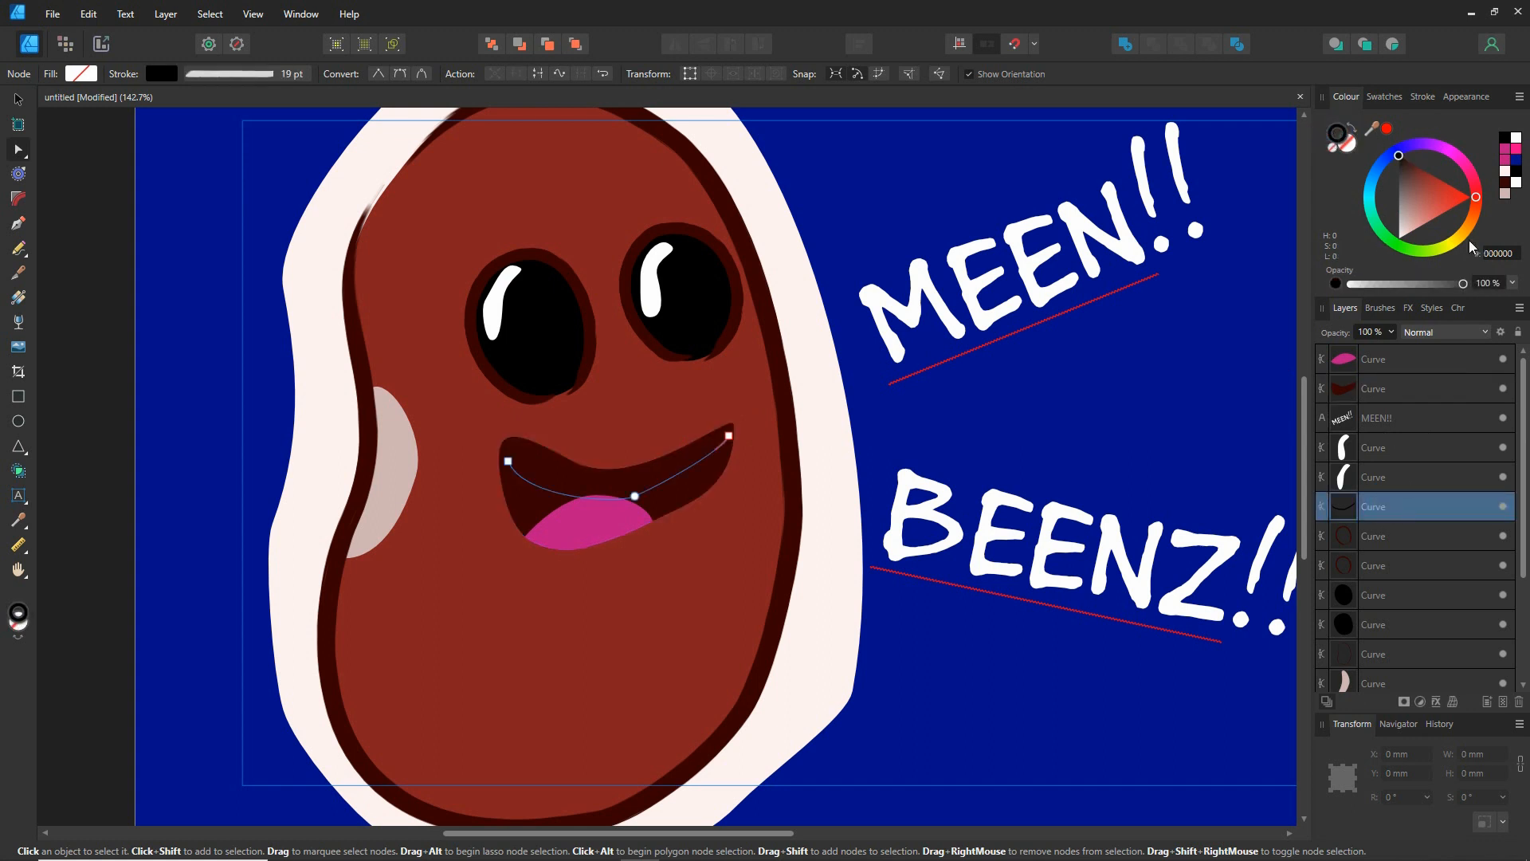
click(1495, 254)
click(1495, 254)
key(Return)
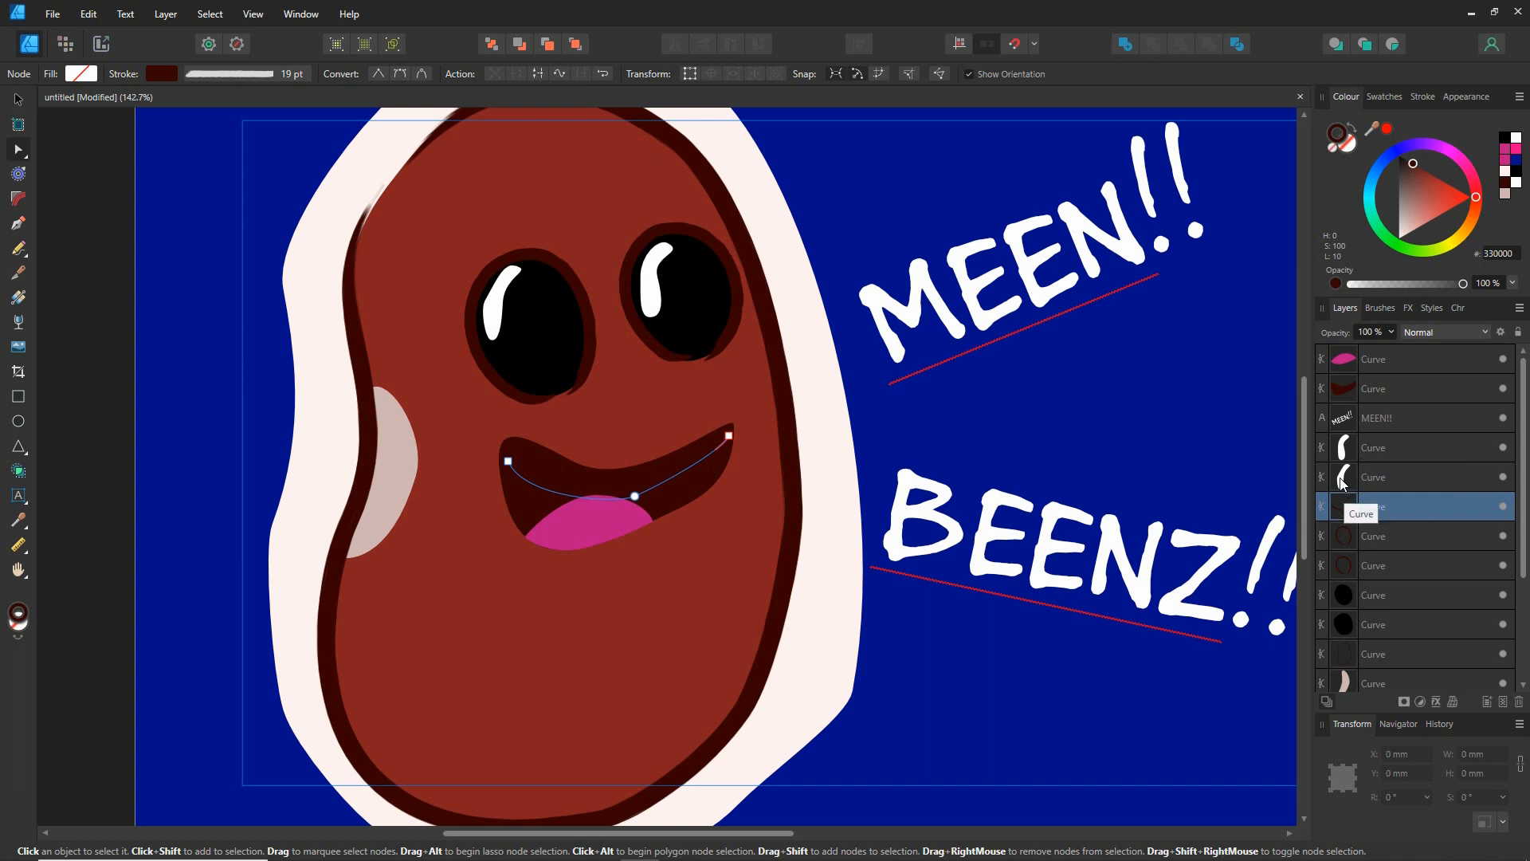
Reorder both white eye highlight curves so they sit beneath the old smile line in the layer stack
drag(1344, 481, 1329, 517)
drag(1340, 447, 1334, 523)
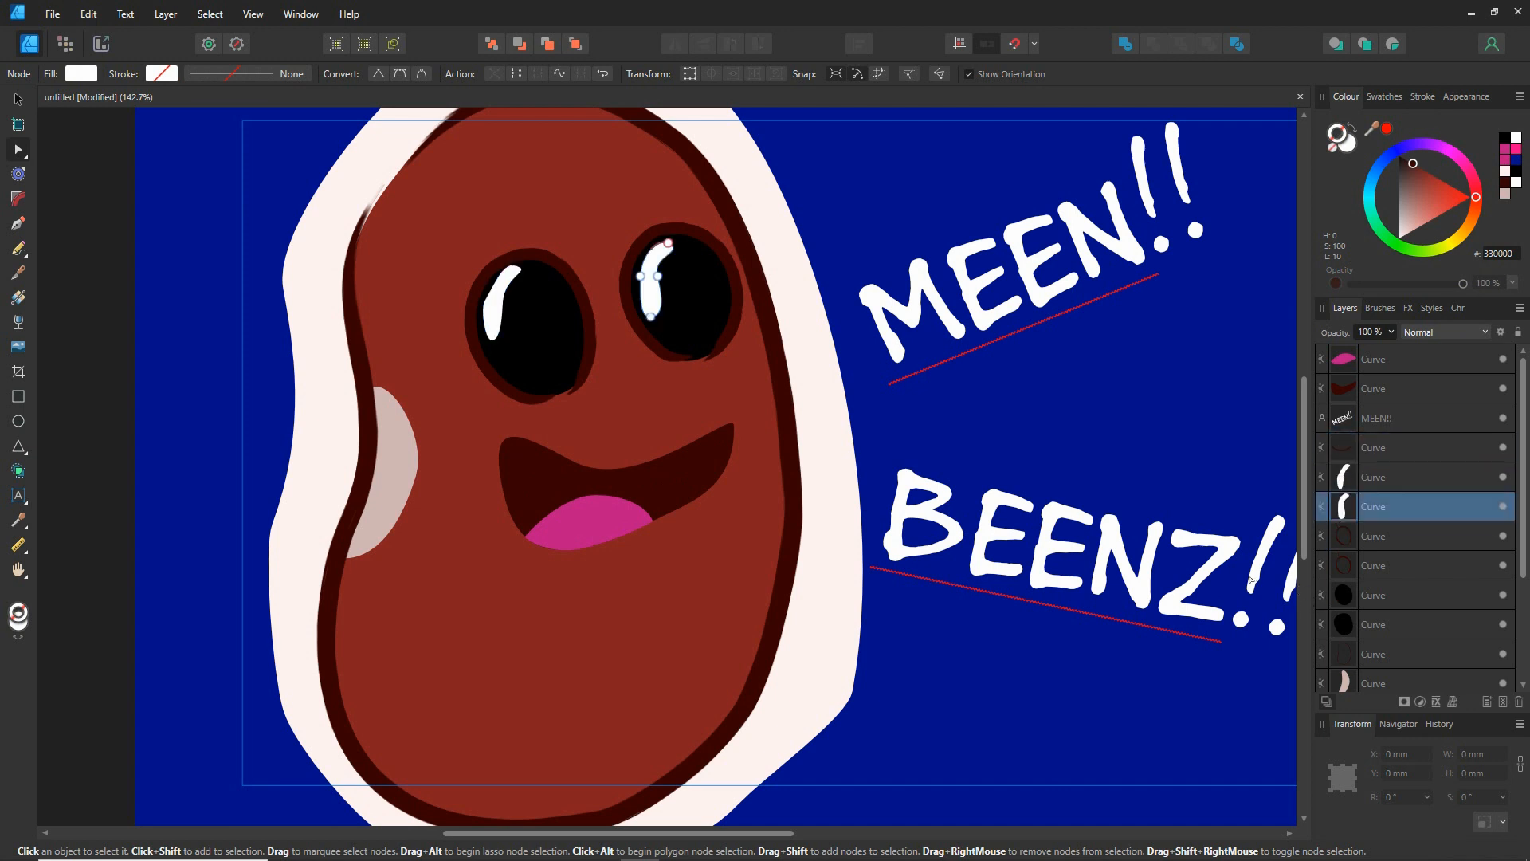
Hide the two dark brown rim curves around the eyes and deselect the highlight
click(1503, 536)
click(1503, 565)
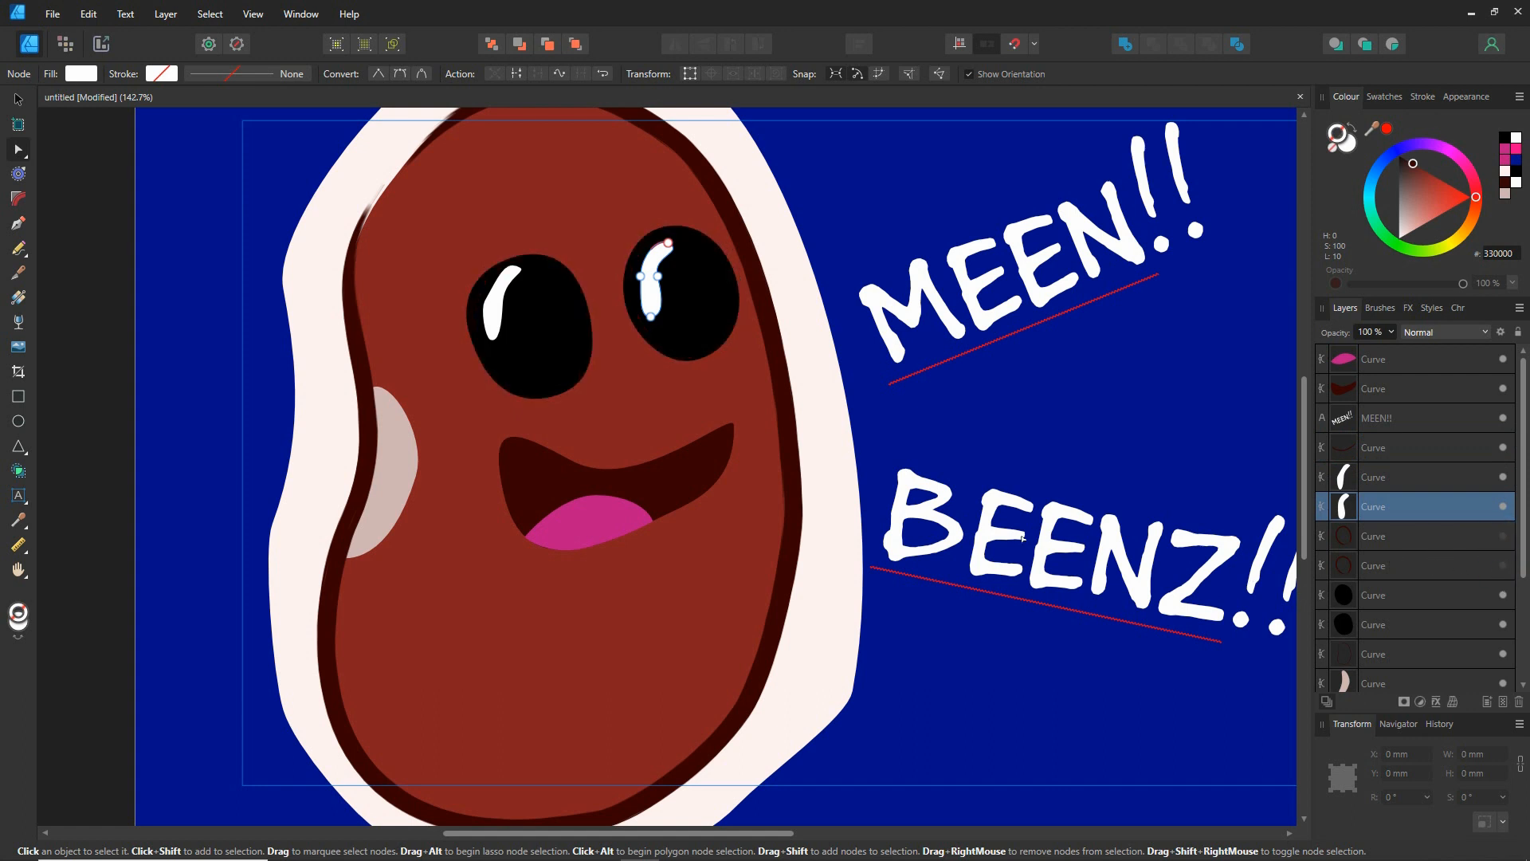
scroll(841, 656, down, 3)
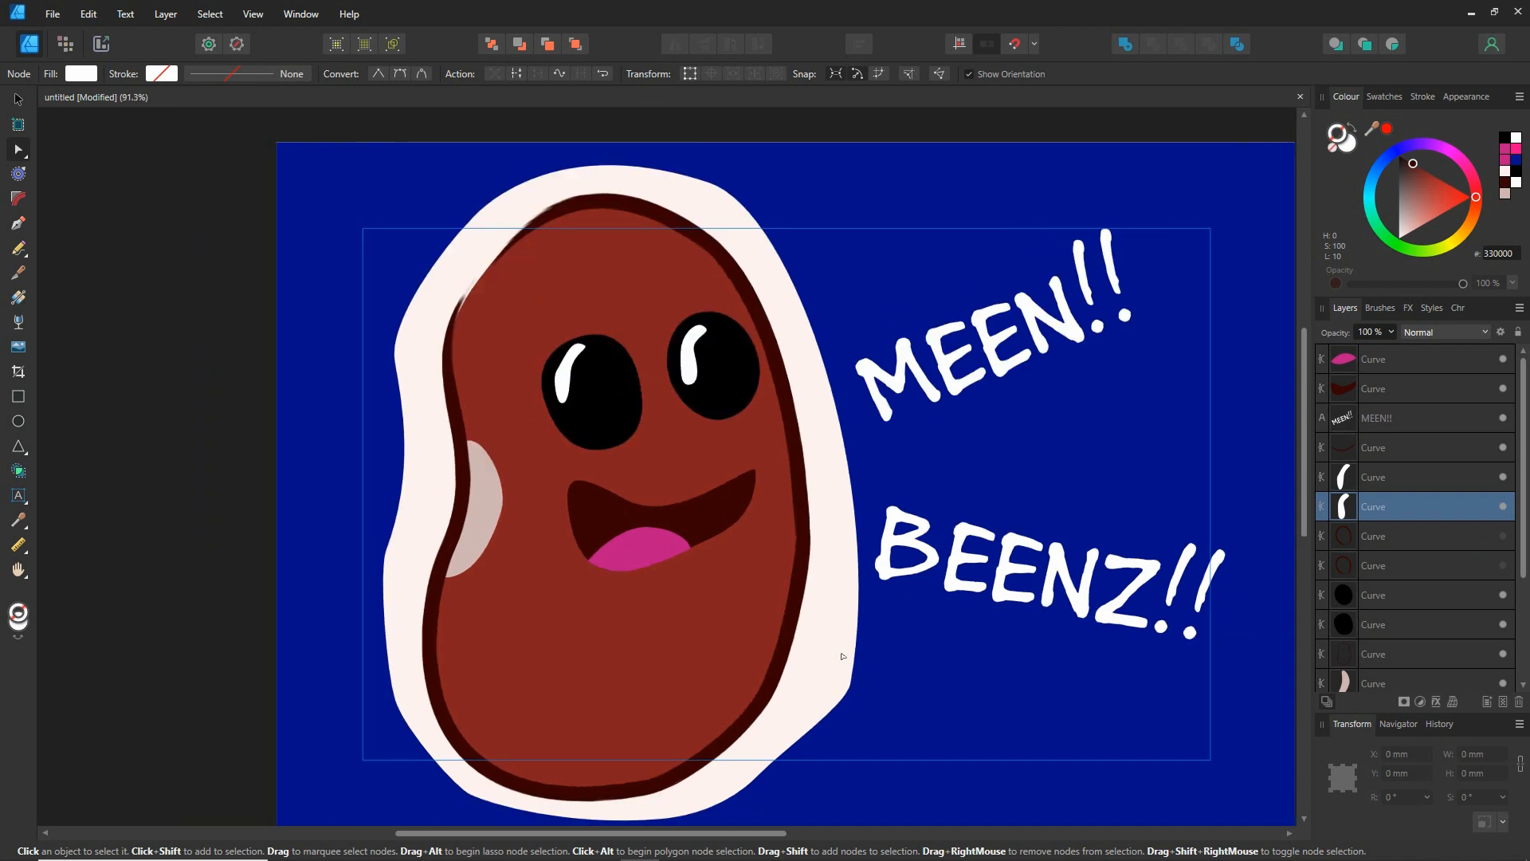
click(1148, 608)
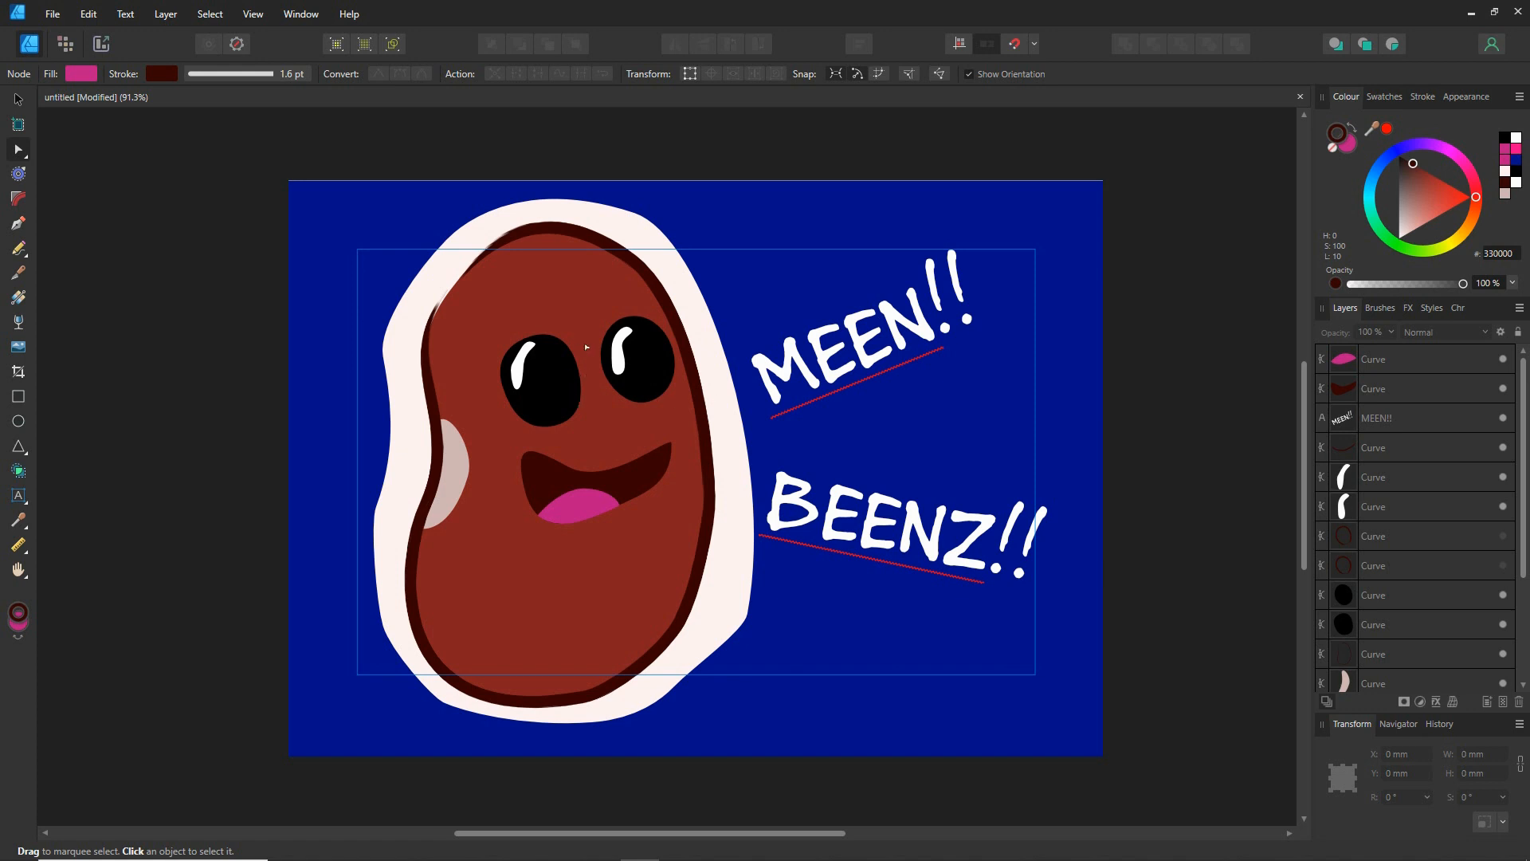
Try mirroring the white highlights of both eyes onto the upper right of the pupils
scroll(602, 372, up, 3)
click(635, 306)
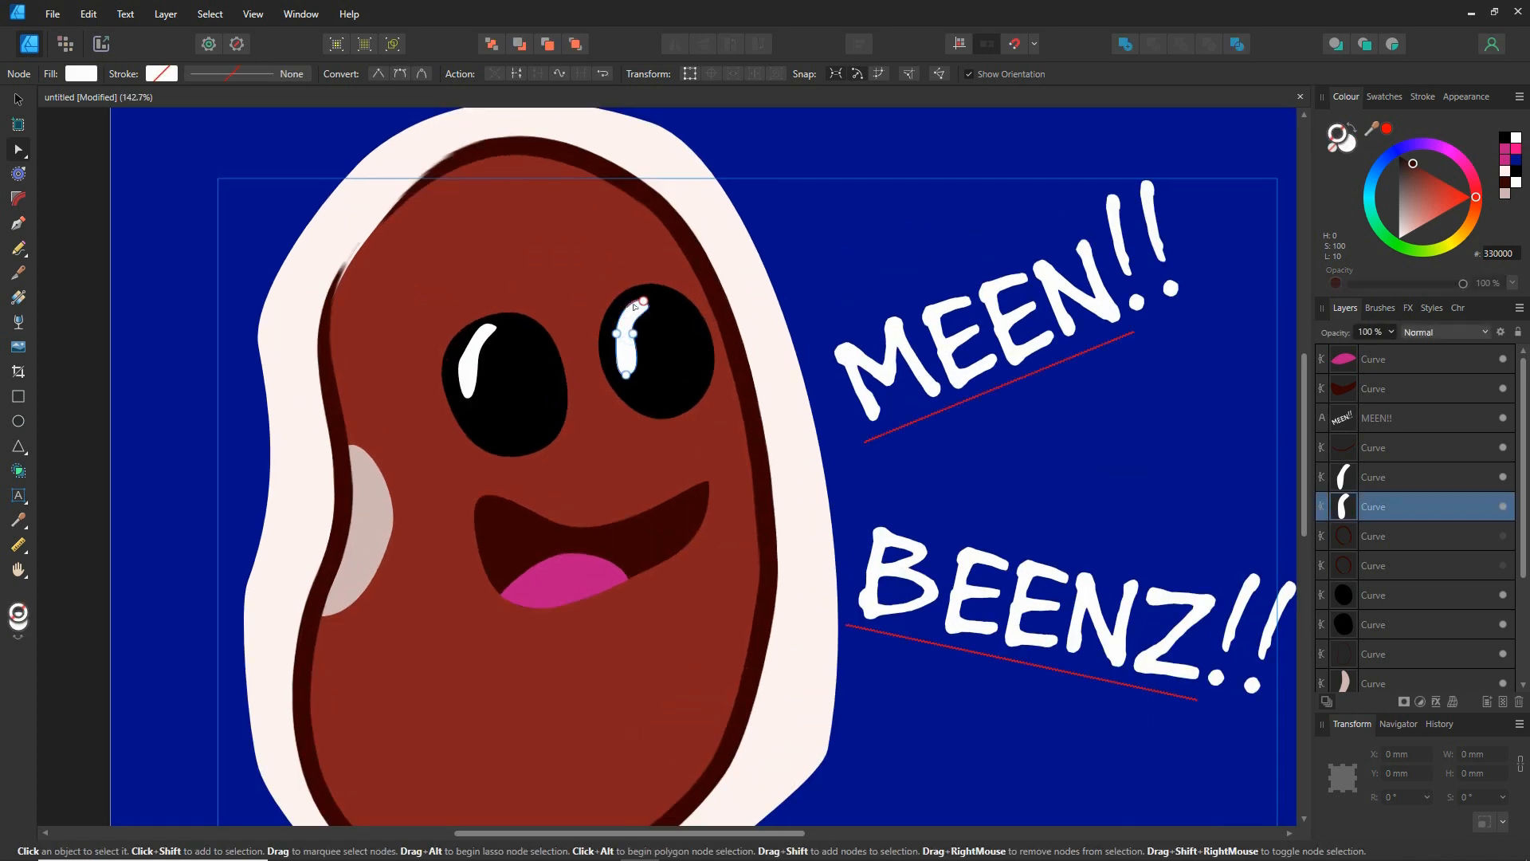
click(19, 99)
drag(632, 273, 691, 334)
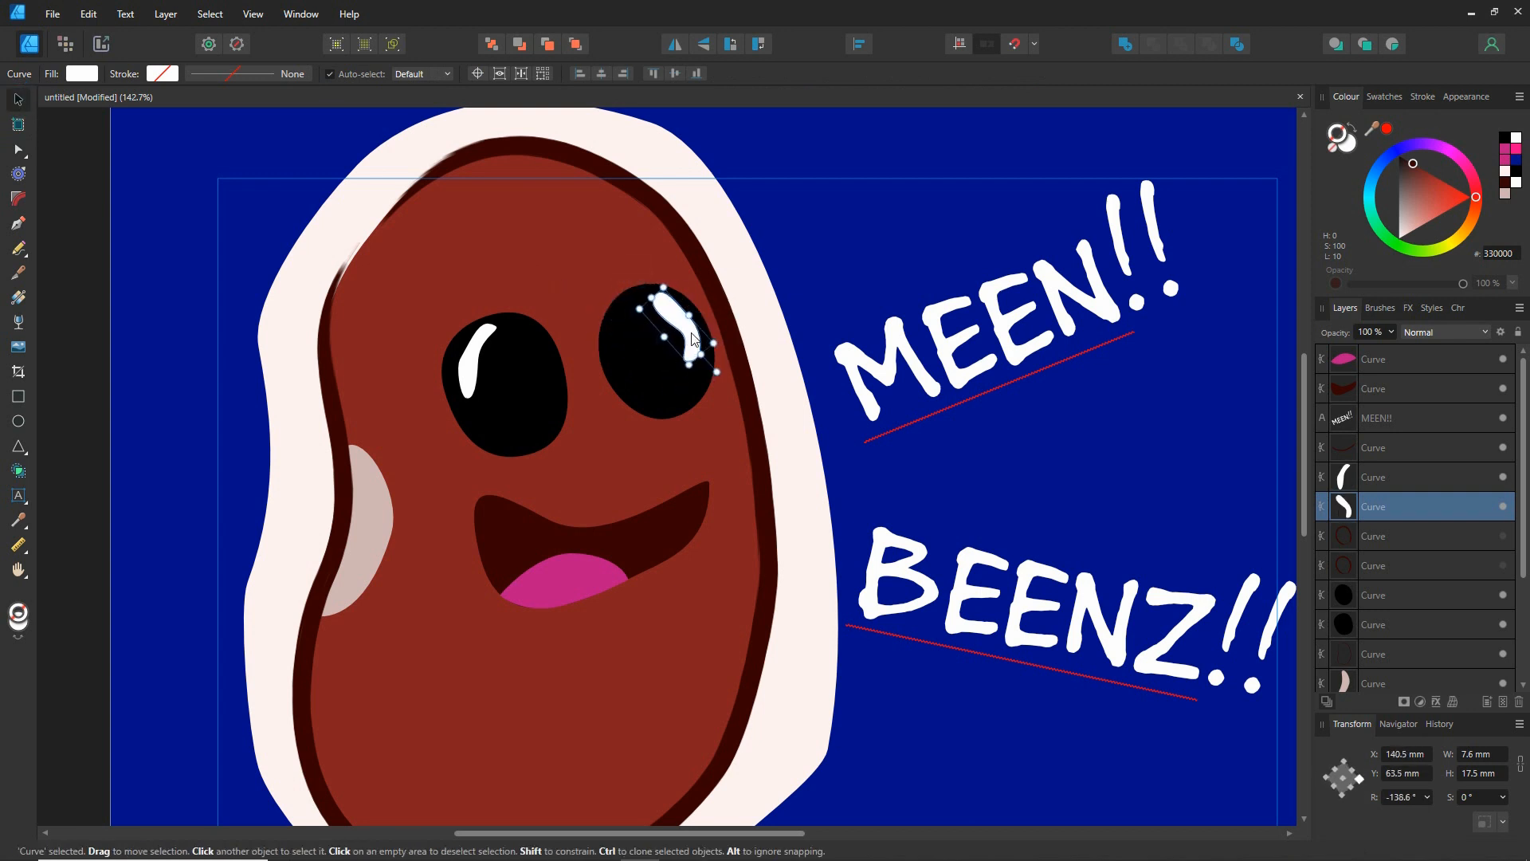
click(471, 354)
drag(479, 304, 538, 363)
click(844, 264)
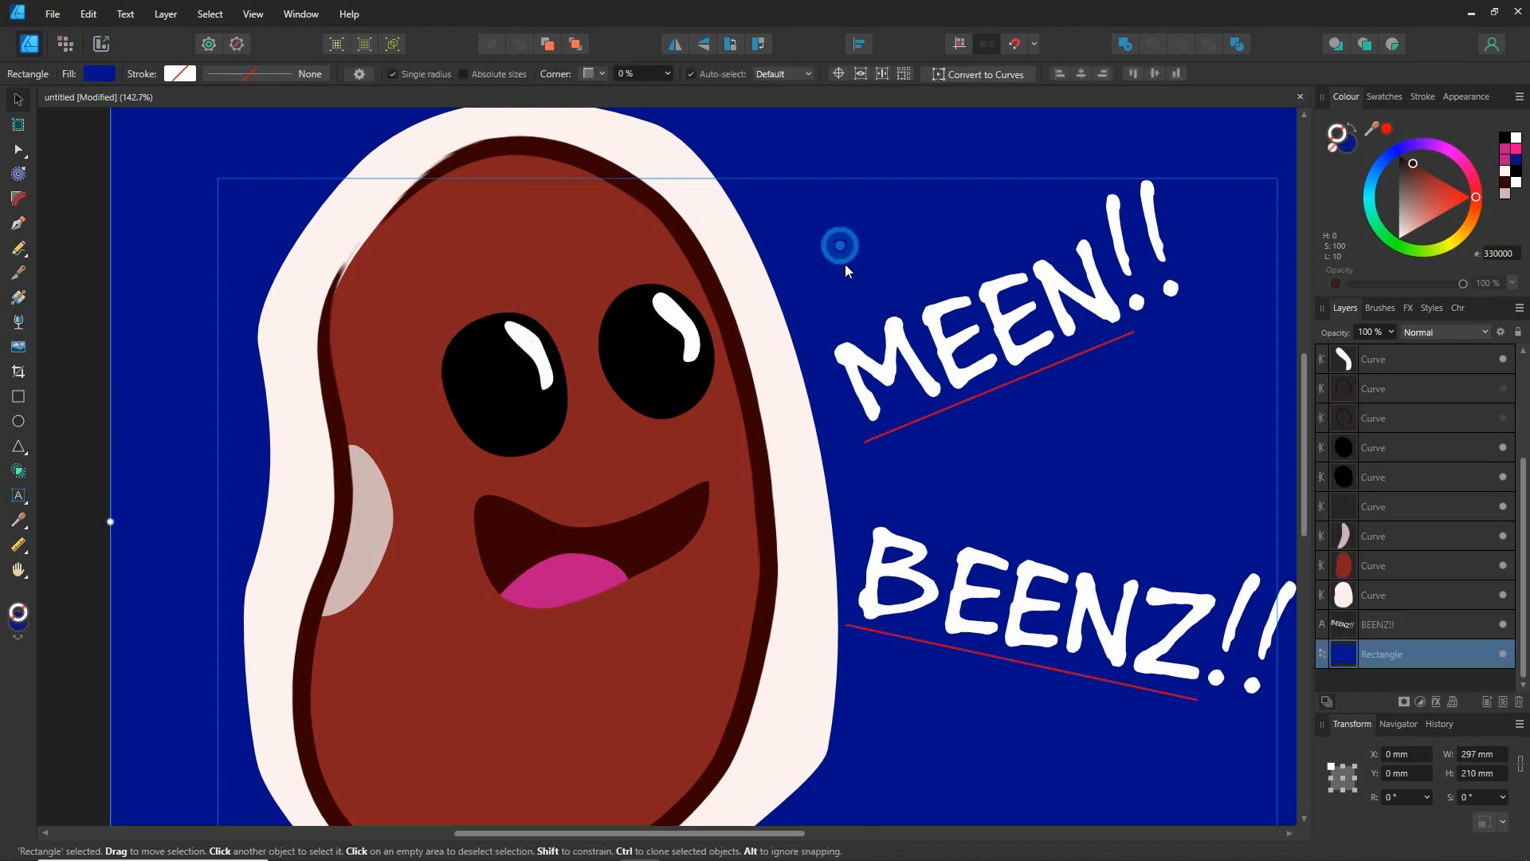
scroll(919, 462, down, 4)
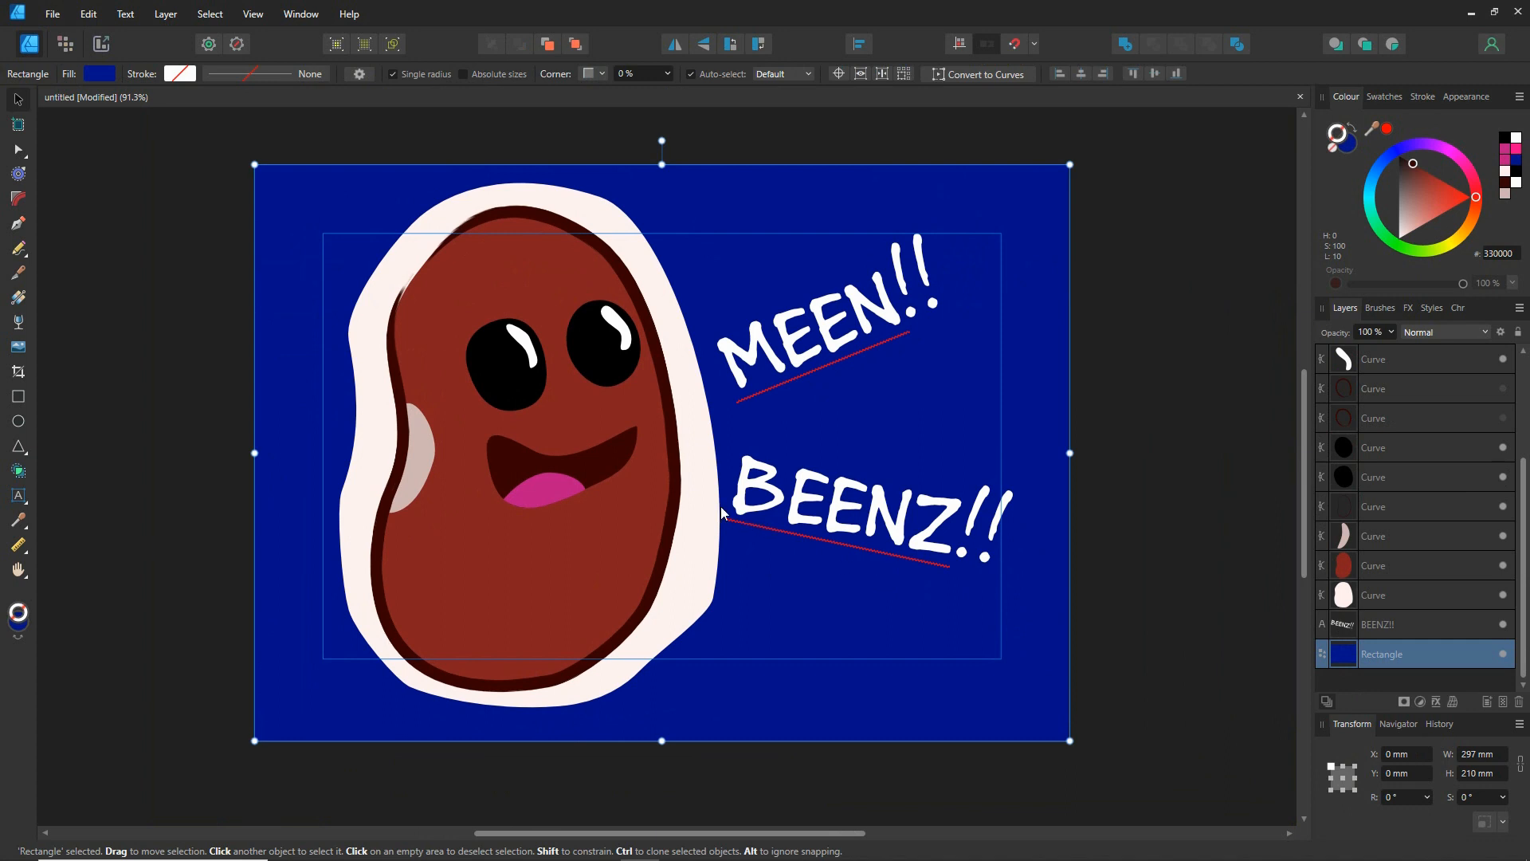
Undo the changes to both eye highlights
key(ctrl+z)
key(ctrl+z)
key(ctrl+z)
key(ctrl+z)
key(ctrl+z)
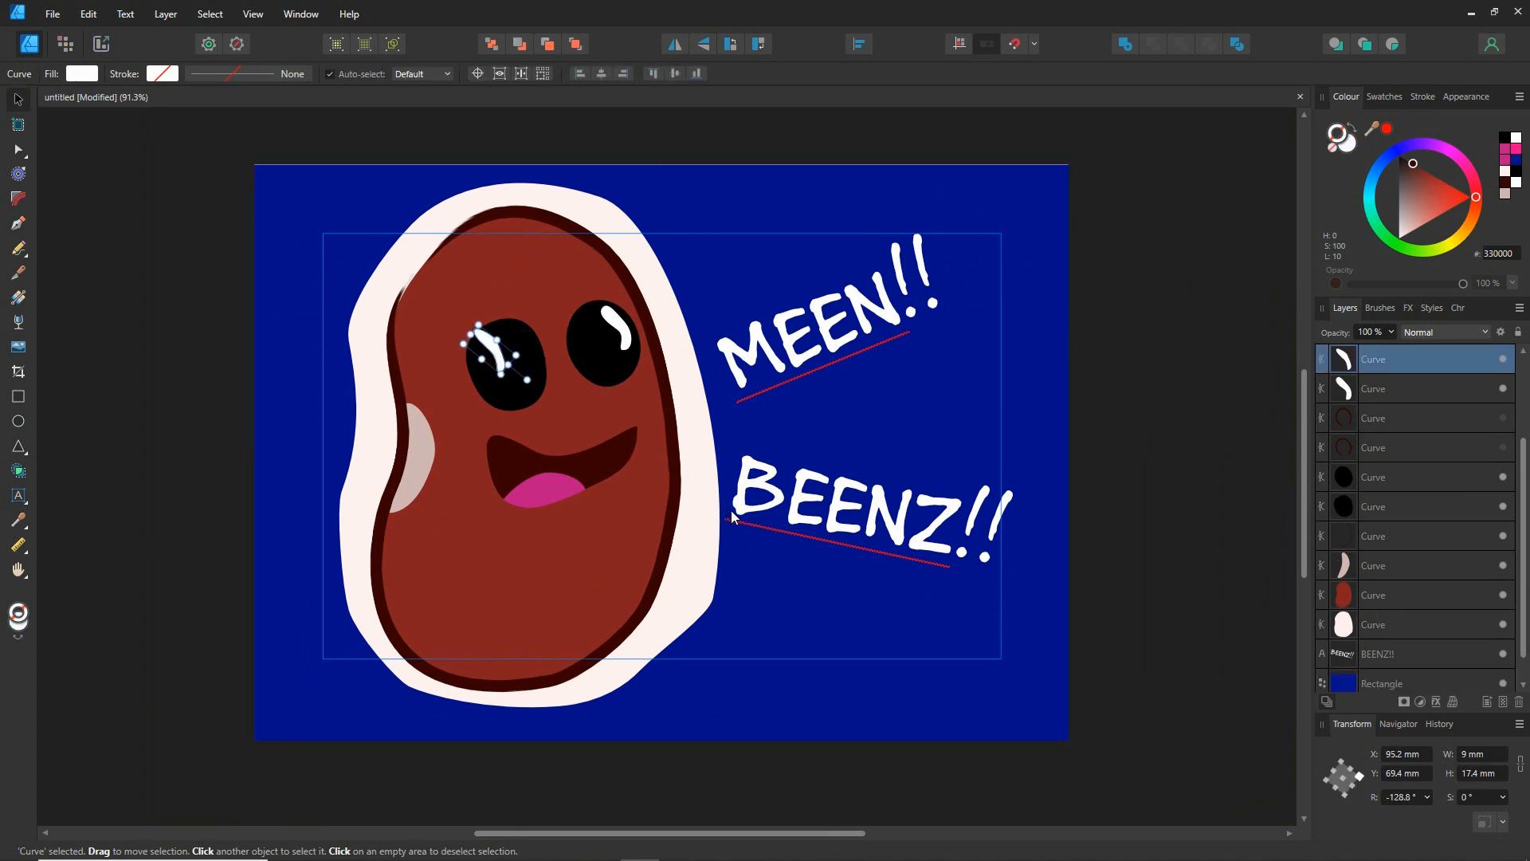
key(ctrl+z)
key(ctrl+z)
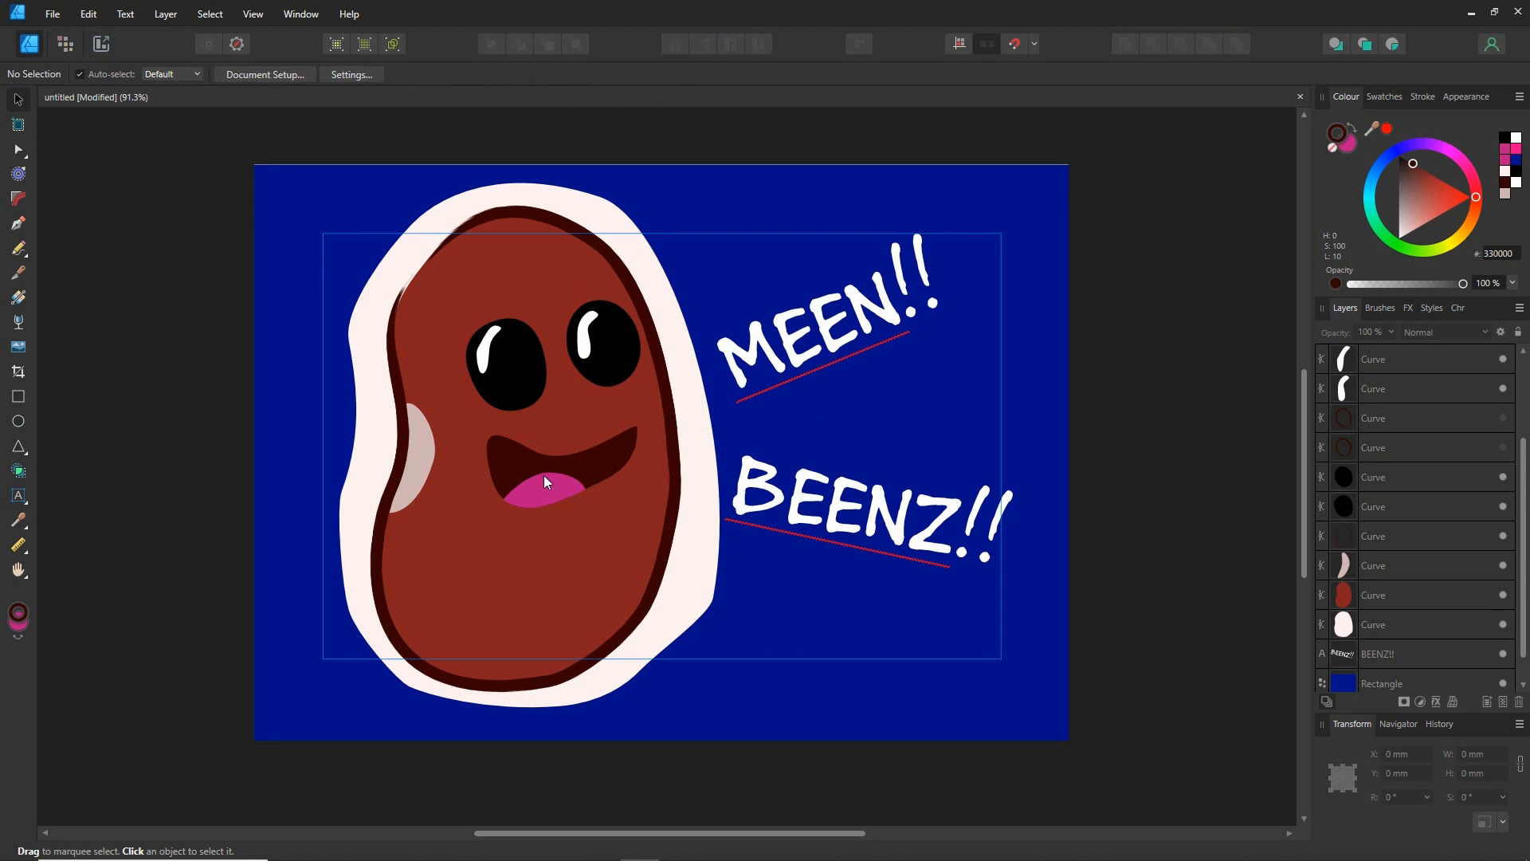
Darken the mouth's fill colour to 1C0000, leaving the shape without a stroke
scroll(543, 475, up, 3)
click(481, 448)
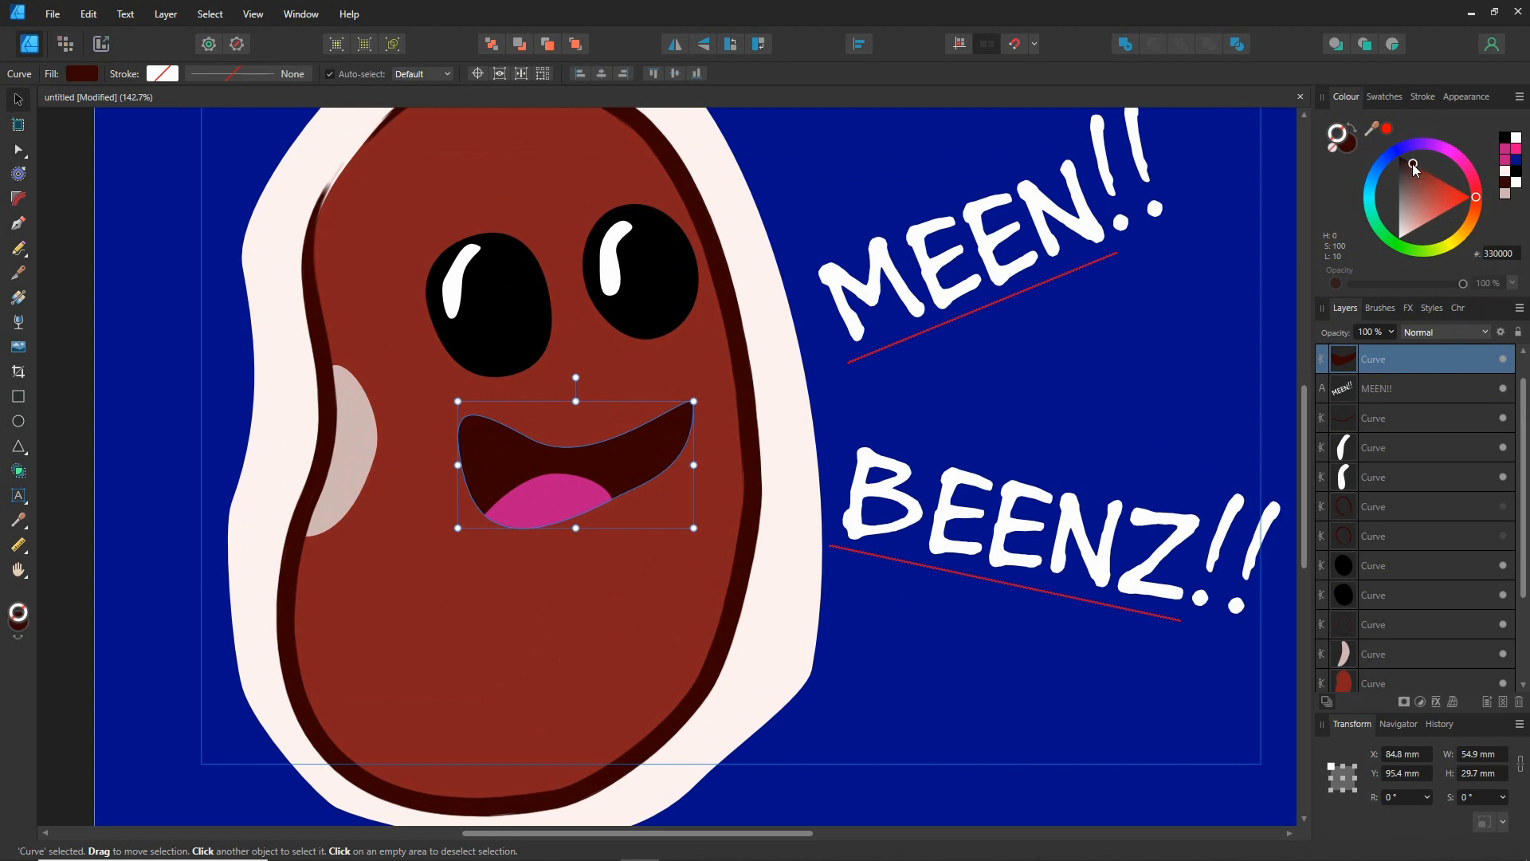
drag(1412, 164, 1409, 160)
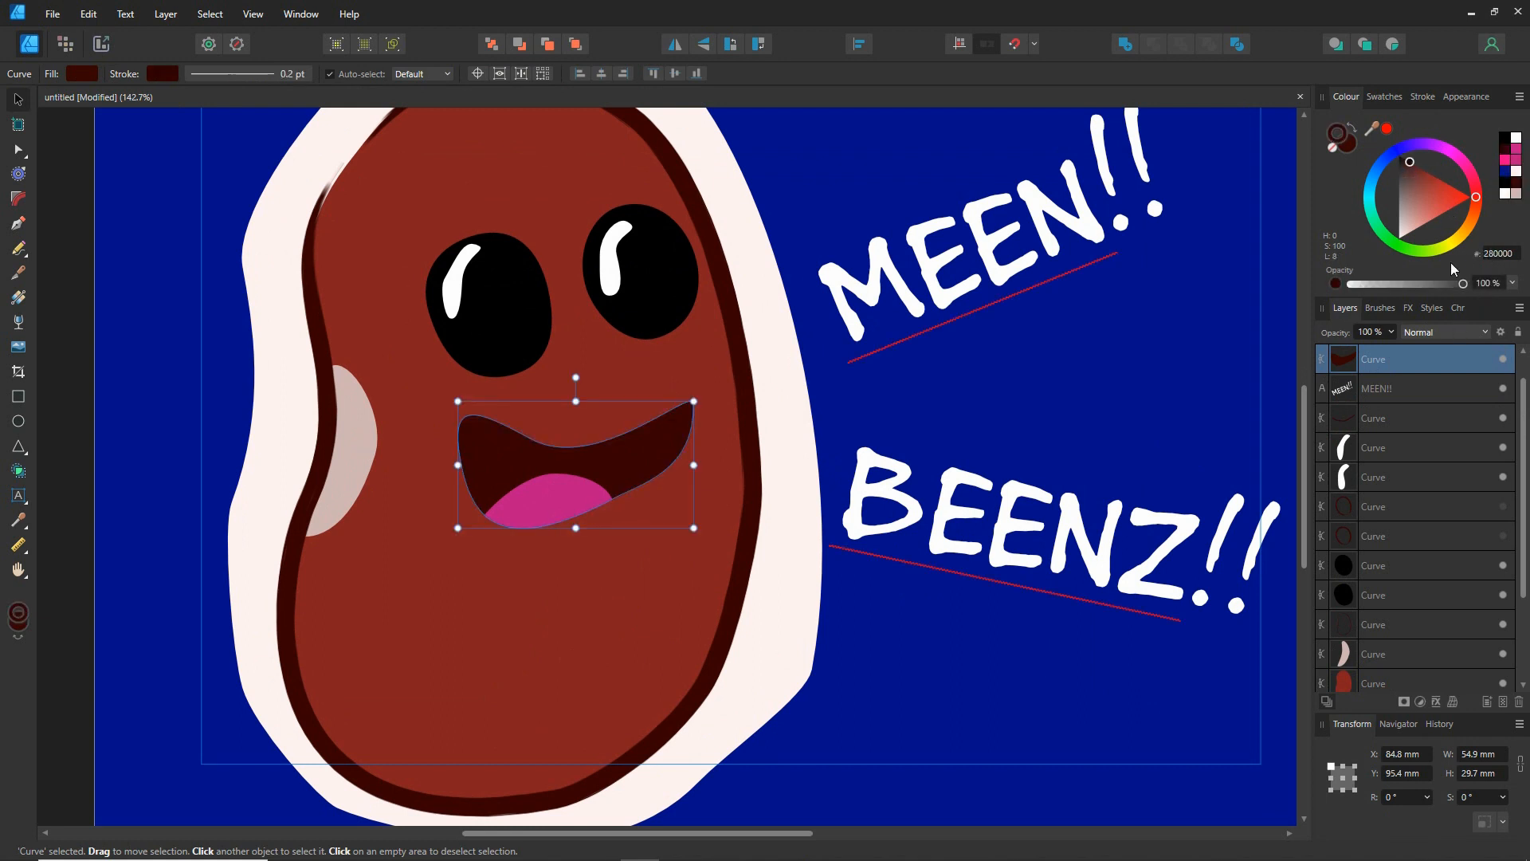
click(1332, 145)
drag(1407, 162, 1406, 158)
scroll(1084, 489, down, 3)
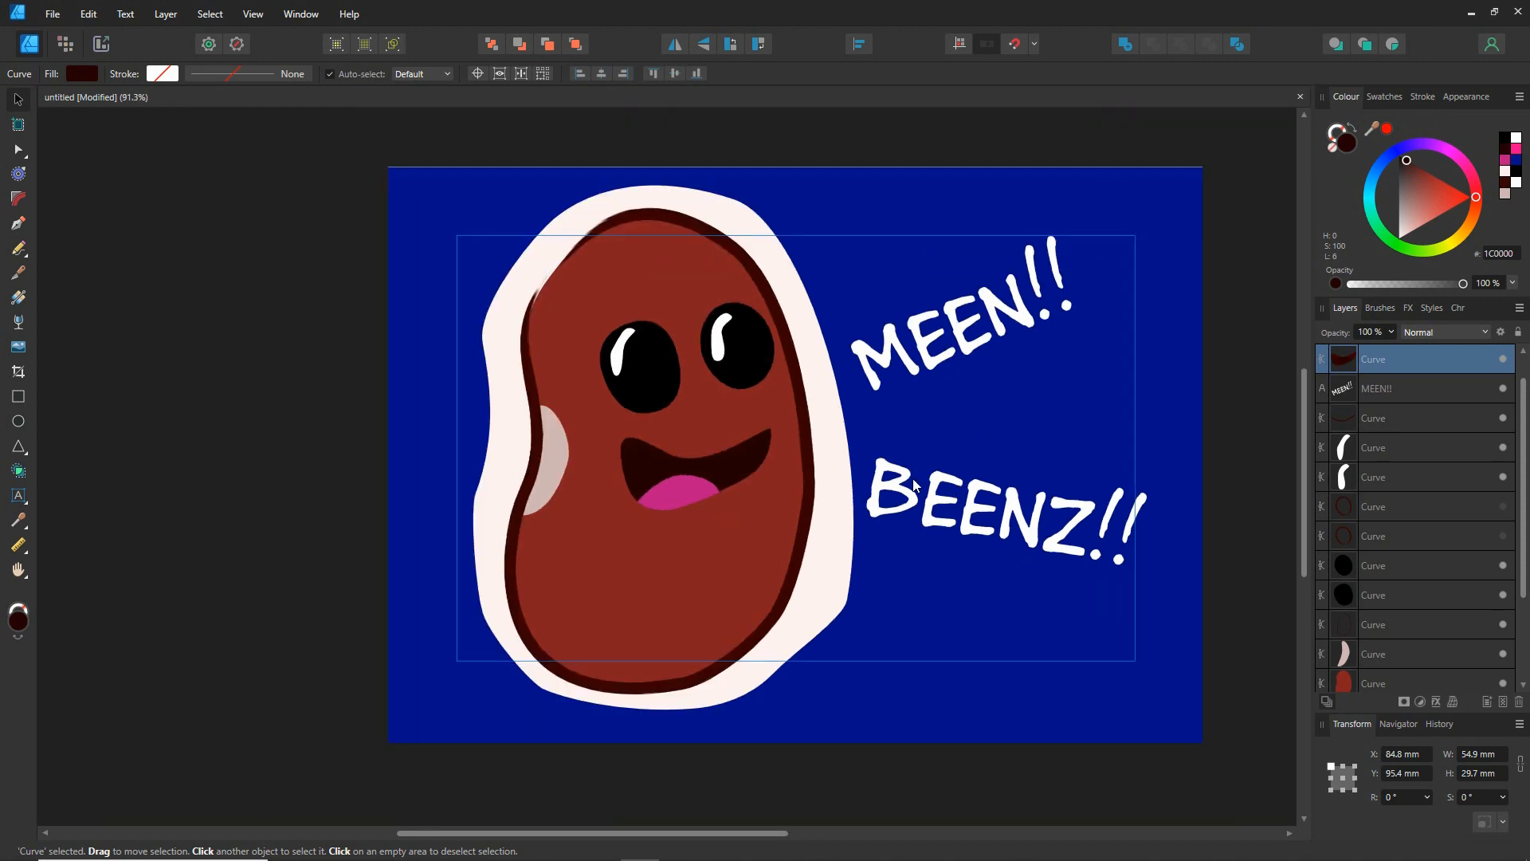
click(1200, 466)
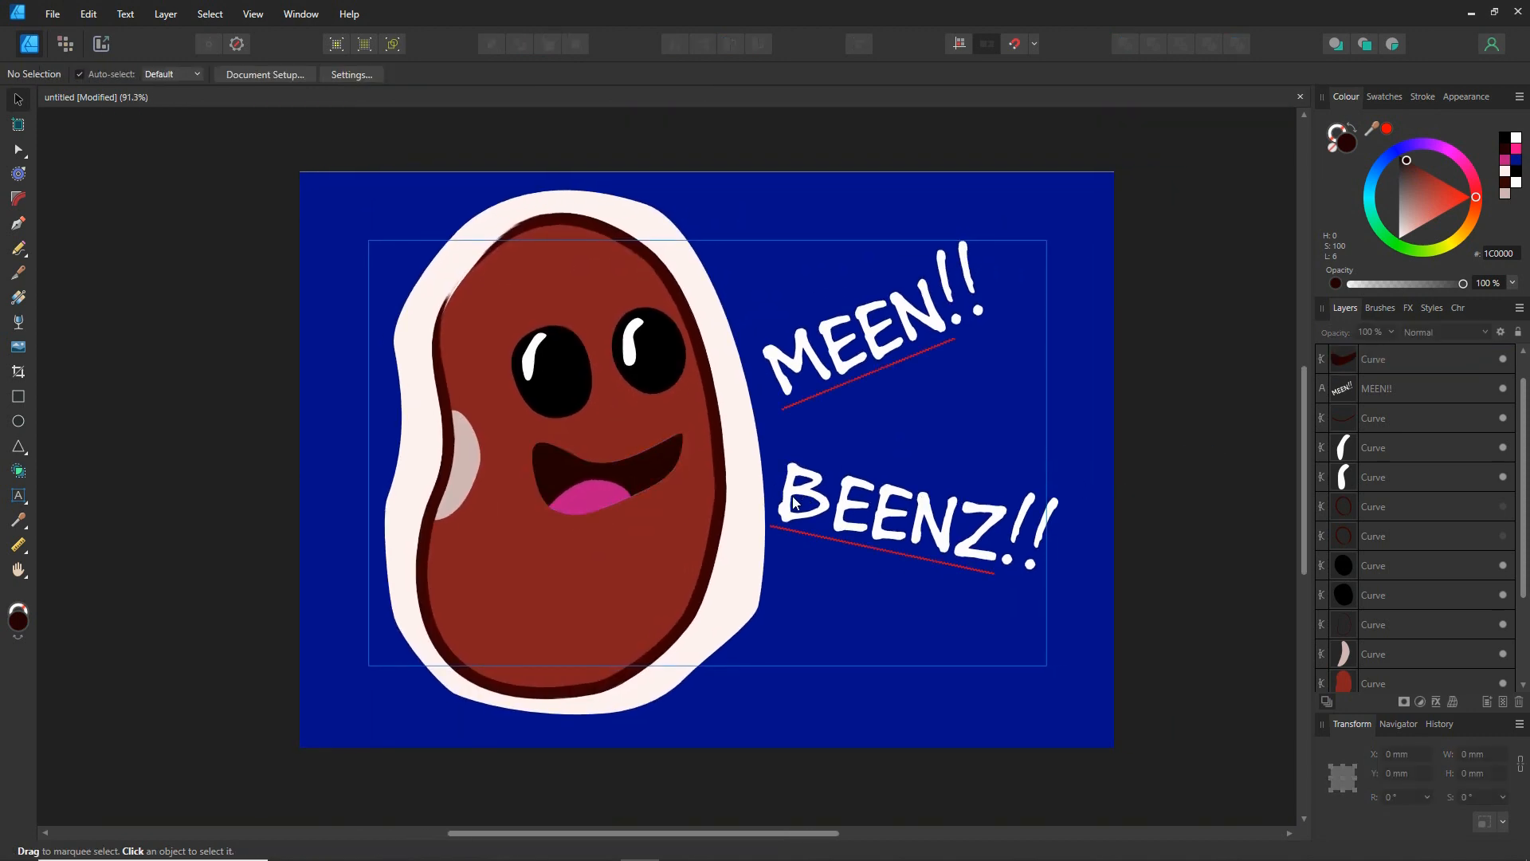
Reorder the layers so each white highlight lies directly above the black shape of its own eye
scroll(792, 496, up, 1)
scroll(1471, 425, up, 1)
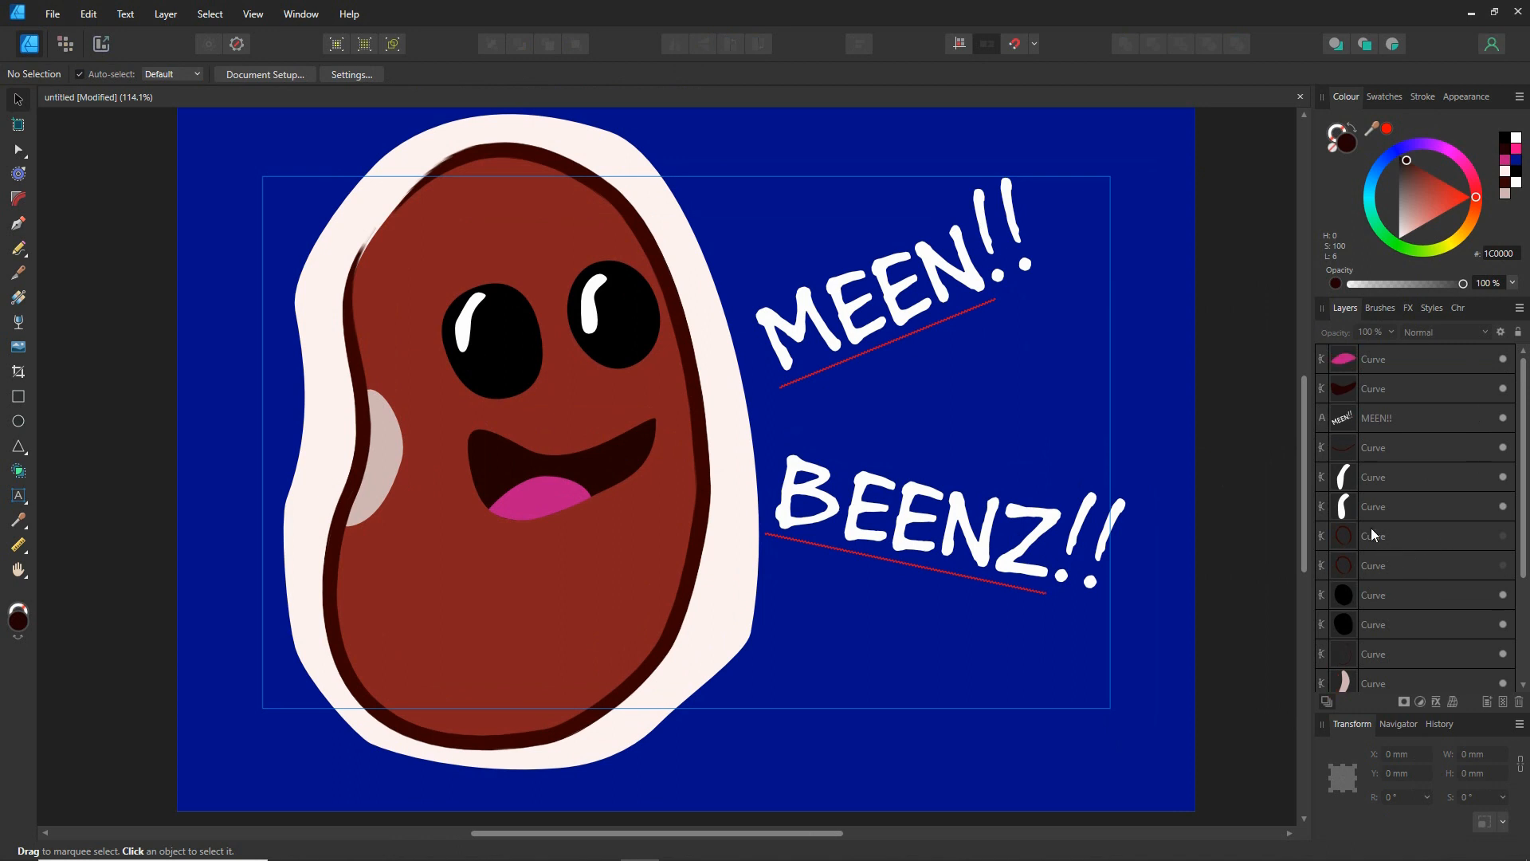
click(1343, 622)
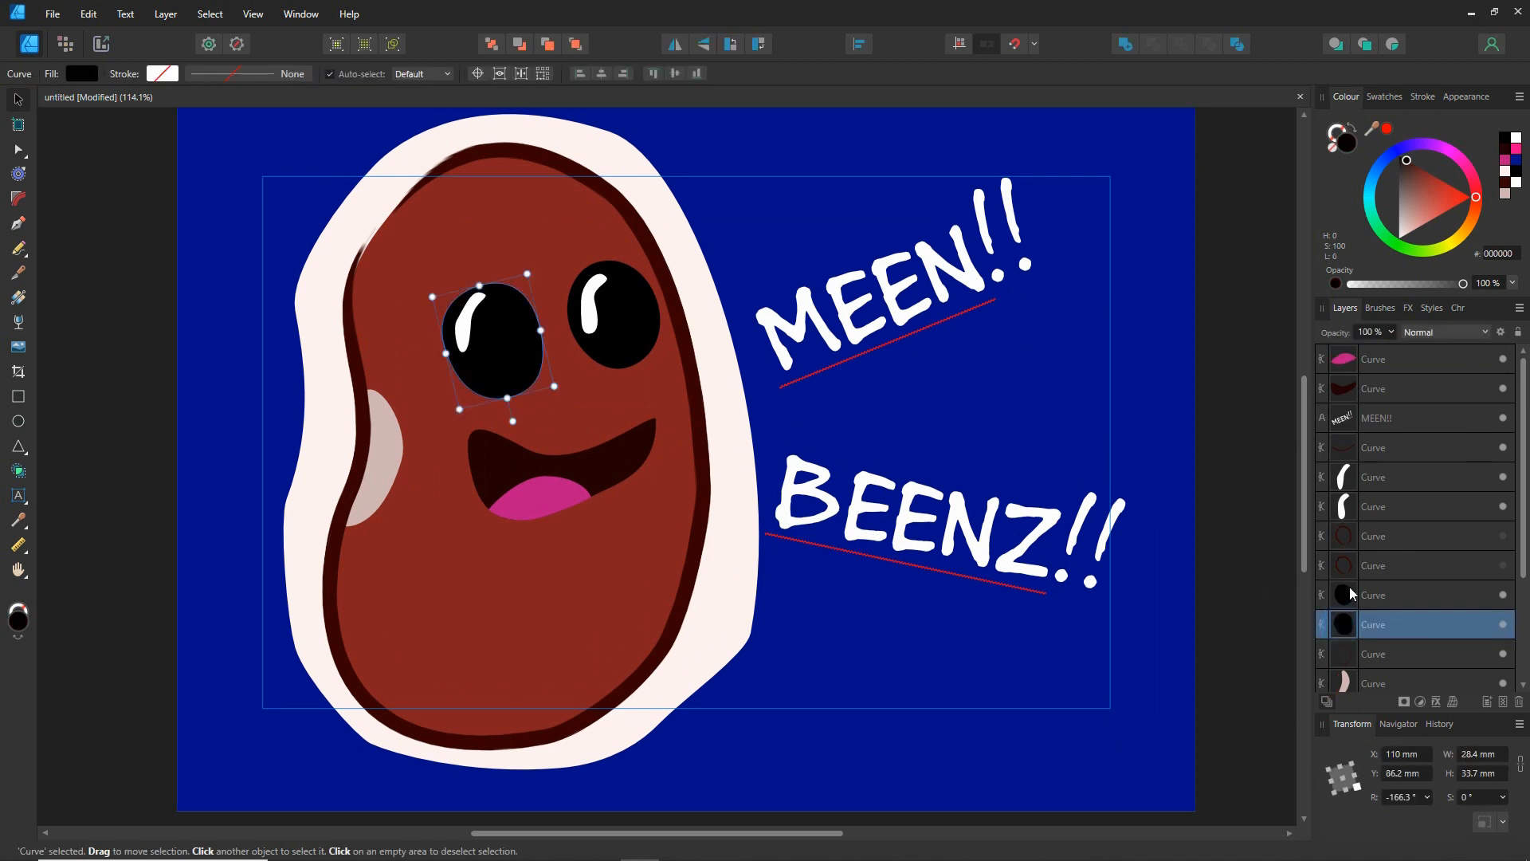
click(1344, 508)
click(1339, 490)
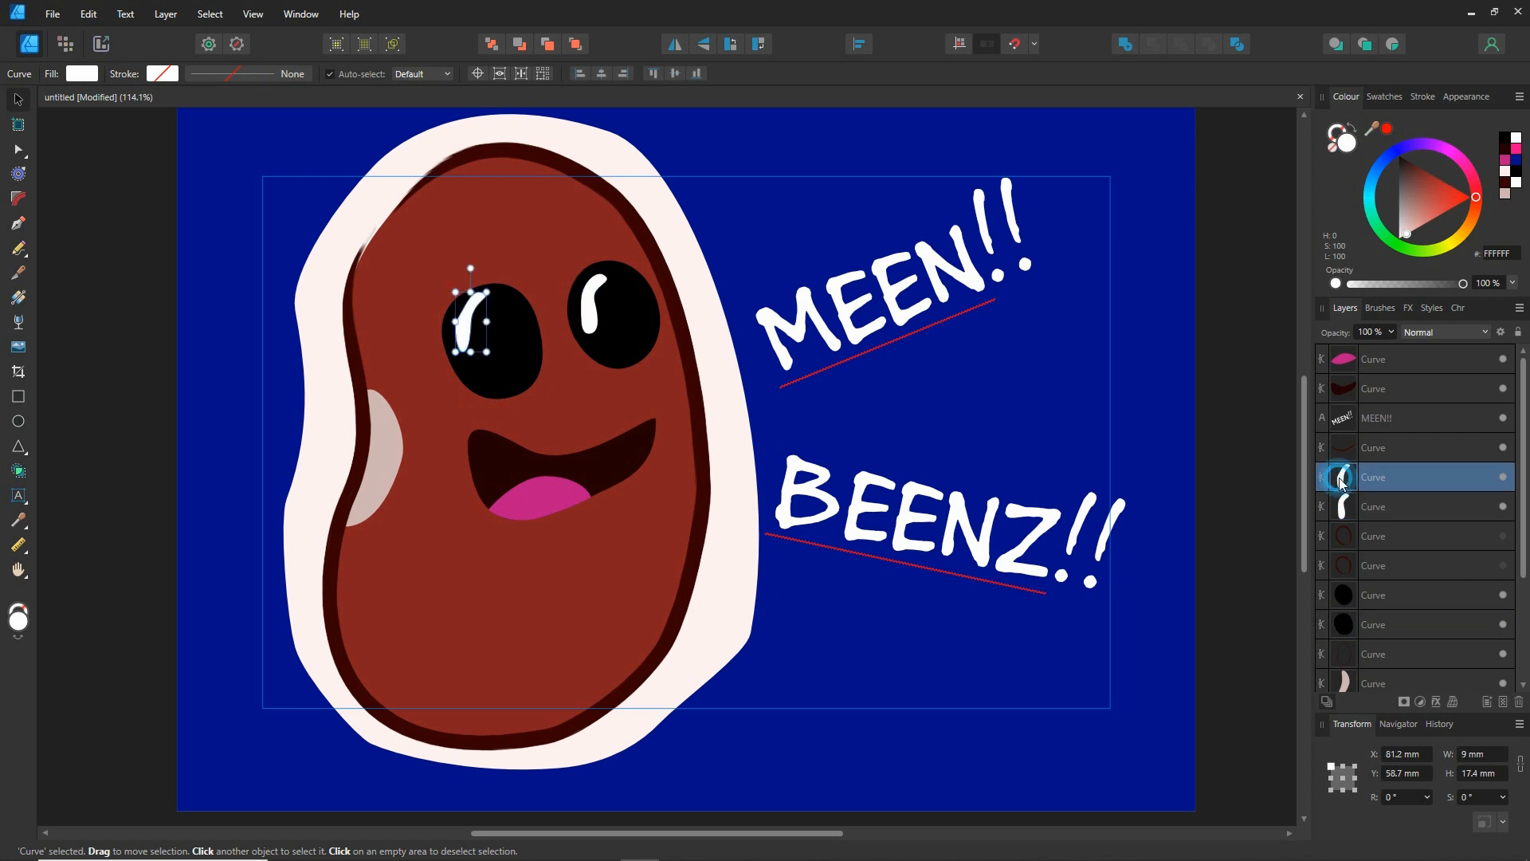
drag(1342, 479, 1339, 607)
click(1343, 478)
drag(1344, 478, 1326, 545)
Group the right eye's black shape with its white highlight
click(1347, 563)
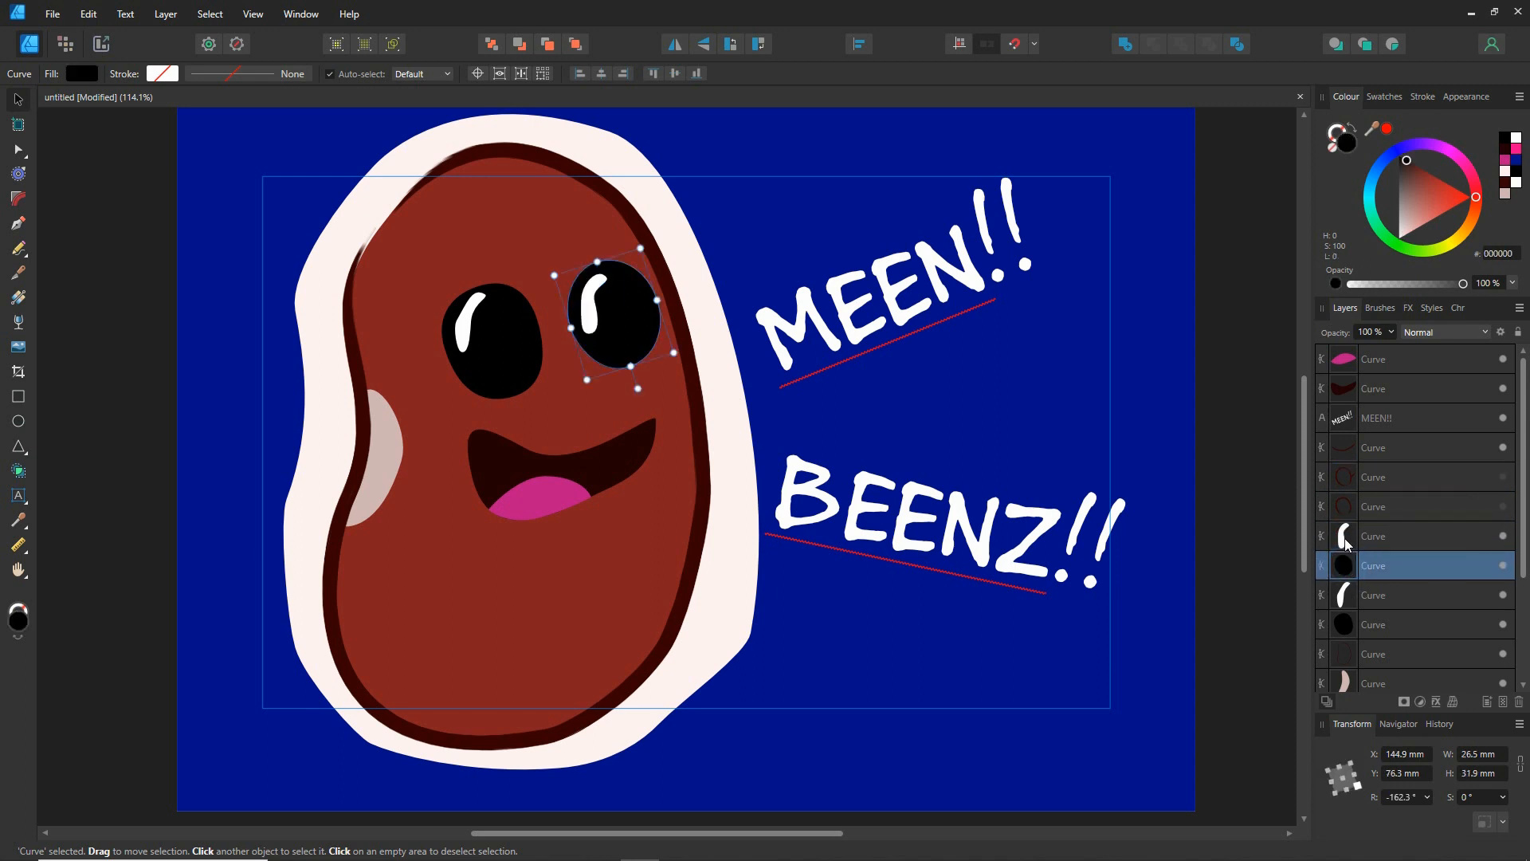
click(1346, 542)
click(1347, 565)
shift+click(1347, 538)
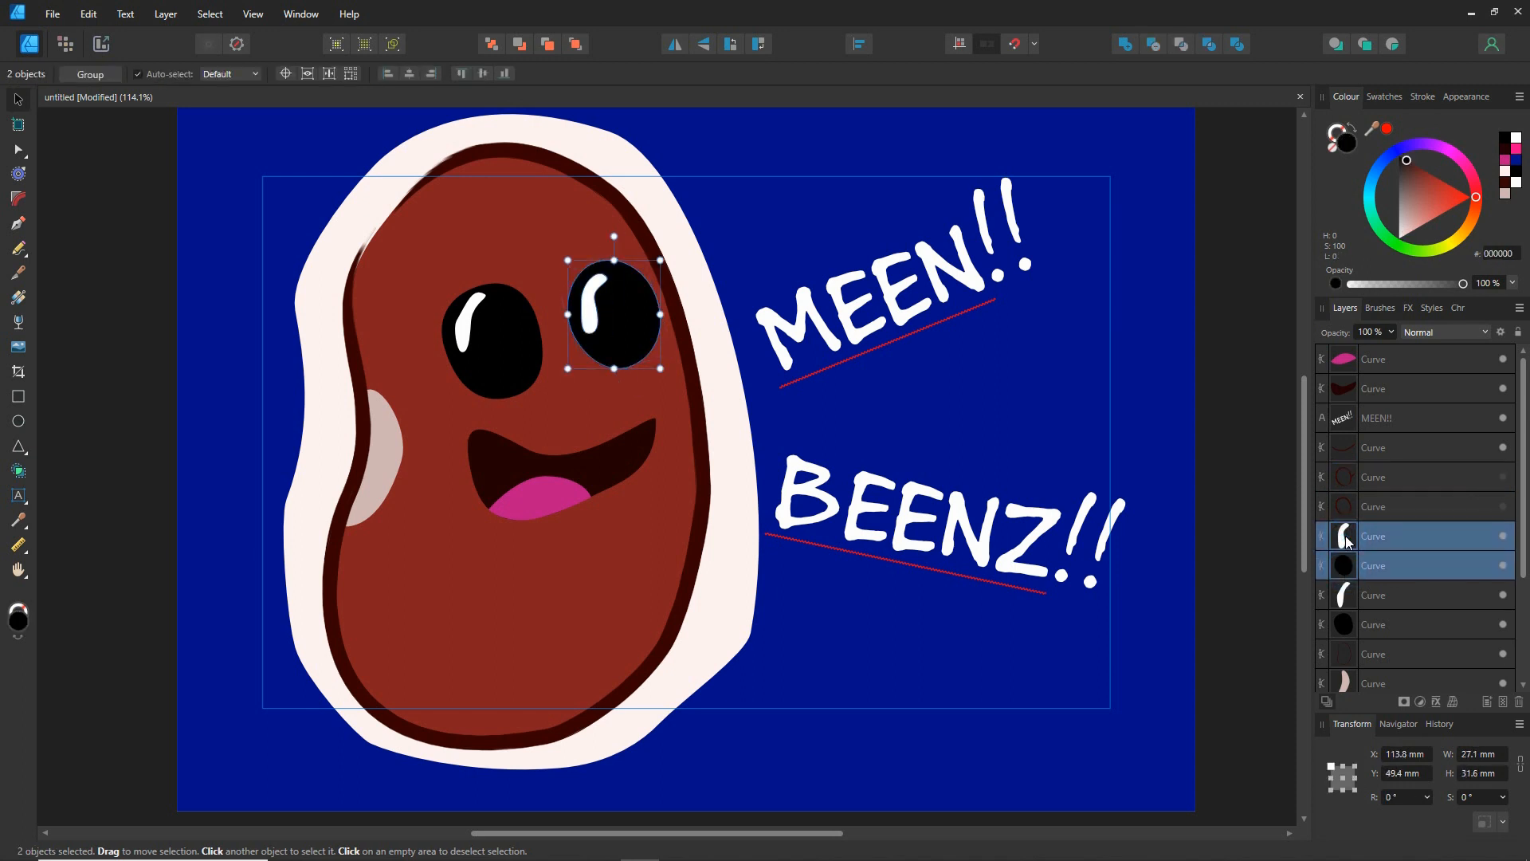
right_click(1350, 528)
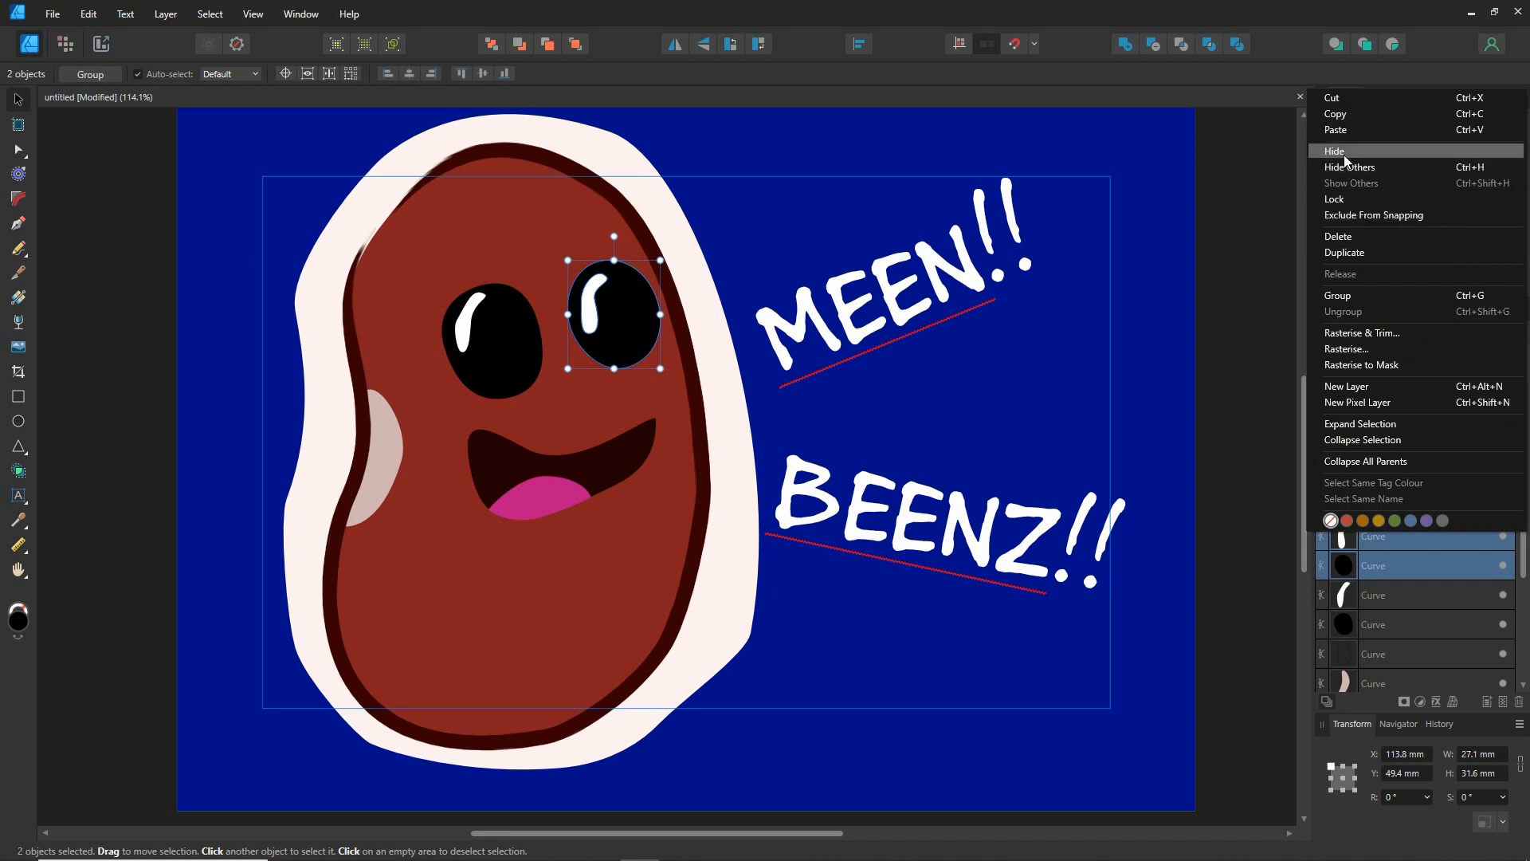
click(1347, 294)
Group the left eye's black shape with its white highlight
click(1346, 593)
shift+click(1345, 574)
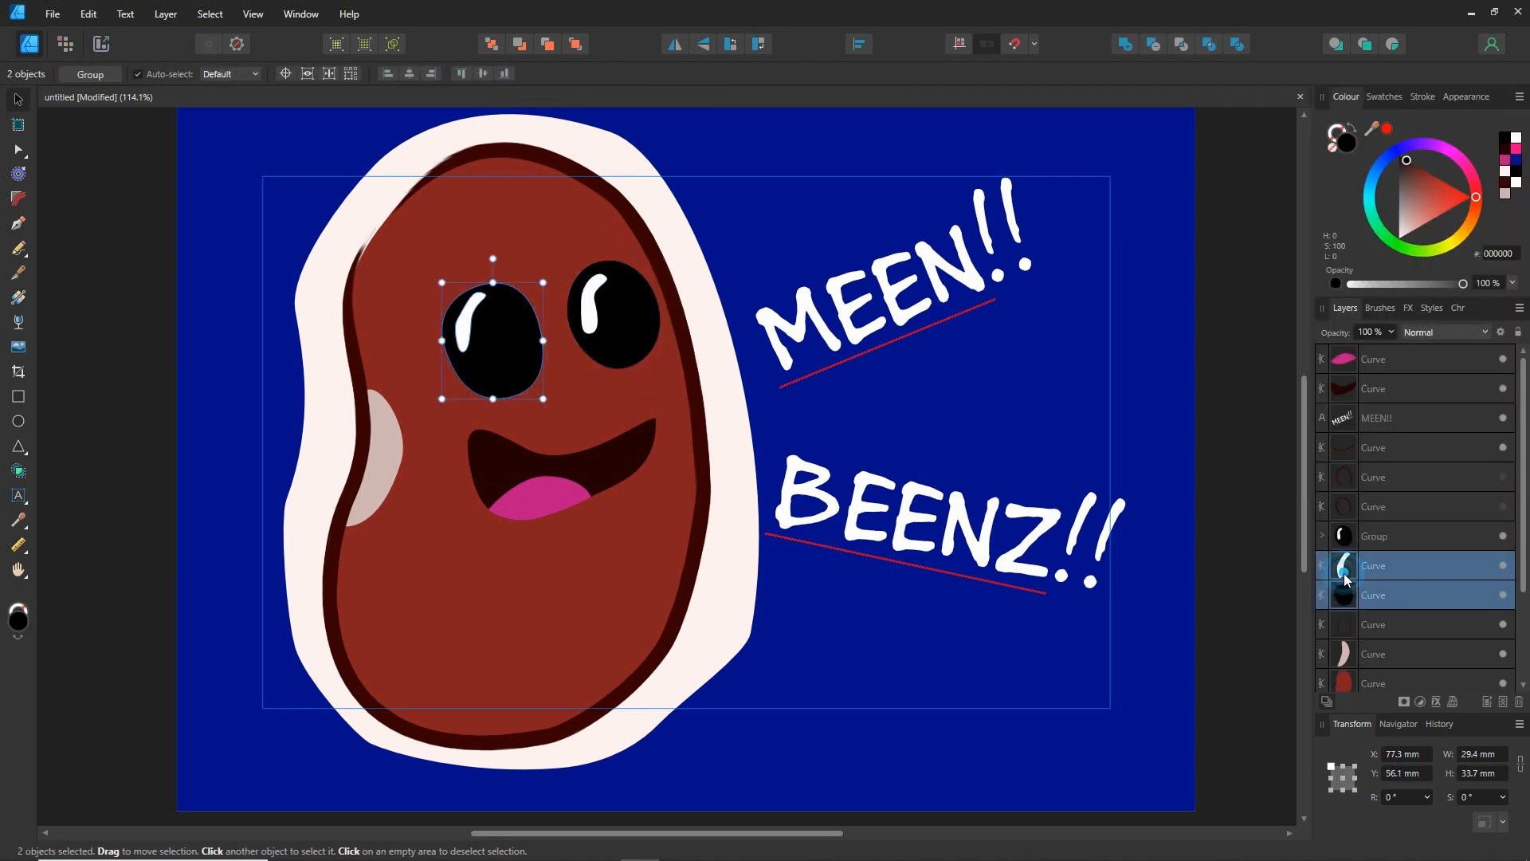
right_click(1343, 572)
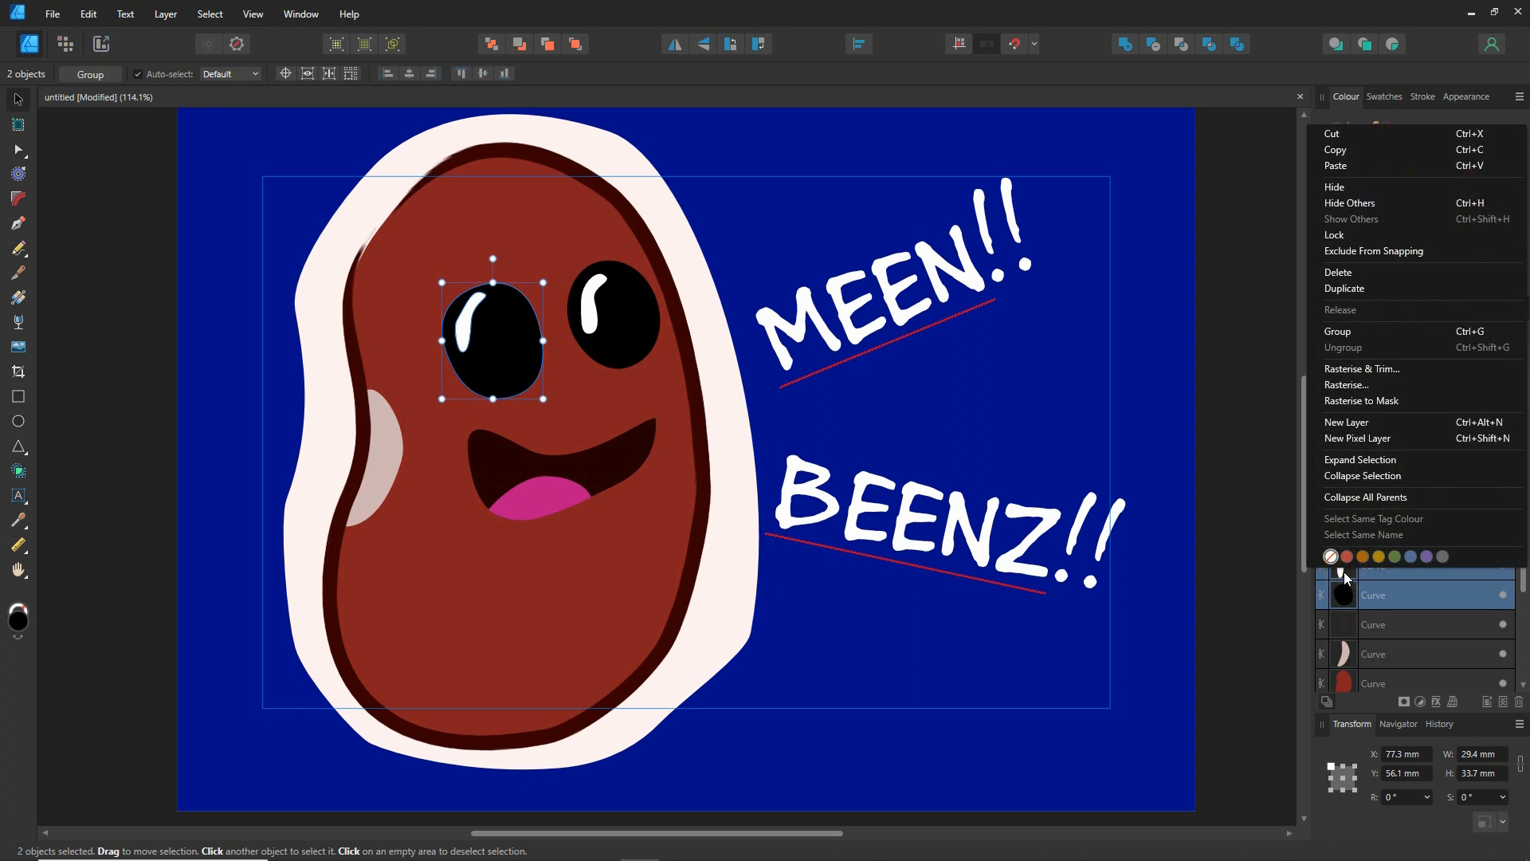
click(1348, 330)
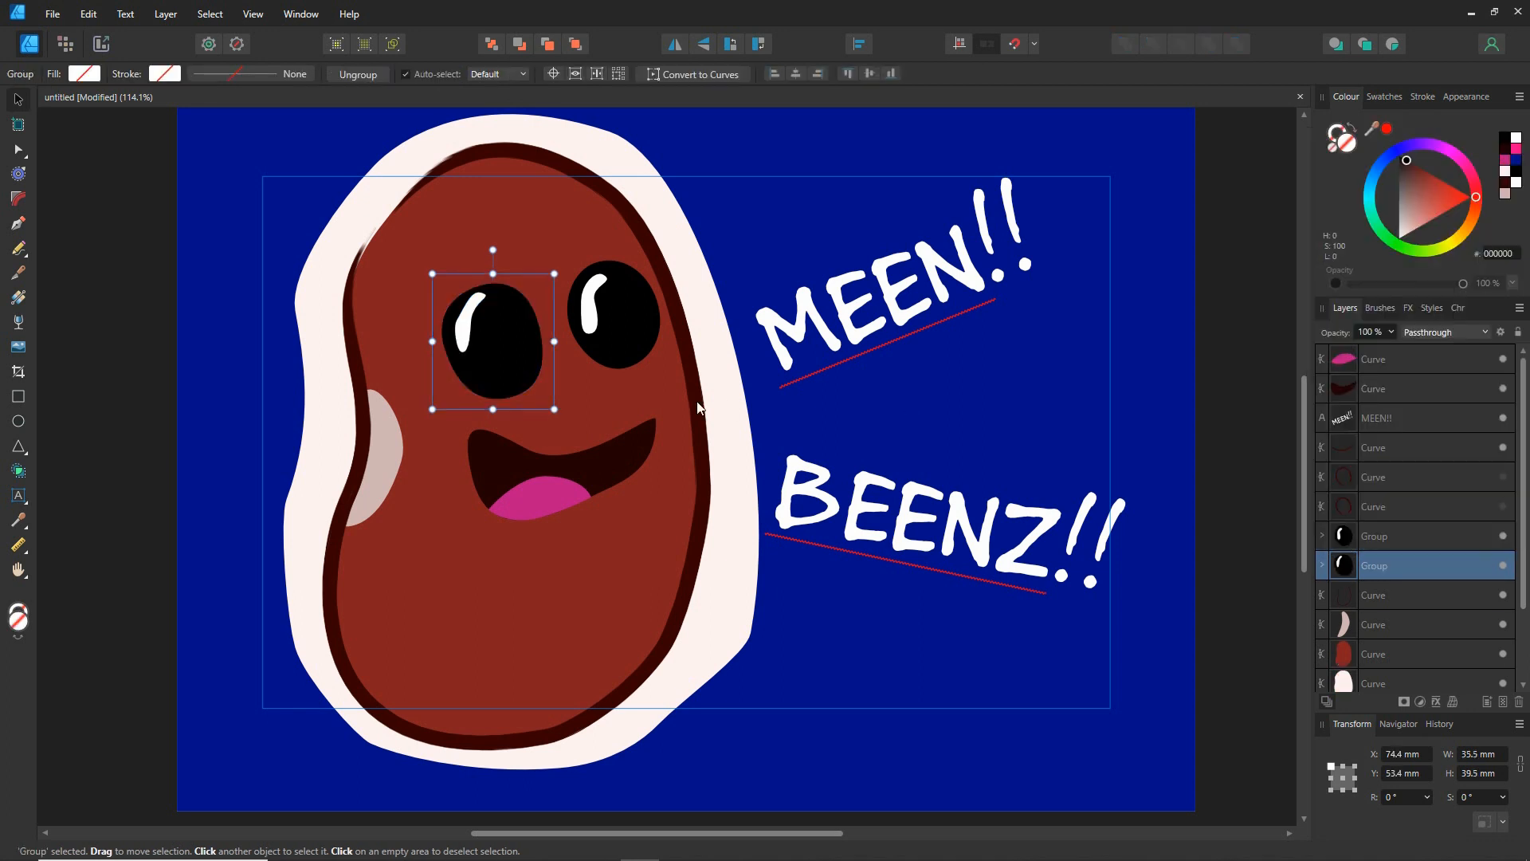
Group the dark mouth shape with the pink tongue
click(1343, 388)
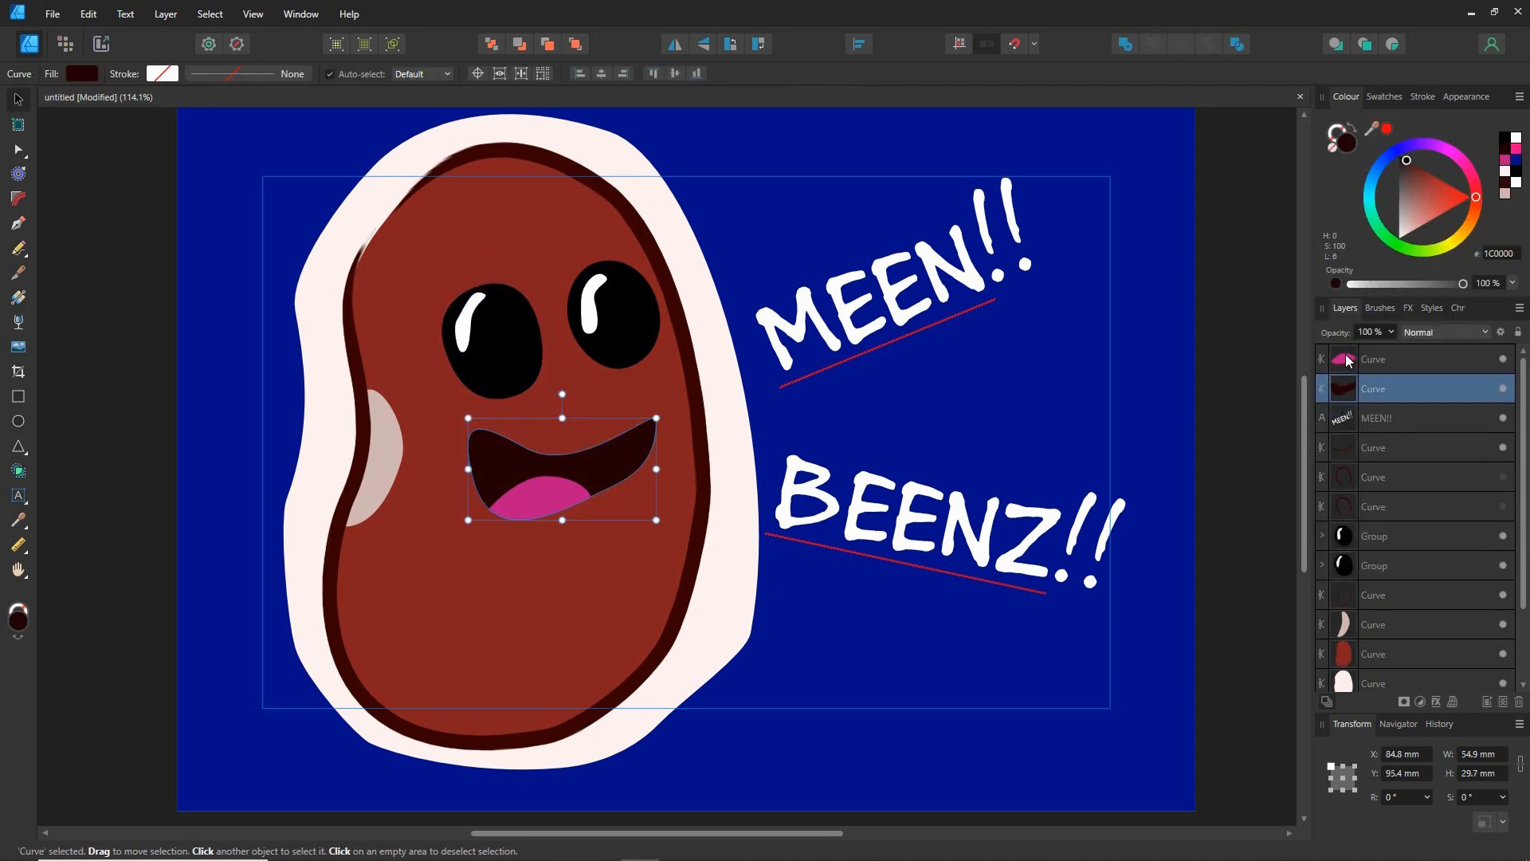
shift+click(1345, 360)
right_click(1347, 365)
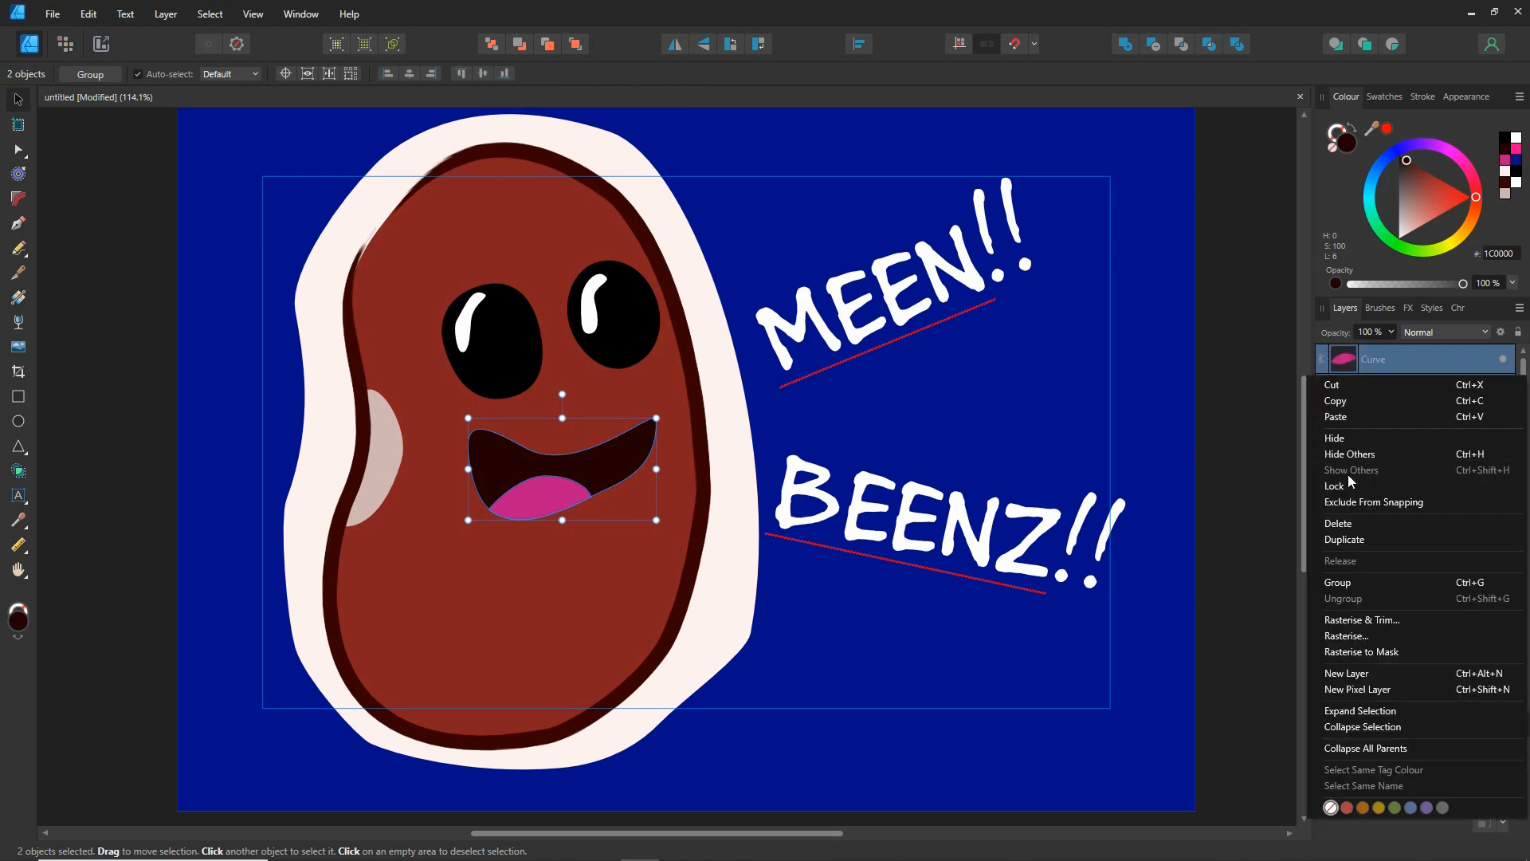
click(1338, 582)
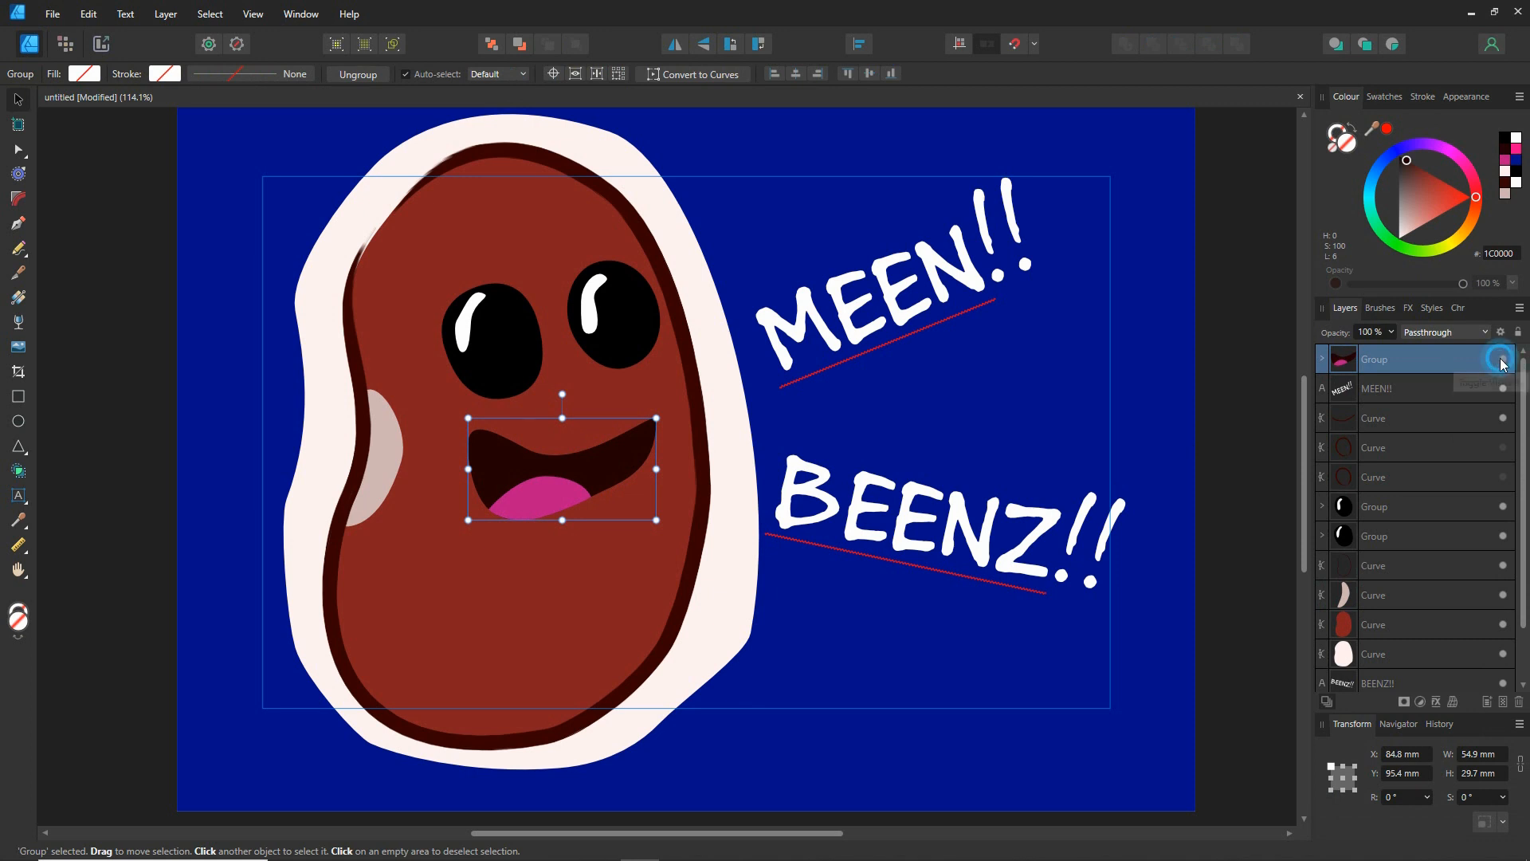
Switch the mouth group's visibility off and on repeatedly to compare the bean with and without it
click(1502, 358)
click(1502, 360)
click(1502, 359)
click(1502, 360)
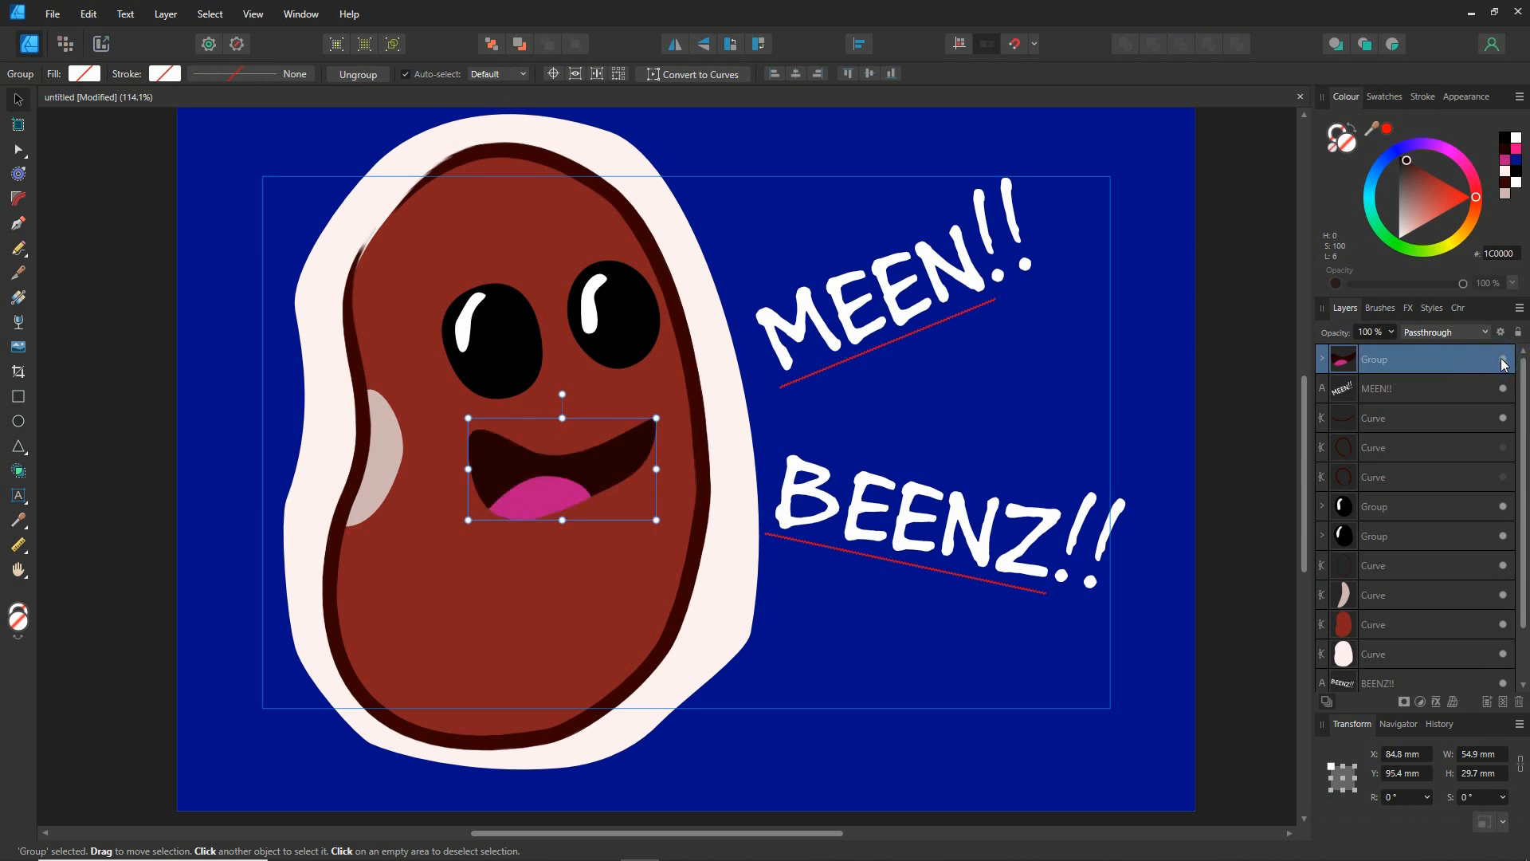
click(1502, 359)
click(1502, 360)
click(1502, 360)
click(1502, 360)
click(1502, 359)
click(1502, 359)
click(1502, 359)
click(1502, 359)
click(1502, 359)
click(1502, 359)
click(1502, 359)
click(1502, 359)
Draw a nearly horizontal Pencil line about 31 mm long across the bean's left edge and apply the Outliner (character) ink brush
click(502, 324)
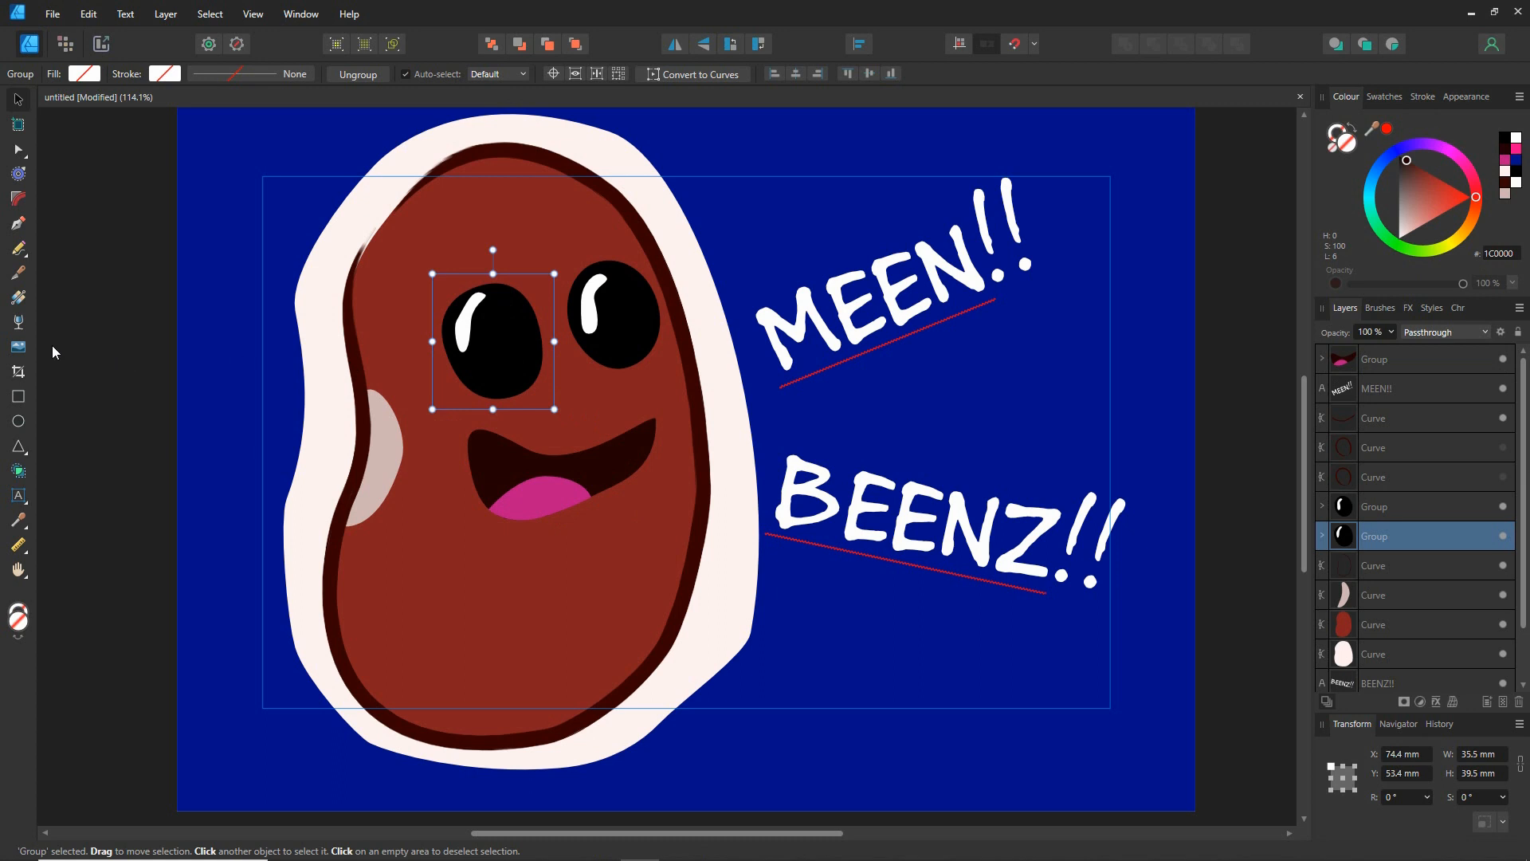
click(19, 248)
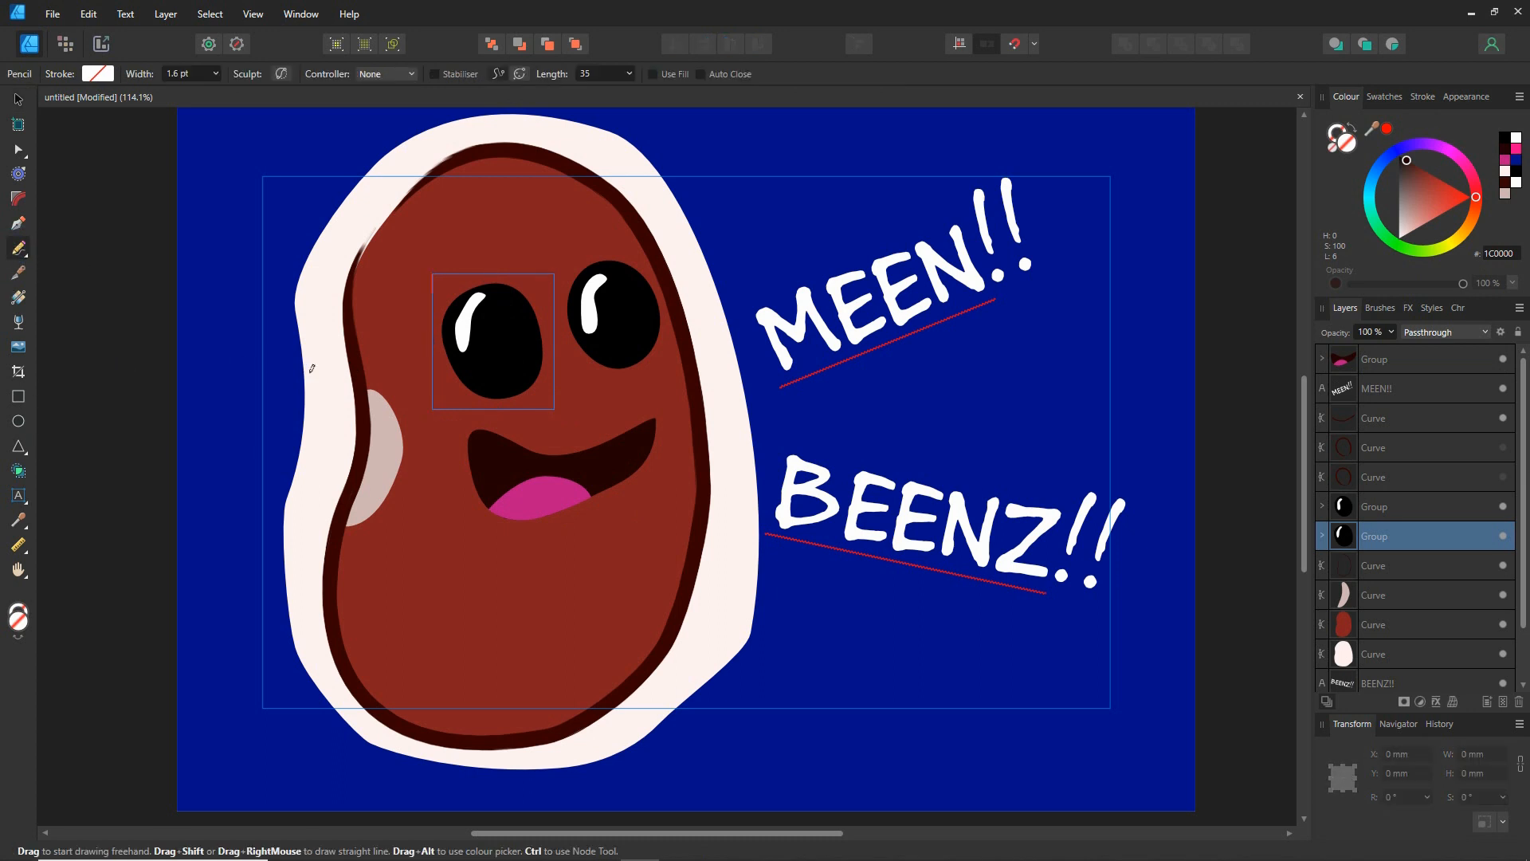
drag(273, 386, 378, 371)
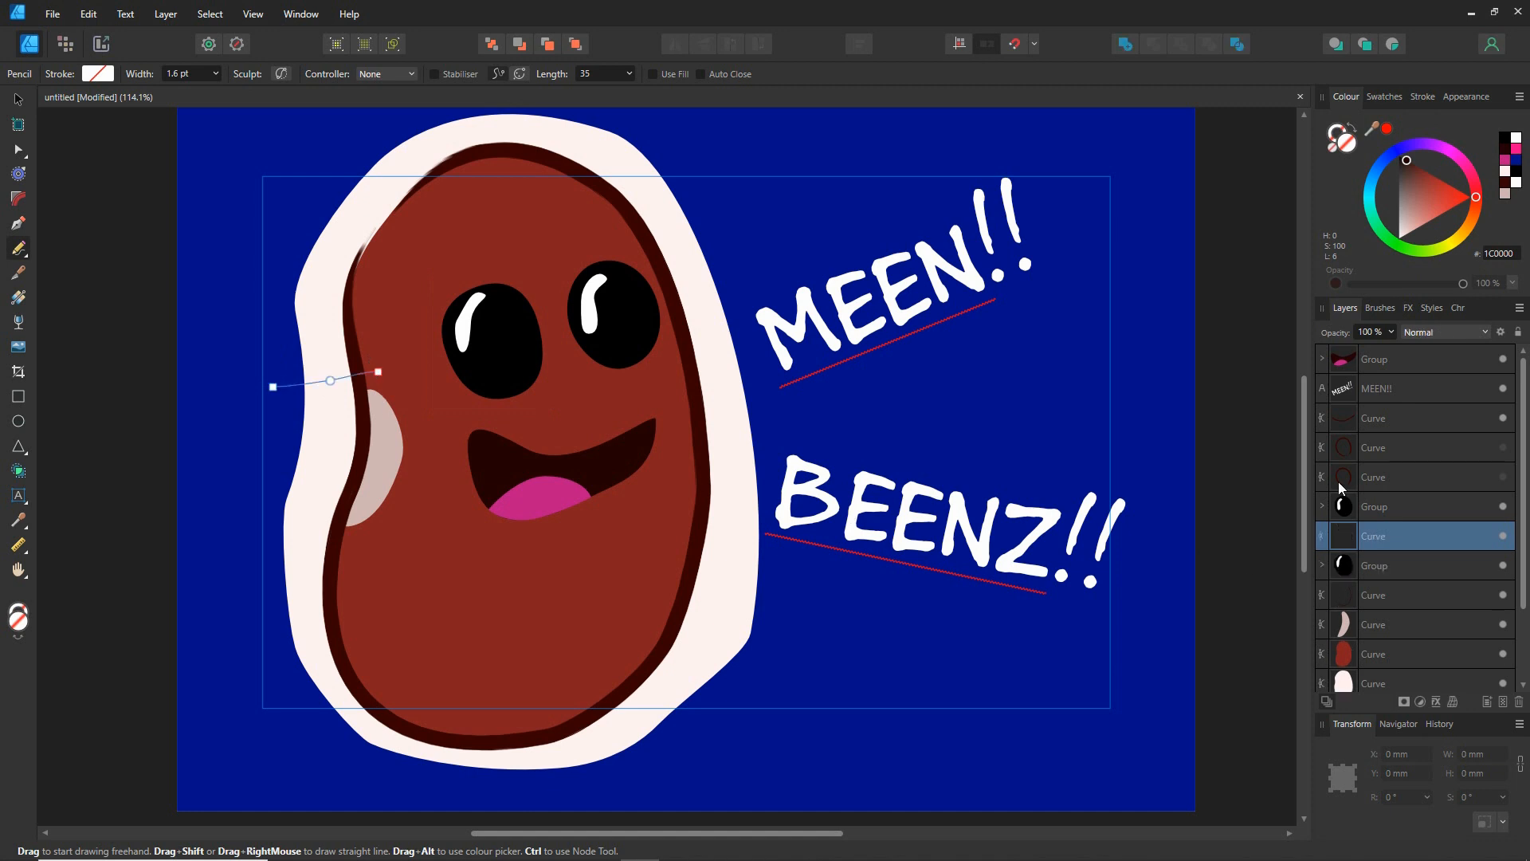
click(1385, 311)
scroll(1471, 650, down, 3)
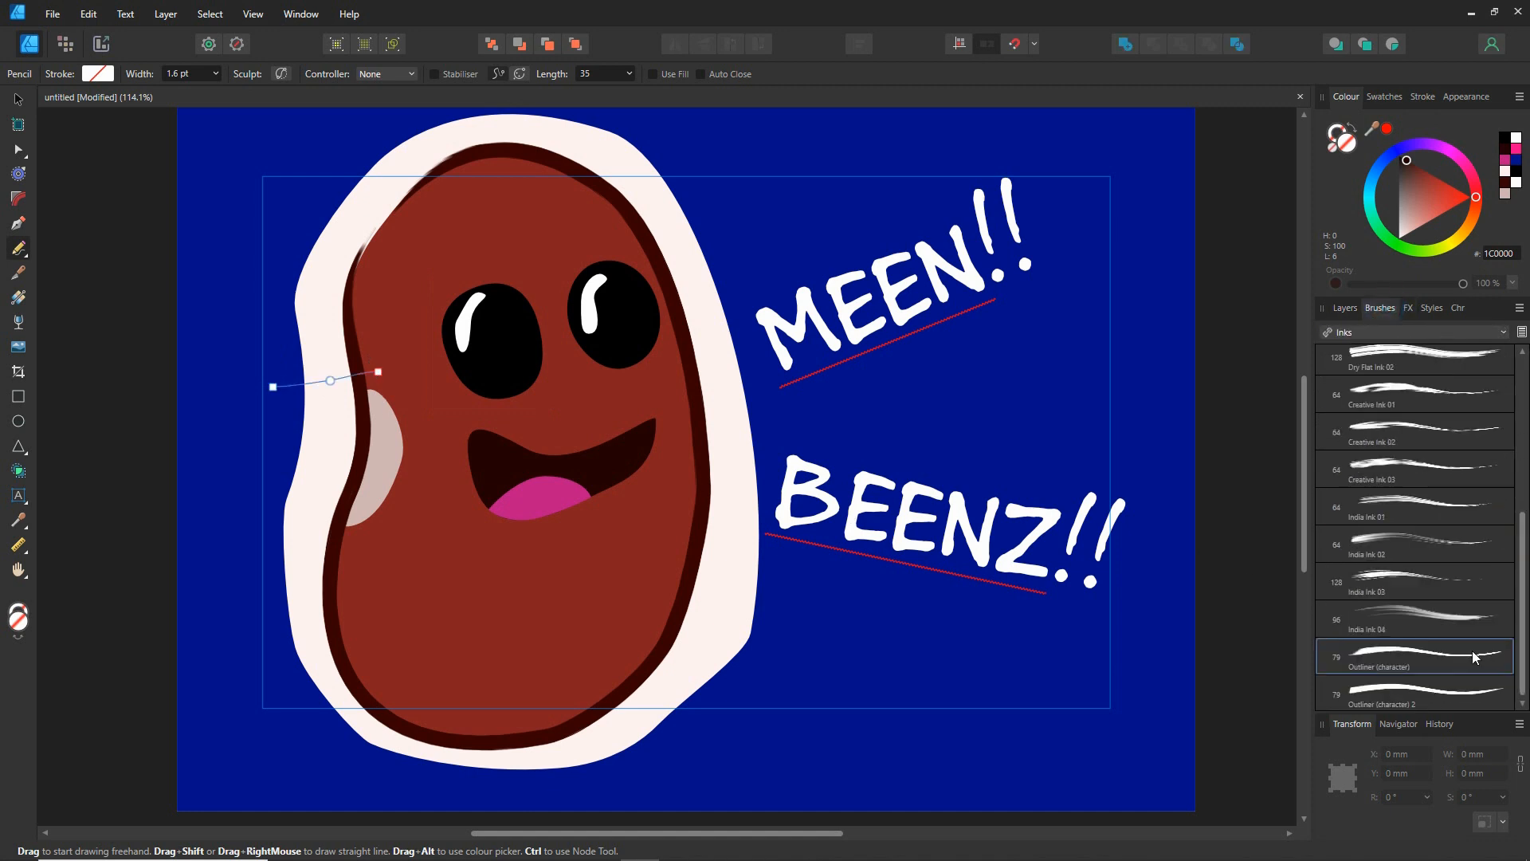
click(1400, 655)
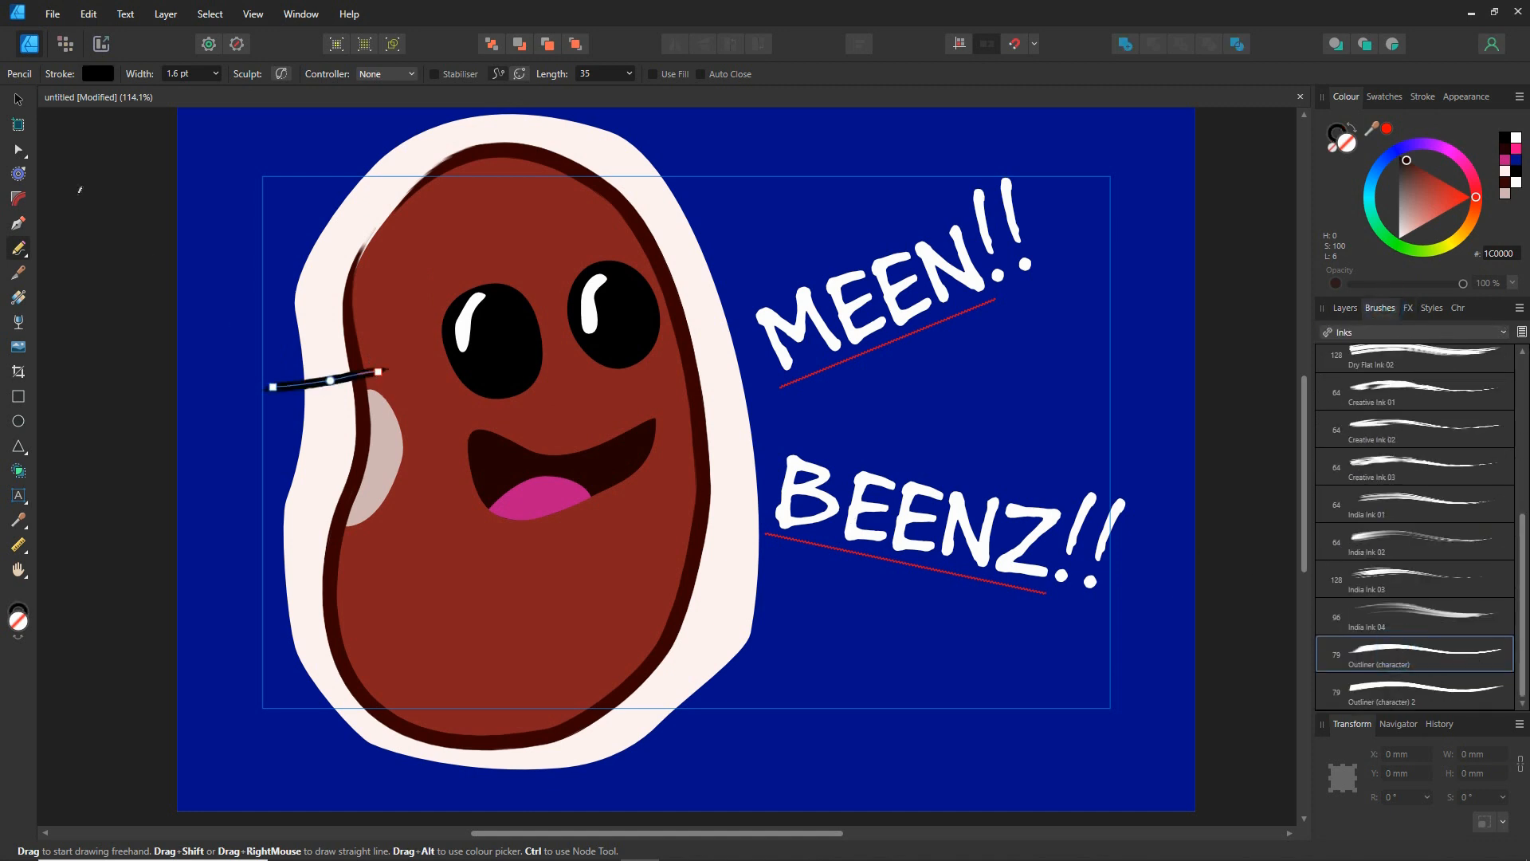
Bend the black brush line slightly downward in the middle and move it across the lower part of the left eye
click(19, 150)
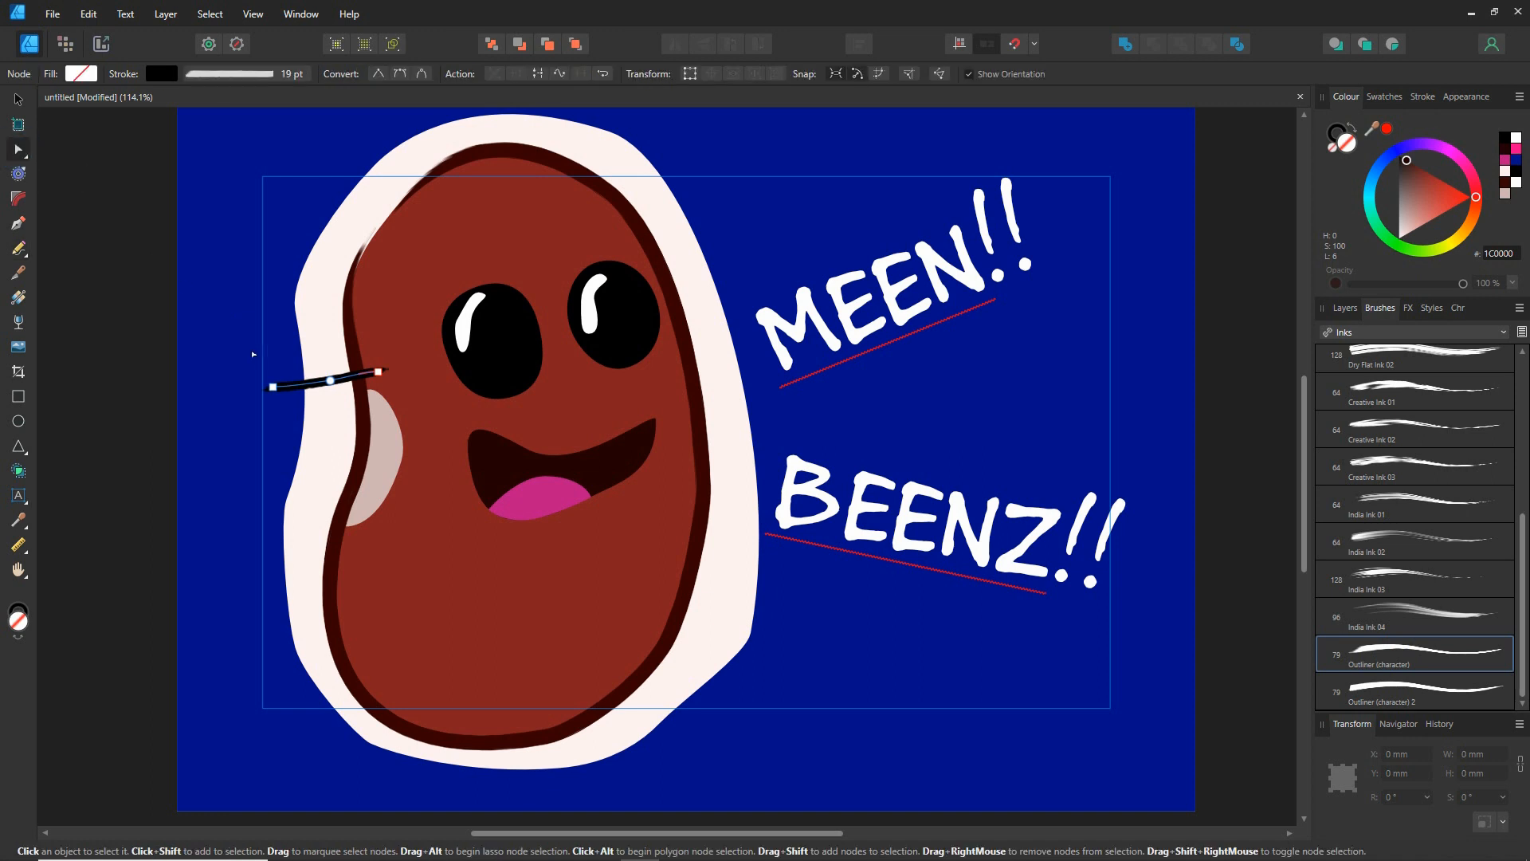
drag(331, 381, 329, 384)
drag(231, 354, 436, 403)
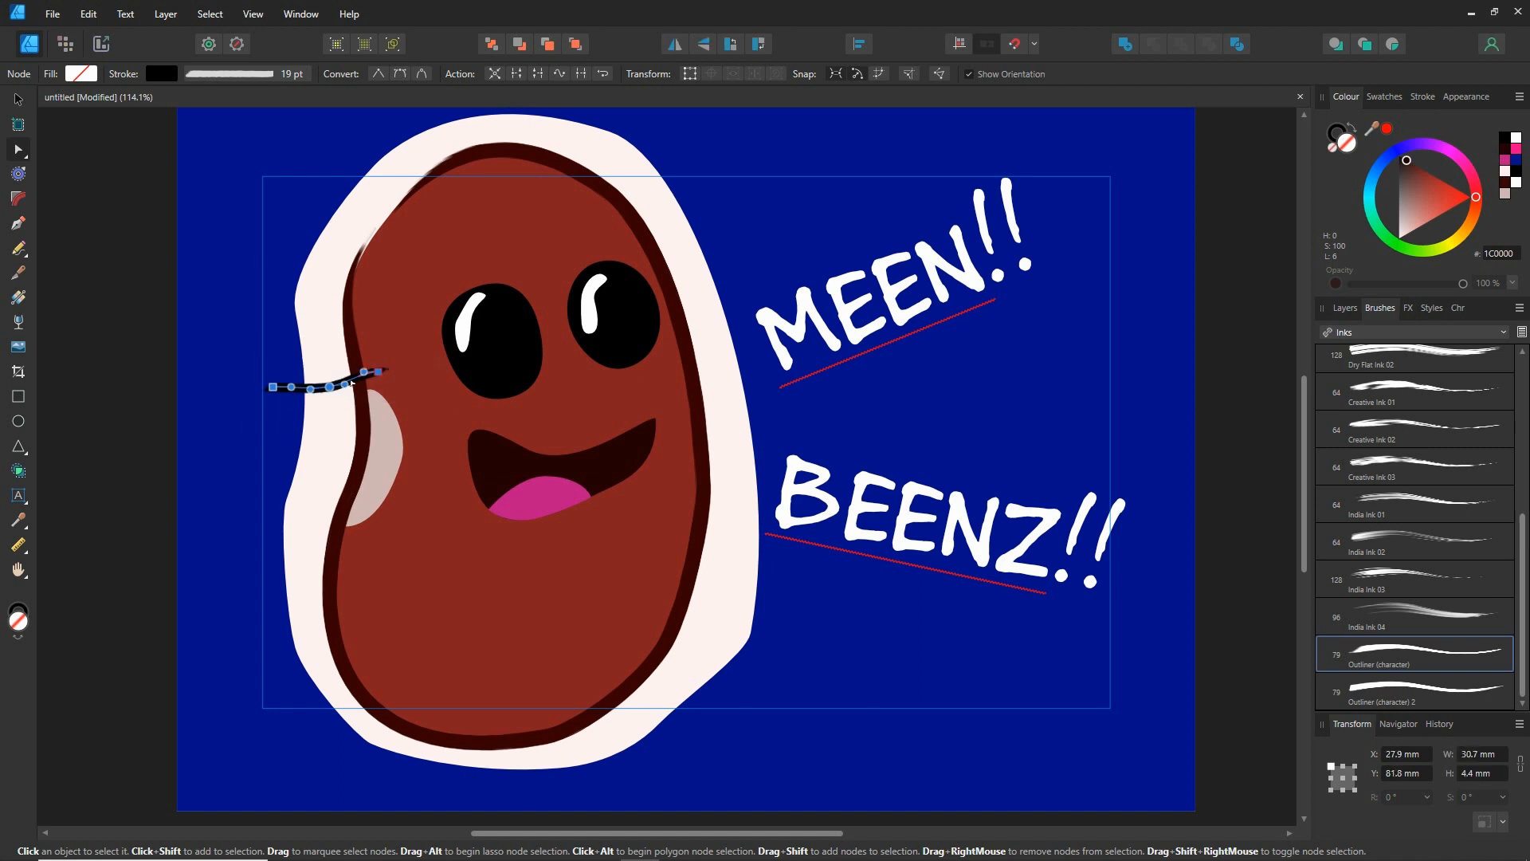
mouse_move(330, 385)
mouse_down()
mouse_move(502, 344)
mouse_move(517, 382)
mouse_move(574, 343)
mouse_up()
scroll(517, 380, up, 2)
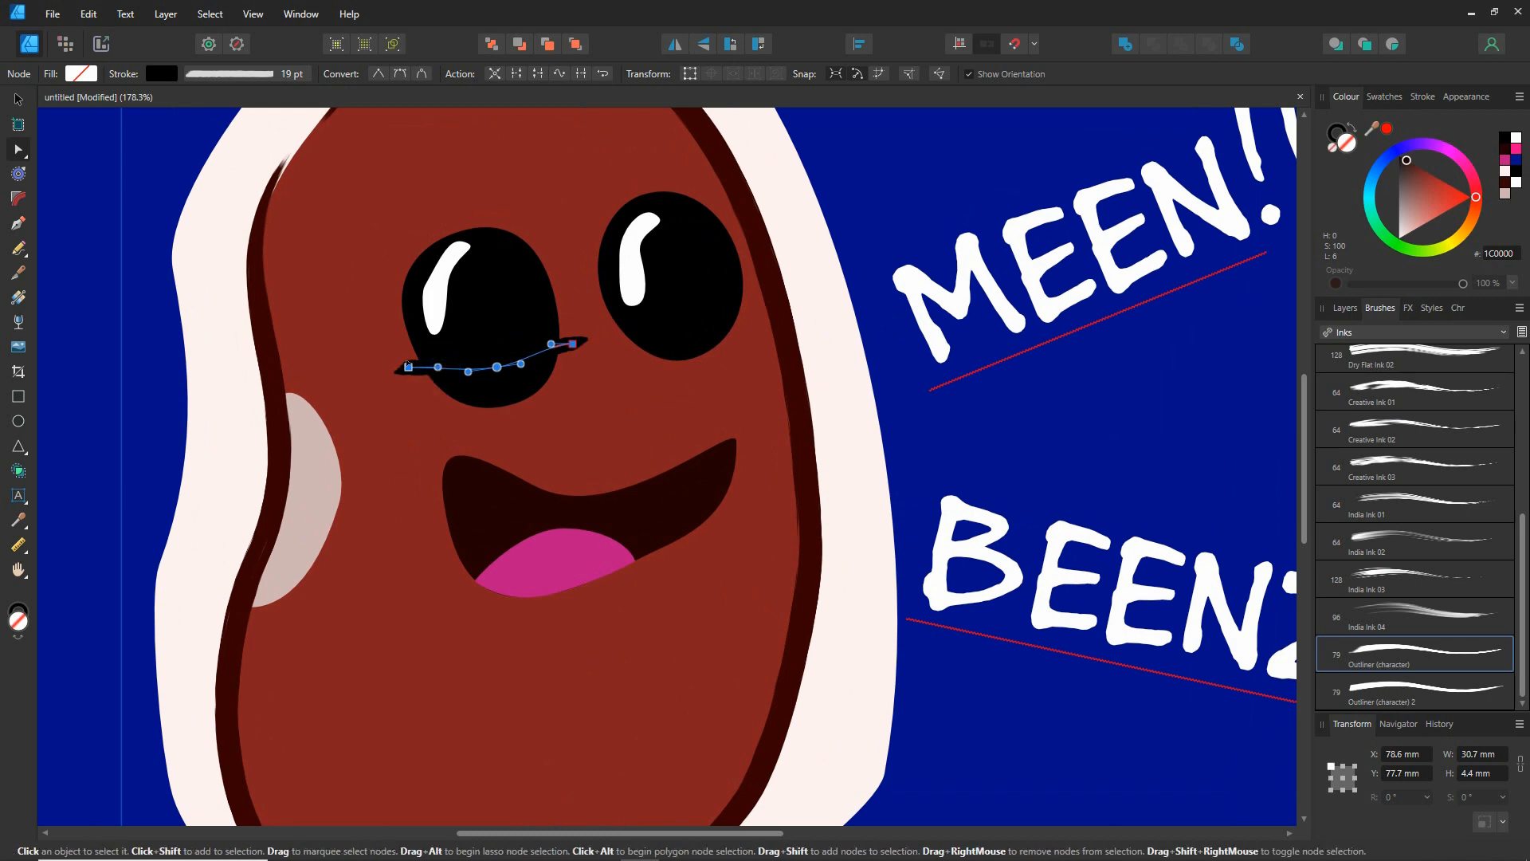
Shorten the black brush line by moving both end nodes inward so it spans about 20 mm within the left eye
click(382, 390)
click(400, 363)
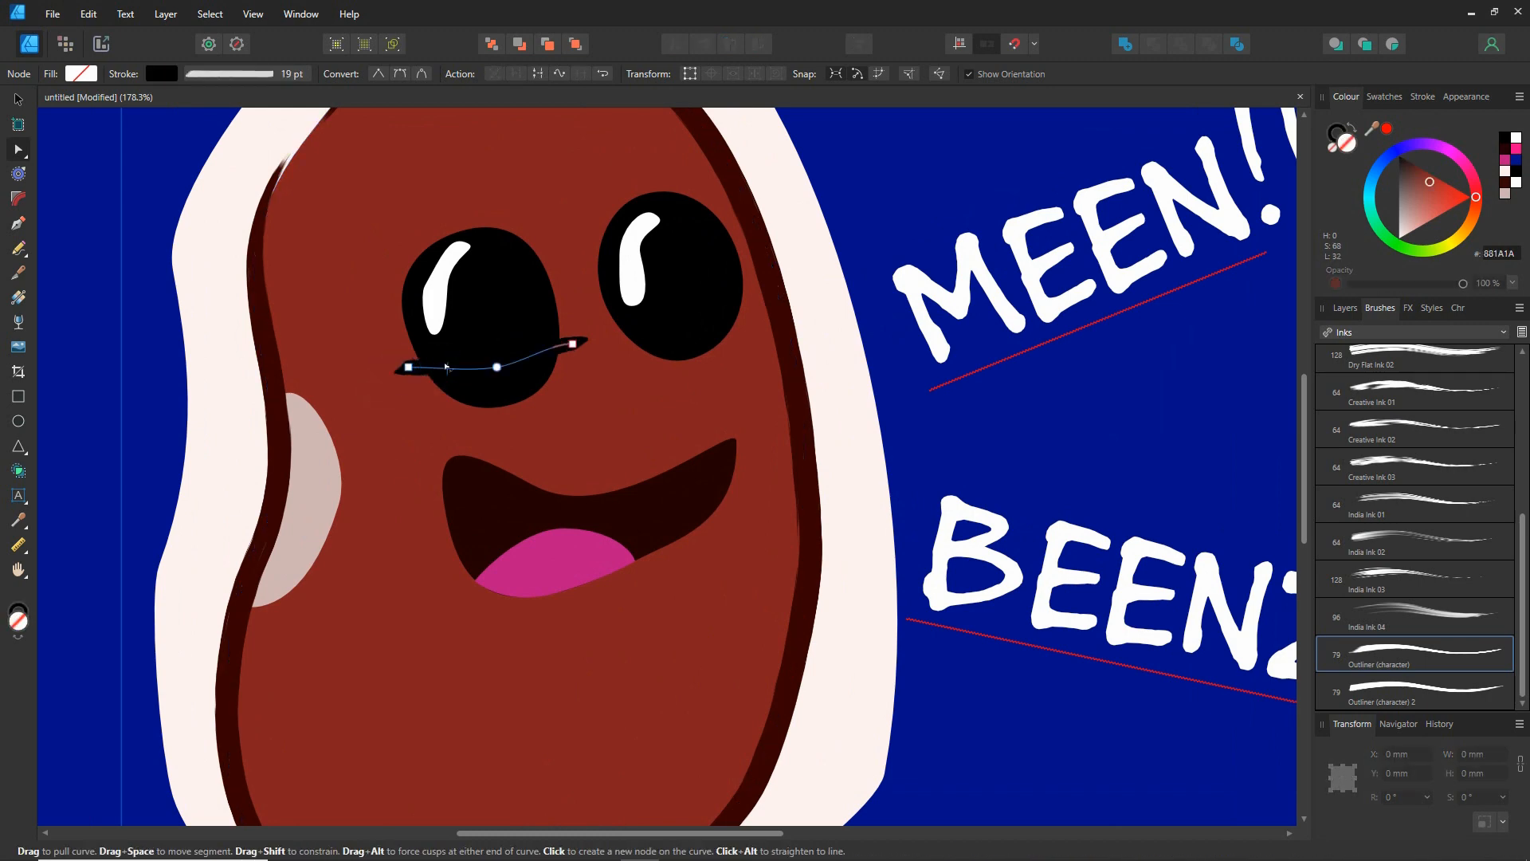
click(488, 368)
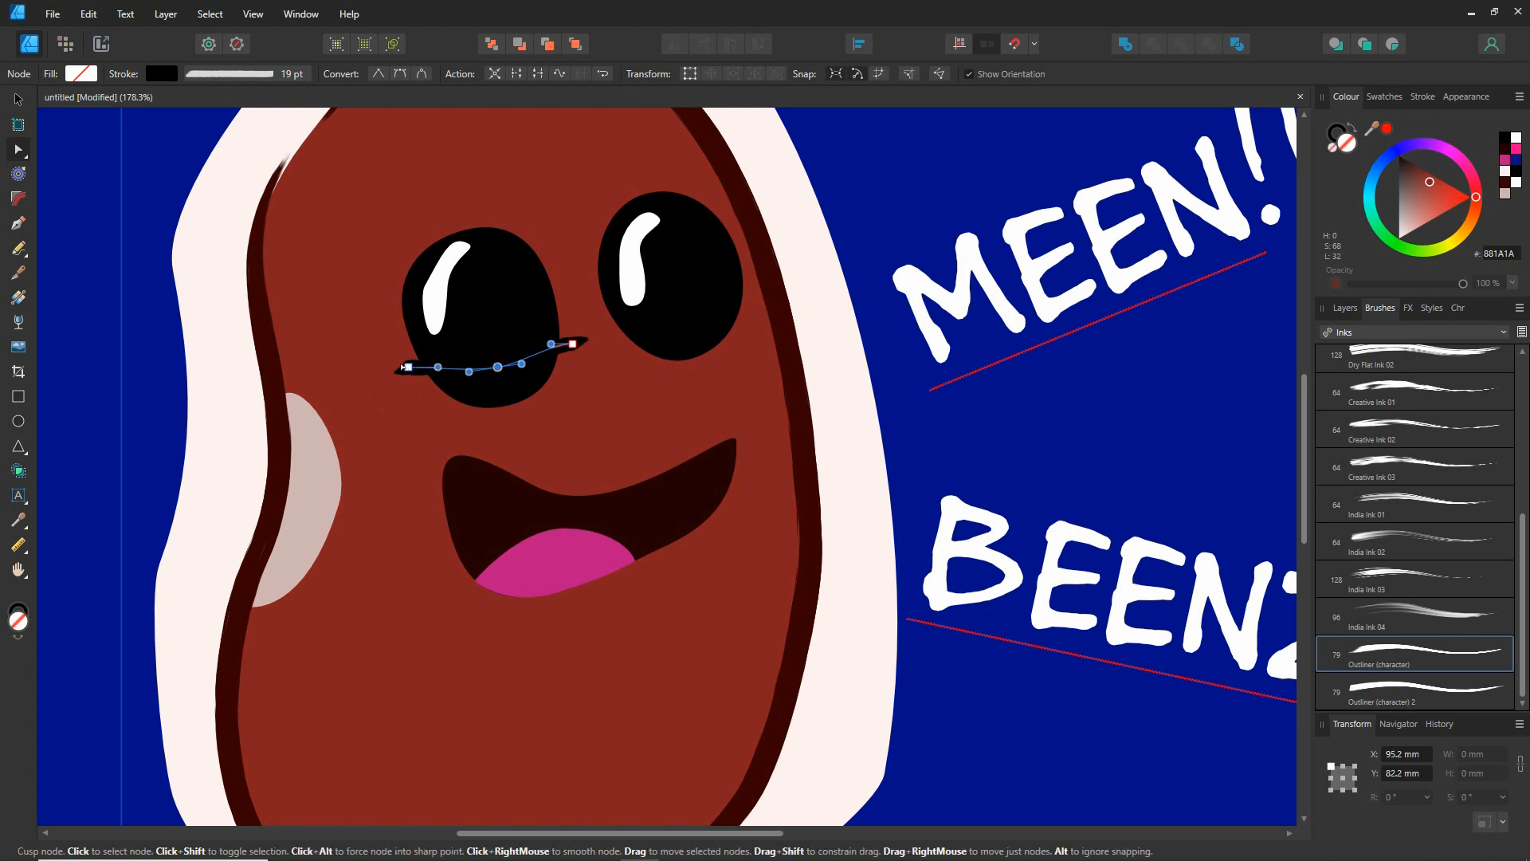
drag(409, 365, 439, 358)
mouse_move(573, 343)
mouse_down()
mouse_move(483, 366)
mouse_move(531, 353)
mouse_up()
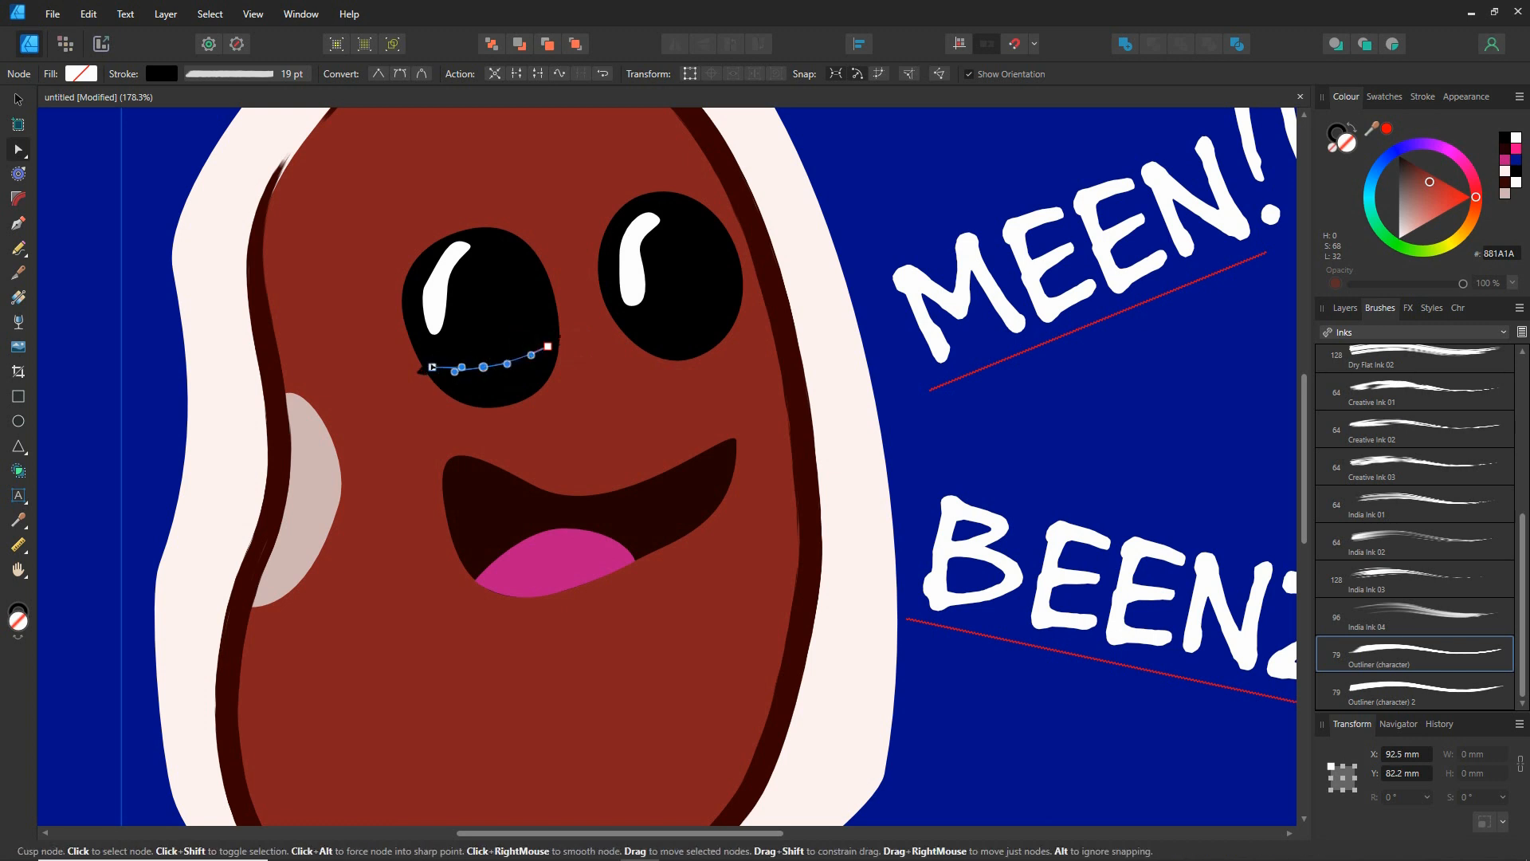
mouse_move(462, 367)
mouse_down()
mouse_move(453, 381)
mouse_move(466, 369)
mouse_move(439, 366)
mouse_up()
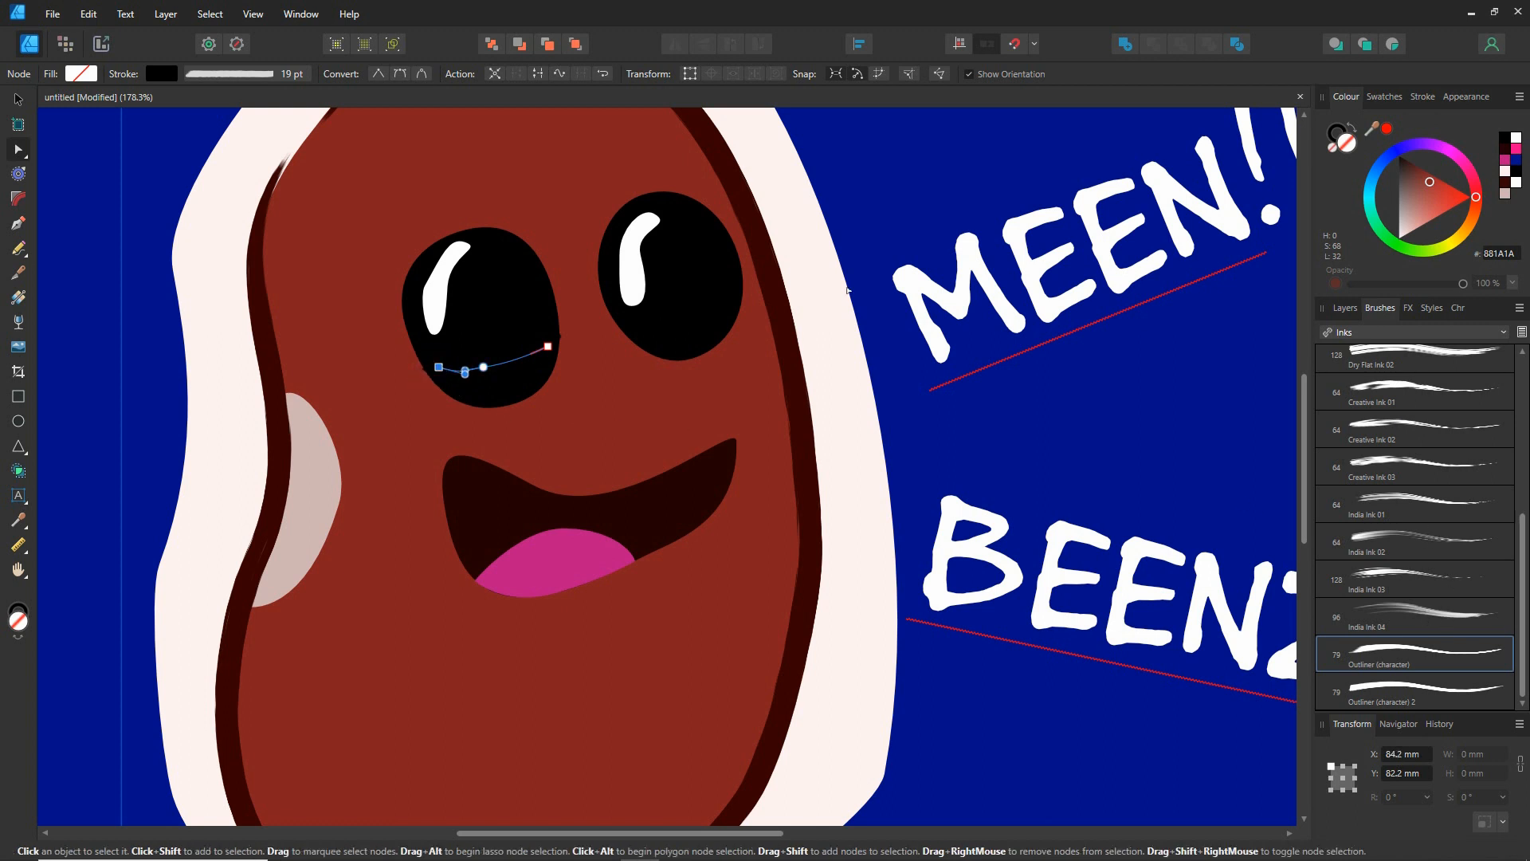
Copy and paste the left eye's line, move the copy onto the lower right eye and rotate it about 8.4°
click(18, 100)
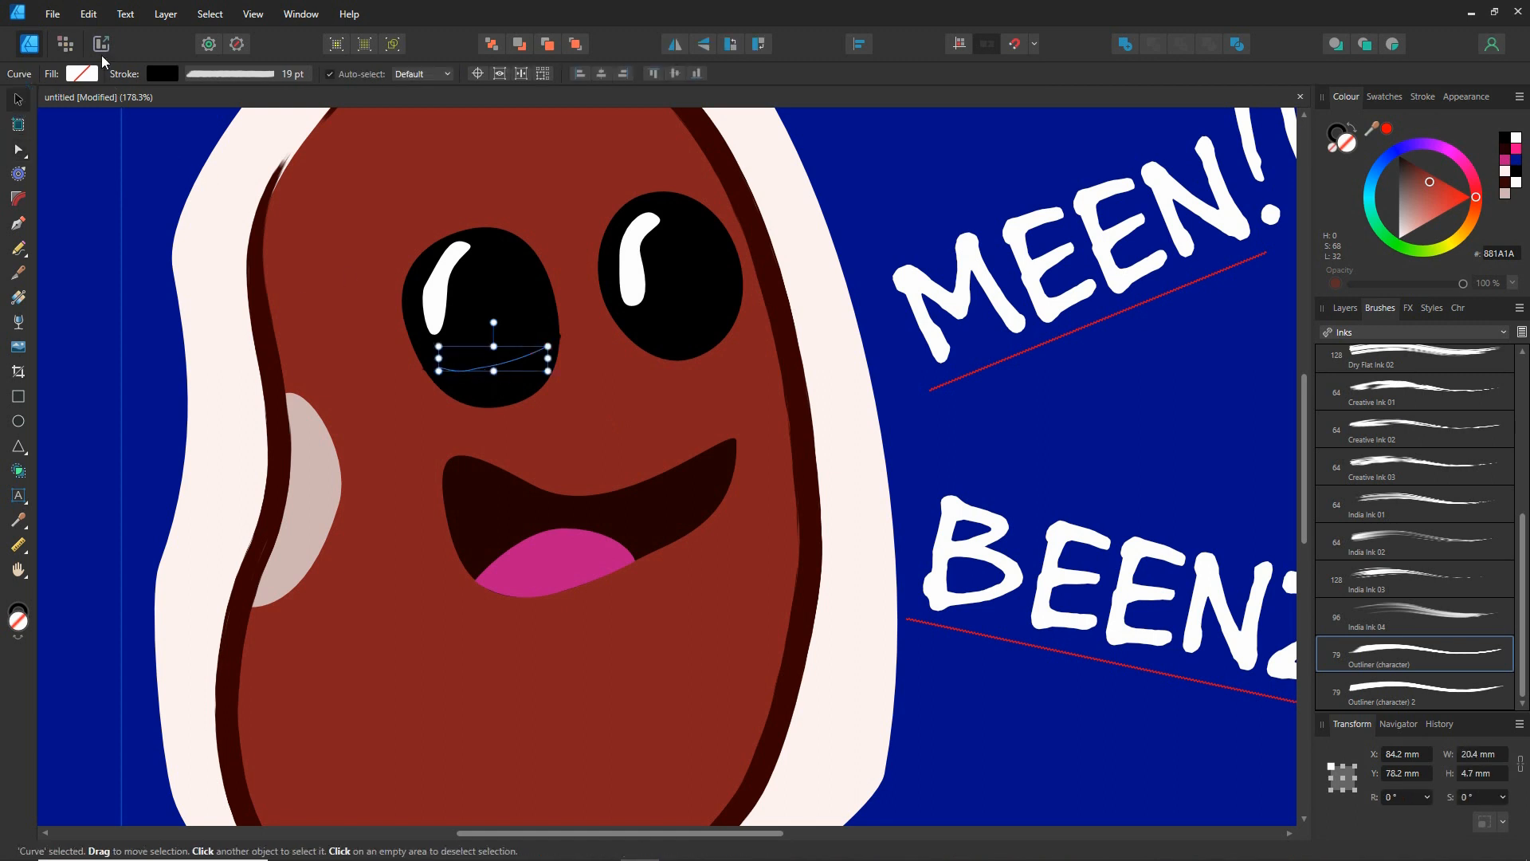
click(87, 14)
click(87, 13)
click(87, 14)
click(116, 98)
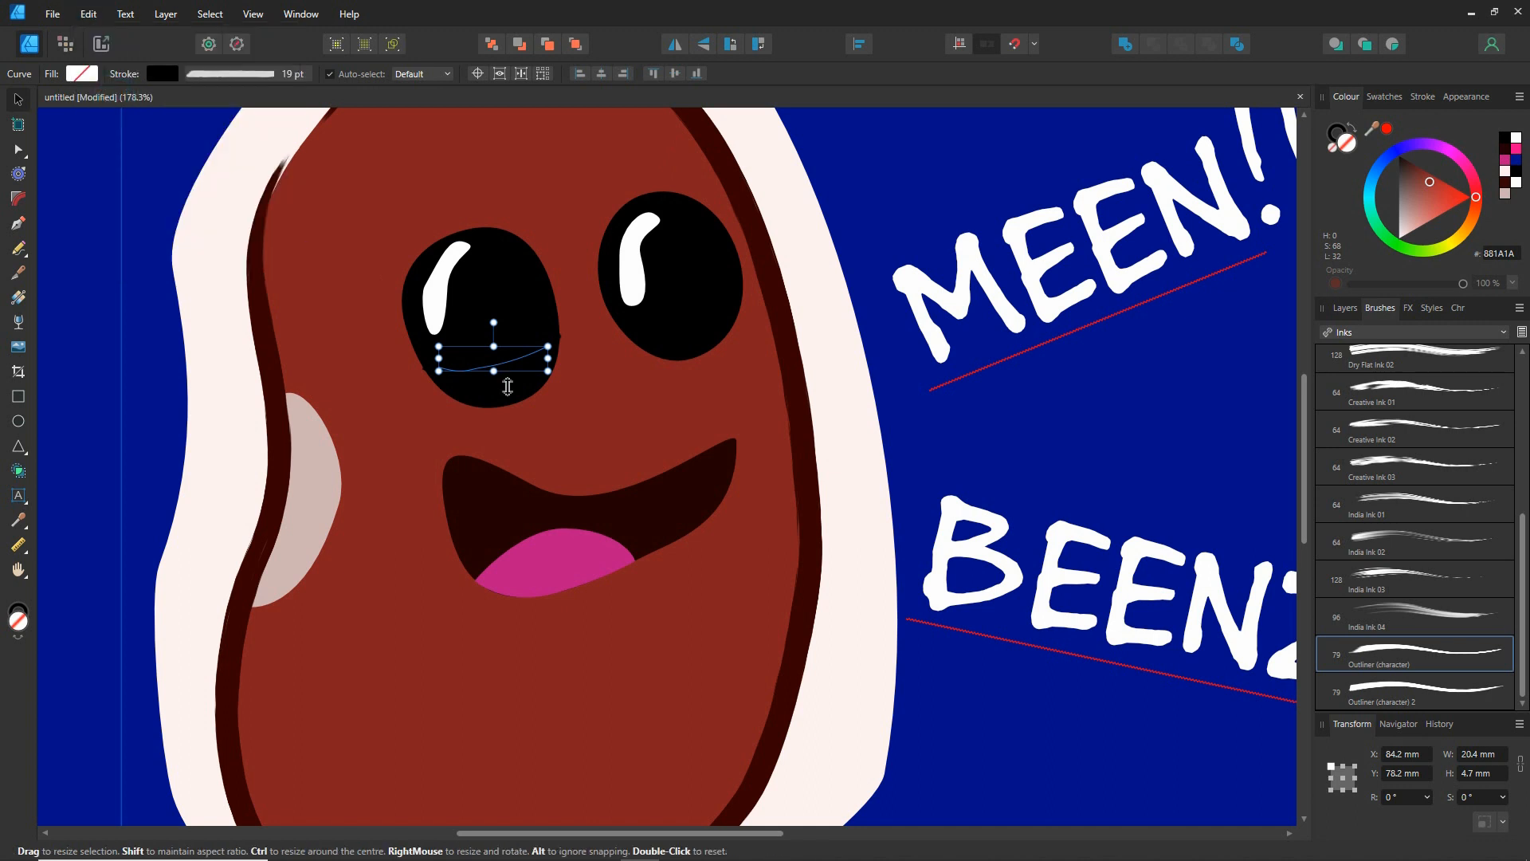
drag(504, 362, 673, 259)
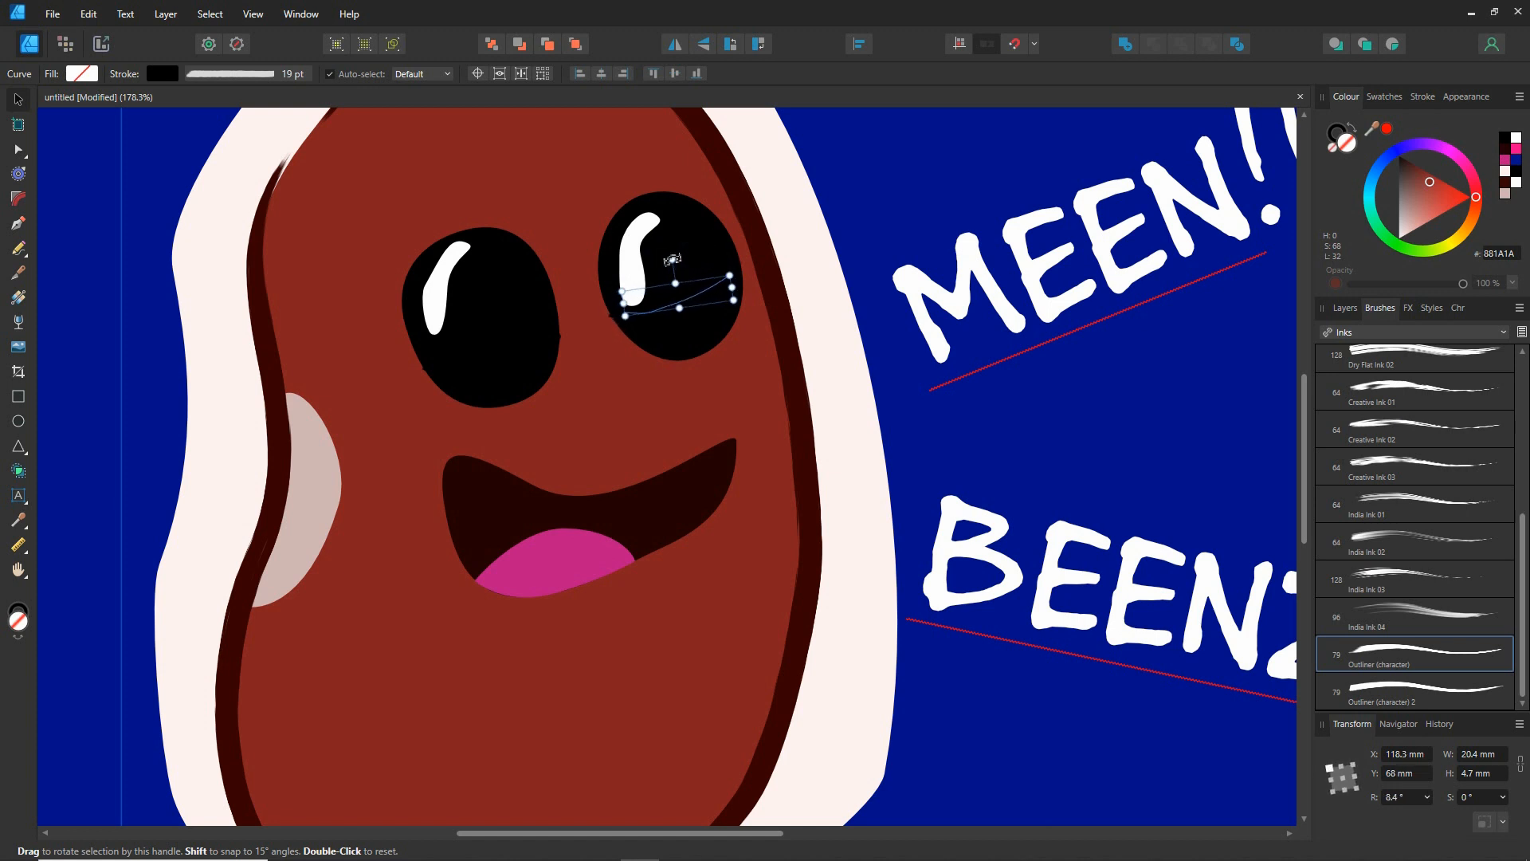
Move the right eye's group below the two black line curves in the layer order, directly above the left eye's group
click(1345, 308)
click(1359, 600)
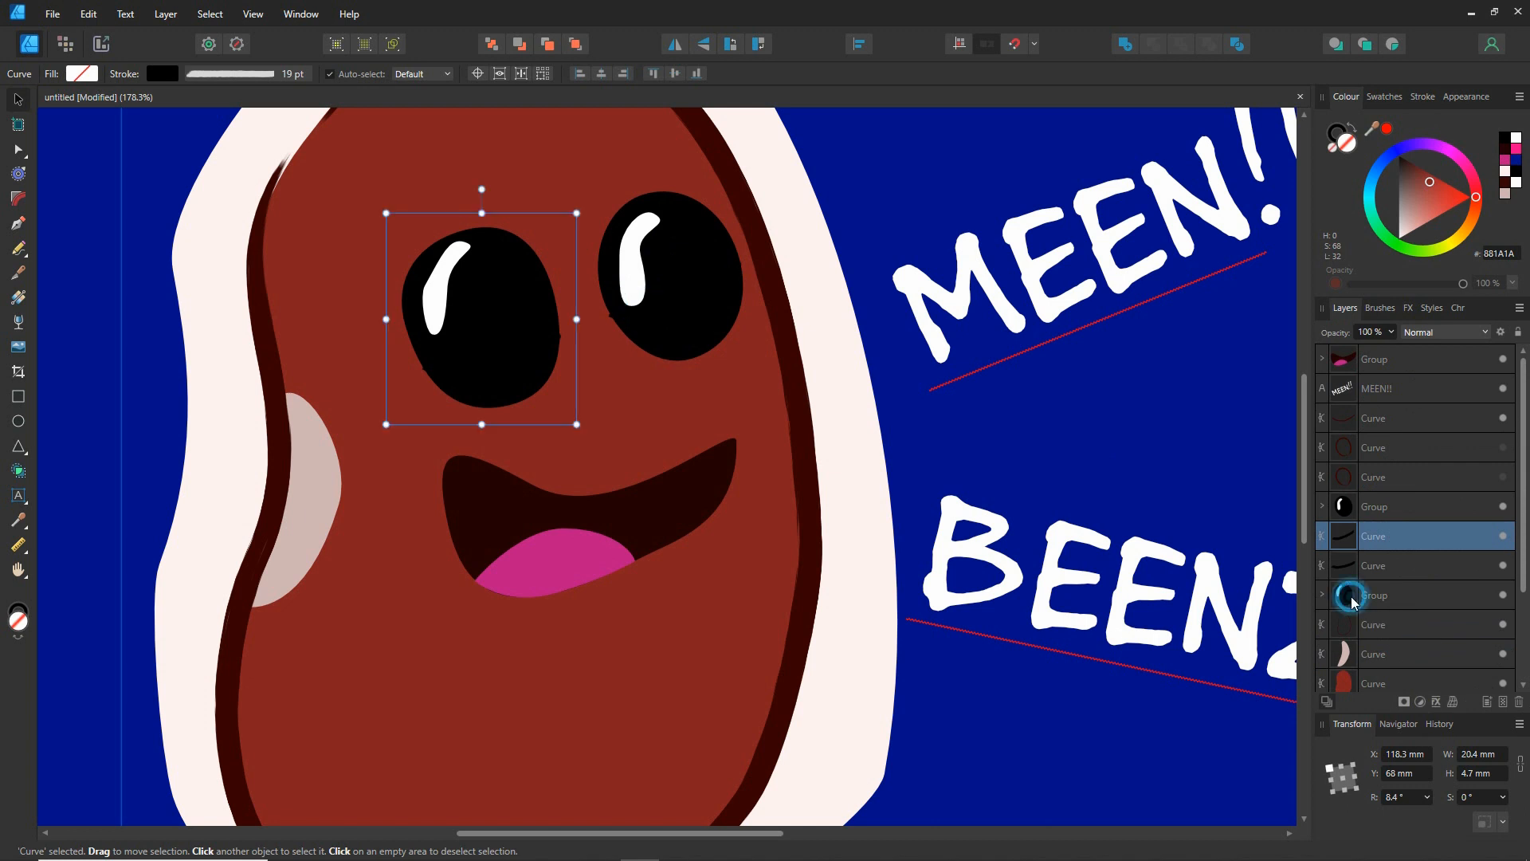
click(1350, 512)
drag(1350, 512, 1364, 581)
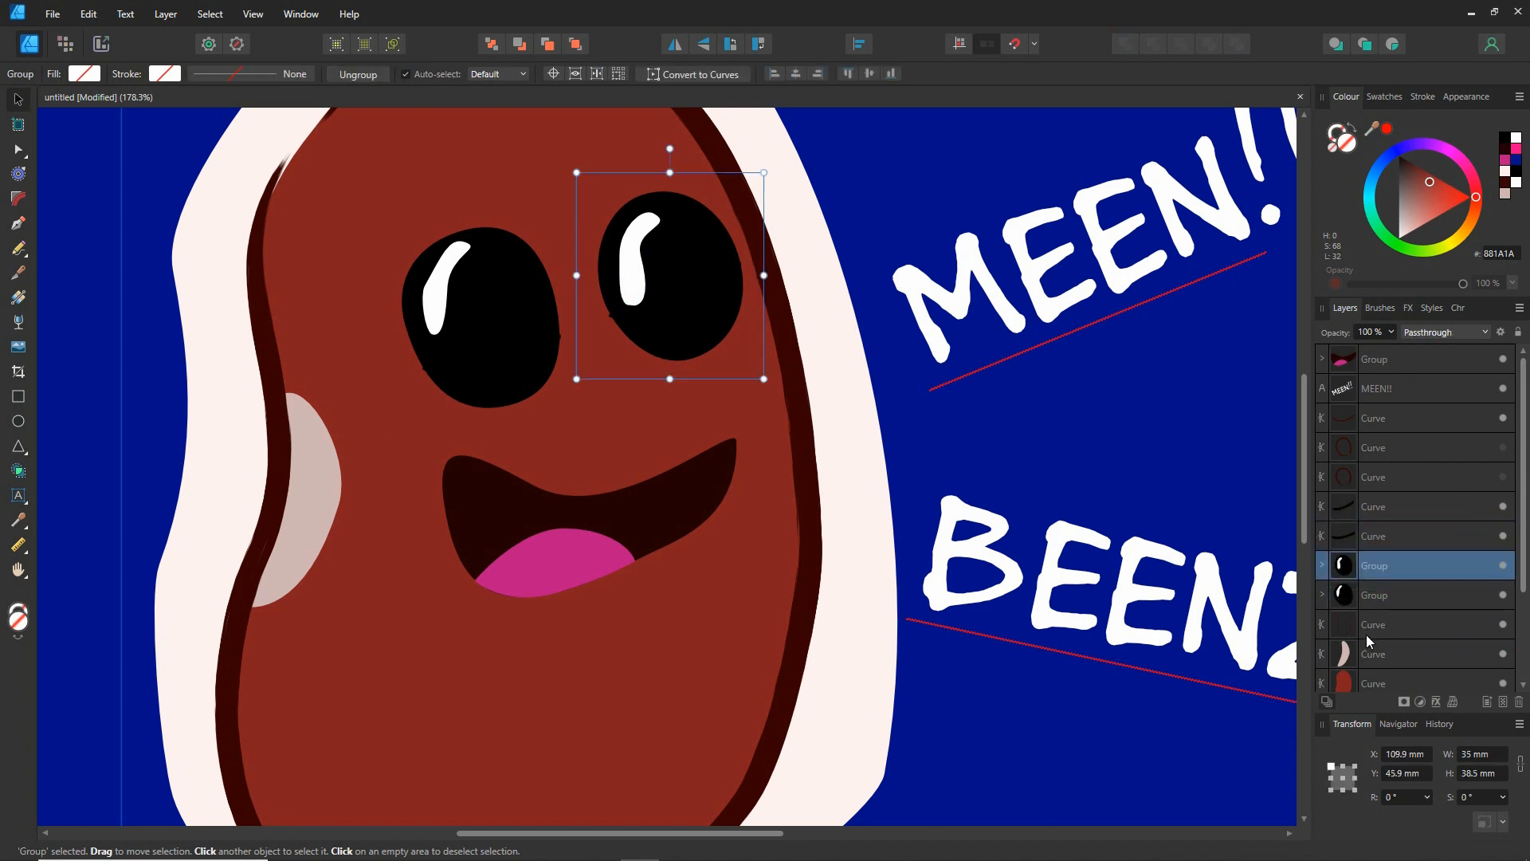
Group the left and right eye groups together into one group
click(1347, 596)
shift+click(1363, 568)
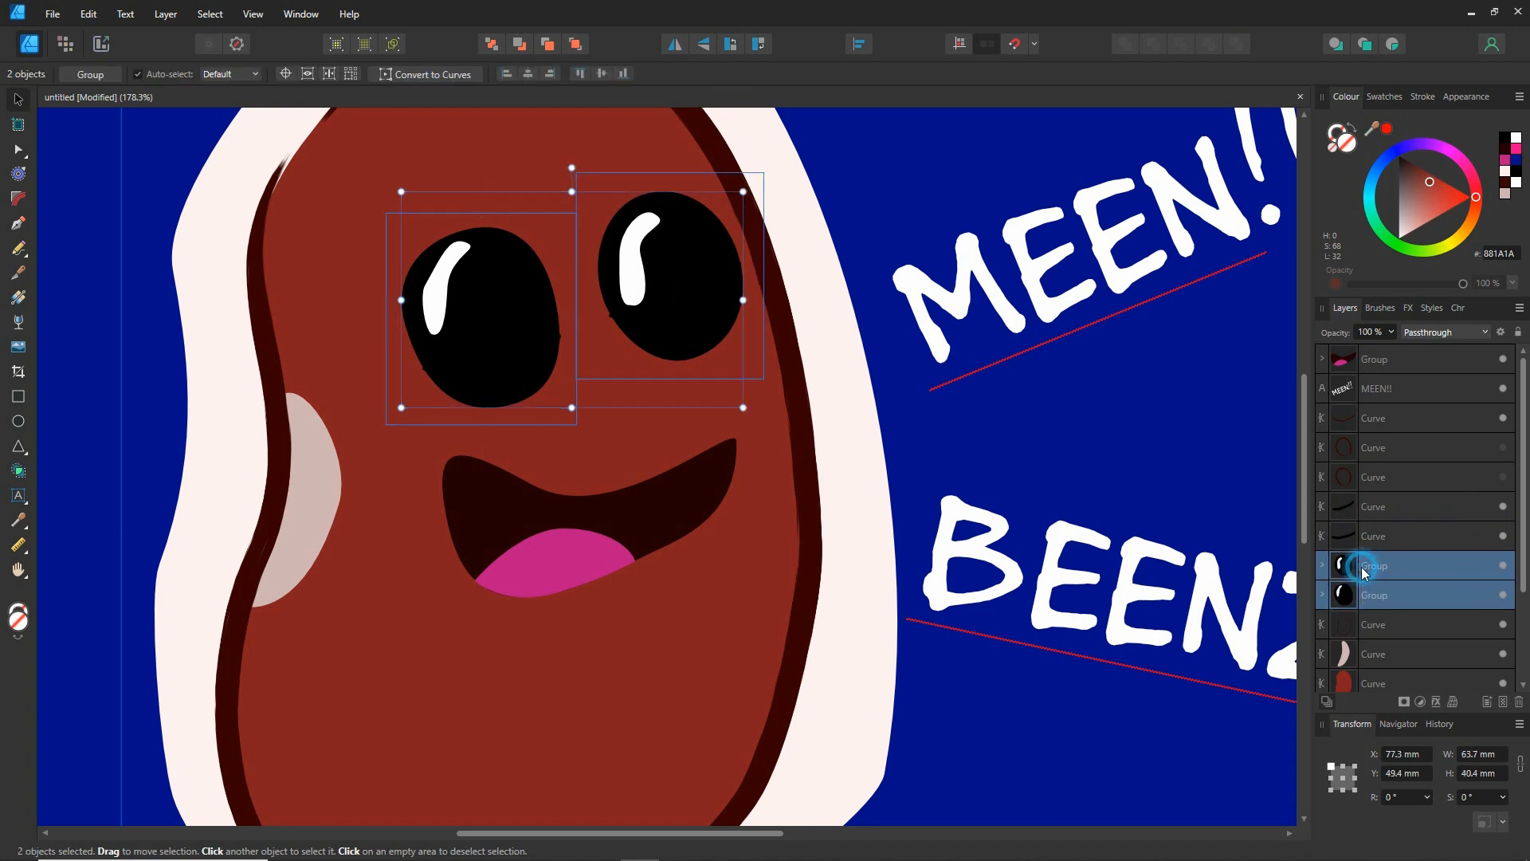
right_click(1345, 572)
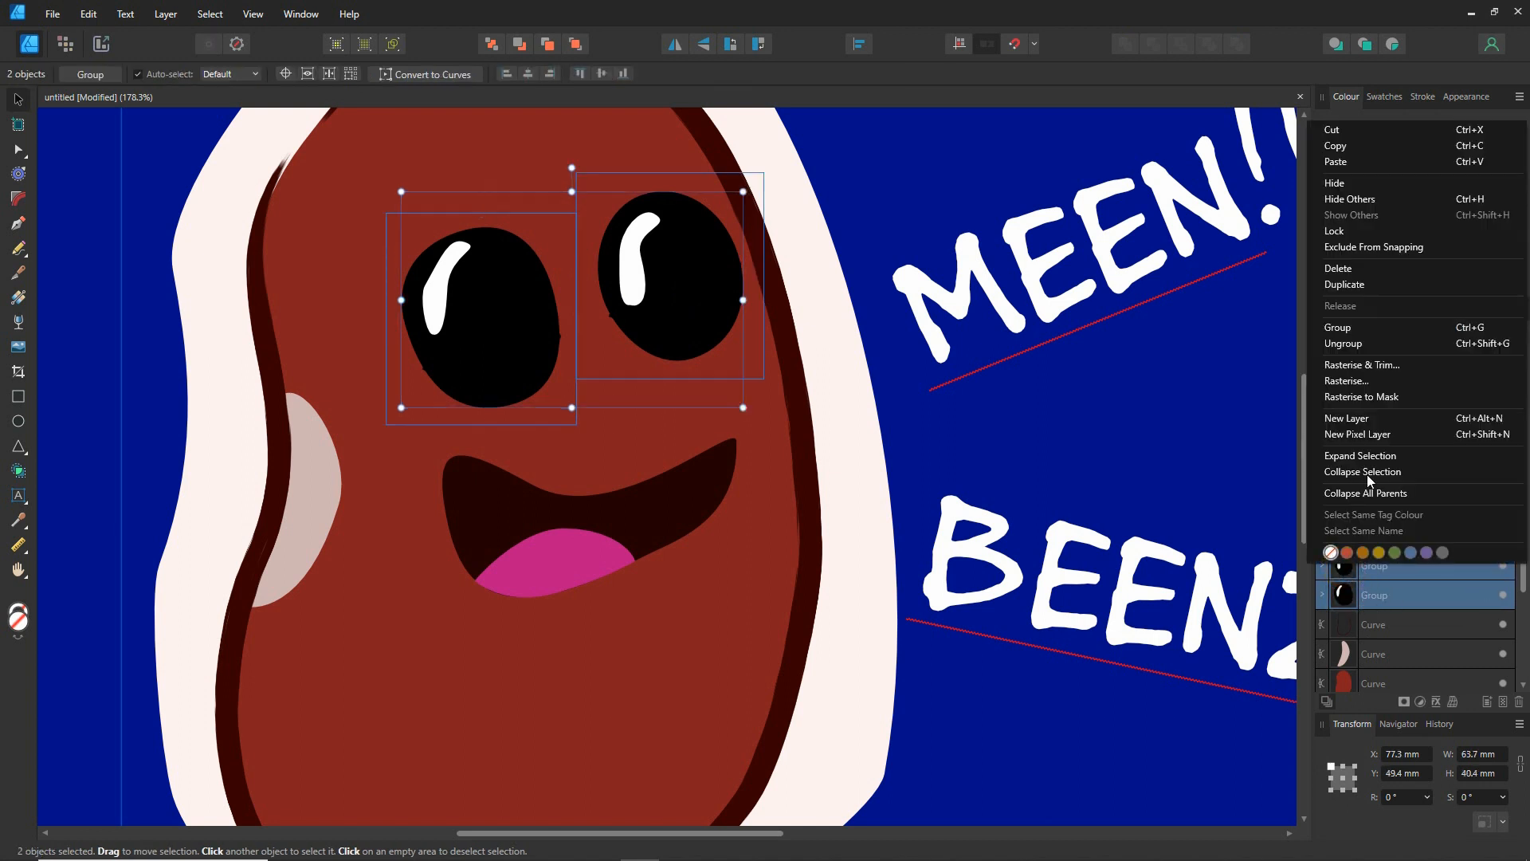
click(1339, 328)
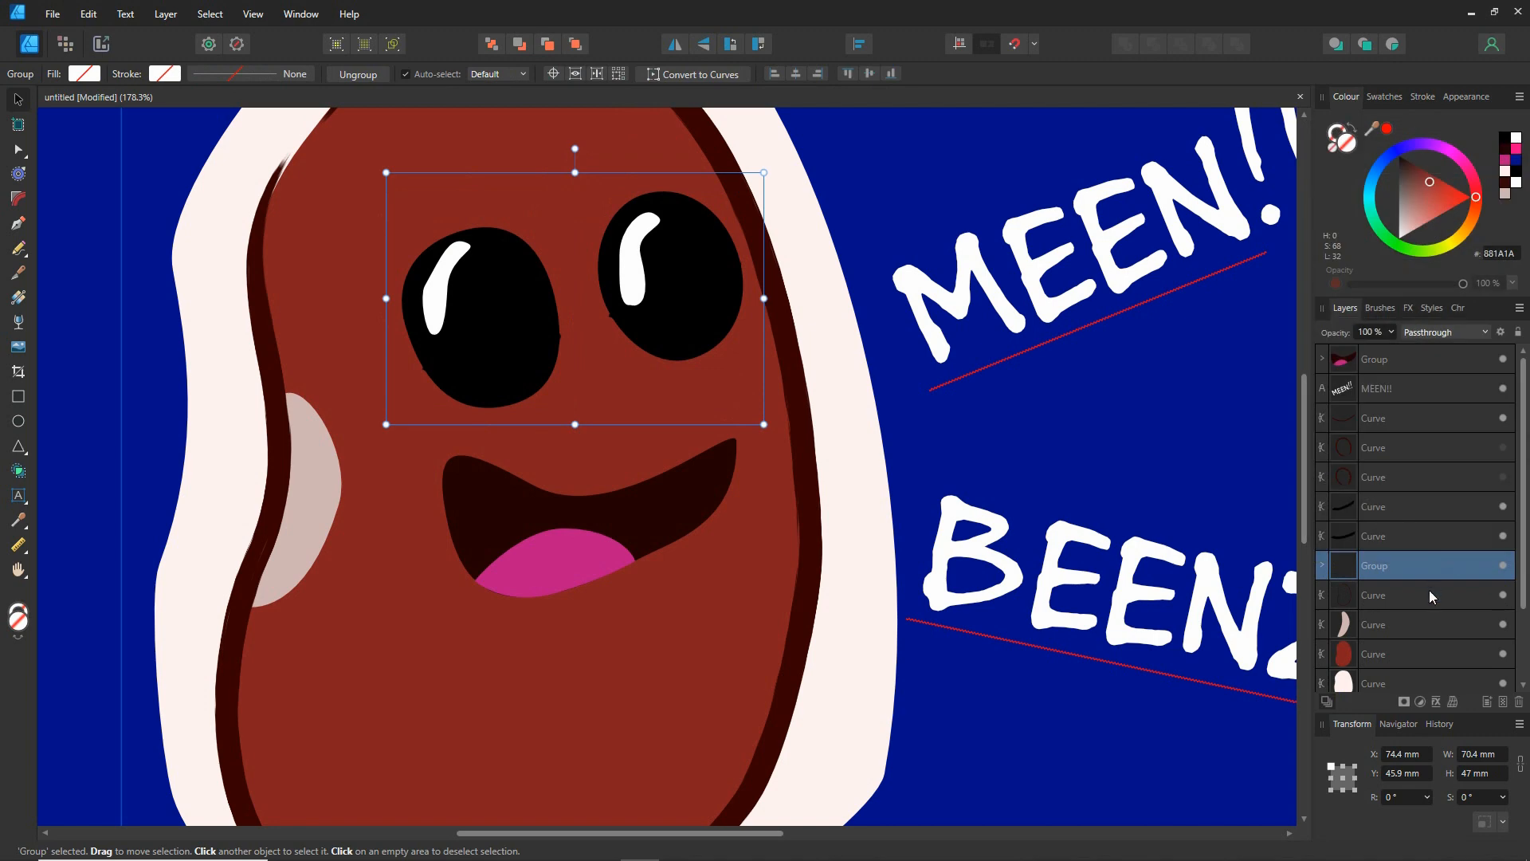
Switch the eyes group's visibility off and on repeatedly to compare the bean with open and closed eyes
click(1504, 565)
click(1503, 566)
scroll(890, 606, down, 3)
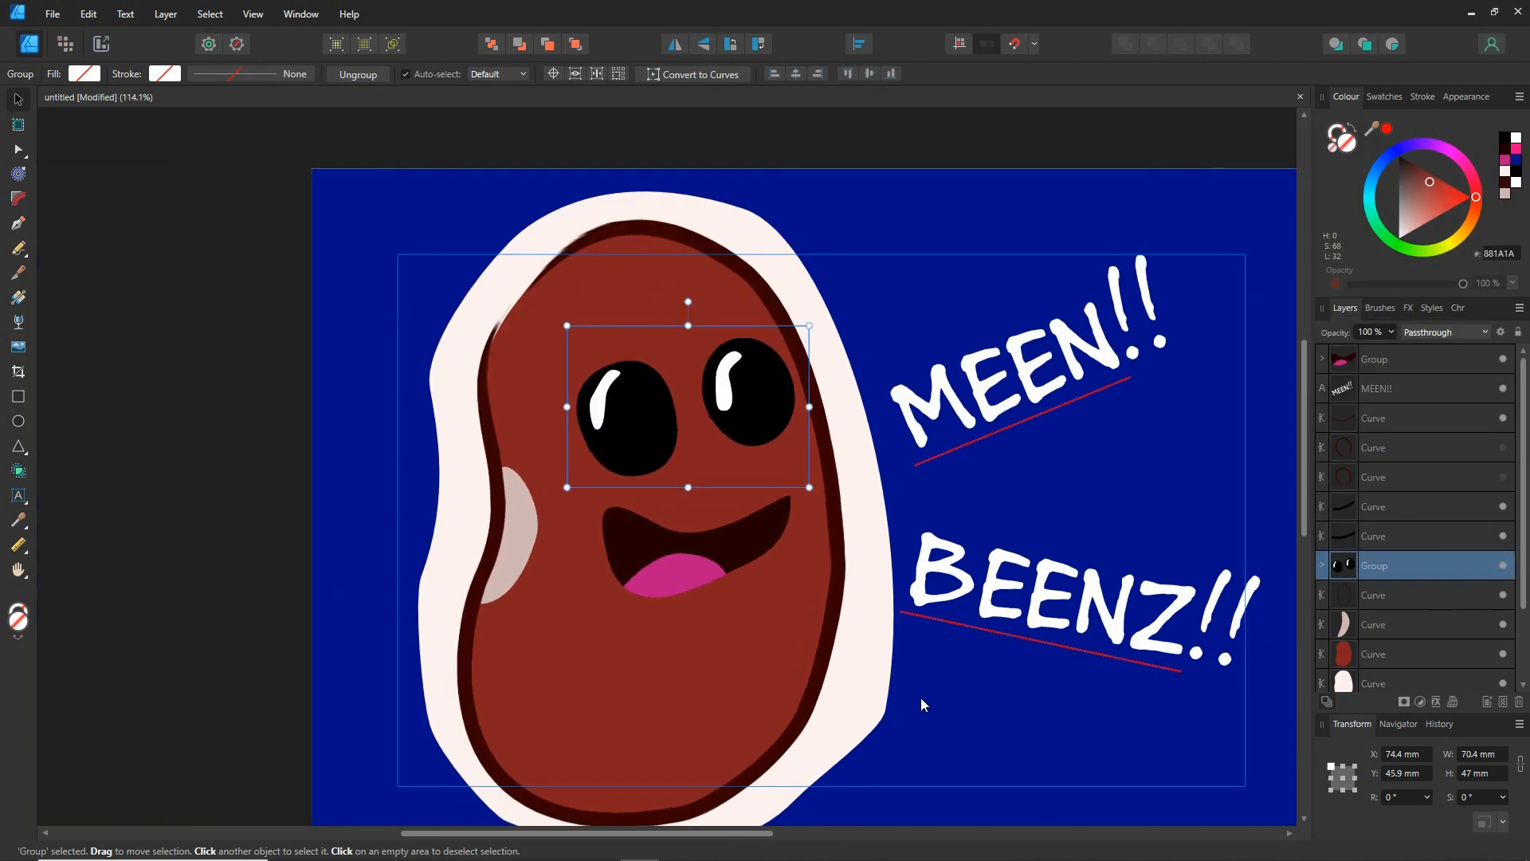
drag(922, 701, 808, 651)
click(1504, 566)
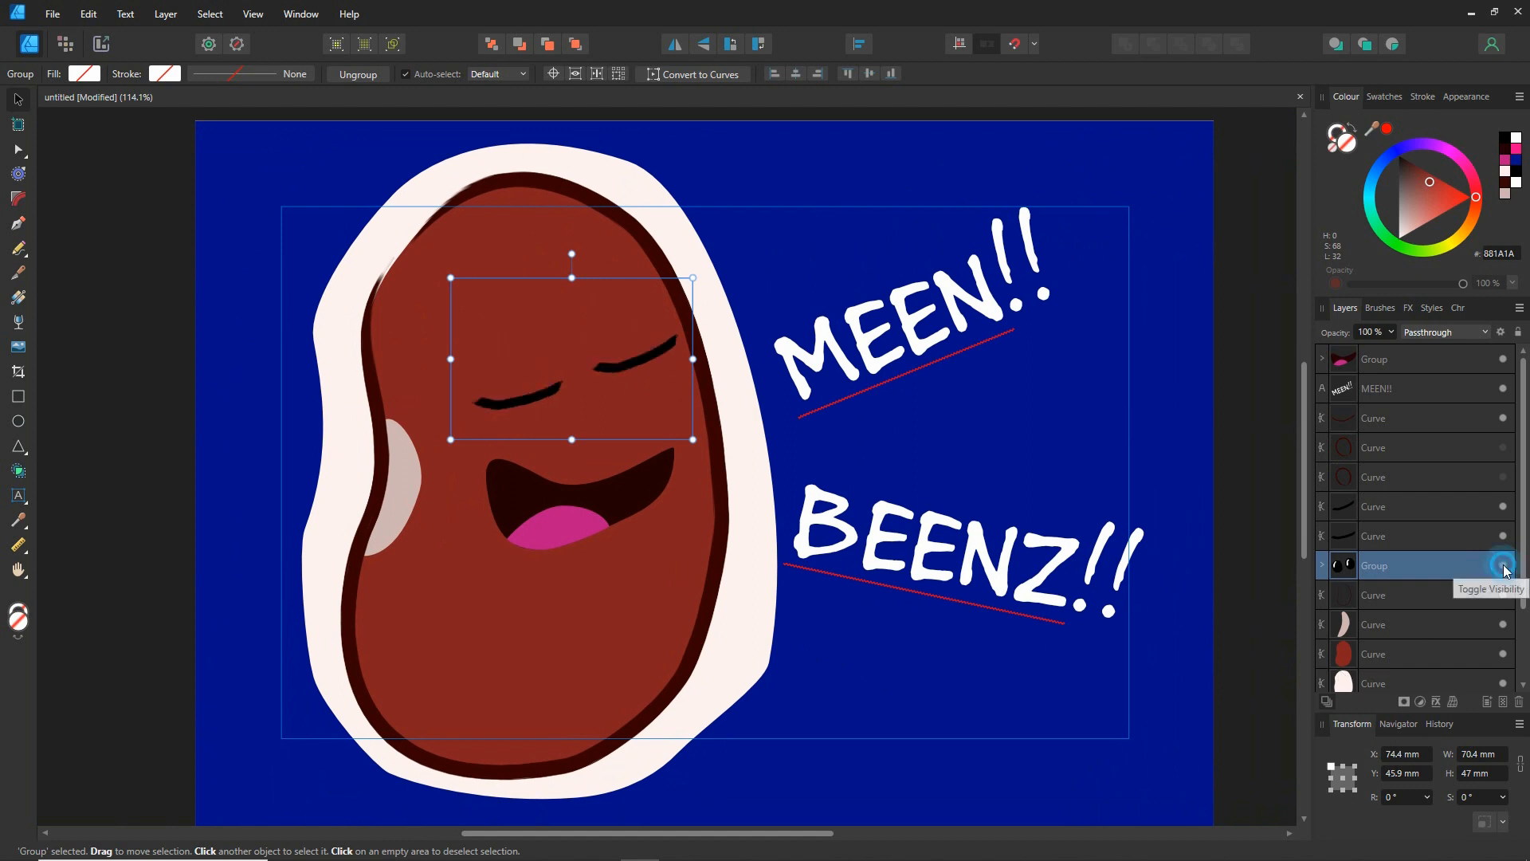
click(1503, 566)
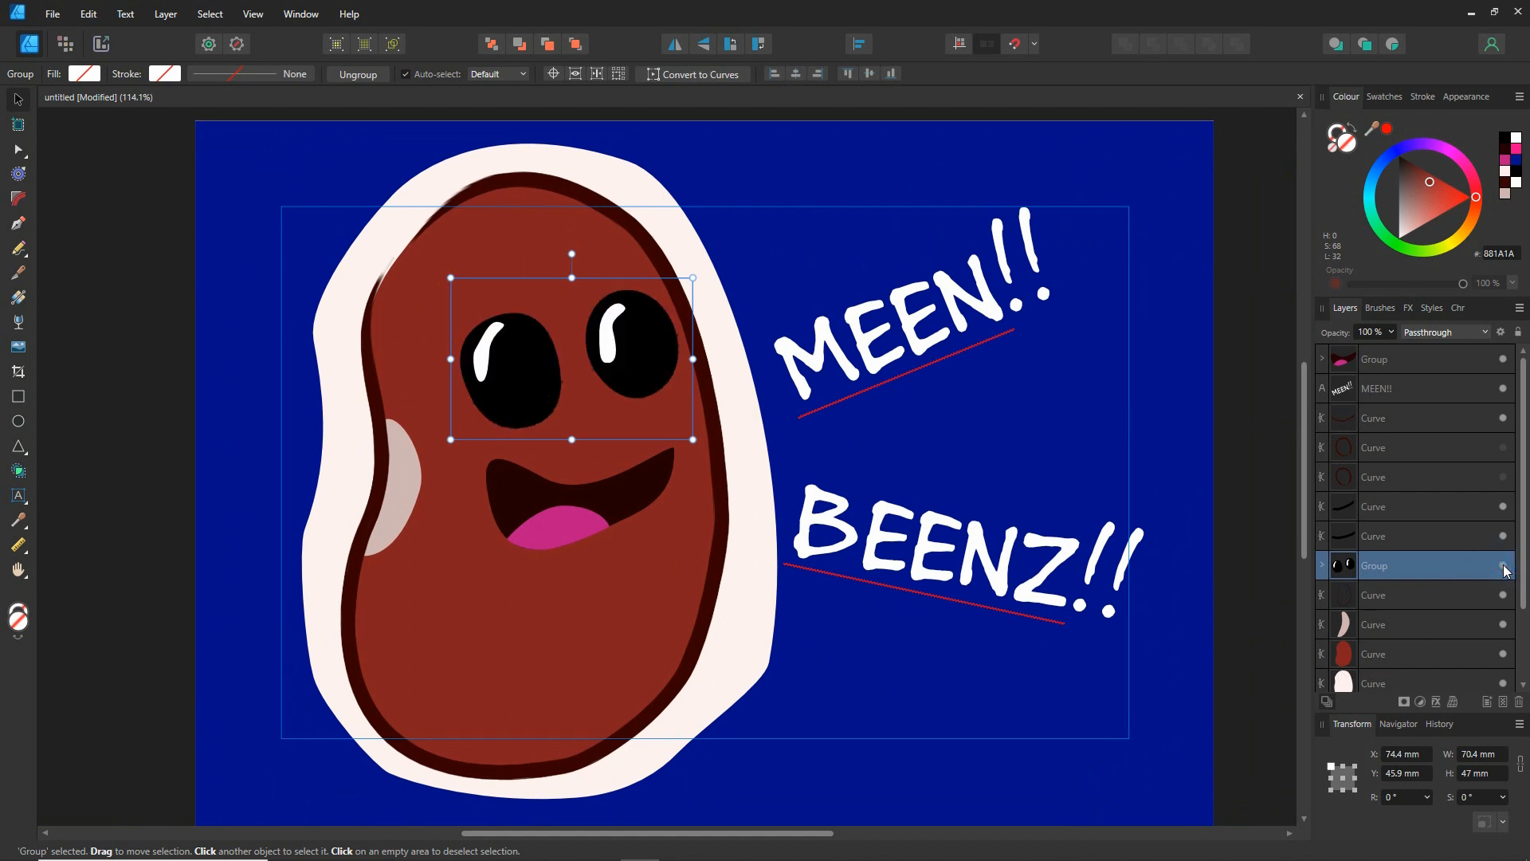
click(1503, 566)
click(1504, 566)
click(1503, 566)
click(1504, 566)
click(1504, 566)
click(1503, 566)
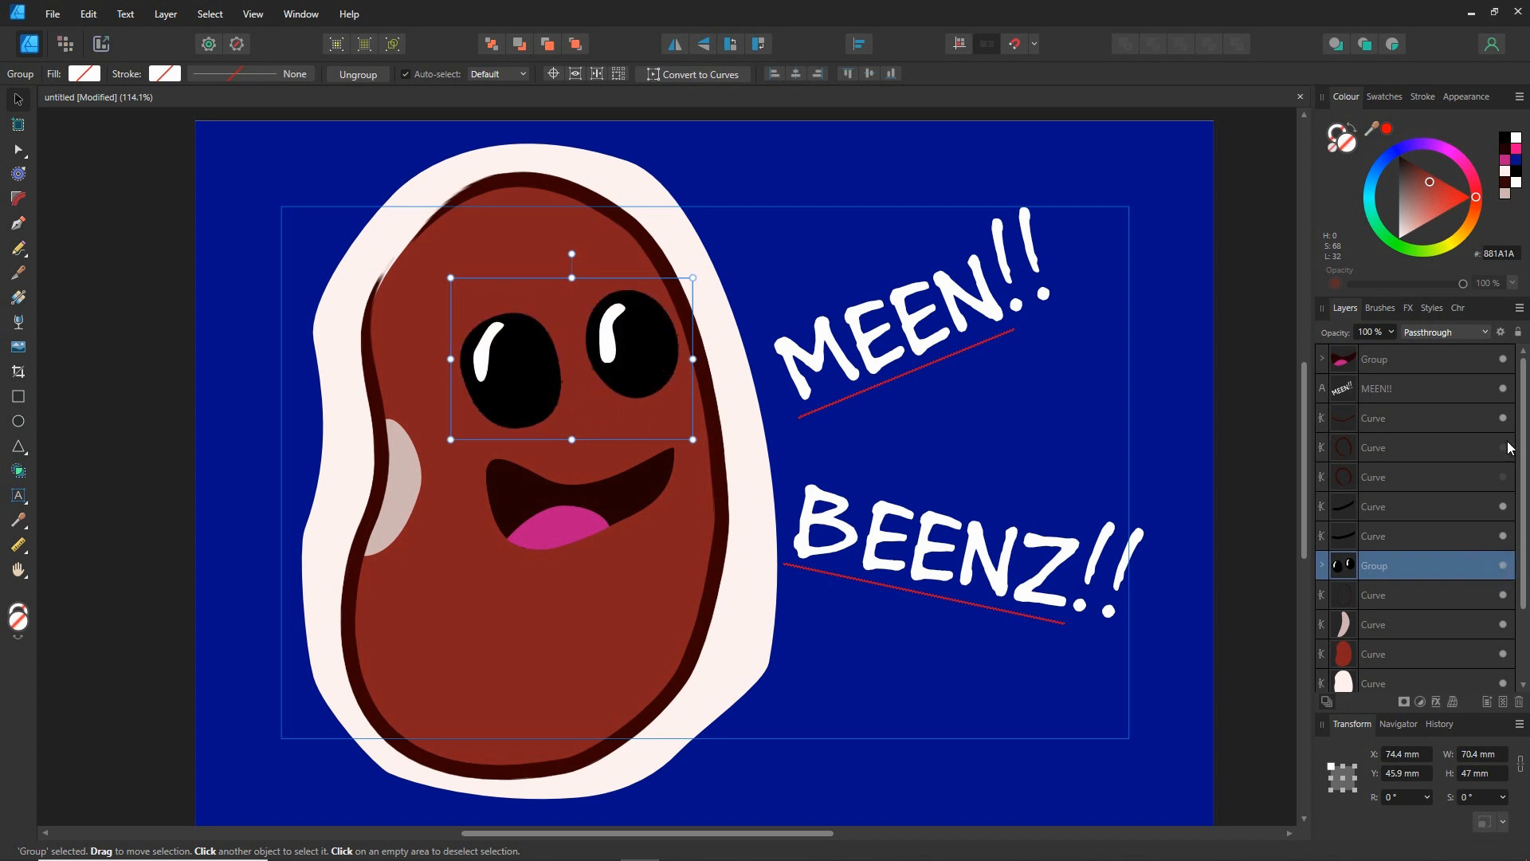
Hide the mouth group, switch the eyes group off and on over the simple smile, and show the mouth group again
click(1503, 359)
click(1504, 565)
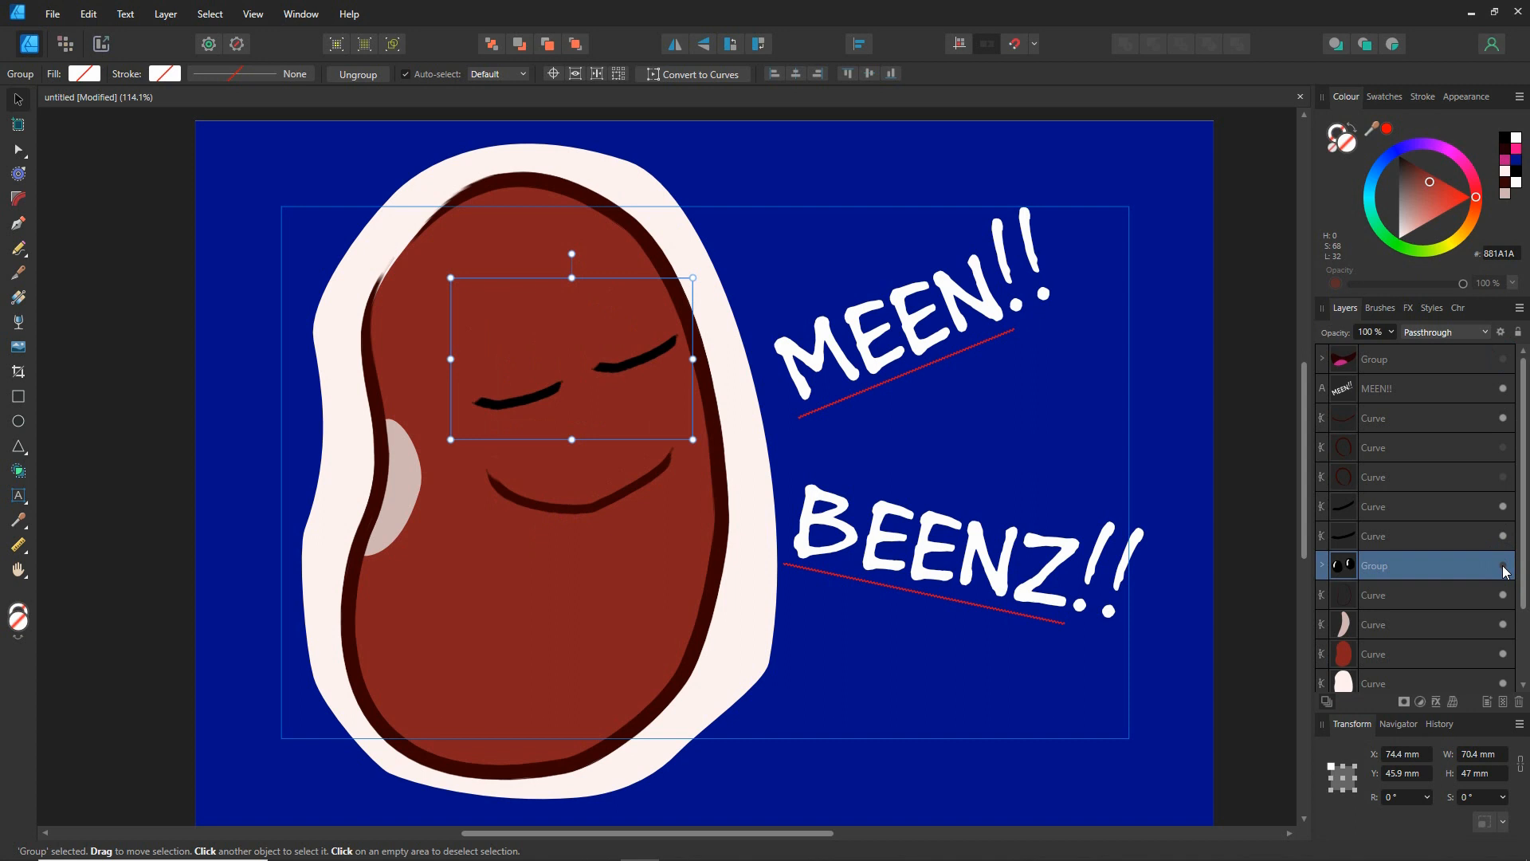
click(1503, 566)
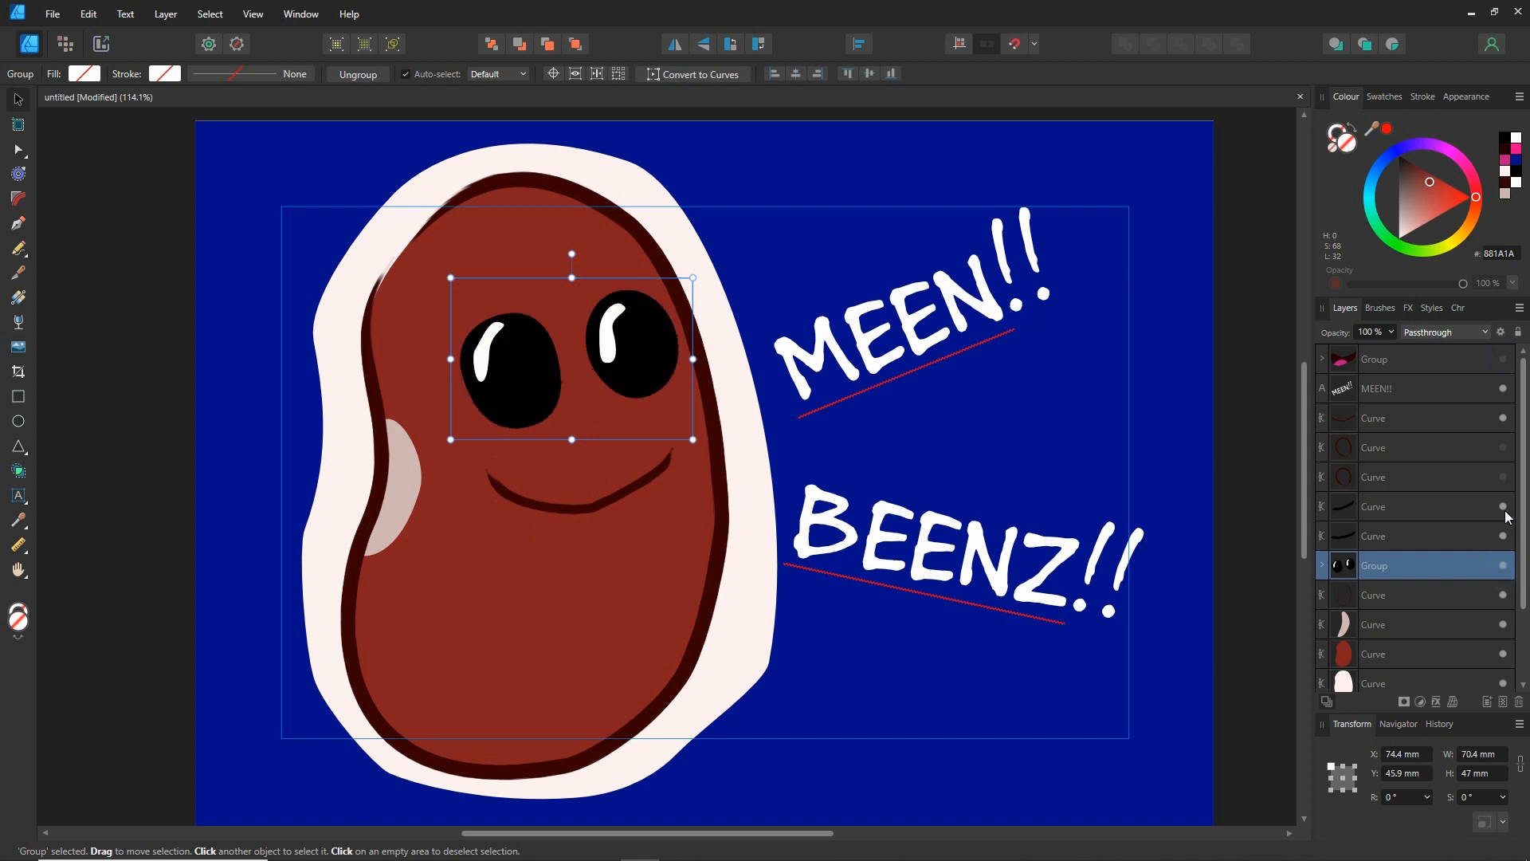
click(1503, 360)
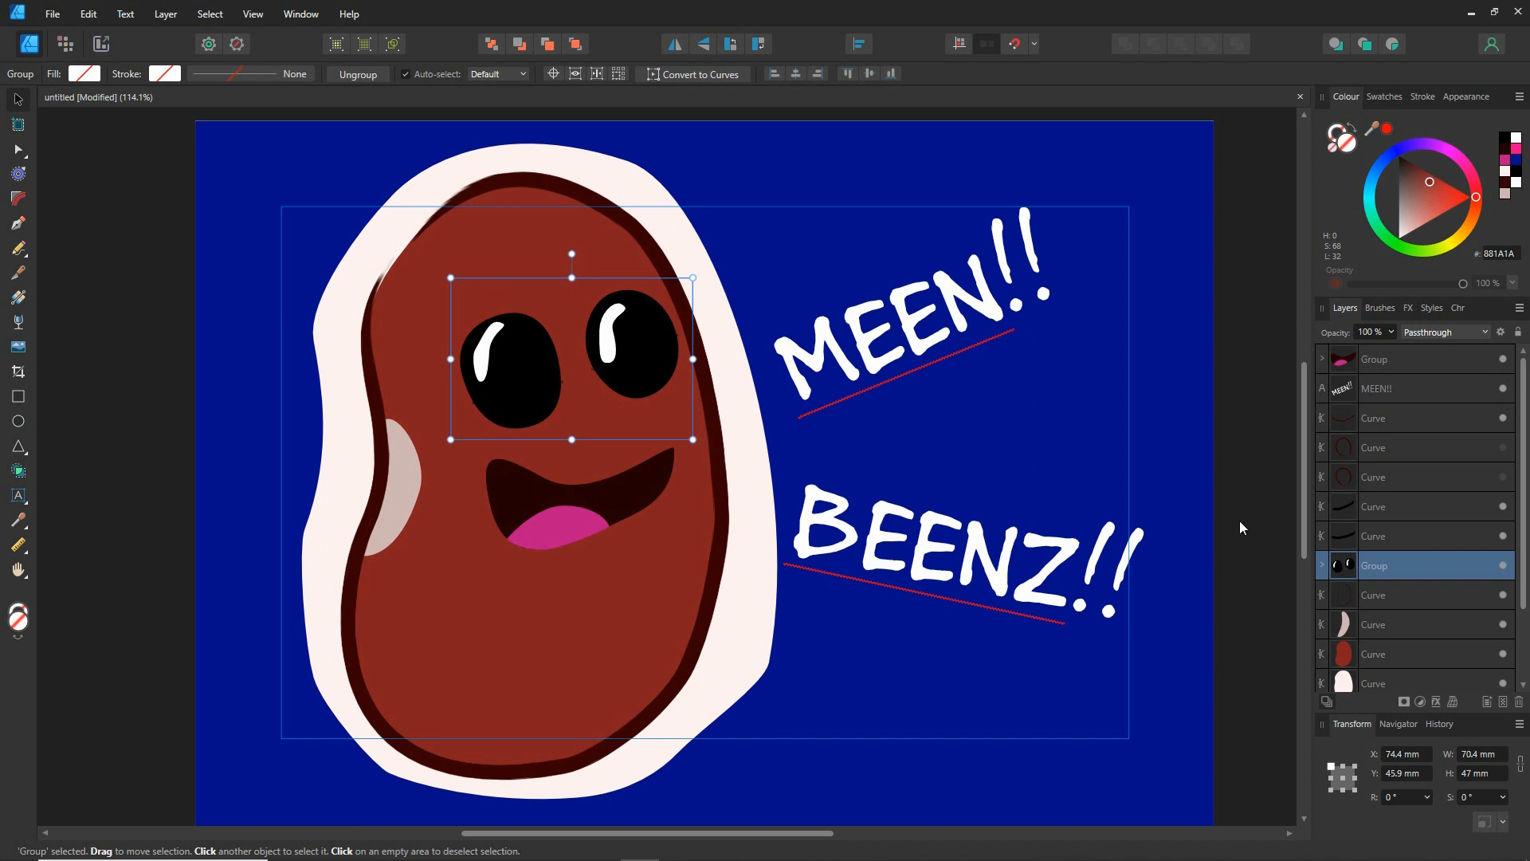
Set the left eye line's stroke colour to 330000
click(1342, 539)
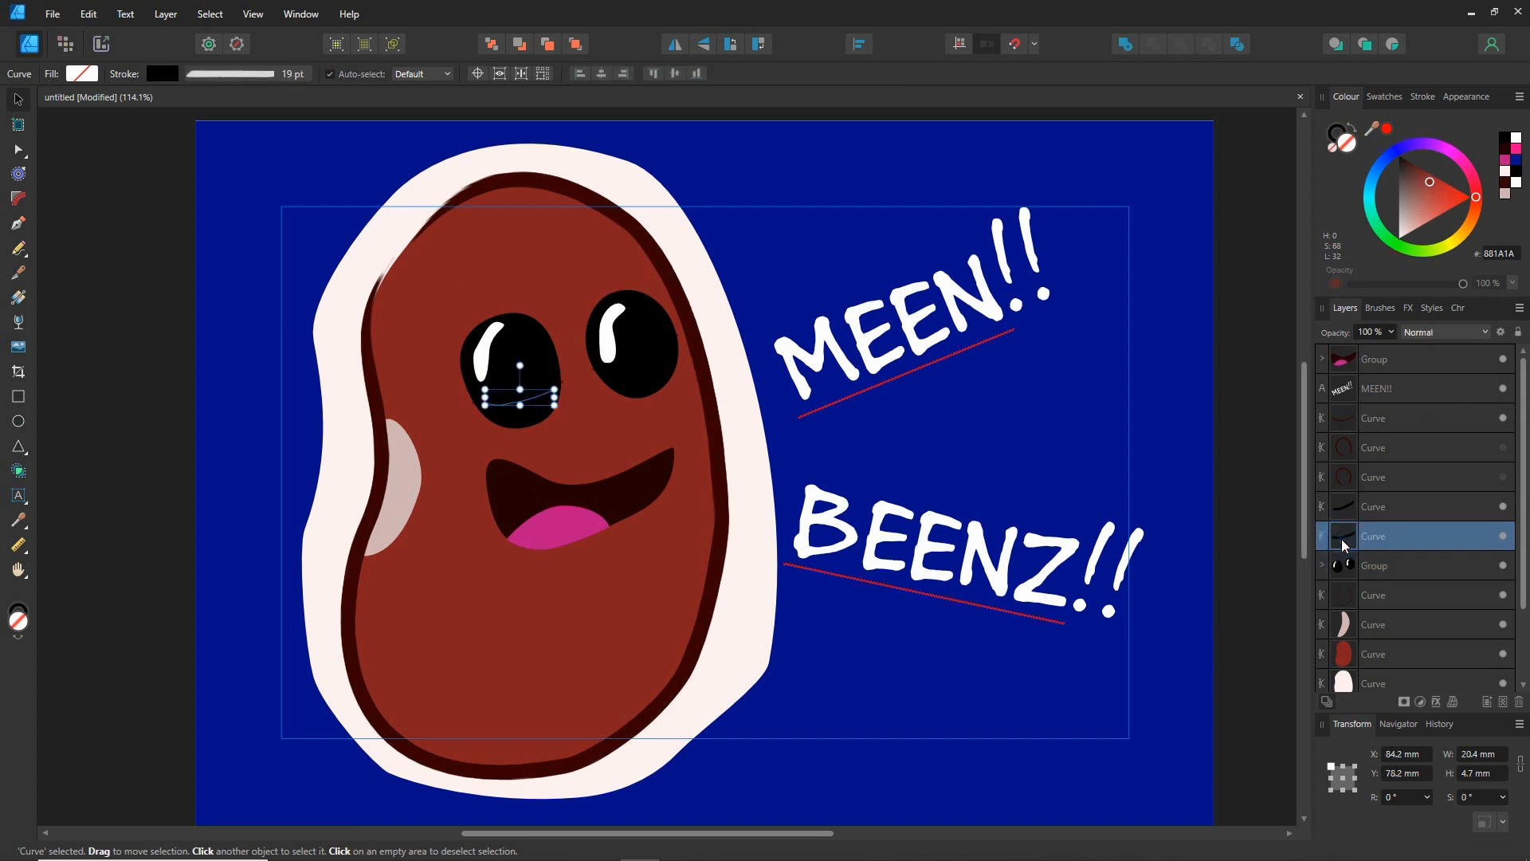
click(1329, 135)
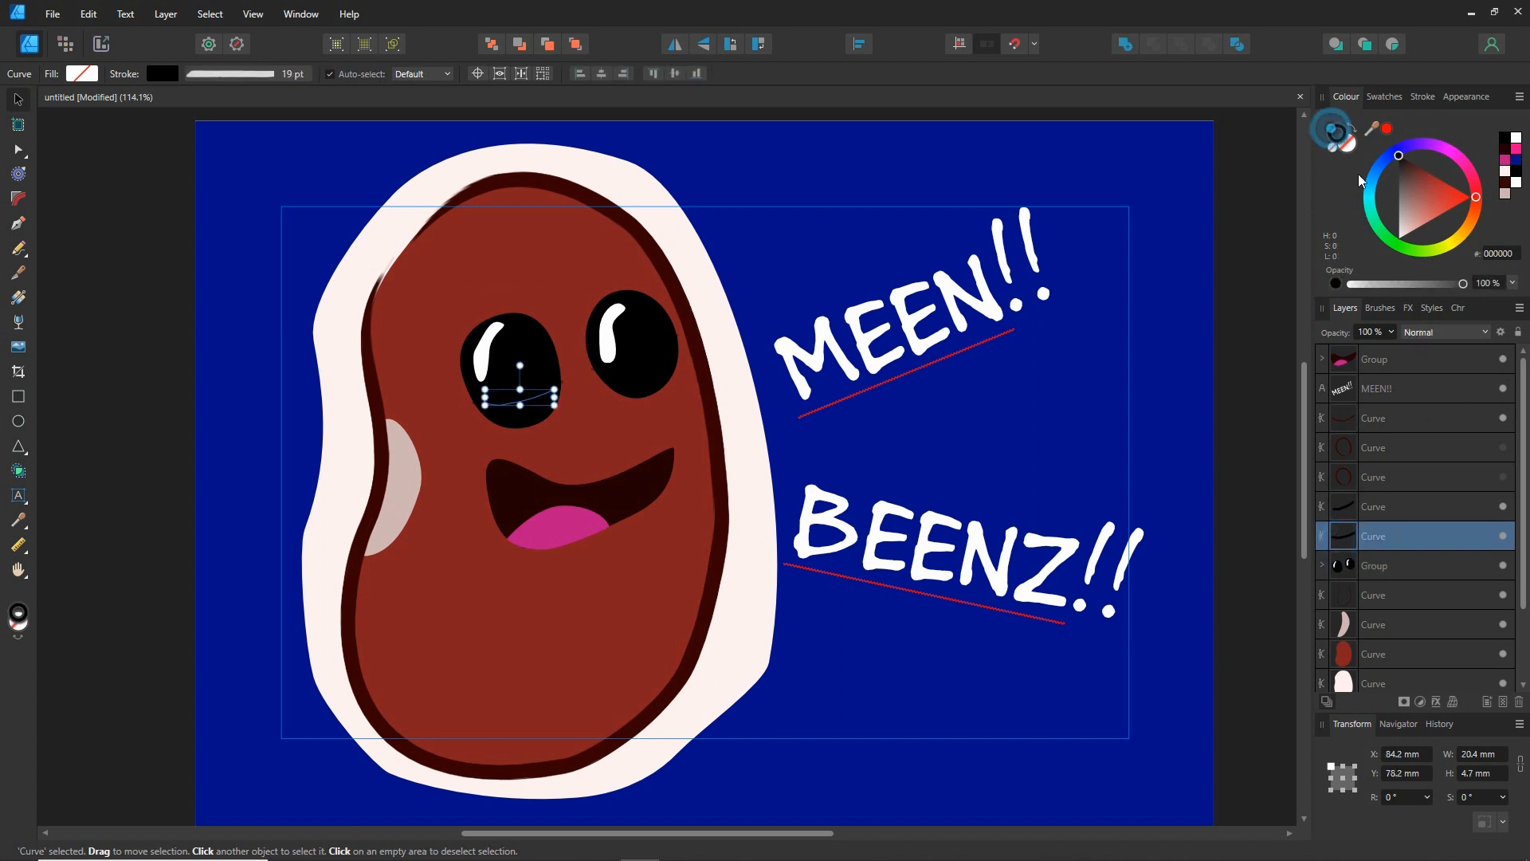
click(1495, 254)
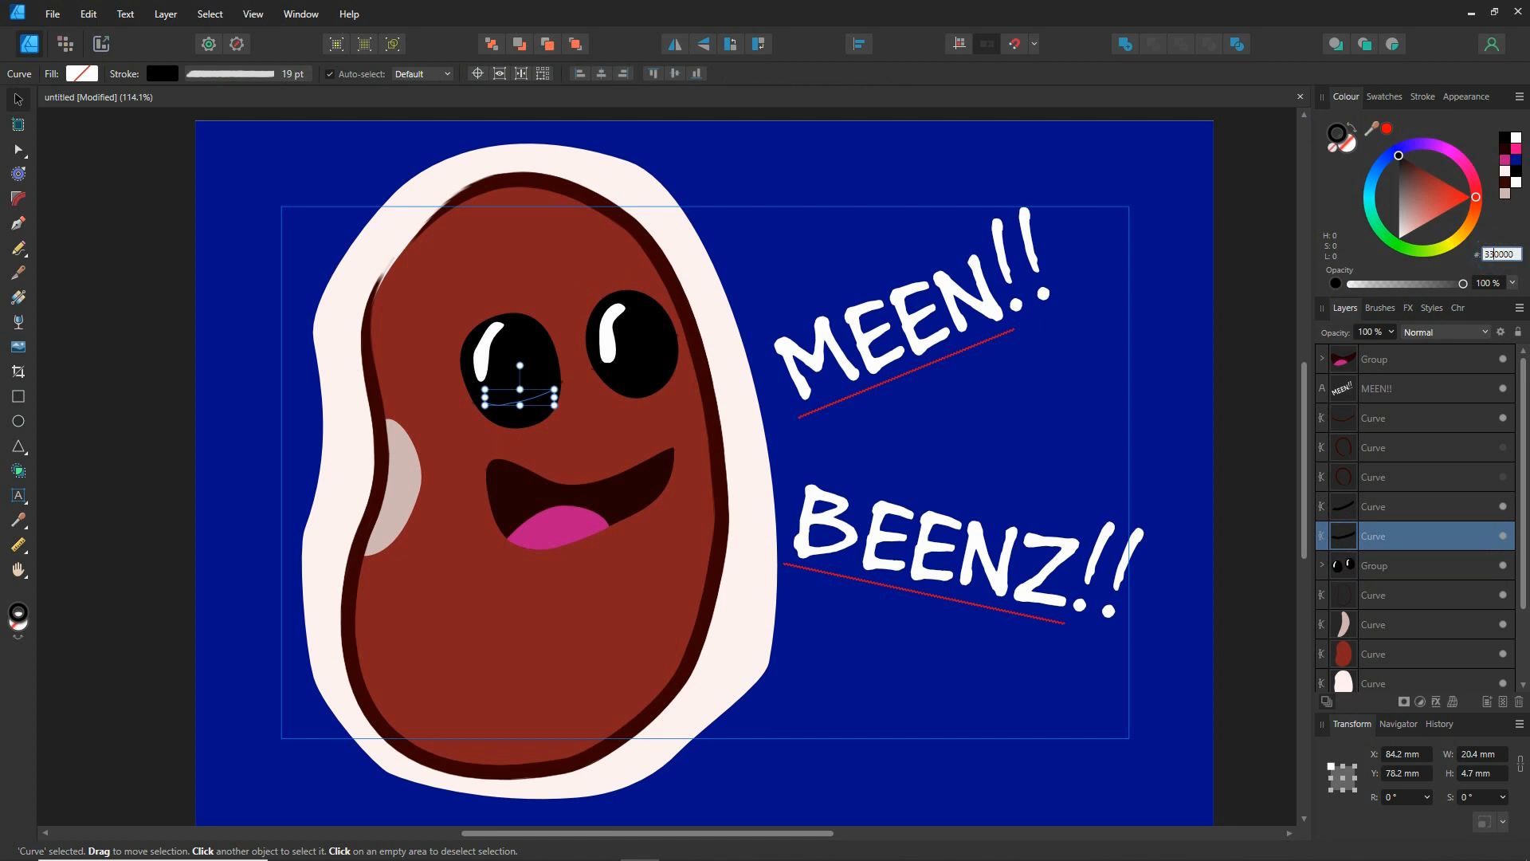
key(Return)
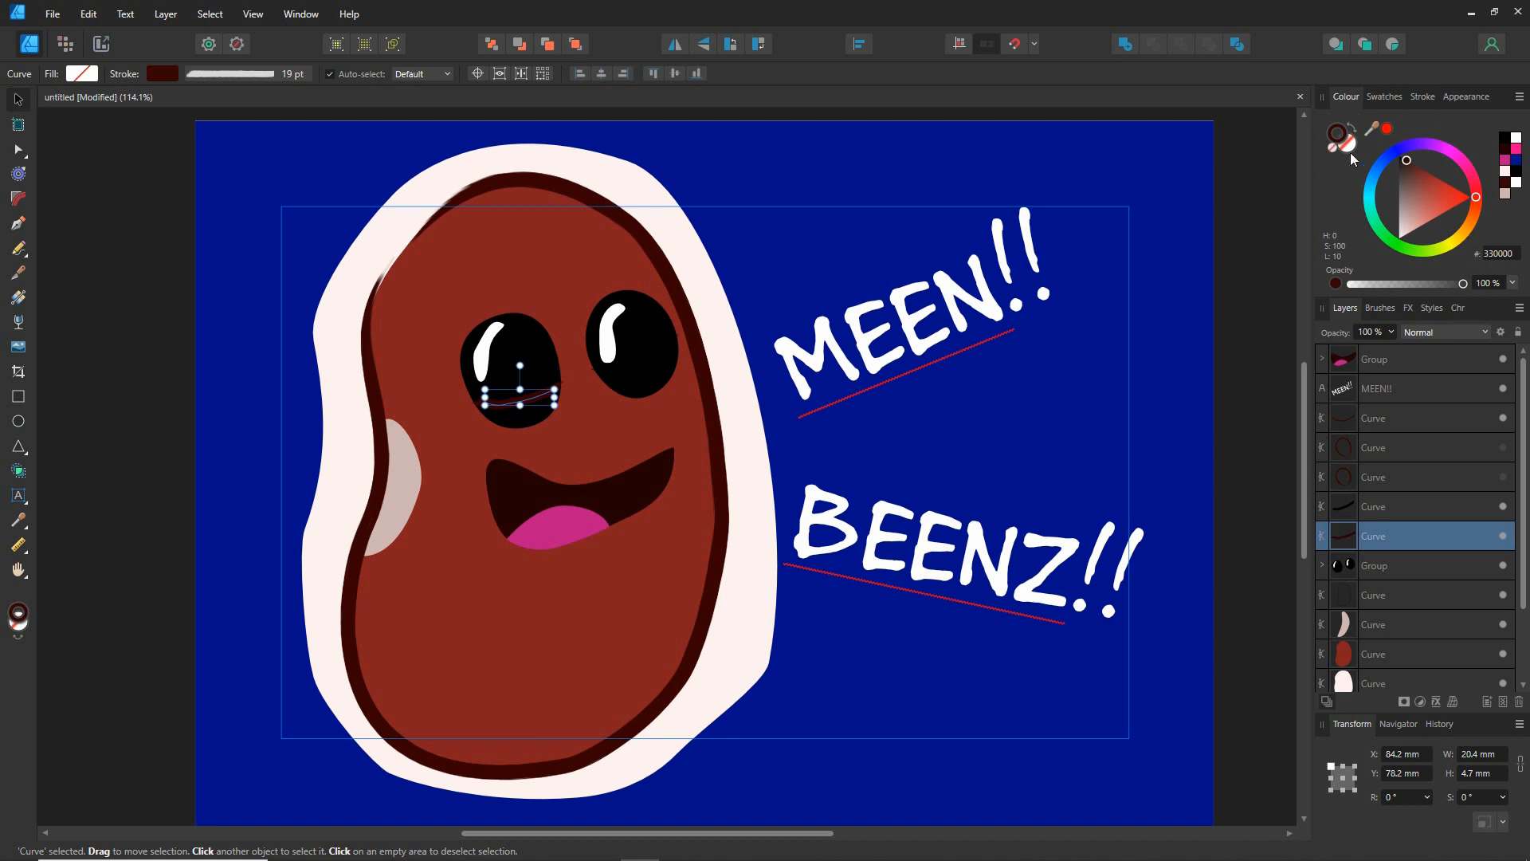
Set the right eye line's stroke colour to 330000 to match the left one
click(1354, 498)
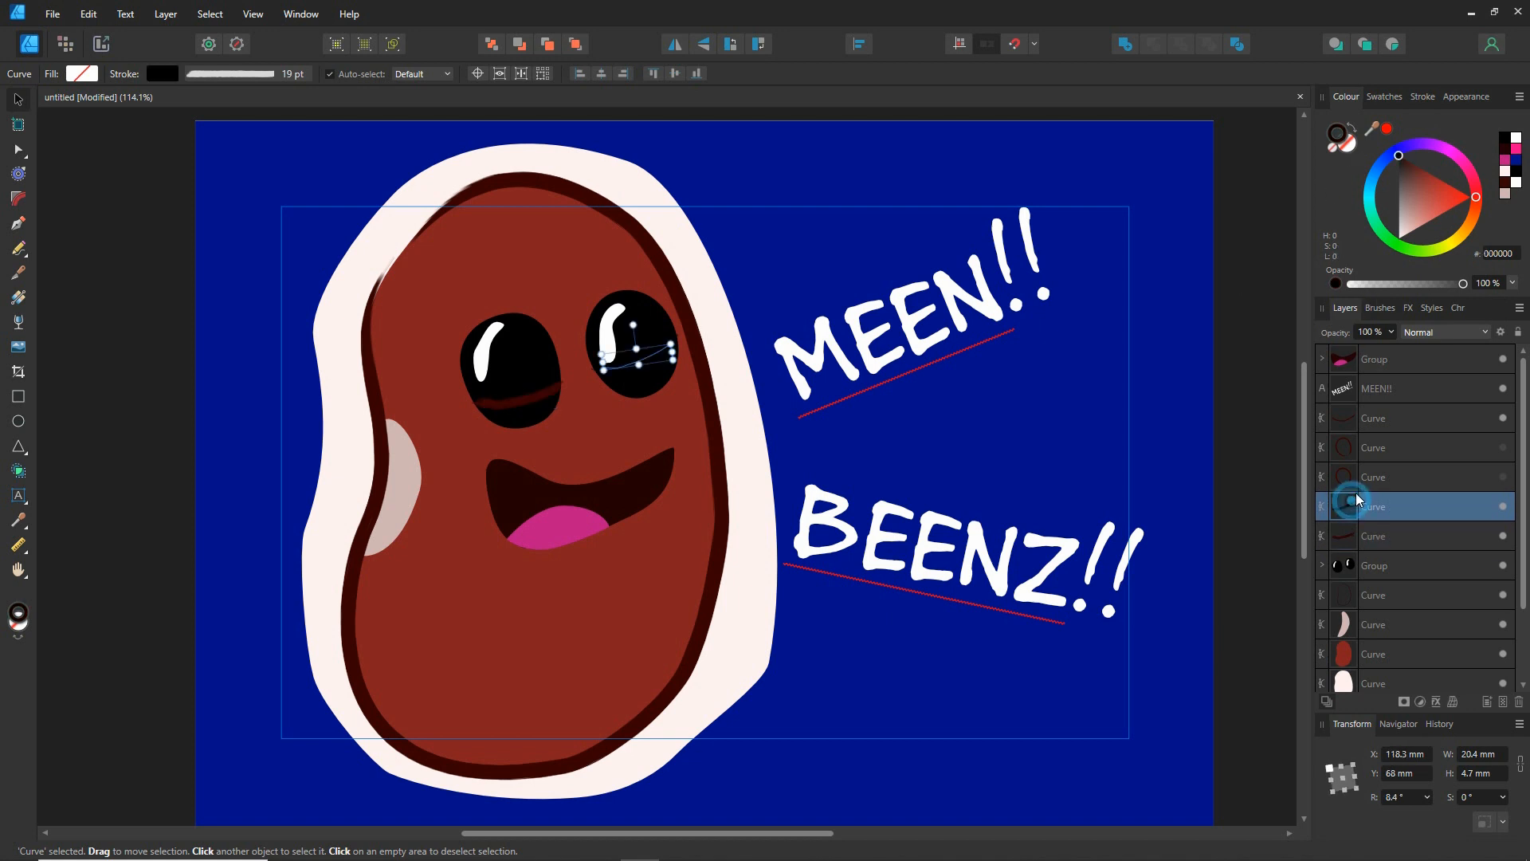
click(1494, 253)
key(BackSpace)
key(BackSpace)
key(Return)
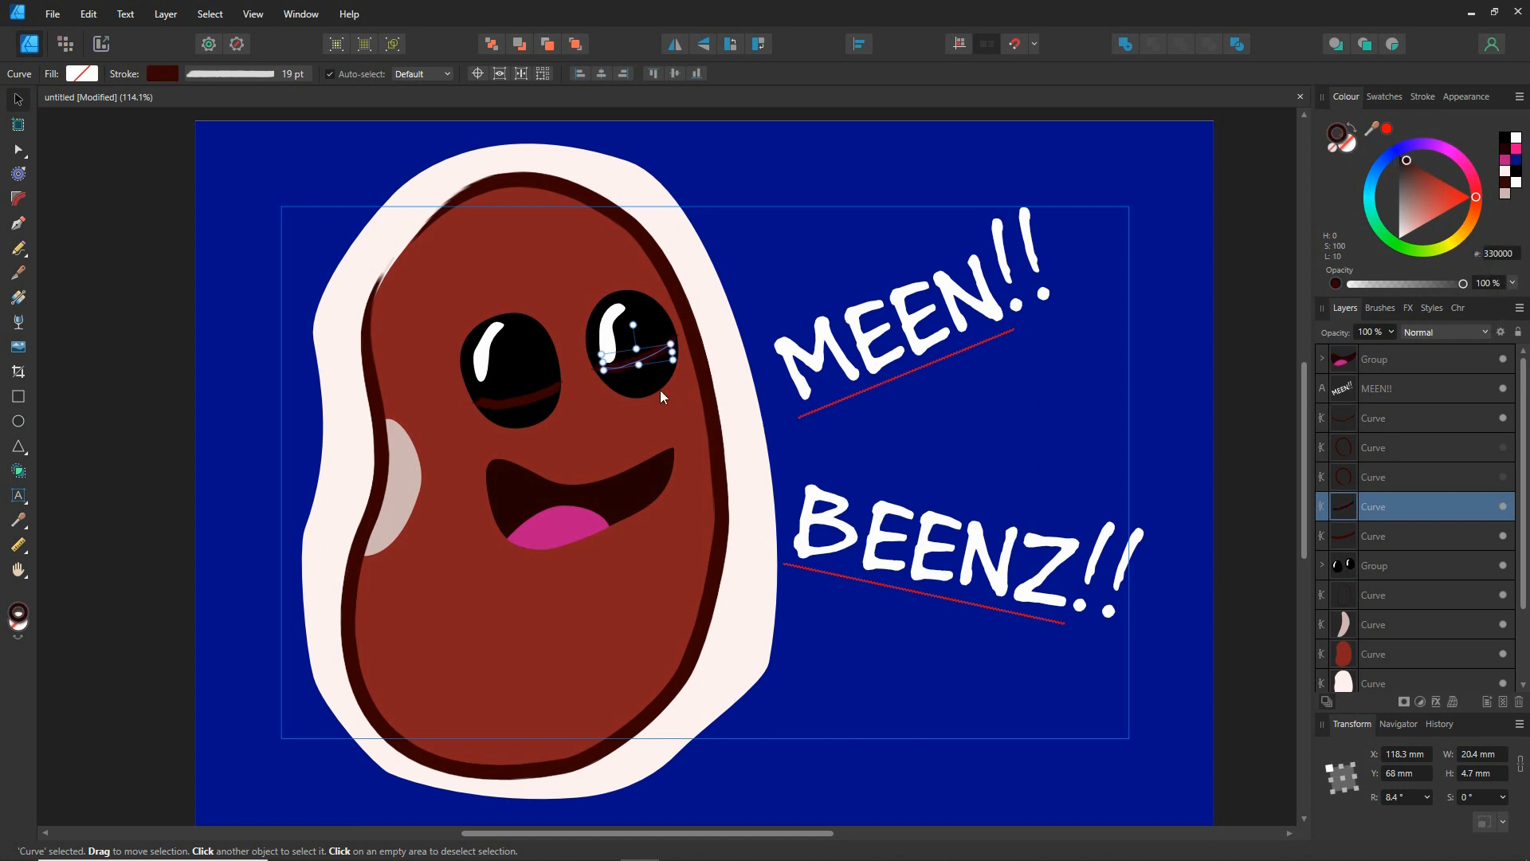
Move the eyes group above the two closed-eye lines and toggle its visibility to compare open and closed eyes
click(529, 401)
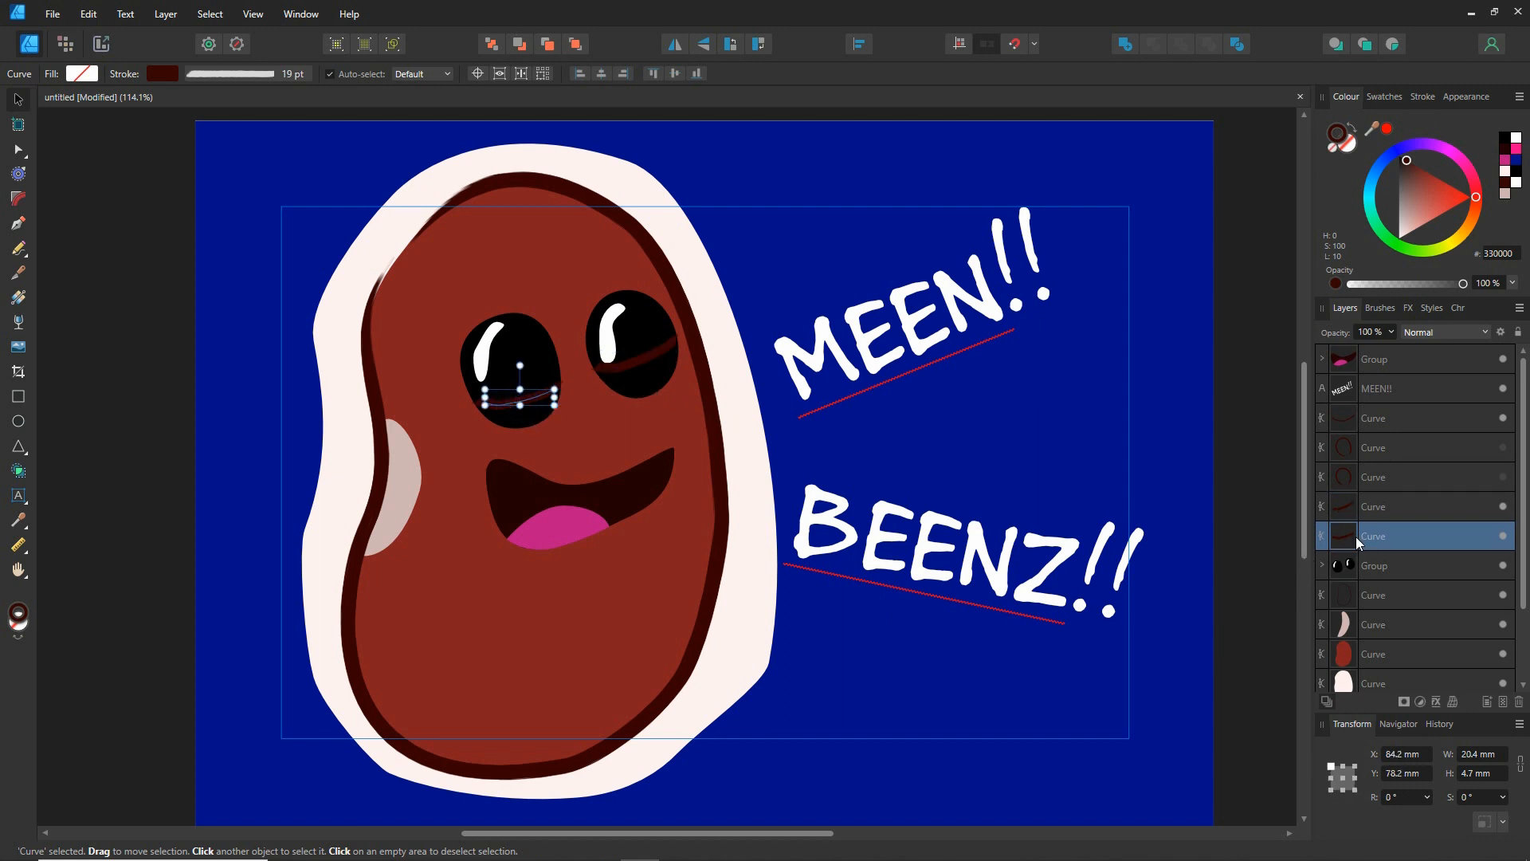
drag(1346, 567, 1336, 498)
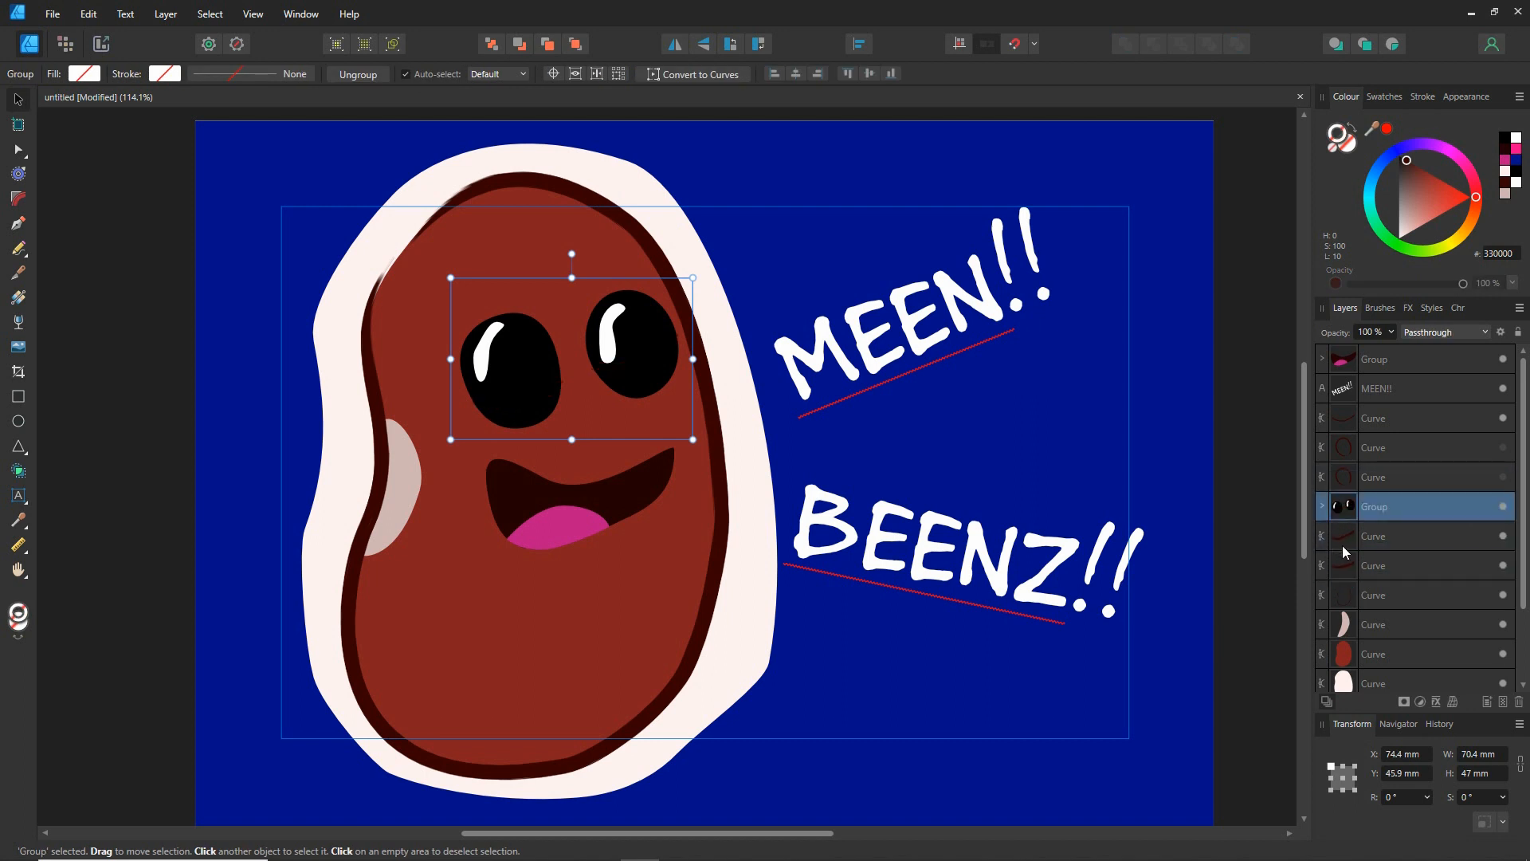
click(1503, 507)
click(1503, 507)
click(1503, 507)
click(1503, 507)
click(1503, 507)
click(1503, 507)
click(1502, 506)
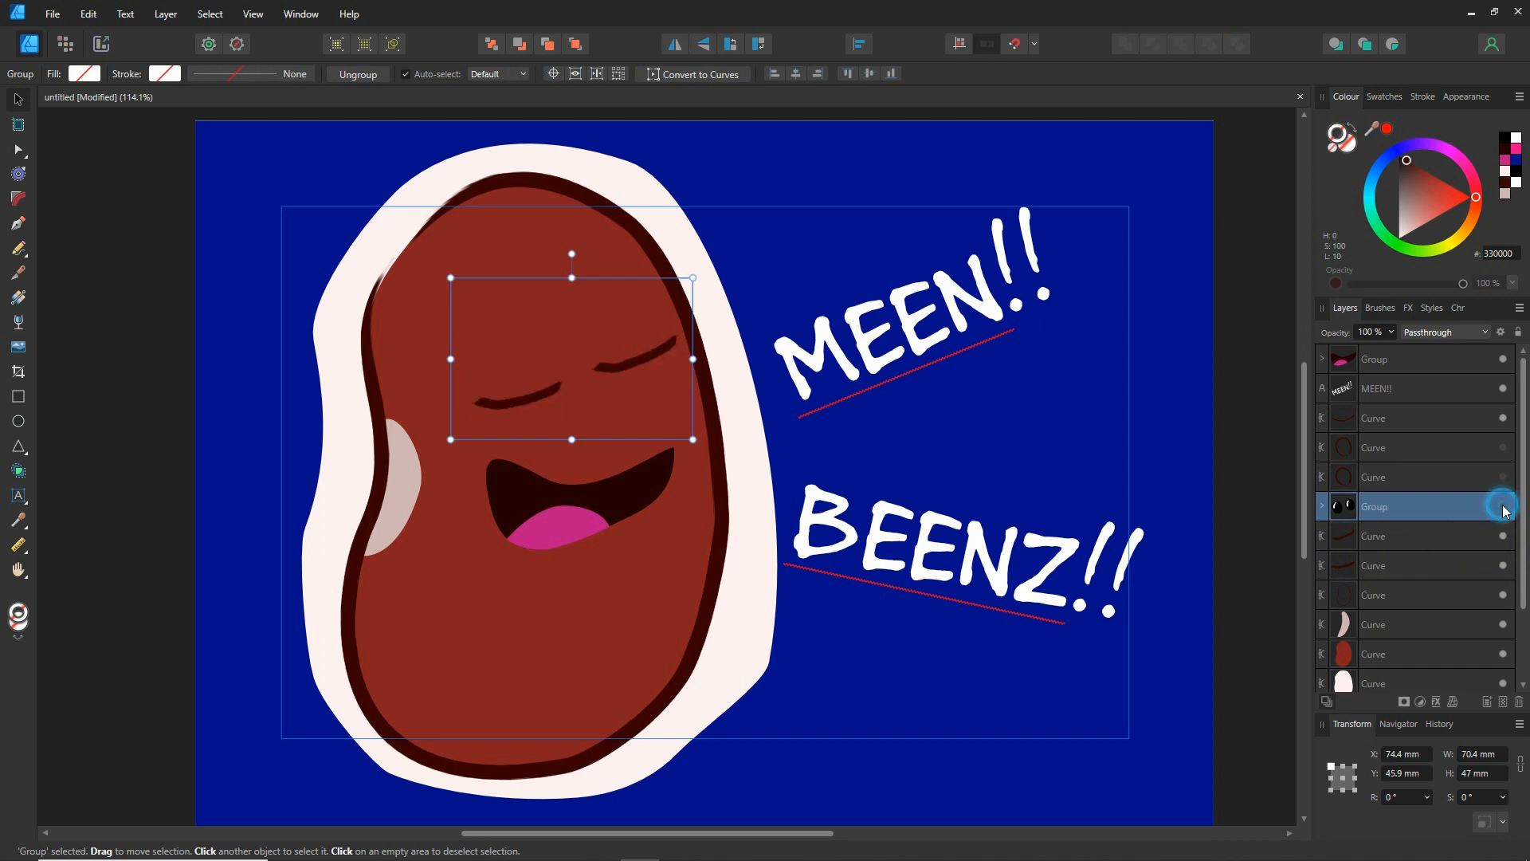
click(1502, 505)
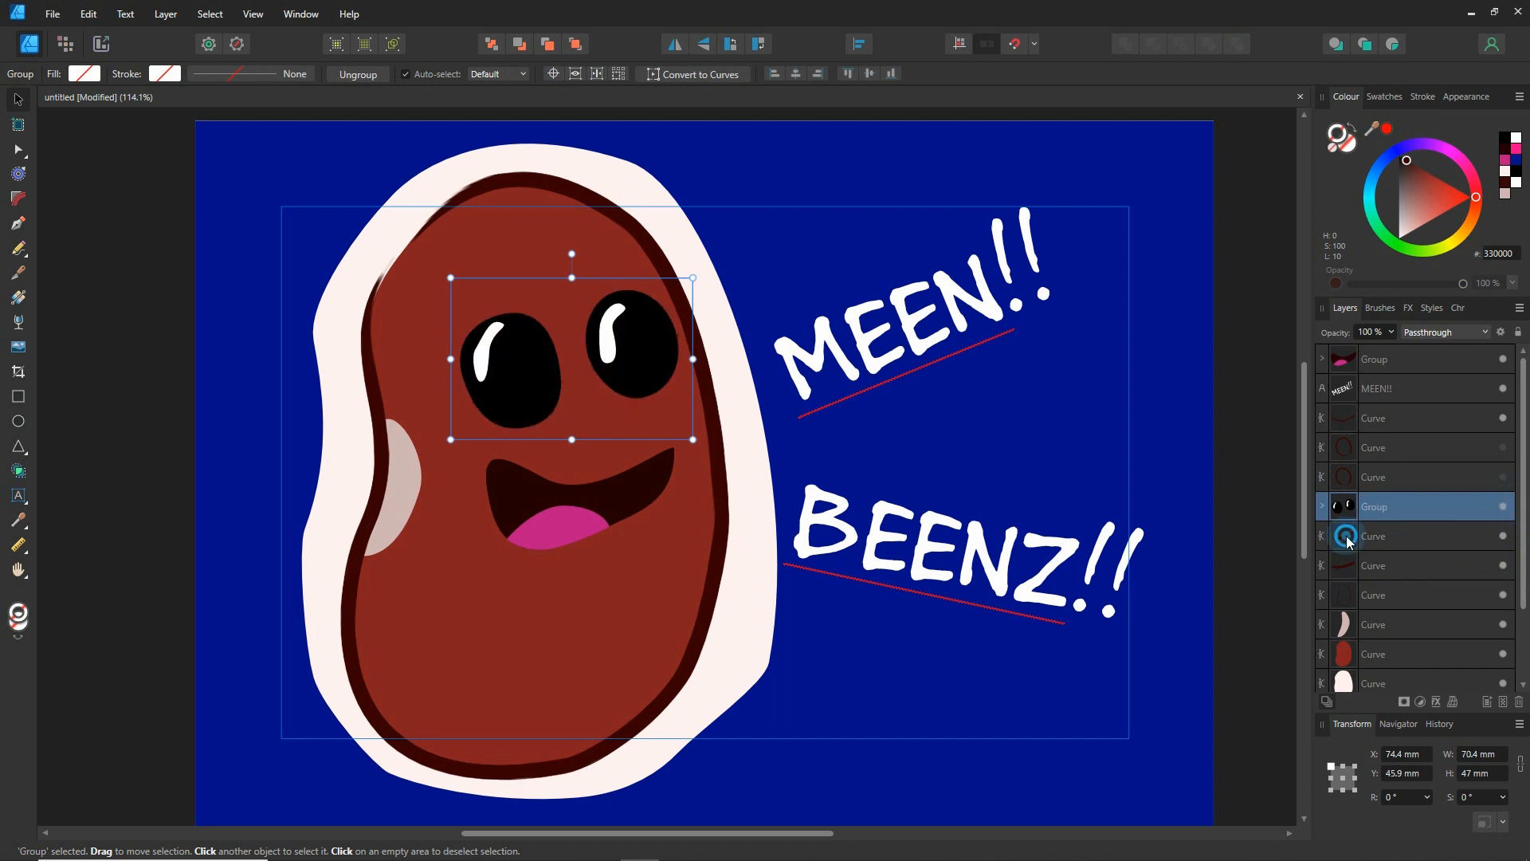
Select both closed-eye lines, then expand the eyes group and toggle each eye's visibility separately to check the winks
click(1349, 537)
shift+click(1348, 567)
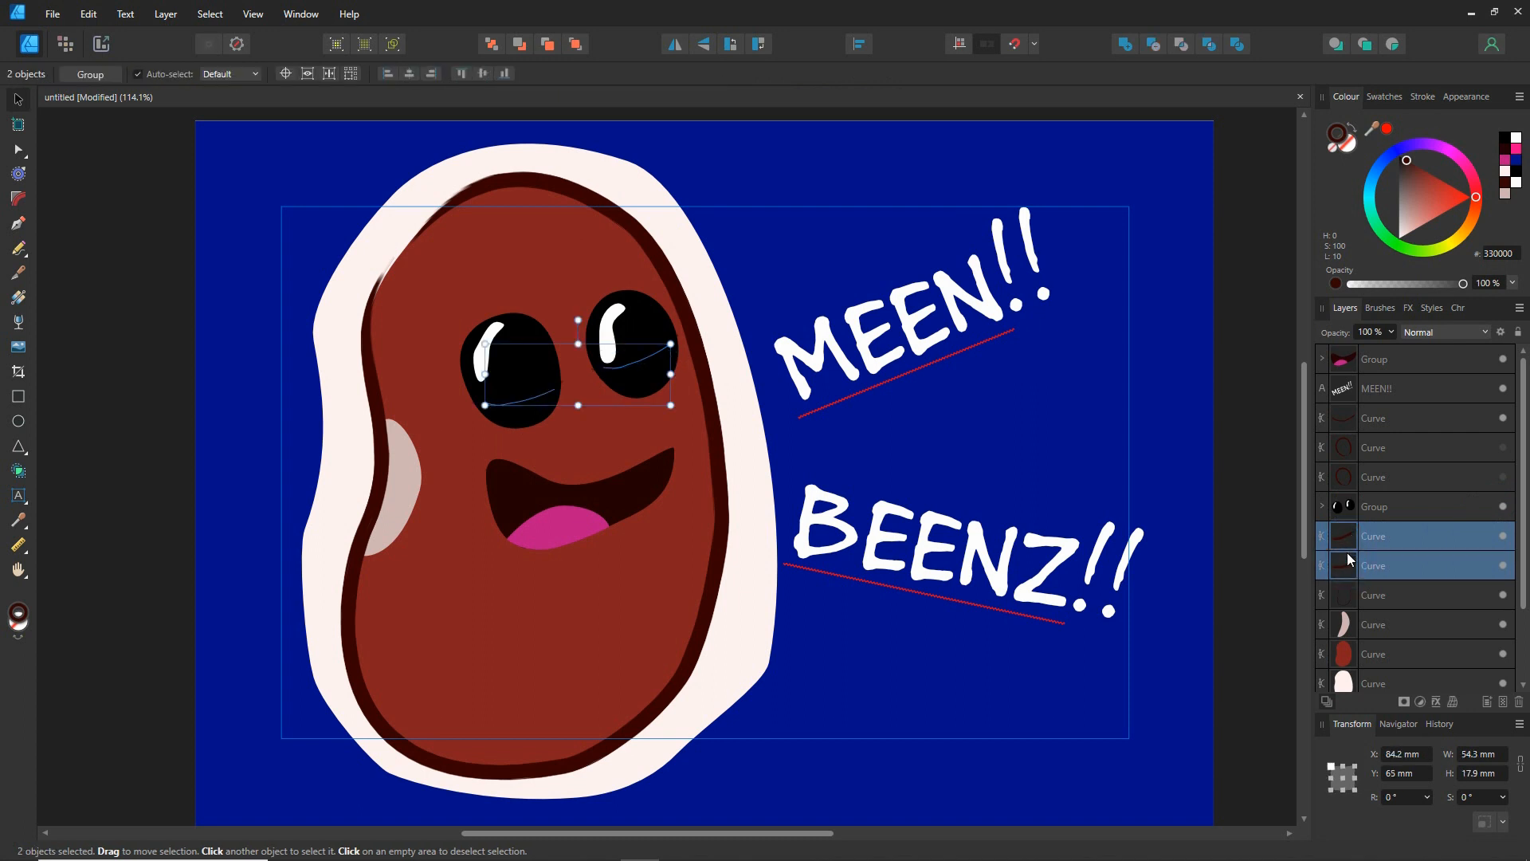
click(1321, 507)
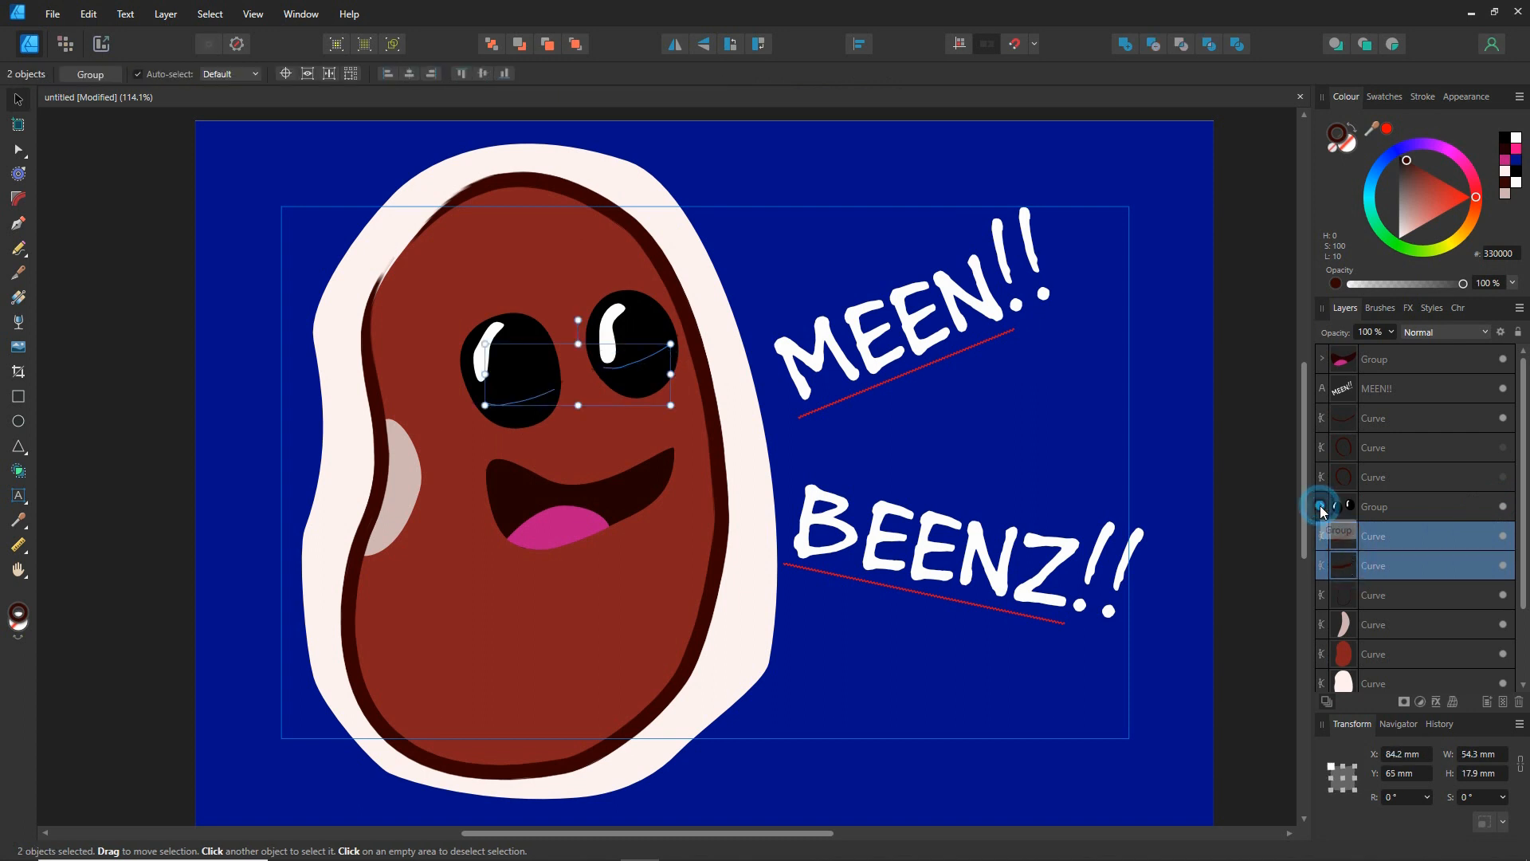
click(1502, 536)
click(1503, 536)
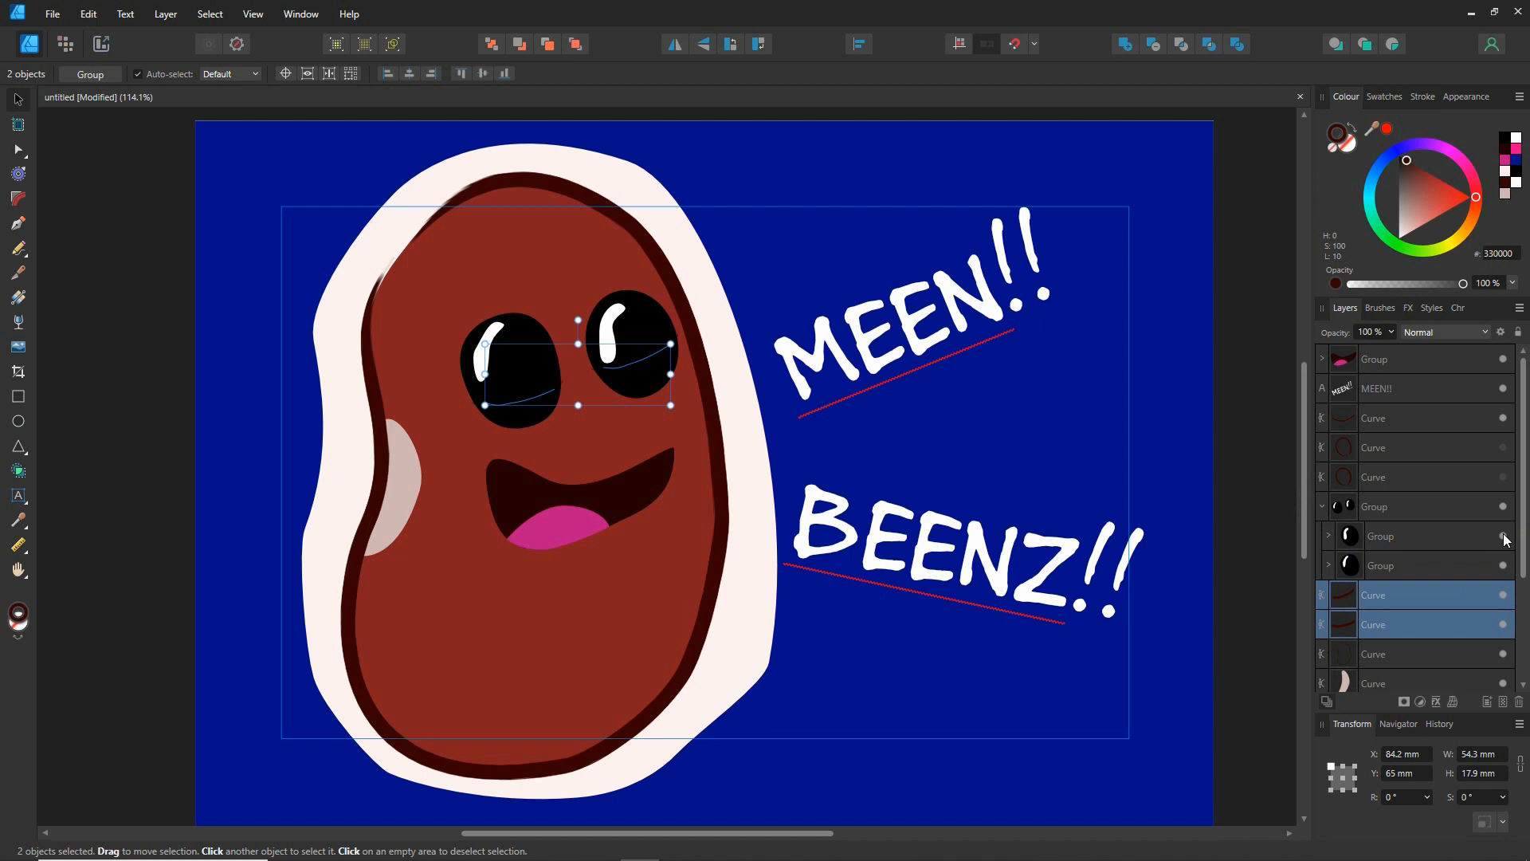
click(1502, 536)
click(1503, 536)
click(1503, 565)
click(1503, 565)
click(1503, 565)
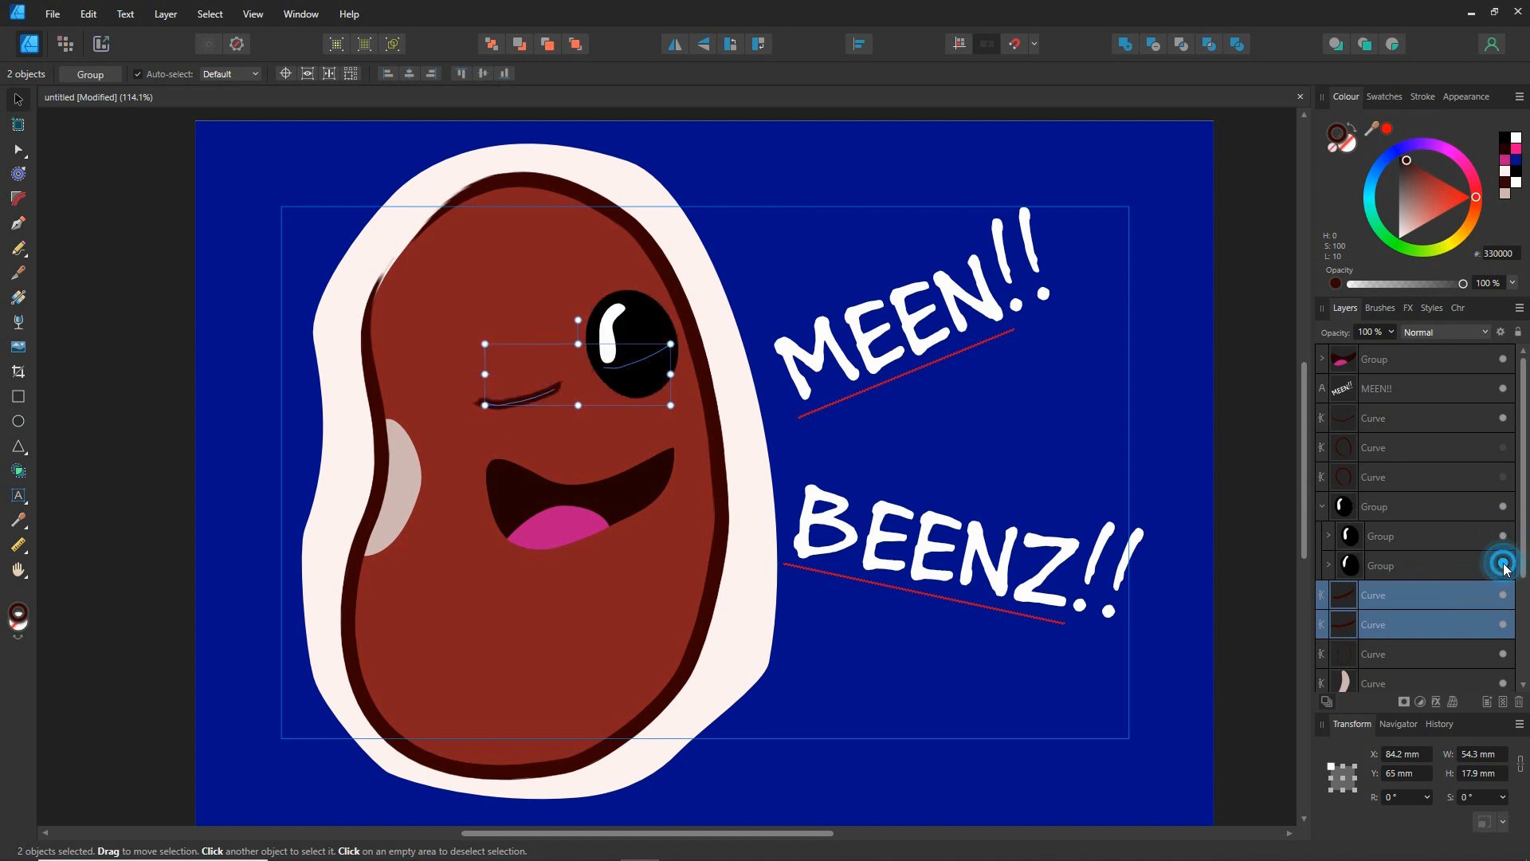
click(1503, 565)
click(1321, 507)
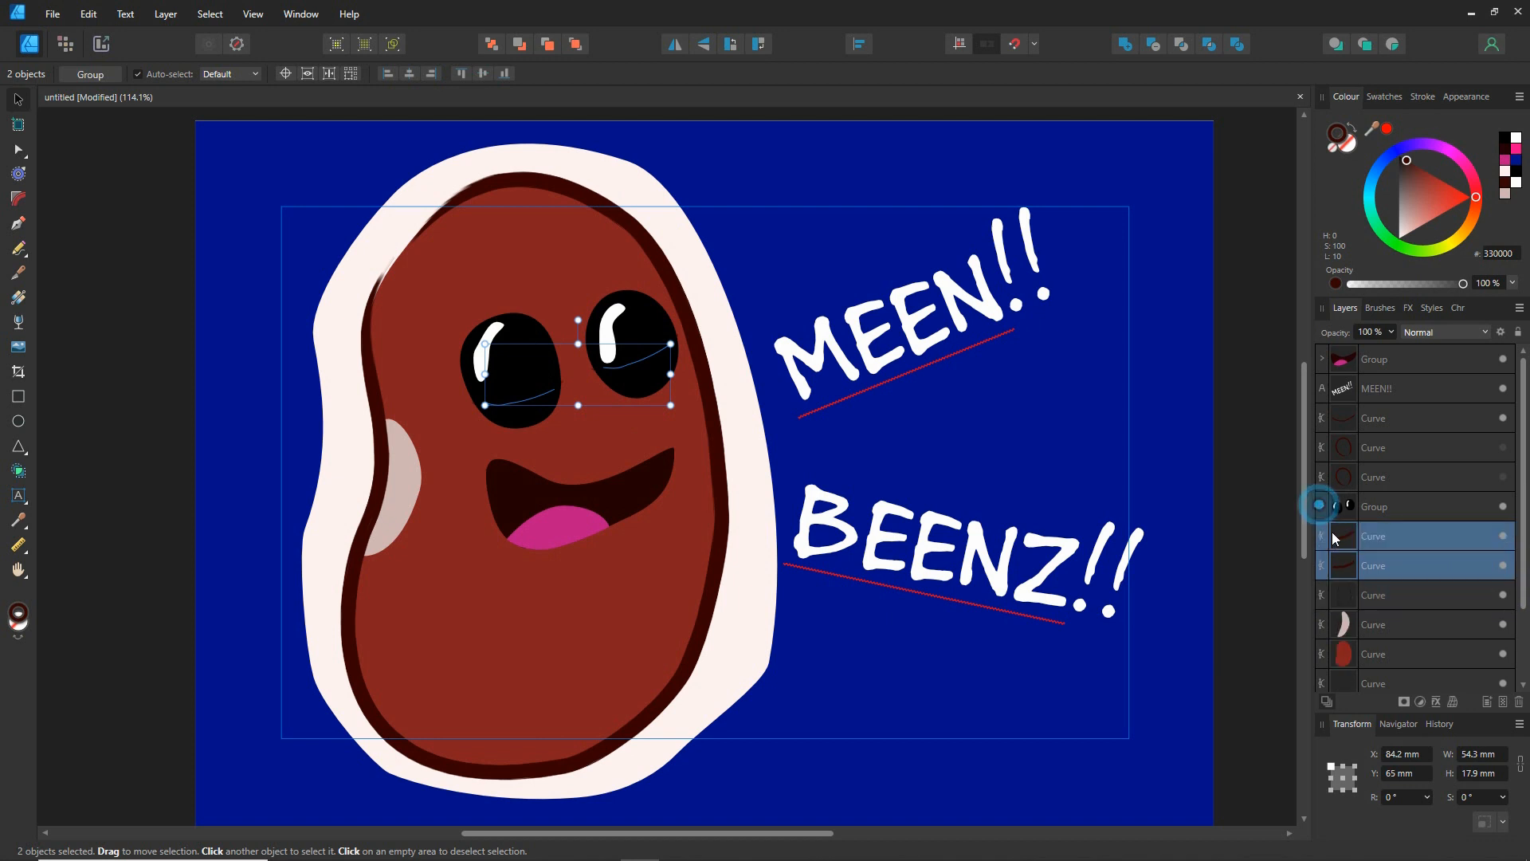
Group the two closed-eye lines and hide that group so only the open eyes show
right_click(1341, 533)
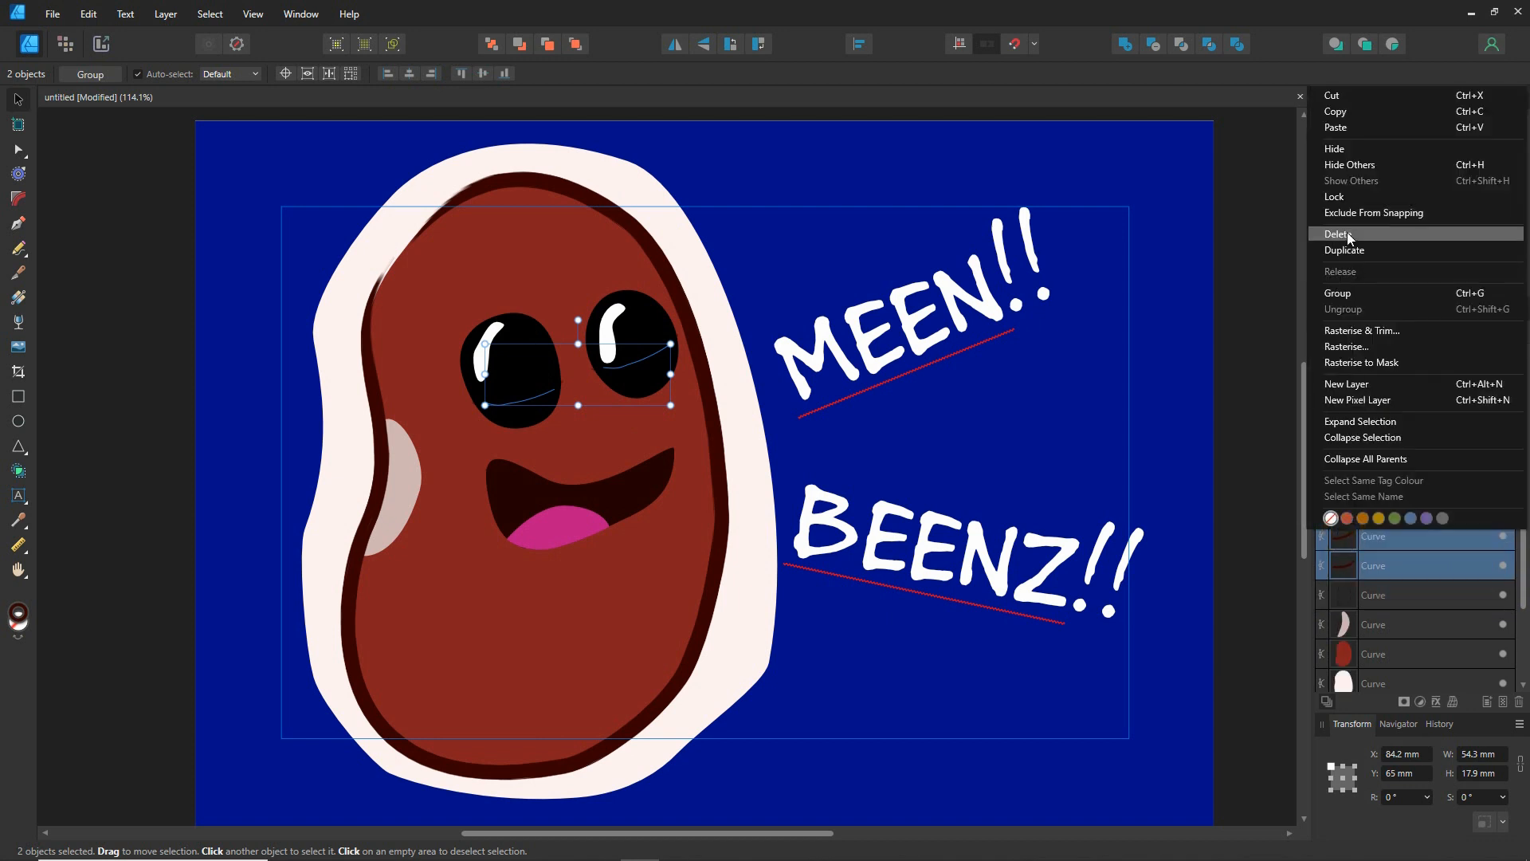
click(1345, 294)
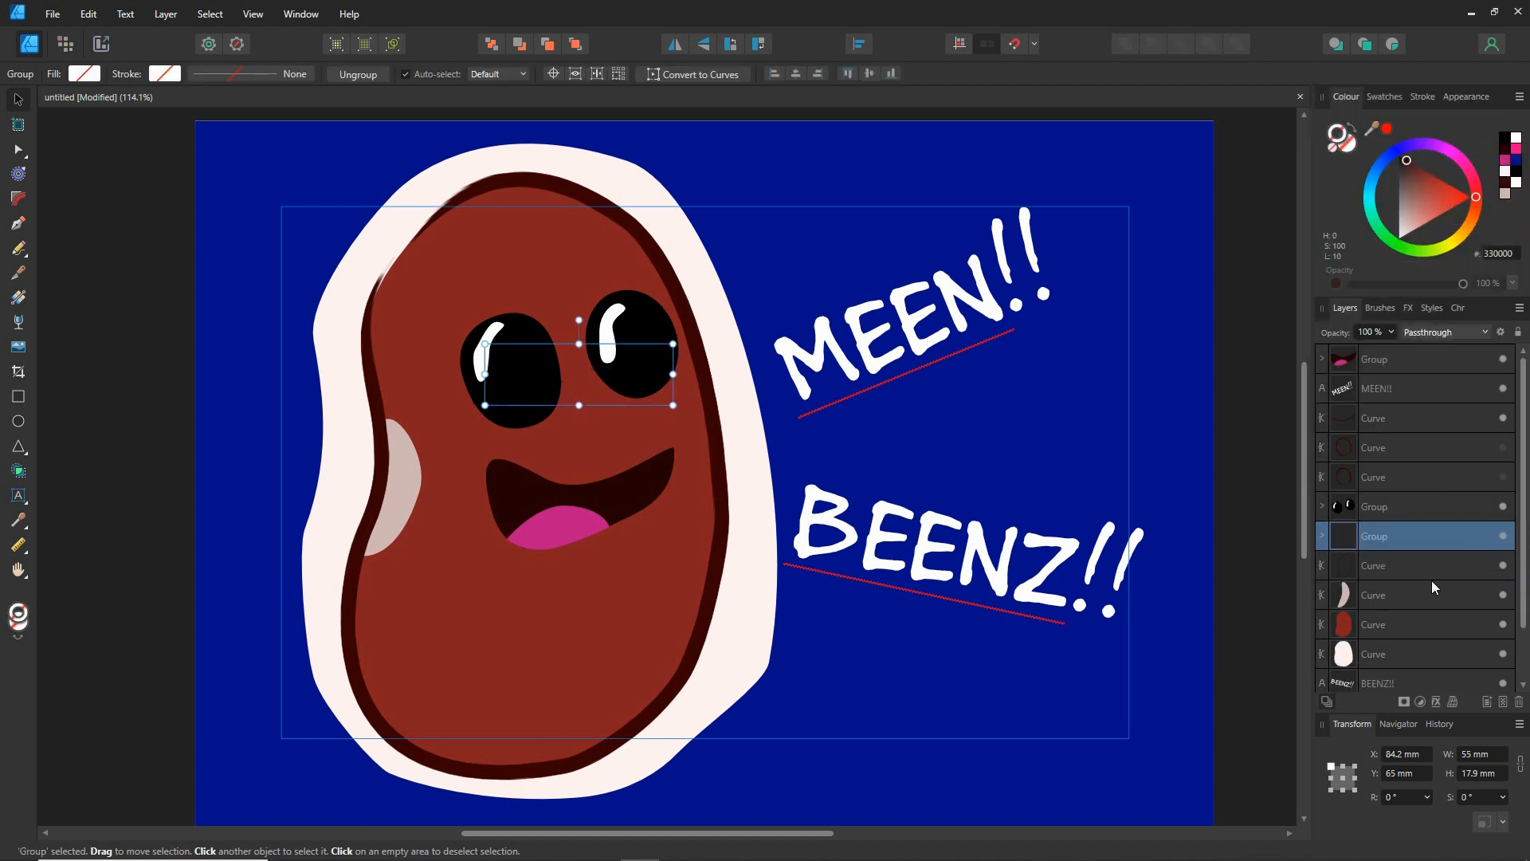
click(1504, 537)
click(1231, 565)
key(ctrl+0)
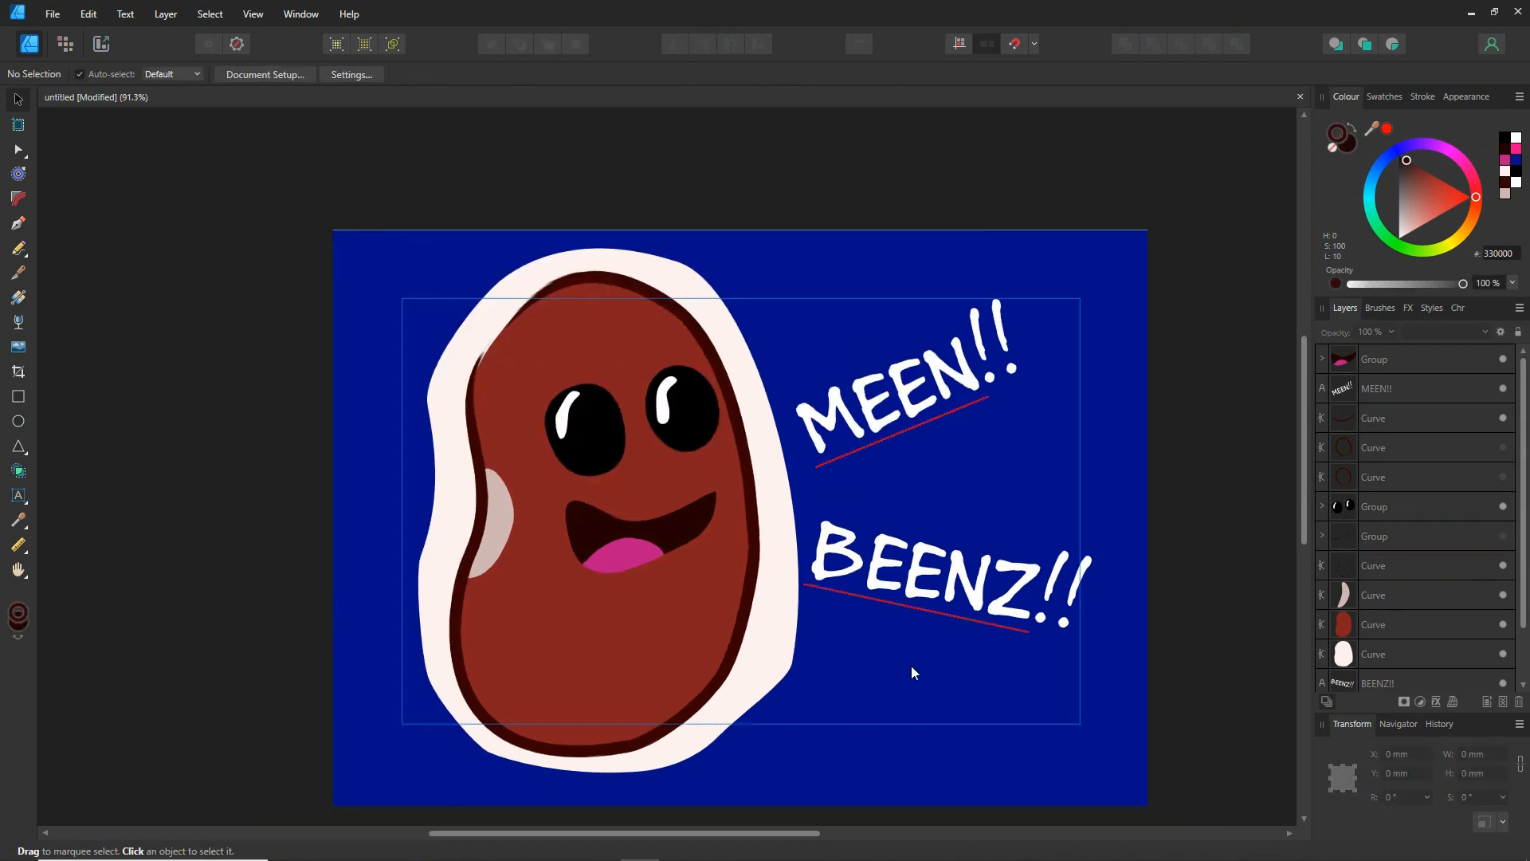
Save the document
scroll(909, 616, up, 1)
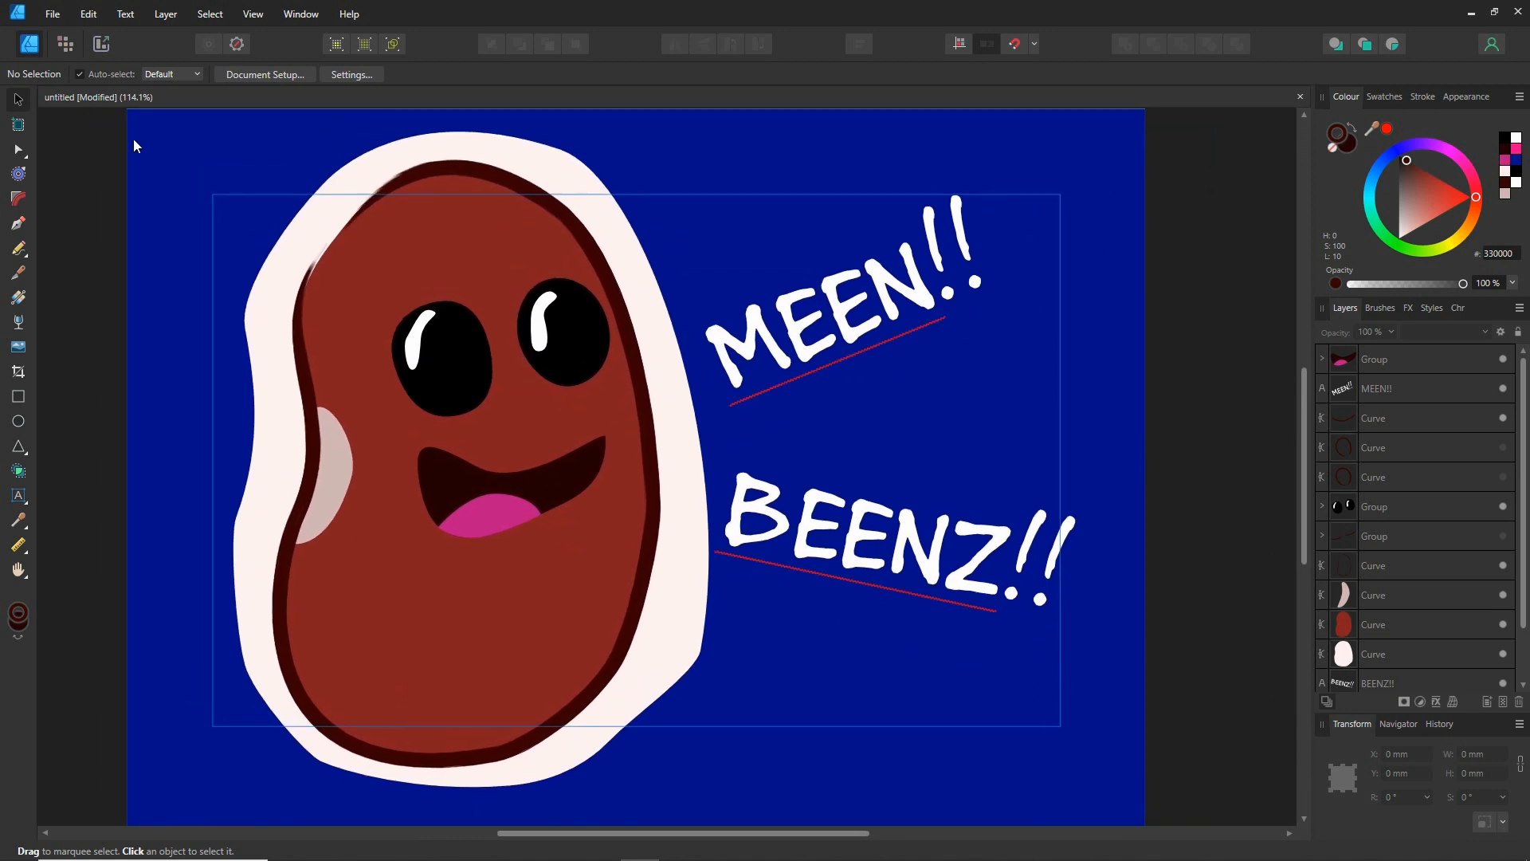
click(52, 14)
click(70, 180)
Rotate the MEEN!! title to about -3.6° and enlarge it to about 124.8 pt
click(868, 336)
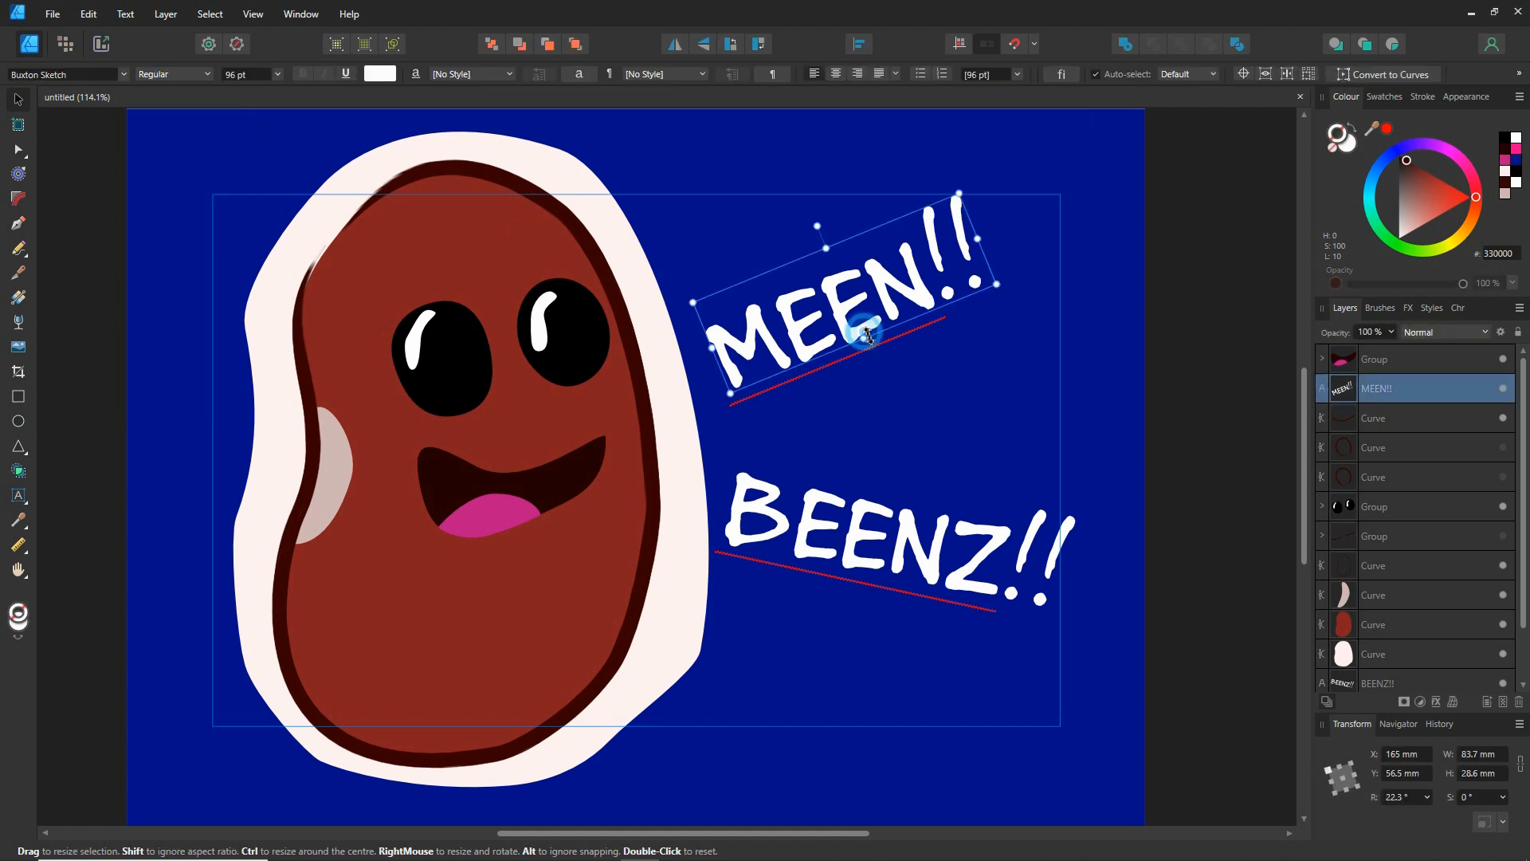
drag(833, 236, 849, 220)
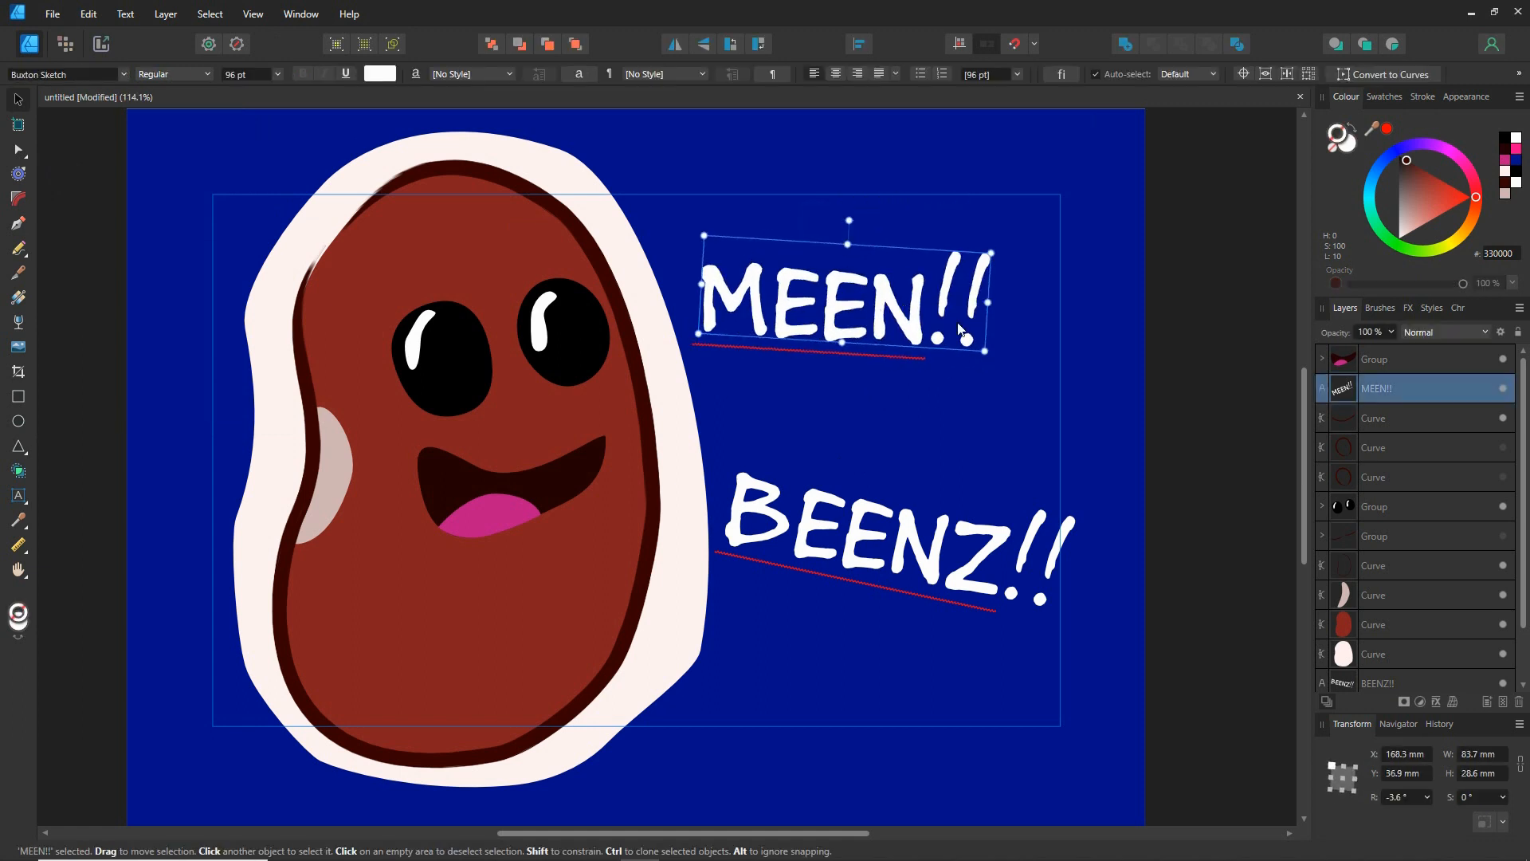
drag(991, 360, 1064, 395)
Move the BEENZ!! title up close beneath MEEN!! and enlarge it to about 104 pt
click(929, 529)
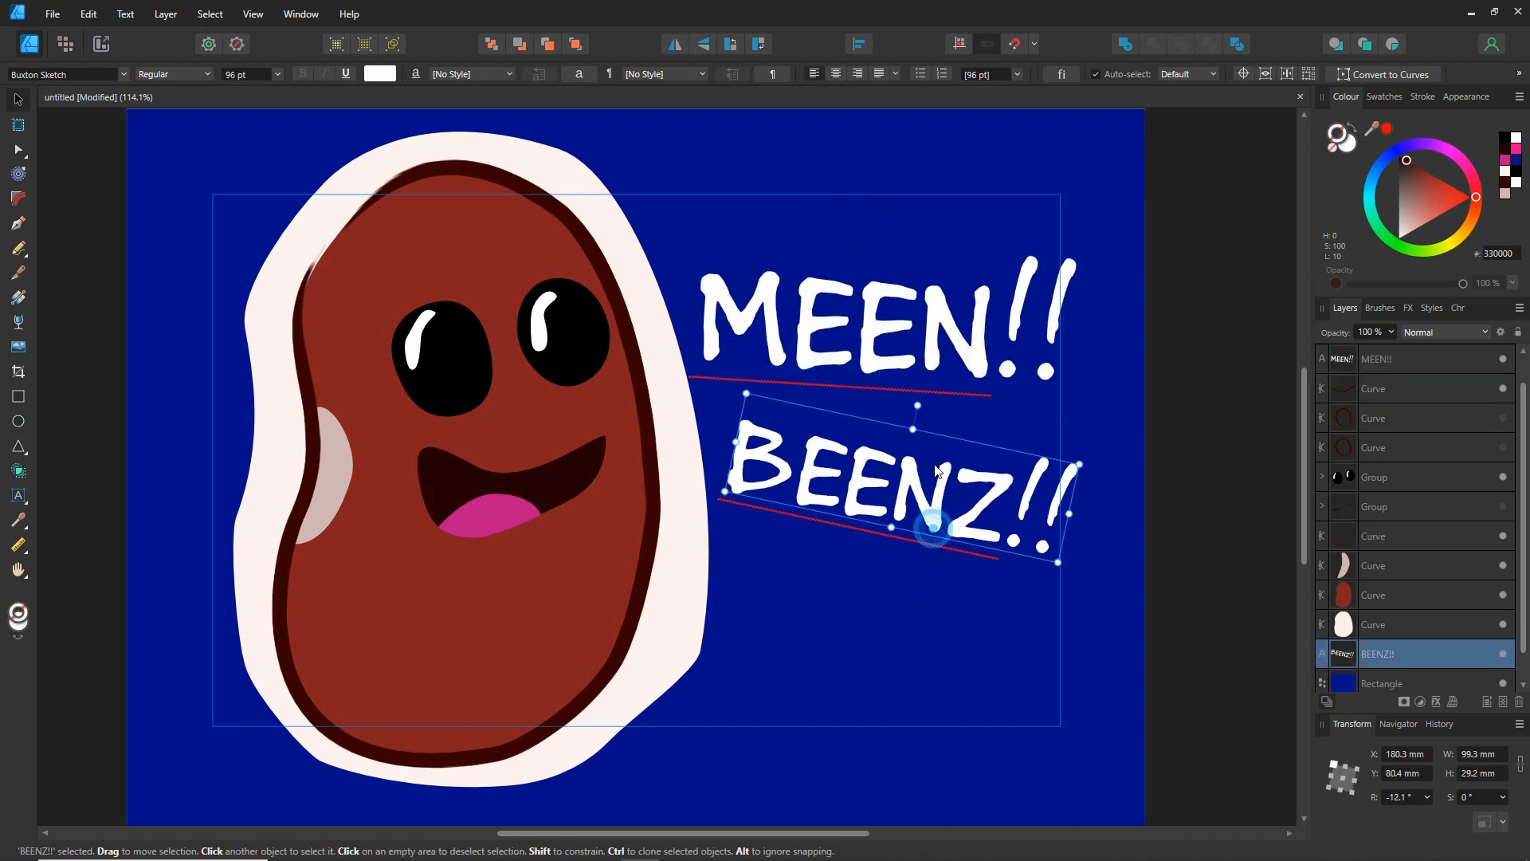
drag(929, 529, 928, 478)
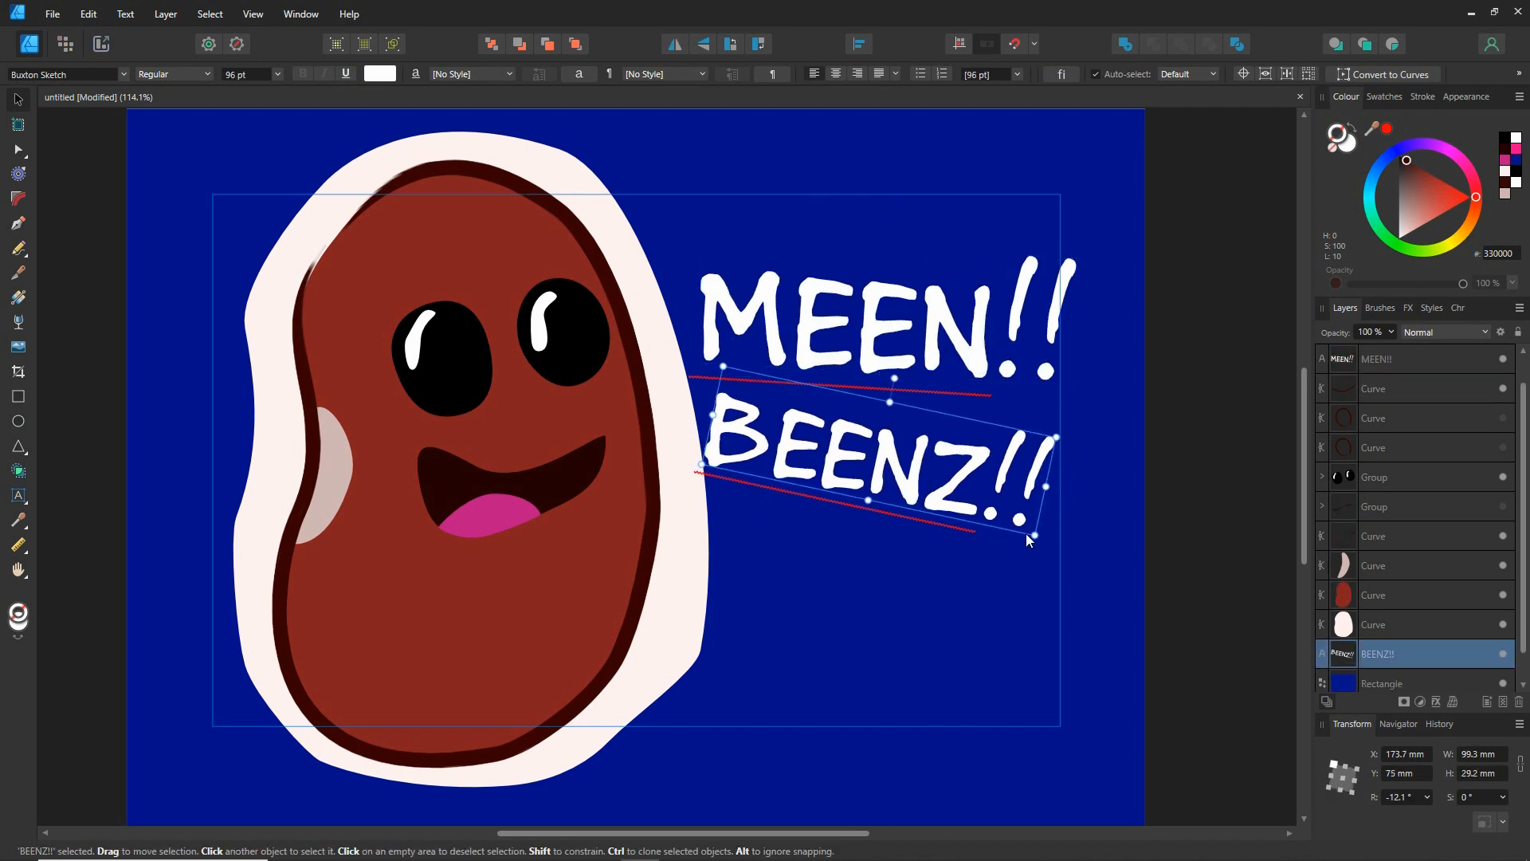
drag(1033, 534, 1061, 549)
Shift the BEENZ!! and MEEN!! titles slightly to the right, away from the bean's pale border, and clear the selection
click(799, 453)
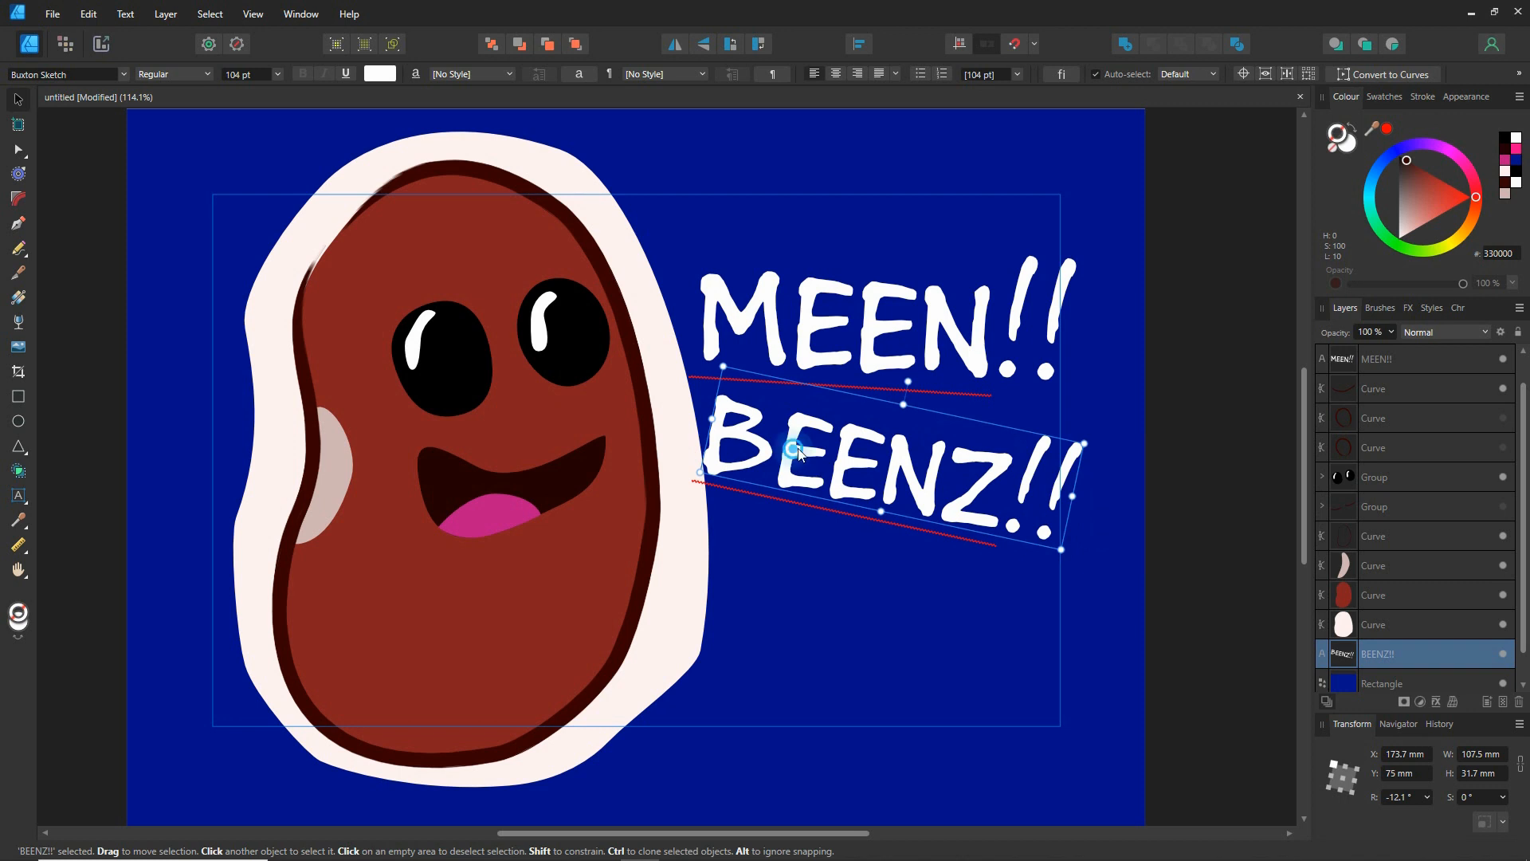
drag(799, 453, 816, 454)
drag(806, 347, 833, 354)
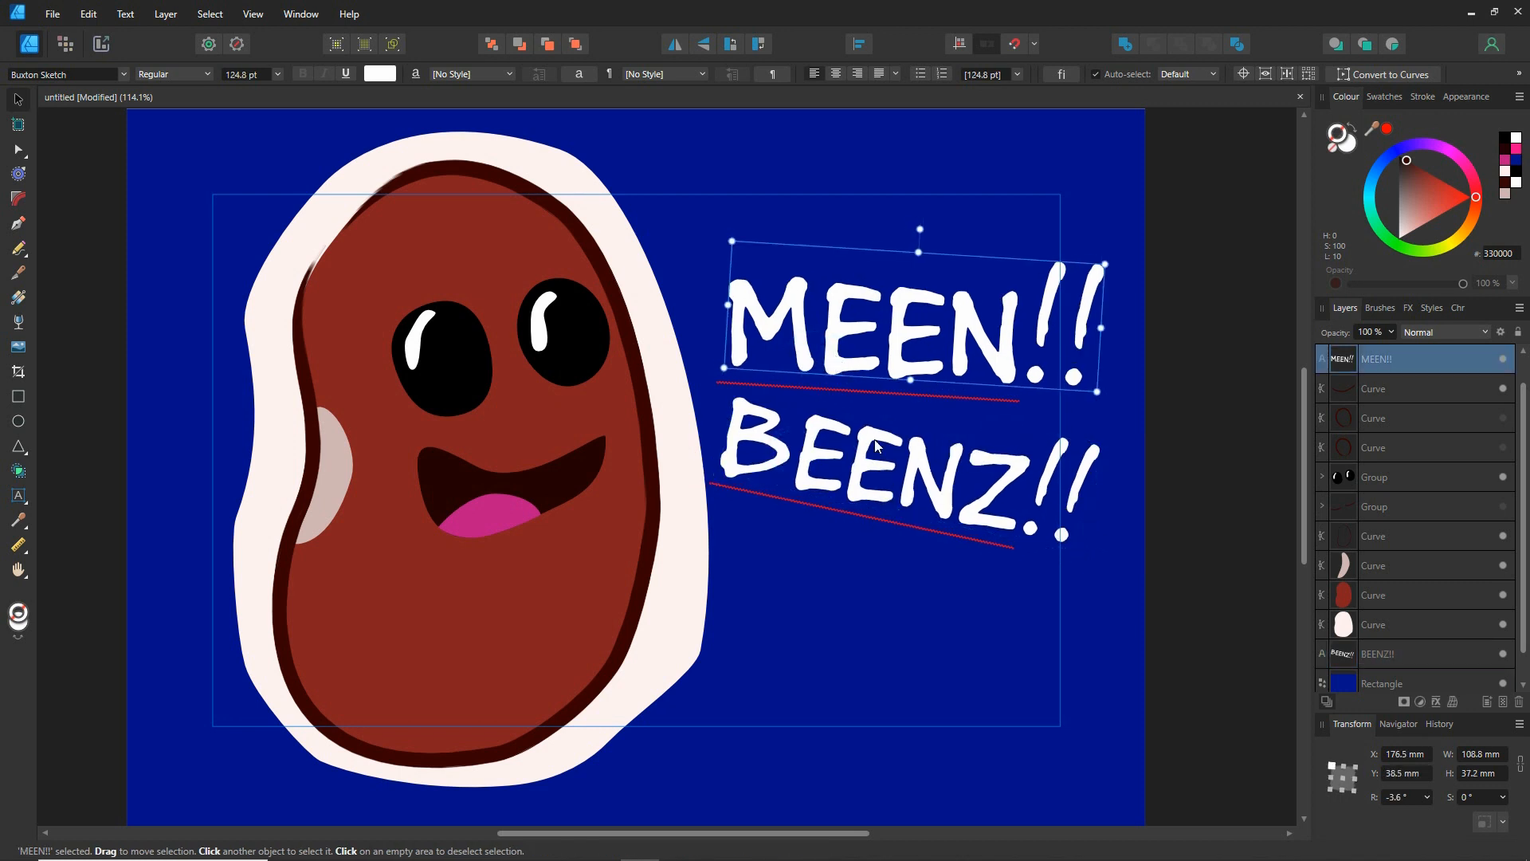
click(971, 639)
click(1203, 672)
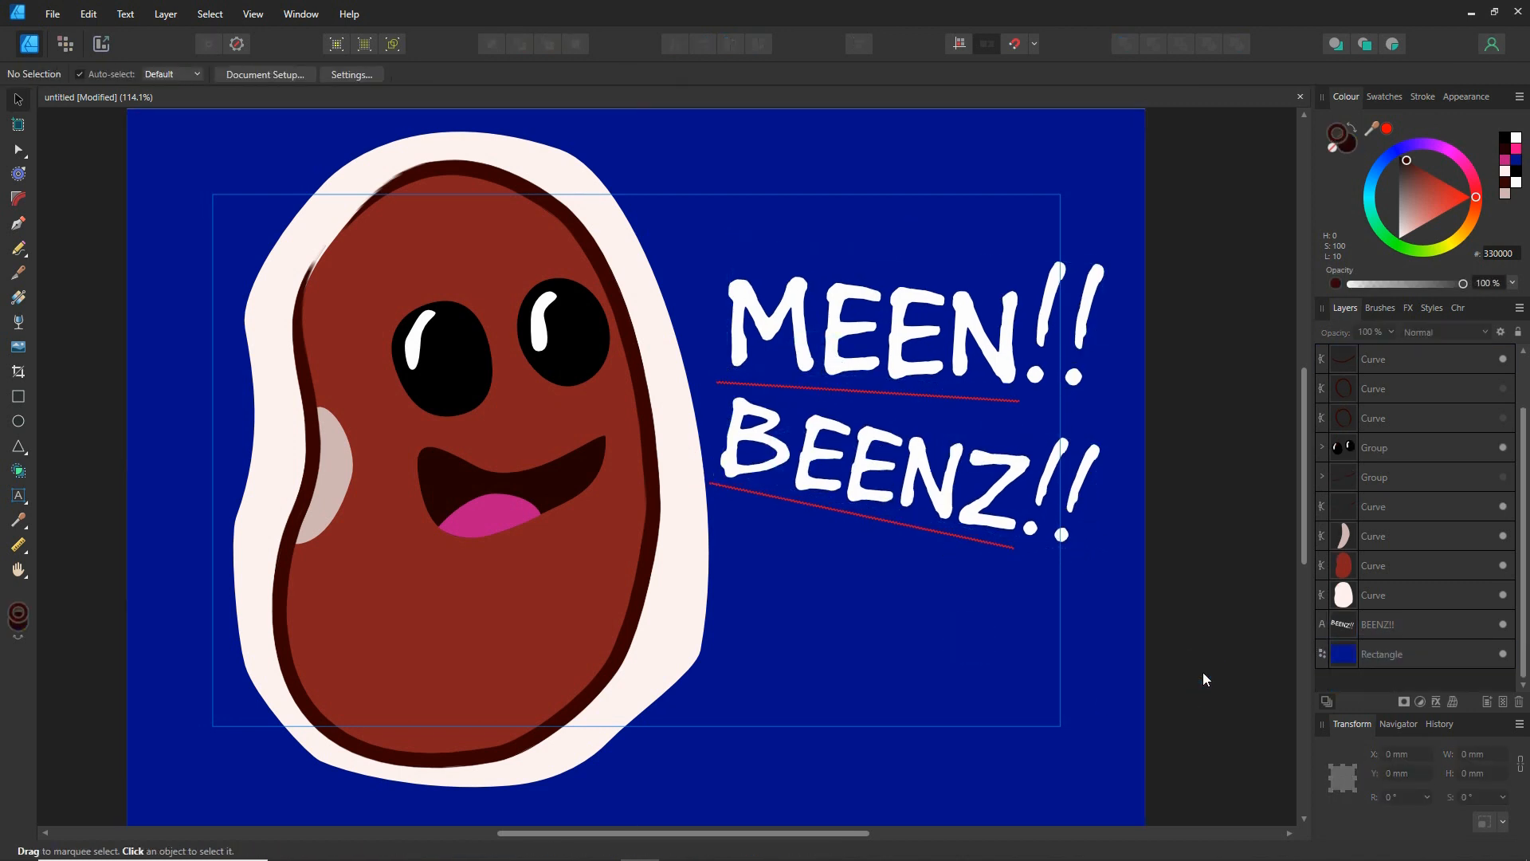
Lock the dark blue background rectangle and save the document
click(1341, 656)
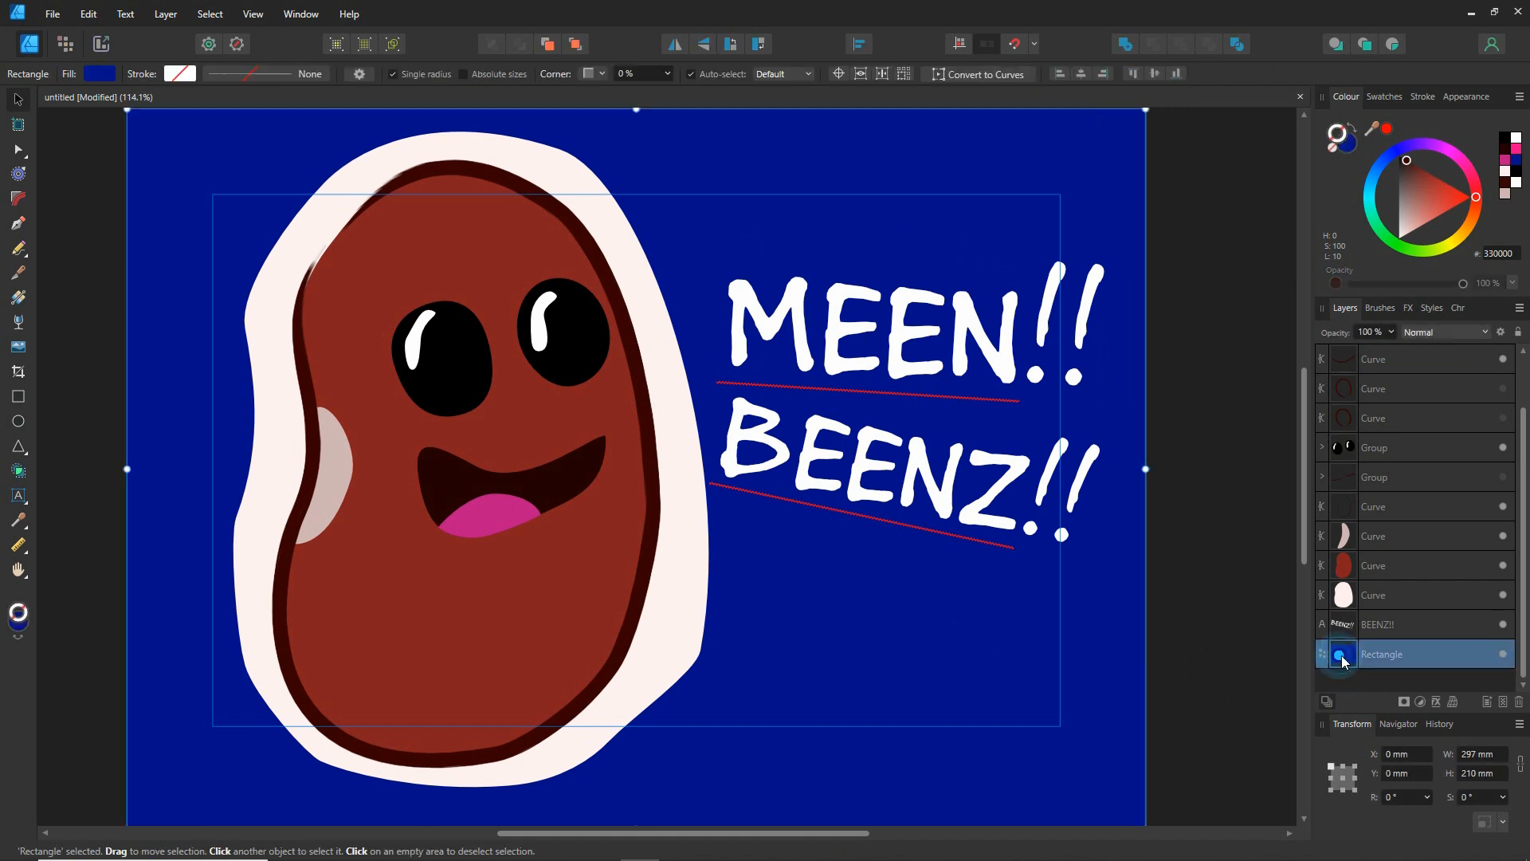
right_click(1341, 655)
click(1343, 302)
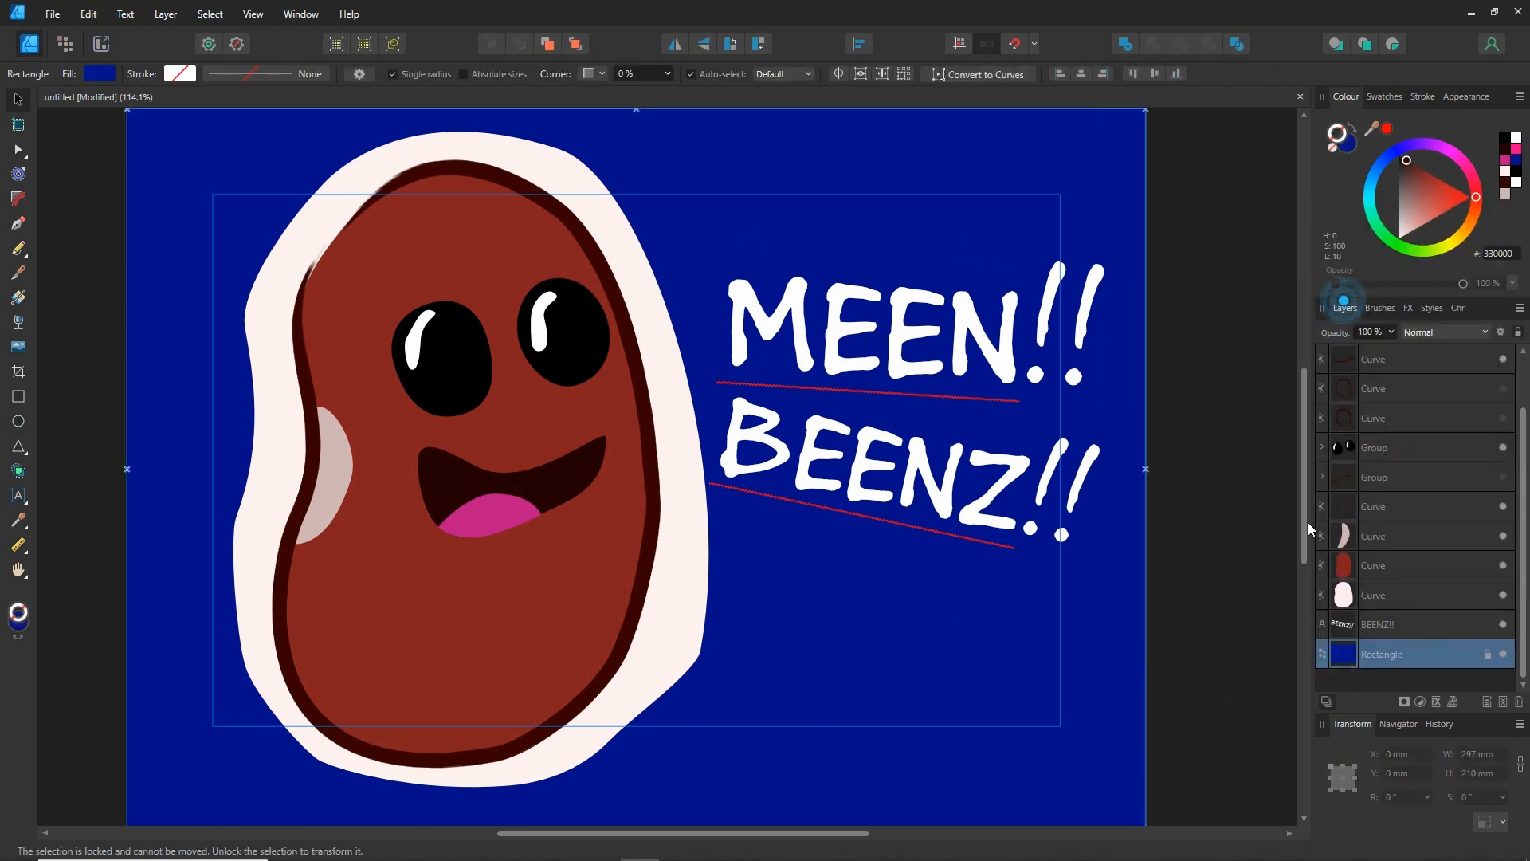
click(1233, 701)
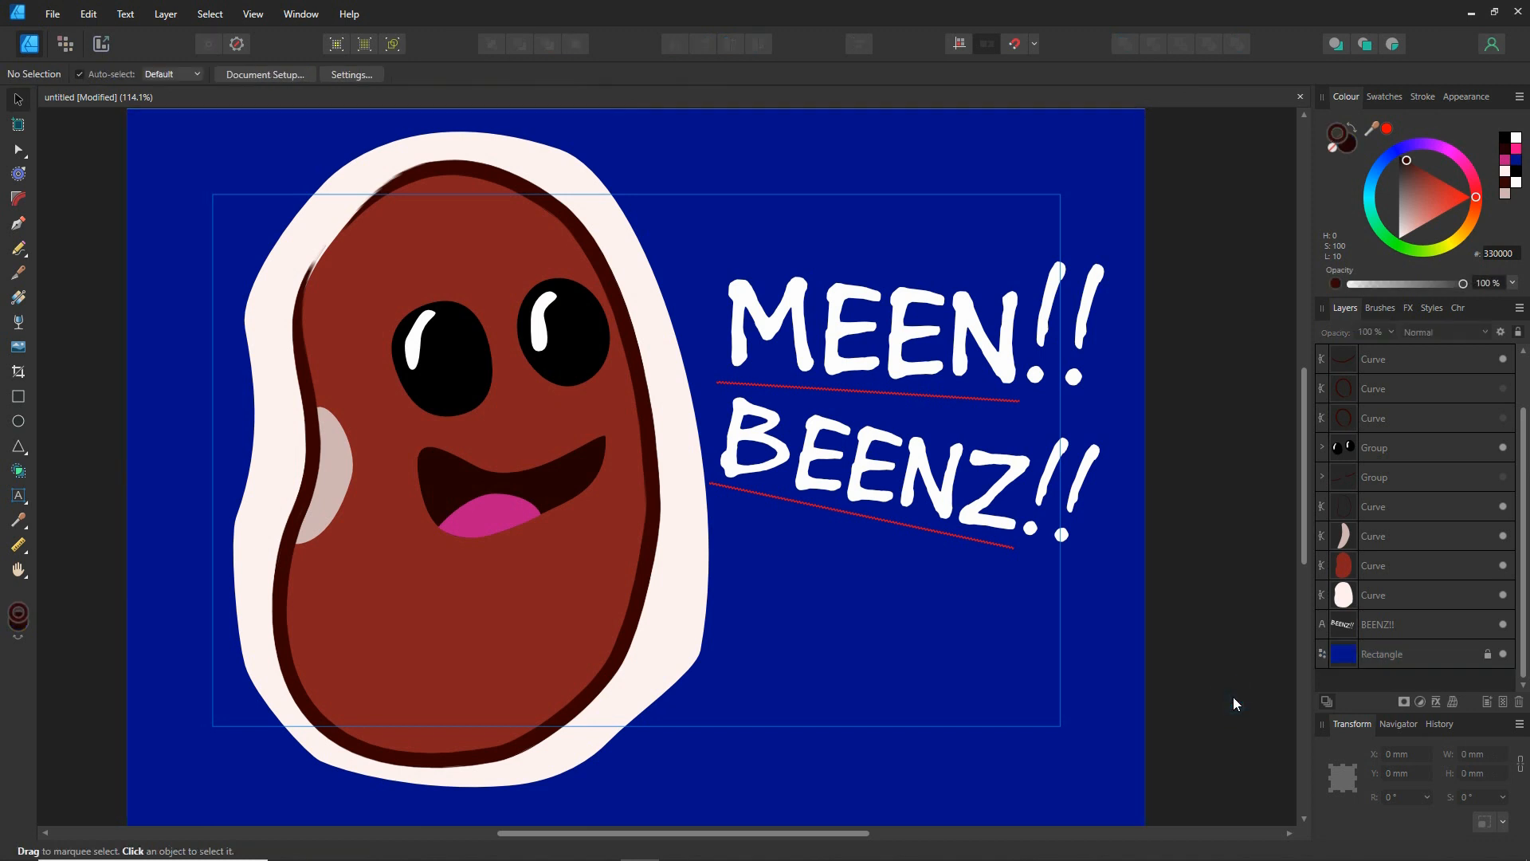
click(51, 14)
click(60, 177)
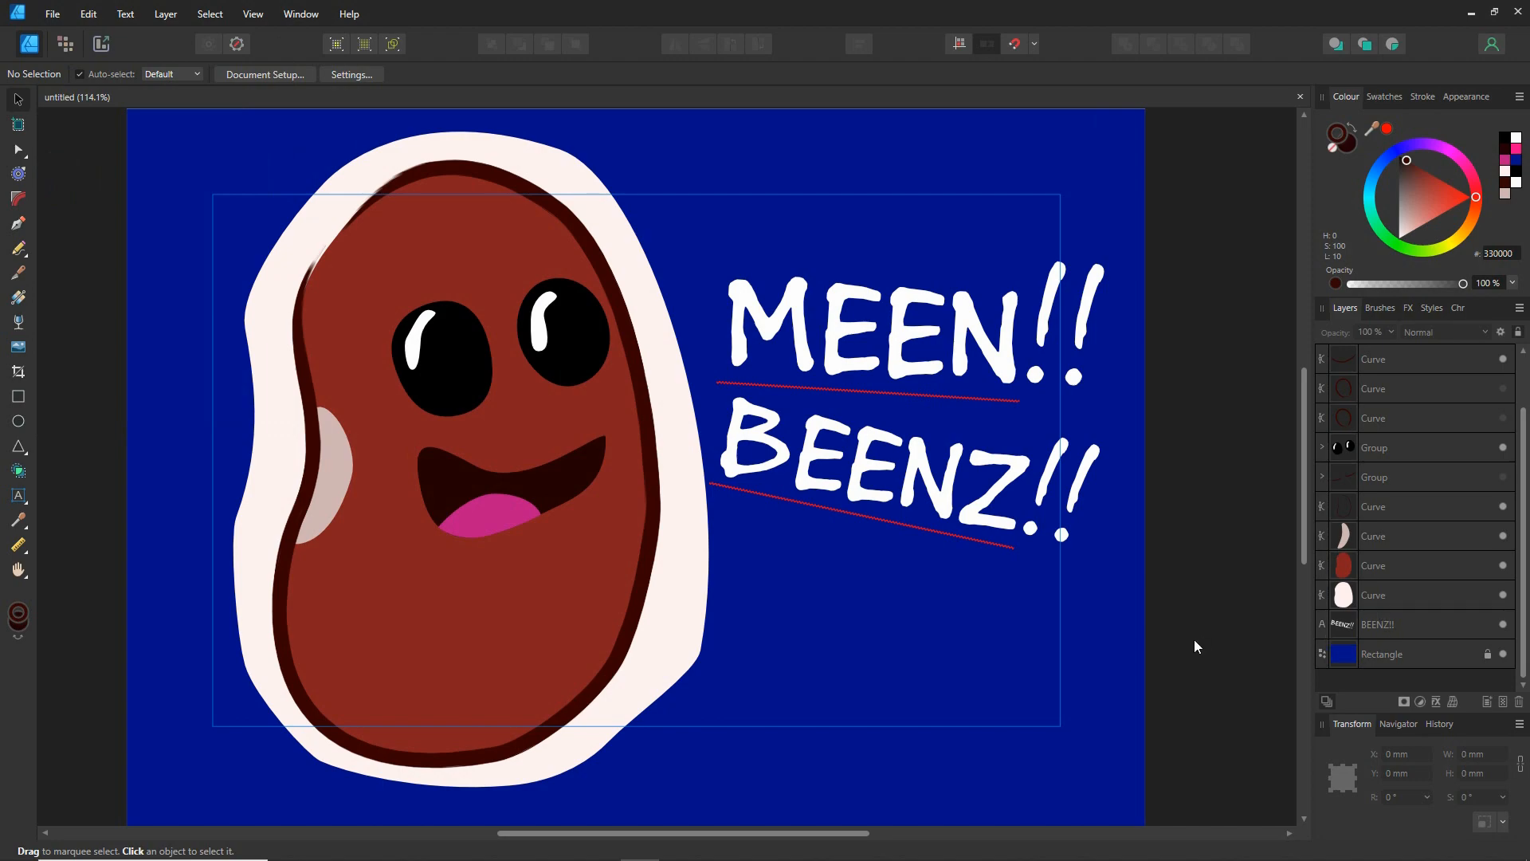